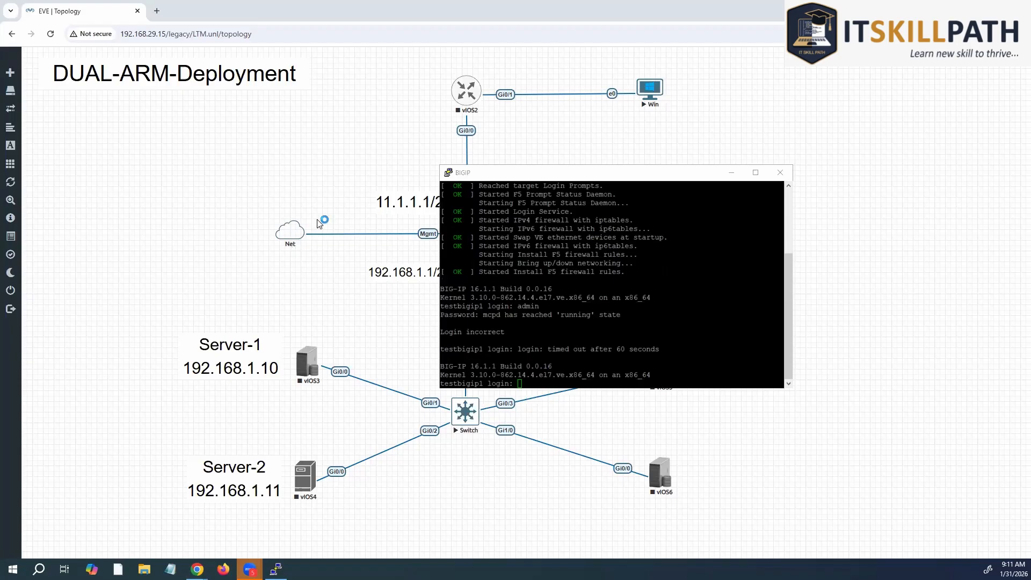
Minimize the BIGIP console window and start the vIOS3, vIOS4, vIOS5 and vIOS2 nodes in the topology.
left_click(728, 176)
left_click(729, 176)
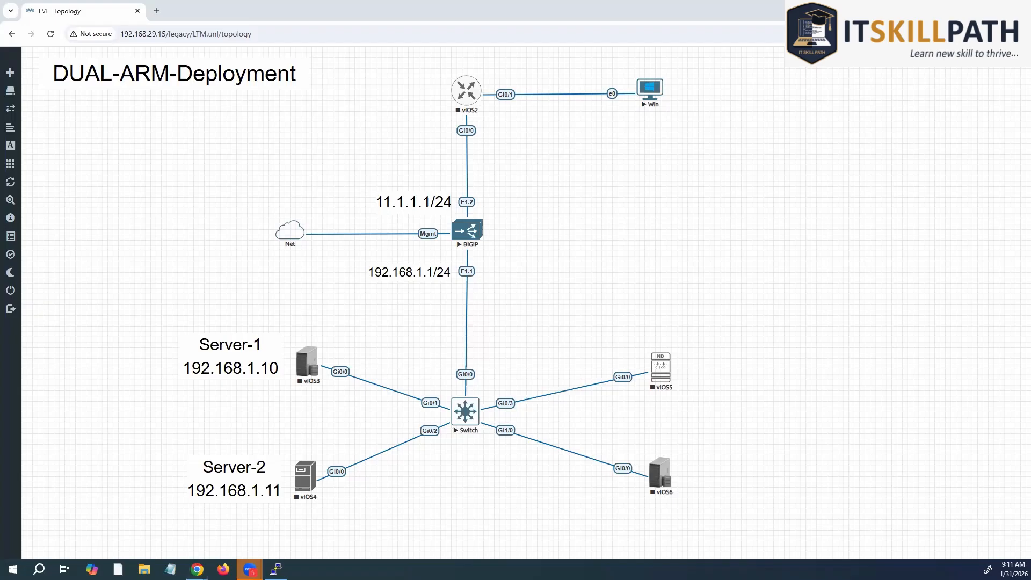
left_click(309, 365)
left_click(329, 388)
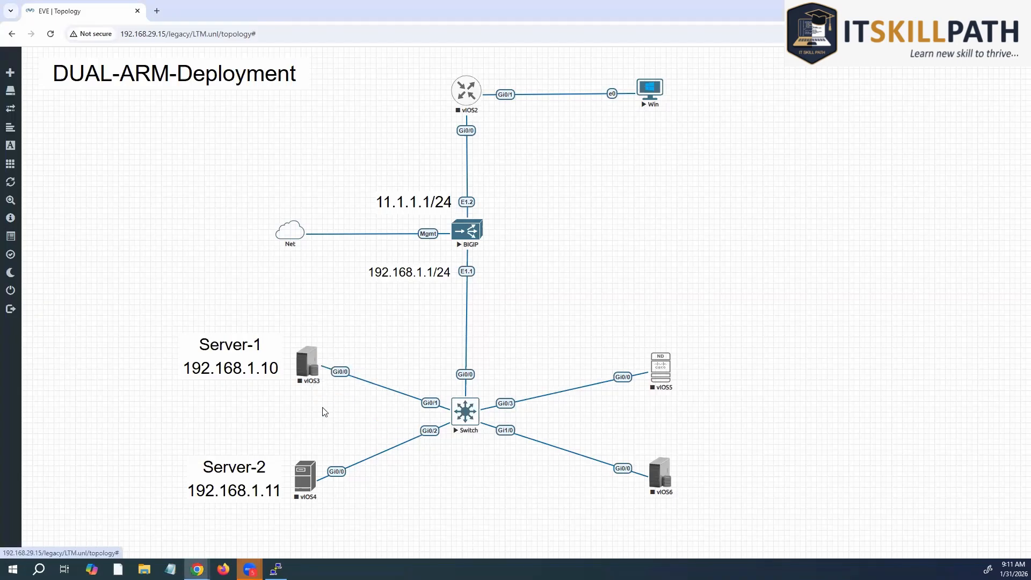
left_click(302, 476)
left_click(339, 429)
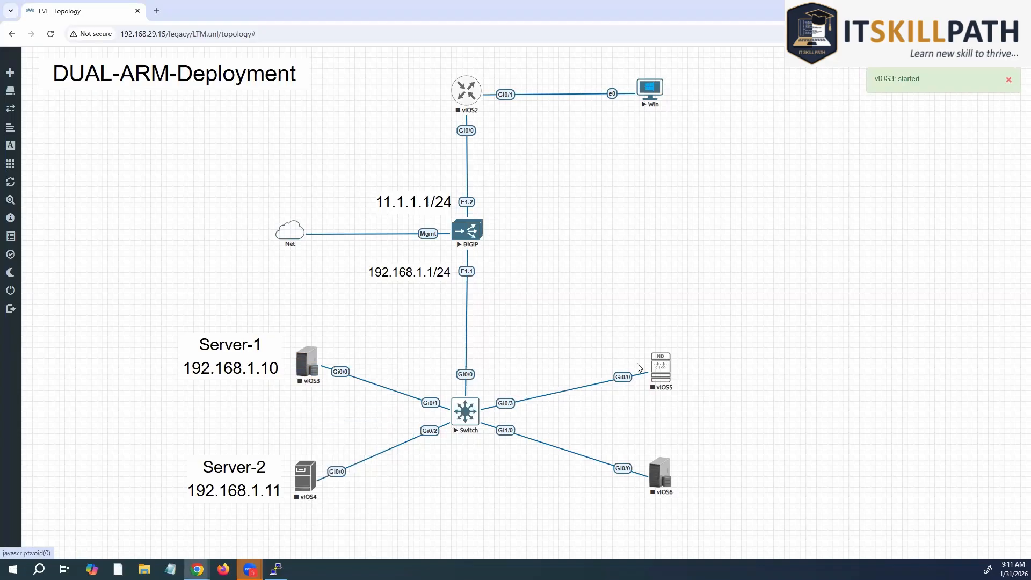
left_click(668, 376)
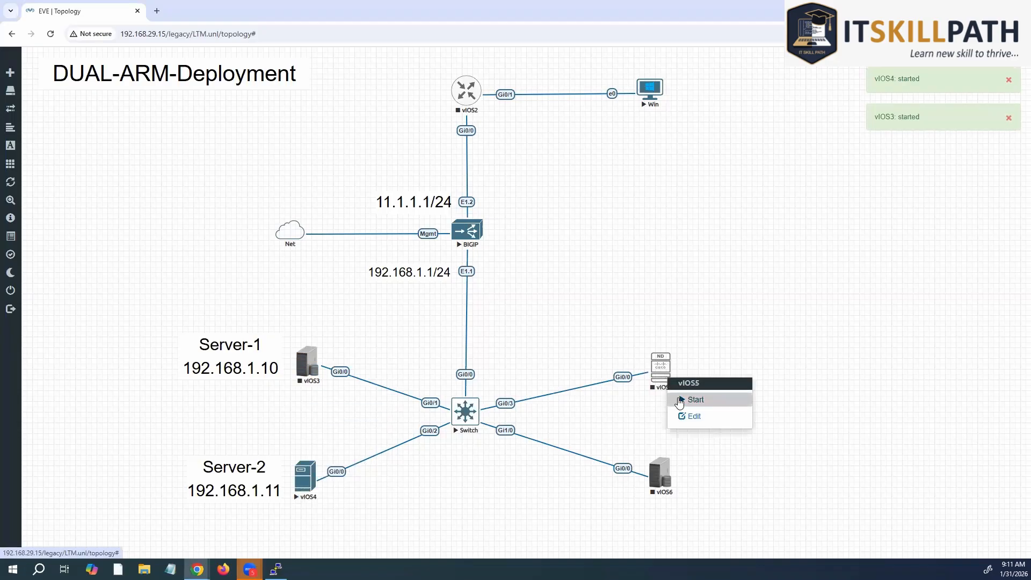
left_click(679, 399)
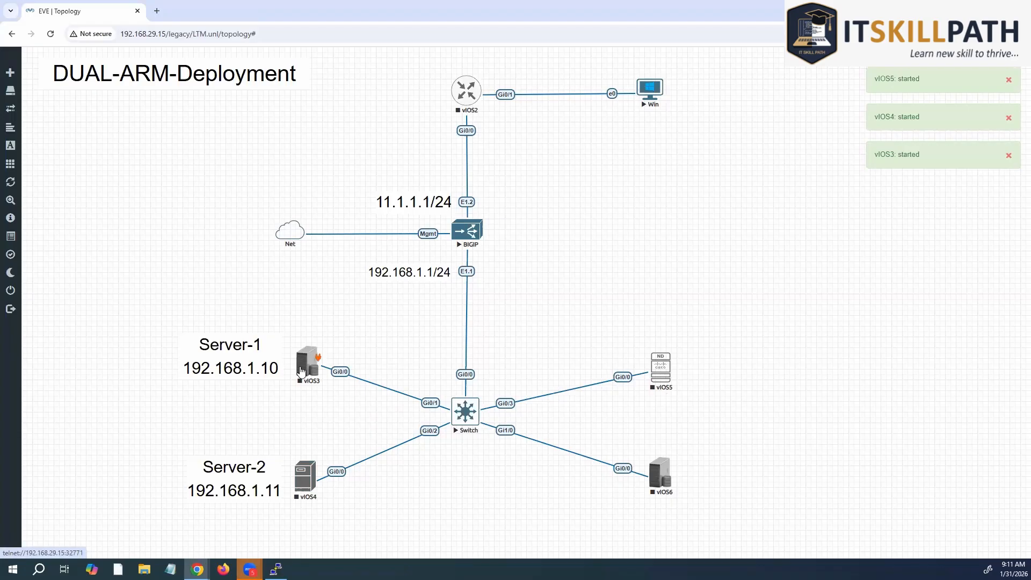
left_click(472, 97)
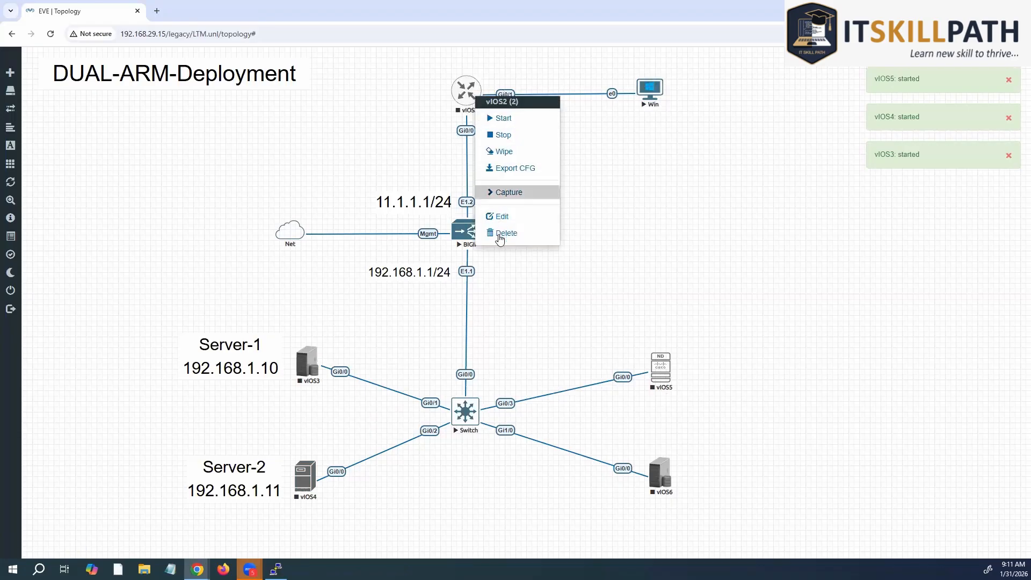
left_click(515, 125)
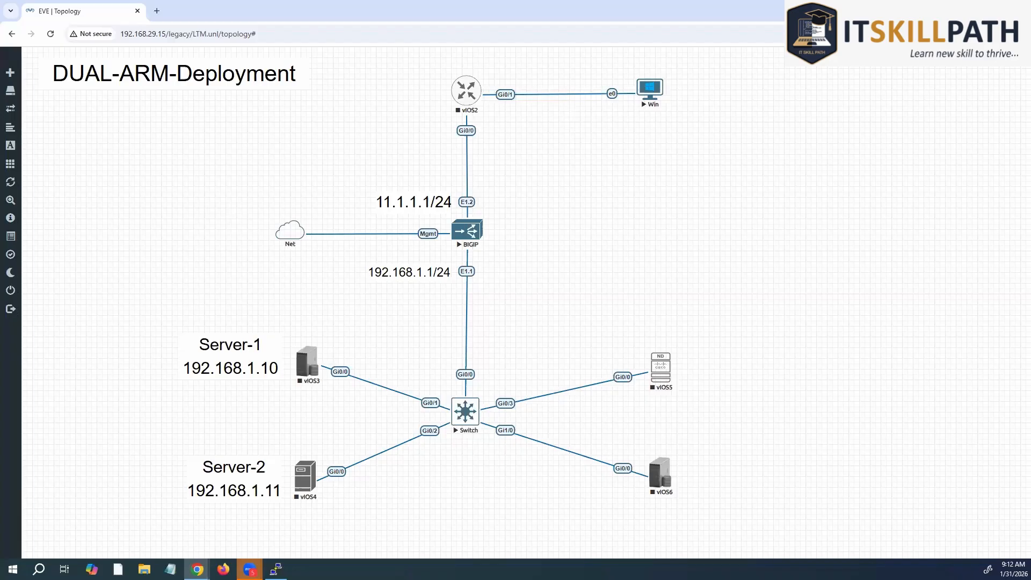
Annotate the topology with 'GTM→' and a line running from the 11.1.1.1/24 label down past the switch.
mouse_move(637, 223)
left_mouse_down()
mouse_move(623, 236)
mouse_move(663, 225)
left_mouse_up()
mouse_move(656, 226)
left_mouse_down()
mouse_move(653, 238)
mouse_move(694, 233)
left_mouse_up()
left_click_drag(704, 232, 717, 235)
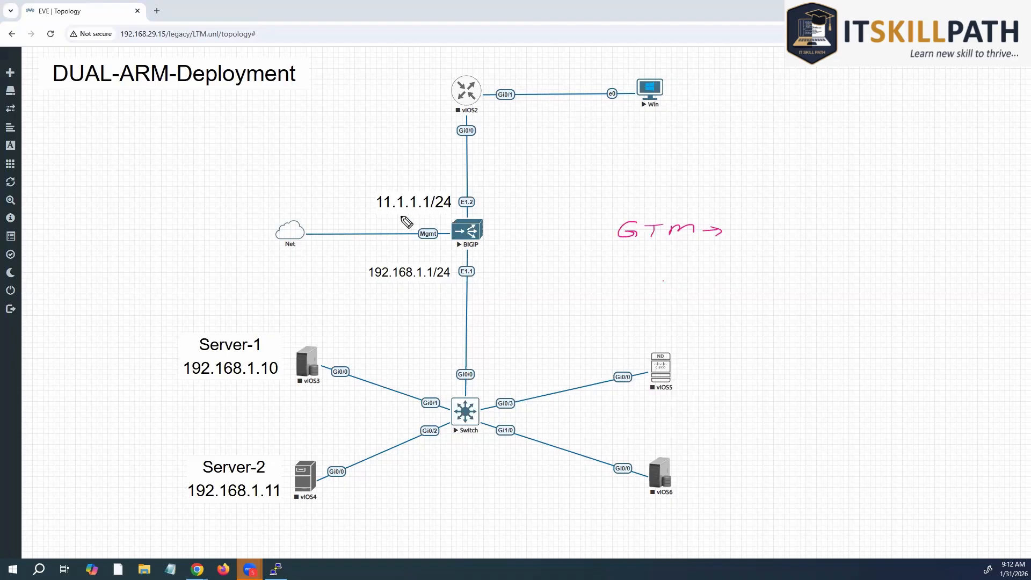
mouse_move(394, 215)
left_mouse_down()
mouse_move(550, 209)
mouse_move(568, 370)
mouse_move(563, 436)
left_mouse_up()
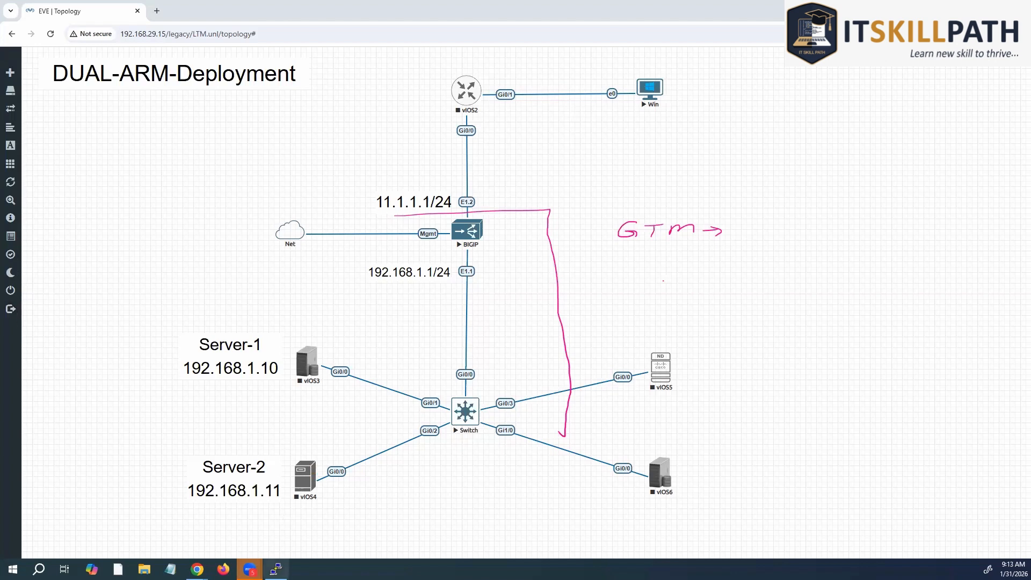
left_click(275, 568)
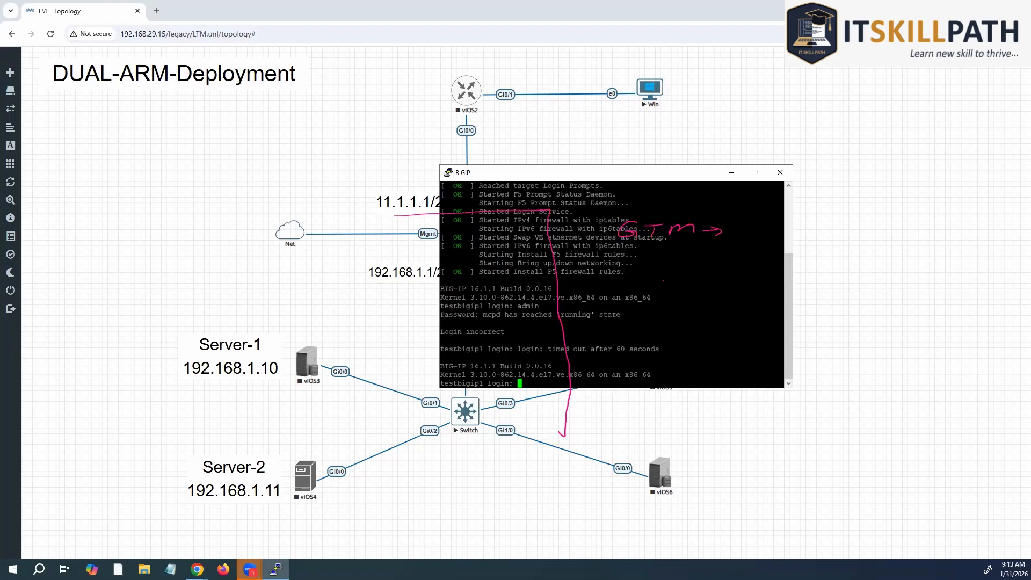
left_click(38, 569)
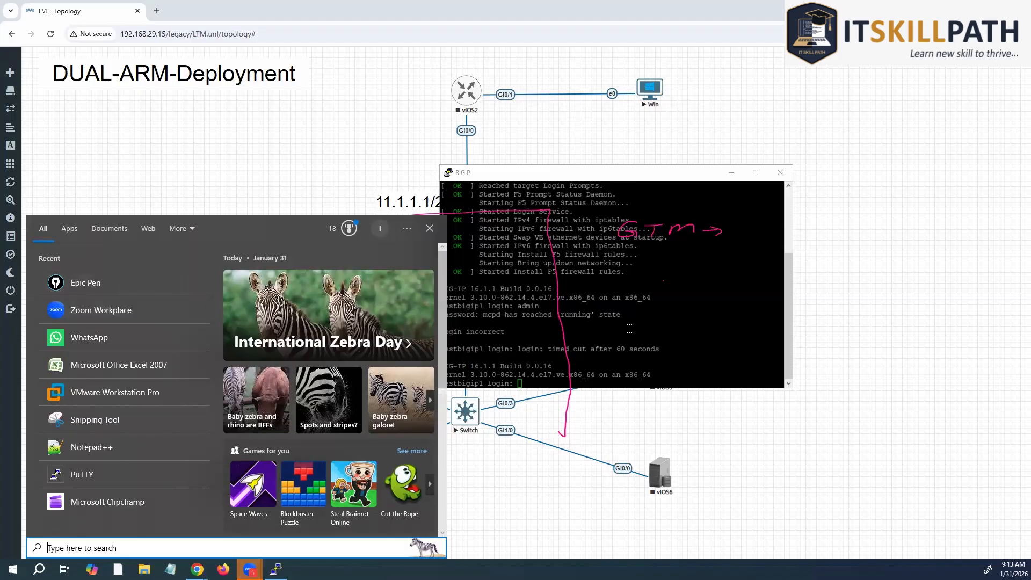
left_click(574, 268)
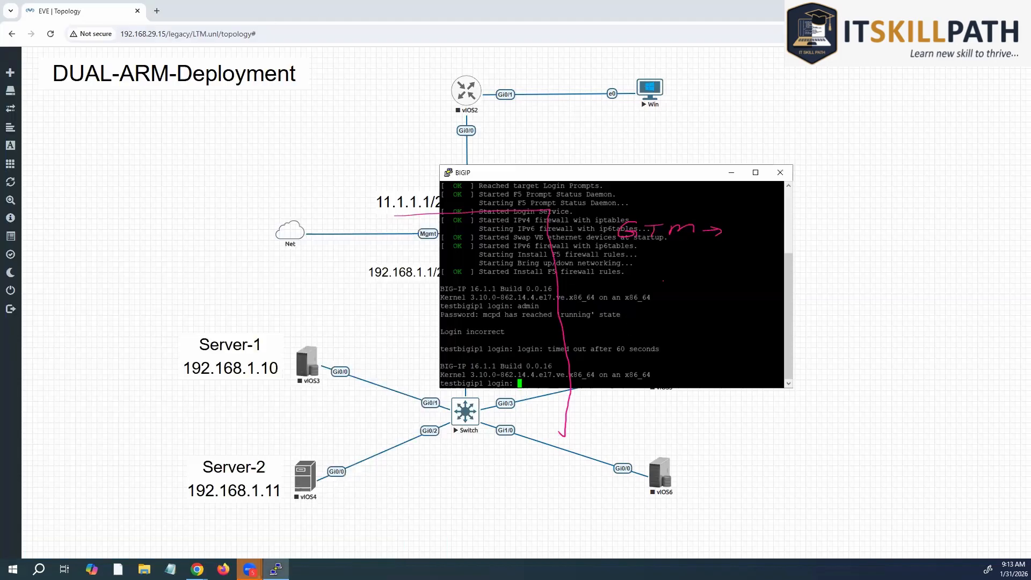
key("alt+Tab")
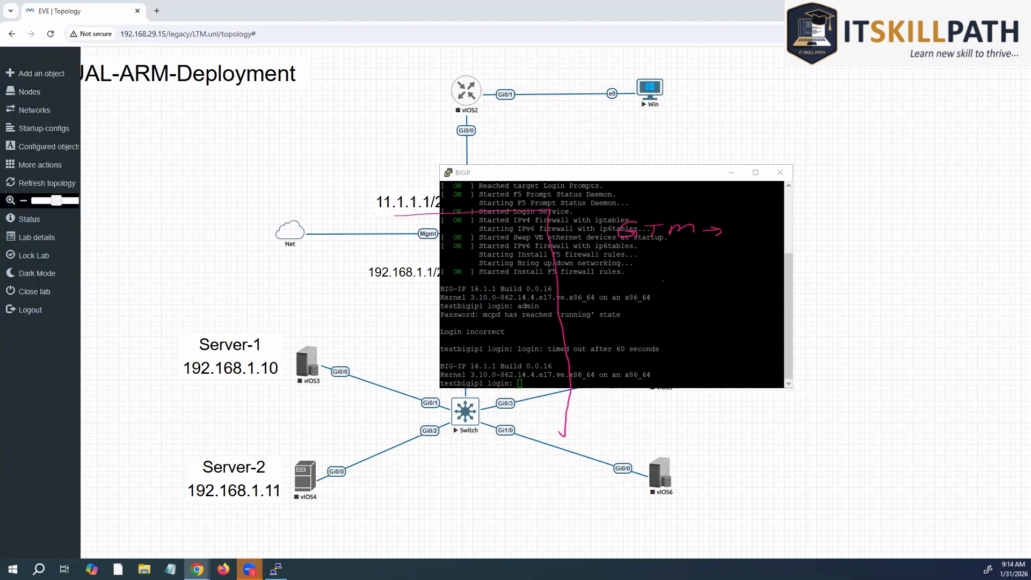
Sketch a ruled box over the upper-left of the topology and minimize the BIGIP console again.
left_click_drag(130, 138, 90, 233)
mouse_move(252, 234)
left_mouse_down()
mouse_move(306, 157)
mouse_move(180, 131)
mouse_move(126, 133)
mouse_move(128, 162)
mouse_move(336, 150)
left_mouse_up()
left_click_drag(96, 174, 311, 171)
left_click_drag(102, 198, 296, 196)
mouse_move(206, 124)
left_mouse_down()
mouse_move(127, 127)
mouse_move(90, 236)
left_mouse_up()
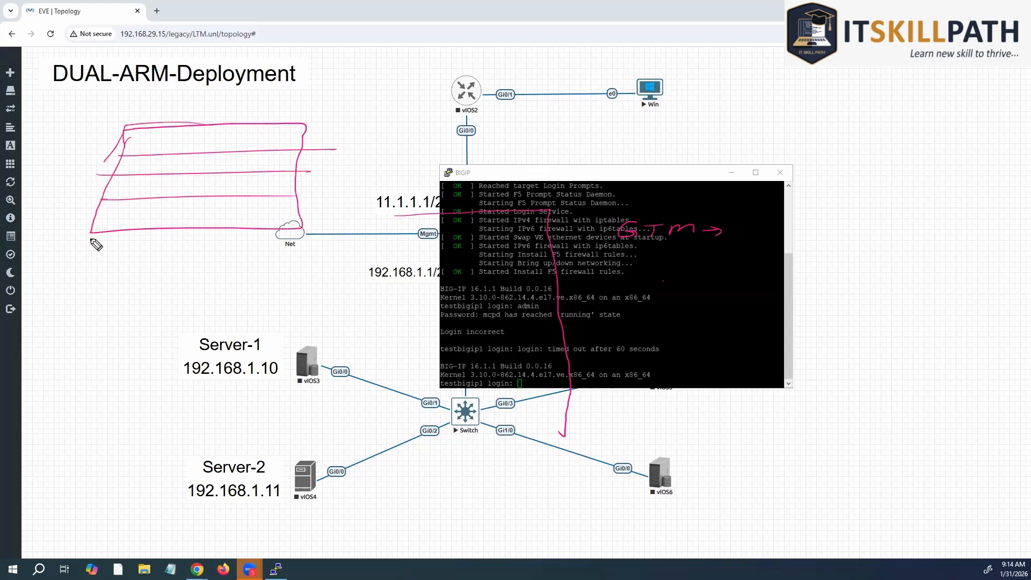
left_click_drag(365, 119, 137, 130)
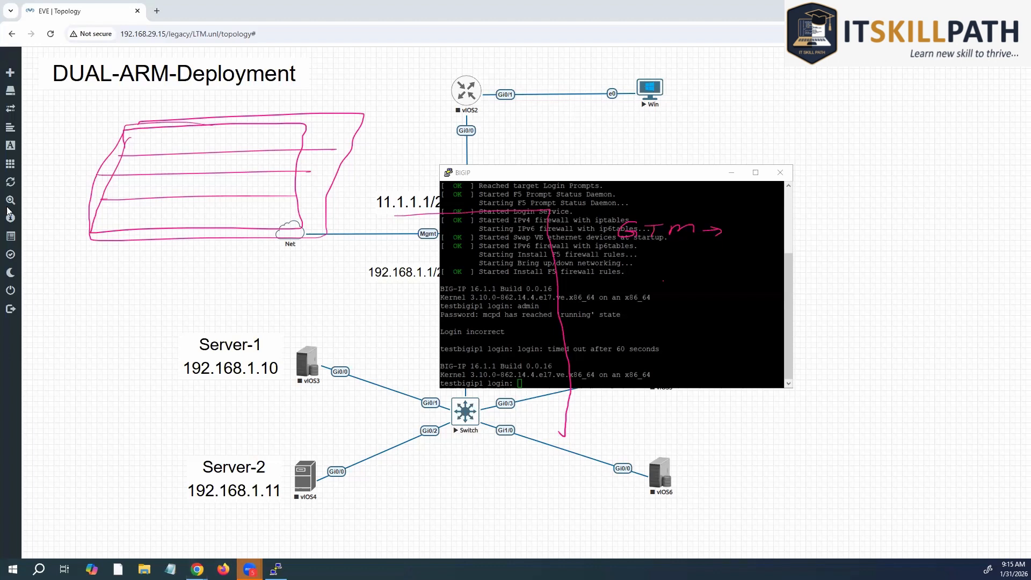
left_click(732, 174)
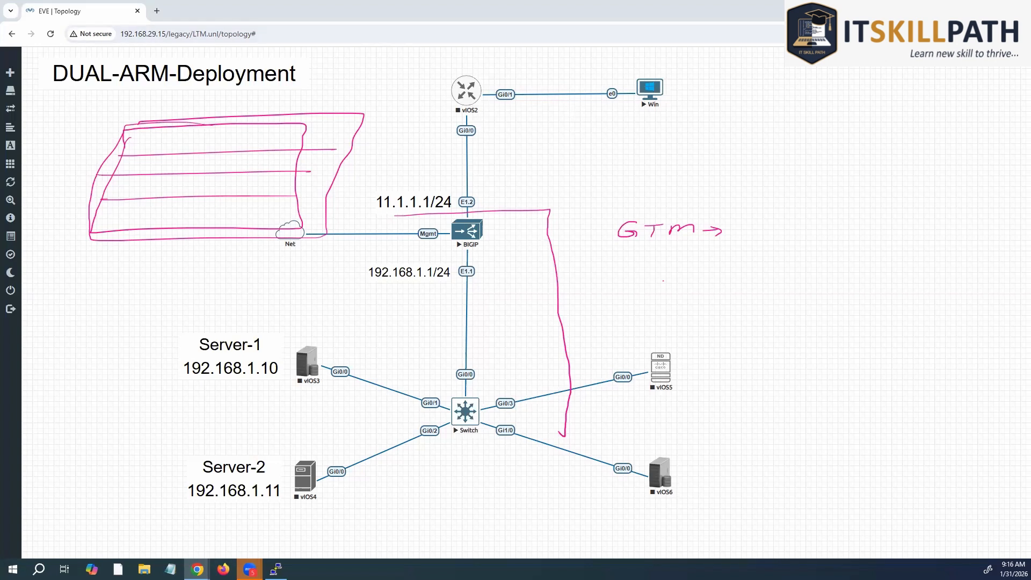
Switch to the racks.nwkings.com topology tab and close the original EVE topology tab.
left_click(192, 20)
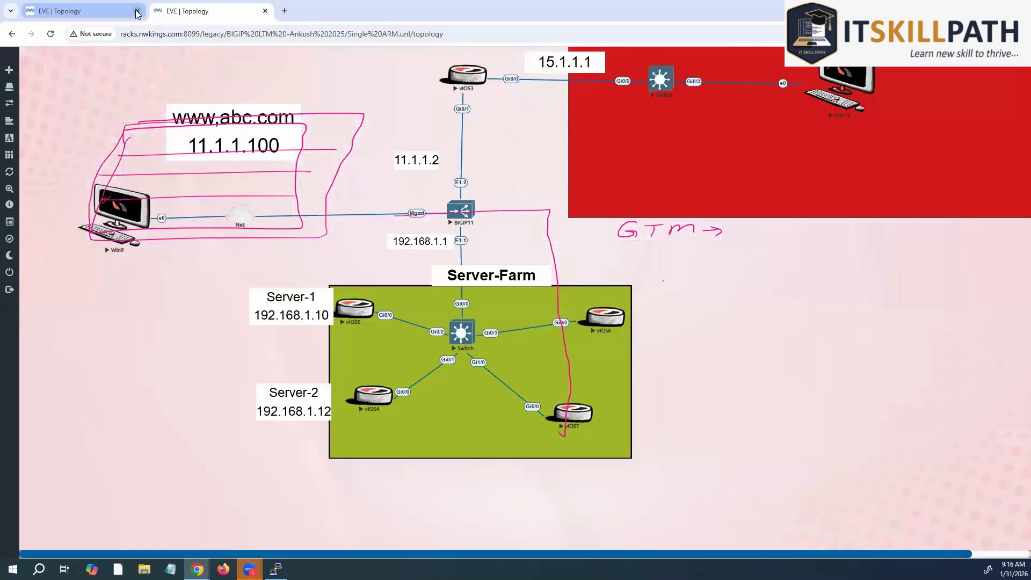
left_click(137, 10)
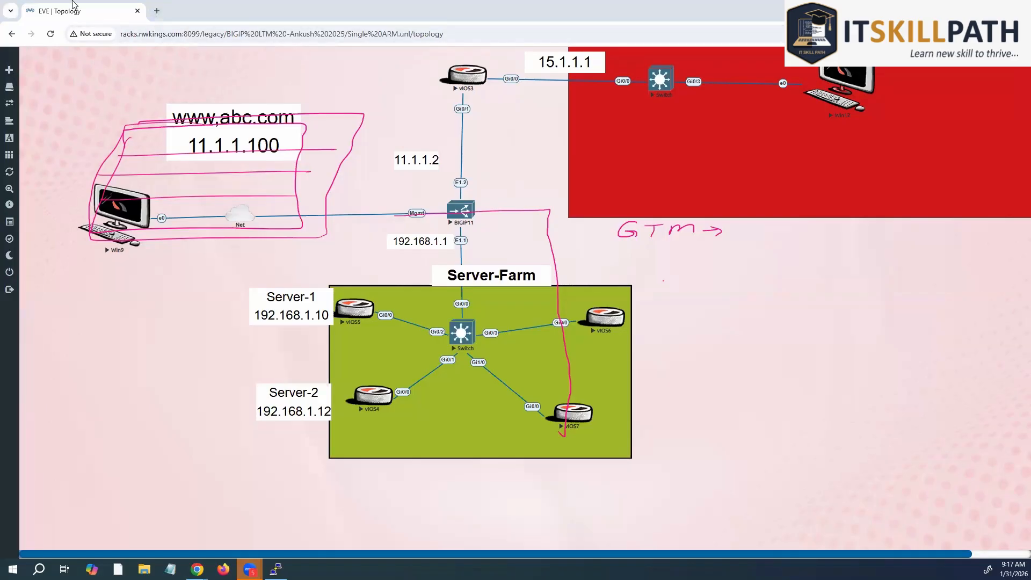
Open a new browser tab and search Google for f5 trial licence.
left_click(157, 11)
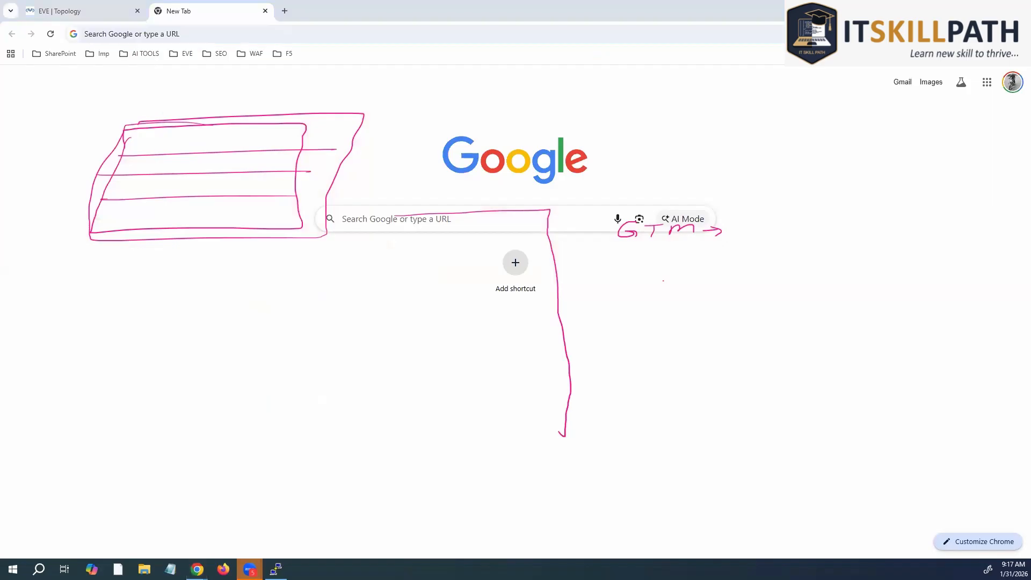
left_click(188, 33)
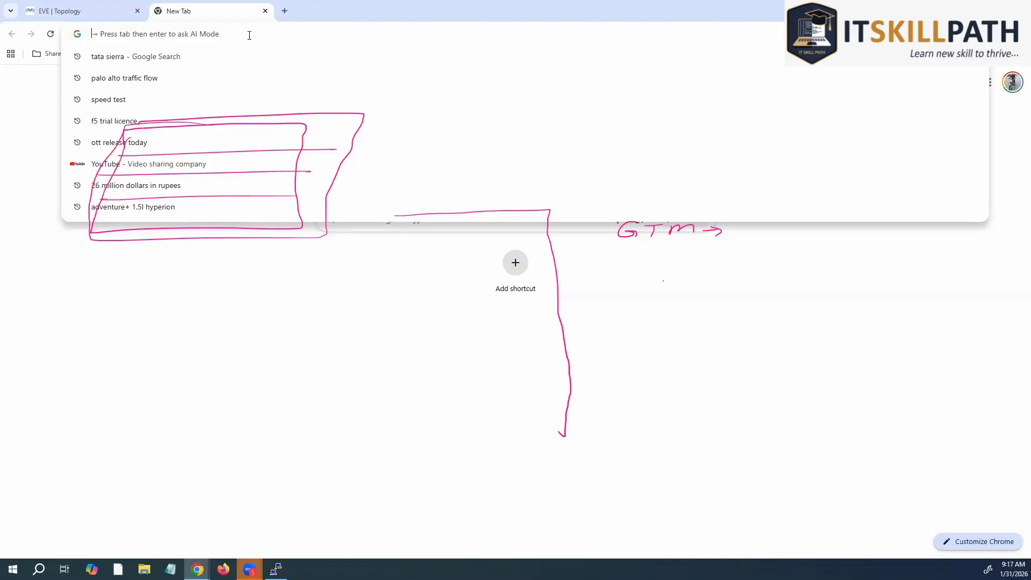
type("b")
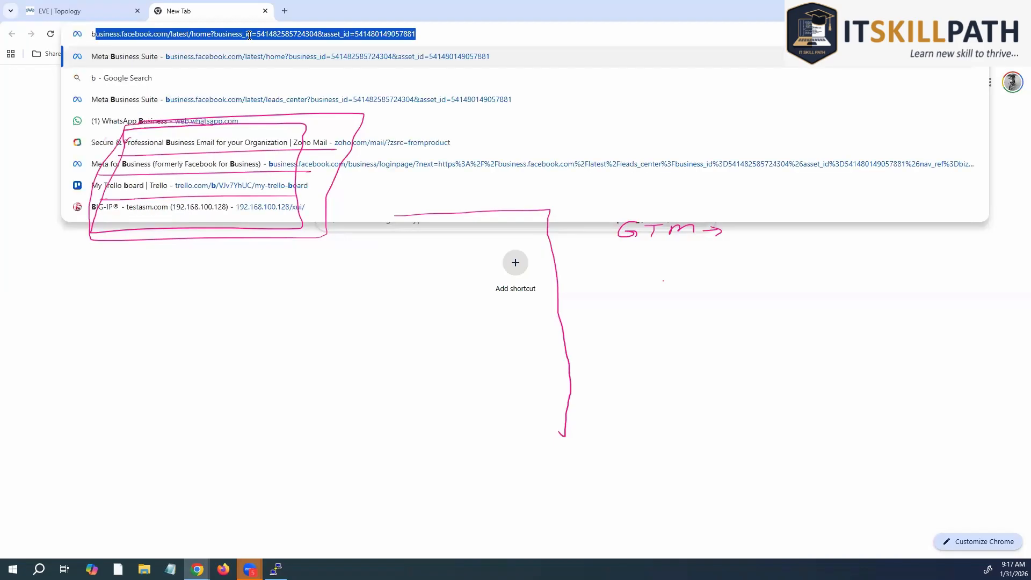
key("BackSpace")
key("BackSpace")
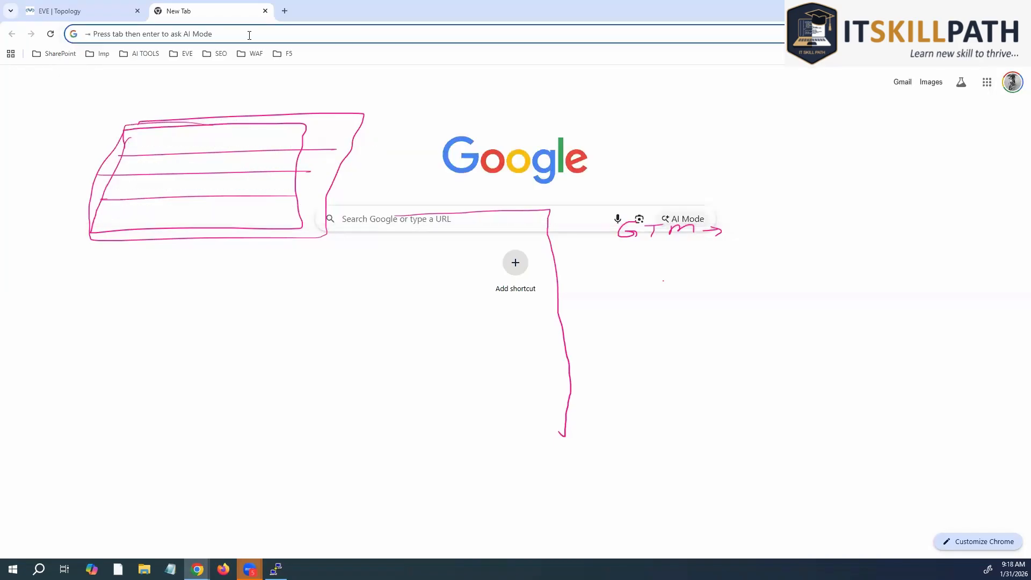
type("i")
key("BackSpace")
key("BackSpace")
type("f5")
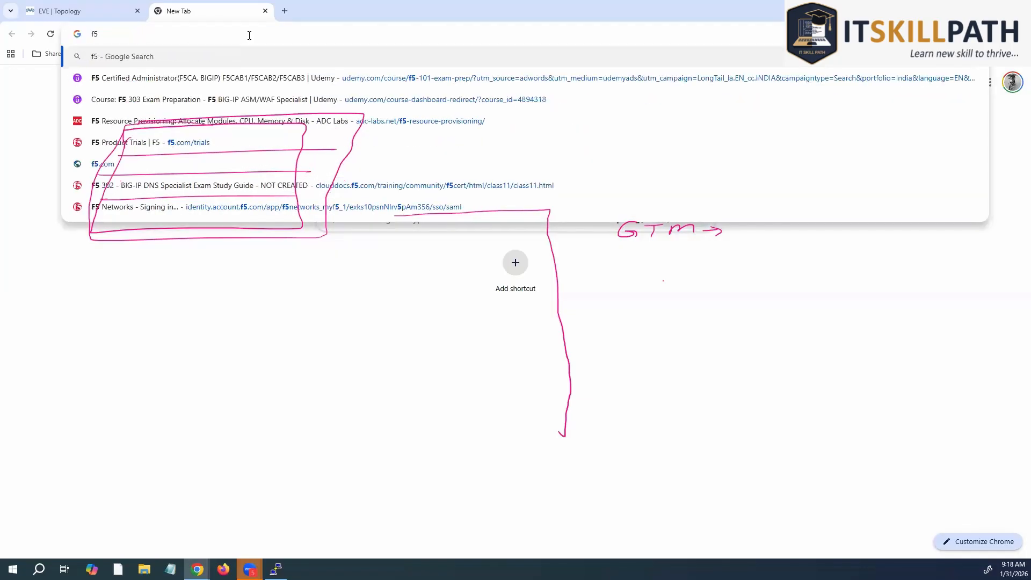
type(" re")
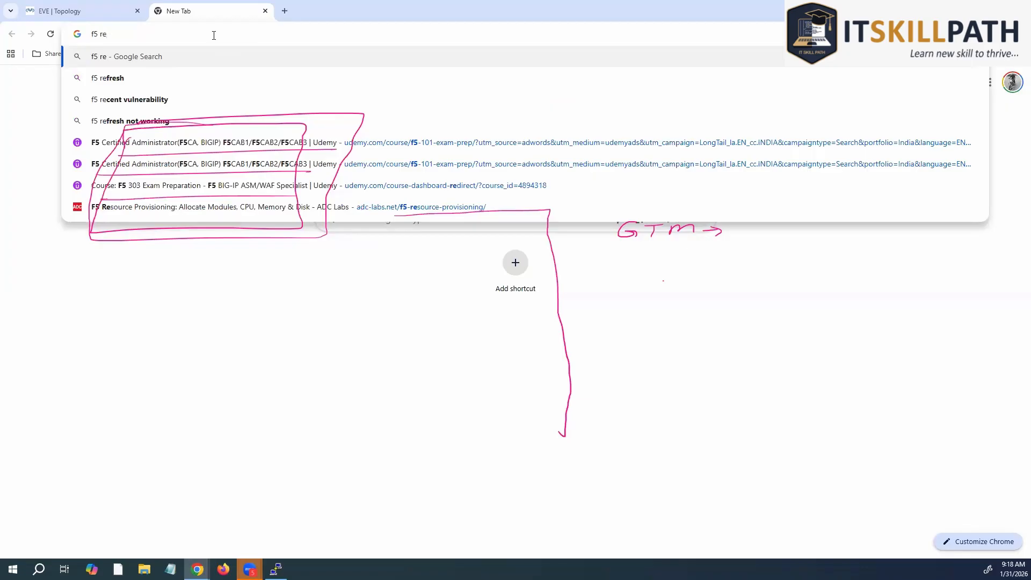
key("BackSpace")
key("BackSpace")
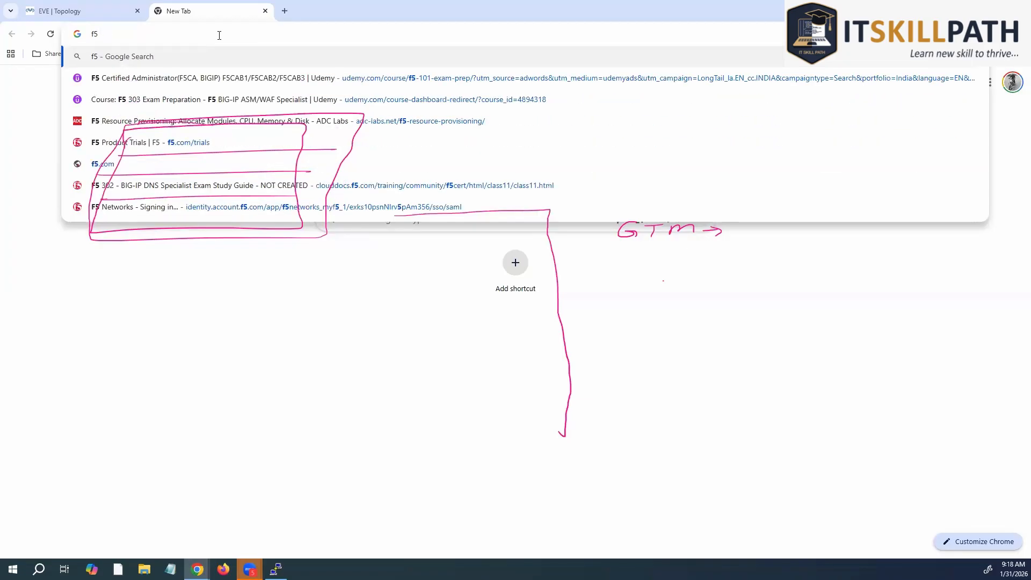
type("trial")
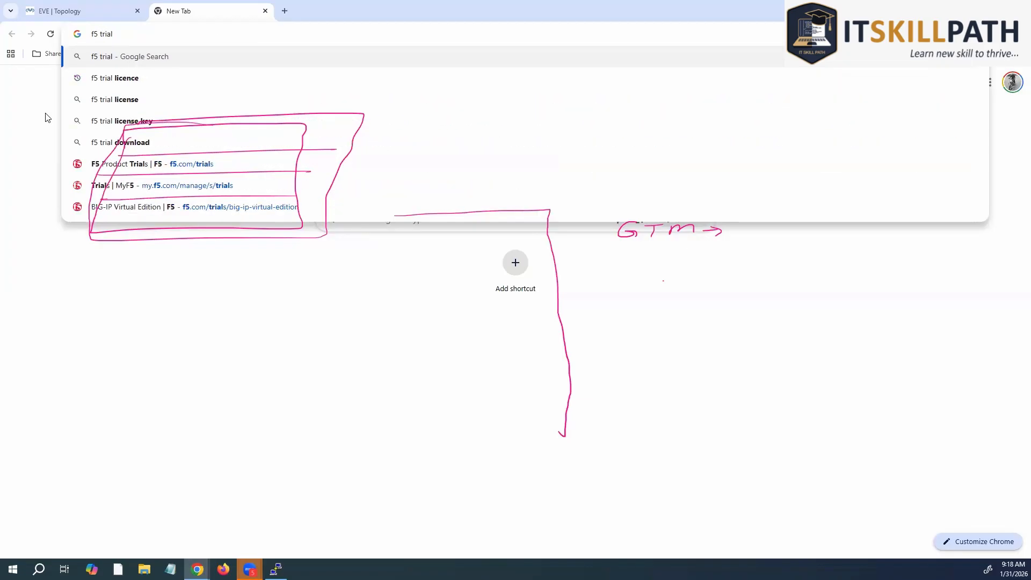
left_click(182, 77)
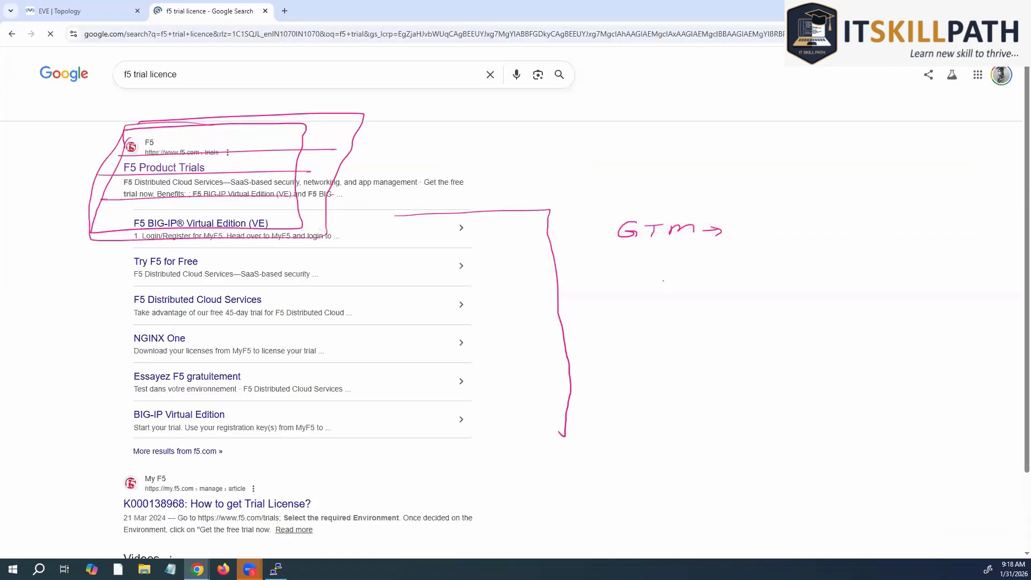
key("Escape")
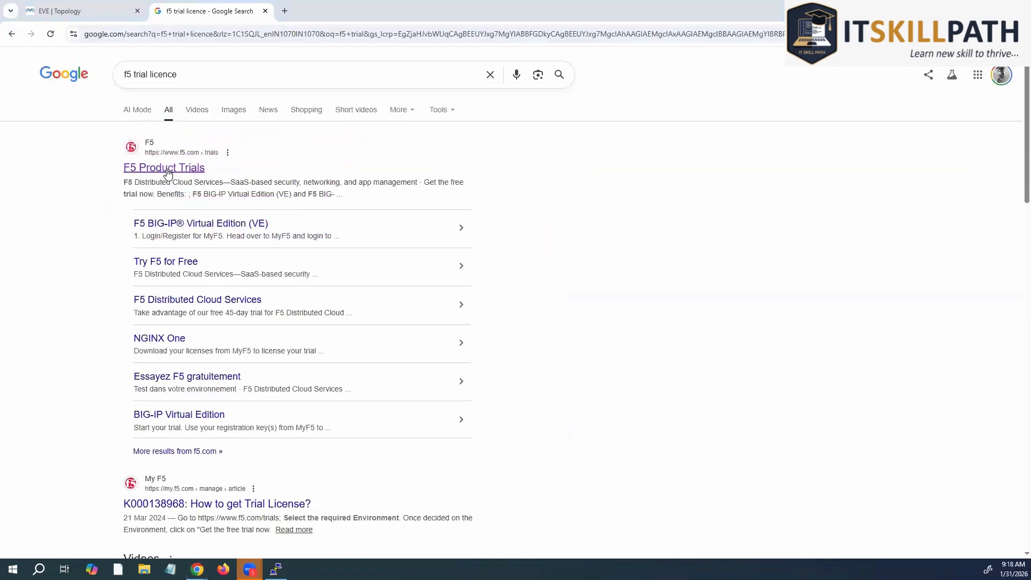
Open F5 Product Trials and choose the free trial for F5 BIG-IP Virtual Edition and BIG-IQ Centralized Management VE.
left_click(168, 172)
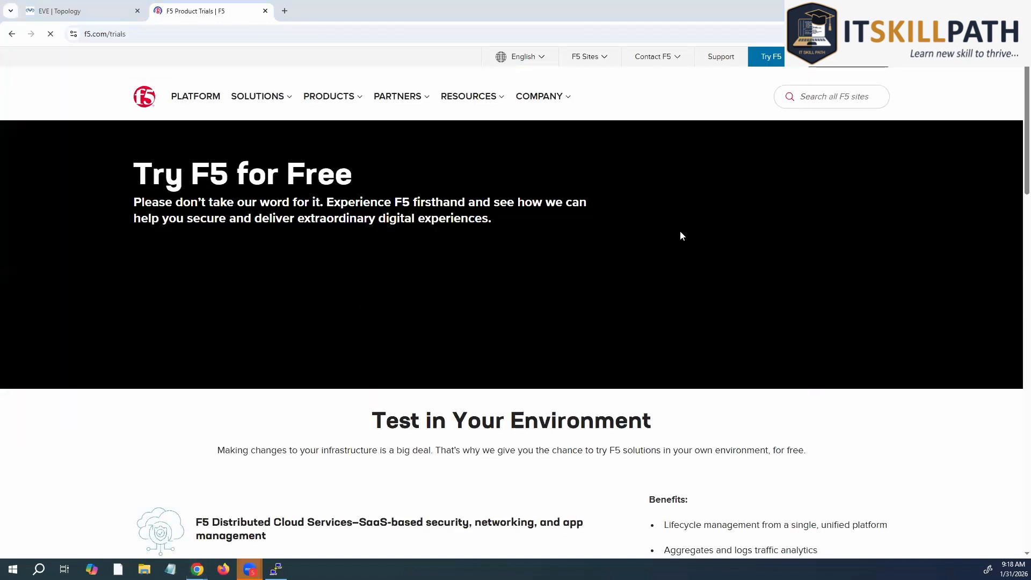
scroll(669, 233, "down", 6)
scroll(652, 250, "down", 3)
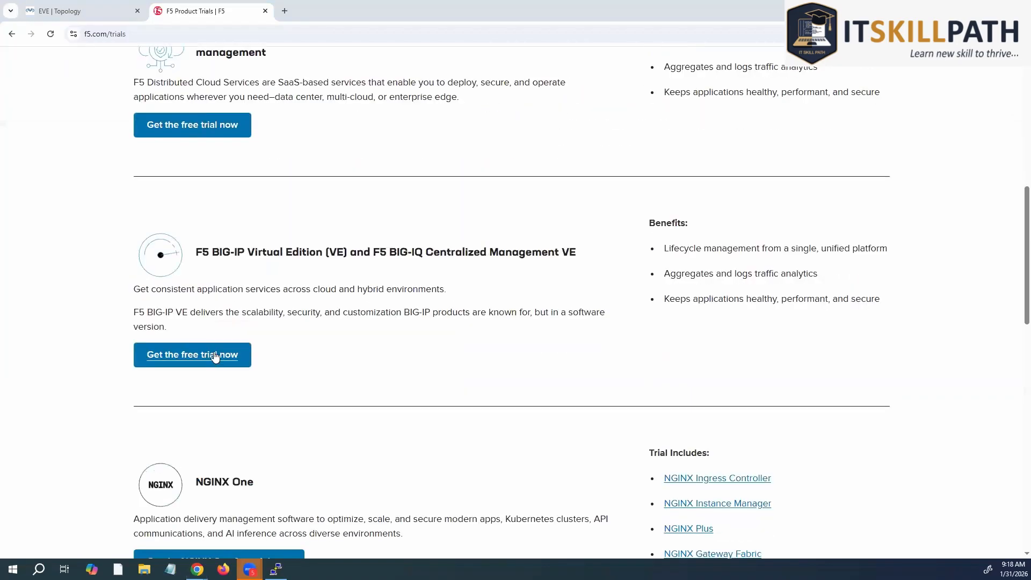
left_click(213, 352)
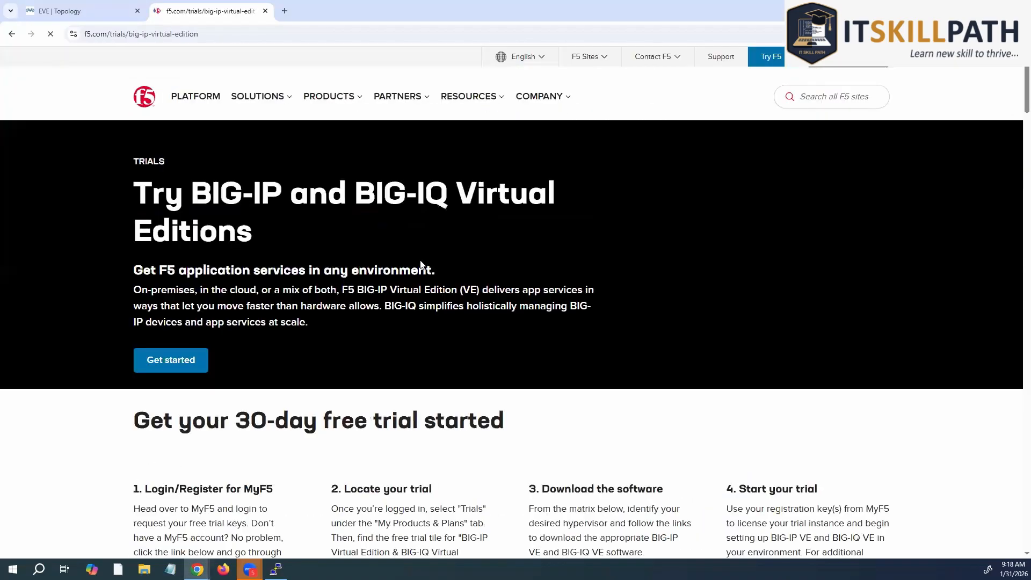
Proceed from the BIG-IP trial page to the MyF5 account page and return to sign in.
scroll(669, 279, "down", 3)
scroll(413, 349, "down", 3)
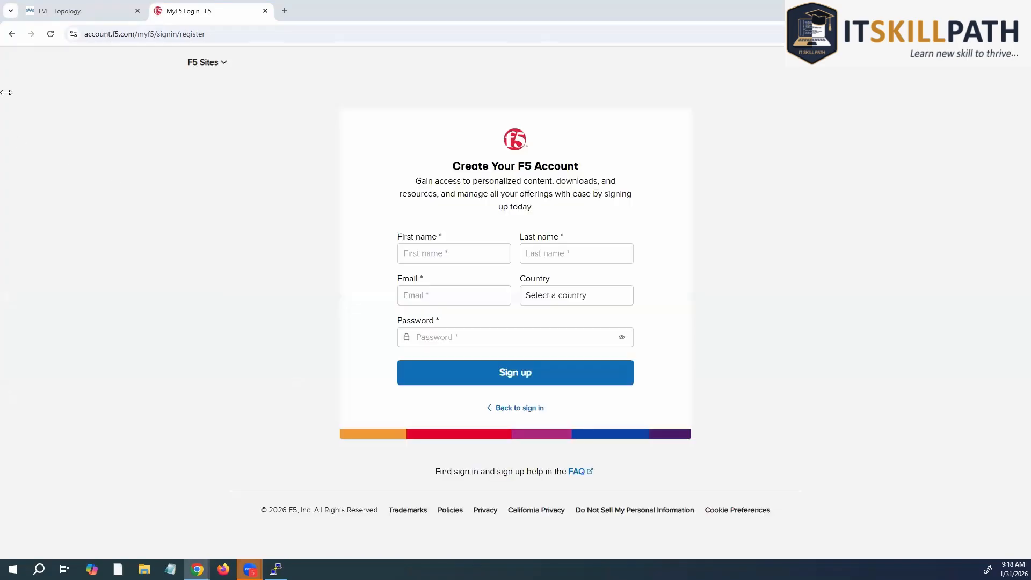
left_click(505, 407)
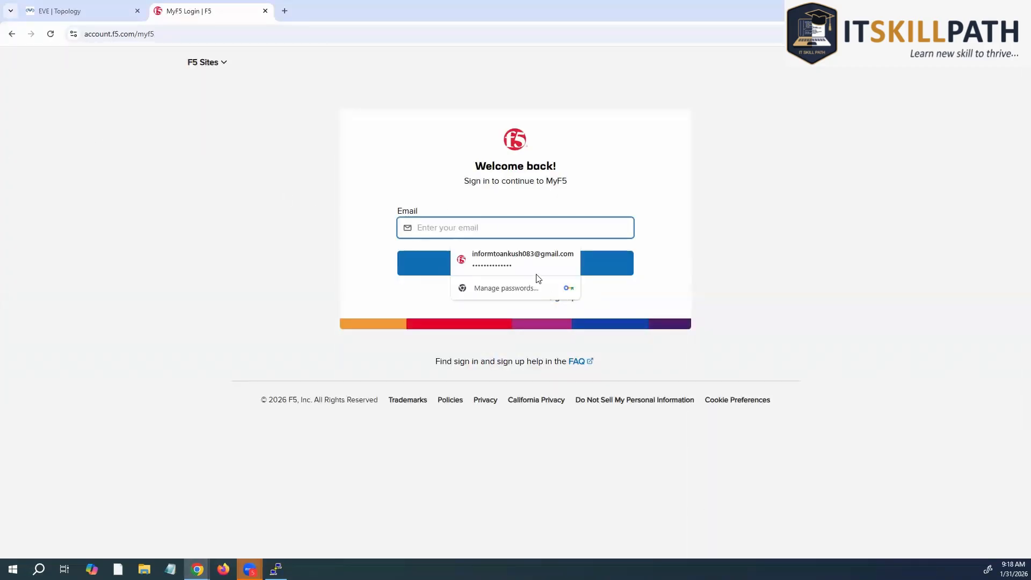
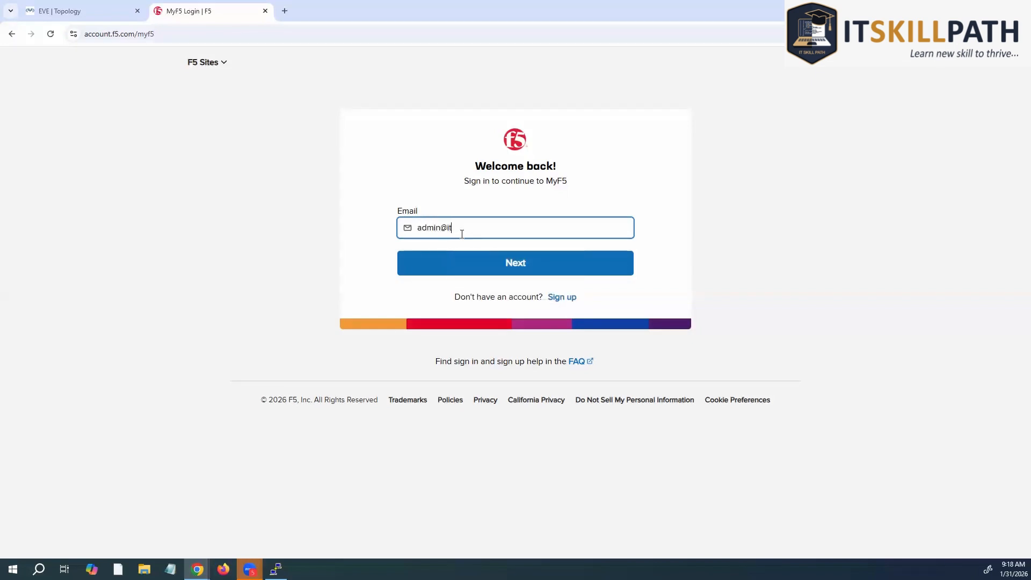
Enter the account e-mail address on the MyF5 sign-in page and continue to the password step.
left_click(509, 261)
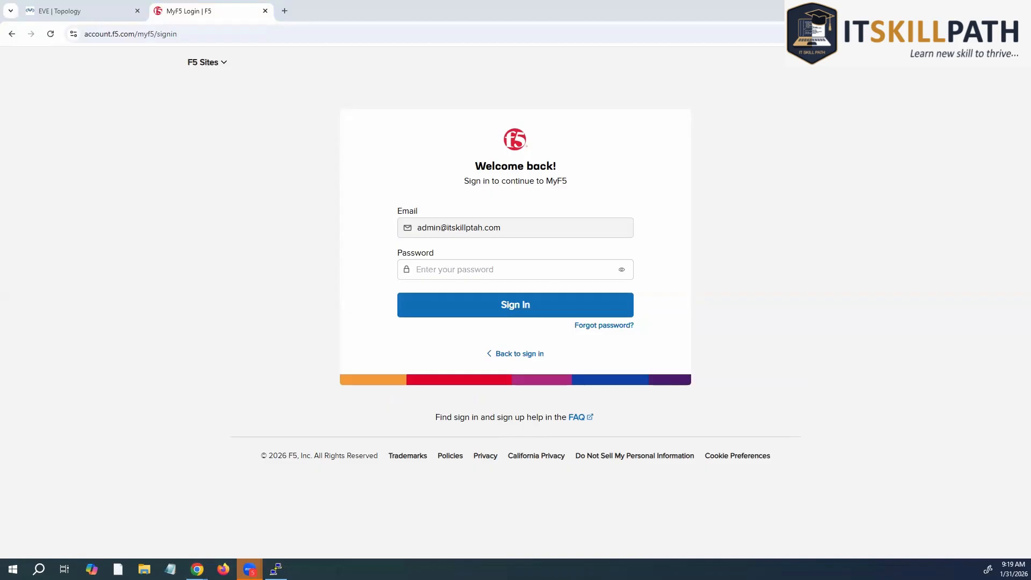
Enter the account password and try to sign in to MyF5.
left_click(464, 270)
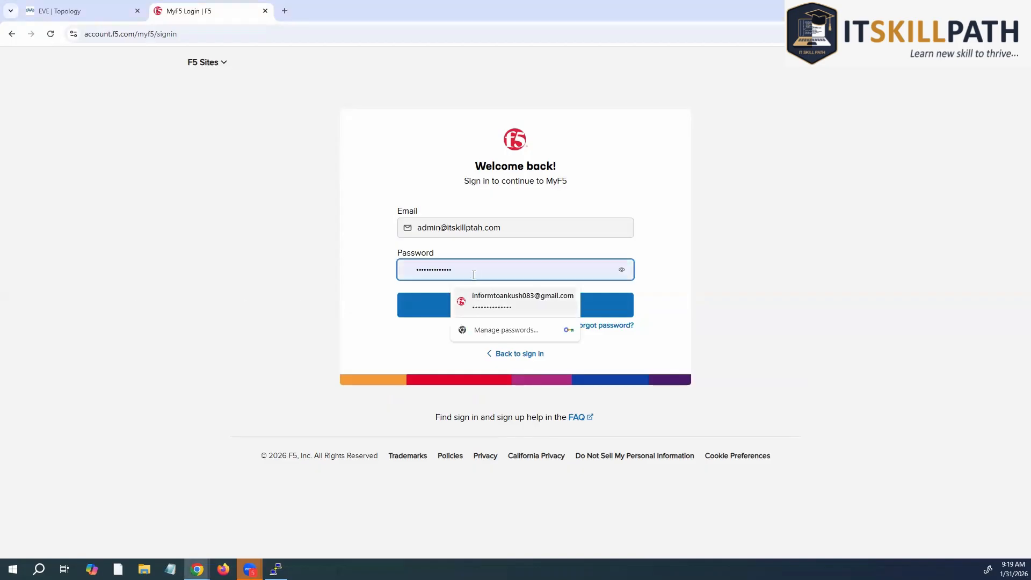
type("•••")
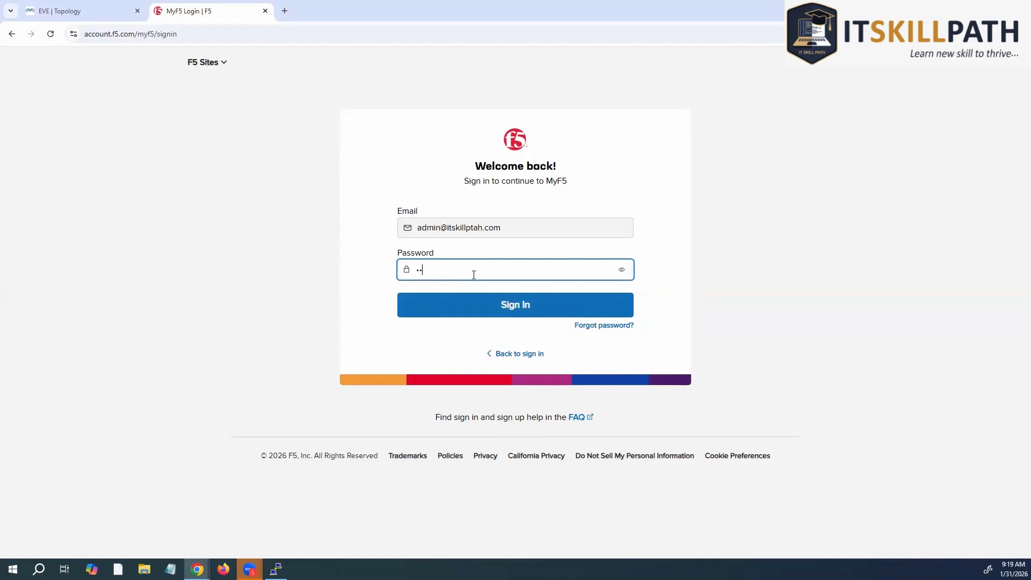
key("BackSpace")
key("BackSpace")
key("BackSpace")
type("••••••••••••")
left_click(505, 315)
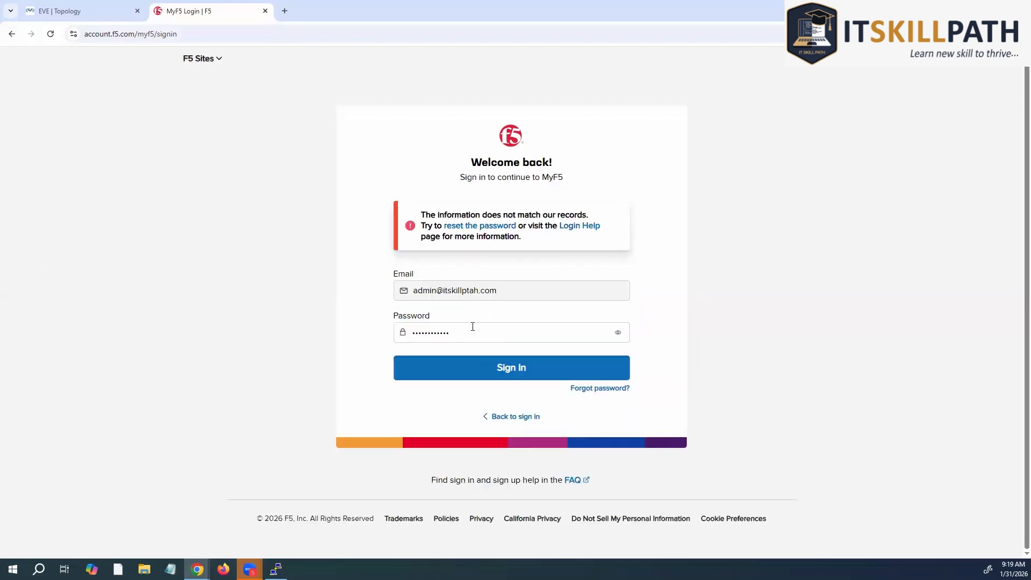
Re-enter the account password in the MyF5 sign-in form.
double_click(472, 326)
type("••••••")
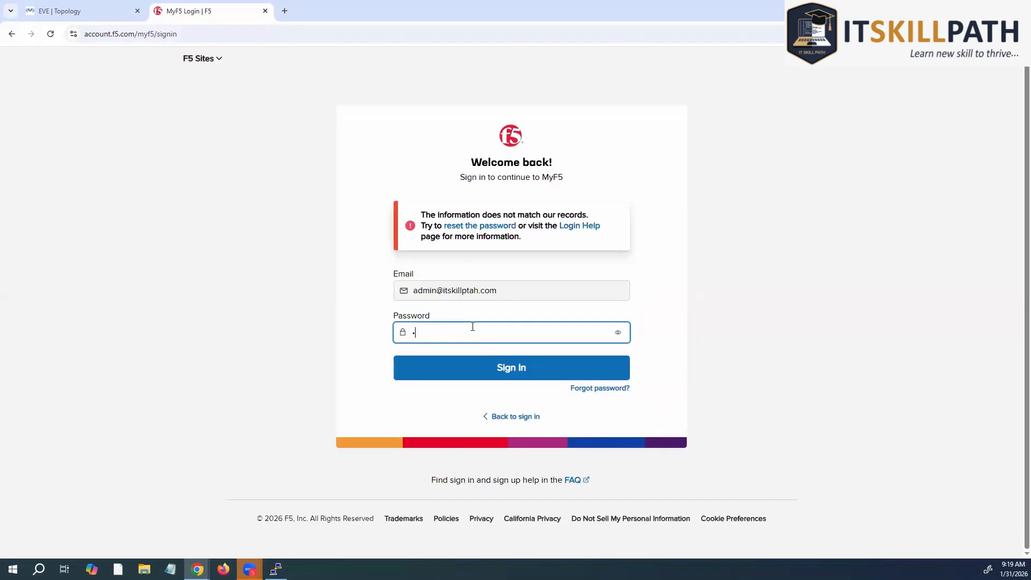
type("•••••")
left_click(472, 329)
left_click(485, 303)
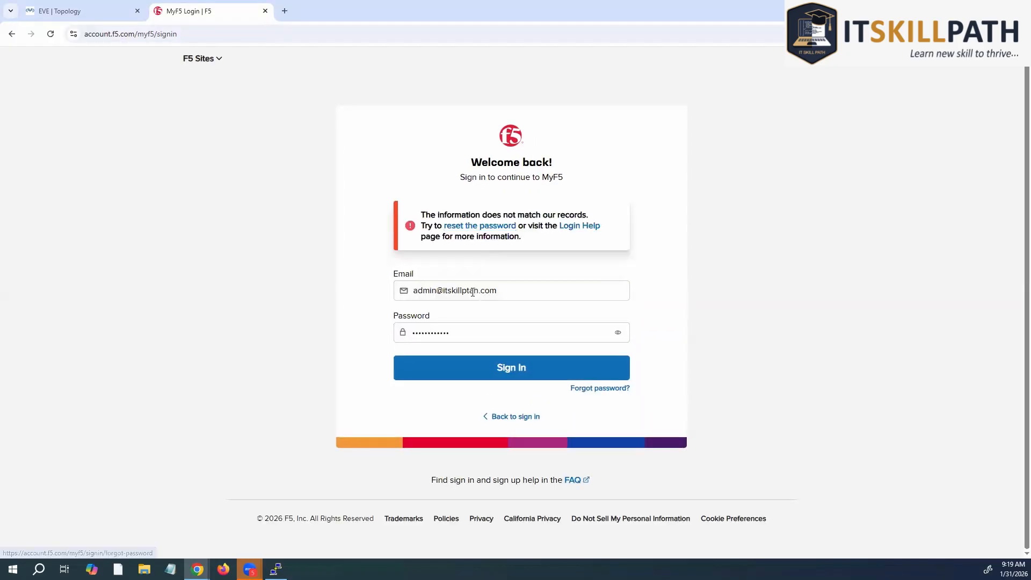
Correct the misspelled domain in the e-mail address and sign in to MyF5.
left_click(470, 292)
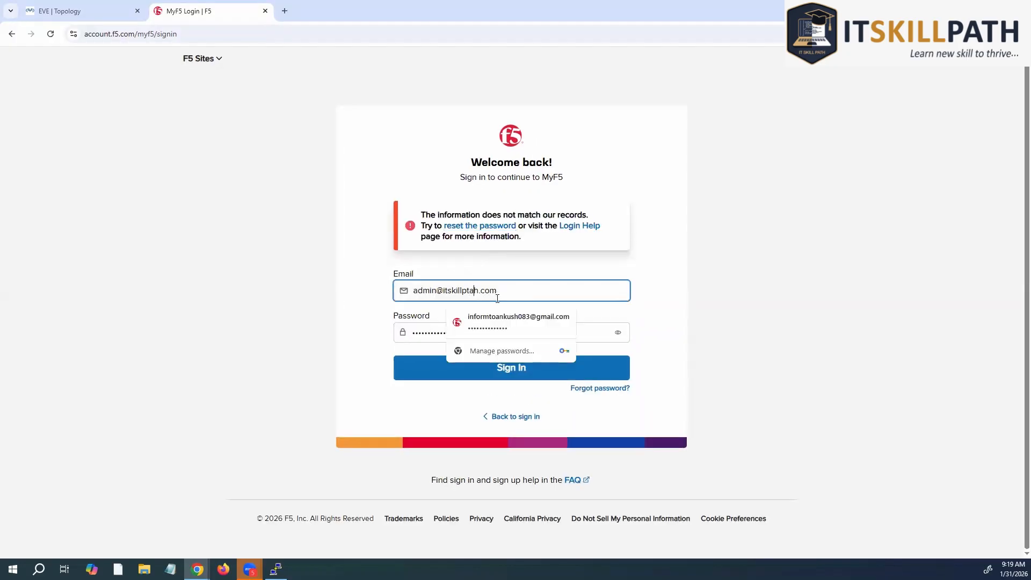
key("BackSpace")
key("BackSpace")
type("ath")
key("BackSpace")
left_click(517, 367)
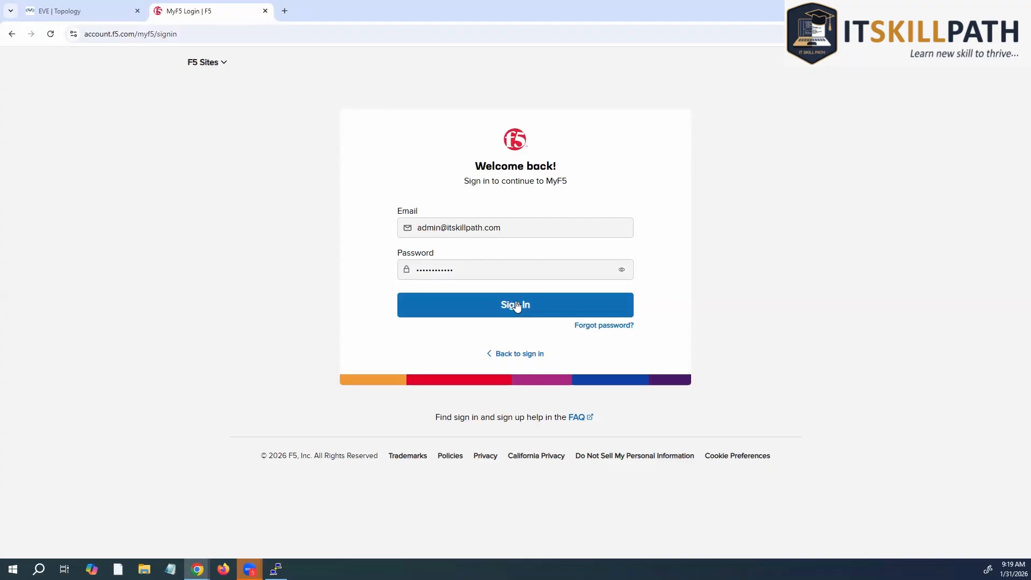
left_click(516, 305)
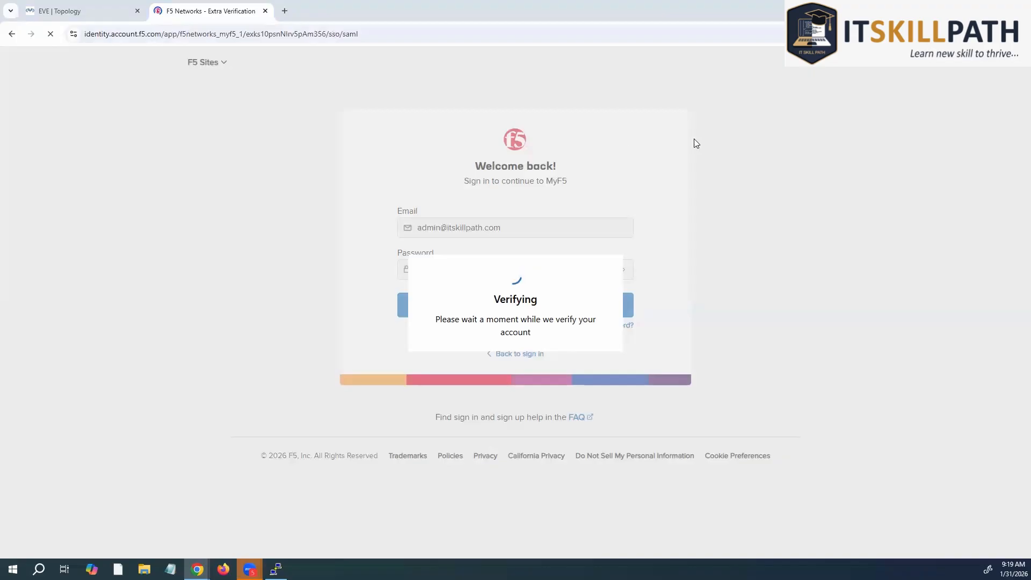
Check the mail inbox, then request an e-mail verification code on the MyF5 verification page.
key("alt+Tab")
left_click(779, 144)
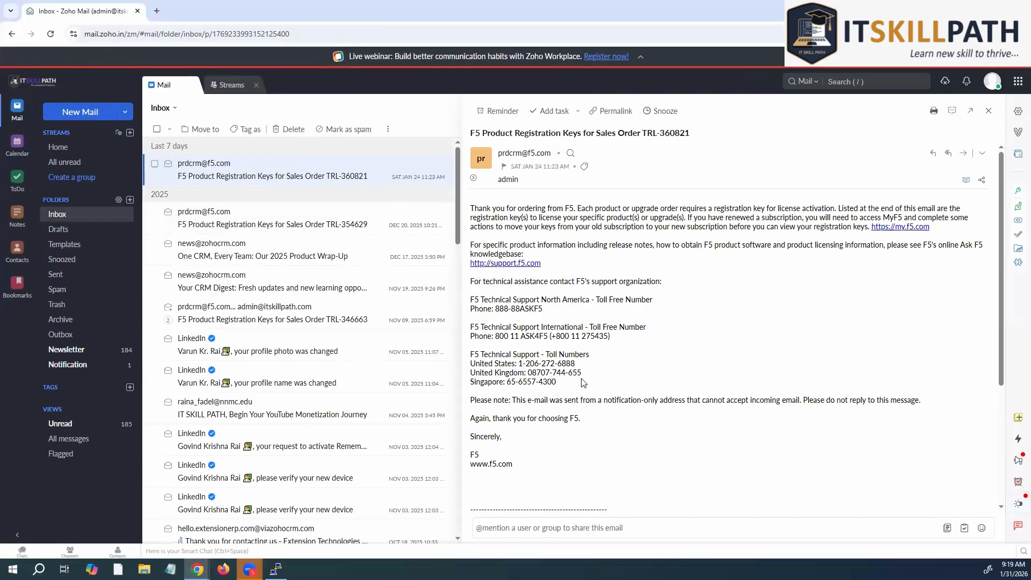
scroll(583, 382, "down", 3)
left_click_drag(617, 472, 471, 335)
key("alt+Tab")
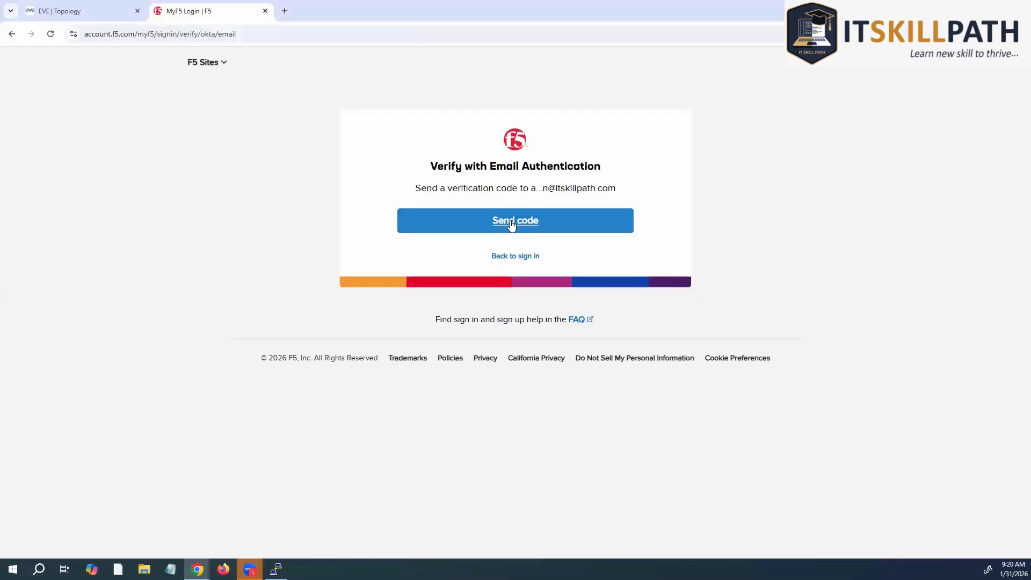
left_click(511, 224)
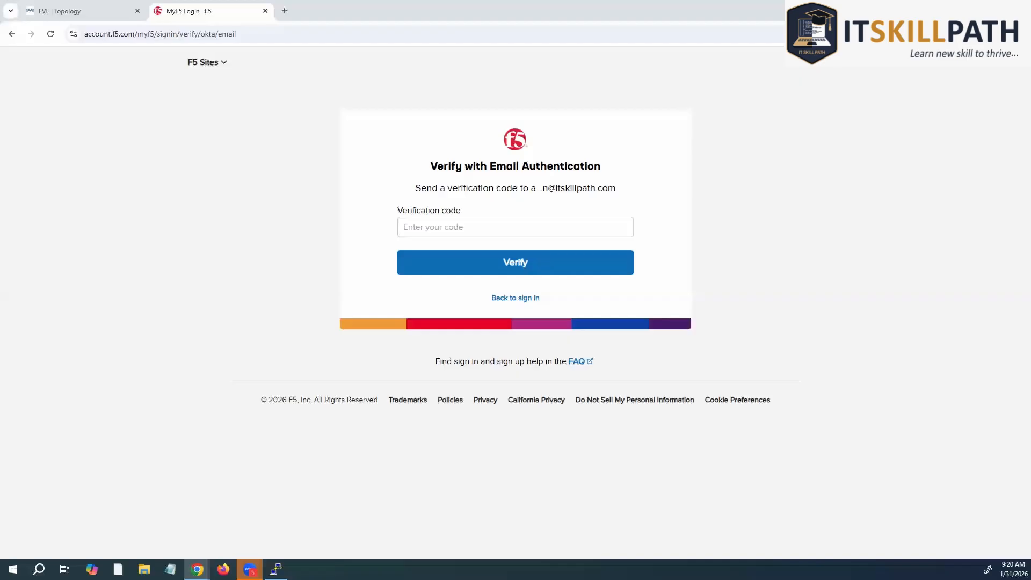
left_click(492, 231)
Open the BIGIP11 node console from the EVE topology and try logging in as admin.
left_click(65, 9)
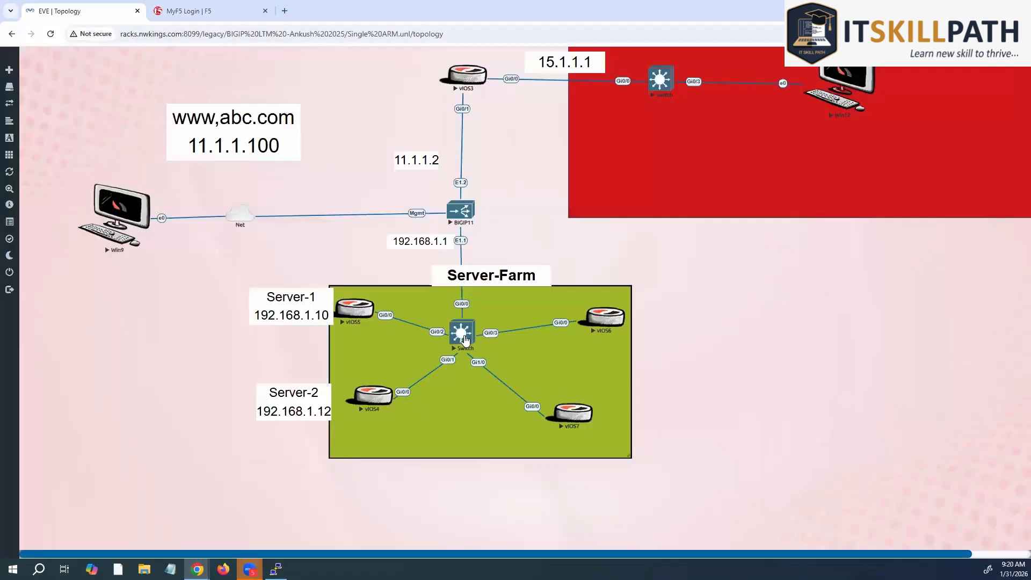
left_click(455, 215)
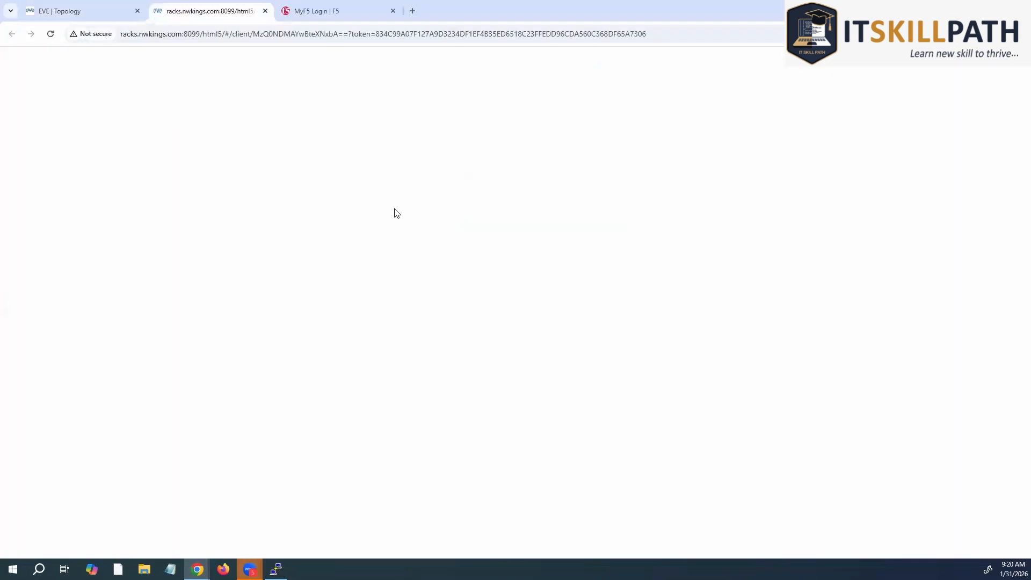
key("Return")
key("Return")
type("admin")
key("Return")
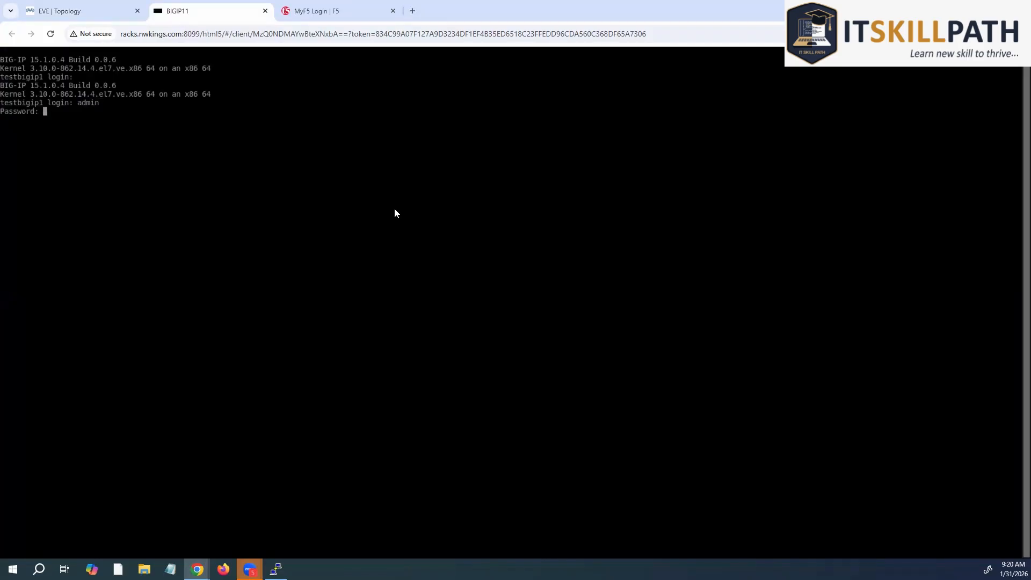
key("Return")
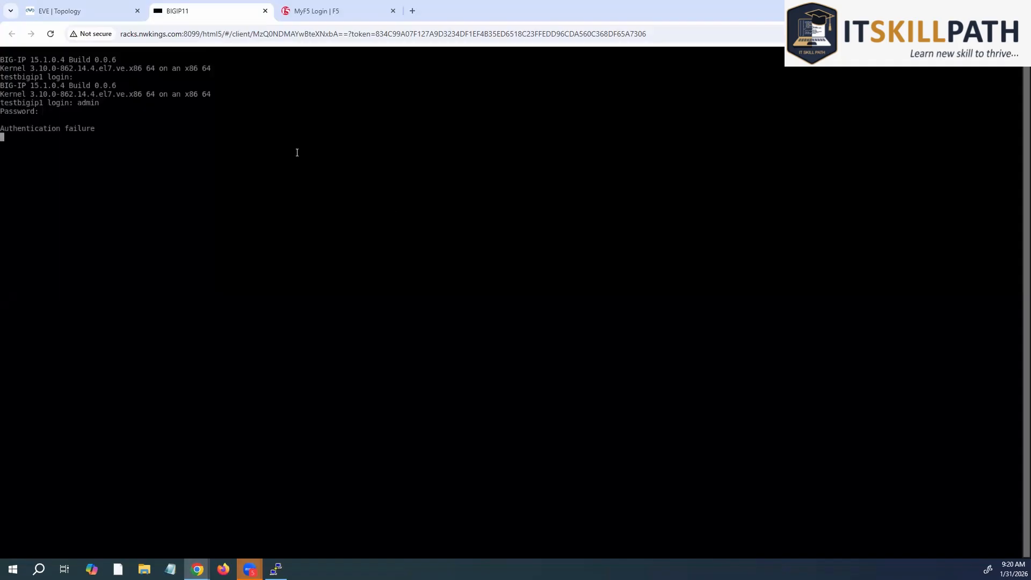
Return to the MyF5 tab, enter the e-mail verification code and verify the sign-in.
left_click(317, 10)
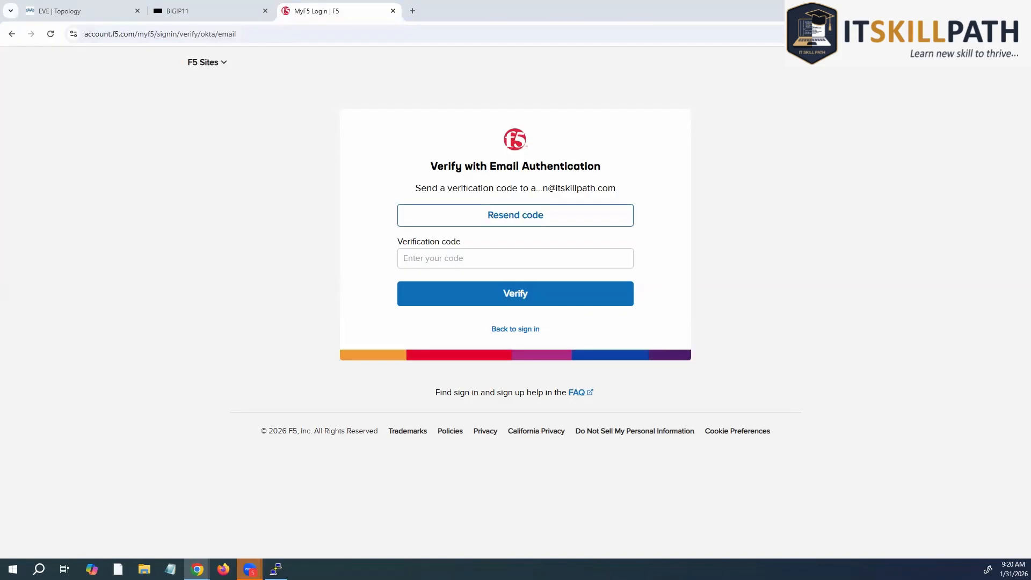
left_click(467, 260)
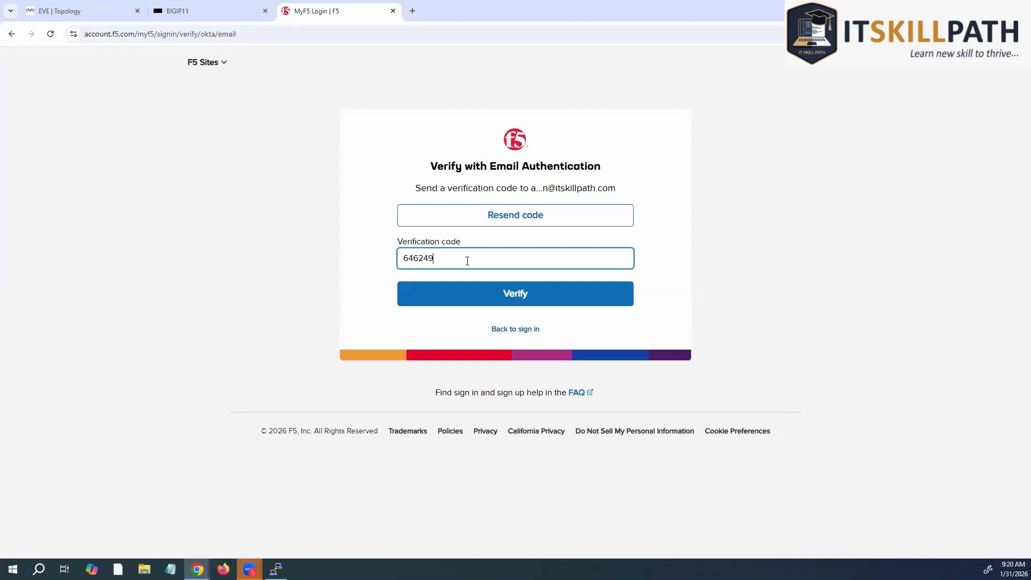
left_click(484, 302)
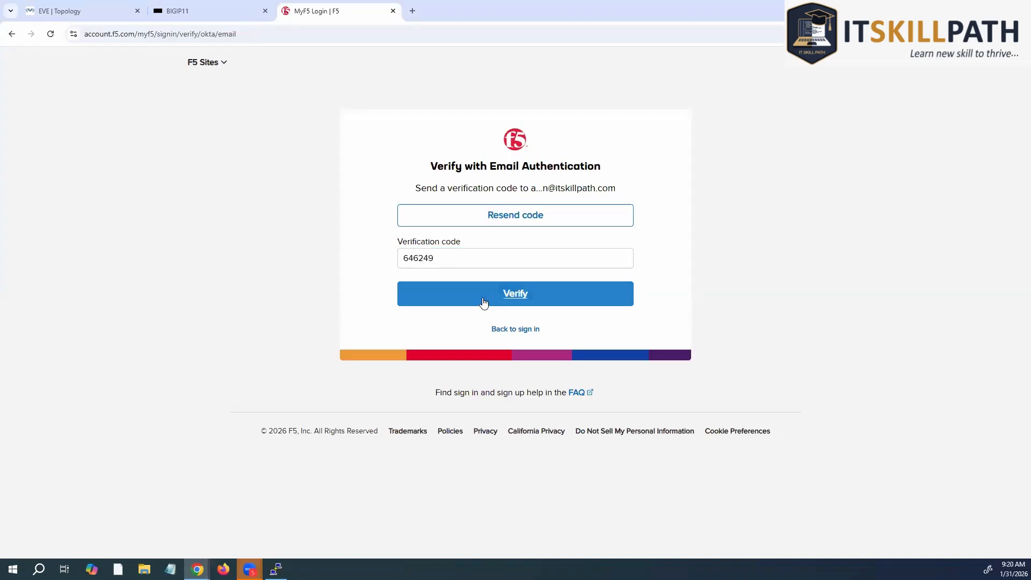
Log in to the BIGIP11 console as root.
left_click(226, 10)
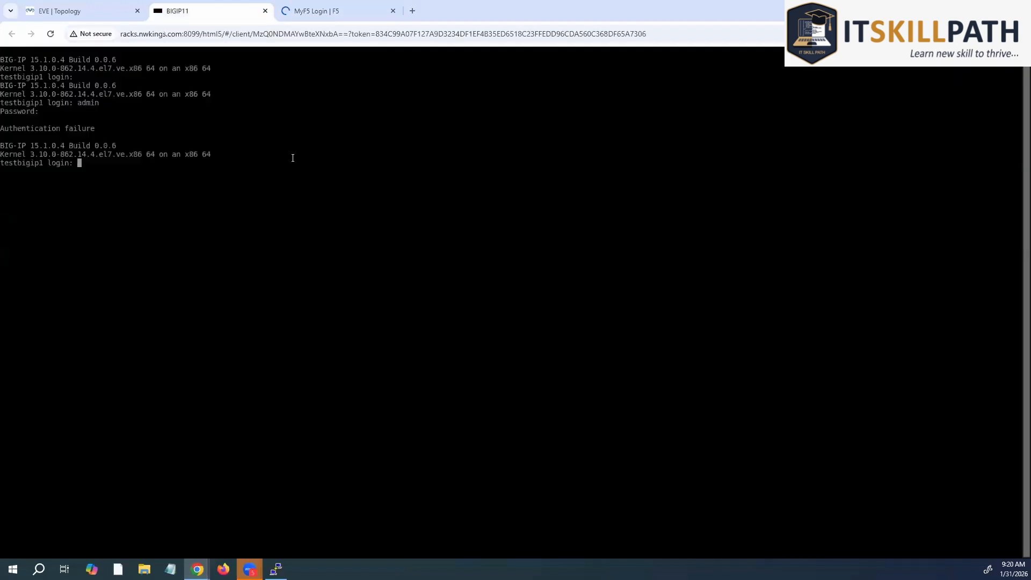
type("root")
key("Return")
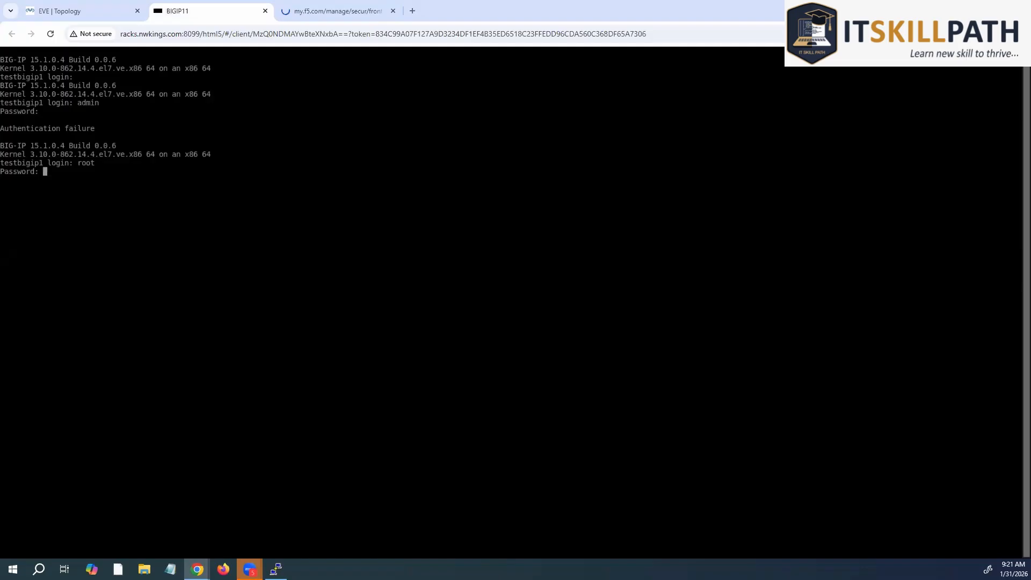
key("Return")
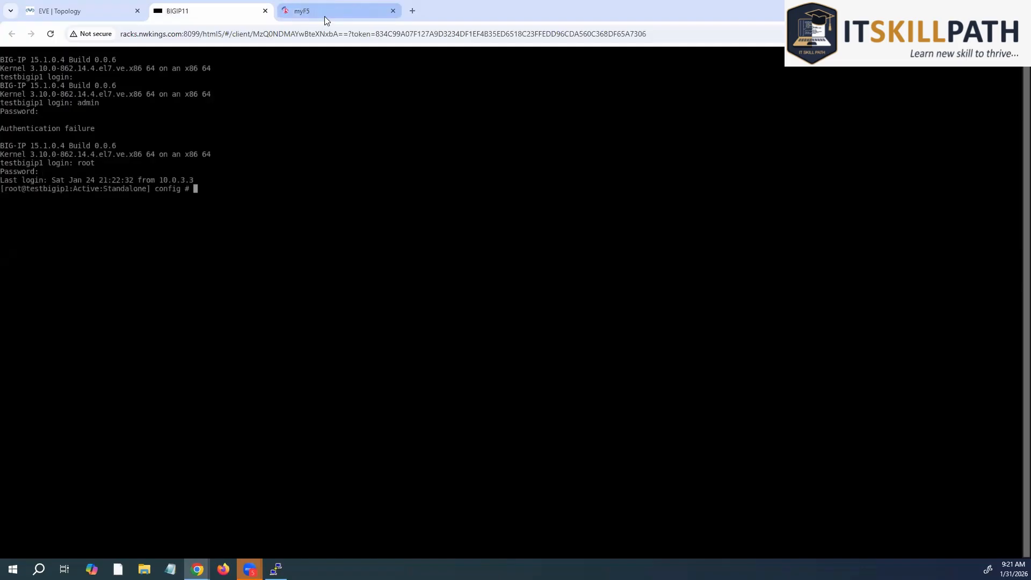
Open Trials in MyF5 and open the active BIG-IP VE & BIG-IQ VE Free Trial.
left_click(344, 17)
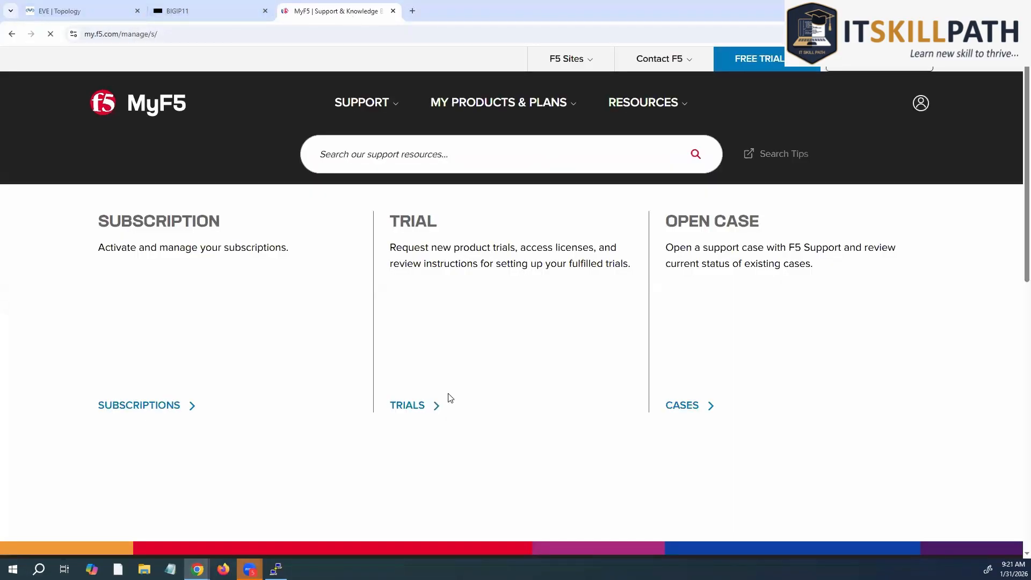
left_click(419, 406)
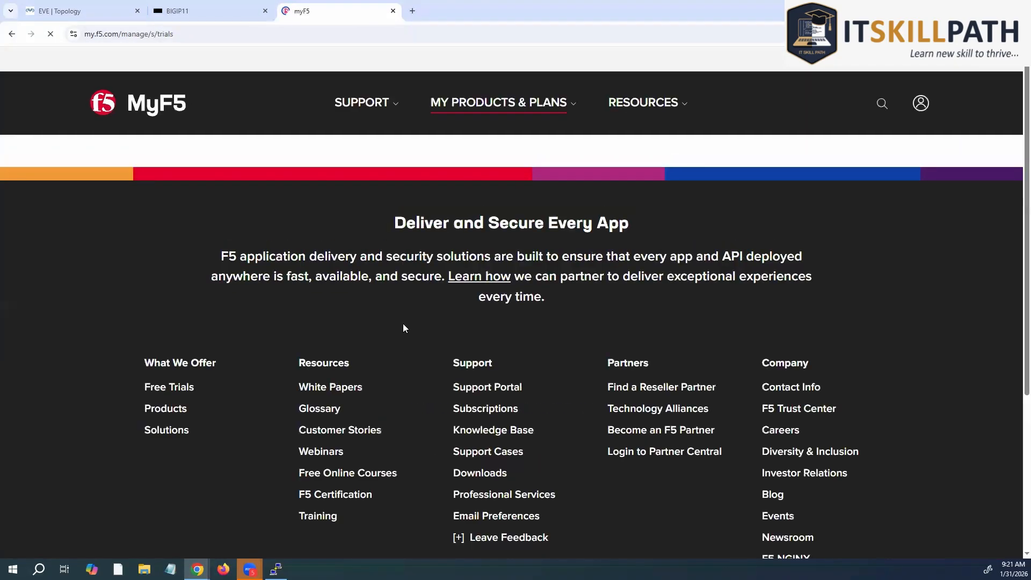
scroll(393, 230, "down", 7)
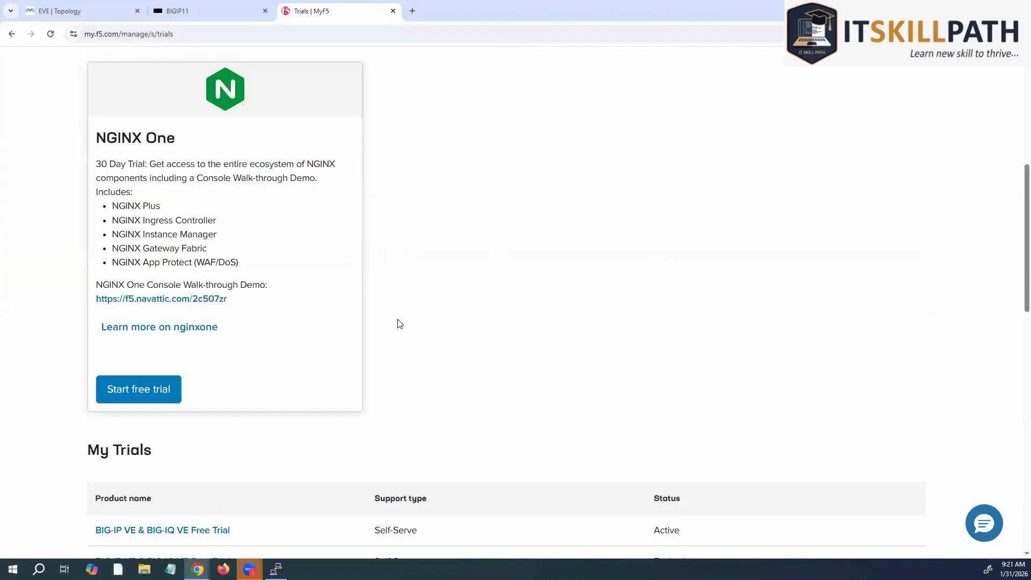
scroll(396, 325, "down", 4)
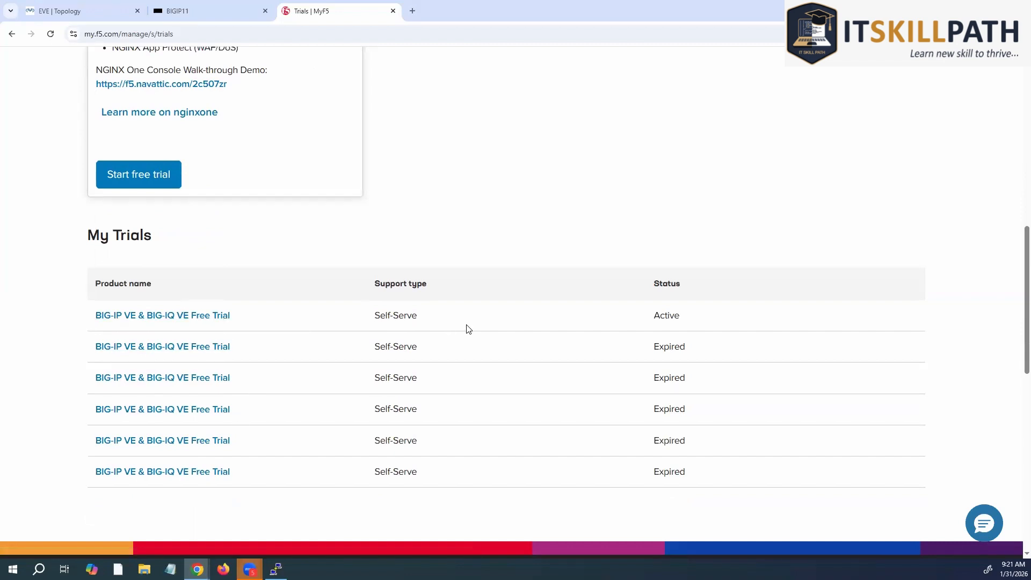
left_click_drag(702, 312, 697, 472)
left_click(180, 322)
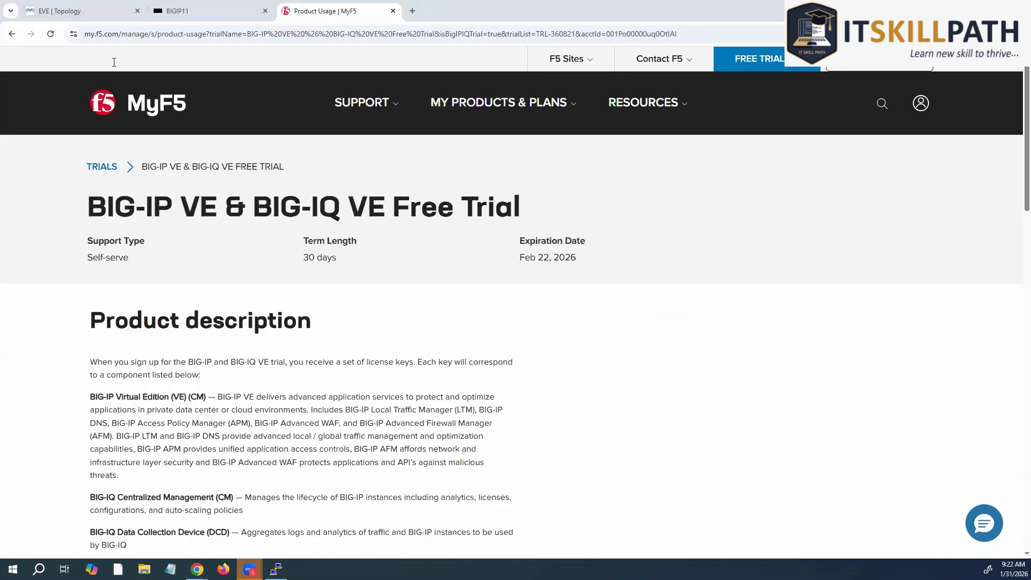
Close the trial page and switch back to the EVE topology tab.
key("ctrl+w")
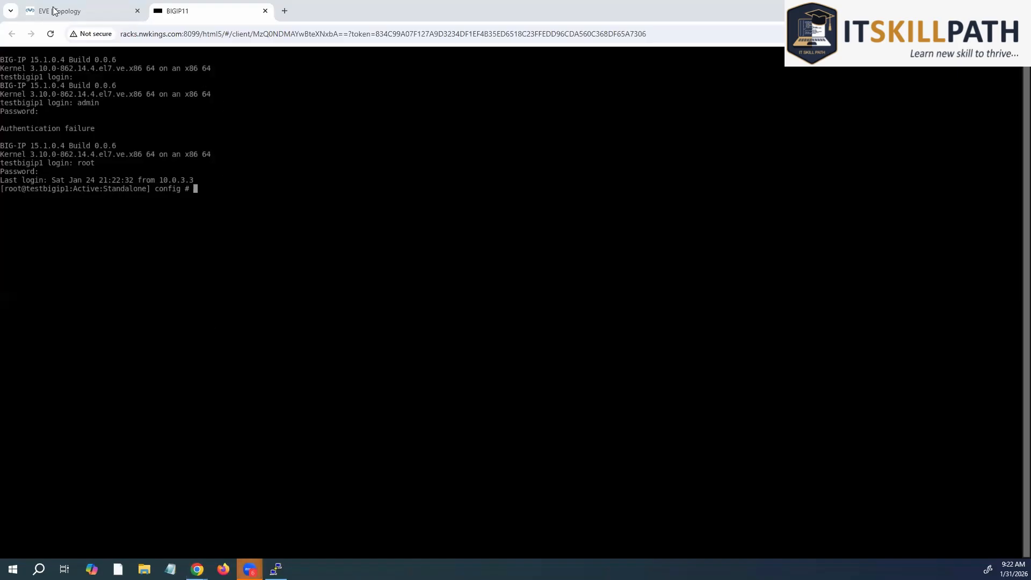
left_click(86, 9)
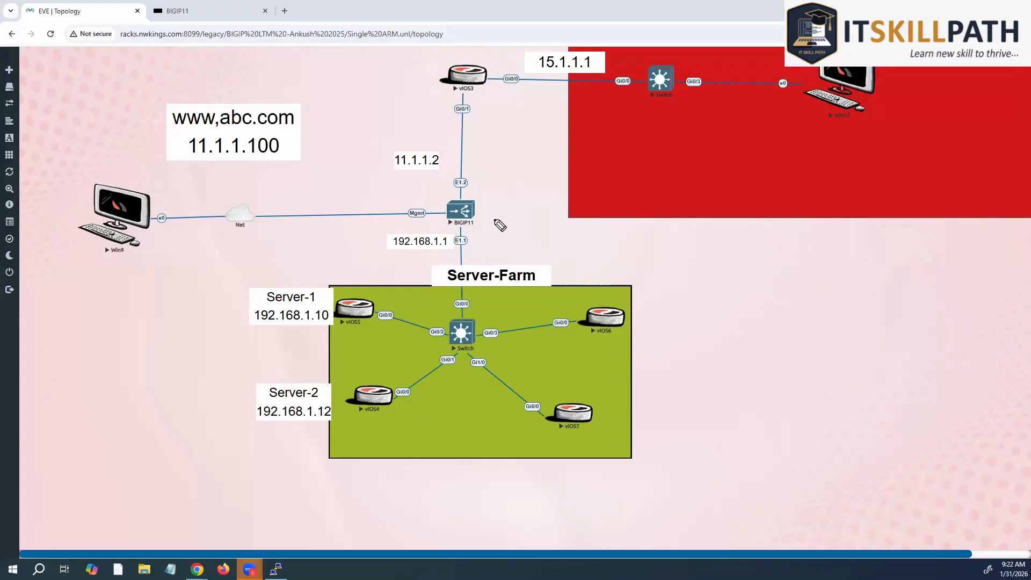
mouse_move(495, 218)
left_mouse_down()
mouse_move(620, 242)
mouse_move(601, 240)
left_mouse_up()
mouse_move(494, 177)
left_mouse_down()
mouse_move(427, 234)
mouse_move(467, 185)
left_mouse_up()
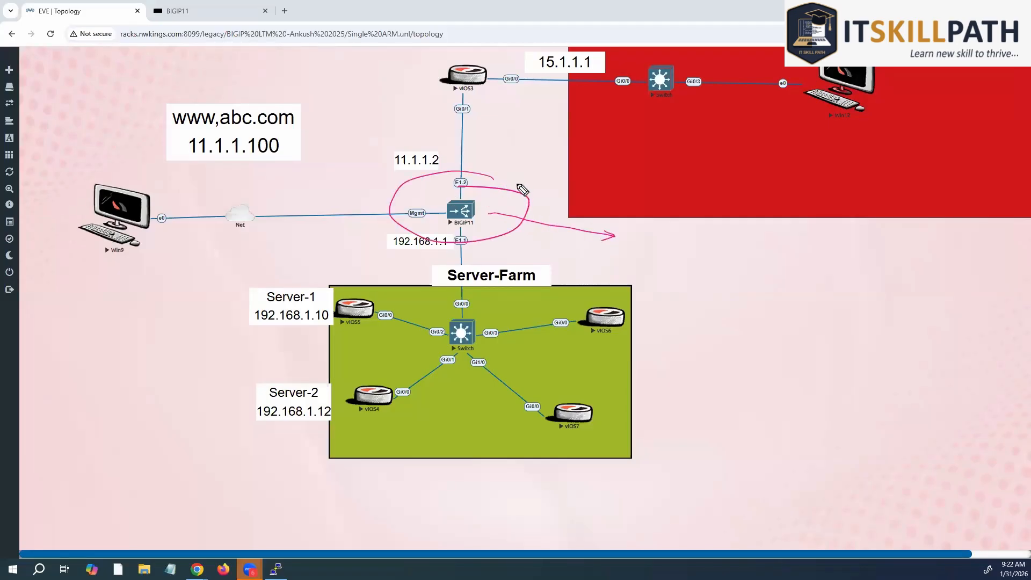
mouse_move(506, 183)
left_mouse_down()
mouse_move(539, 169)
mouse_move(533, 174)
left_mouse_up()
left_click_drag(264, 165, 251, 175)
left_click_drag(268, 170, 282, 168)
mouse_move(815, 129)
left_mouse_down()
mouse_move(894, 127)
mouse_move(825, 152)
mouse_move(856, 150)
left_mouse_up()
left_click(850, 148)
left_click_drag(892, 143, 889, 154)
left_click_drag(904, 144, 909, 143)
mouse_move(792, 137)
left_mouse_down()
mouse_move(809, 169)
mouse_move(879, 136)
mouse_move(793, 137)
left_mouse_up()
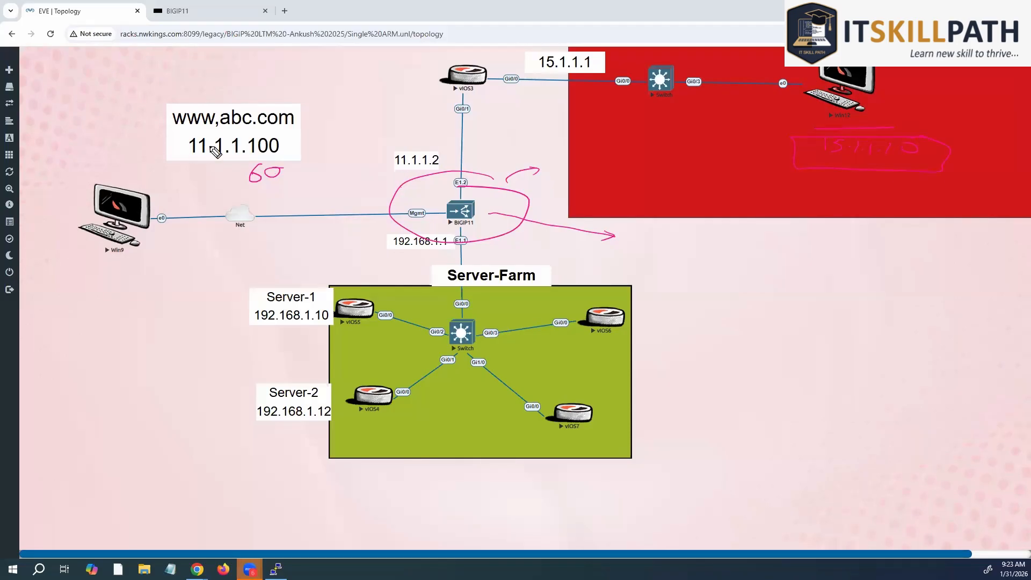
left_click_drag(175, 128, 296, 129)
mouse_move(186, 157)
left_mouse_down()
mouse_move(301, 149)
mouse_move(185, 134)
mouse_move(184, 155)
left_mouse_up()
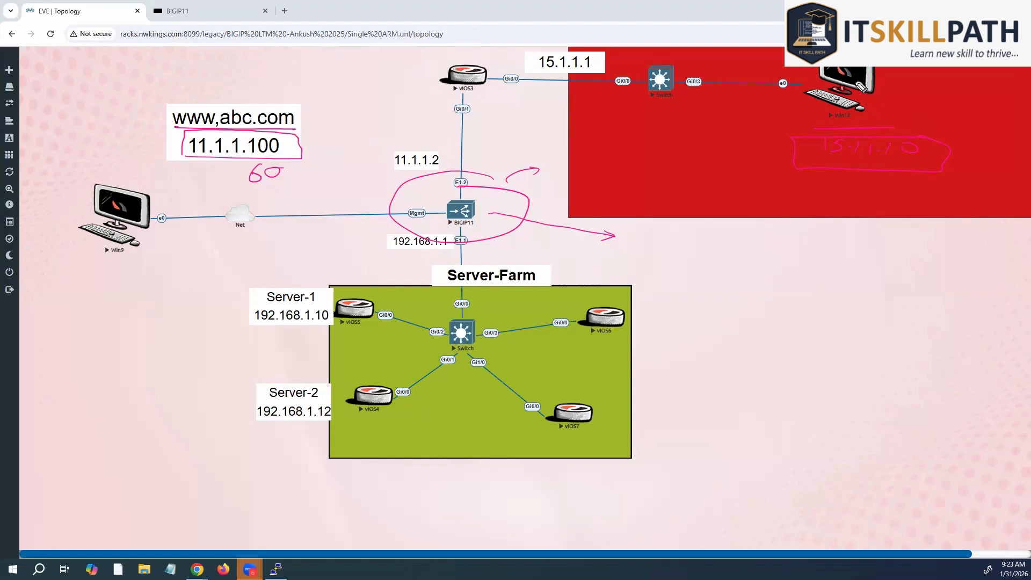
left_click_drag(256, 108, 280, 106)
mouse_move(376, 295)
left_mouse_down()
mouse_move(330, 338)
mouse_move(312, 424)
mouse_move(413, 398)
mouse_move(411, 334)
left_mouse_up()
left_click_drag(436, 292, 326, 294)
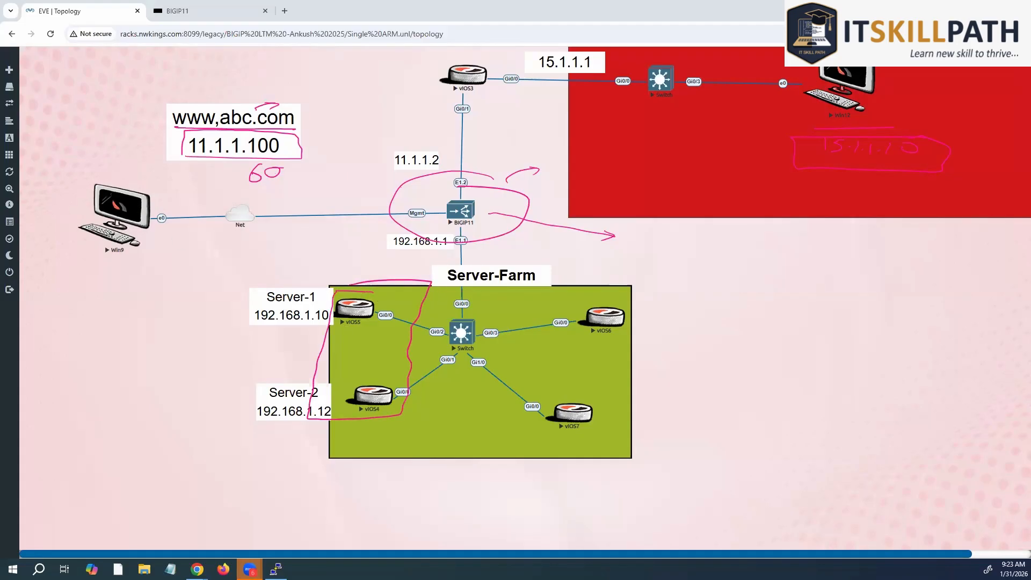
key("e")
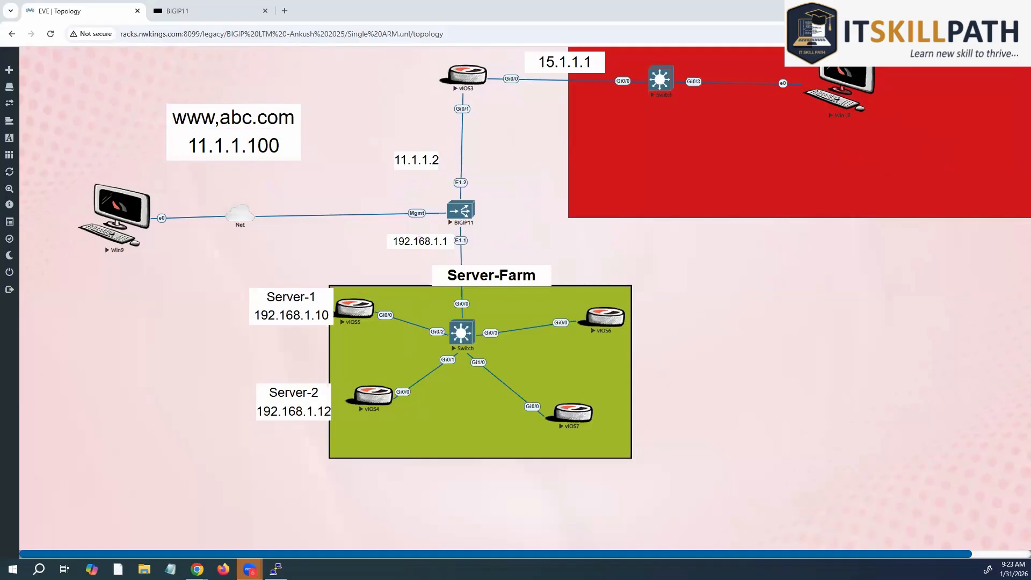
left_click_drag(64, 359, 83, 363)
key("ctrl+z")
Open the Win9 node's console and sign in to Windows with the user's password.
left_click(133, 216)
left_click(86, 10)
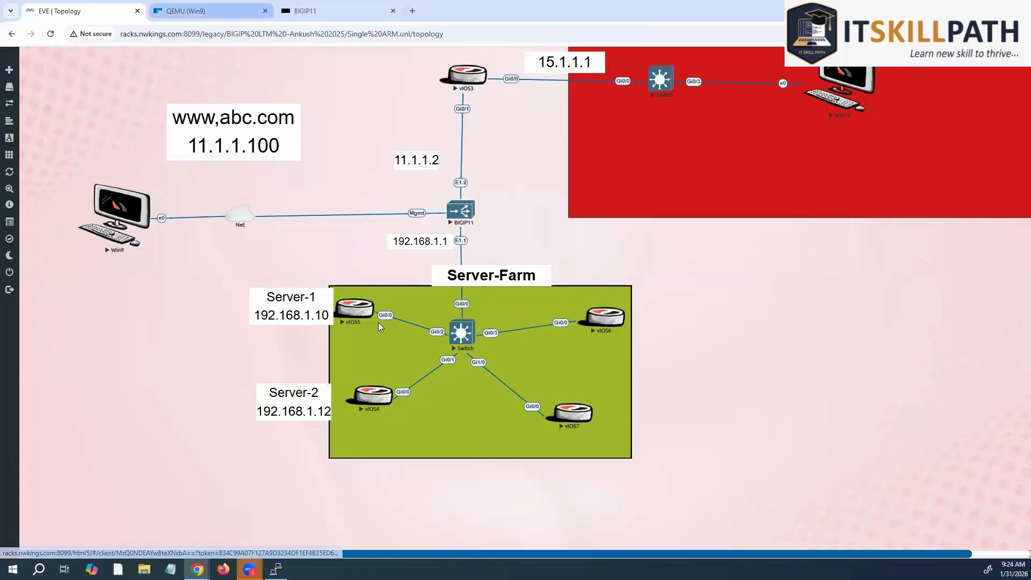
left_click(204, 11)
left_click(489, 360)
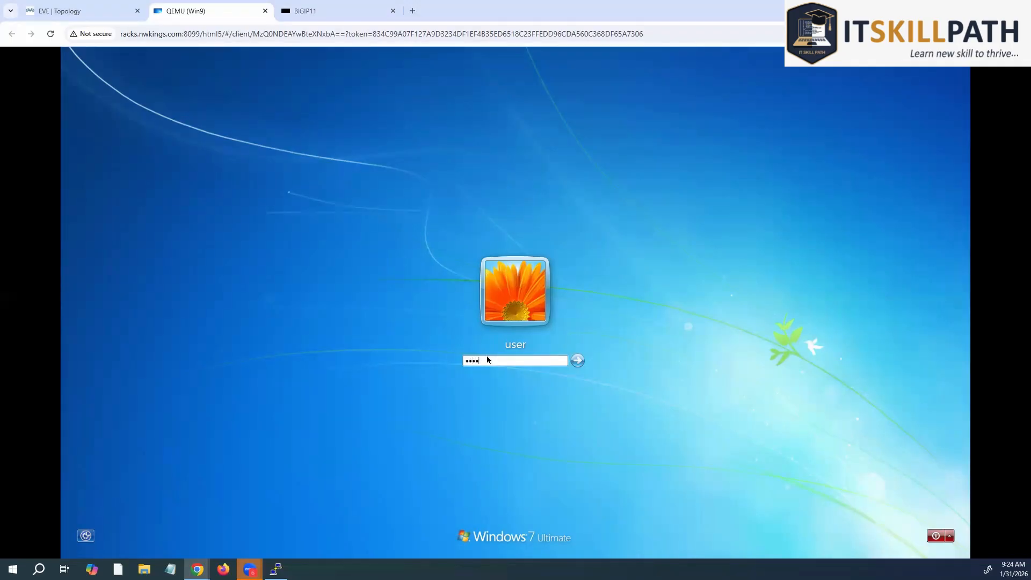
key("Return")
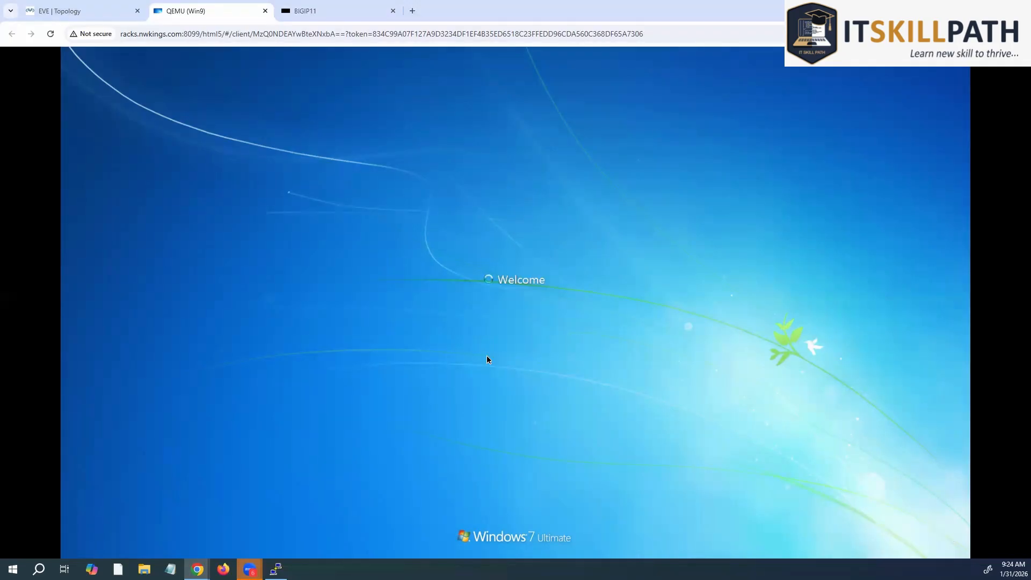
Switch to the BIGIP11 console and run ifconfig to list its network interfaces.
left_click(349, 15)
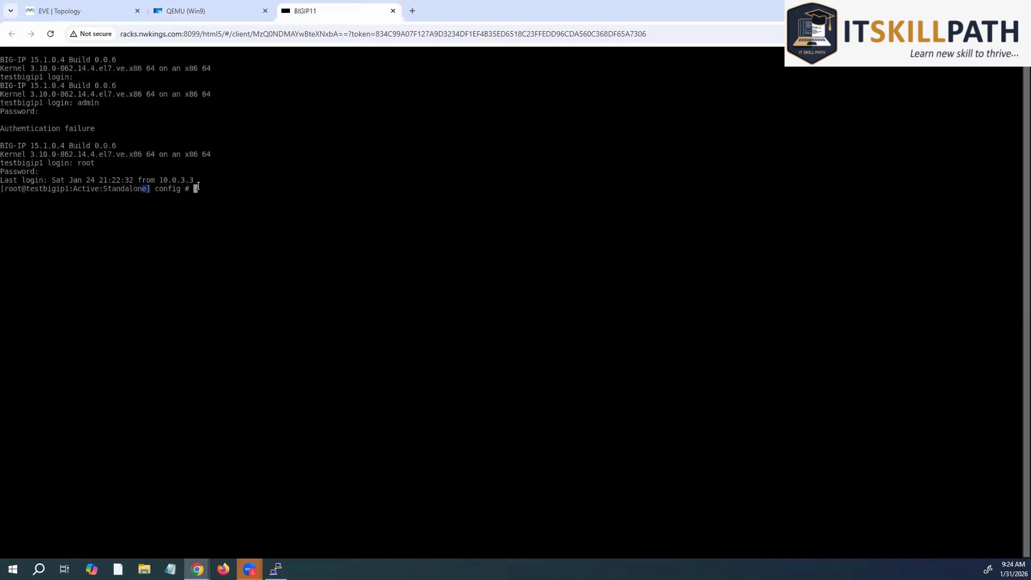
left_click_drag(143, 189, 208, 185)
left_click(300, 194)
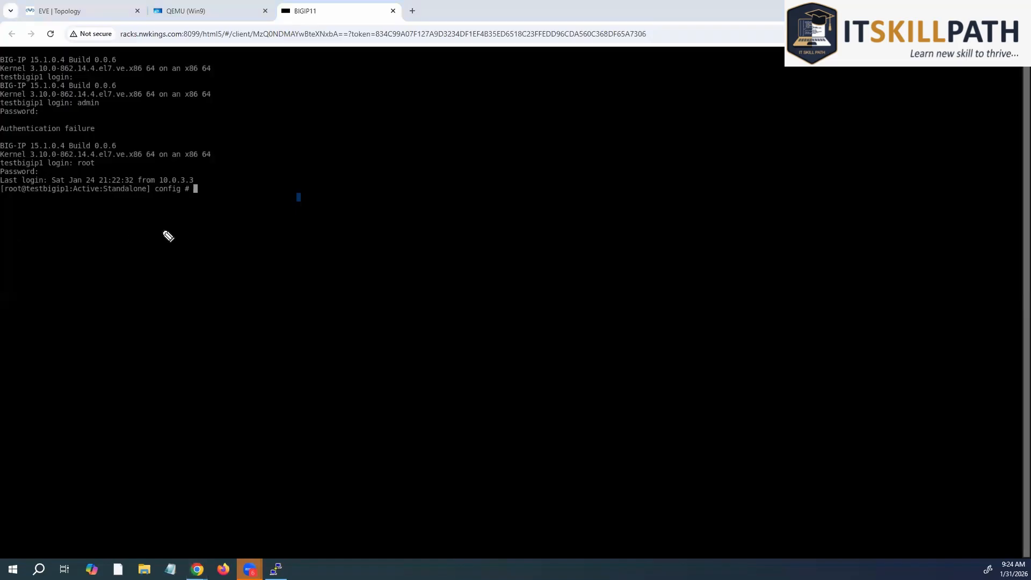
left_click_drag(205, 201, 138, 200)
key("Escape")
type("ifc")
type("onfig")
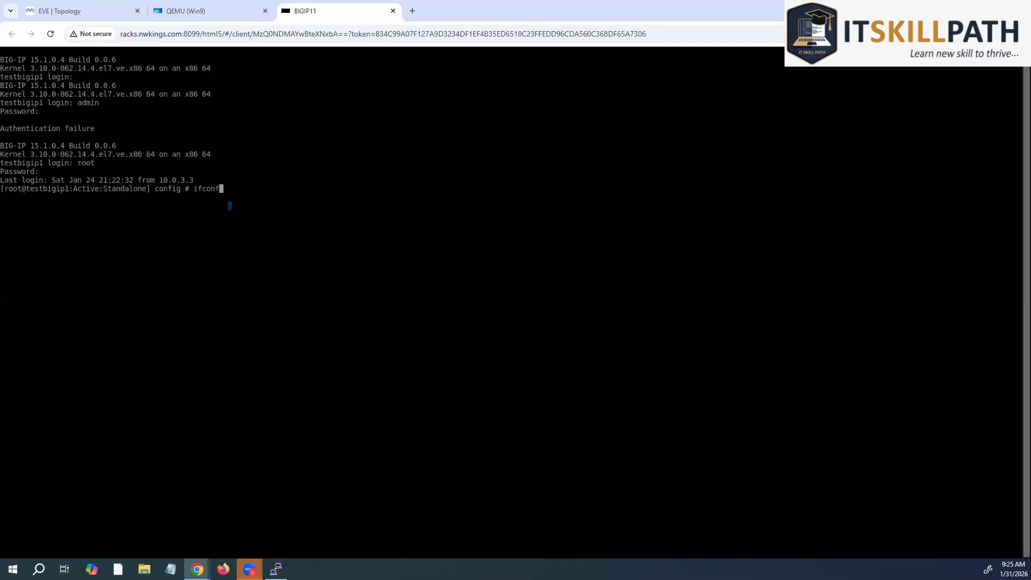
key("Return")
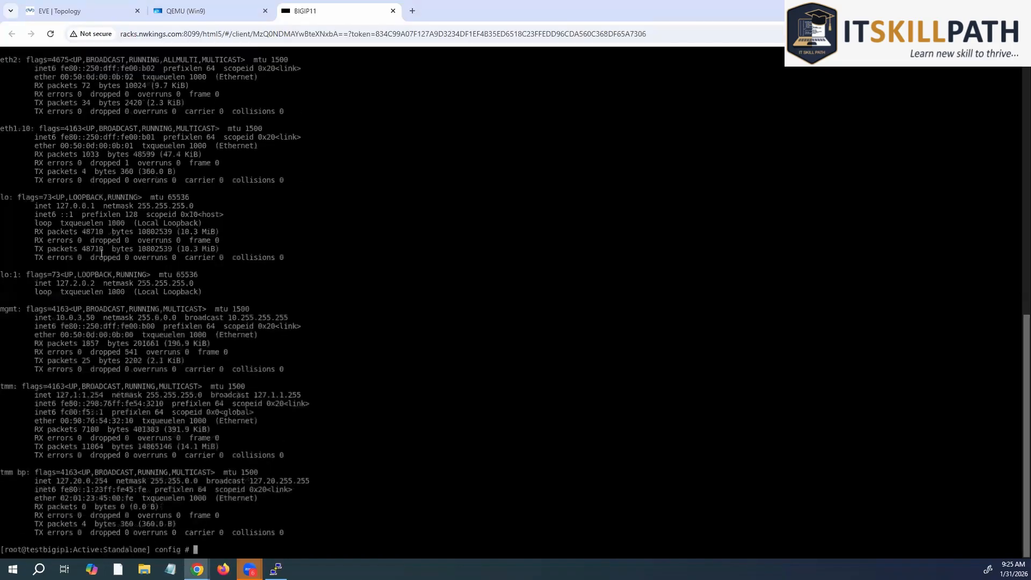
Highlight the mgmt interface's IP address in the ifconfig output.
left_click_drag(102, 320, 58, 319)
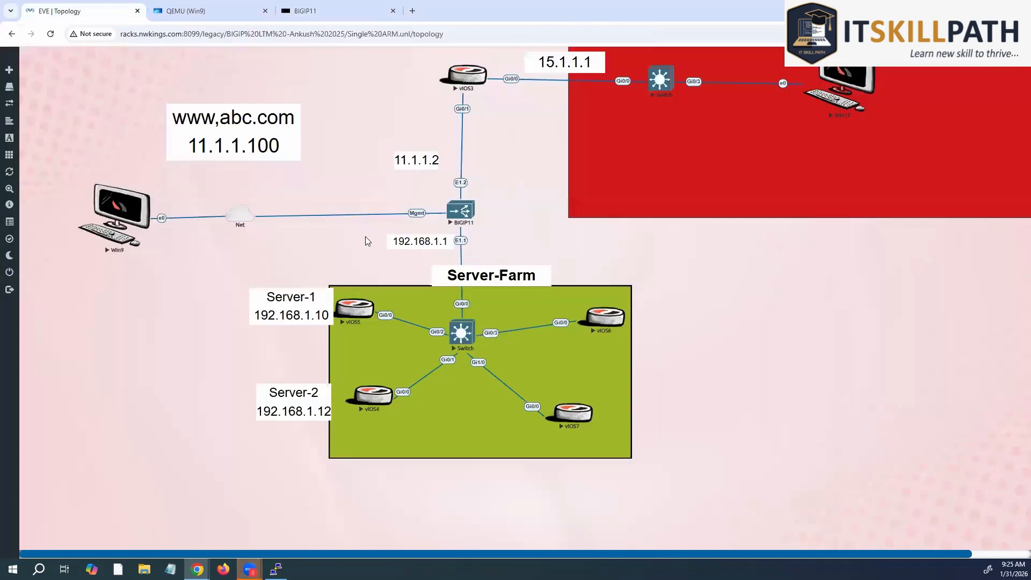
left_click(81, 11)
left_click(338, 10)
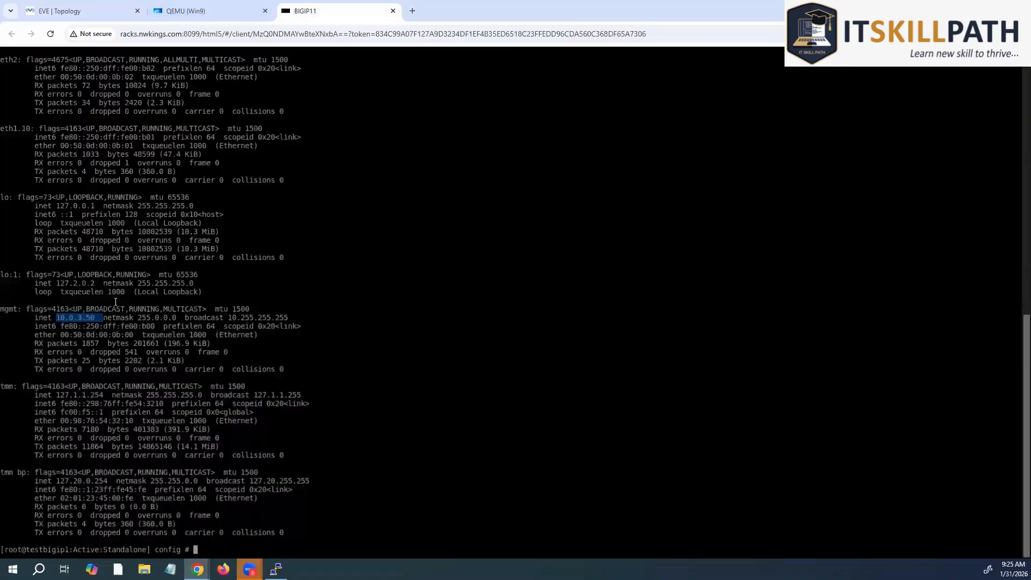
Enter the tmsh shell on the BIGIP11 console.
key("Return")
key("Return")
key("Return")
type("tmsh")
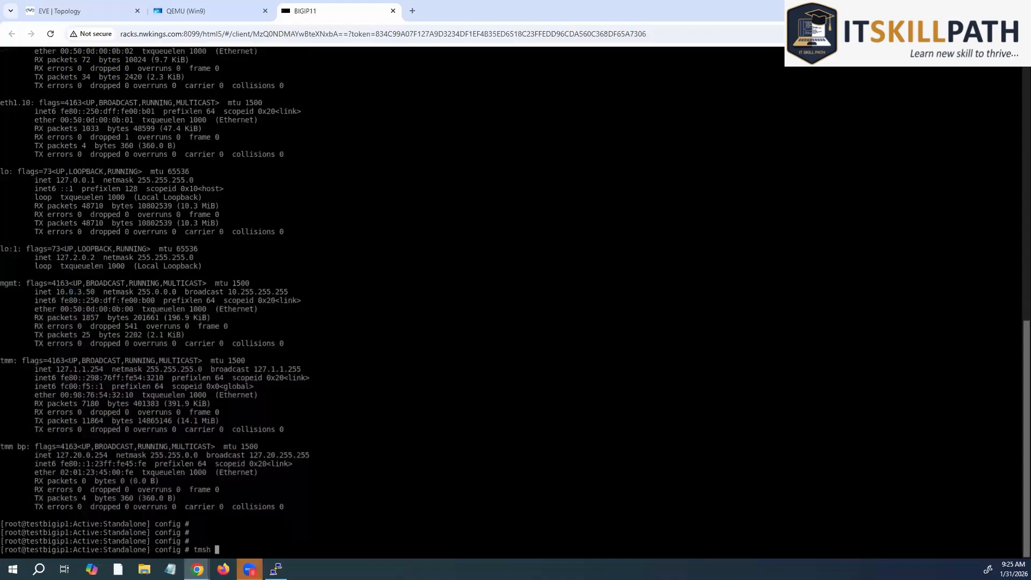
key("Return")
key("Return")
key("Return")
key("Return")
key("Return")
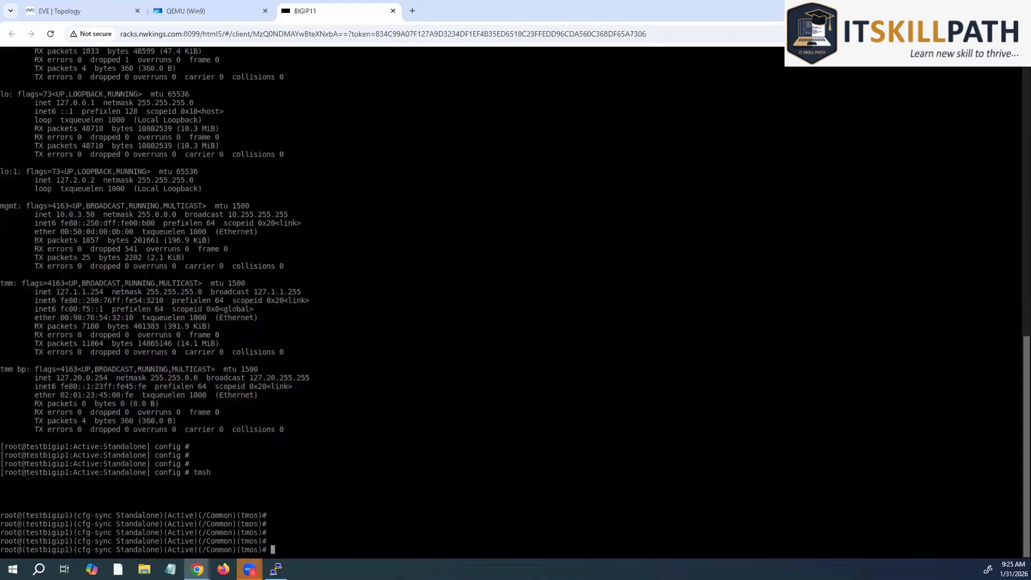
Run list sys management-ip to display the configured management address.
type("list sys manag")
key("Tab")
type("nt-ip")
key("Return")
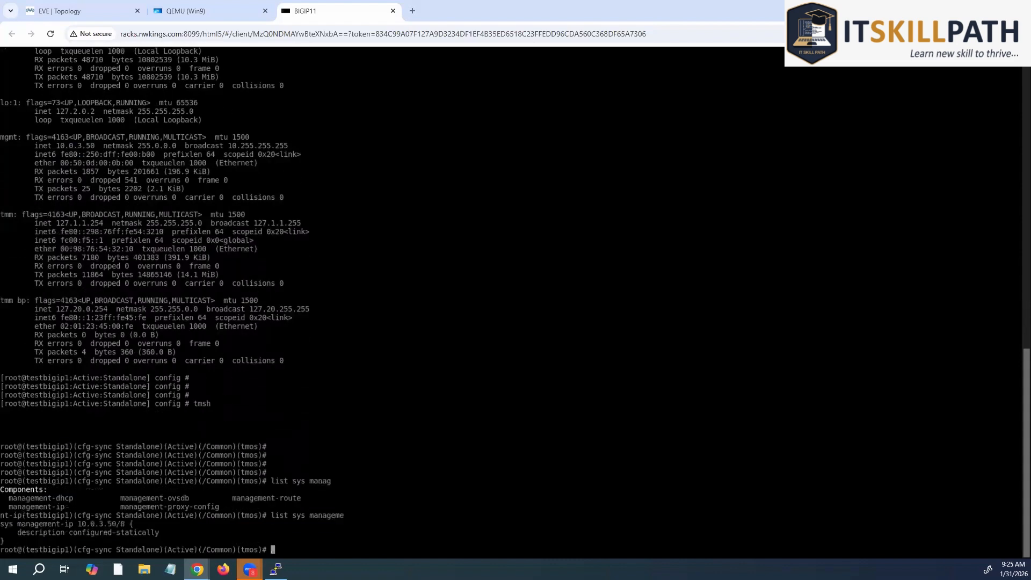
key("Return")
key("Return")
key("Return")
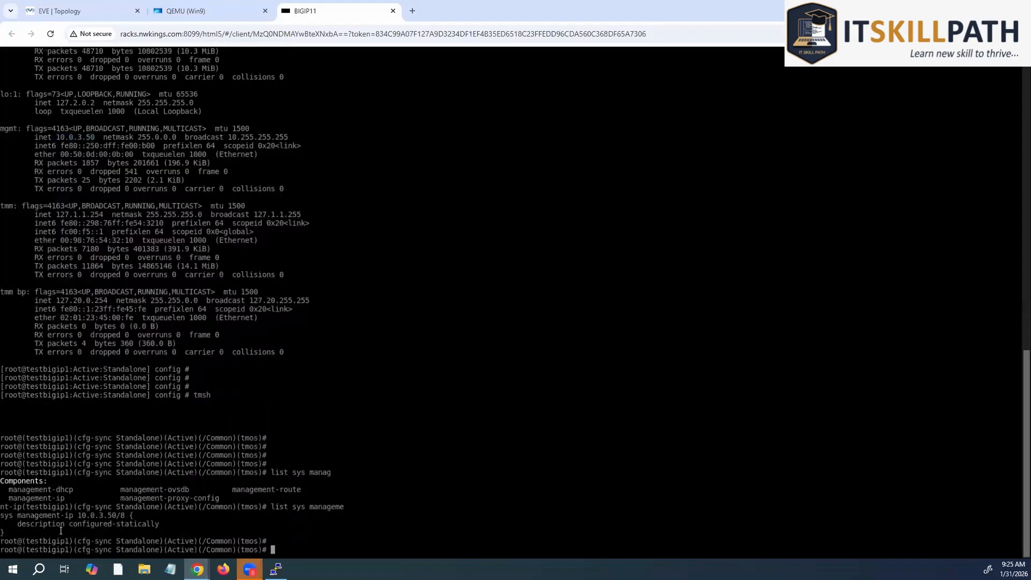
Select the management IP, switch to the Win9 desktop and launch Chrome.
double_click(102, 494)
left_click(191, 11)
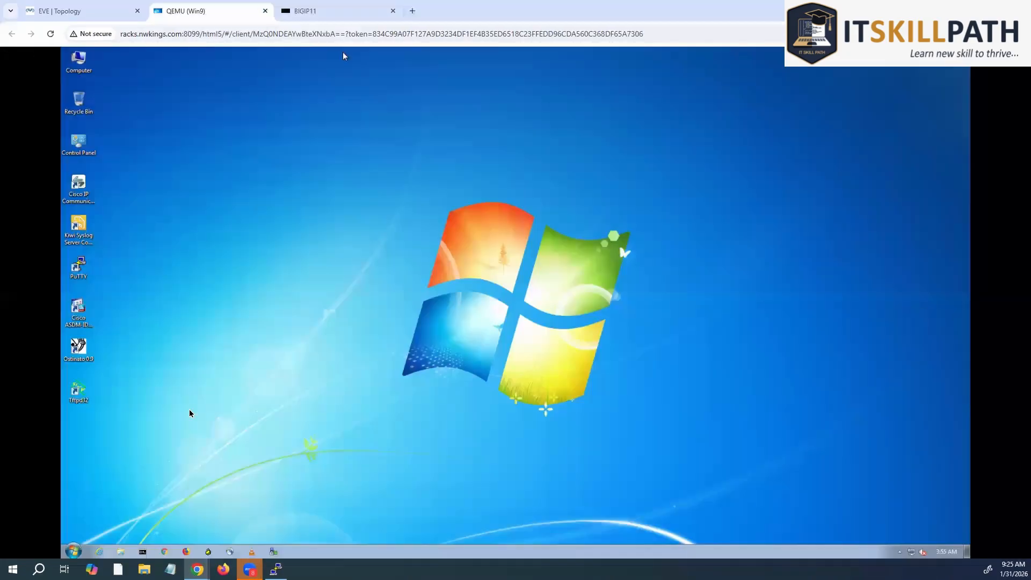
left_click(167, 549)
left_click(168, 554)
left_click(98, 5)
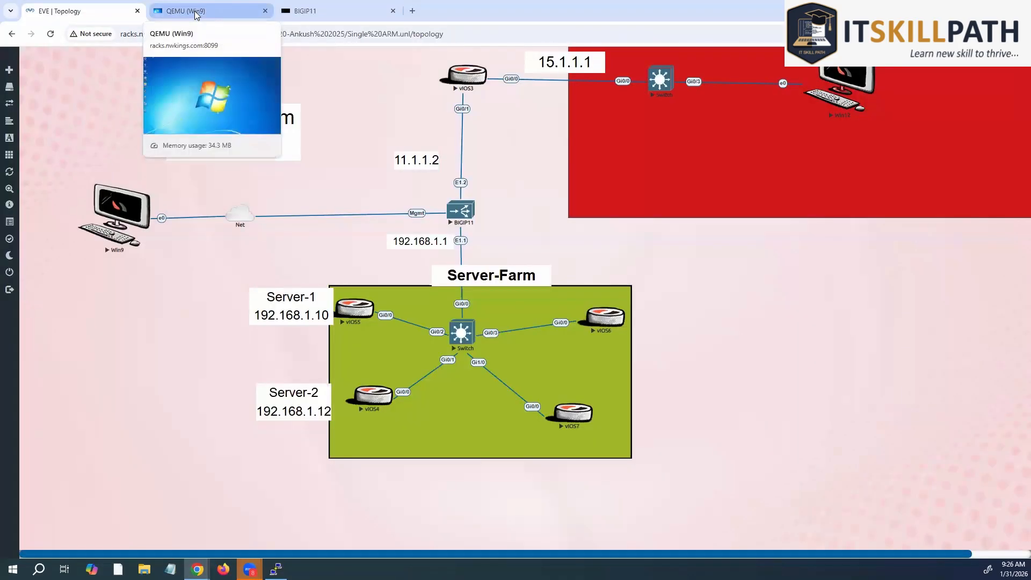
left_click(195, 13)
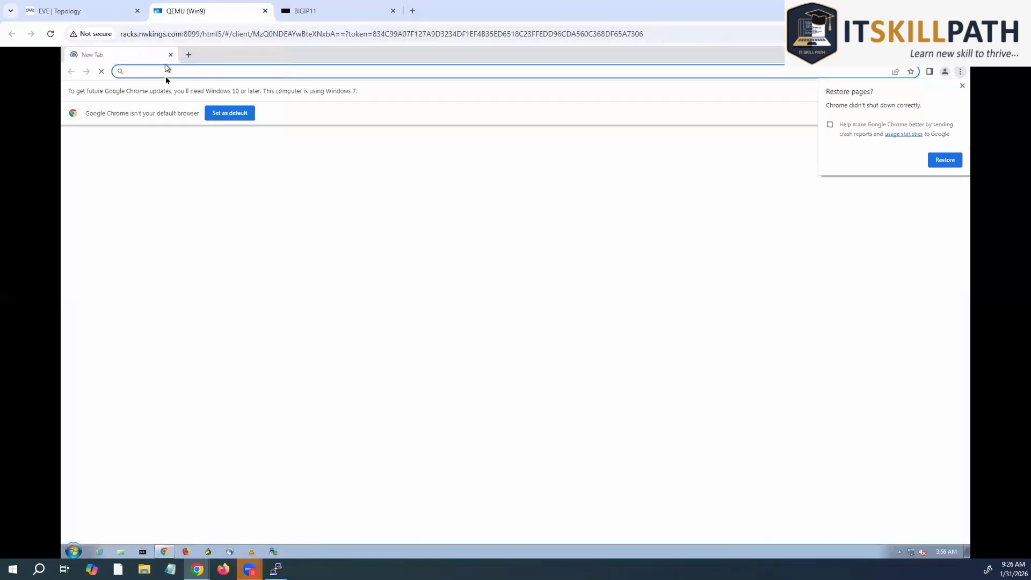
type("htt")
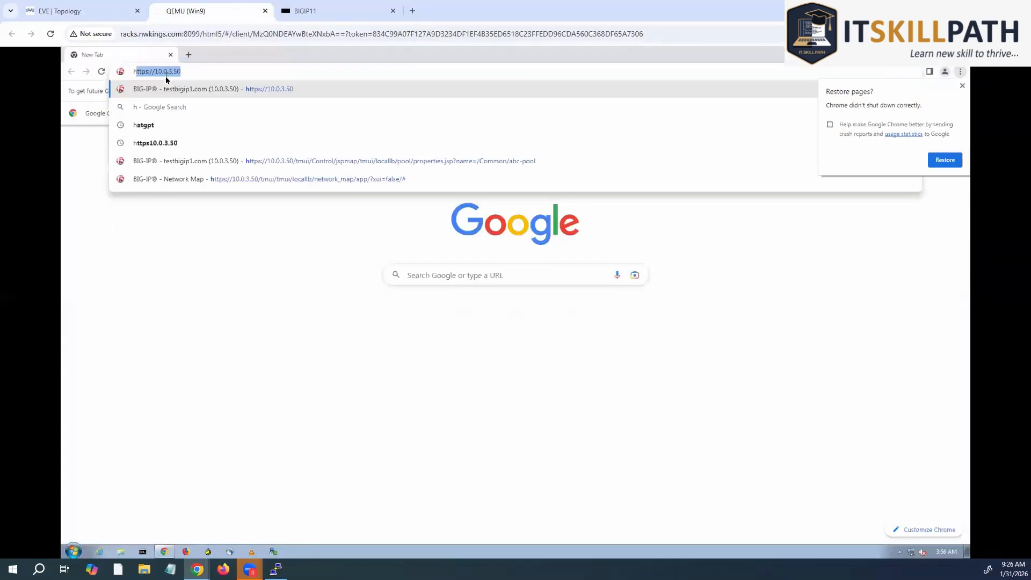
type("ps://10.")
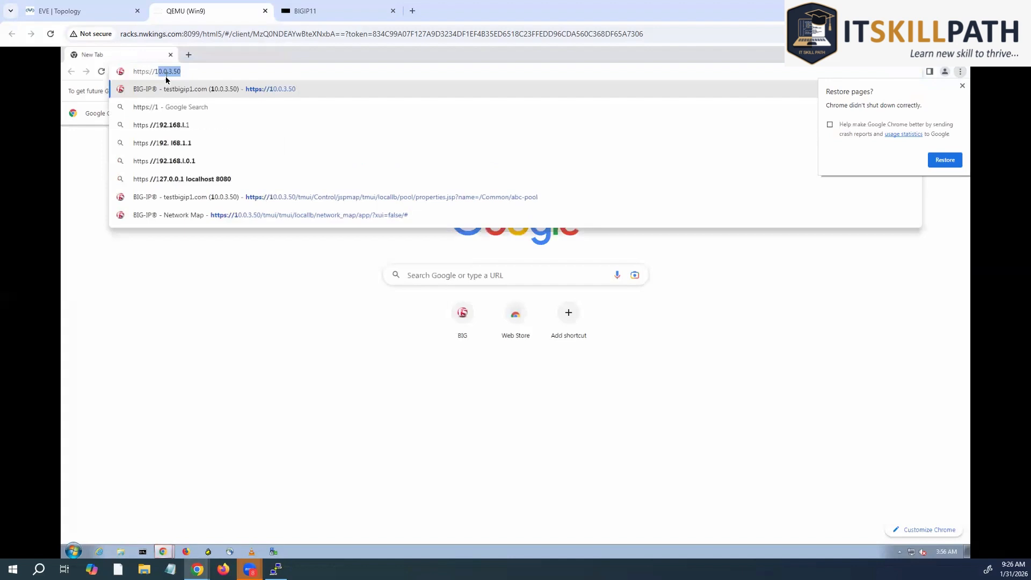
type("0.3.50")
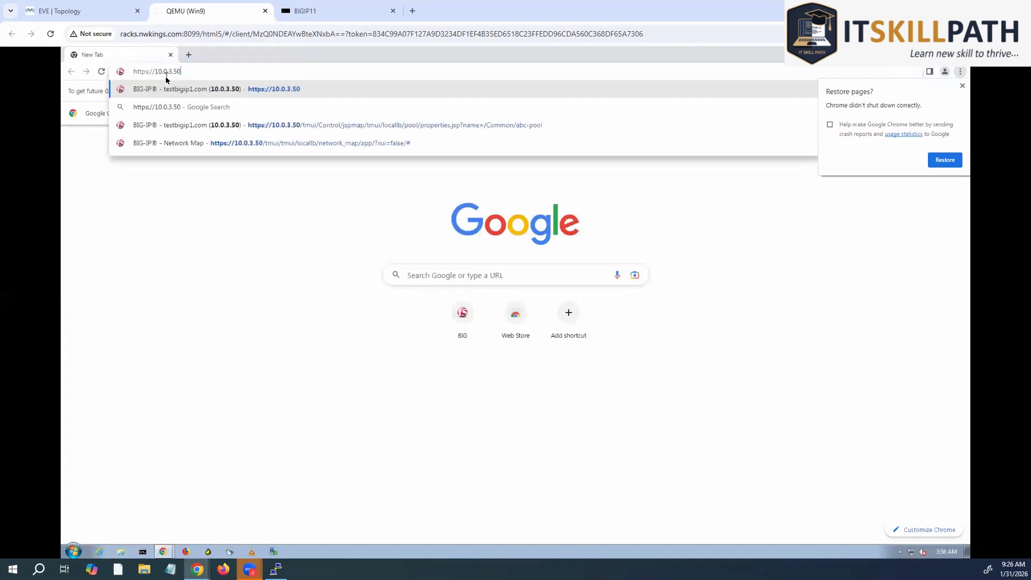
key("Return")
left_click(963, 86)
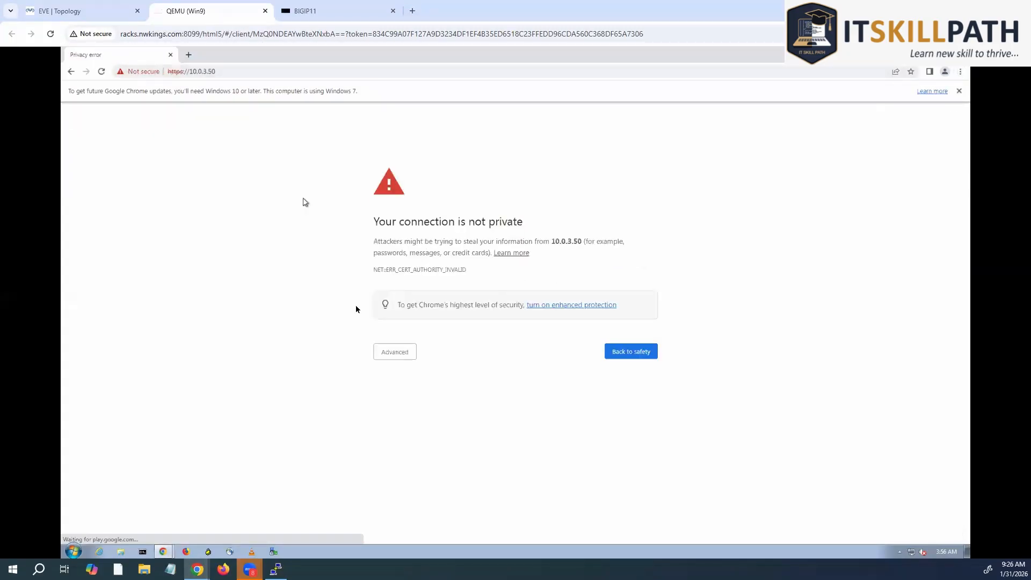
left_click(402, 353)
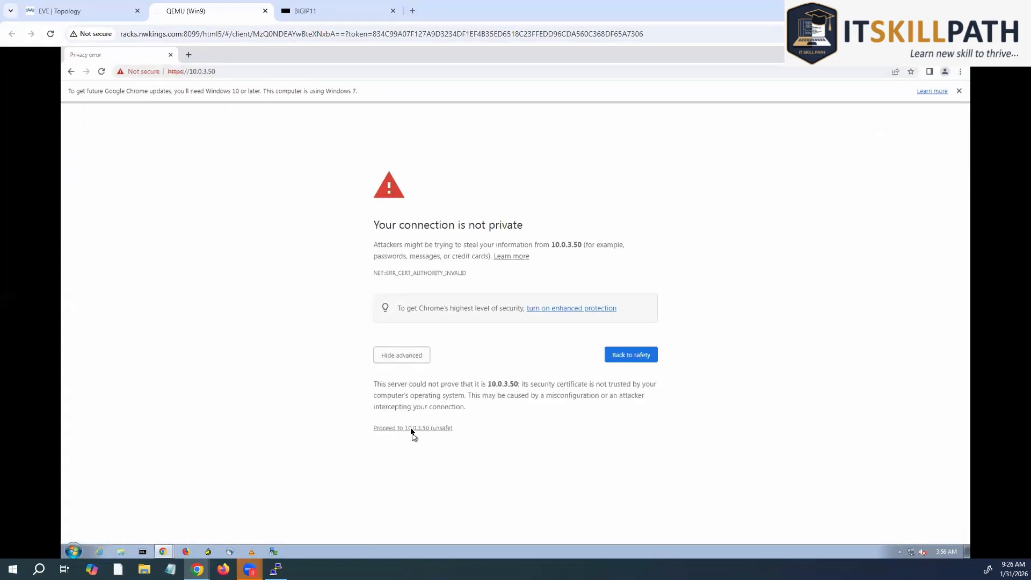
left_click(411, 429)
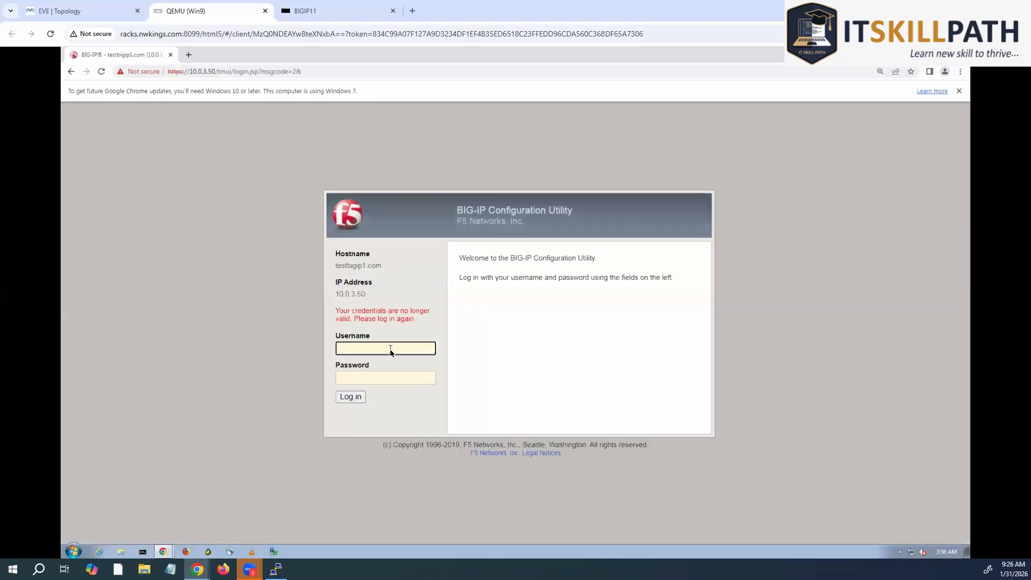
Log in to the BIG-IP Configuration Utility as admin with the account password.
type("admin")
key("Tab")
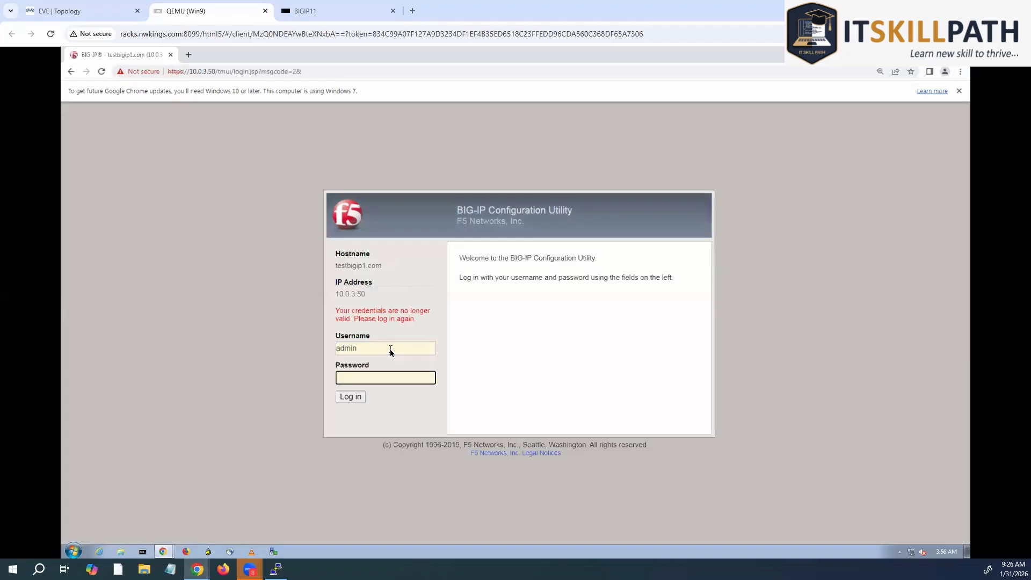
type("••••••••")
key("Return")
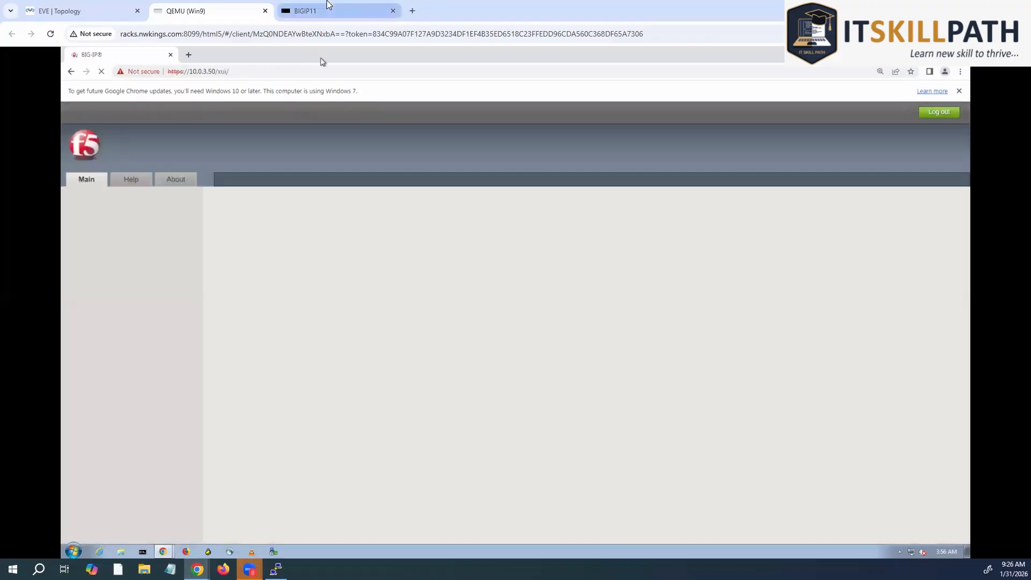
Open the Local Traffic virtual server list in the BIG-IP web interface.
left_click(327, 6)
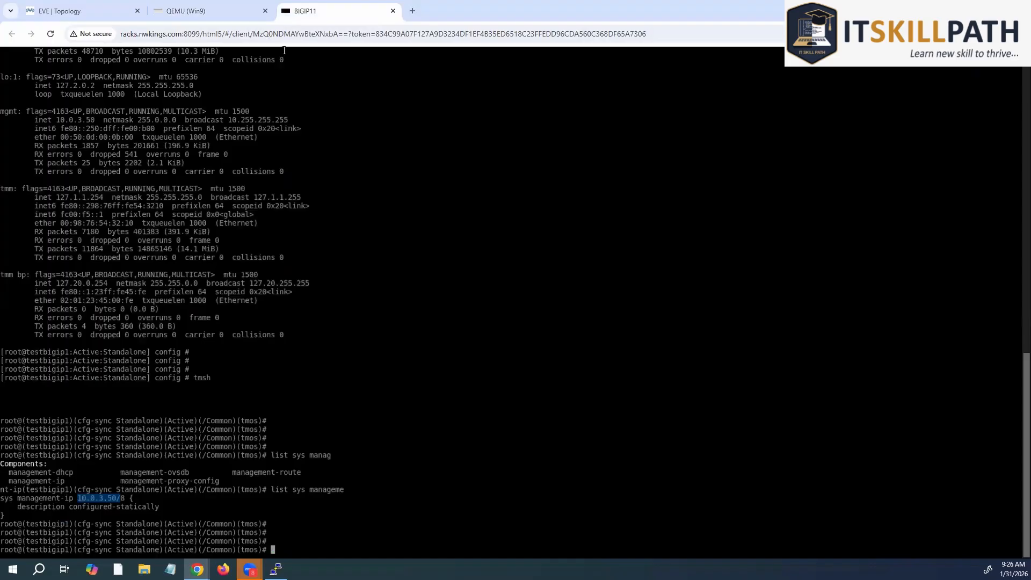
left_click(177, 5)
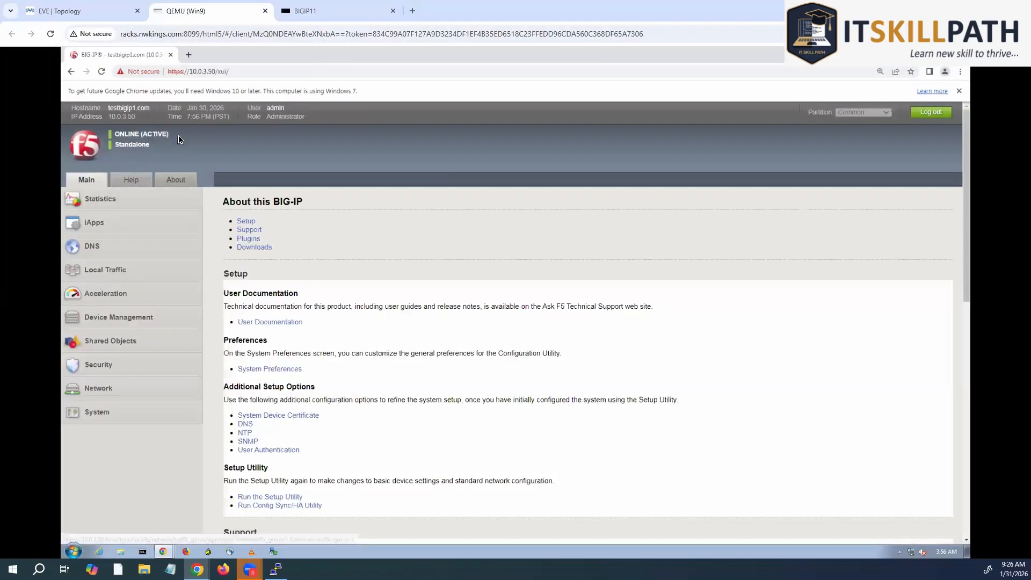
left_click_drag(143, 134, 203, 144)
left_click(262, 146)
left_click(135, 271)
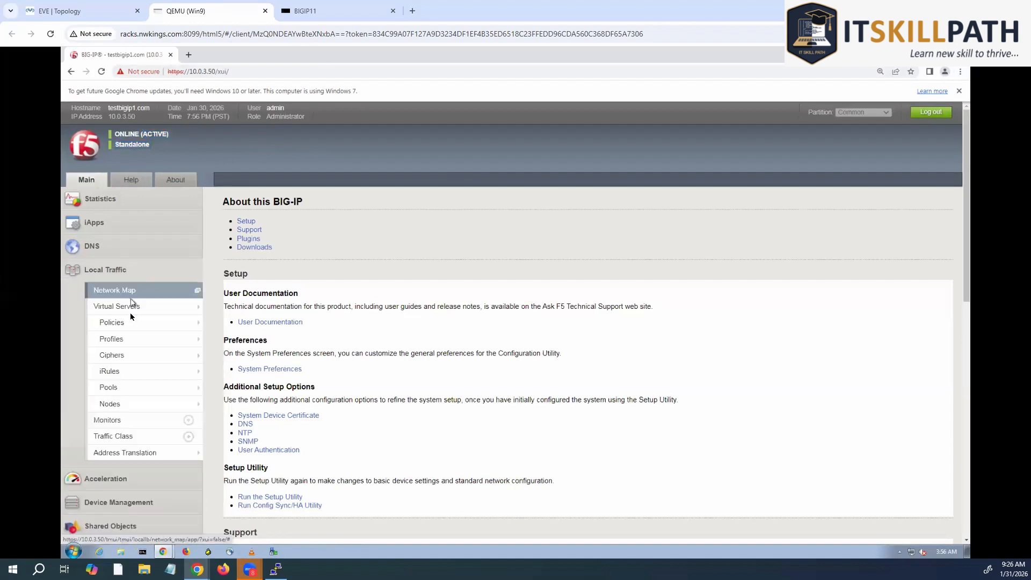
left_click(130, 308)
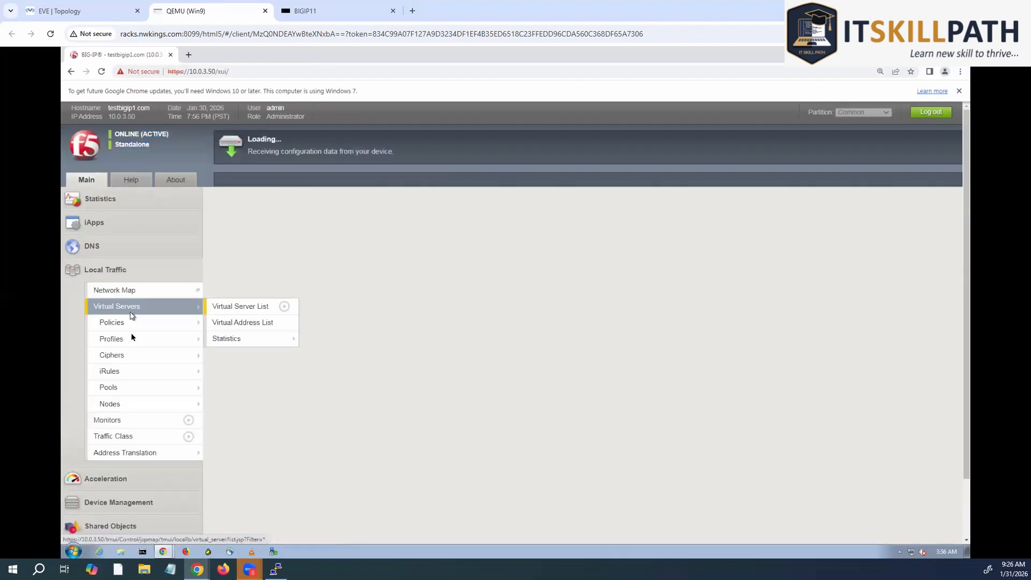
left_click(123, 274)
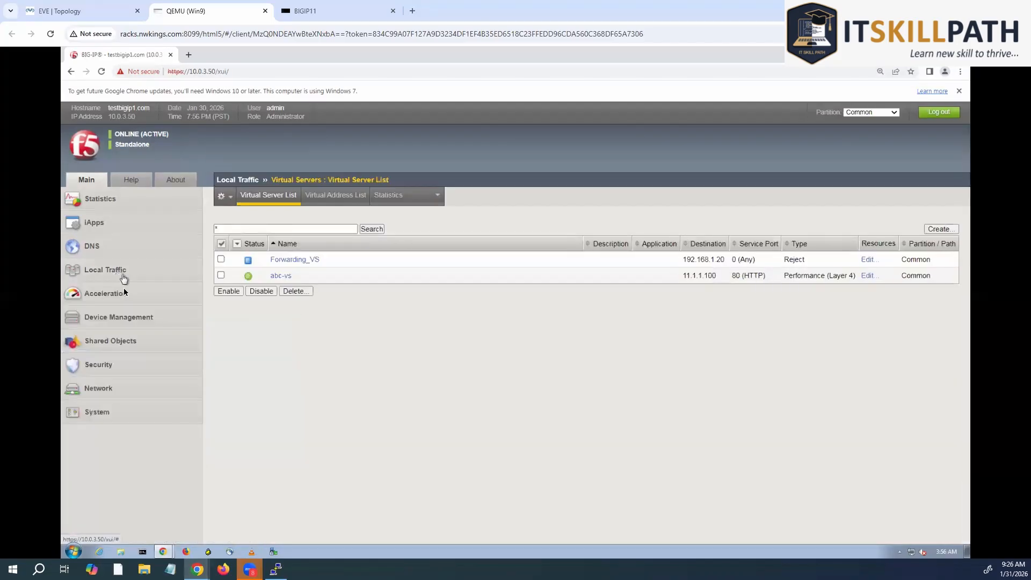
Open the Network VLAN list to review the configured VLANs.
left_click(104, 395)
scroll(153, 357, "down", 3)
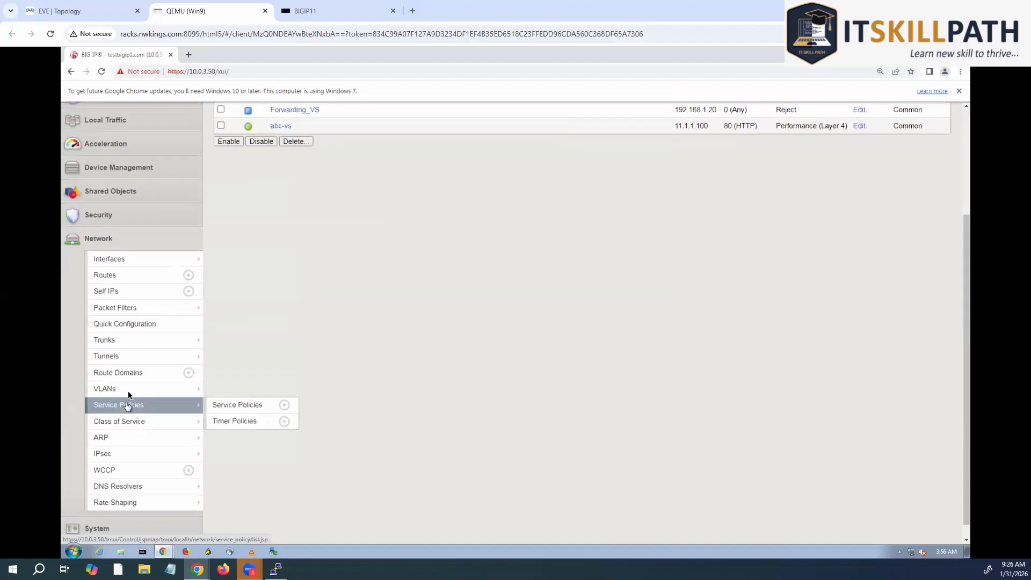
scroll(128, 391, "up", 3)
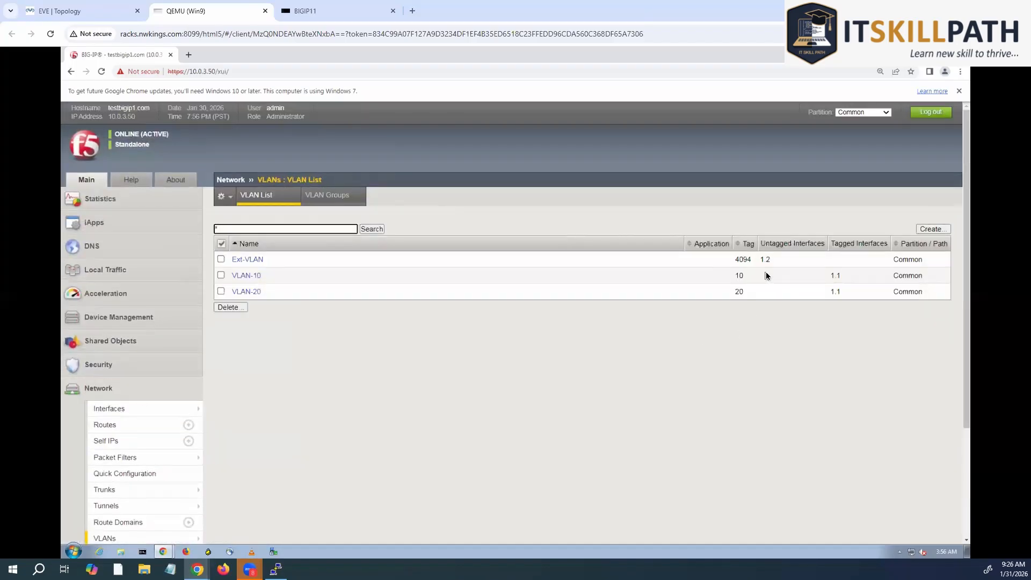
left_click_drag(765, 275, 746, 290)
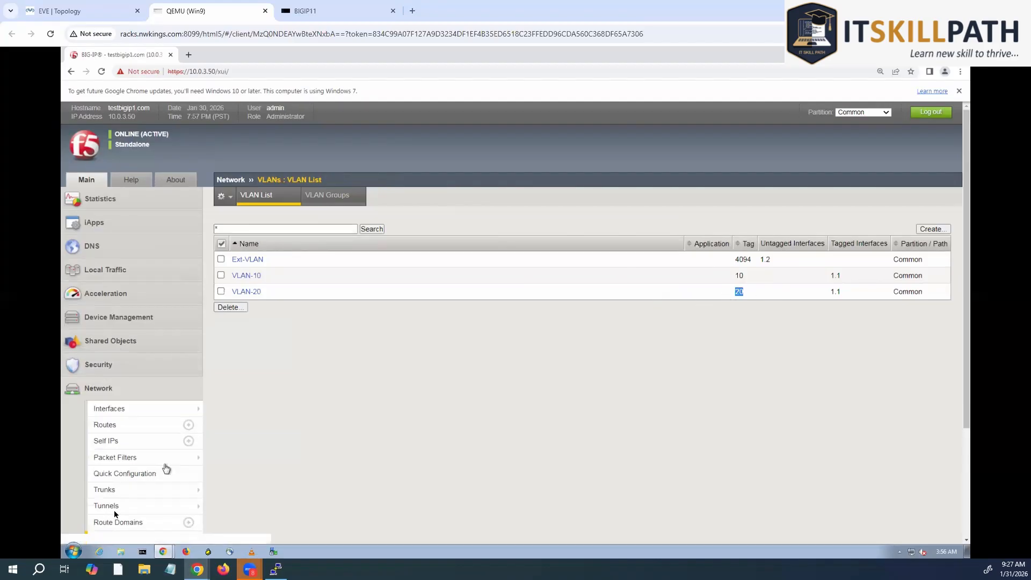
scroll(148, 496, "down", 3)
mouse_move(129, 389)
scroll(129, 389, "up", 3)
left_click(91, 3)
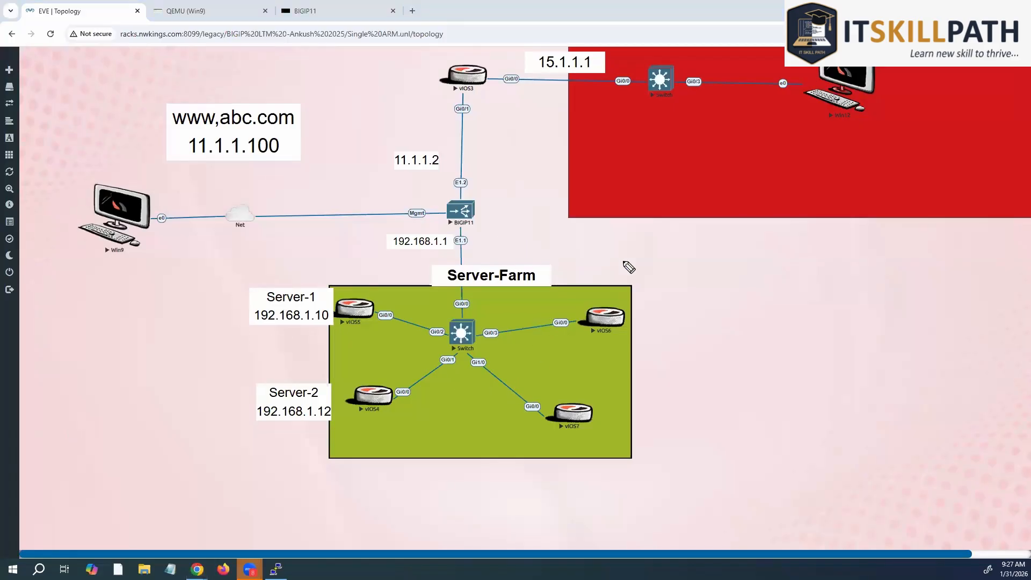
mouse_move(475, 174)
left_mouse_down()
mouse_move(432, 186)
mouse_move(463, 197)
mouse_move(505, 186)
left_mouse_up()
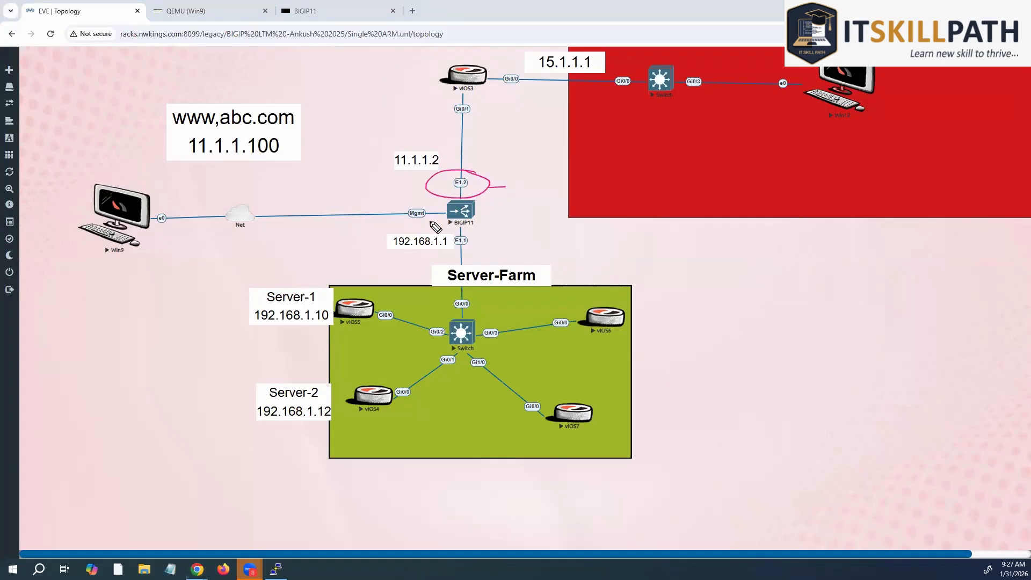
mouse_move(469, 240)
left_mouse_down()
mouse_move(441, 241)
mouse_move(456, 252)
mouse_move(489, 246)
mouse_move(468, 236)
left_mouse_up()
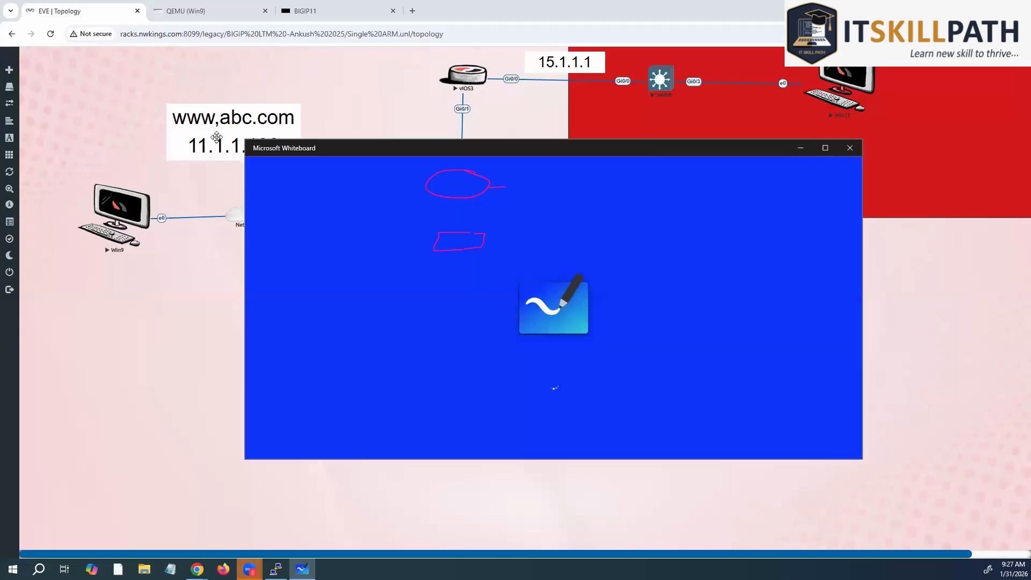
left_click(220, 128)
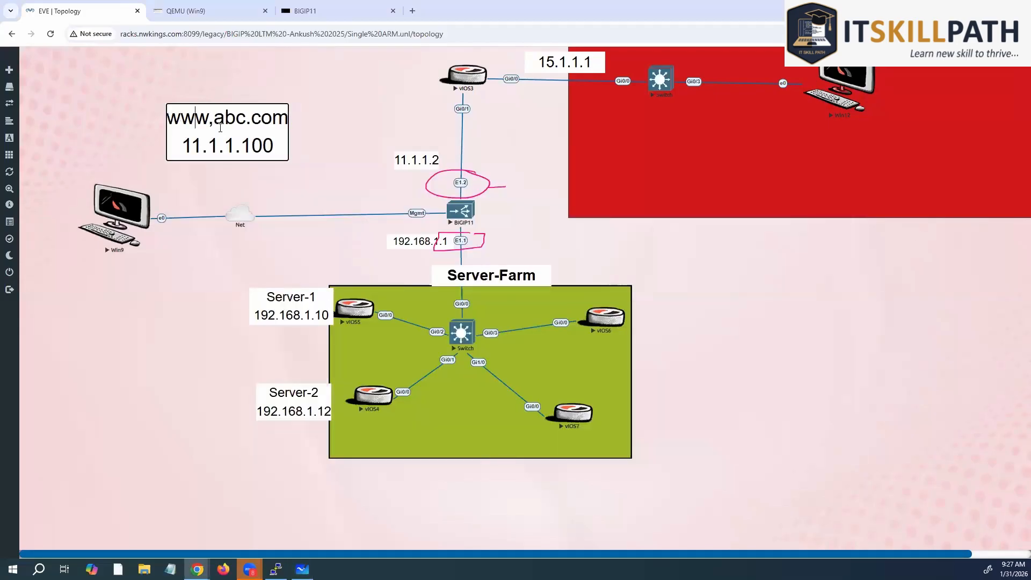
key("BackSpace")
type(".")
left_click(373, 185)
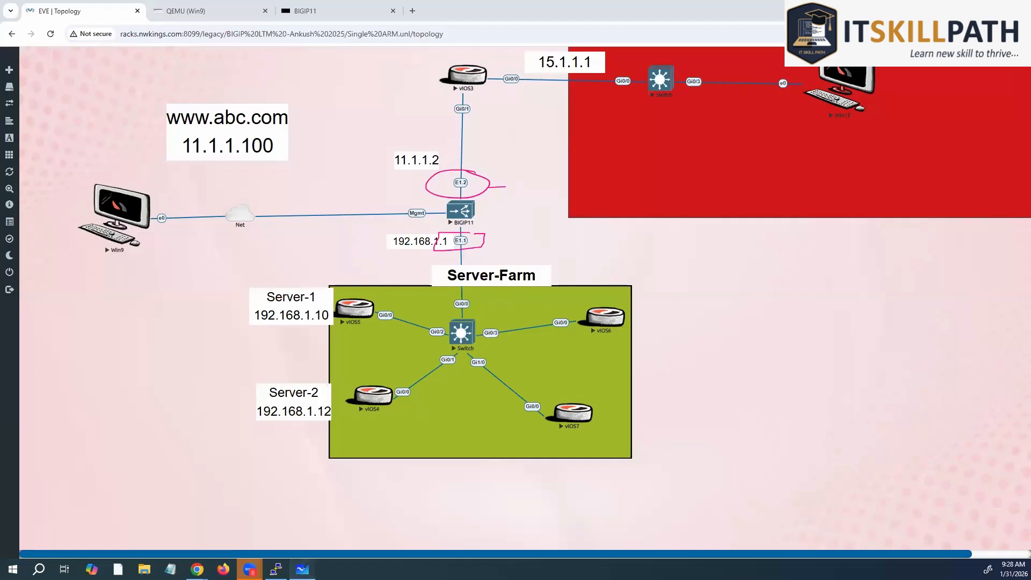
Switch to Microsoft Whiteboard and open the Interface Config whiteboard.
left_click(303, 568)
left_click(825, 148)
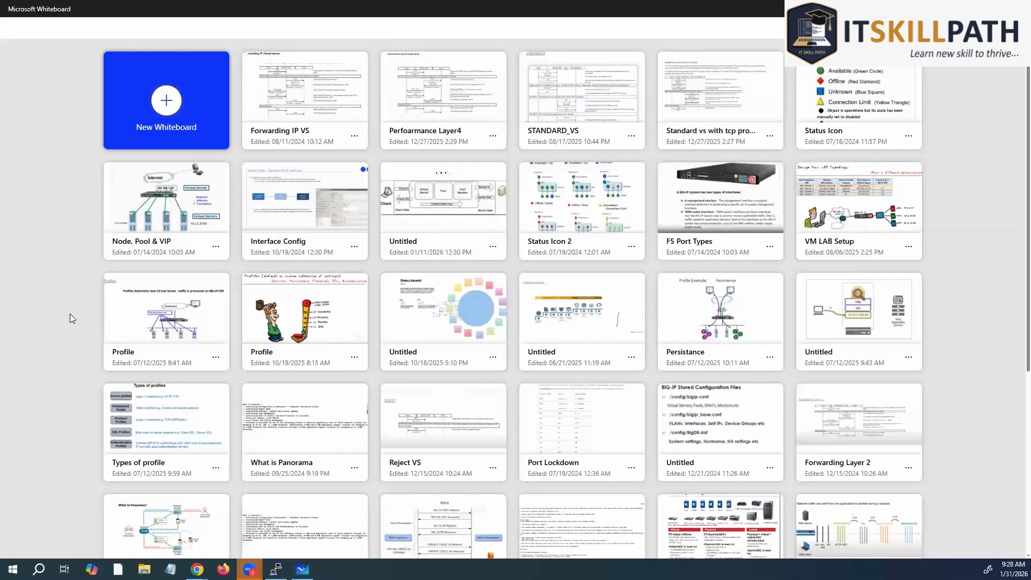
scroll(416, 261, "down", 2)
scroll(417, 261, "up", 2)
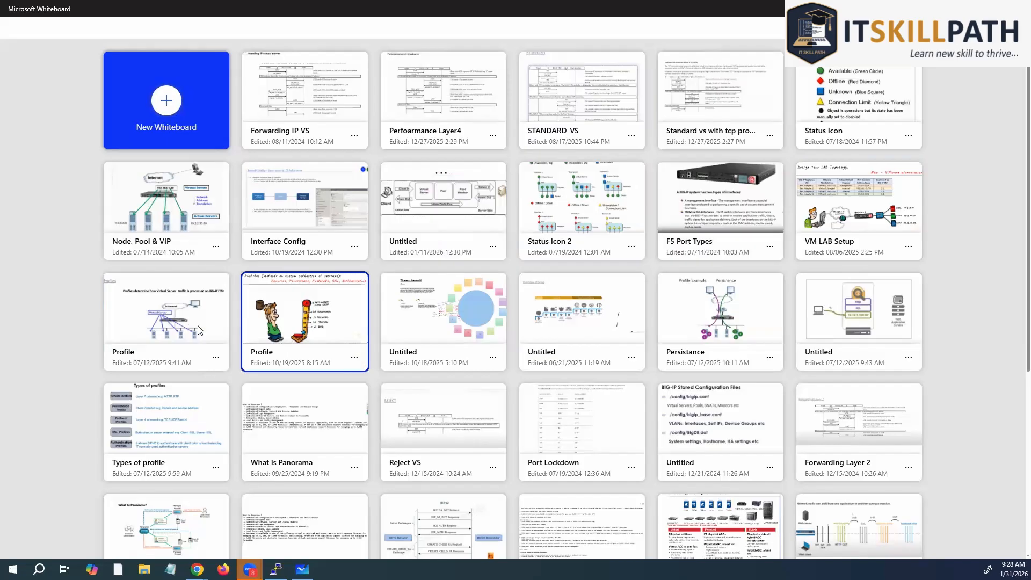
scroll(488, 350, "down", 3)
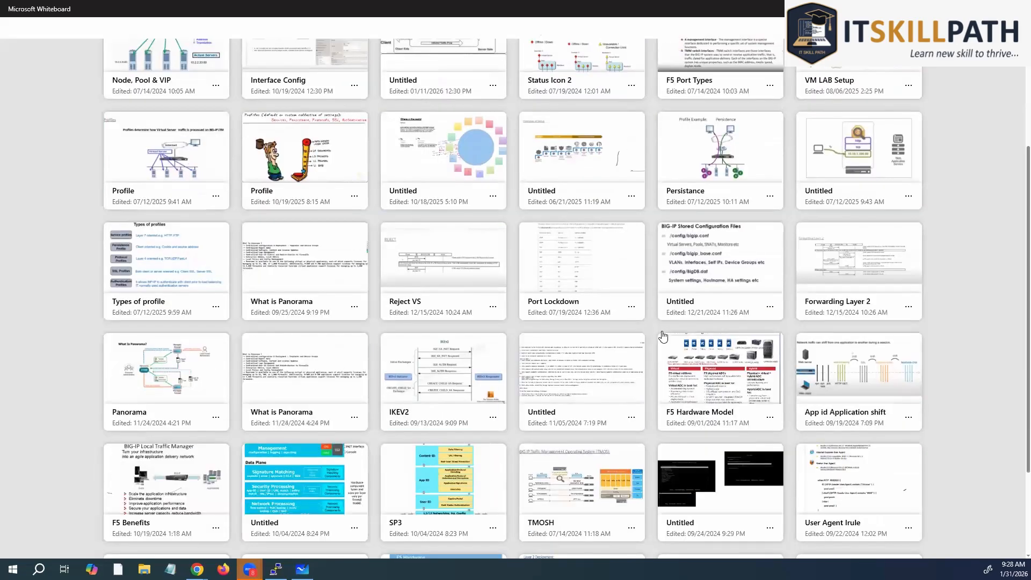
scroll(666, 334, "down", 3)
scroll(666, 334, "up", 6)
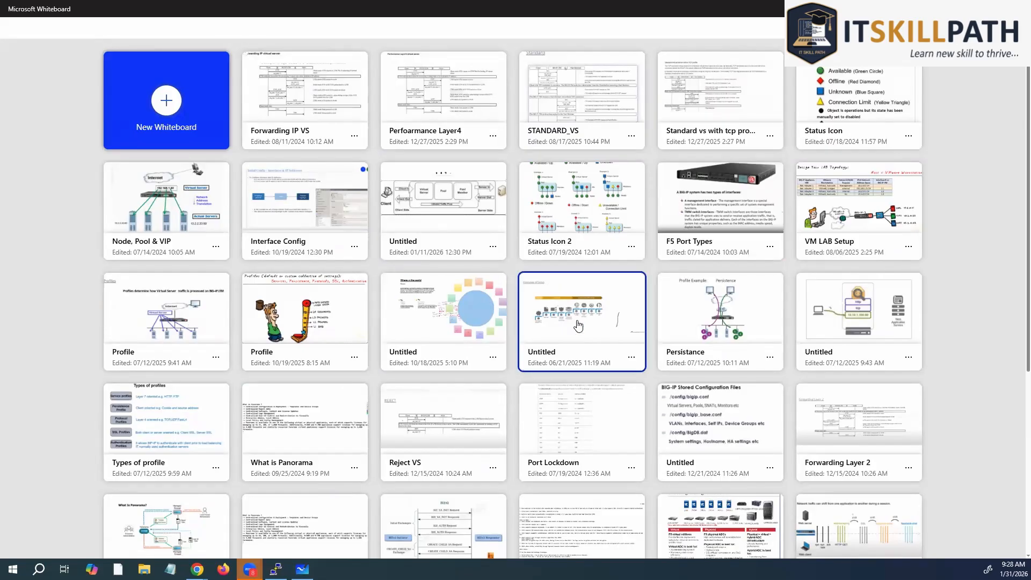
scroll(578, 326, "down", 5)
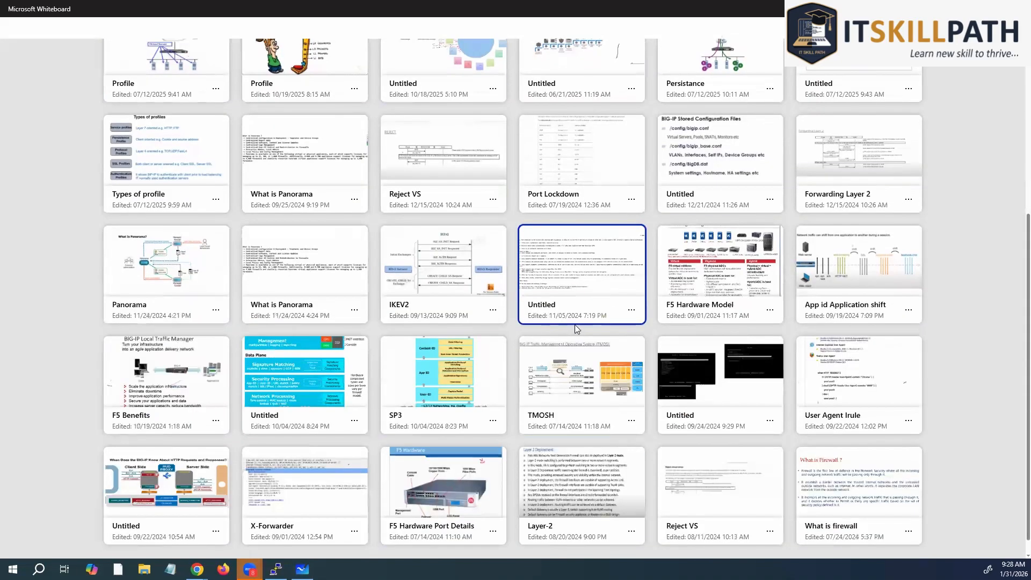
scroll(537, 322, "up", 5)
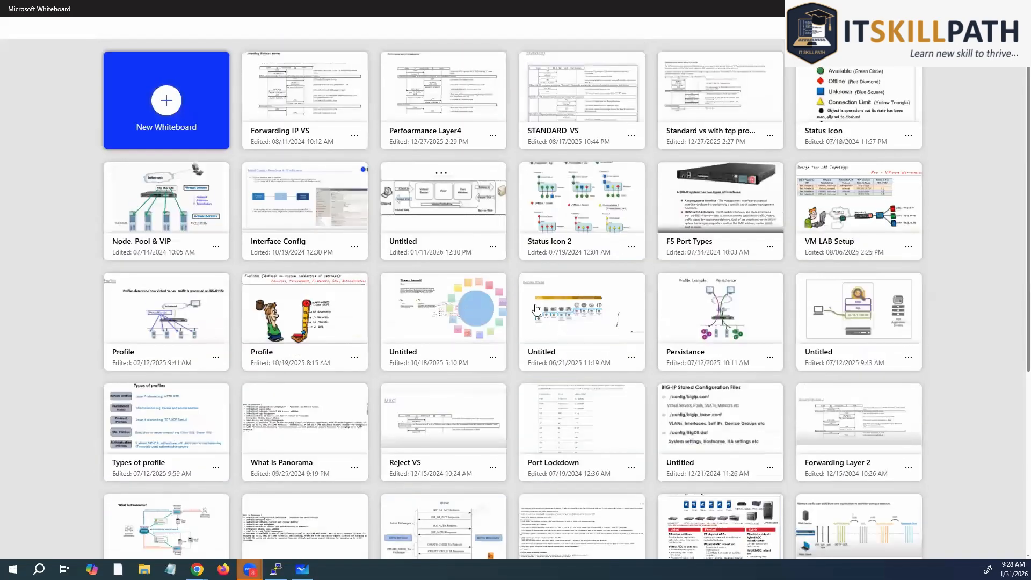
left_click(317, 202)
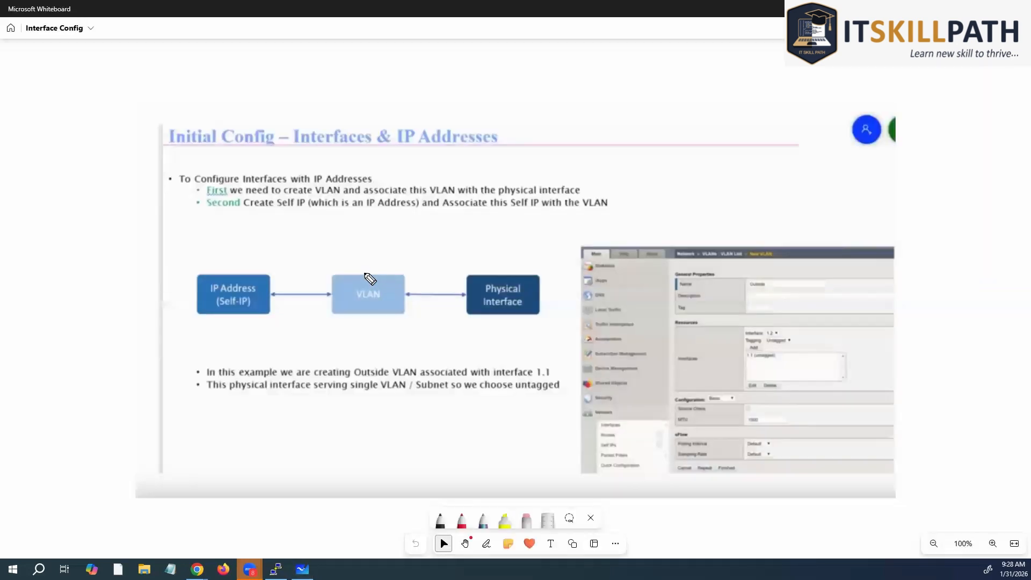
mouse_move(493, 261)
left_mouse_down()
mouse_move(490, 271)
mouse_move(505, 270)
left_mouse_up()
left_click(497, 267)
left_click(491, 316)
left_click(497, 326)
mouse_move(491, 317)
left_mouse_down()
mouse_move(489, 329)
mouse_move(520, 327)
left_mouse_up()
mouse_move(359, 261)
left_mouse_down()
mouse_move(390, 262)
mouse_move(348, 269)
mouse_move(355, 257)
mouse_move(486, 263)
left_mouse_up()
mouse_move(404, 252)
left_mouse_down()
mouse_move(402, 268)
mouse_move(431, 266)
left_mouse_up()
left_click(420, 263)
mouse_move(349, 263)
left_mouse_down()
mouse_move(301, 260)
mouse_move(275, 274)
mouse_move(291, 276)
left_mouse_up()
left_click_drag(212, 310, 257, 304)
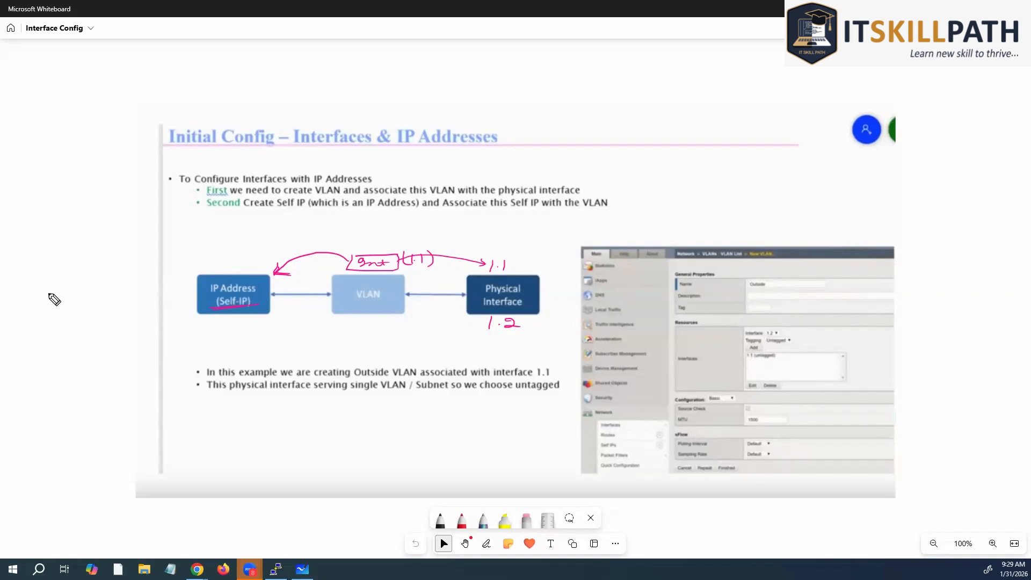
key("Escape")
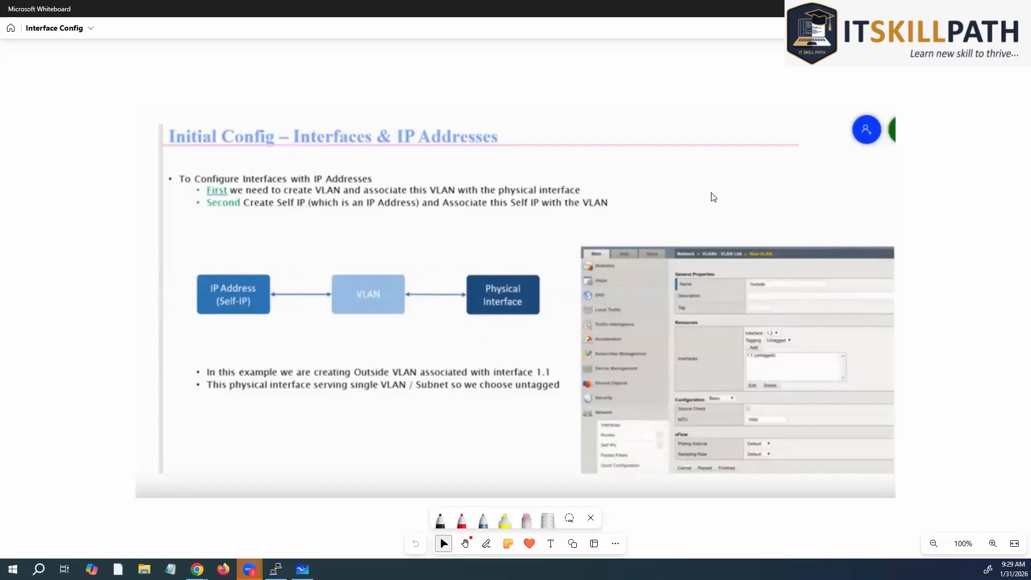
Wipe the Switch node in the Server-Farm and start it again.
key("alt+Tab")
right_click(470, 334)
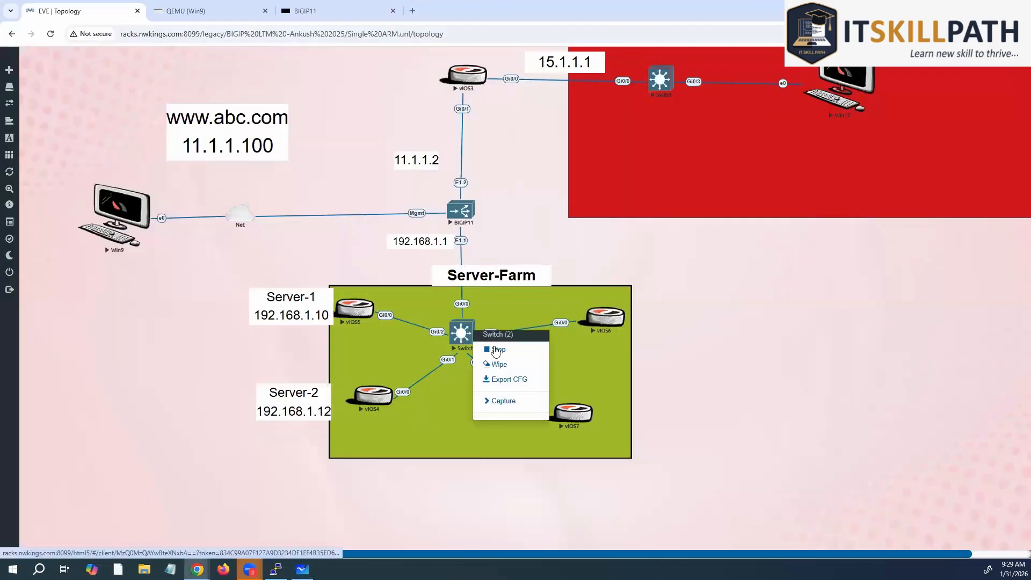
left_click(499, 365)
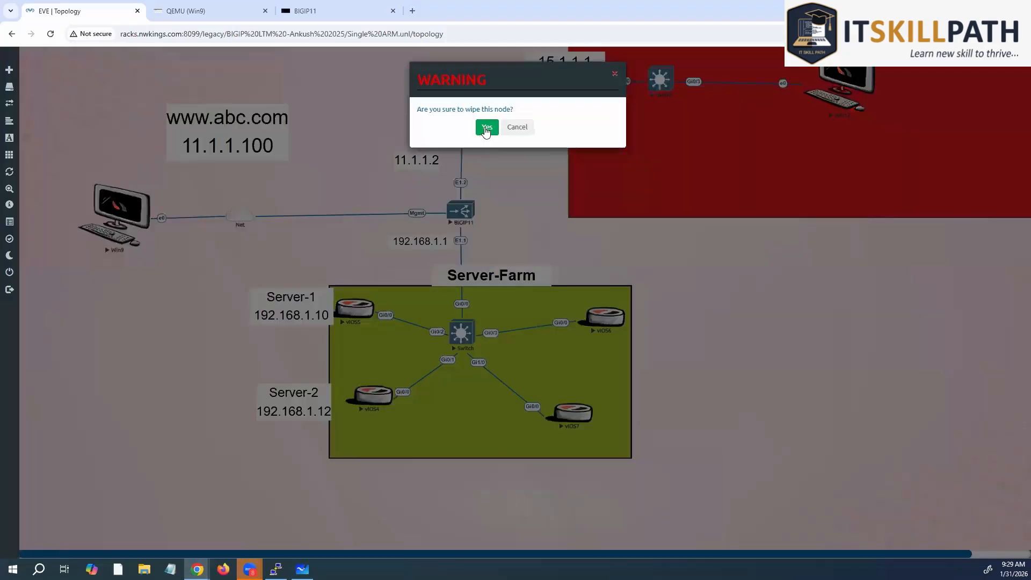
left_click(486, 128)
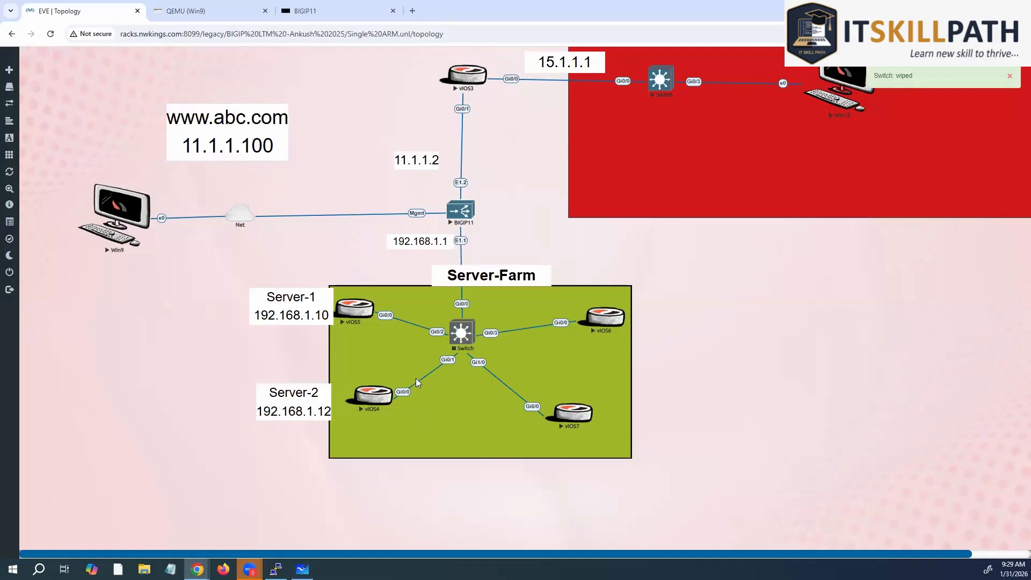
right_click(468, 335)
left_click(477, 353)
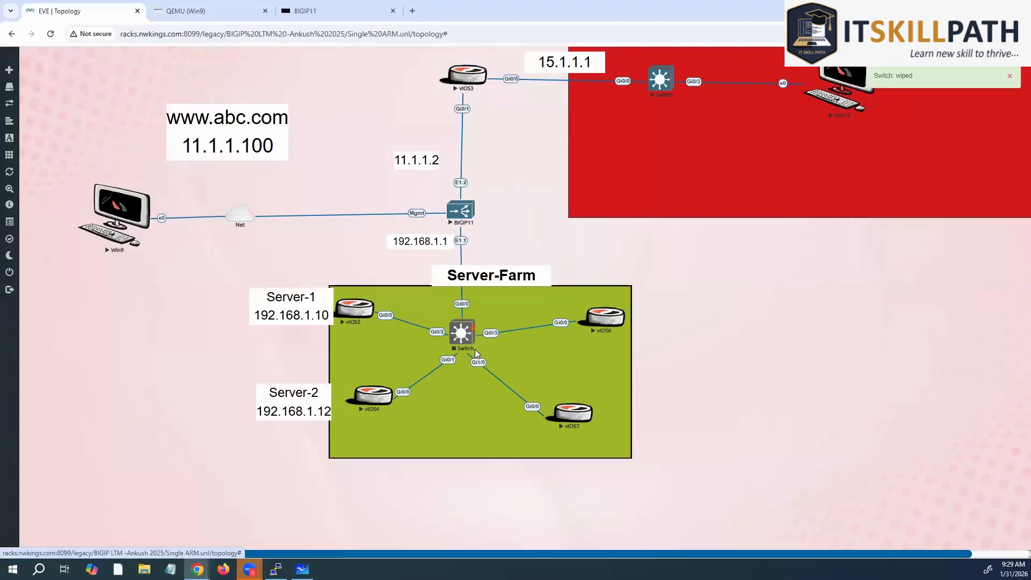
left_click(303, 569)
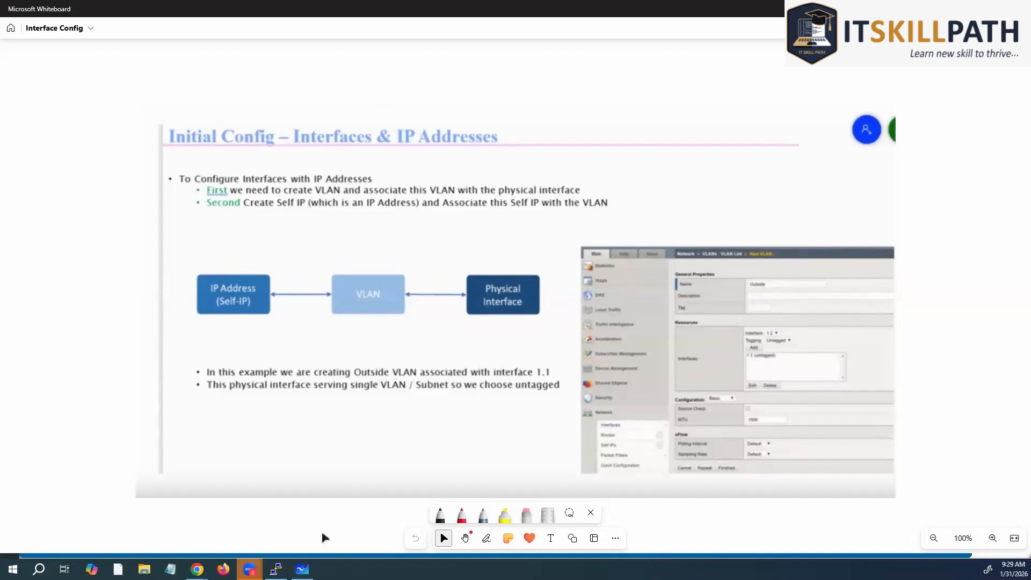
mouse_move(201, 567)
left_click(238, 537)
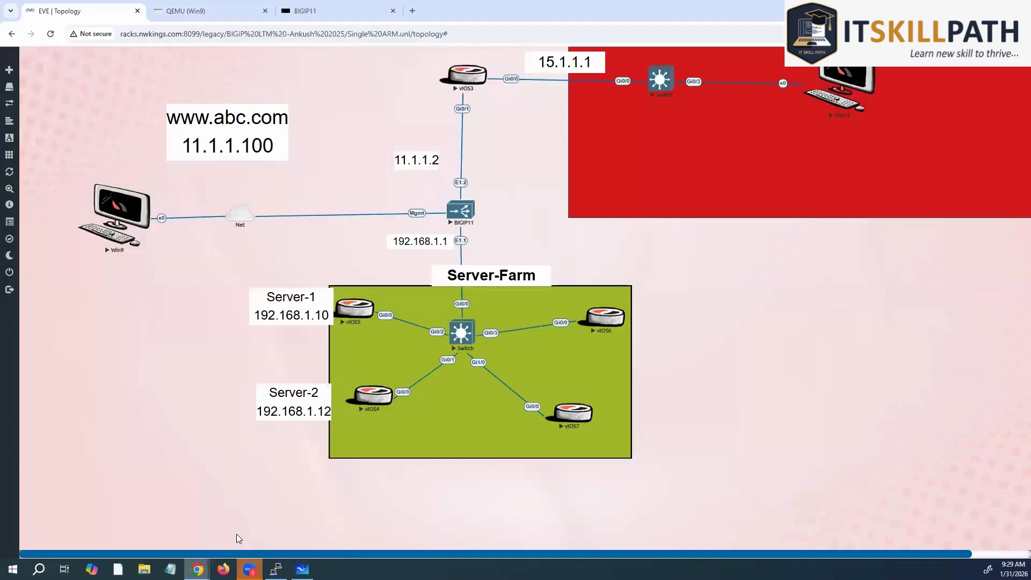
Open the Win9 console and view the BIG-IP Network Interfaces list.
left_click(110, 210)
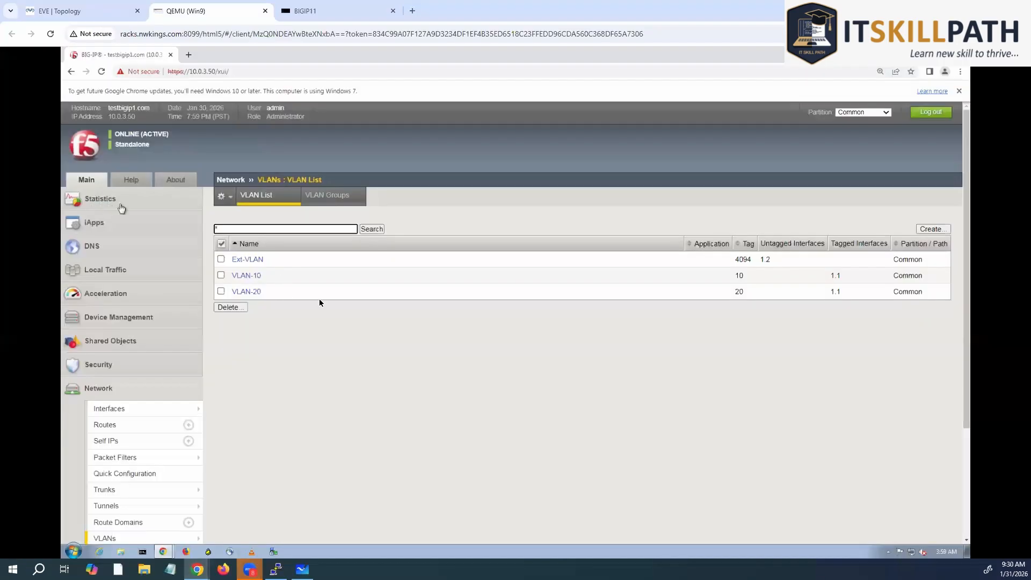
left_click(97, 408)
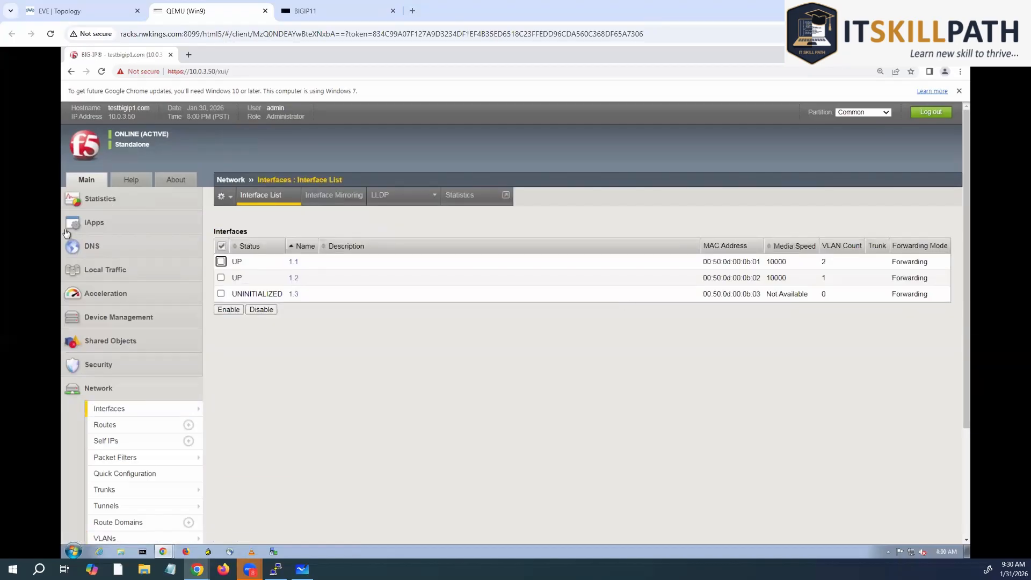
left_click(88, 12)
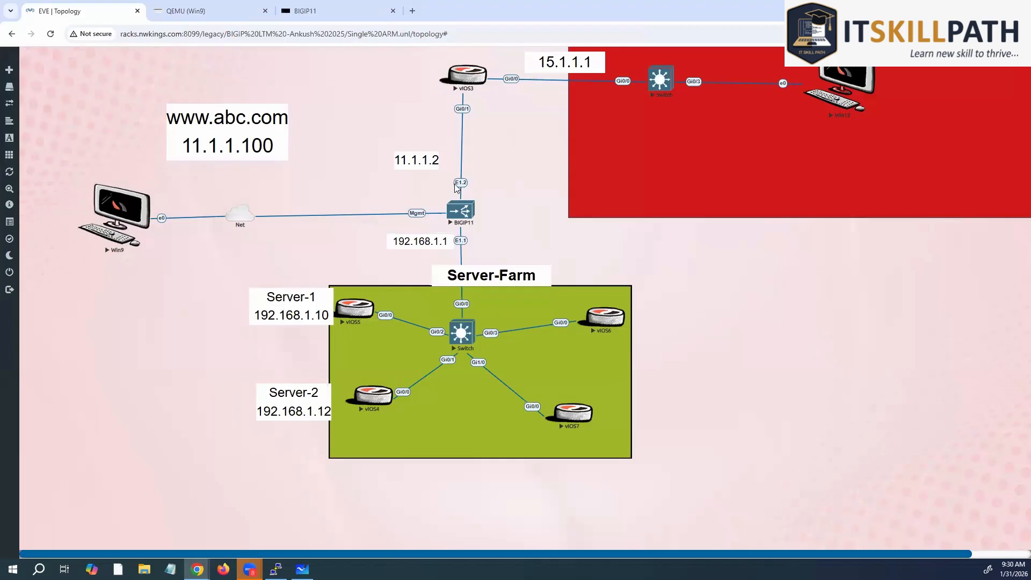
left_click(223, 10)
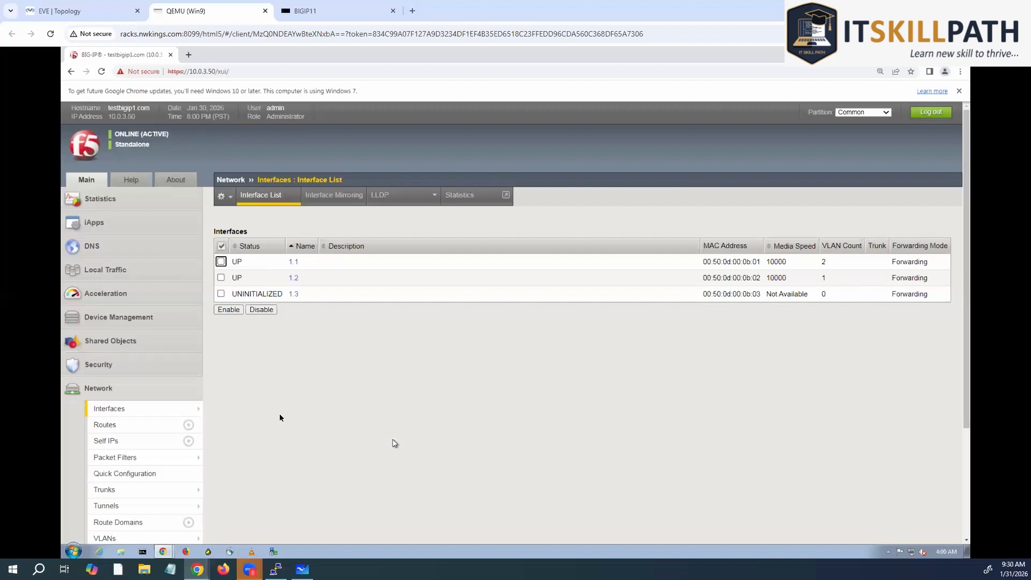
Delete the Default-Route from the BIG-IP Network Routes list.
scroll(280, 420, "down", 3)
left_click(118, 395)
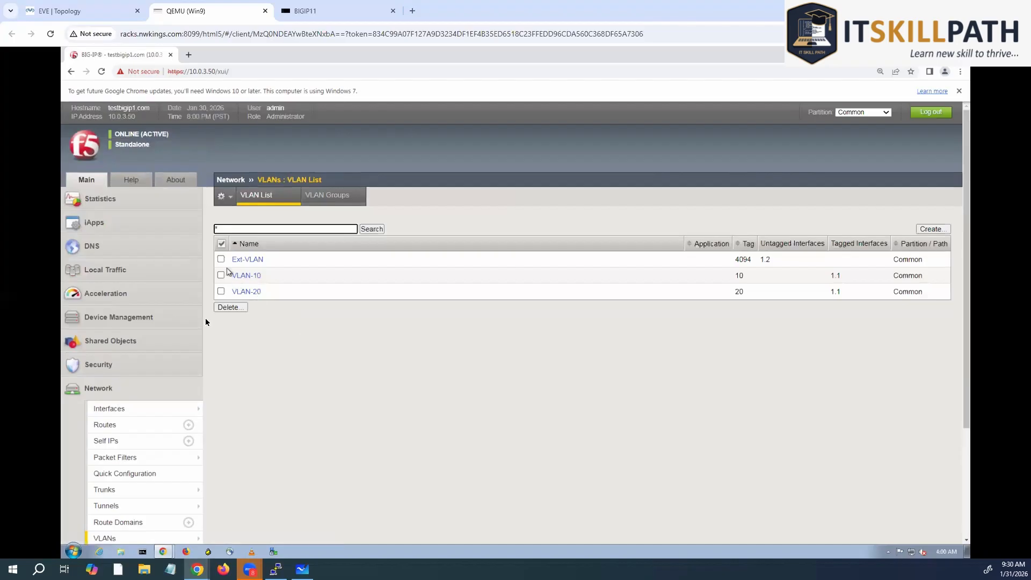
left_click(129, 424)
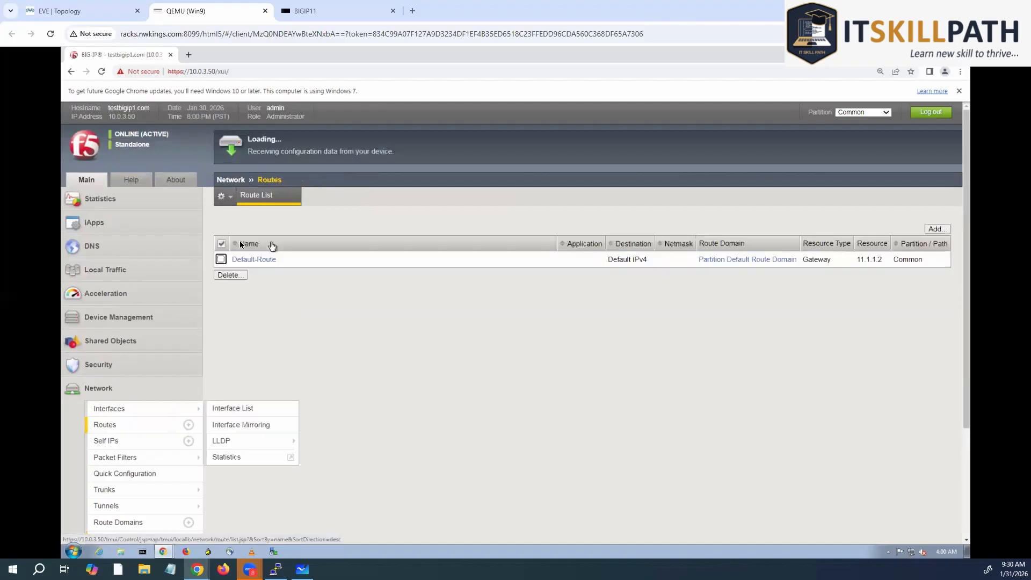
left_click(221, 259)
left_click(231, 275)
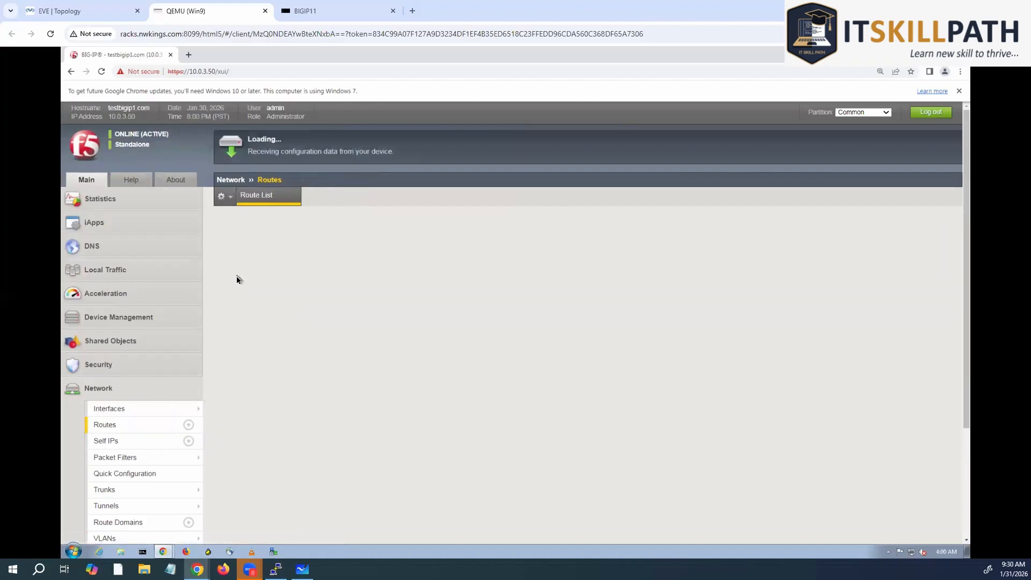
left_click(270, 259)
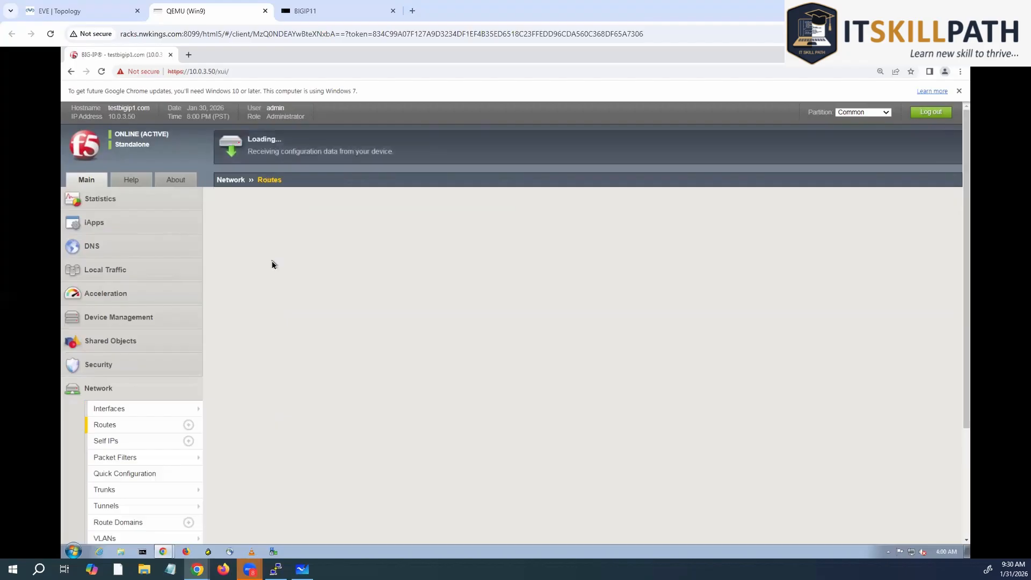
Delete both self IPs, Ext-VLAN-IP and Internal-VLAN-IP, from the Self IP list.
scroll(166, 399, "down", 3)
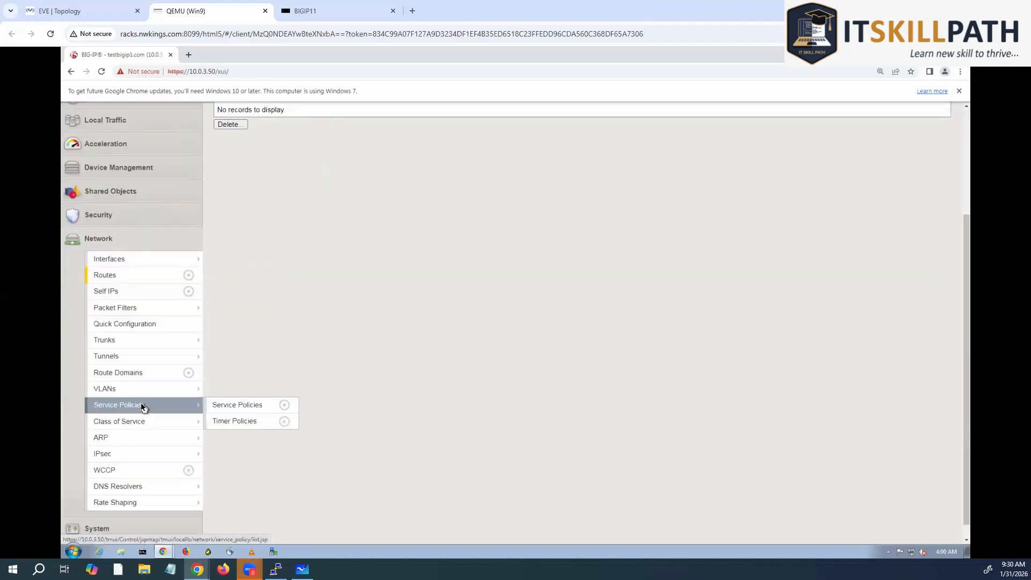
left_click(129, 295)
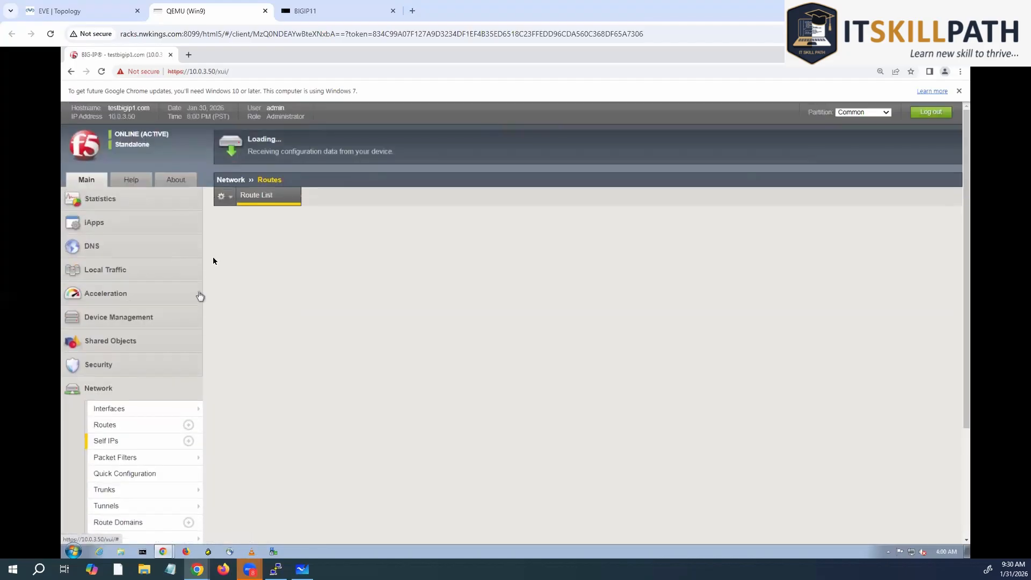
left_click(220, 259)
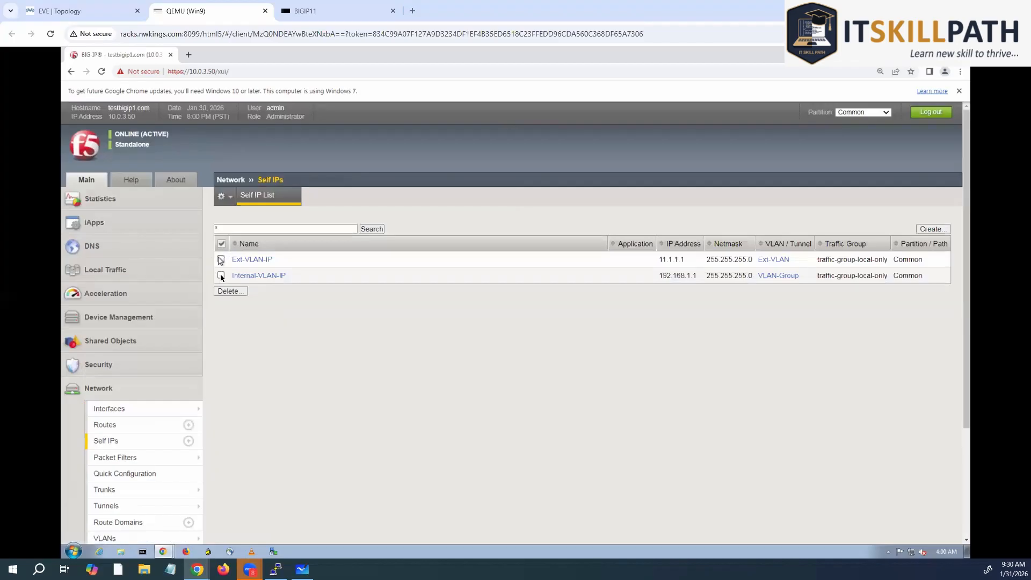
left_click(225, 295)
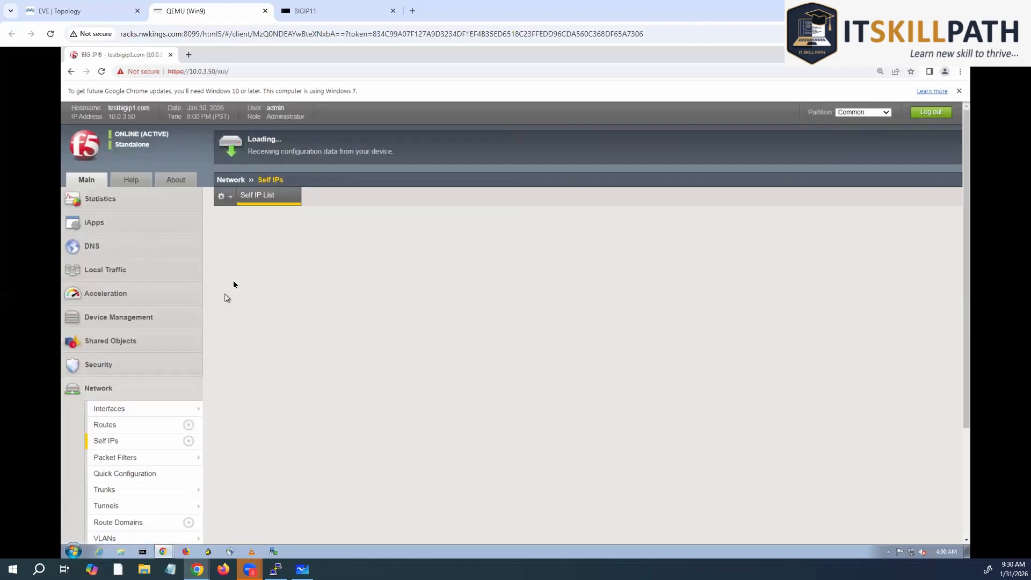
left_click(260, 275)
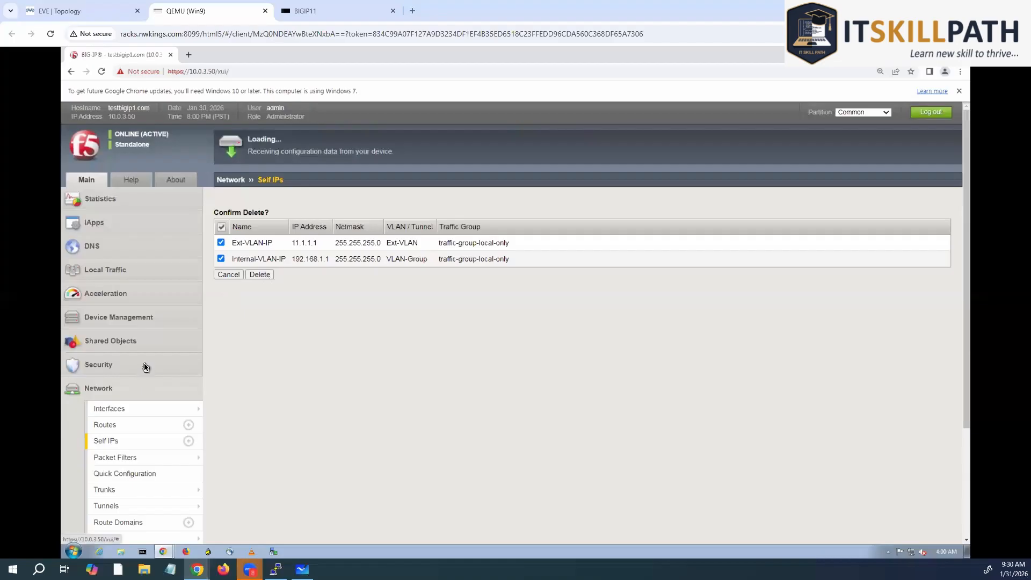
scroll(144, 371, "down", 3)
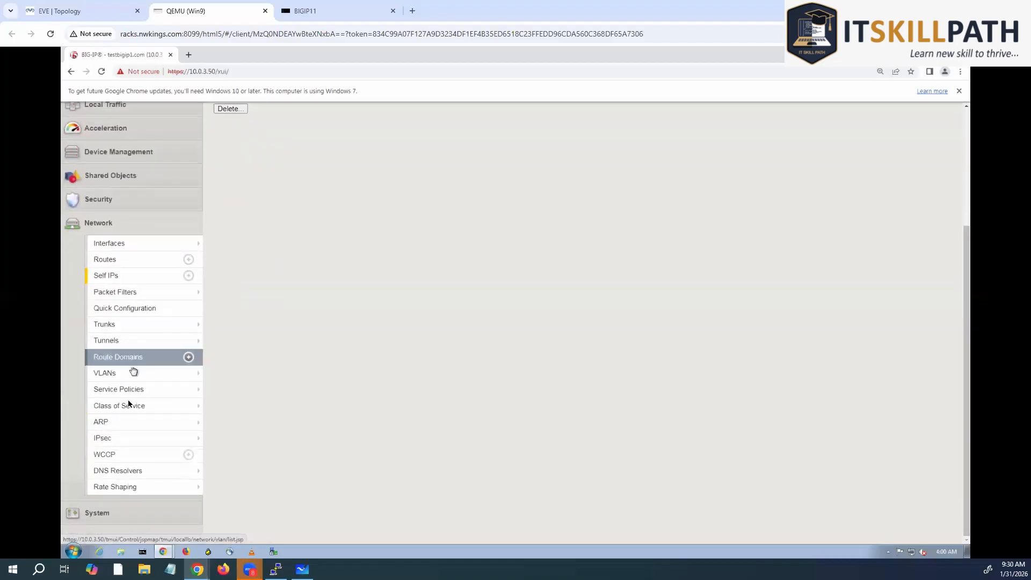
Delete the VLANs Ext-VLAN, VLAN-10 and VLAN-20 from the VLAN list and dismiss the resulting message.
mouse_move(133, 372)
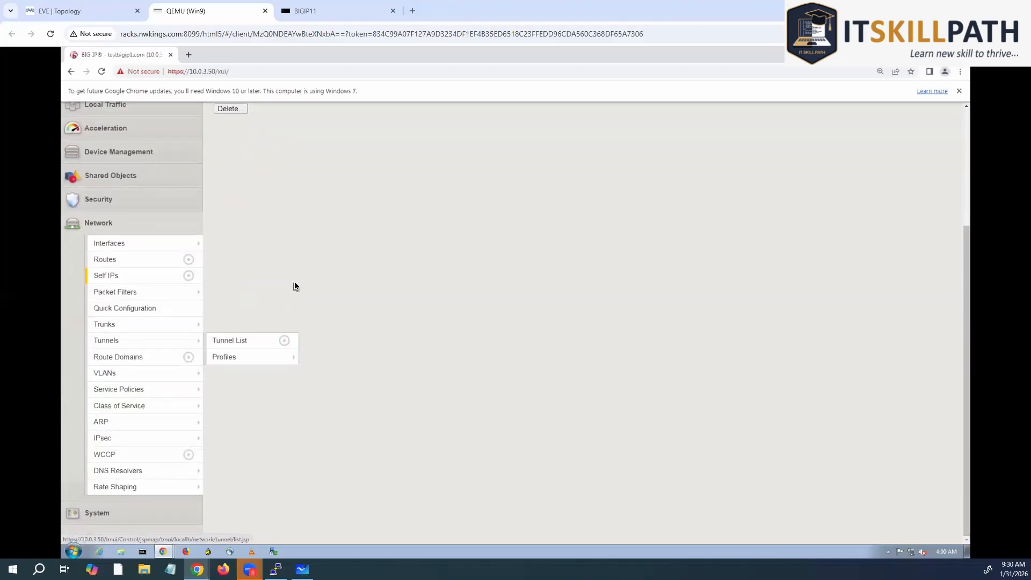
scroll(290, 285, "up", 3)
scroll(181, 418, "down", 3)
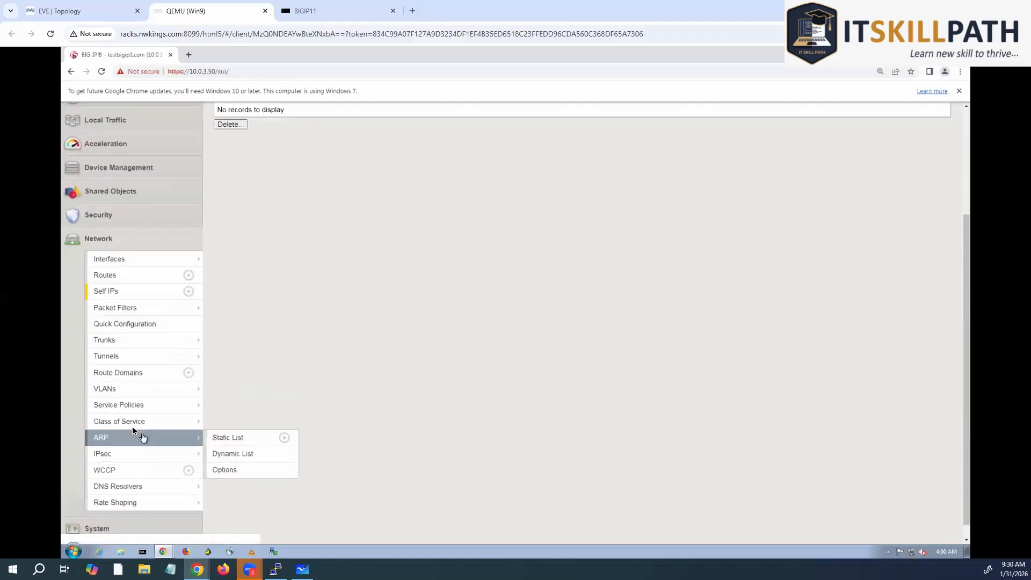
left_click(127, 393)
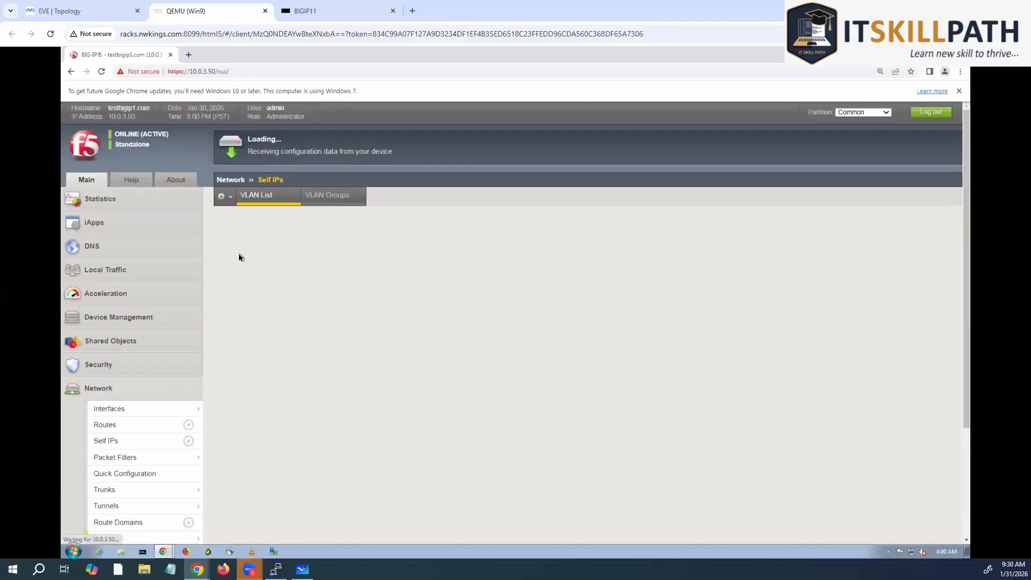
left_click(222, 261)
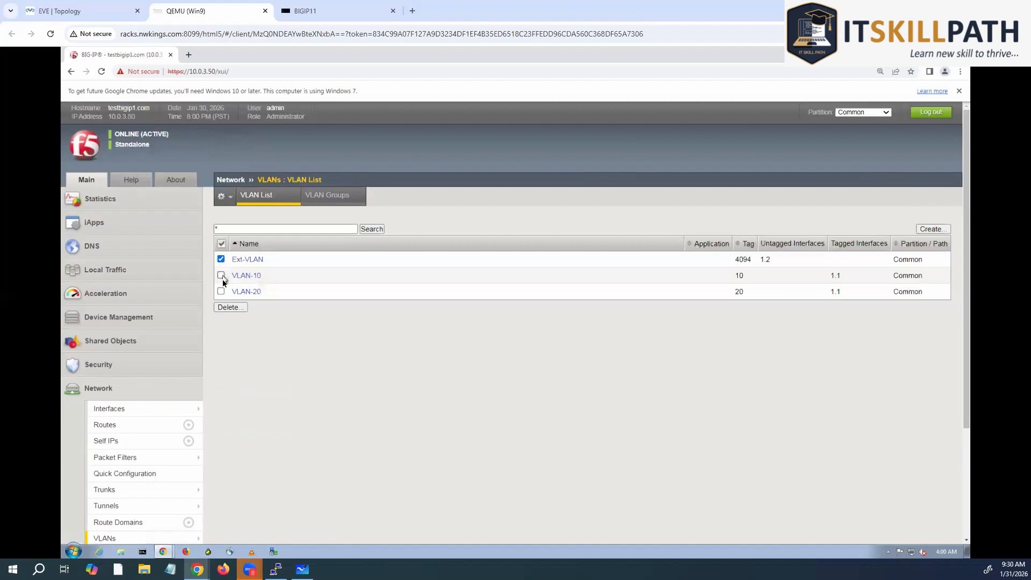
left_click(229, 308)
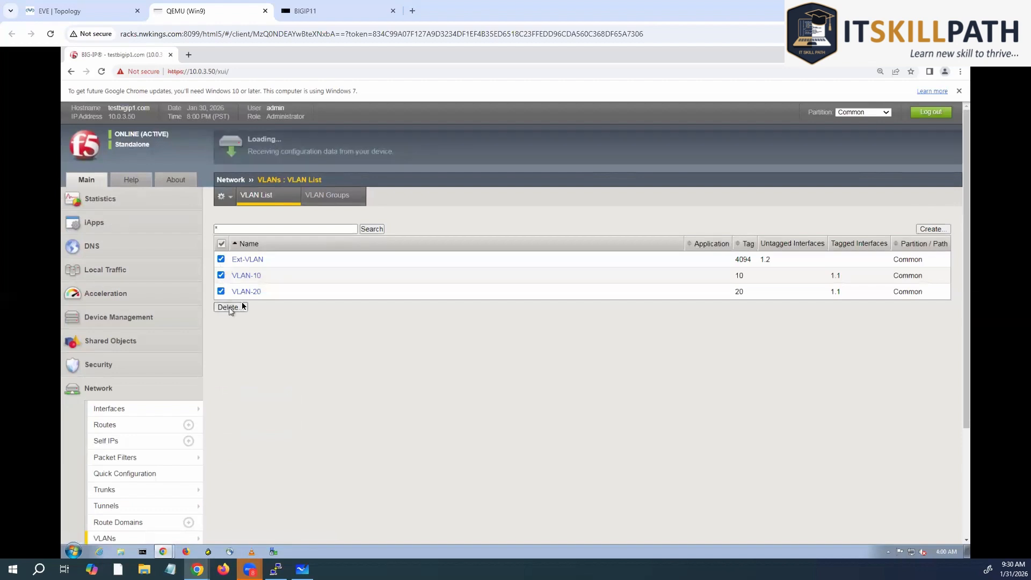
left_click(261, 292)
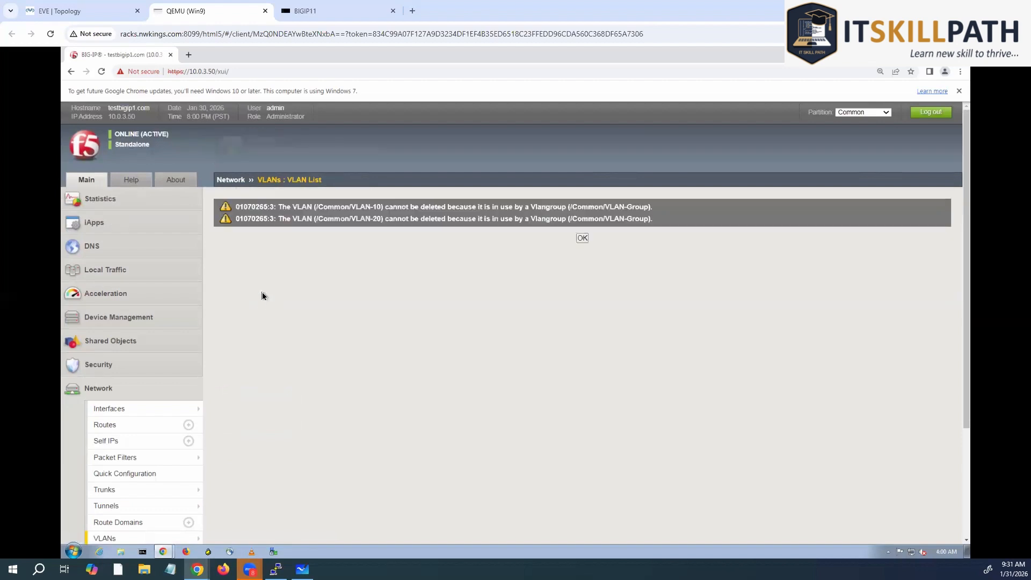
left_click(583, 238)
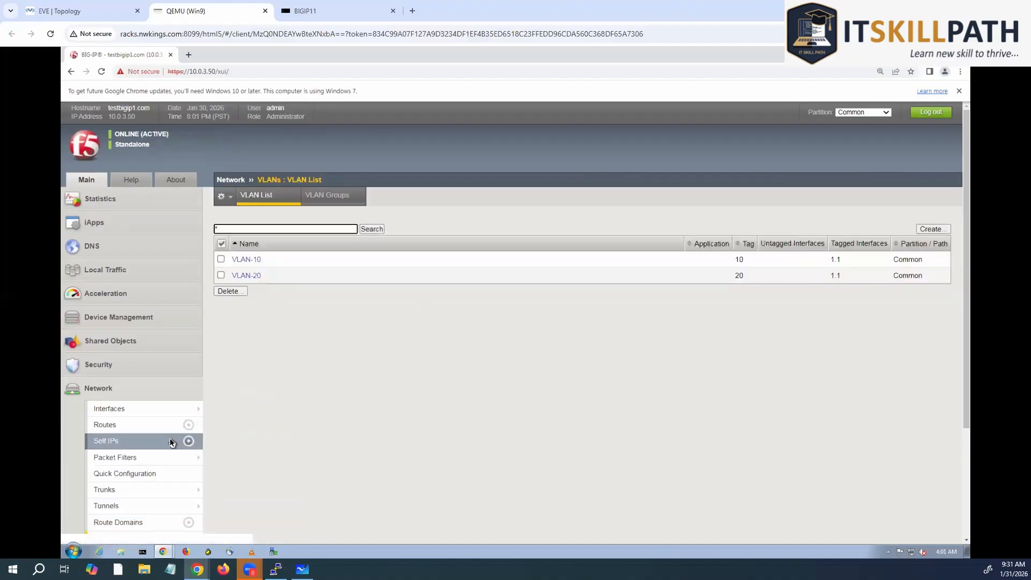
Delete VLAN-Group from the VLAN Groups list.
scroll(175, 428, "down", 3)
scroll(154, 424, "down", 1)
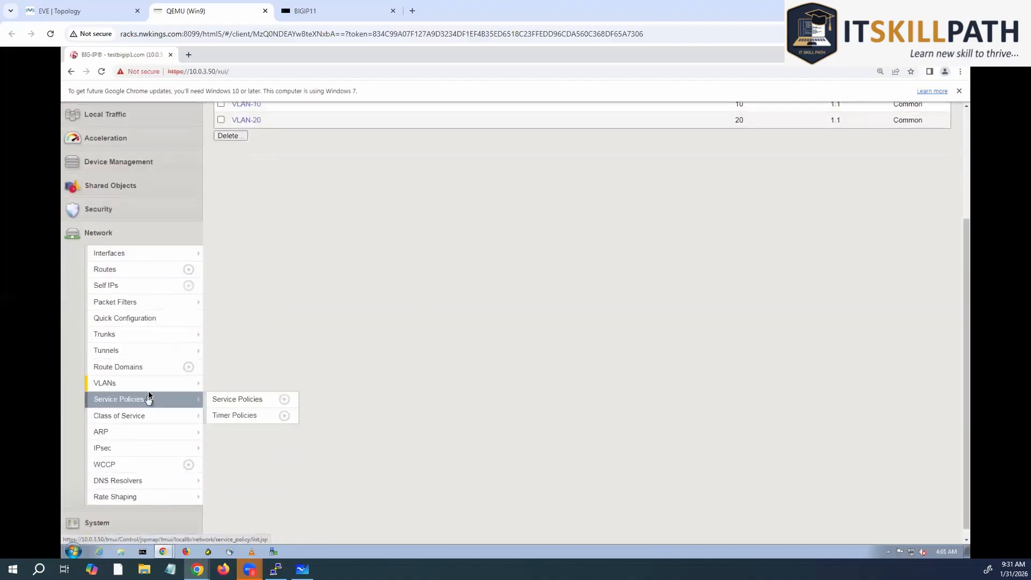
mouse_move(150, 388)
left_click(227, 401)
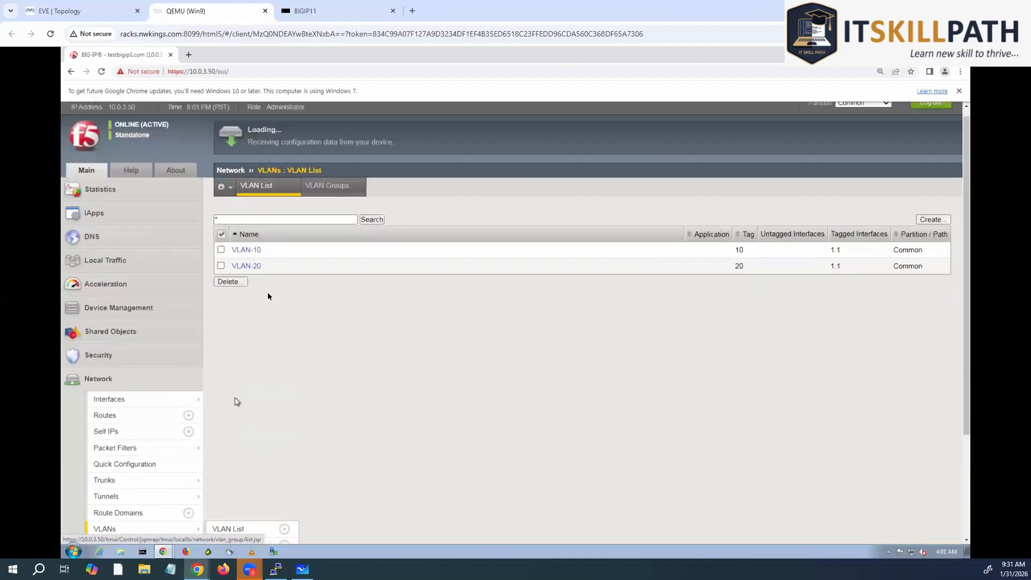
left_click(221, 259)
left_click(231, 275)
left_click(269, 262)
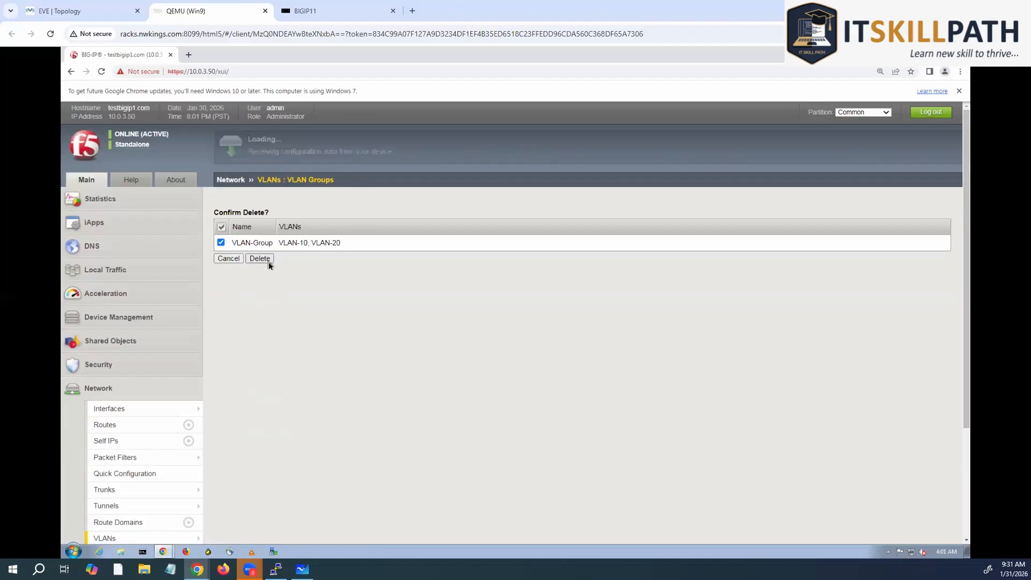
Delete the remaining VLAN-10 and VLAN-20 from the VLAN list.
scroll(170, 373, "down", 2)
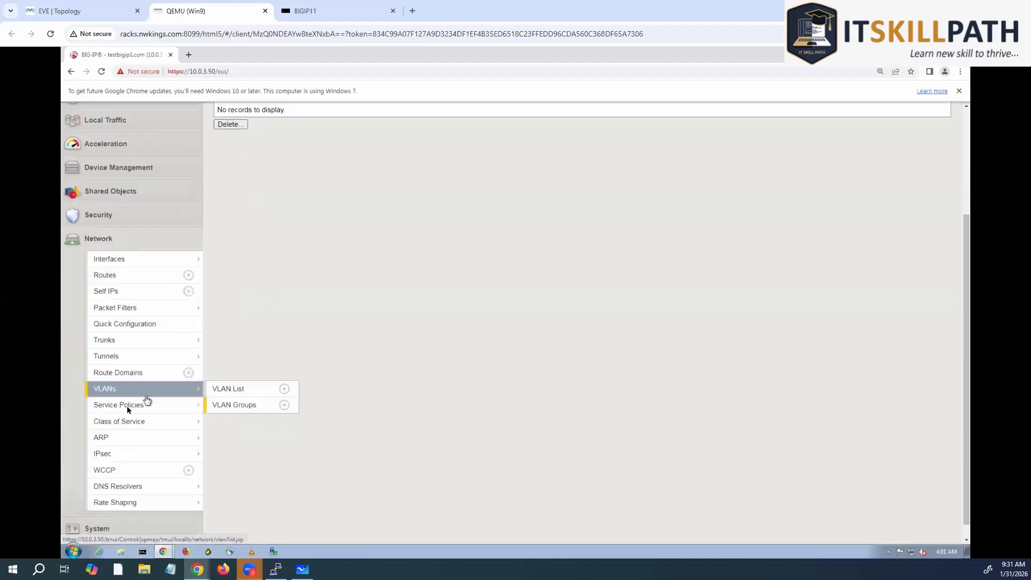
scroll(203, 318, "up", 1)
scroll(203, 317, "up", 1)
left_click(256, 195)
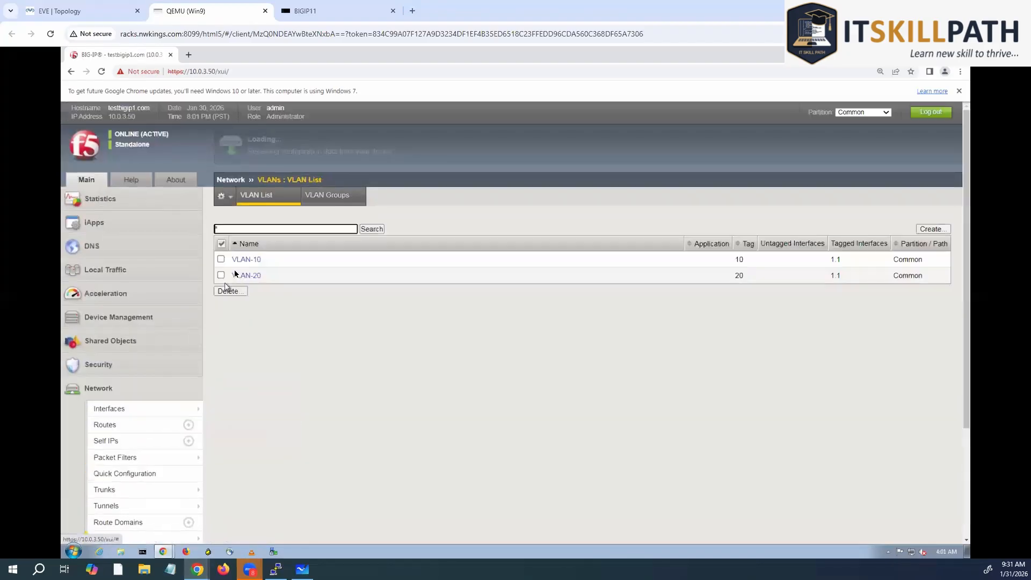
left_click(221, 259)
left_click(221, 275)
left_click(230, 291)
left_click(260, 274)
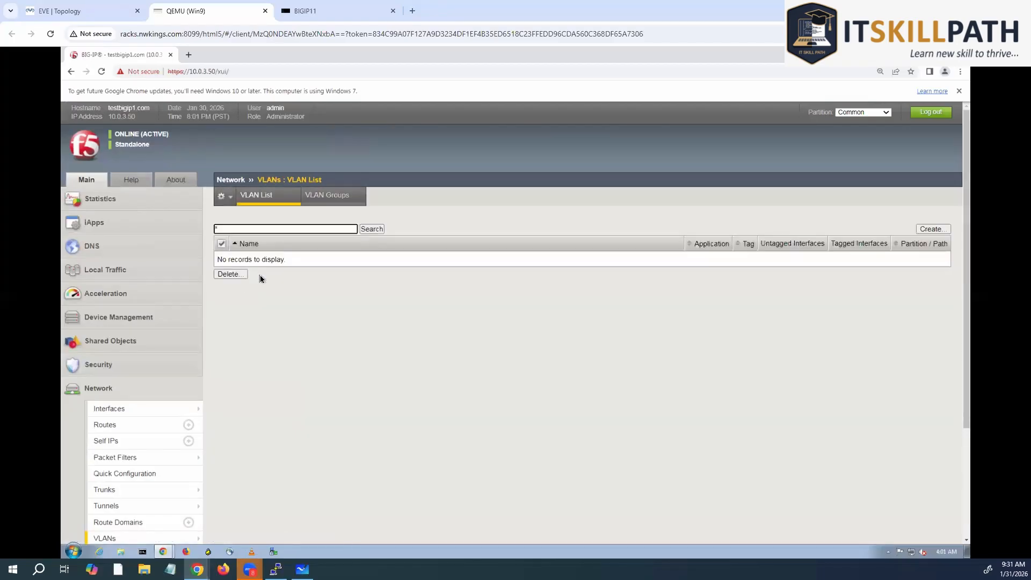
Review the lab topology's BIG-IP interface links and return to the empty VLAN list.
left_click(119, 12)
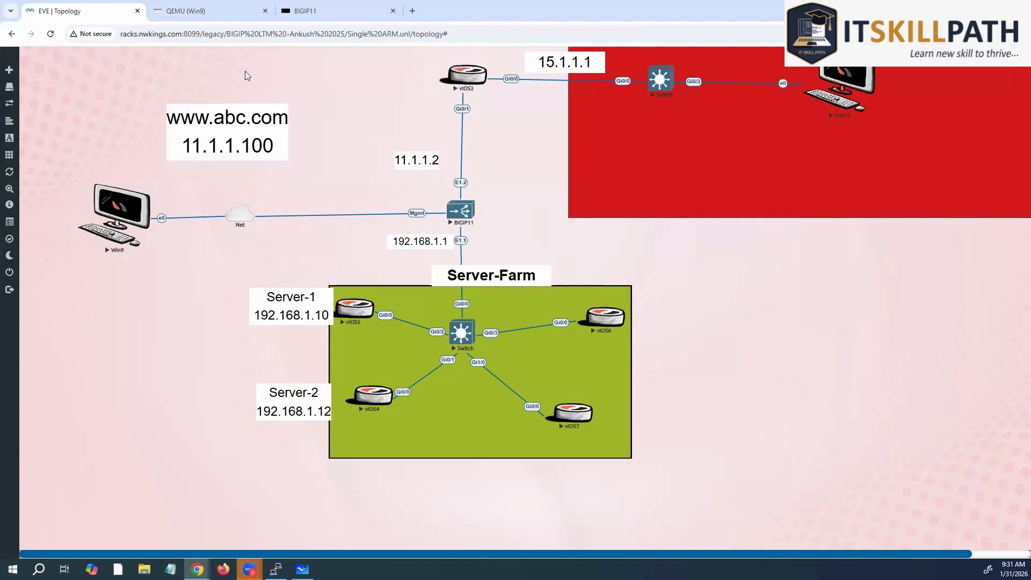
left_click(221, 10)
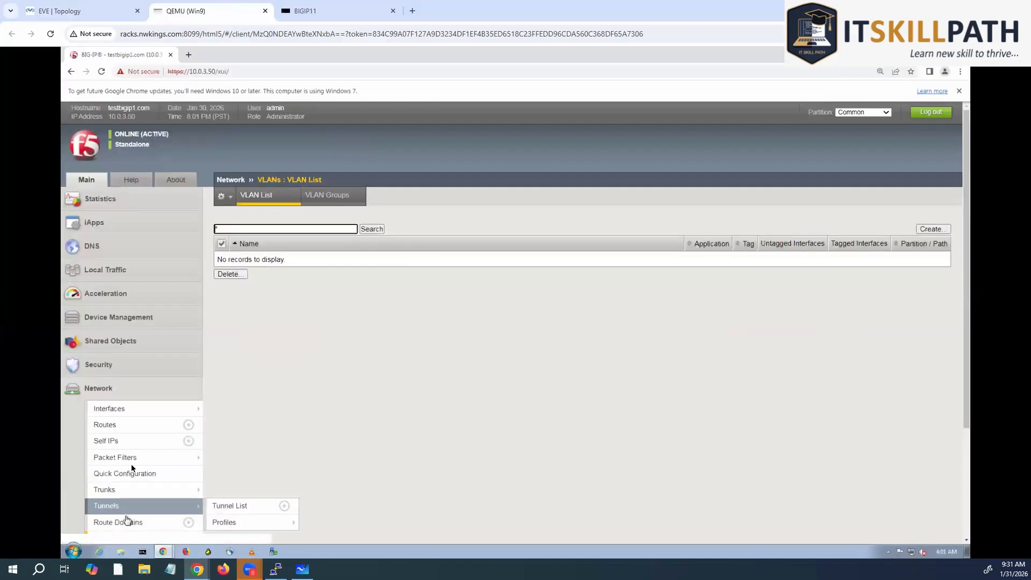
scroll(128, 475, "down", 3)
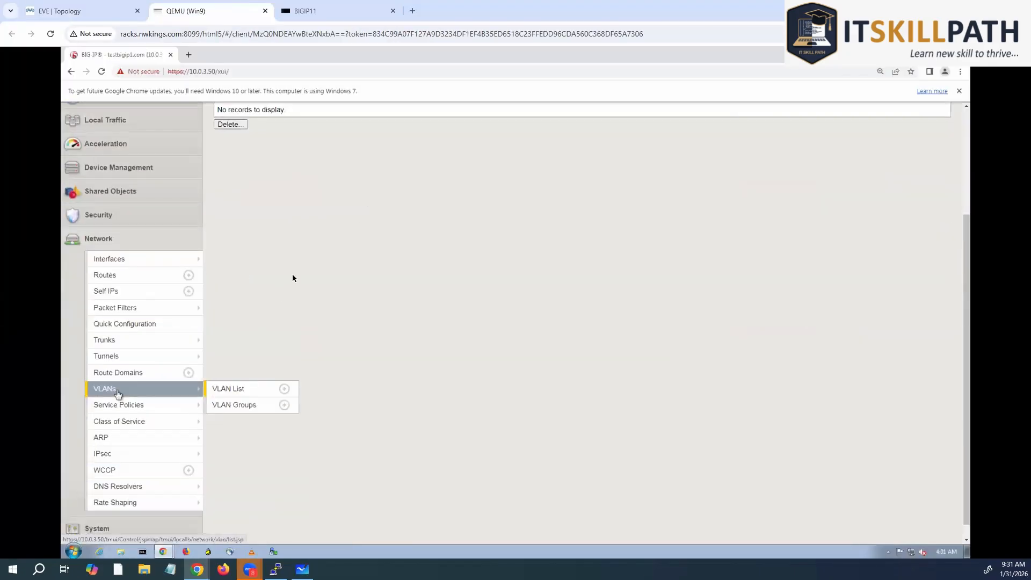
left_click(117, 391)
mouse_move(128, 505)
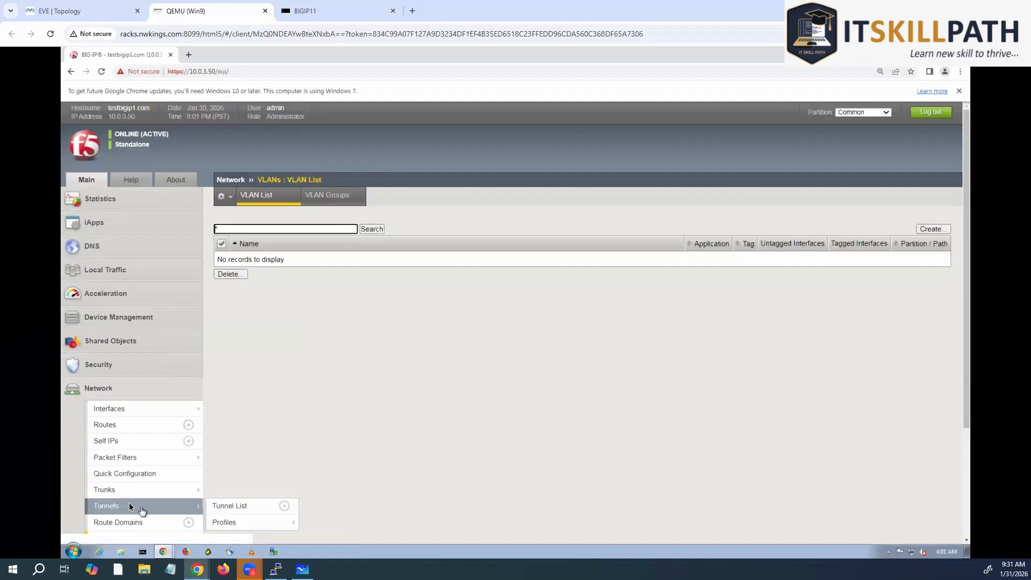
scroll(129, 503, "down", 3)
scroll(849, 230, "up", 3)
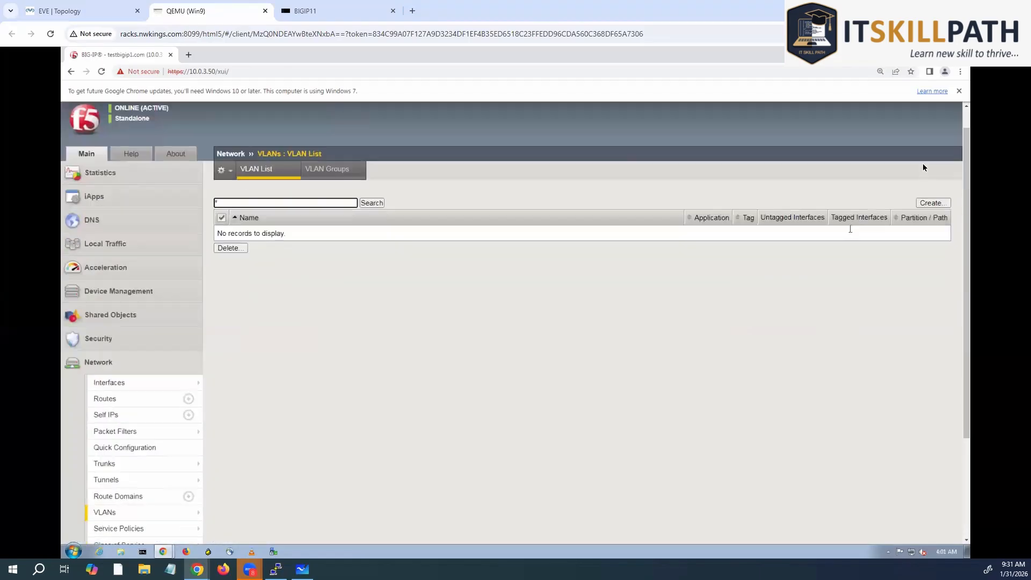
Create a VLAN named Ext-Vlan with interface 1.2 untagged and save it while keeping the form open for another.
left_click(932, 229)
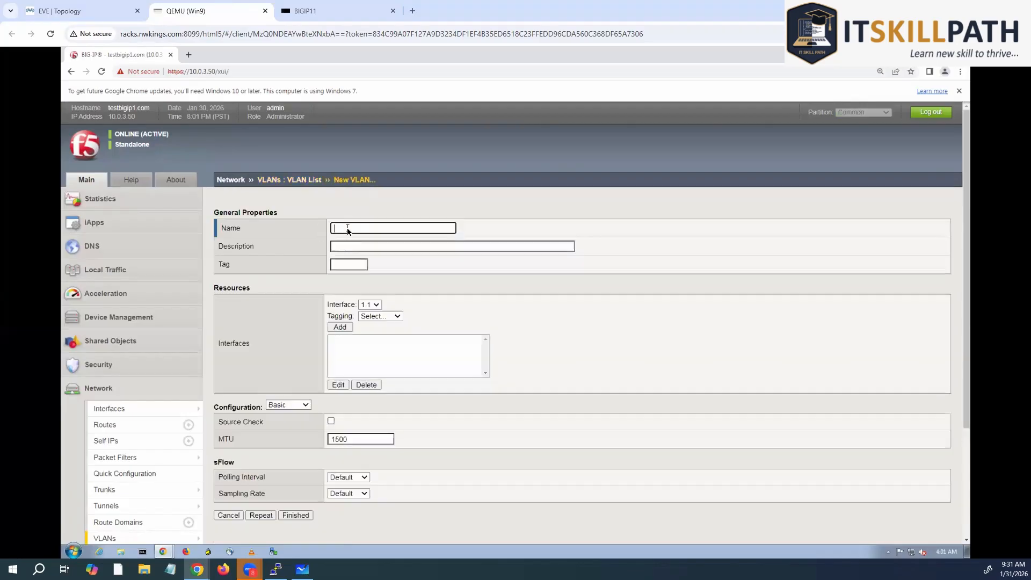
type("Ext-Vlan")
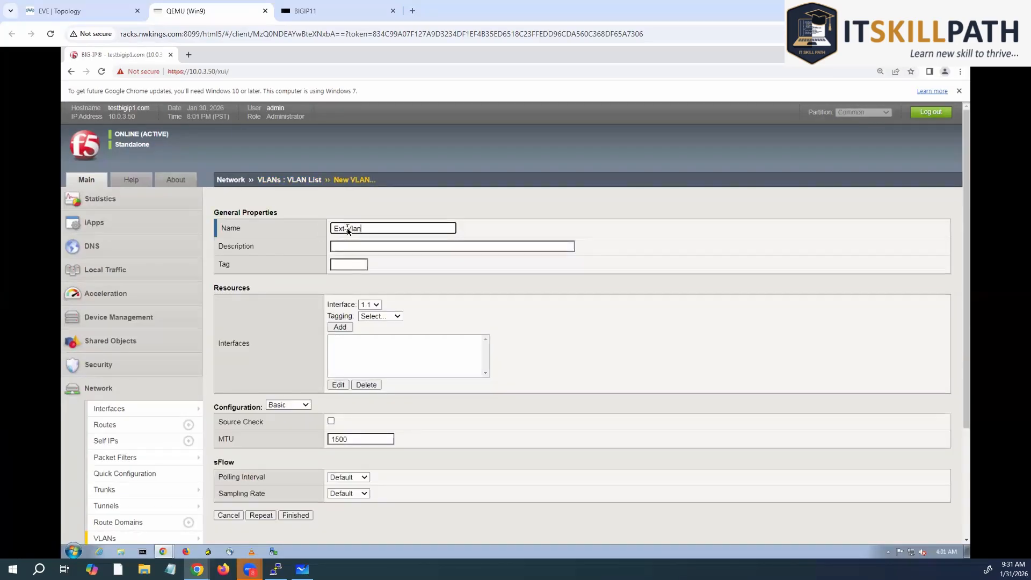
left_click(108, 11)
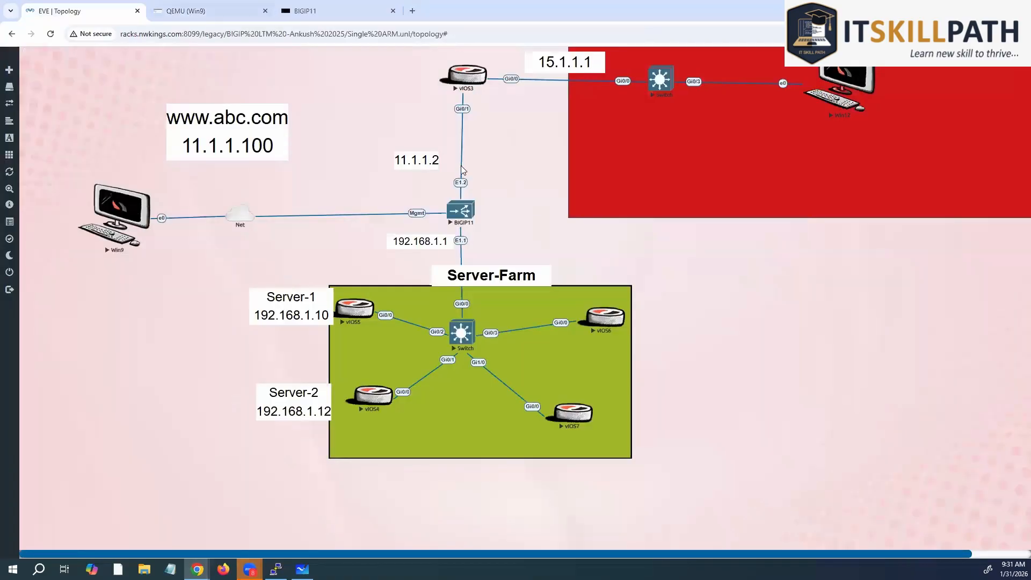
left_click(235, 9)
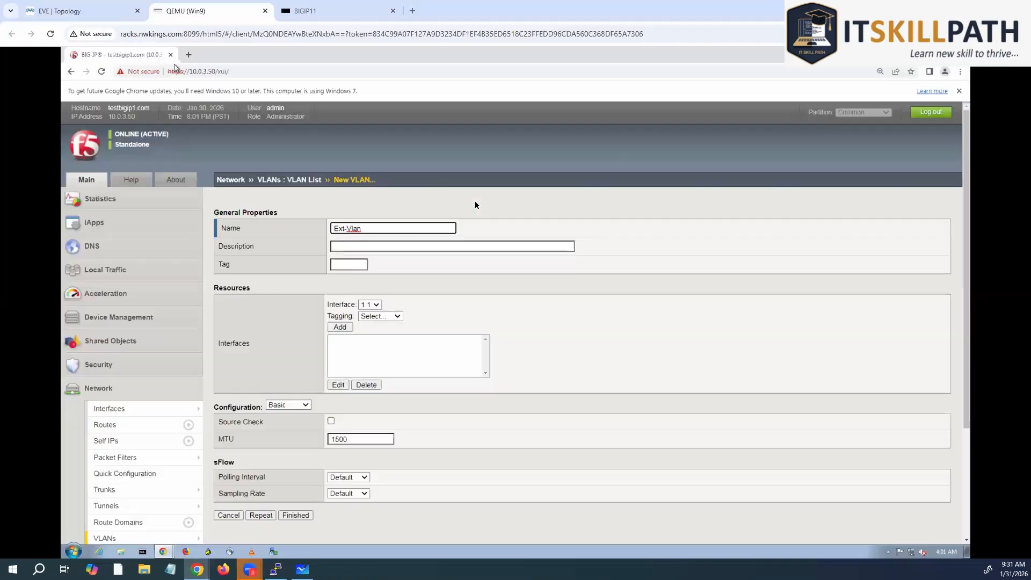
left_click(365, 306)
left_click(368, 320)
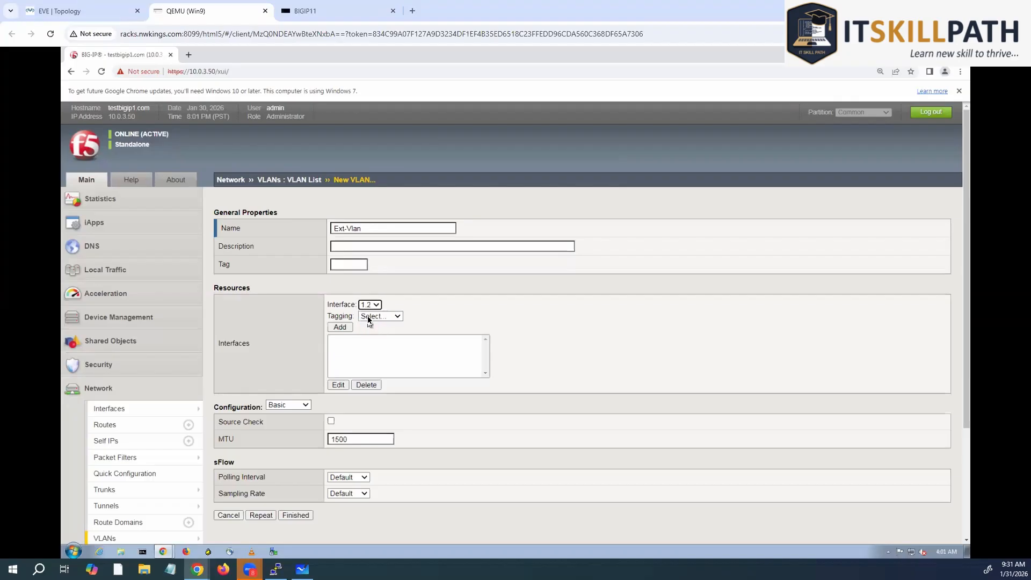
left_click(369, 318)
left_click(371, 345)
left_click(341, 327)
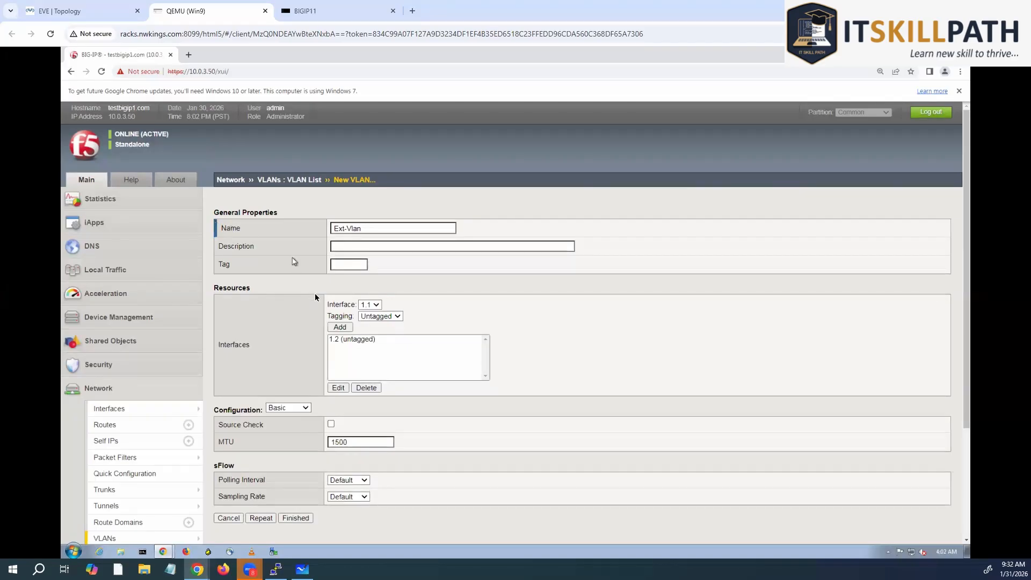
scroll(320, 299, "down", 3)
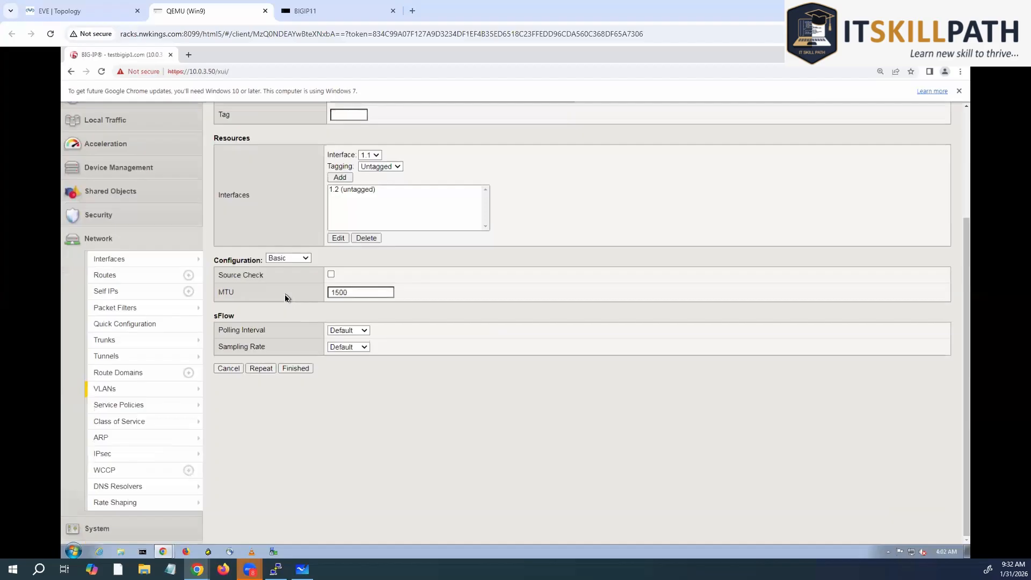
scroll(285, 295, "up", 2)
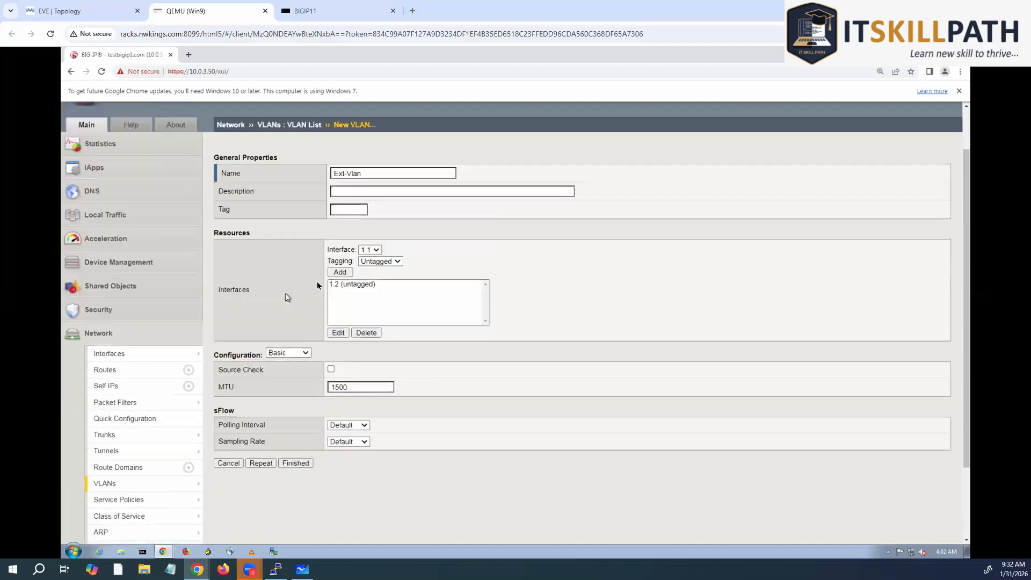
left_click(260, 465)
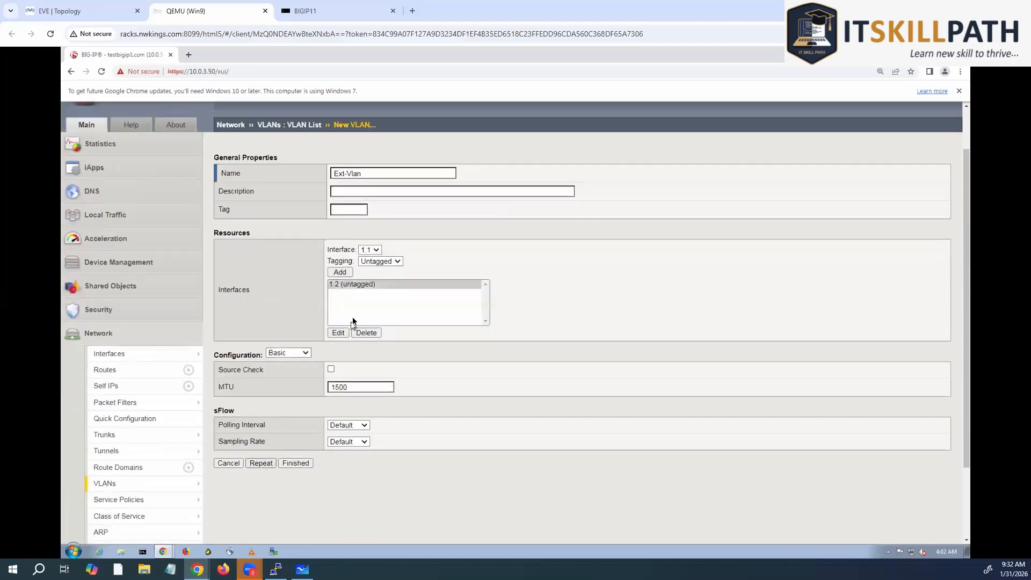
Create a second VLAN named Int-VLAN with interface 1.1 untagged and finish.
left_click(366, 173)
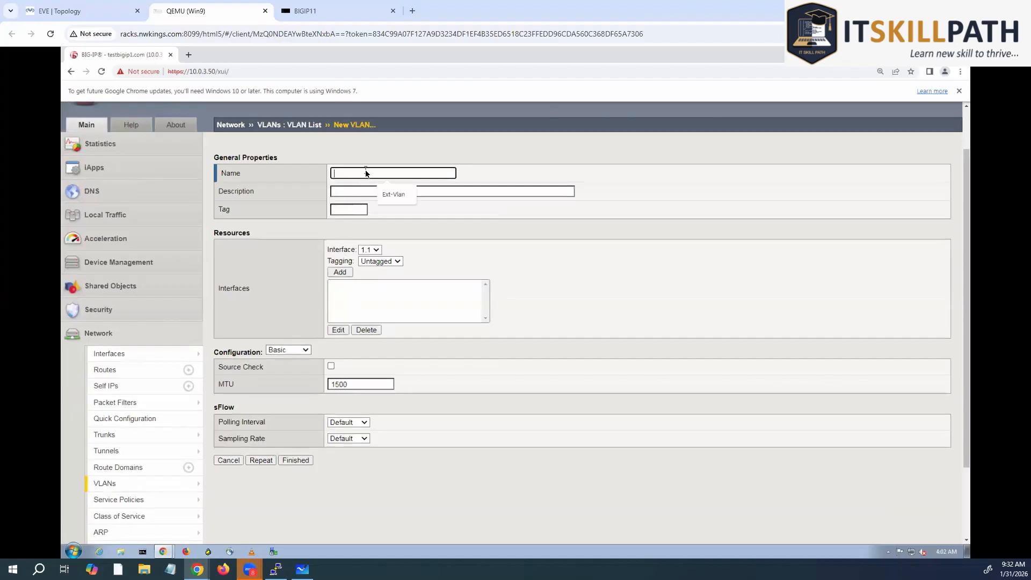
type("Int")
type("VLAN")
left_click(369, 250)
left_click(370, 259)
left_click(105, 6)
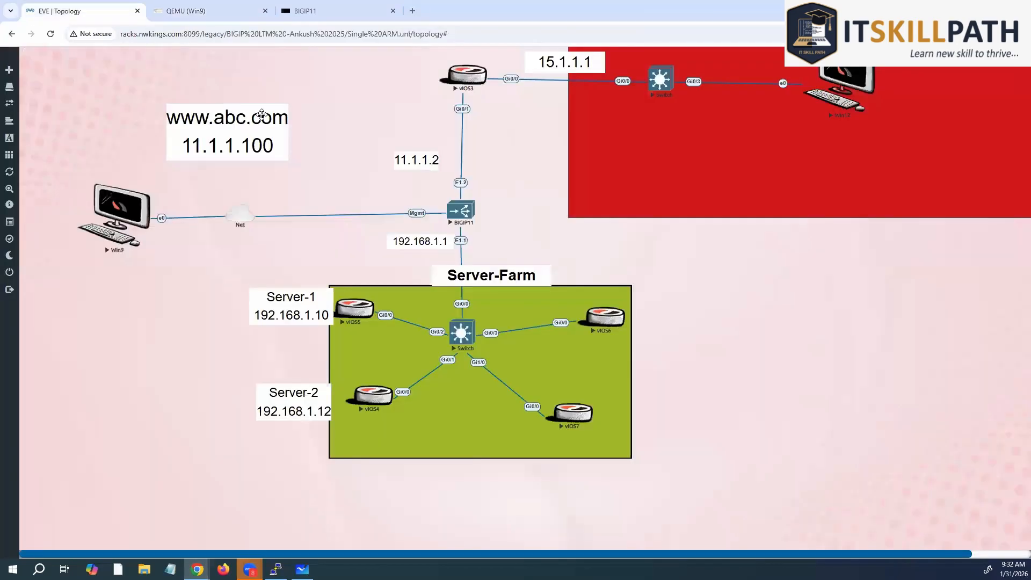
left_click(173, 6)
left_click(340, 272)
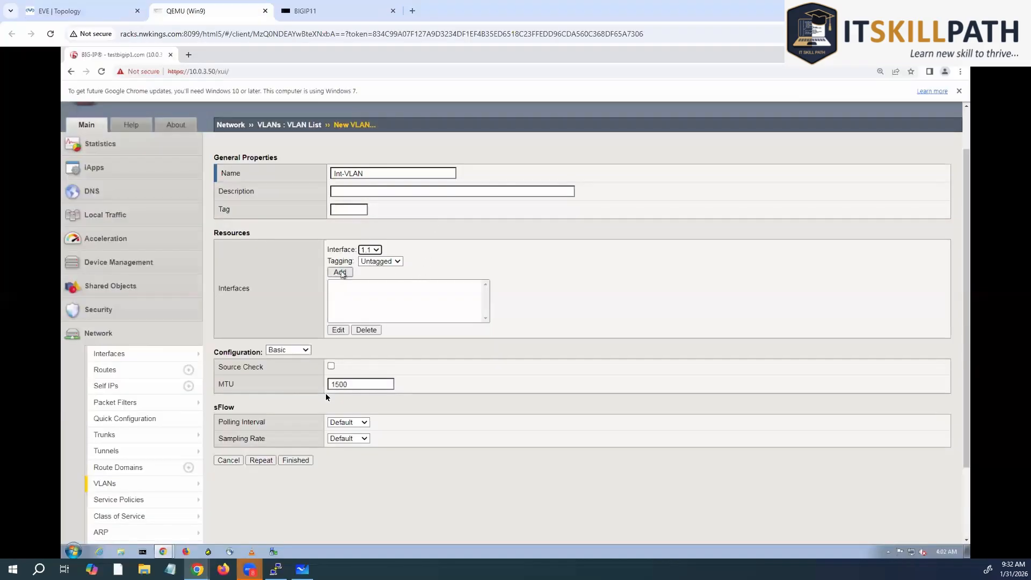
left_click(296, 463)
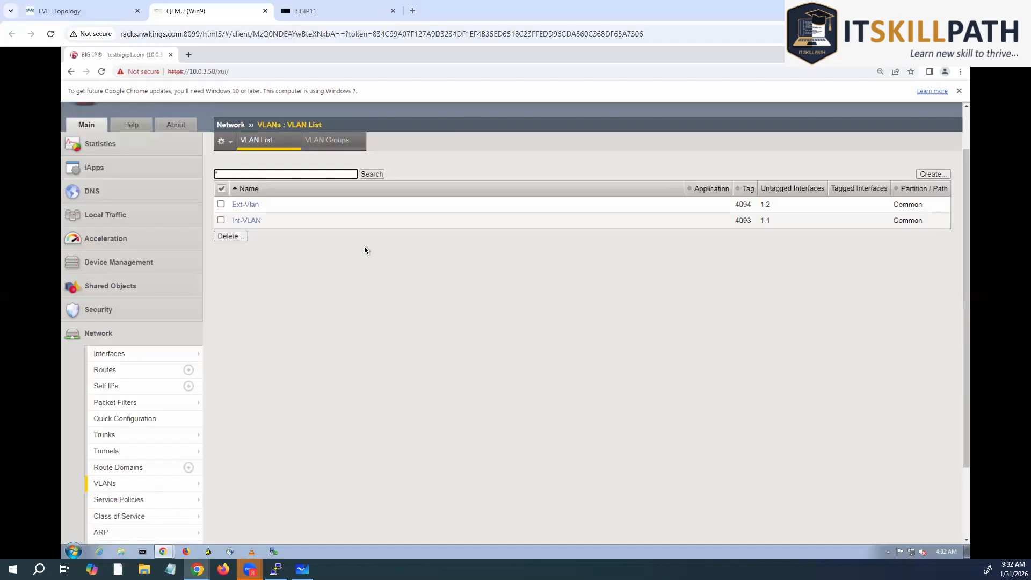
Examine the tags and untagged interfaces of both new VLANs in the list.
left_click_drag(774, 207, 728, 221)
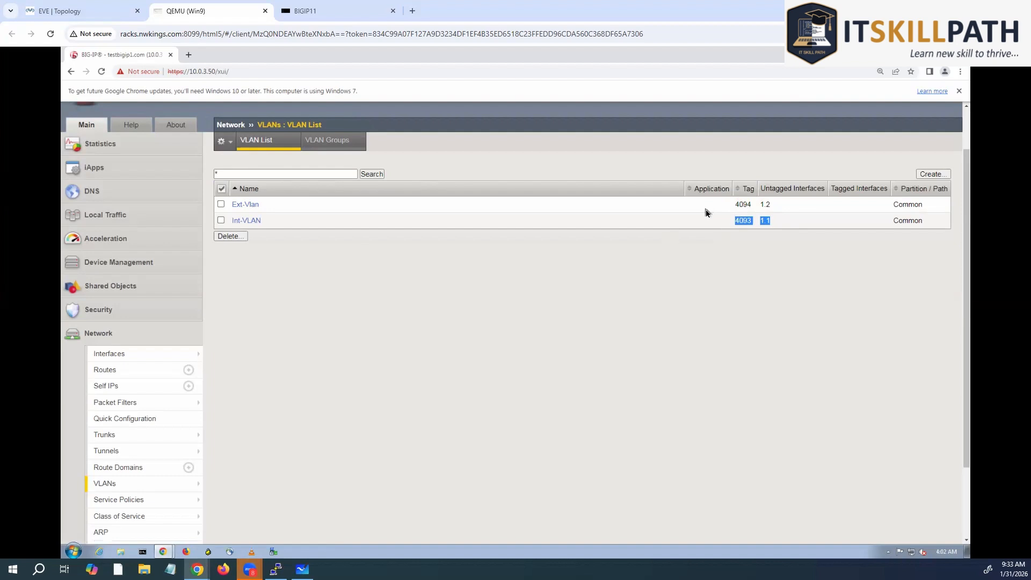
left_click(771, 216)
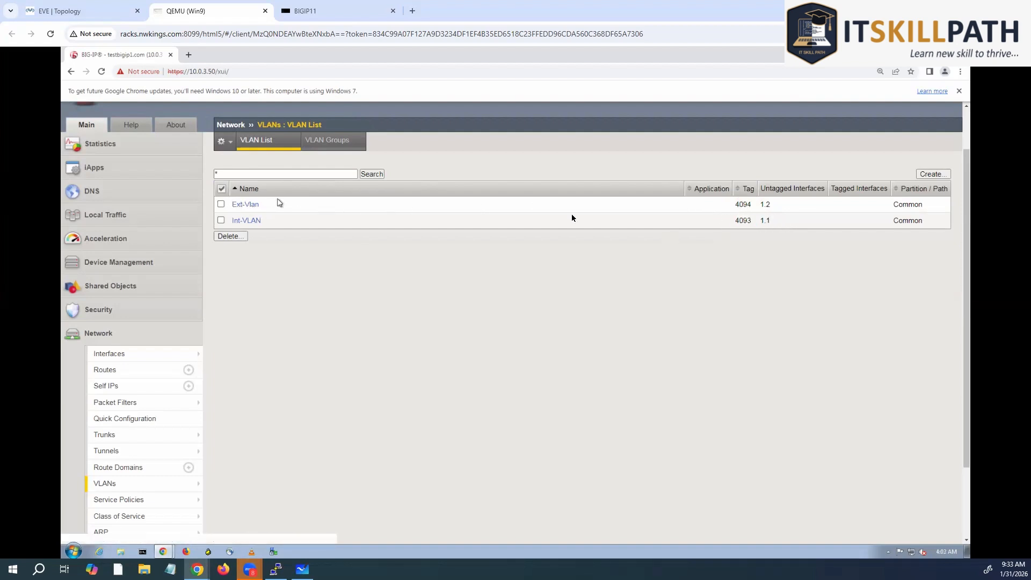
left_click_drag(776, 207, 714, 207)
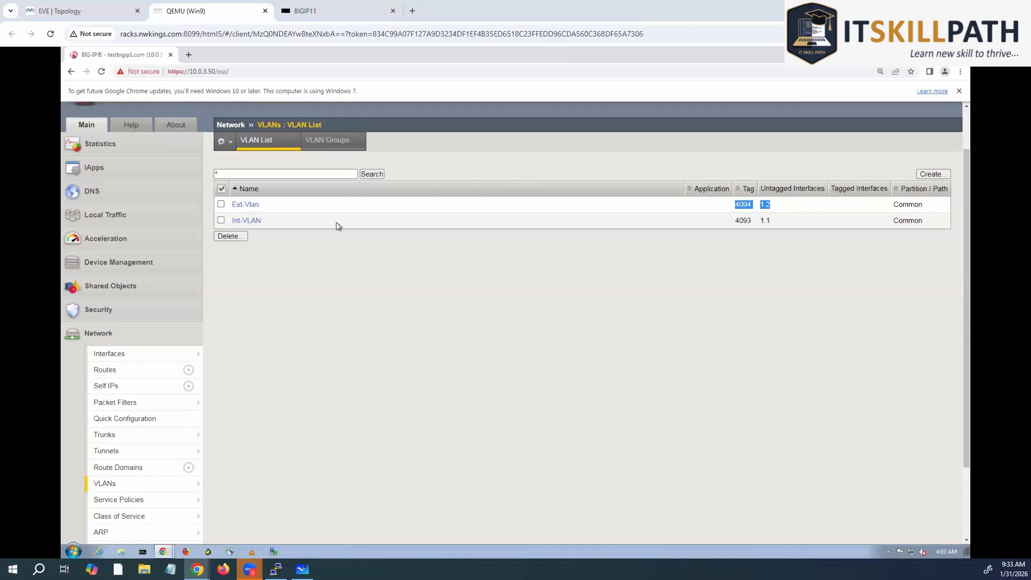
mouse_move(760, 212)
left_mouse_down()
mouse_move(785, 211)
mouse_move(785, 227)
left_mouse_up()
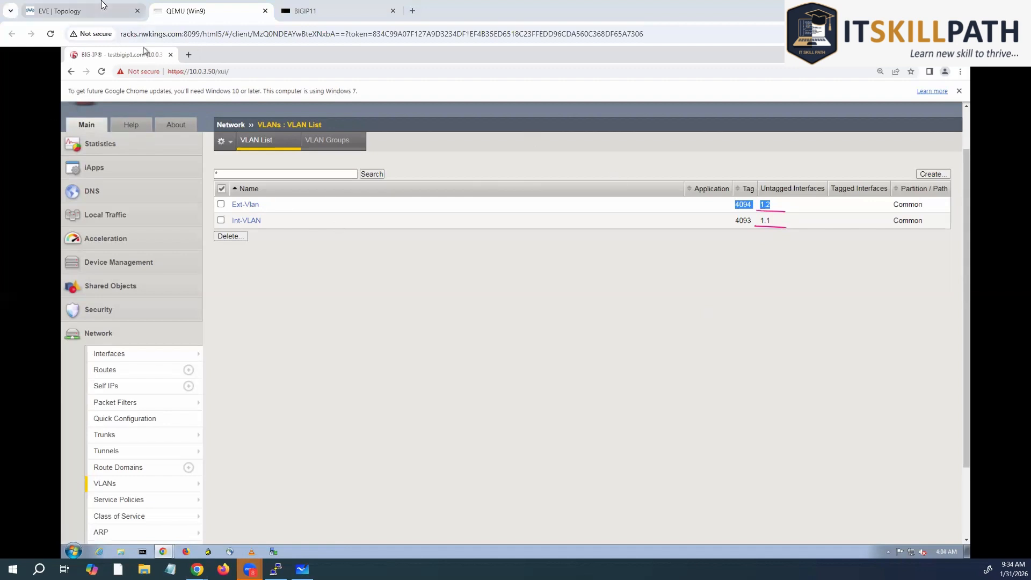
Open the interface list and examine interfaces 1.1, 1.2 and 1.3.
left_click(118, 352)
double_click(293, 262)
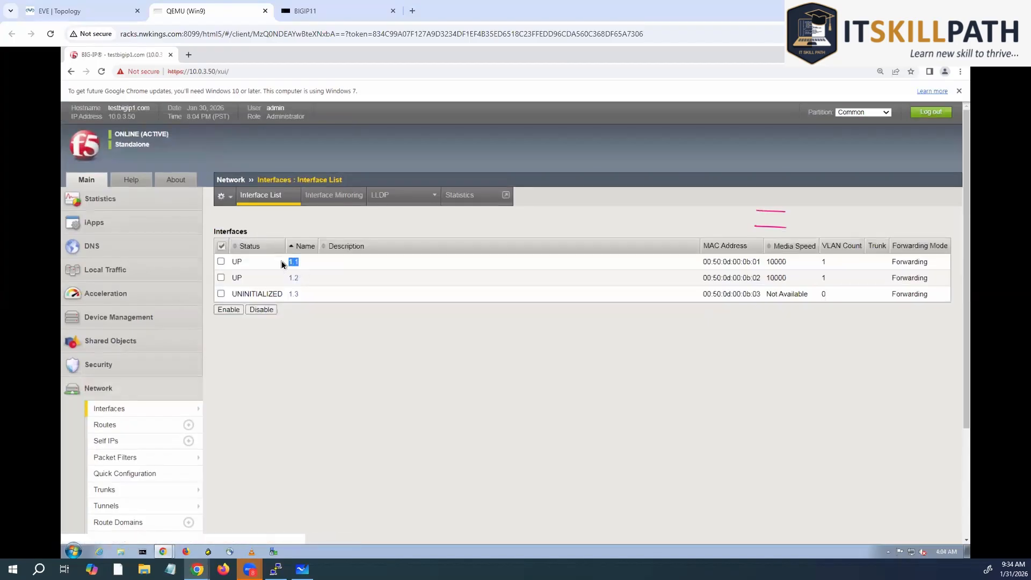
double_click(295, 278)
double_click(293, 294)
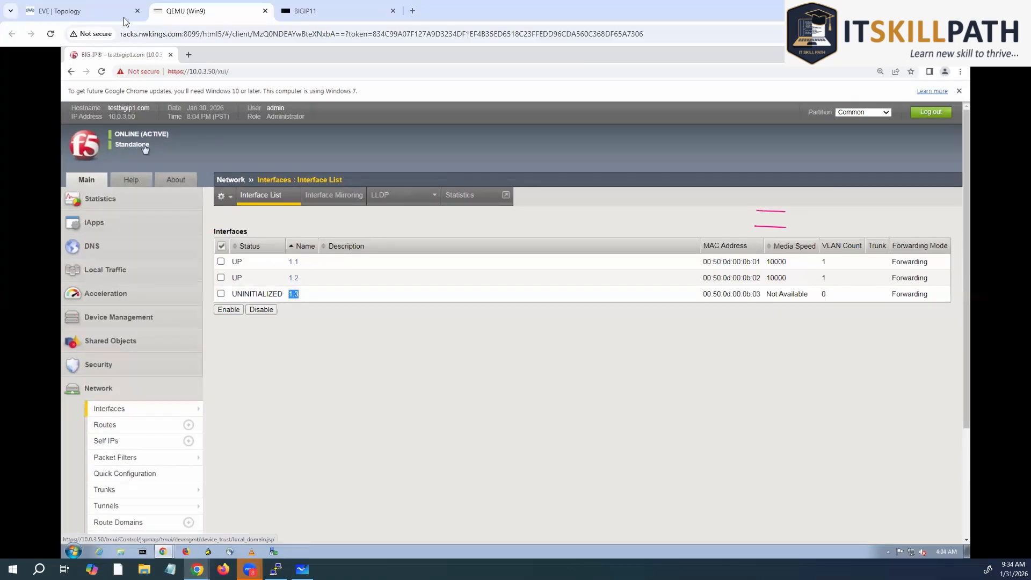
Review the lab topology's BIG-IP external and internal addressing.
left_click(95, 7)
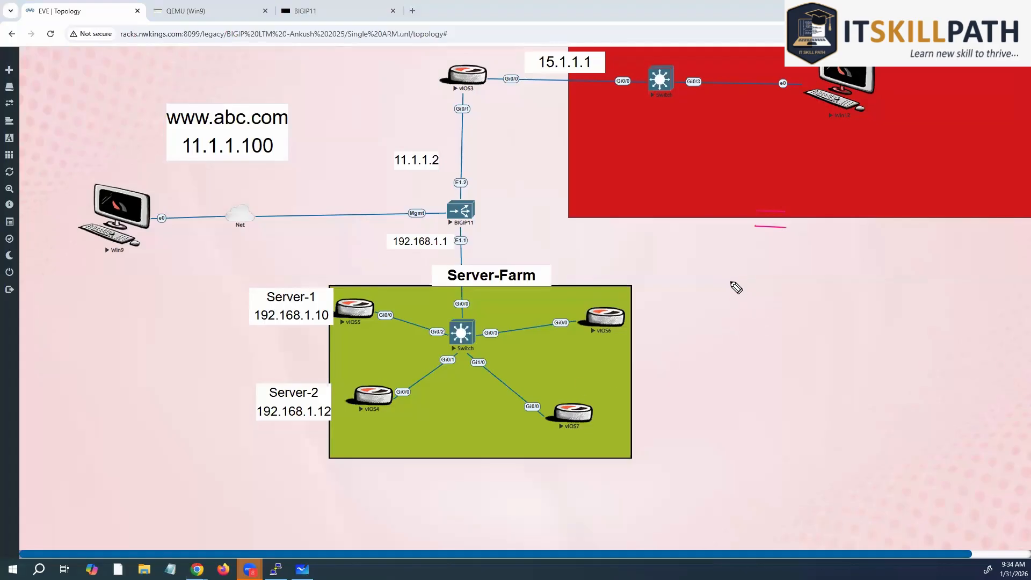
mouse_move(724, 280)
left_mouse_down()
mouse_move(708, 343)
mouse_move(744, 367)
mouse_move(808, 368)
left_mouse_up()
mouse_move(829, 331)
left_mouse_down()
mouse_move(849, 277)
mouse_move(725, 275)
mouse_move(758, 293)
left_mouse_up()
left_click_drag(838, 294, 849, 293)
left_click_drag(719, 316, 840, 313)
left_click_drag(712, 334, 836, 332)
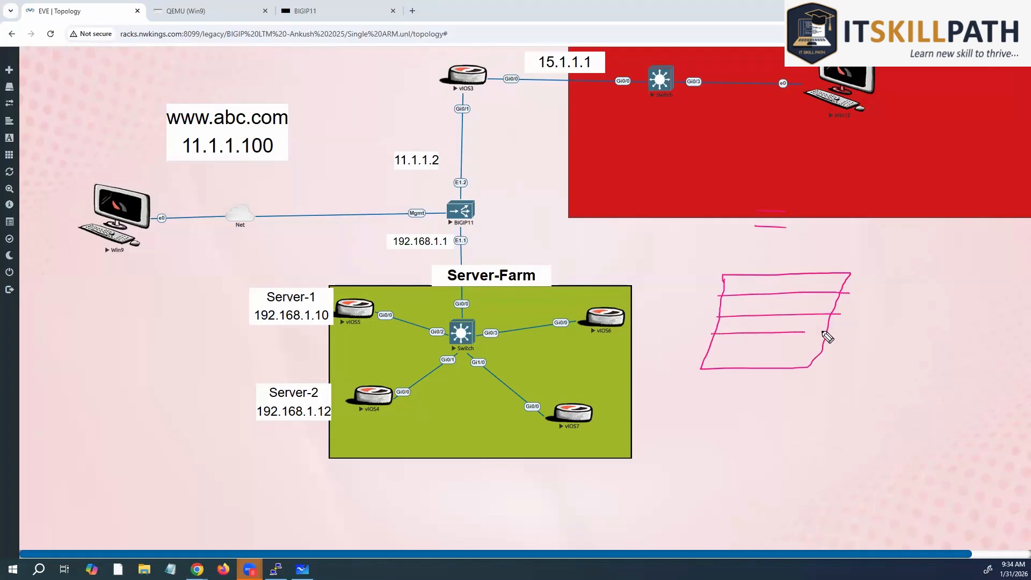
left_click_drag(711, 348, 717, 348)
left_click_drag(784, 351, 830, 348)
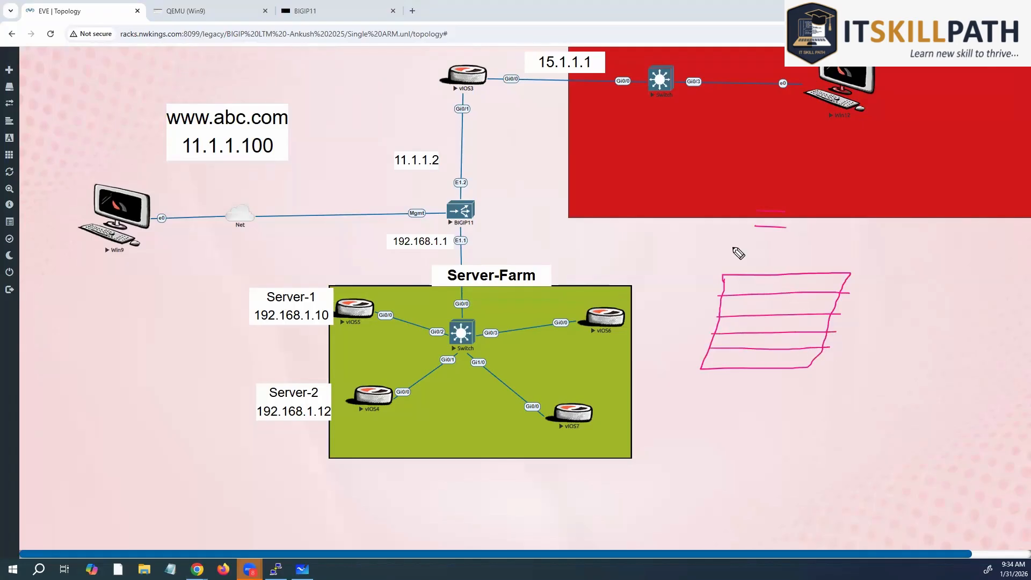
mouse_move(755, 277)
left_mouse_down()
mouse_move(752, 295)
mouse_move(816, 294)
left_mouse_up()
mouse_move(669, 277)
left_mouse_down()
mouse_move(682, 289)
mouse_move(669, 291)
mouse_move(740, 290)
left_mouse_up()
left_click(676, 280)
left_click(740, 283)
left_click_drag(765, 282, 846, 284)
left_click_drag(715, 280, 708, 341)
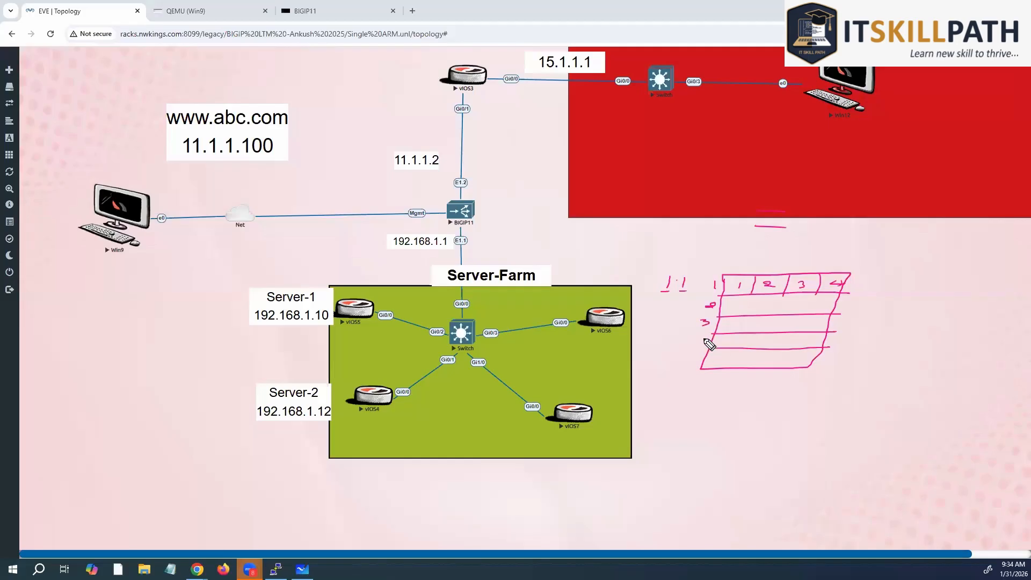
left_click_drag(660, 291, 803, 315)
left_click_drag(664, 309, 671, 314)
left_click(676, 313)
left_click_drag(680, 310, 680, 316)
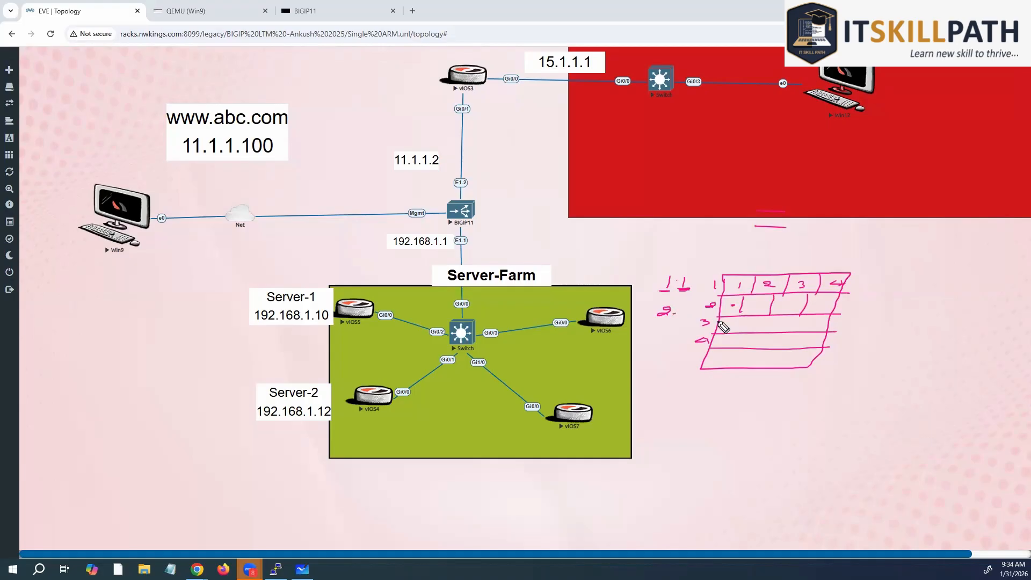
mouse_move(746, 316)
left_mouse_down()
mouse_move(740, 334)
mouse_move(769, 334)
left_mouse_up()
left_click(757, 325)
mouse_move(658, 326)
left_mouse_down()
mouse_move(666, 331)
mouse_move(657, 335)
mouse_move(694, 334)
left_mouse_up()
left_click(669, 333)
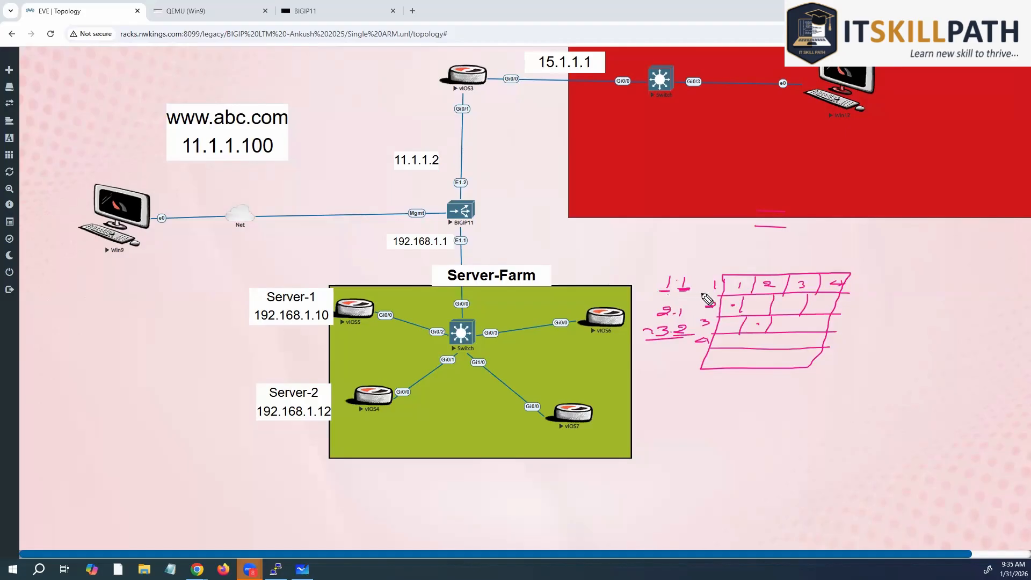
left_click_drag(498, 198, 438, 194)
mouse_move(438, 235)
left_mouse_down()
mouse_move(510, 207)
mouse_move(539, 221)
left_mouse_up()
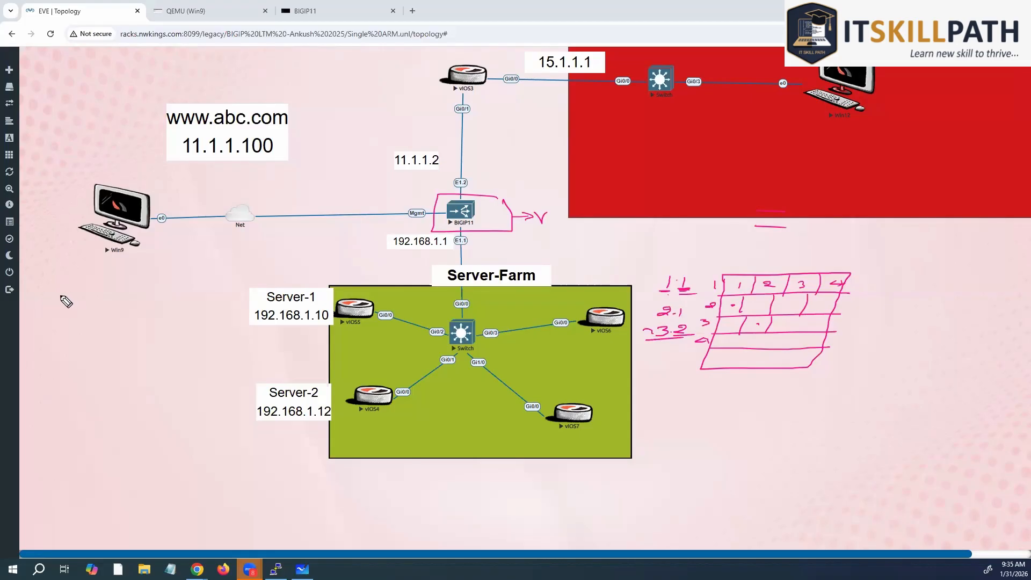
mouse_move(59, 293)
left_mouse_down()
mouse_move(46, 363)
mouse_move(58, 376)
mouse_move(161, 373)
mouse_move(177, 328)
mouse_move(154, 281)
mouse_move(60, 288)
mouse_move(154, 301)
left_mouse_up()
left_click_drag(42, 324, 170, 322)
left_click_drag(64, 344, 150, 342)
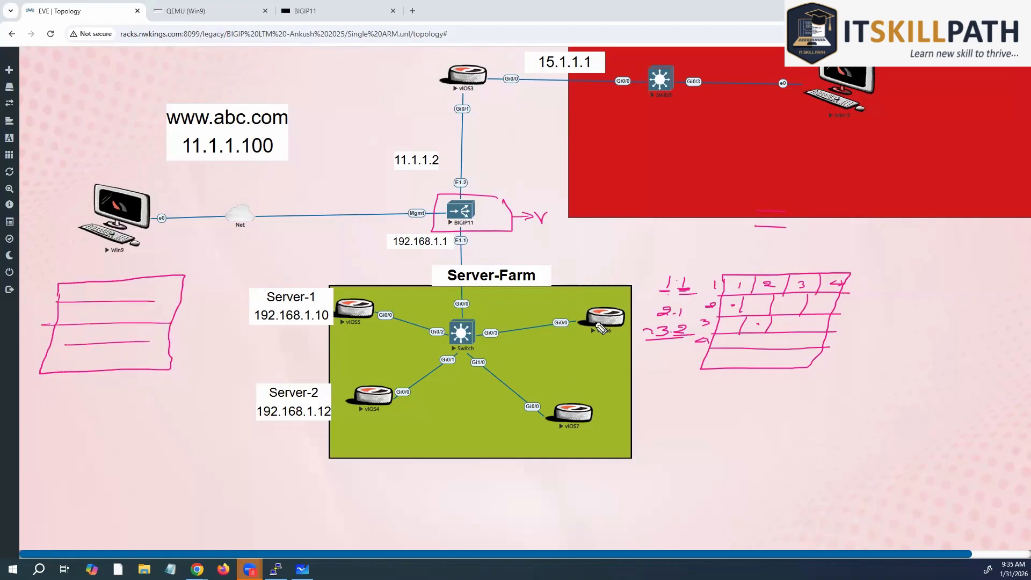
left_click_drag(654, 297, 719, 298)
mouse_move(637, 261)
left_mouse_down()
mouse_move(706, 267)
mouse_move(645, 314)
left_mouse_up()
key("Escape")
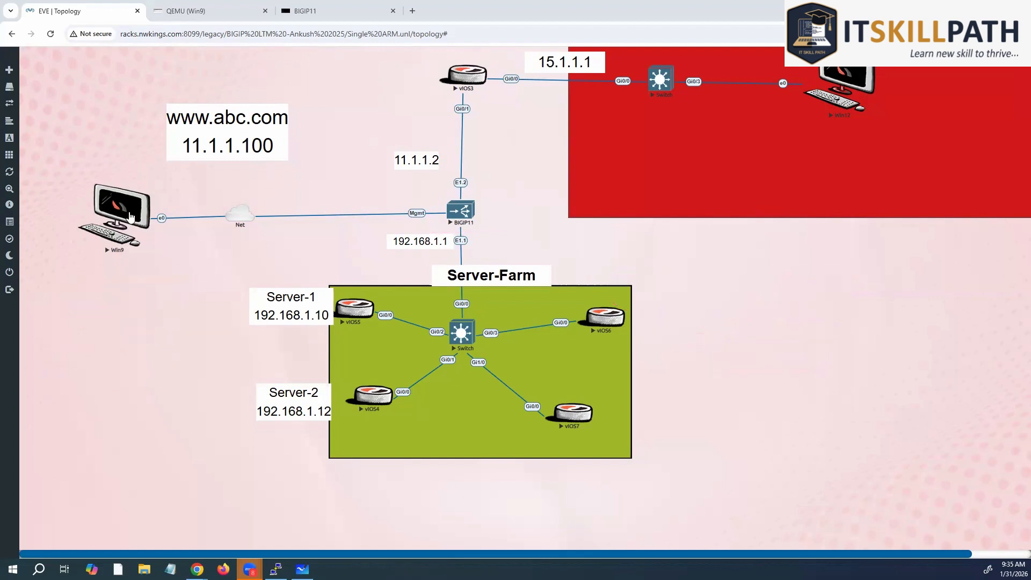
Create a self IP named EXT-IP with address 11.1.1.2 and netmask 255.255.255.0 on Ext-Vlan.
left_click(129, 216)
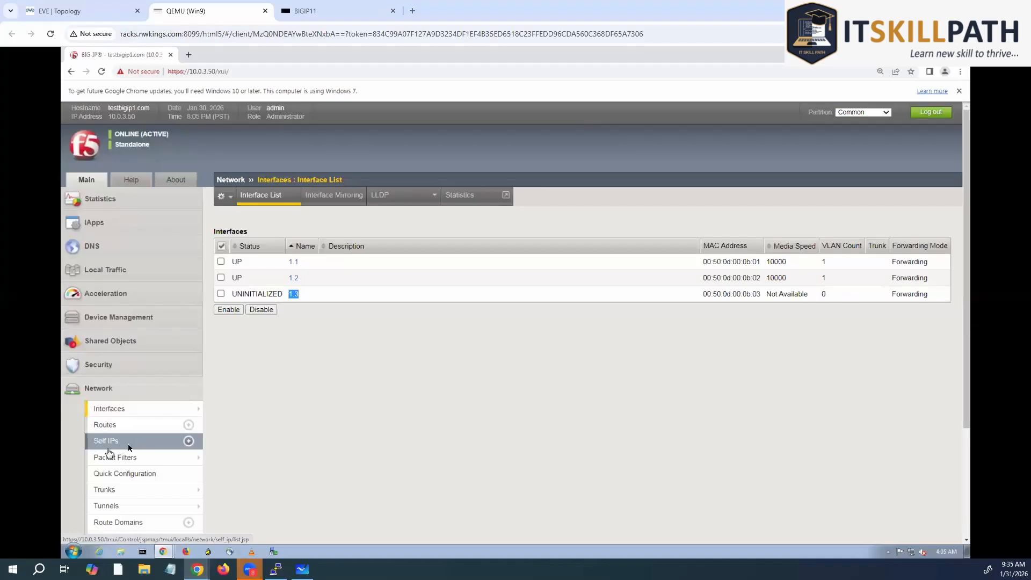
mouse_move(123, 465)
left_click(121, 442)
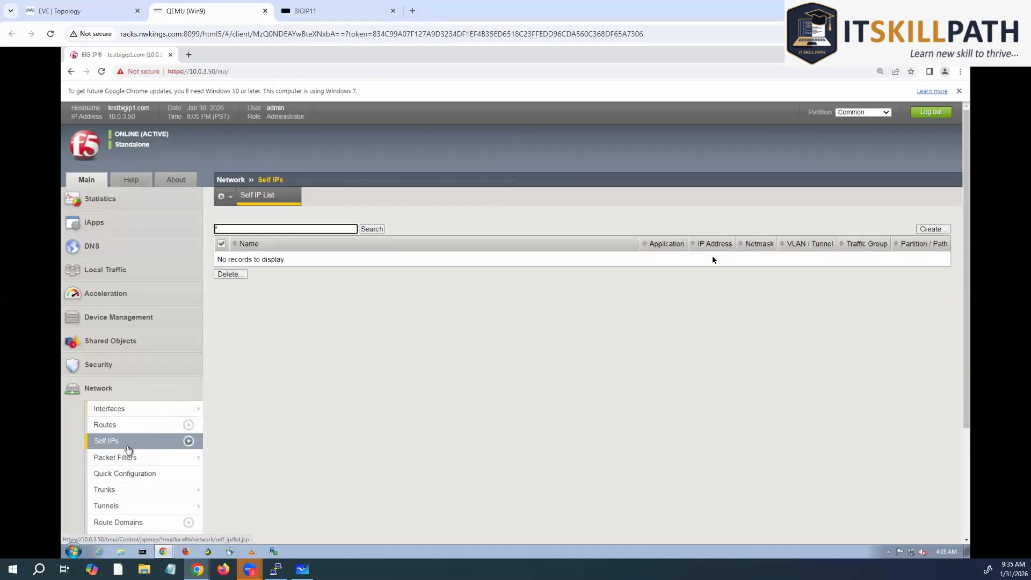
left_click(933, 229)
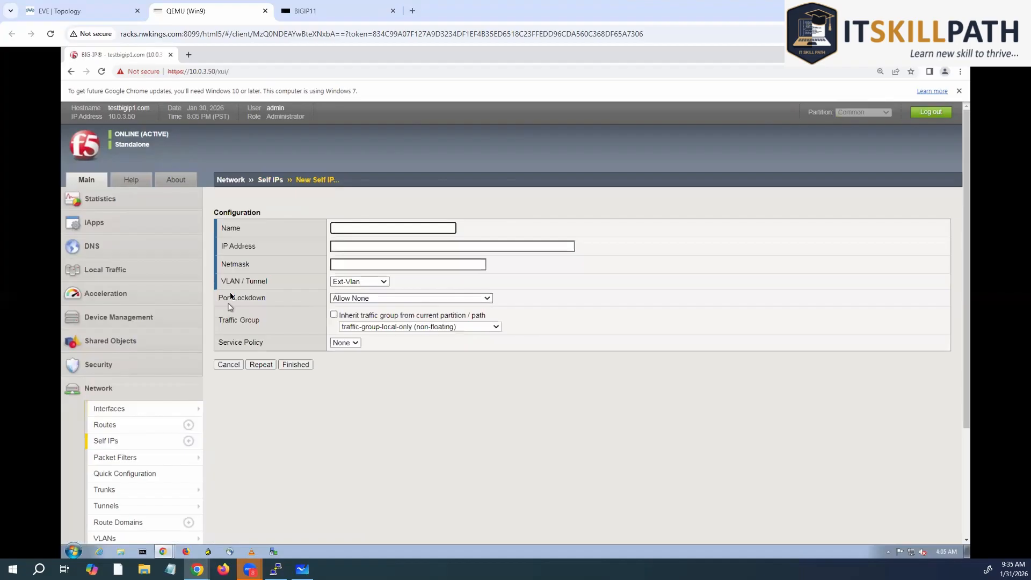
left_click_drag(226, 281, 265, 281)
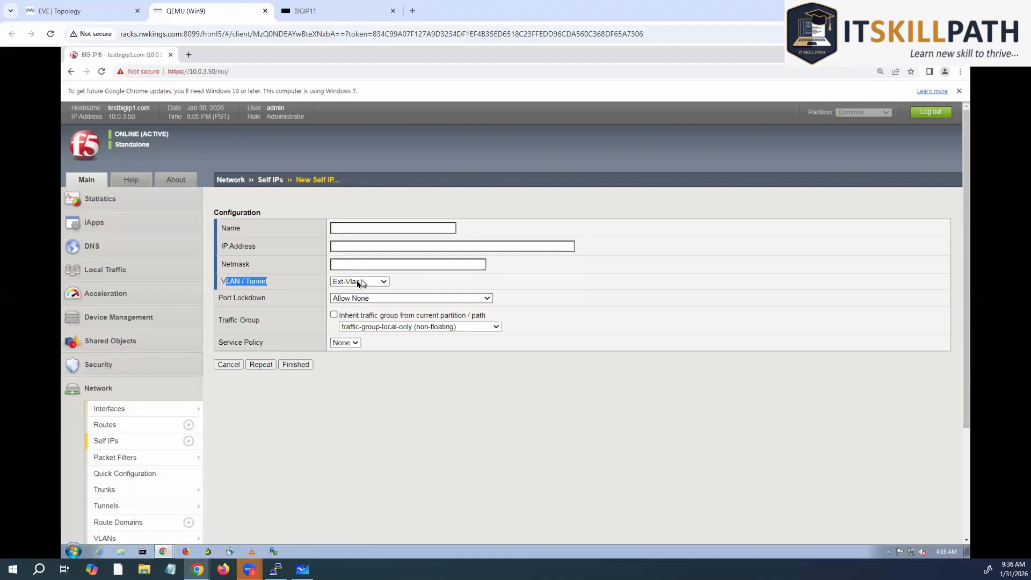
left_click(92, 6)
left_click(201, 6)
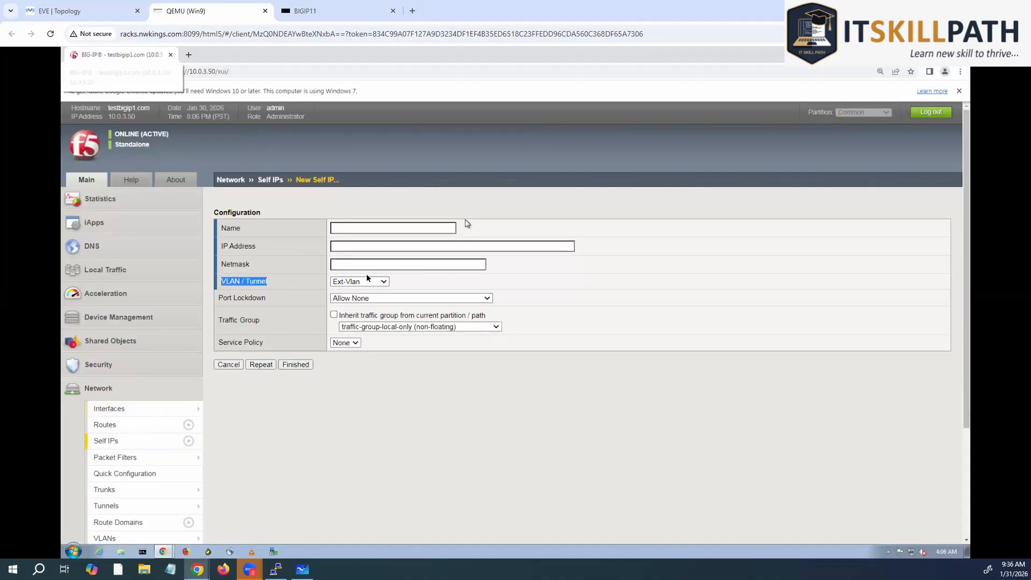
left_click(364, 282)
left_click(365, 285)
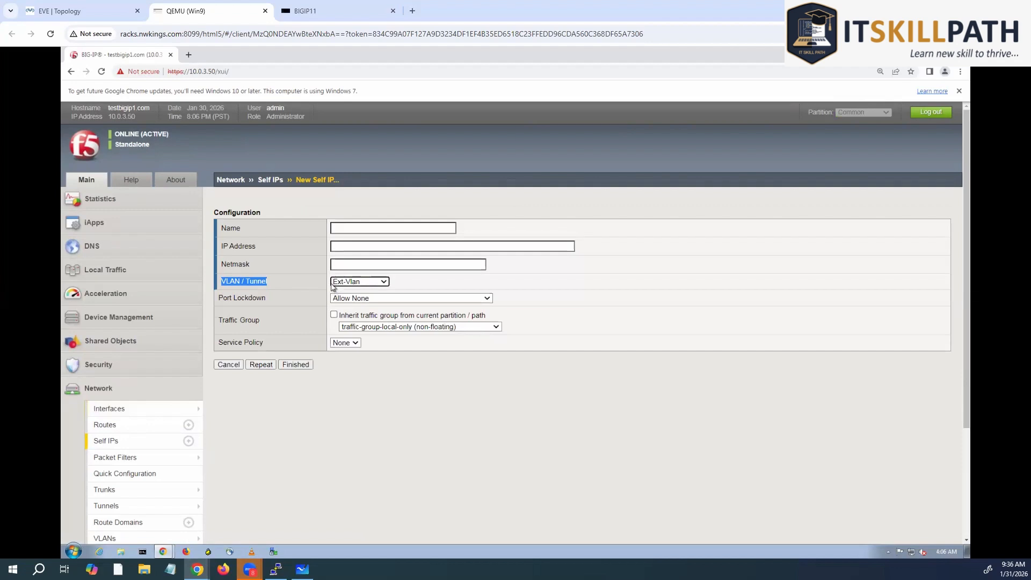
left_click_drag(382, 281, 435, 289)
left_click(420, 290)
mouse_move(442, 276)
left_mouse_down()
mouse_move(438, 291)
mouse_move(455, 293)
mouse_move(410, 298)
left_mouse_up()
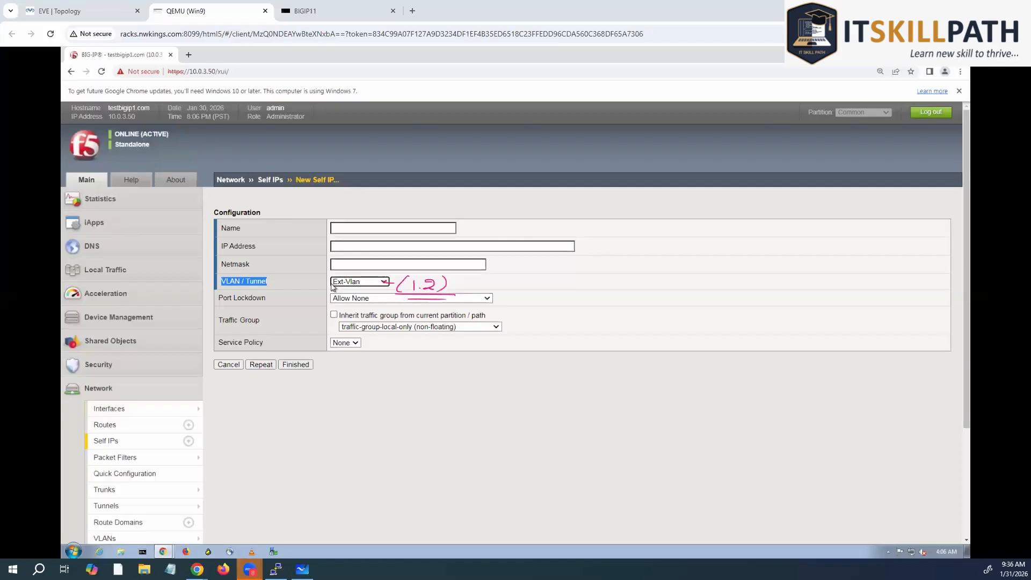
left_click(367, 229)
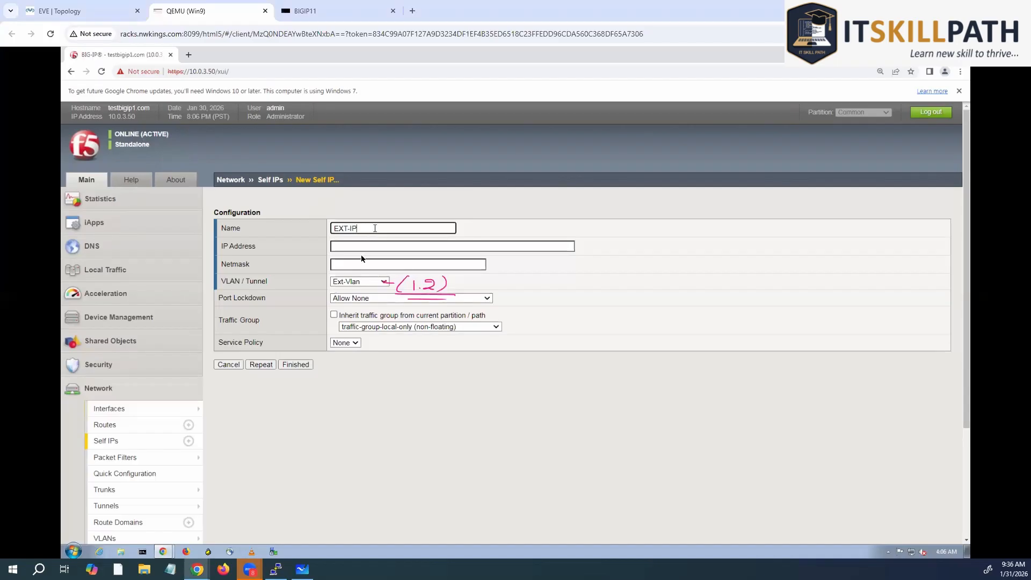
left_click(81, 11)
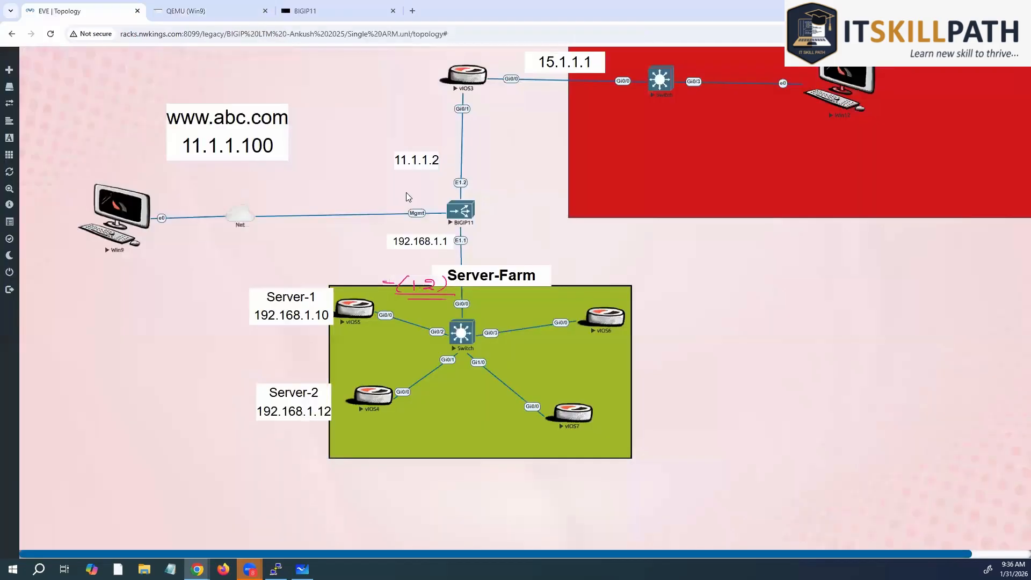
left_click(179, 11)
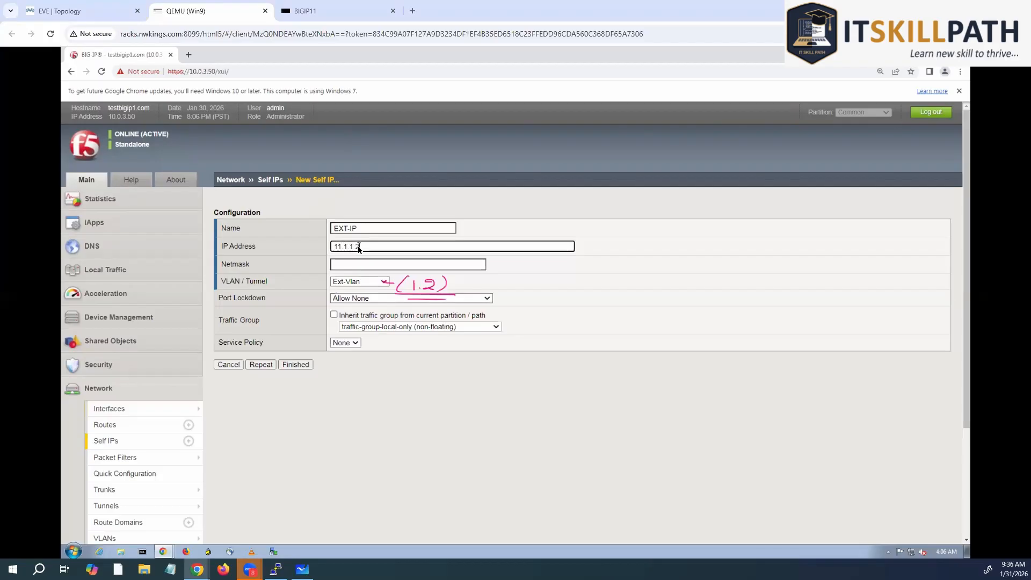
left_click(368, 267)
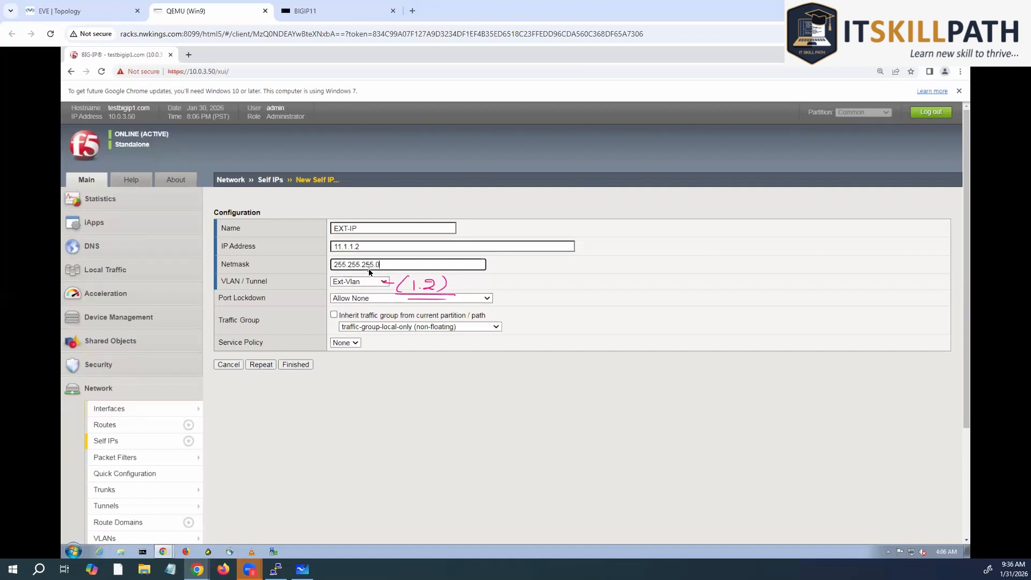
left_click(67, 308)
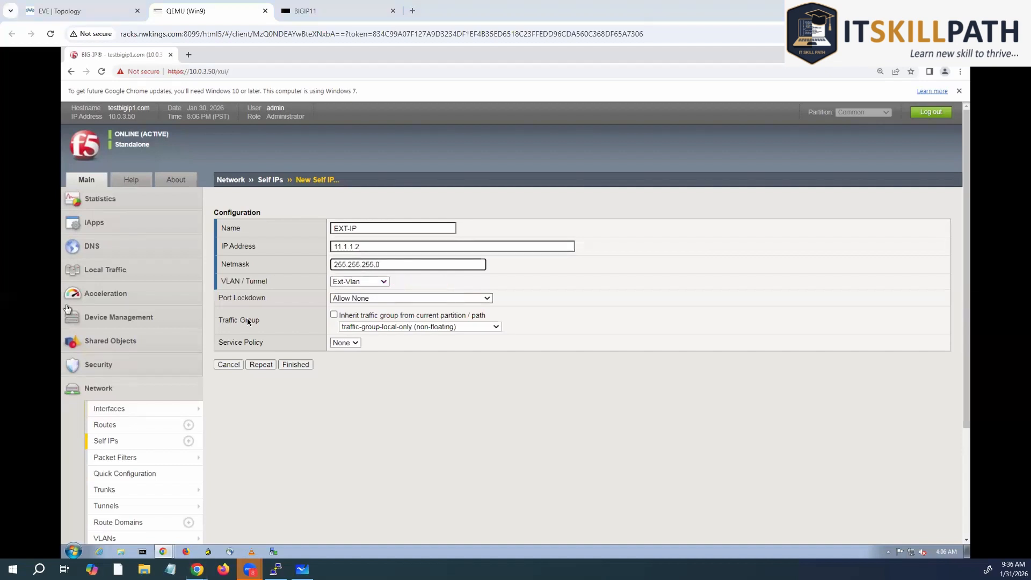
left_click_drag(220, 301, 270, 300)
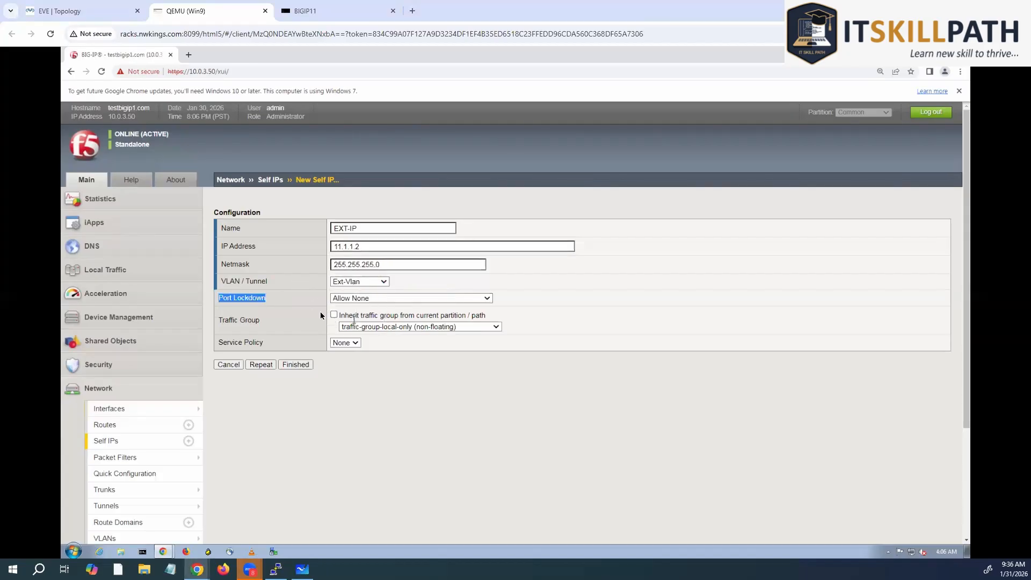
left_click(301, 344)
left_click(296, 364)
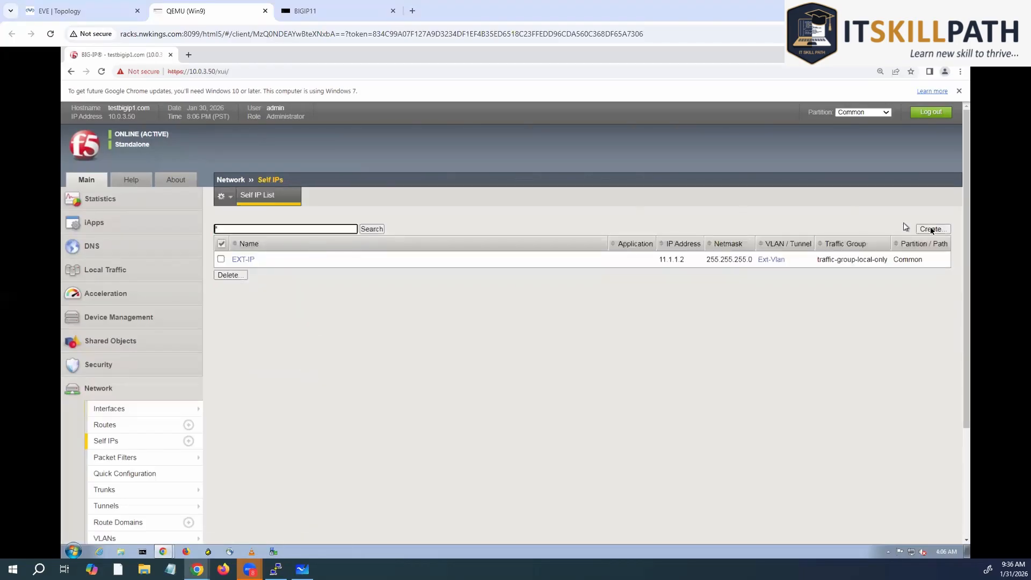
Create a self IP named Int-IP with address 192.168.1.1, netmask 255.255.255.0 and port lockdown Allow All.
left_click(931, 229)
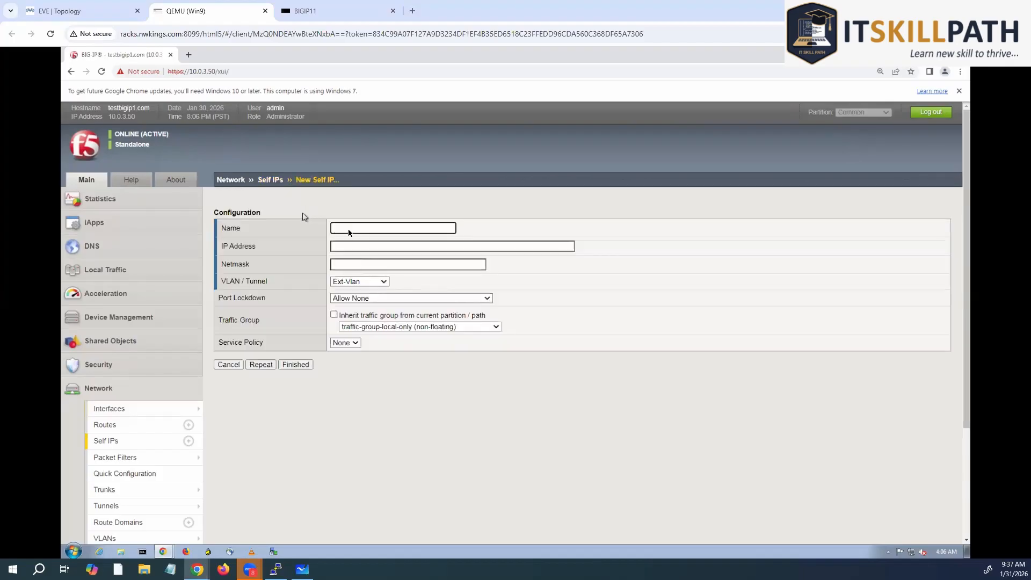
left_click(349, 229)
key("BackSpace")
left_click(382, 298)
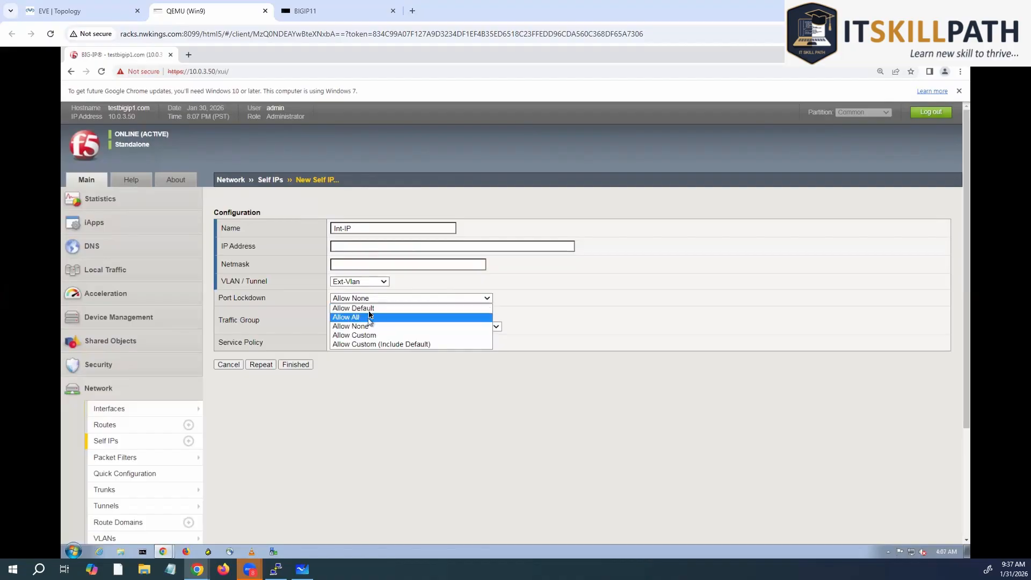
left_click(371, 317)
left_click(366, 249)
left_click(81, 11)
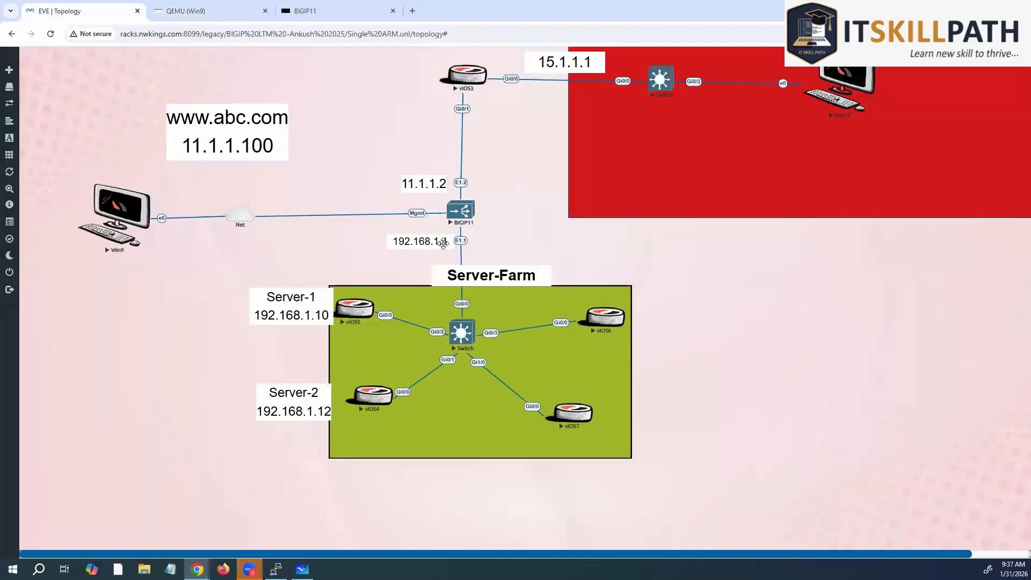
left_click(204, 8)
left_click(381, 246)
type("192.168.1.1")
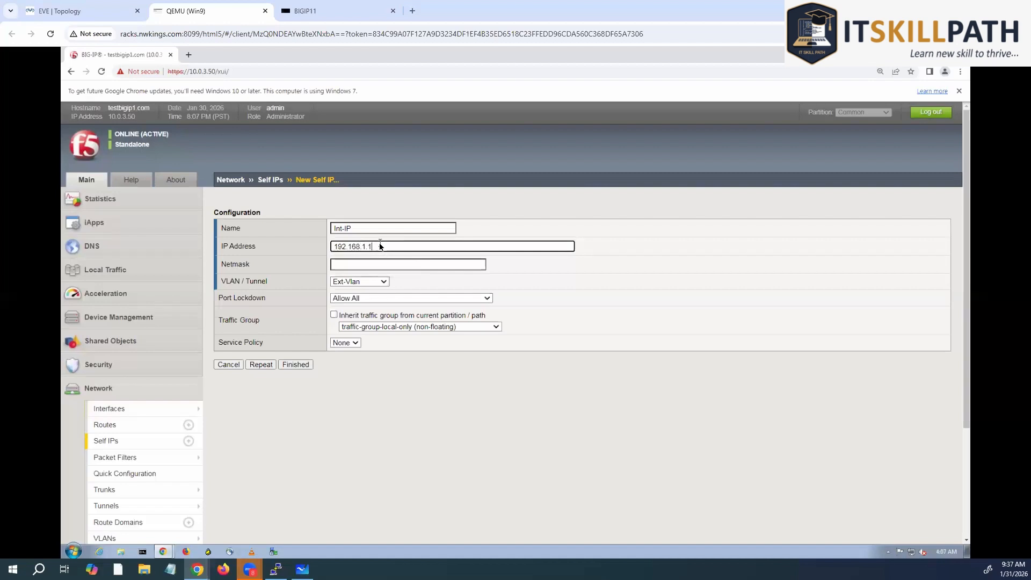
left_click(361, 264)
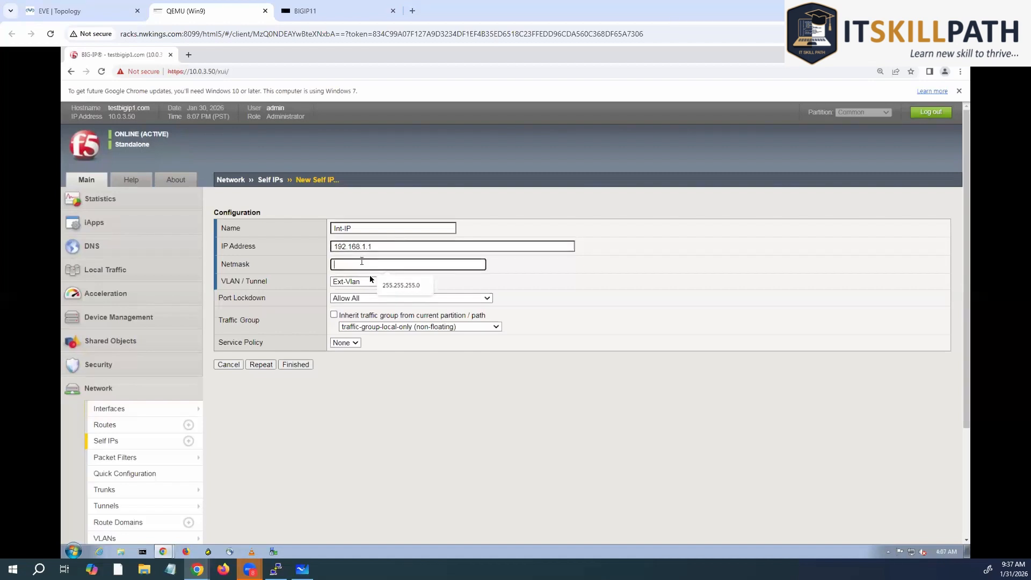
left_click(388, 286)
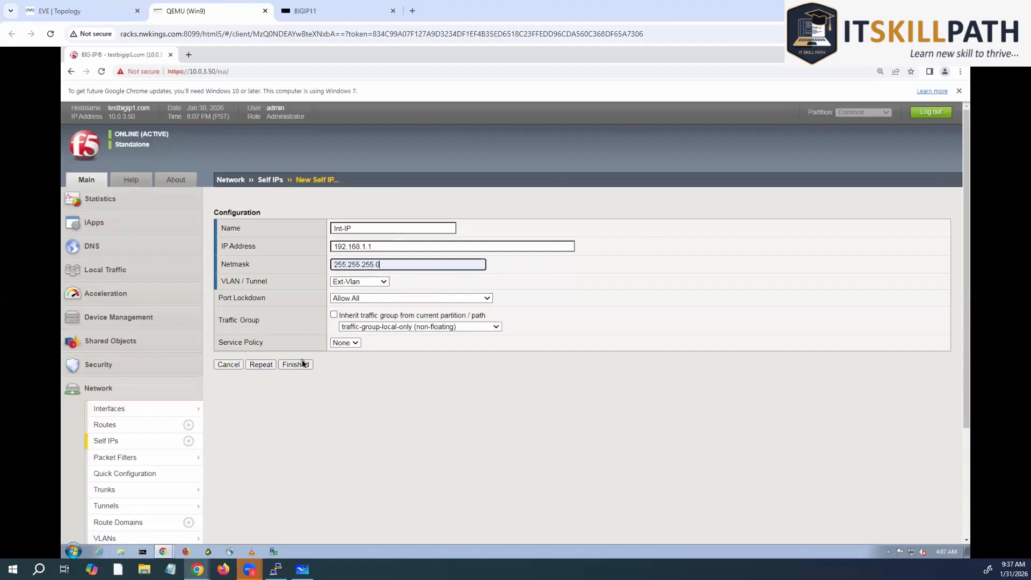
left_click(296, 364)
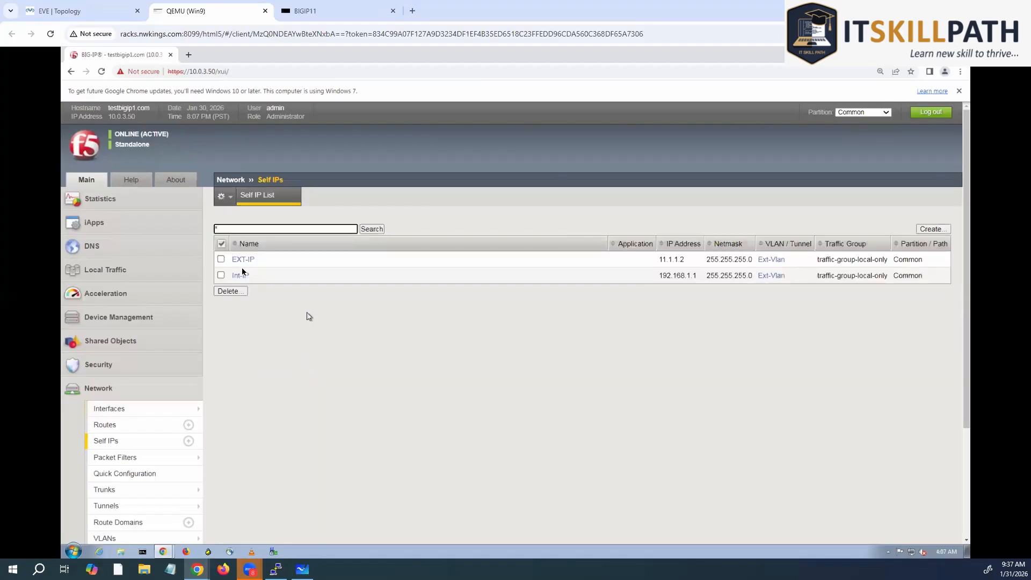
Open the Ext-Vlan properties from the self IP list.
left_click(117, 5)
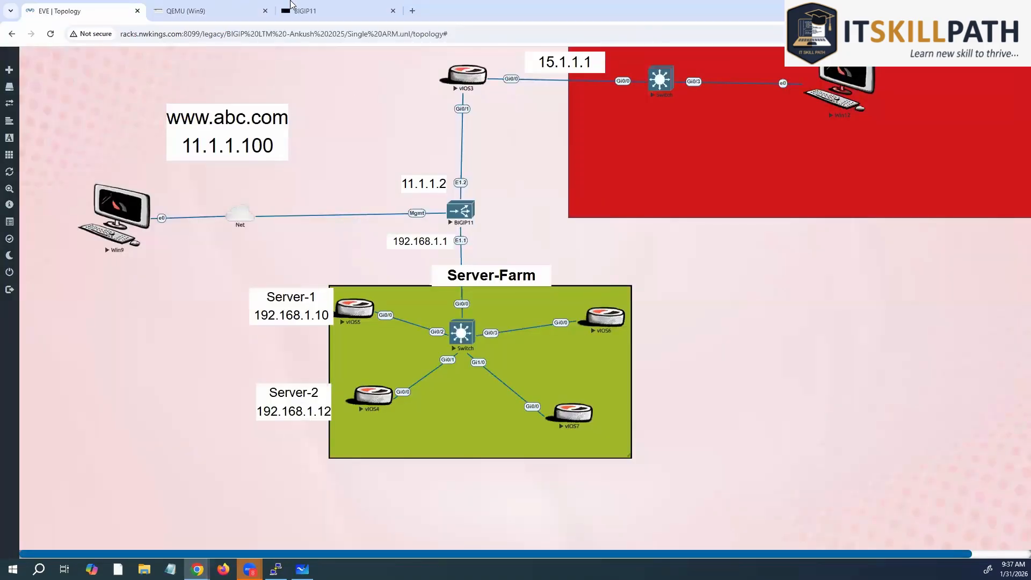
left_click(211, 6)
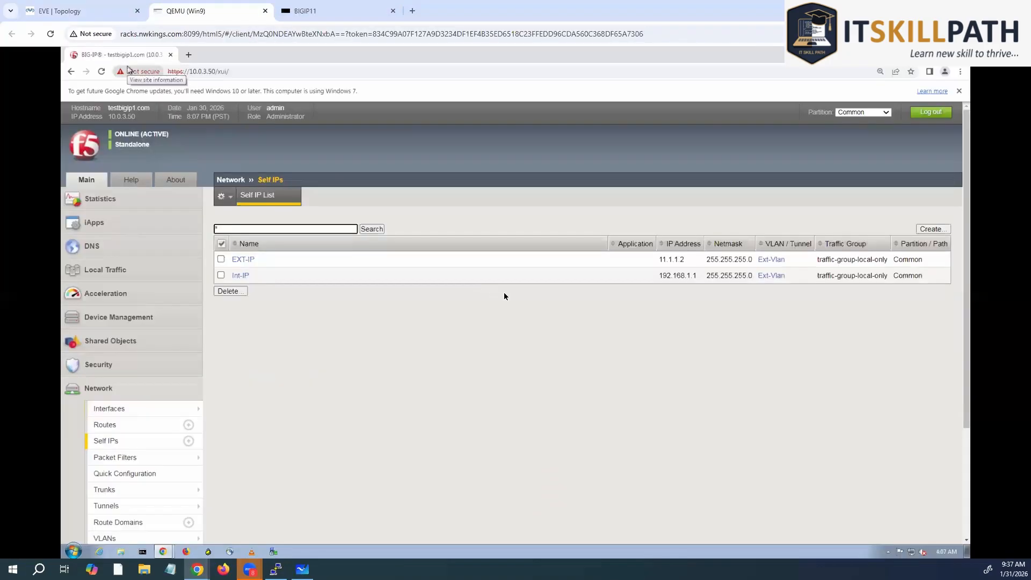
left_click(768, 260)
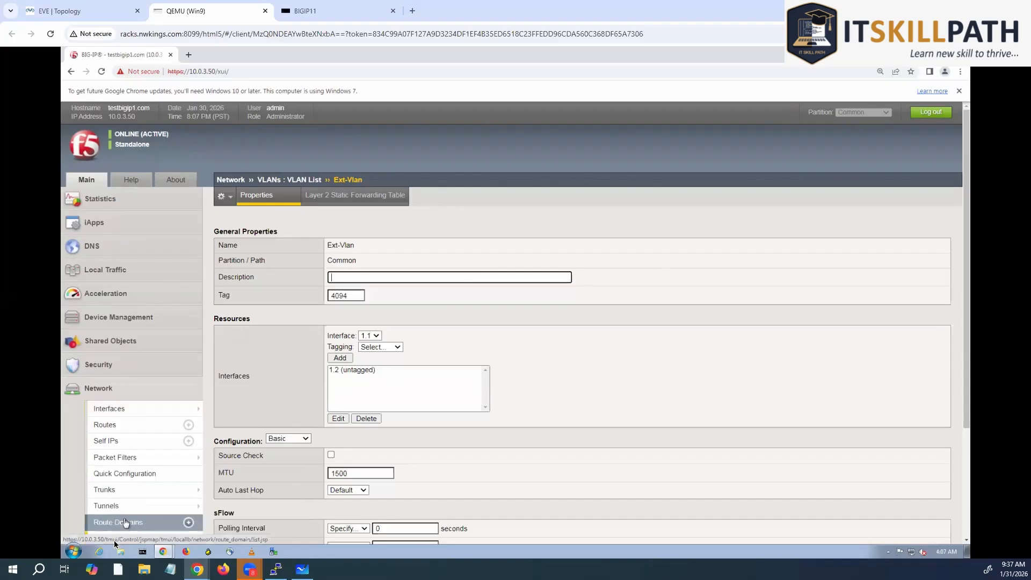
left_click(299, 568)
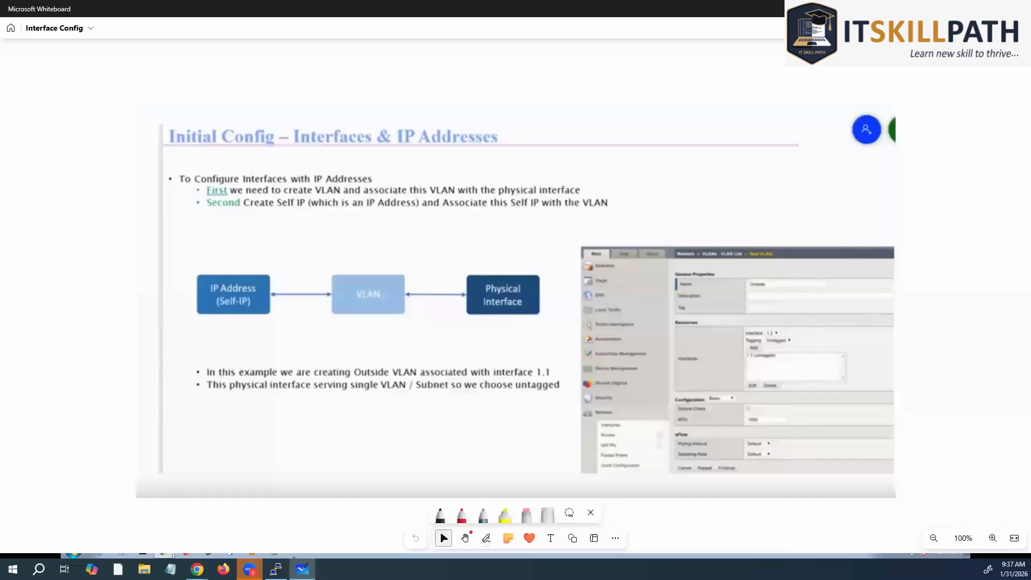
mouse_move(487, 313)
left_mouse_down()
mouse_move(448, 333)
mouse_move(366, 312)
mouse_move(216, 320)
left_mouse_up()
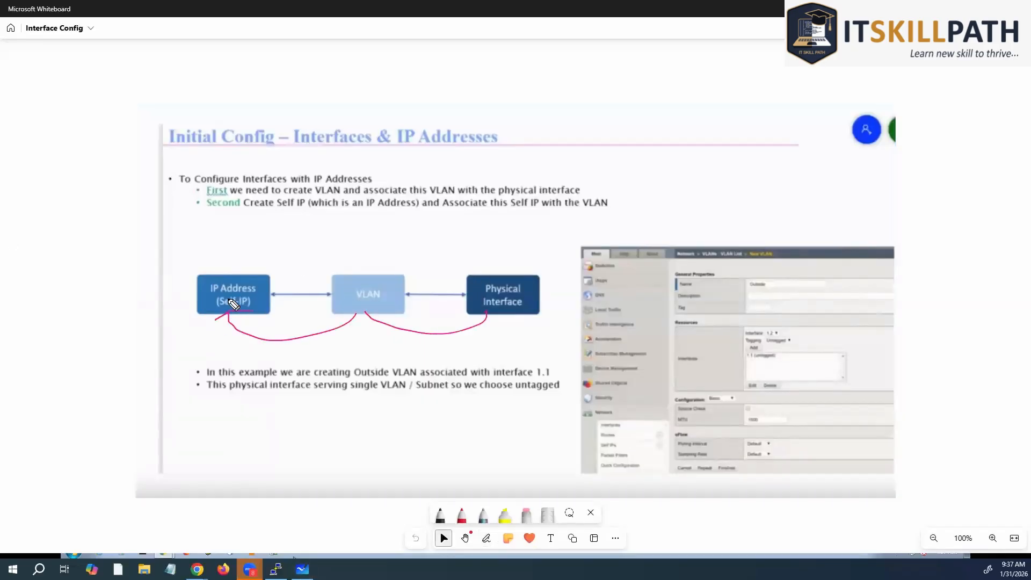
mouse_move(251, 277)
left_mouse_down()
mouse_move(206, 310)
mouse_move(284, 261)
mouse_move(228, 262)
left_mouse_up()
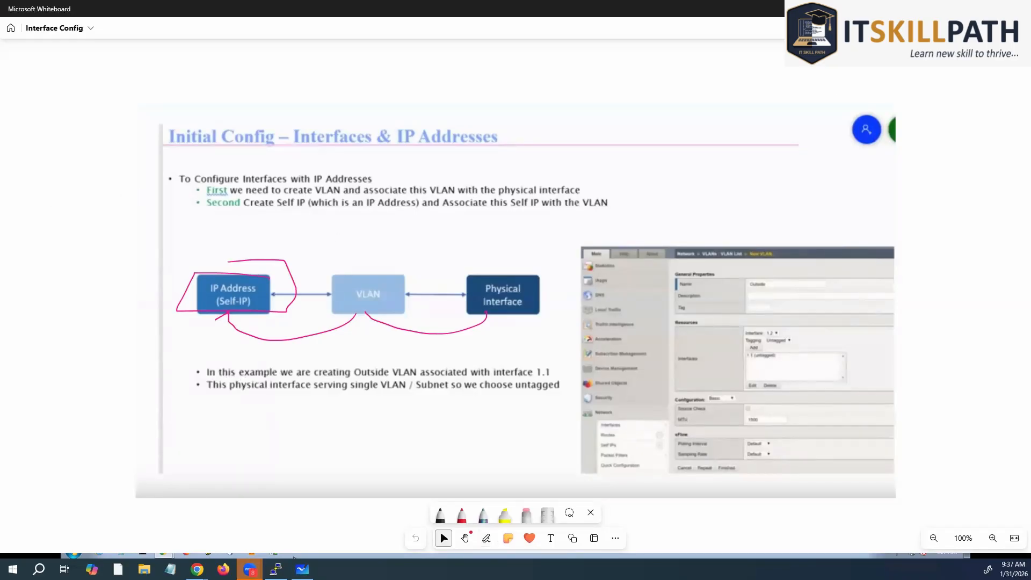
key("alt+Tab")
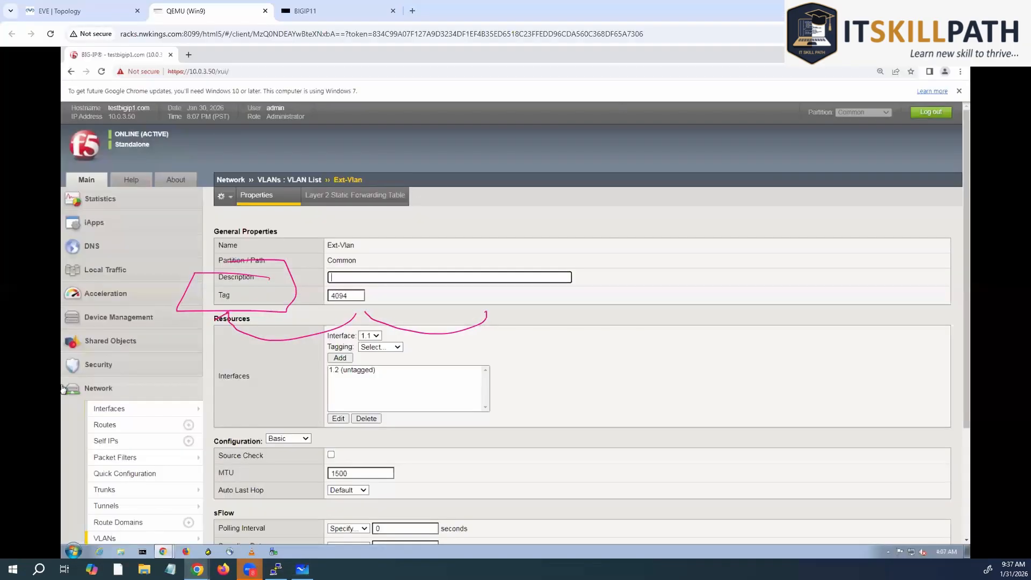
Open the Local Traffic virtual server list.
left_click(110, 272)
left_click(121, 310)
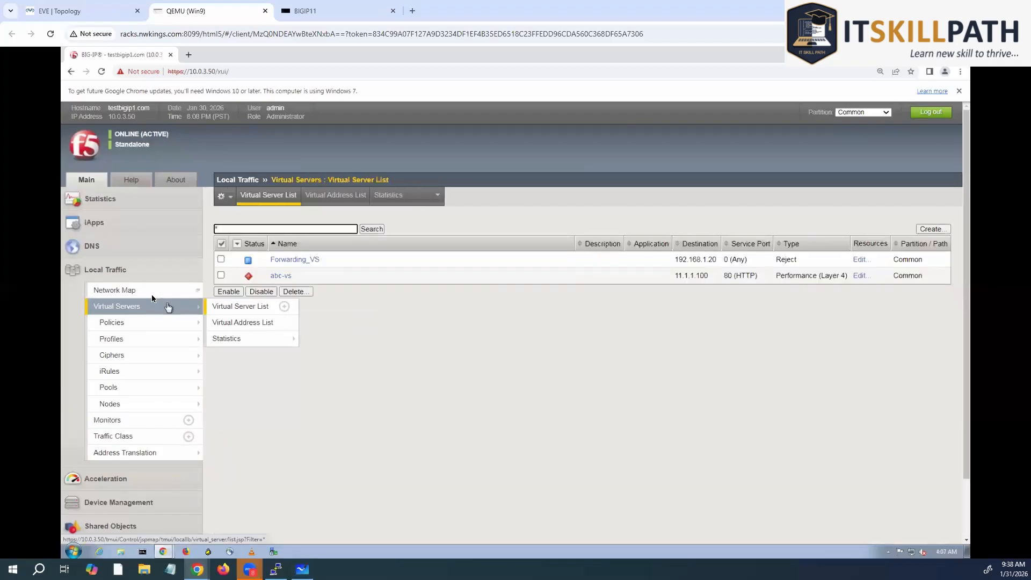
Open the Server-Farm switch console, enter privileged mode and check its interfaces and VLANs with show ip int br and show vlan.
left_click(59, 10)
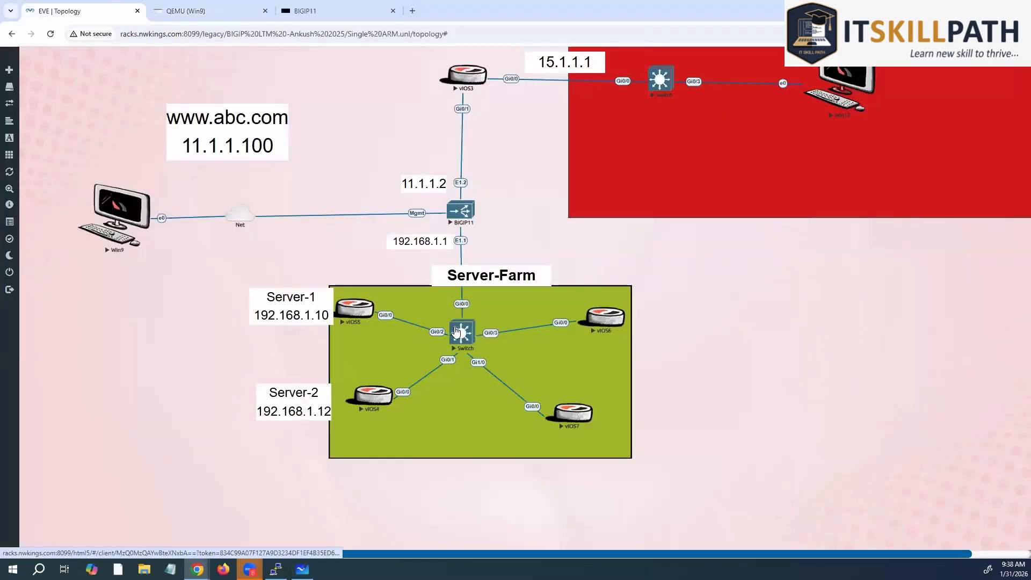
left_click(455, 331)
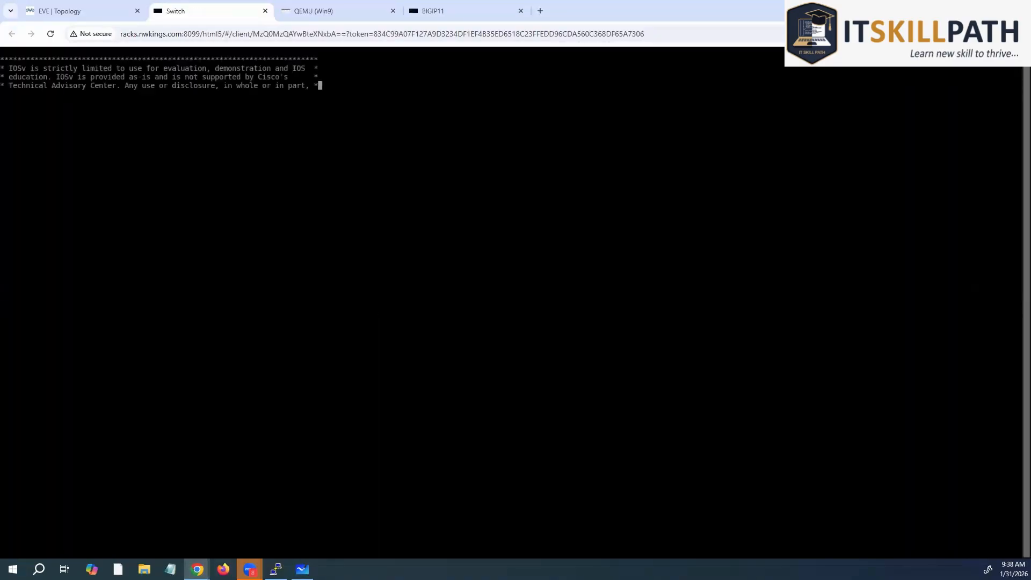
key("Return")
key("Return")
type("en")
key("Return")
key("Return")
key("Return")
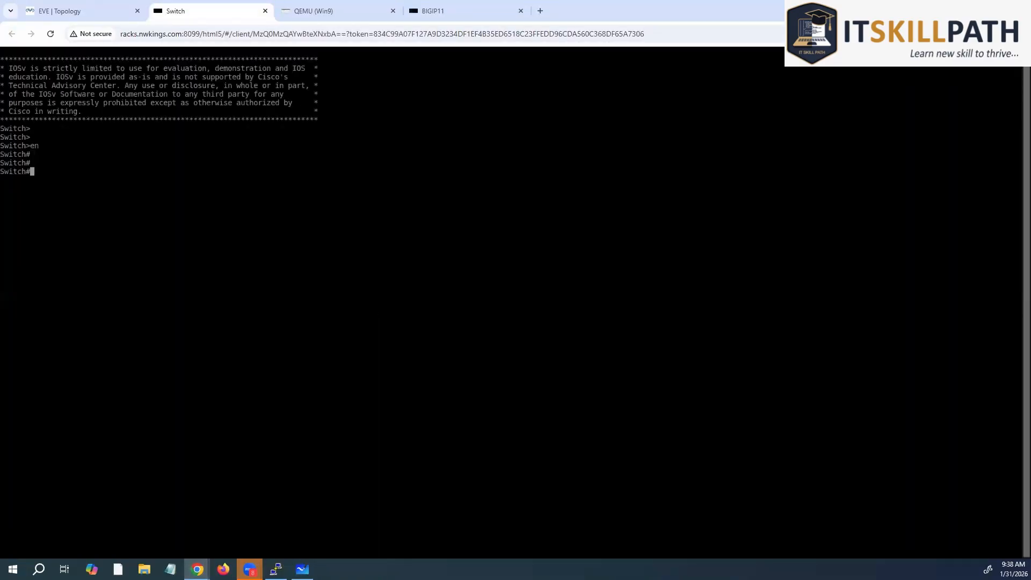
type("sh ip int br")
key("Return")
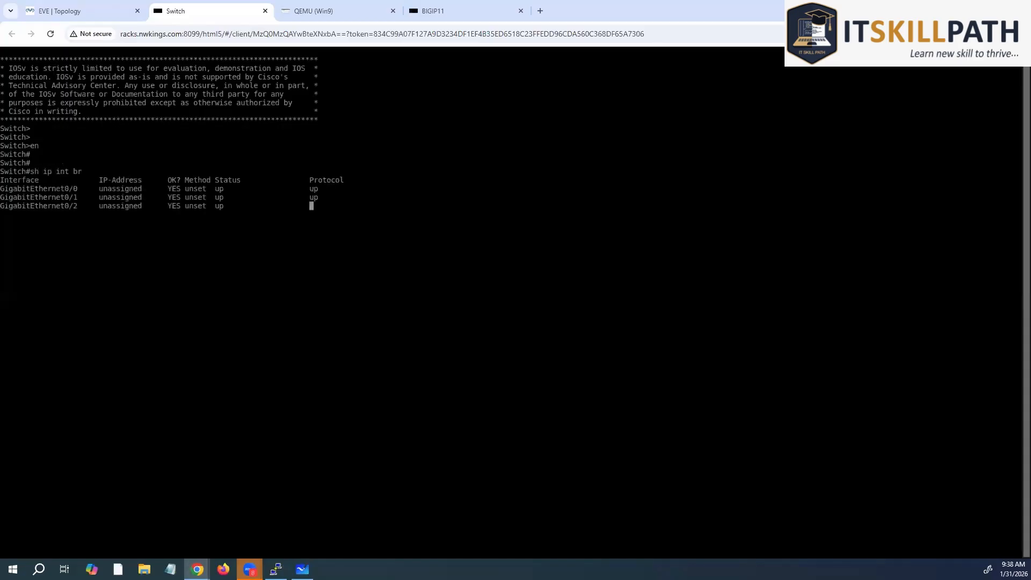
key("Return")
key("Return")
key("Return")
type("show vlan")
key("Return")
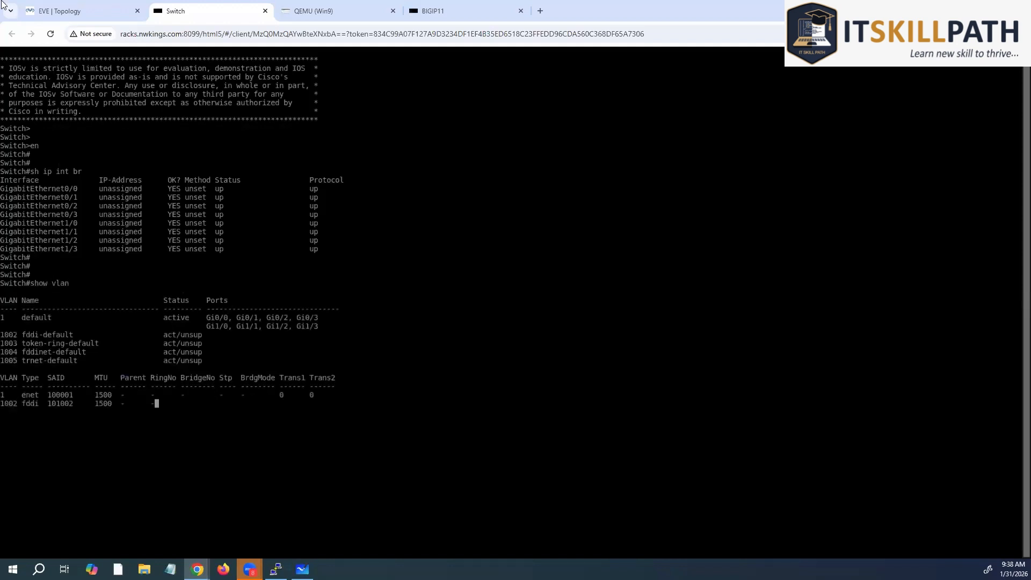
left_click(81, 11)
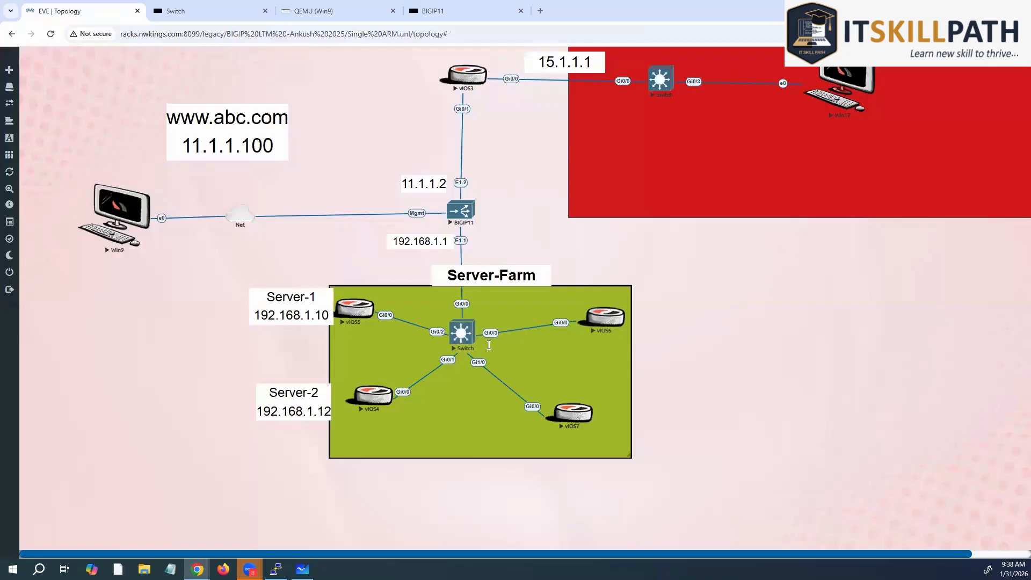
left_click(206, 10)
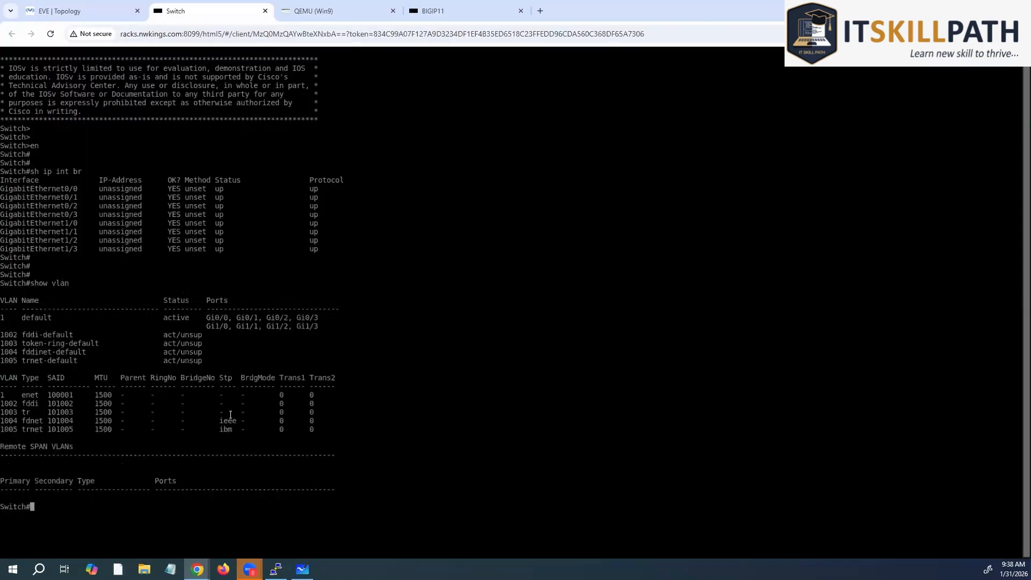
left_click(89, 11)
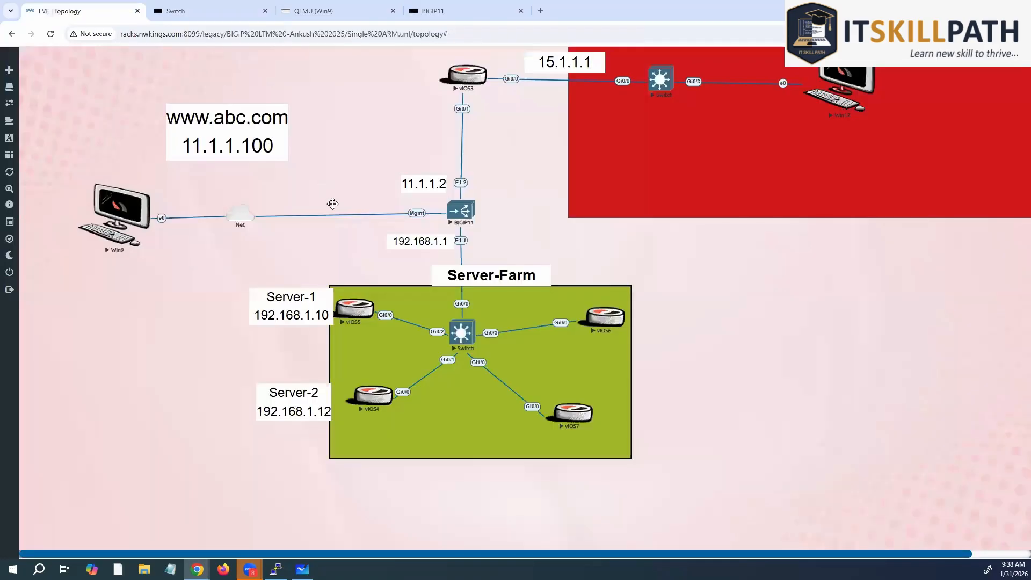
left_click(338, 10)
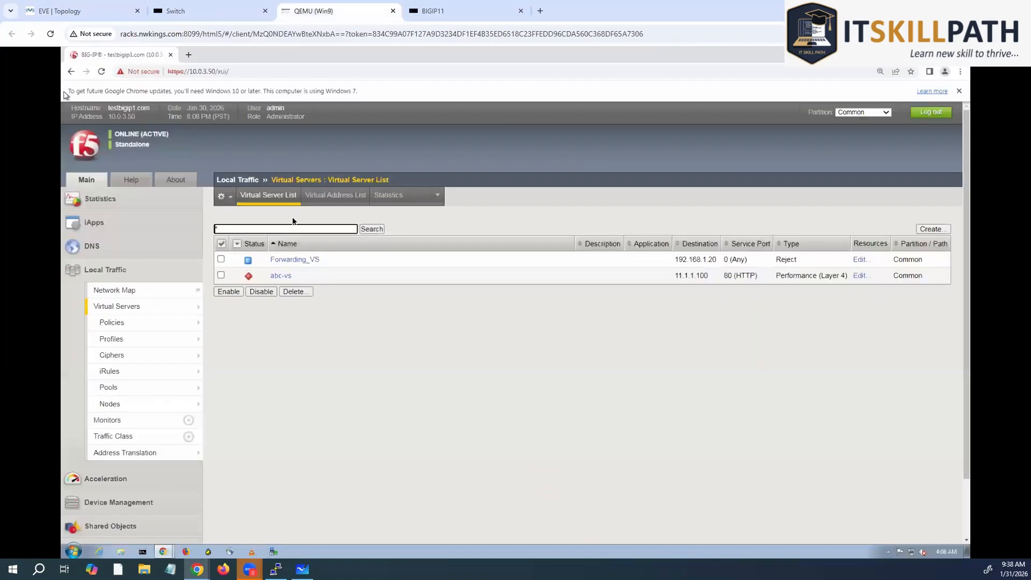
Remove the 192.168.1.10:8080 member from the abc-pool pool.
mouse_move(149, 312)
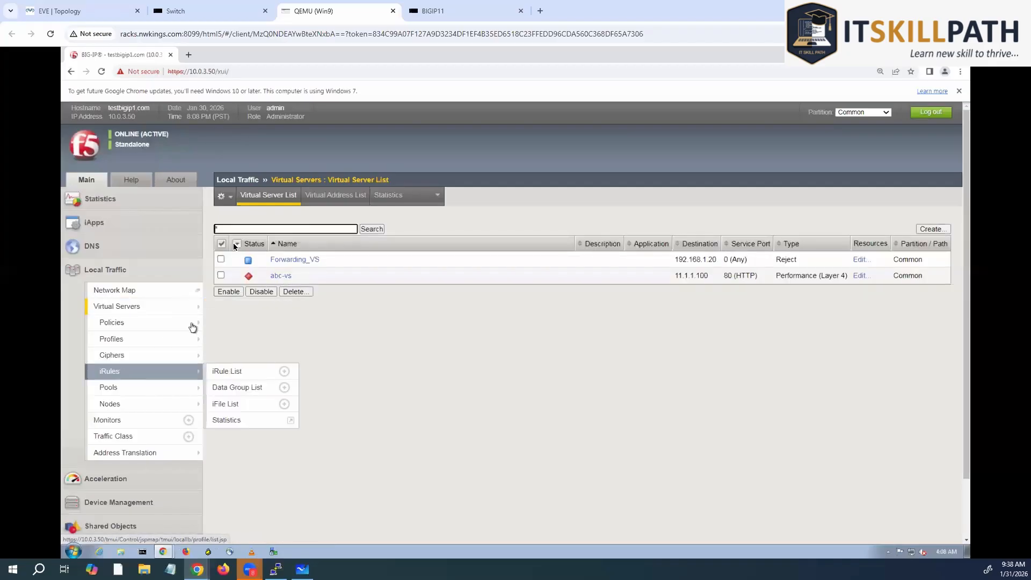
left_click(127, 391)
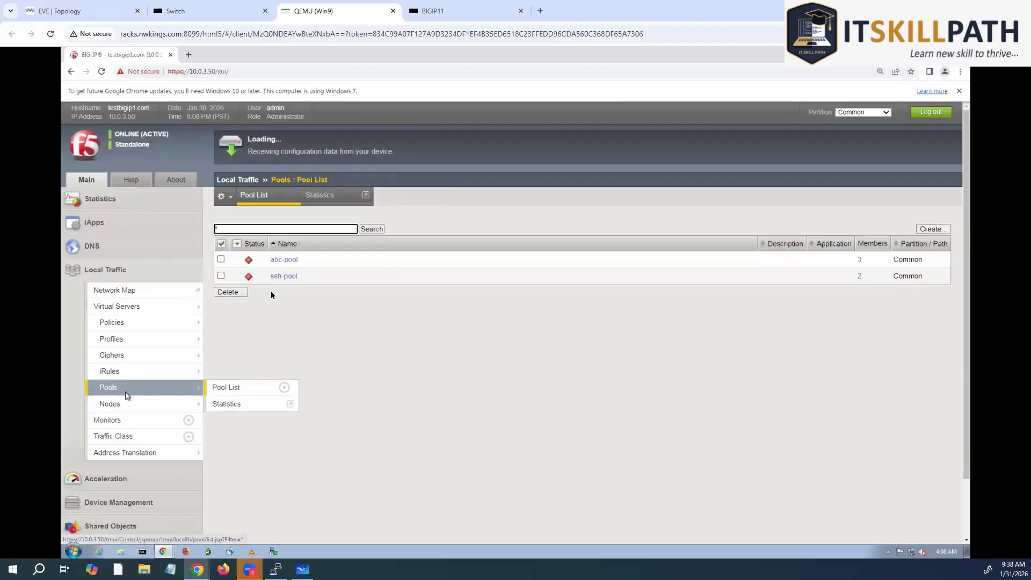
left_click(285, 260)
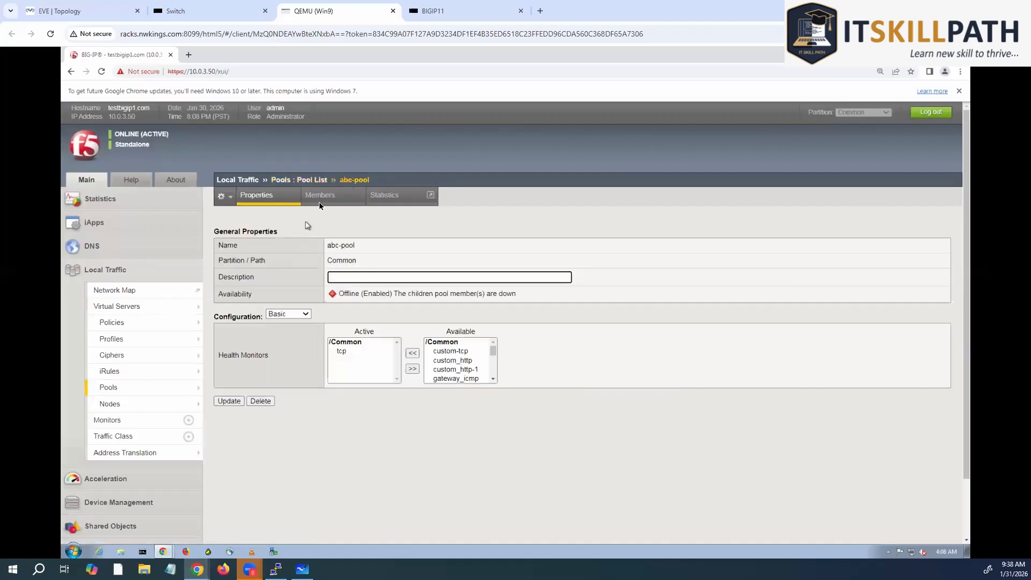
left_click(320, 198)
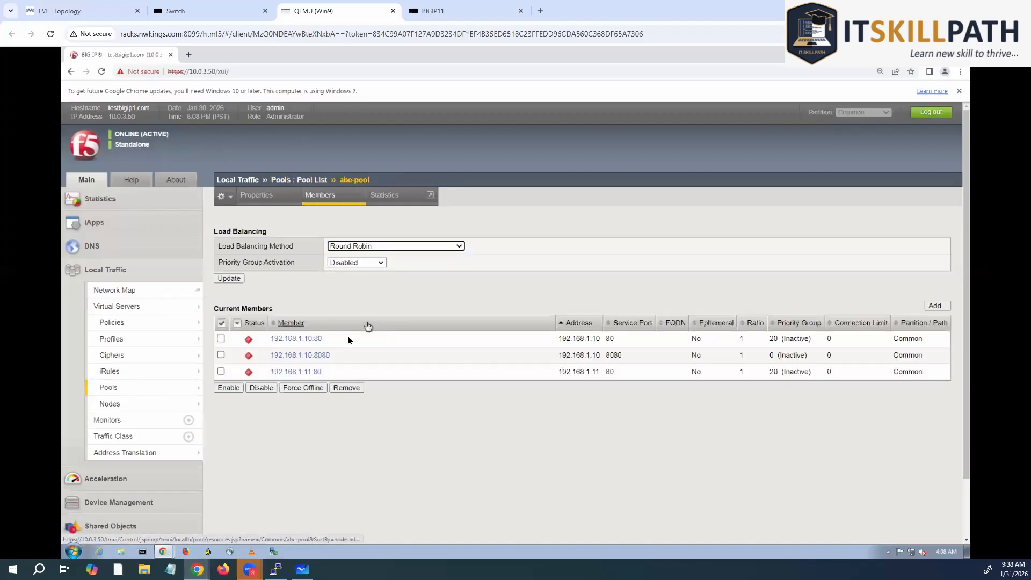
left_click_drag(337, 339, 269, 339)
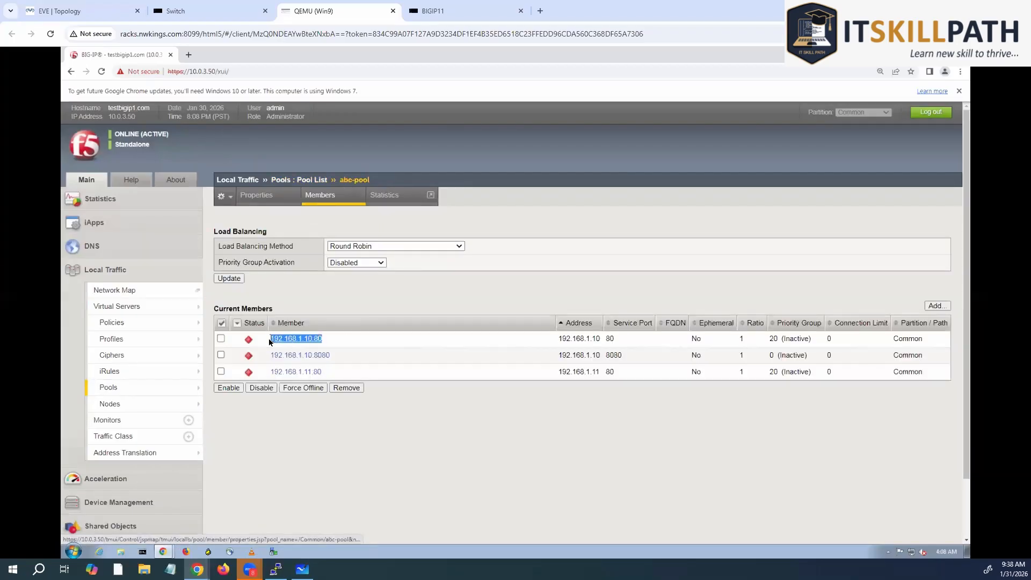
left_click_drag(338, 358, 277, 362)
left_click(222, 355)
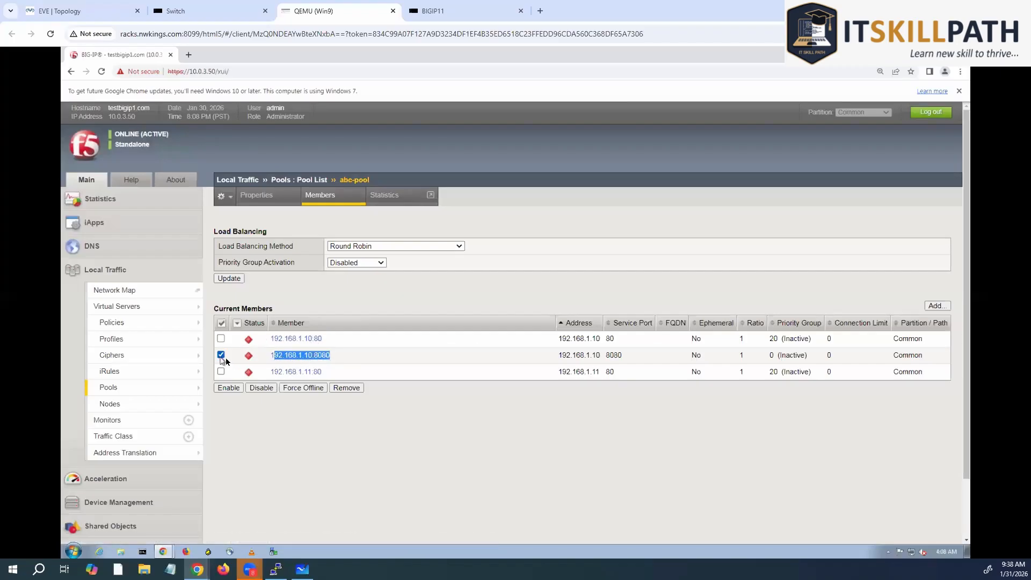
left_click(346, 388)
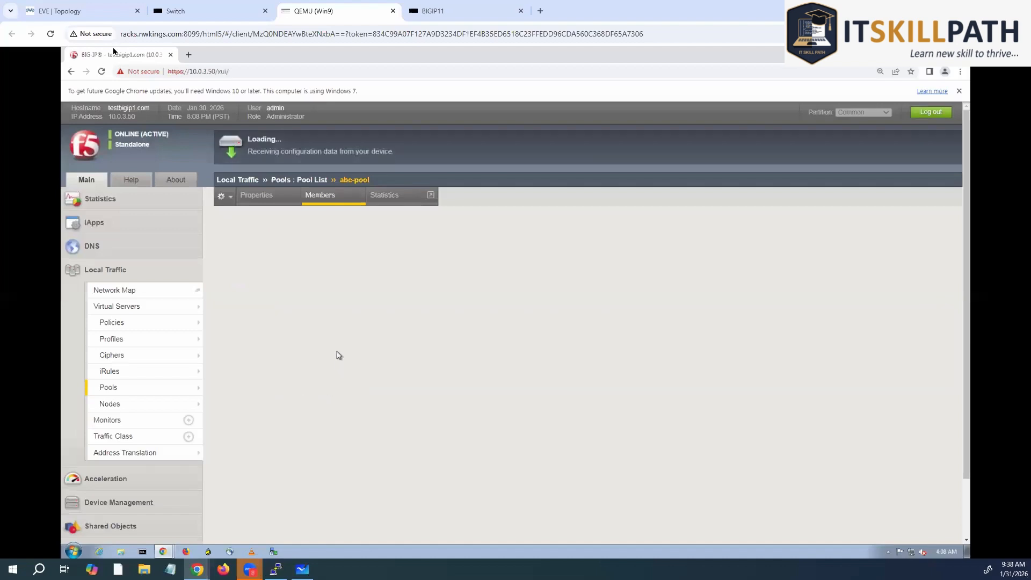
Open the Server-1 console, enter privileged mode and show its interface IP summary.
left_click(80, 6)
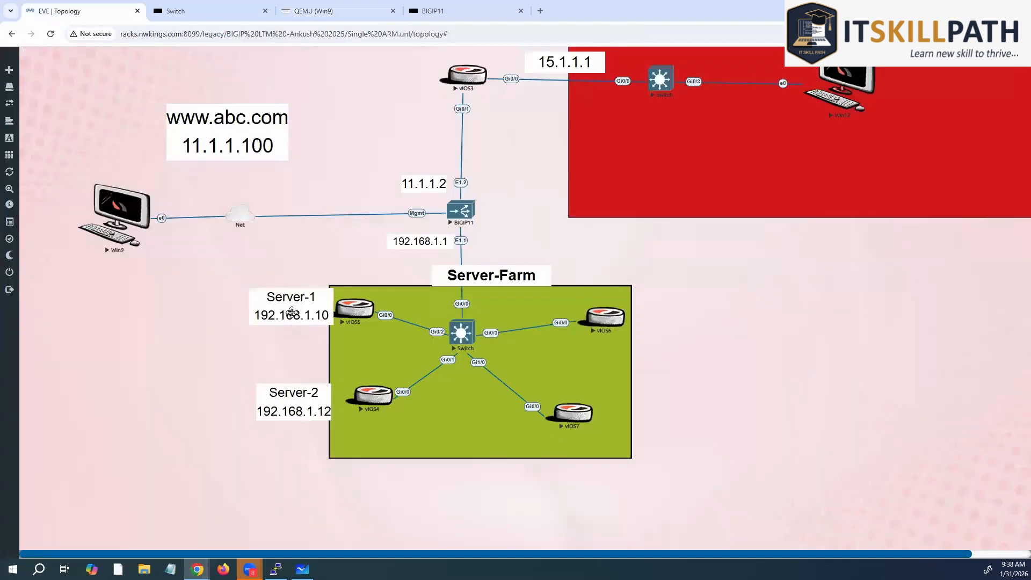
left_click_drag(293, 311, 288, 316)
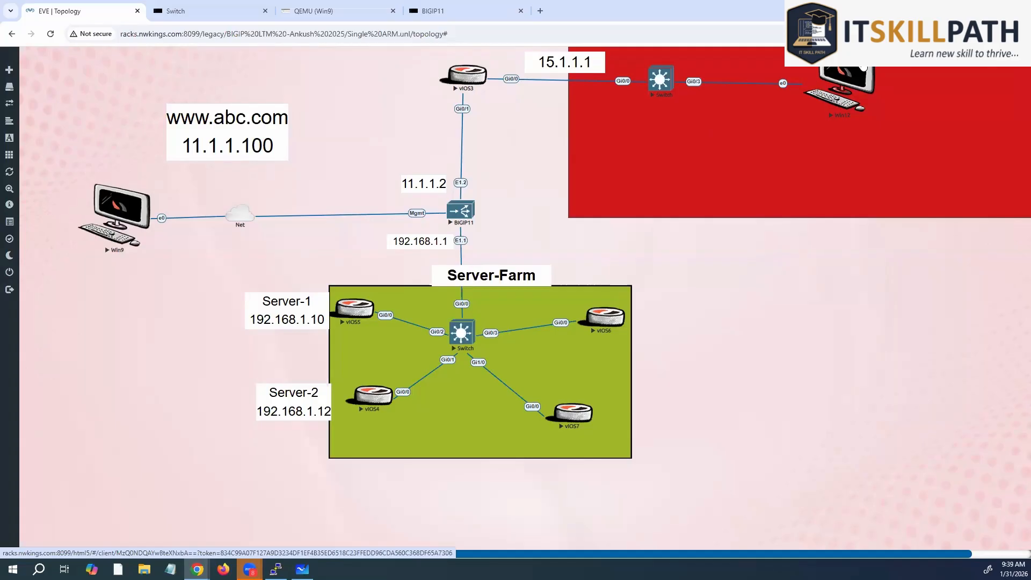
left_click(369, 311)
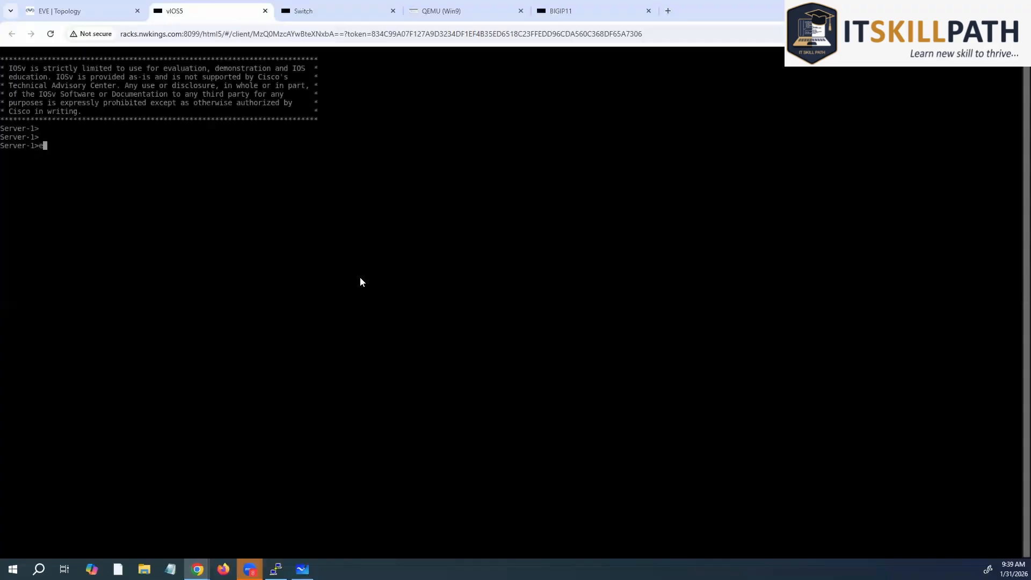
key("Return")
key("Return")
key("Return")
key("Return")
key("Return")
type("sh ip int br")
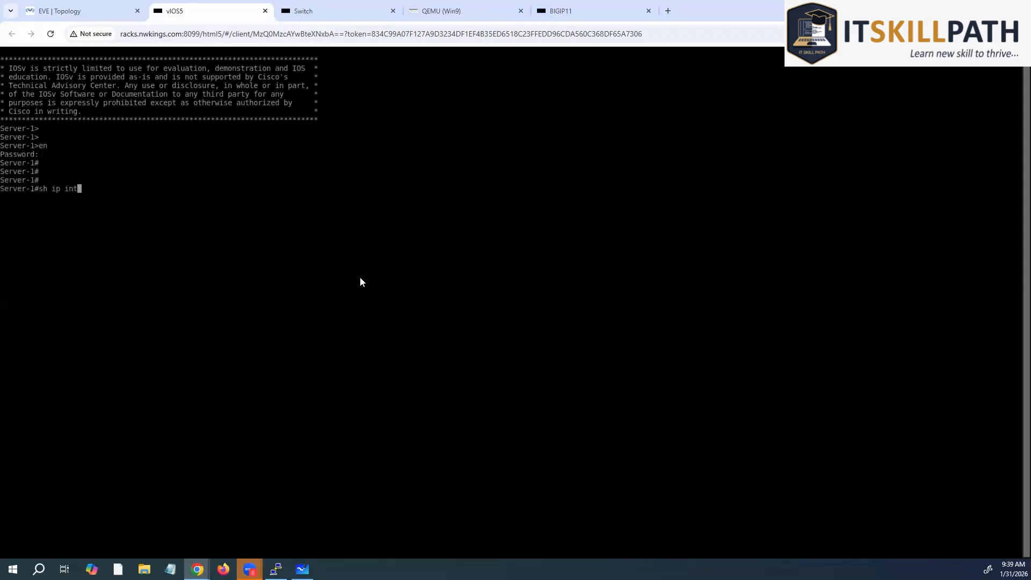
key("Return")
Display Server-1's IP routing table with show ip route.
key("Return")
key("Return")
key("Return")
key("Return")
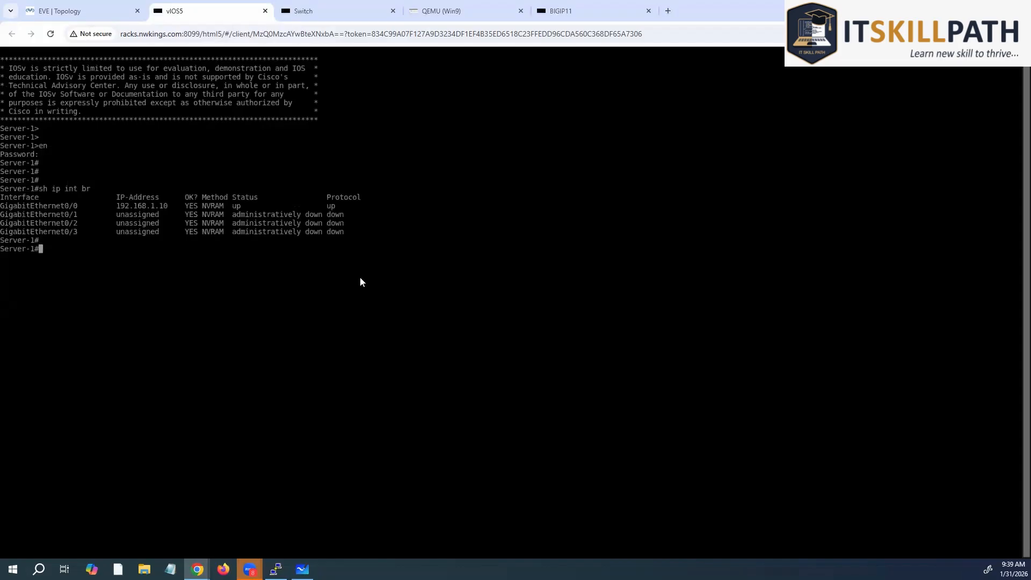
type("sh ip")
type(" route")
key("Tab")
key("Return")
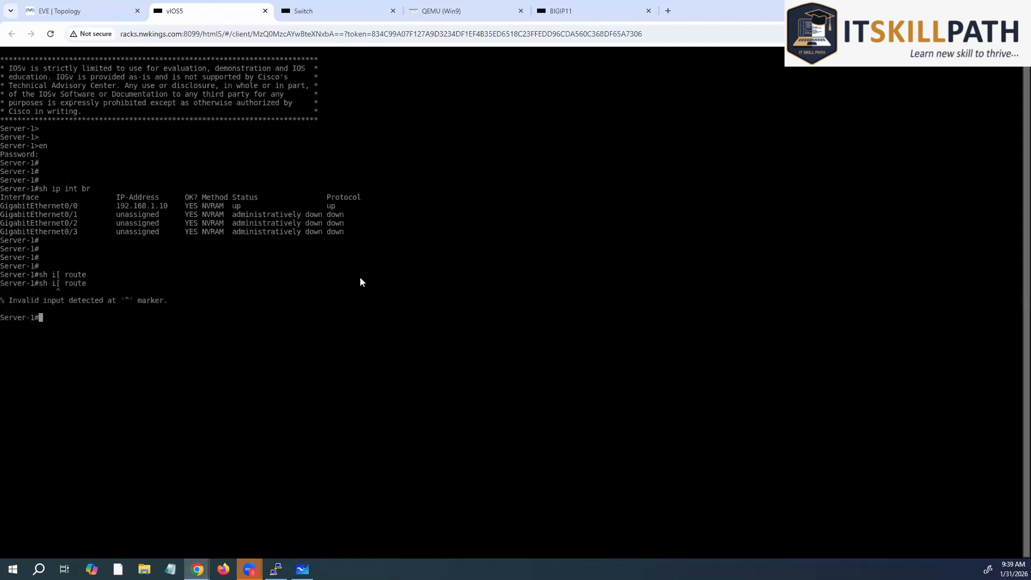
type("sh ip ro")
key("Tab")
key("Return")
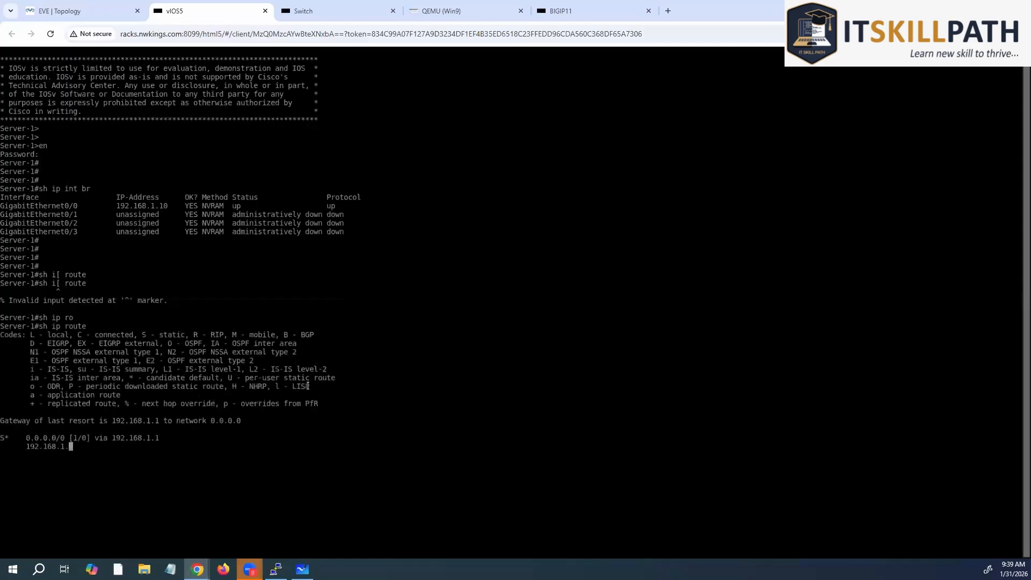
Ping 192.168.1.1 from Server-1.
type("ping 192")
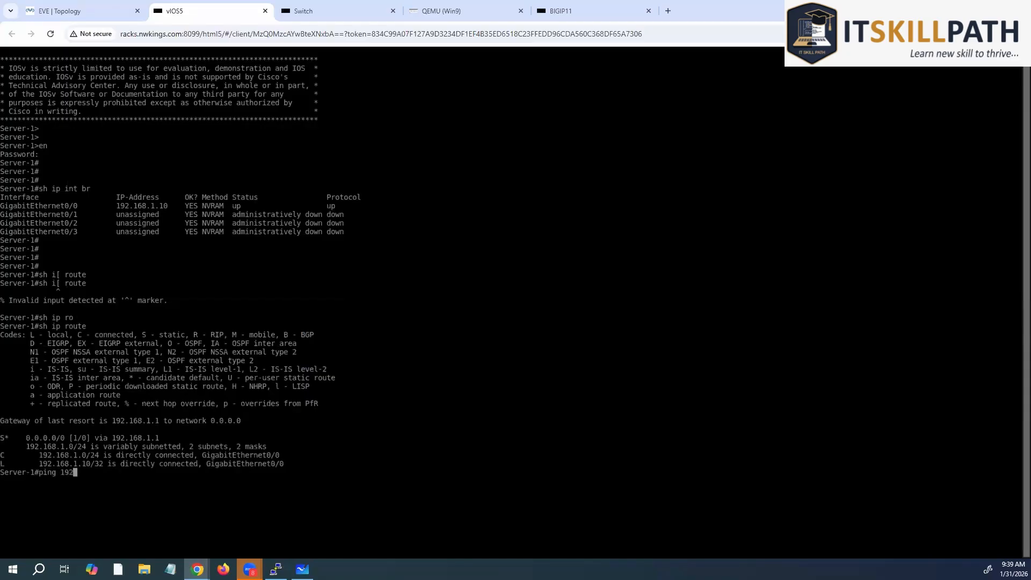
type(".168.1.1")
key("Return")
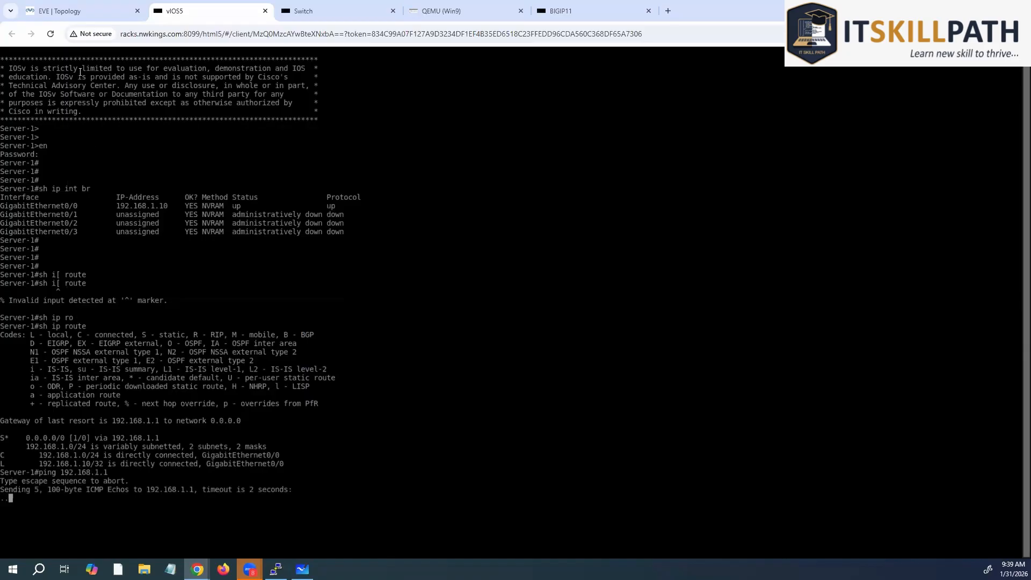
Return to the BIG-IP self IP list and check which VLAN Int-IP is assigned to.
left_click(64, 8)
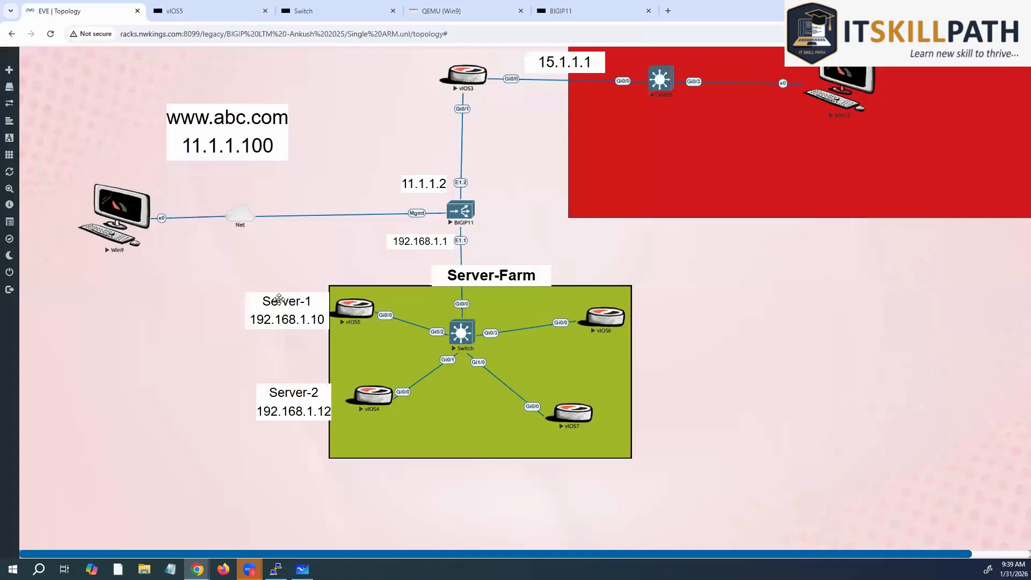
left_click(130, 219)
scroll(138, 478, "down", 2)
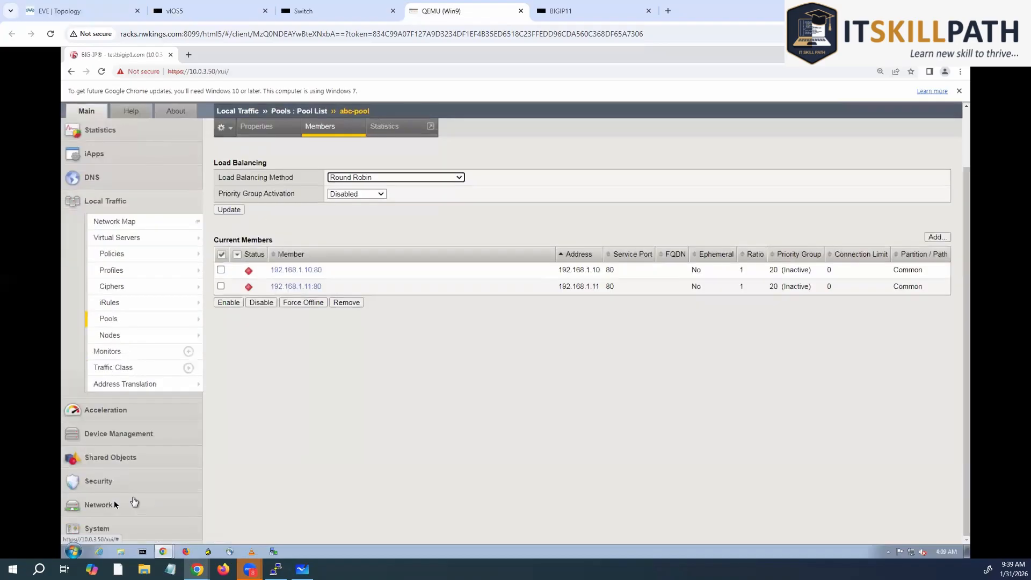
left_click(115, 499)
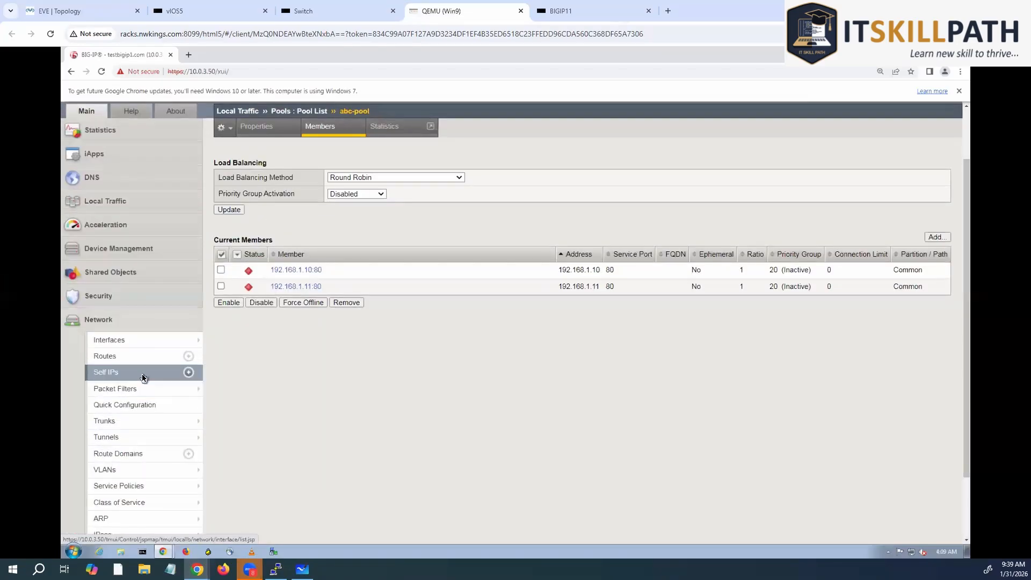
left_click(142, 373)
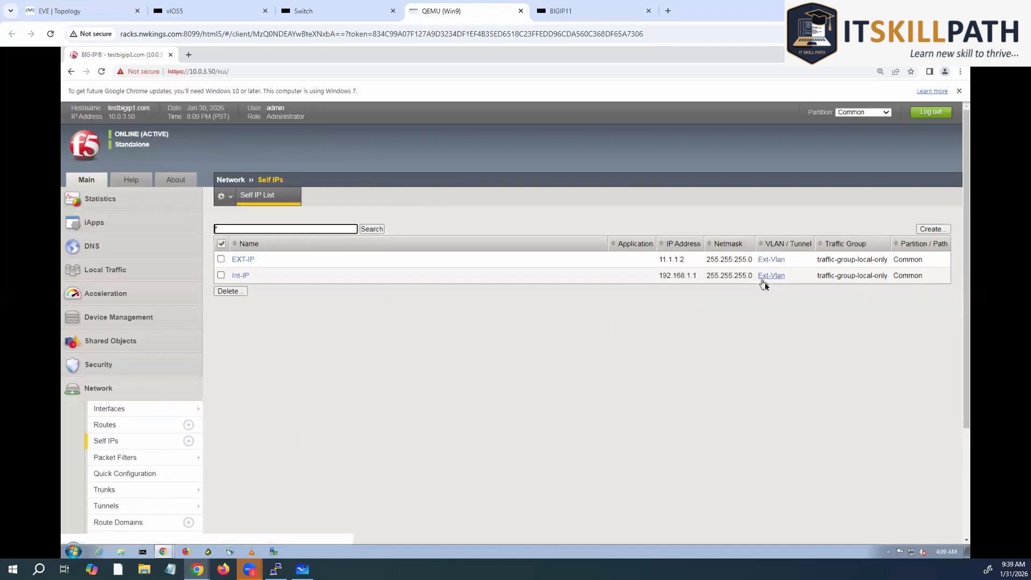
left_click_drag(796, 275, 751, 278)
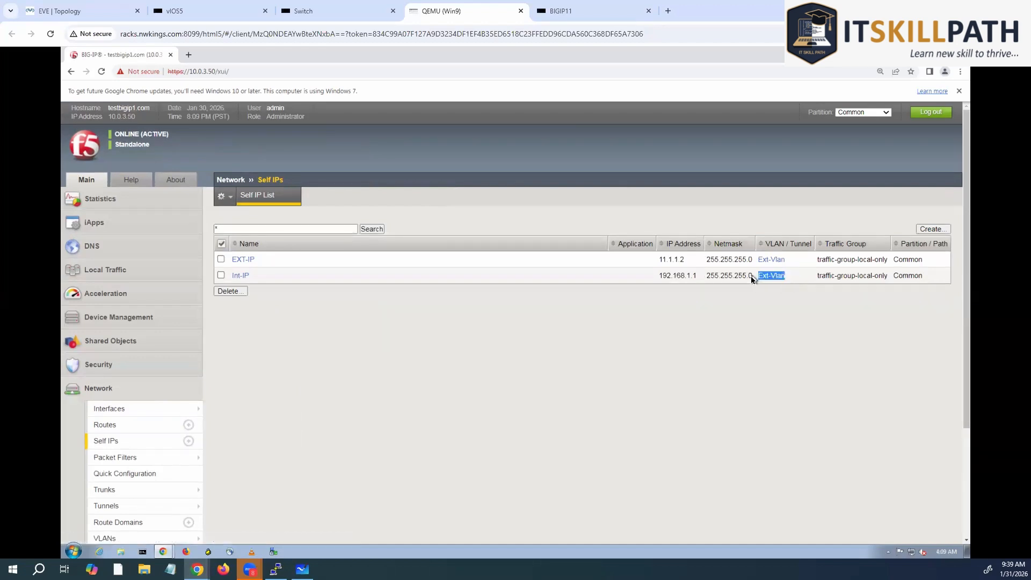
Reassign the Int-IP self IP to the Int-VLAN VLAN and update it.
left_click(244, 276)
scroll(376, 288, "down", 3)
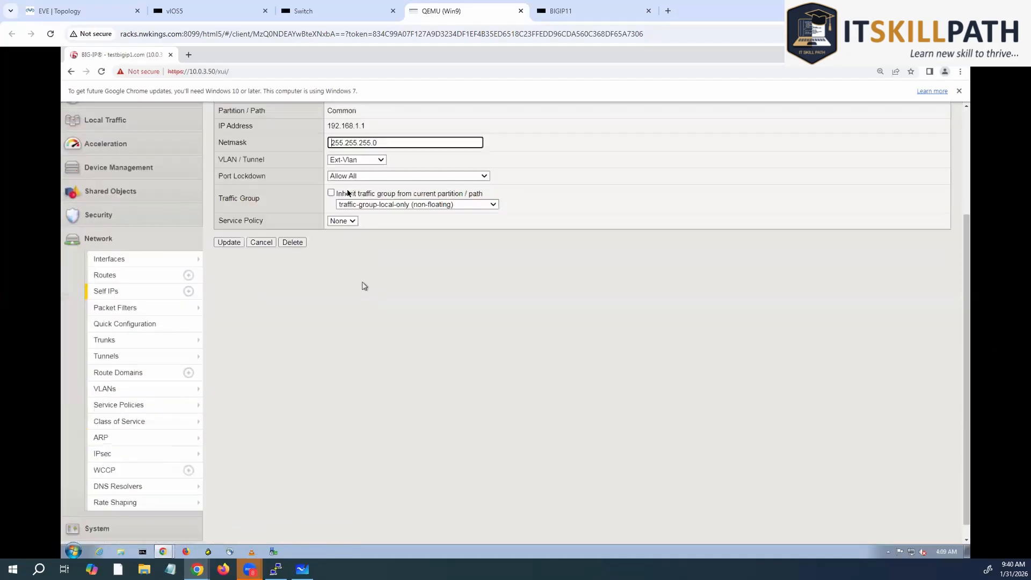
left_click(347, 160)
left_click(349, 186)
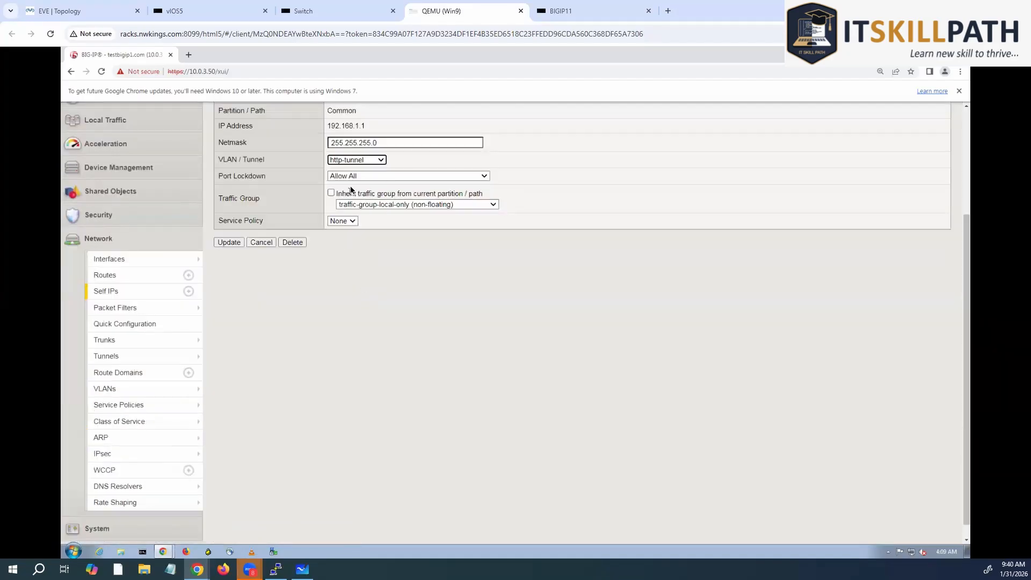
left_click(354, 160)
left_click(352, 188)
left_click(81, 11)
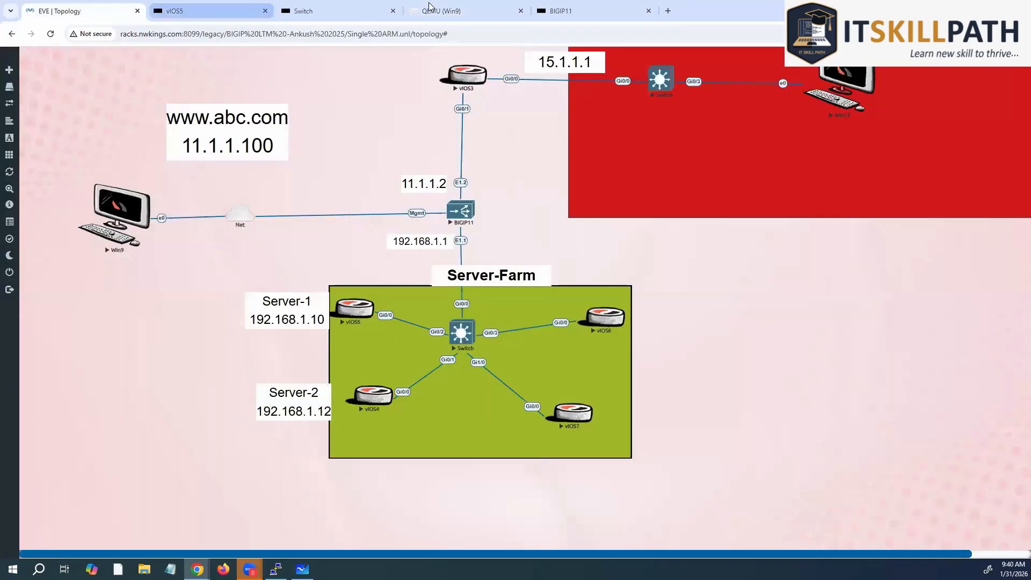
left_click_drag(450, 7, 172, 6)
left_click(242, 245)
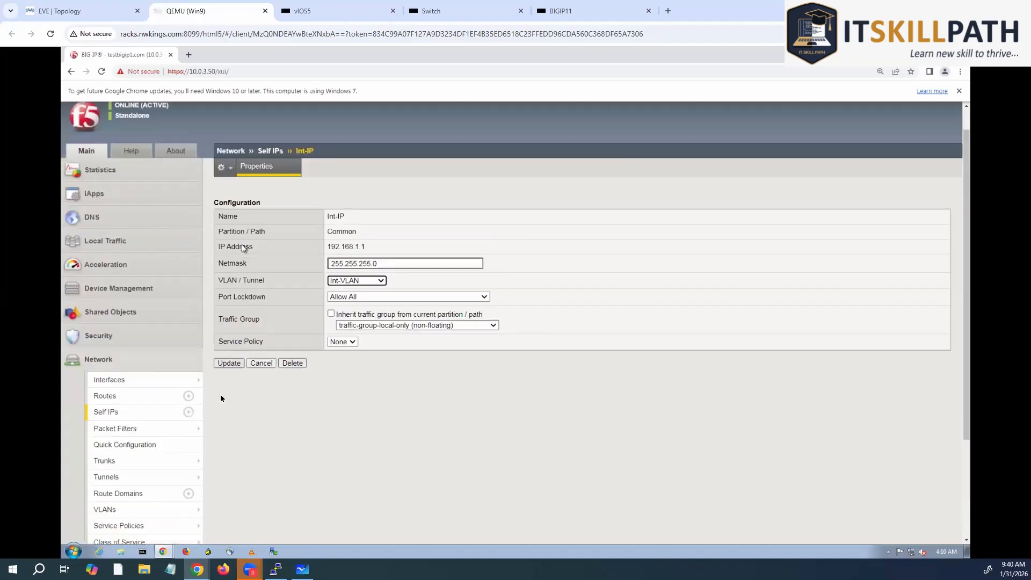
left_click(226, 392)
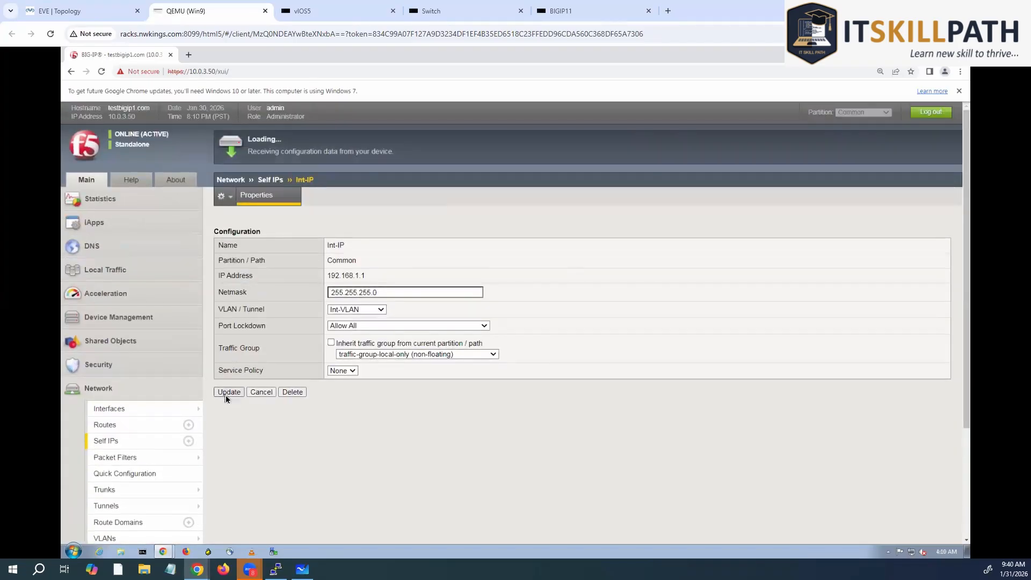
left_click(225, 396)
Open the abc-pool pool under Local Traffic and examine its members.
left_click(111, 272)
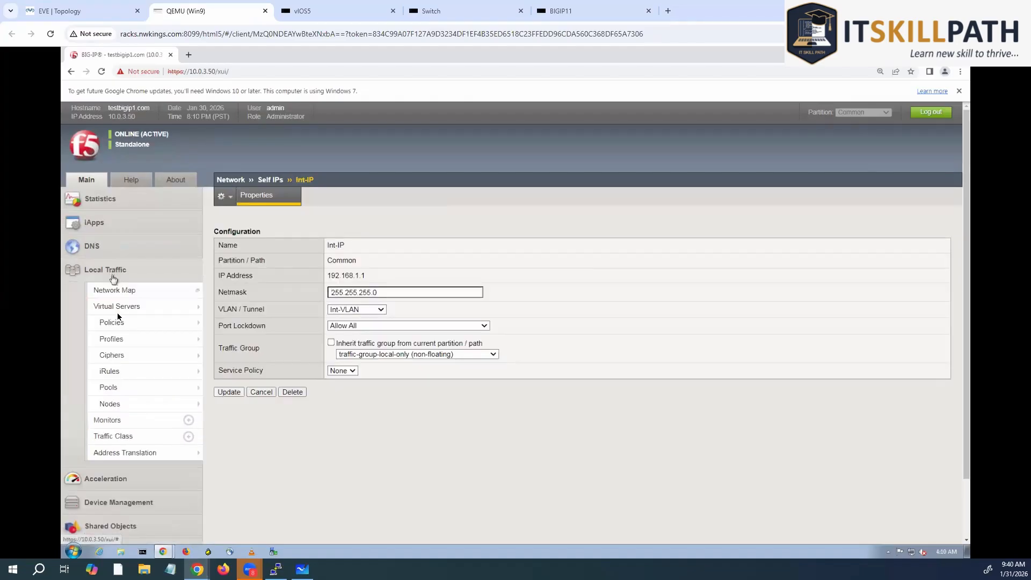
left_click(117, 311)
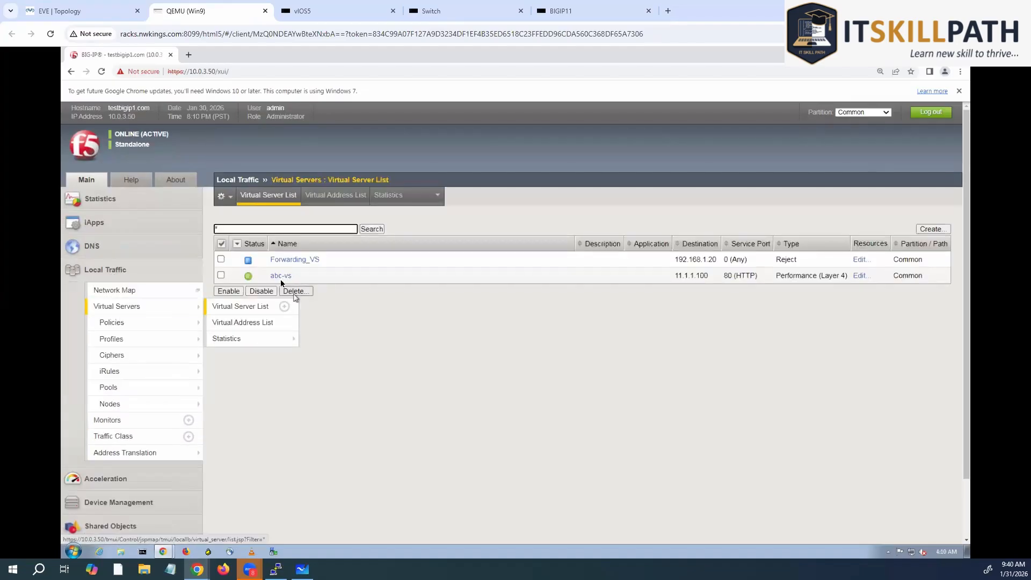
left_click(119, 387)
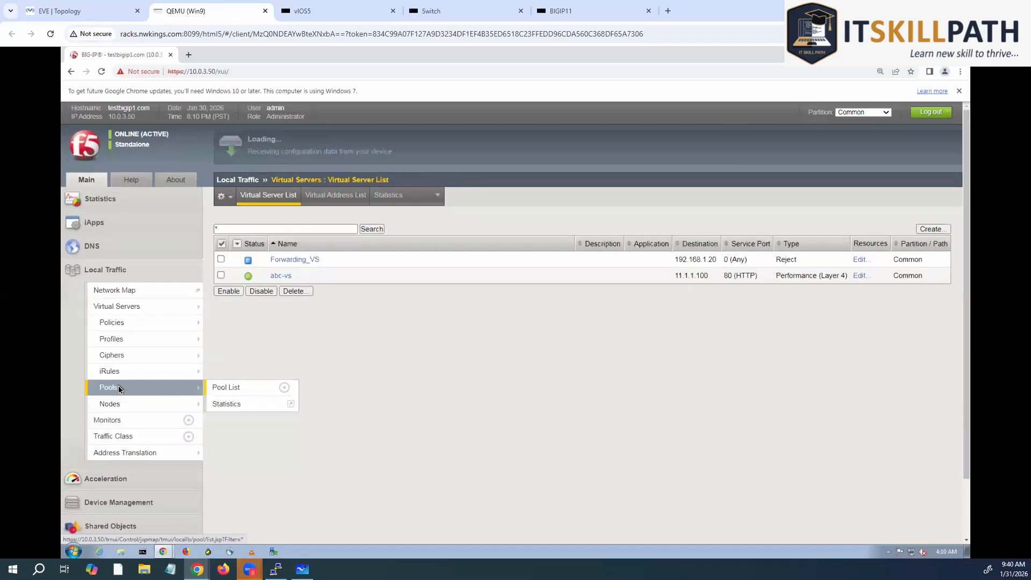
left_click(287, 260)
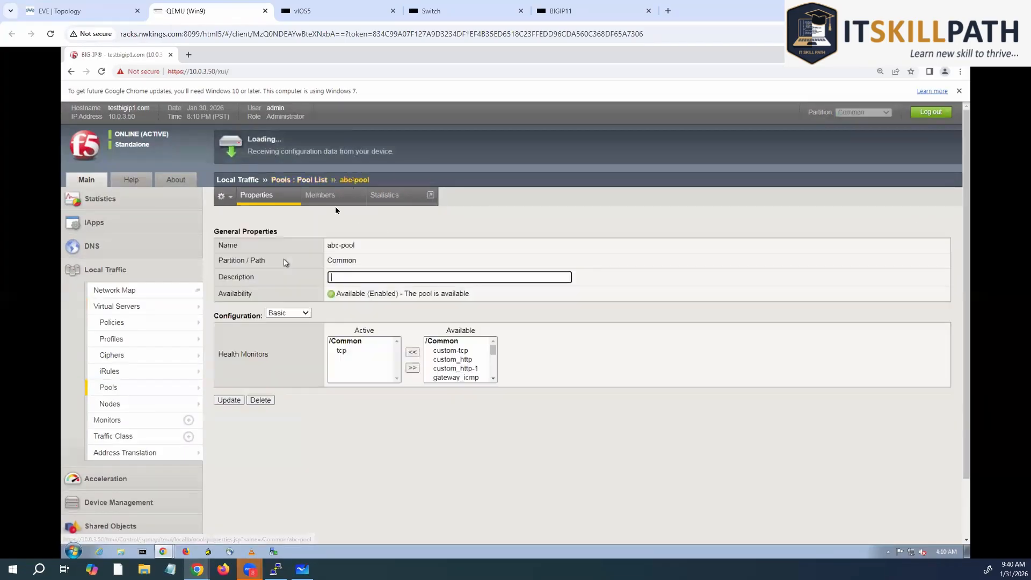
left_click(335, 204)
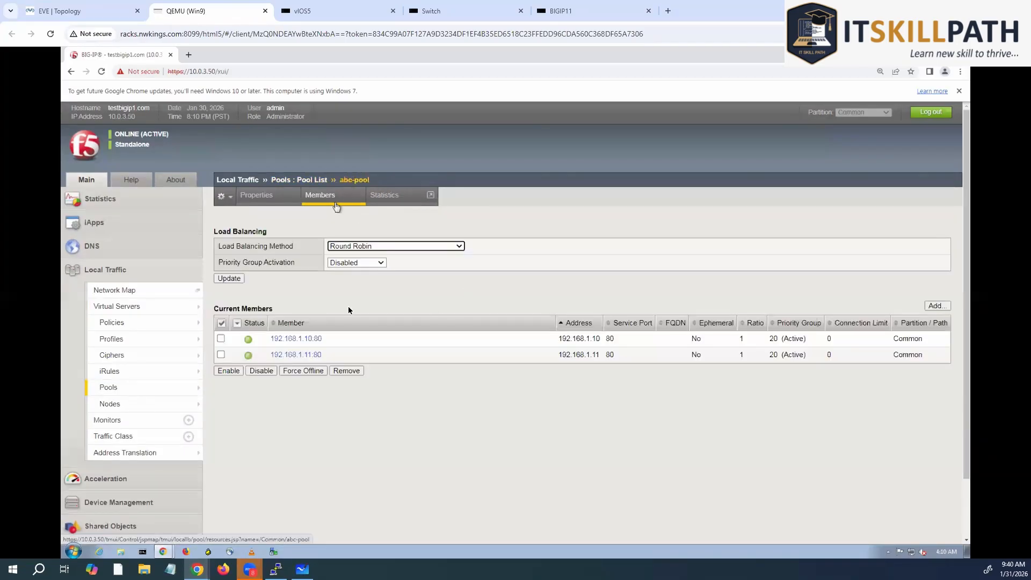
left_click_drag(329, 340, 267, 337)
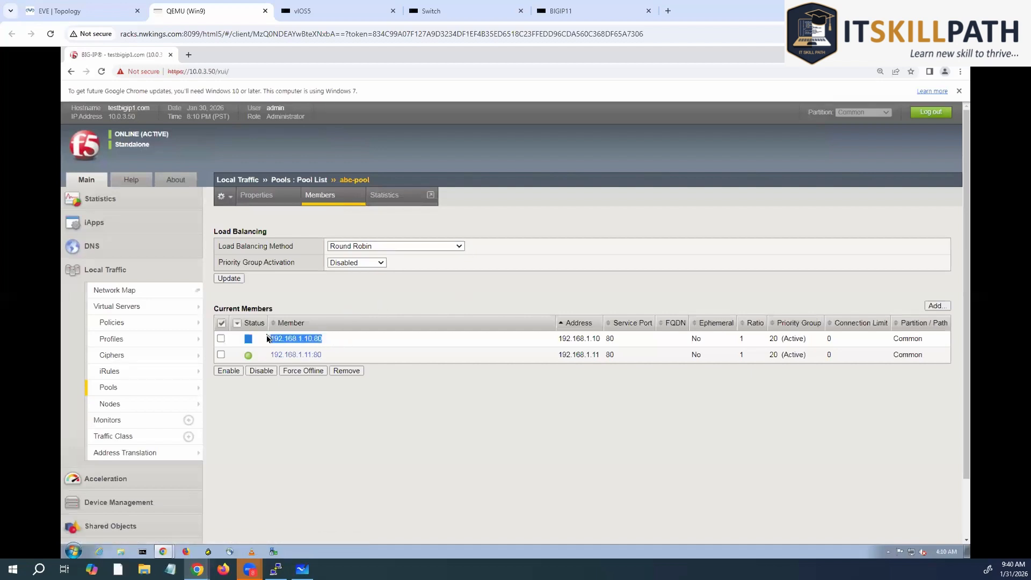
left_click(272, 349)
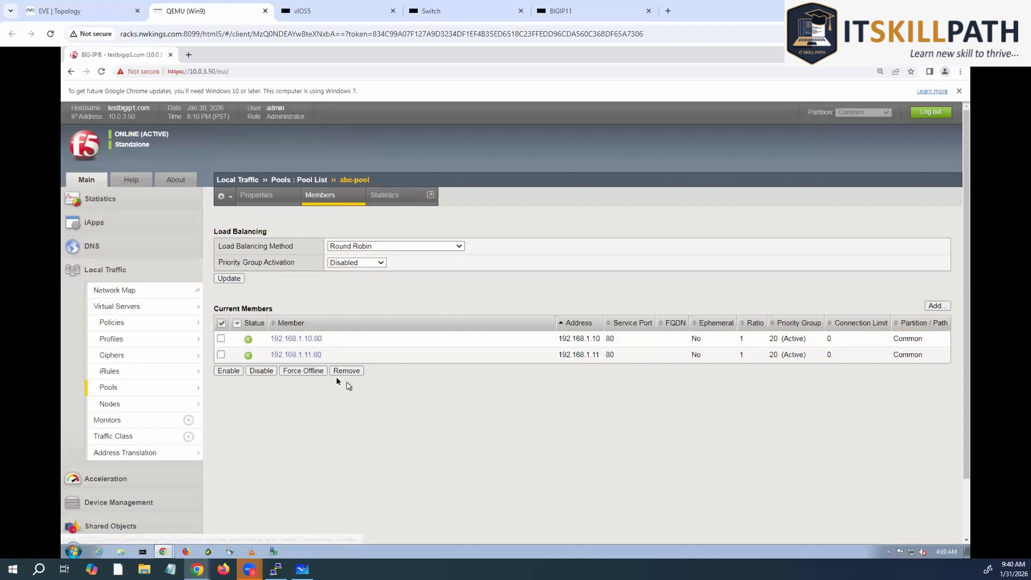
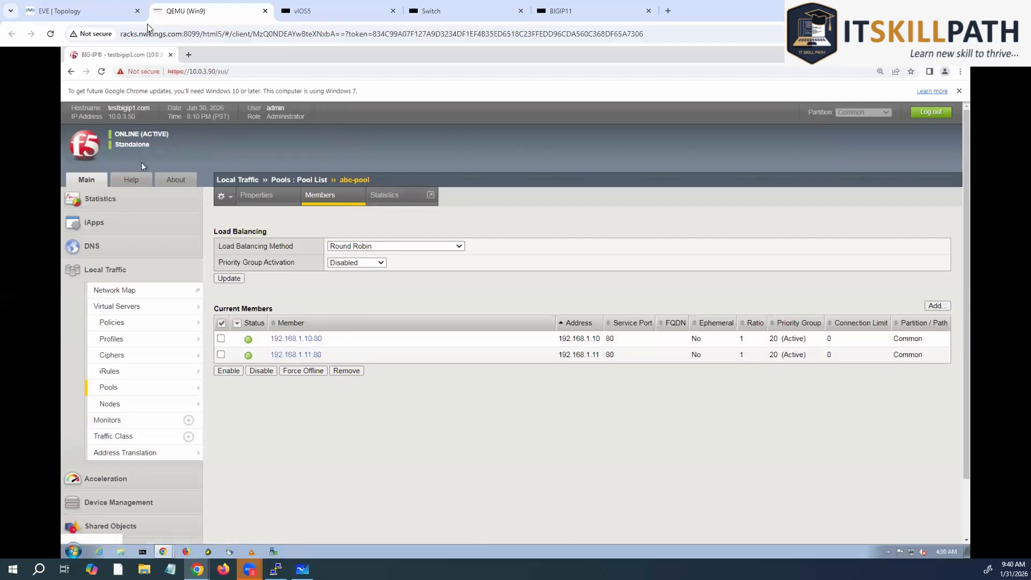
Open the Win12 client's console from the EVE lab topology.
left_click(72, 8)
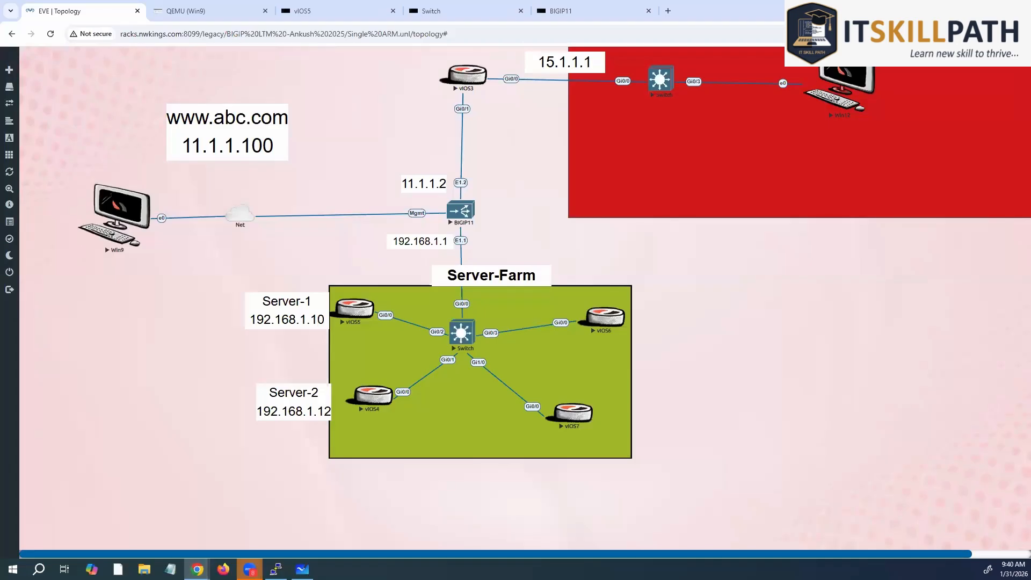
left_click(862, 80)
left_click(86, 4)
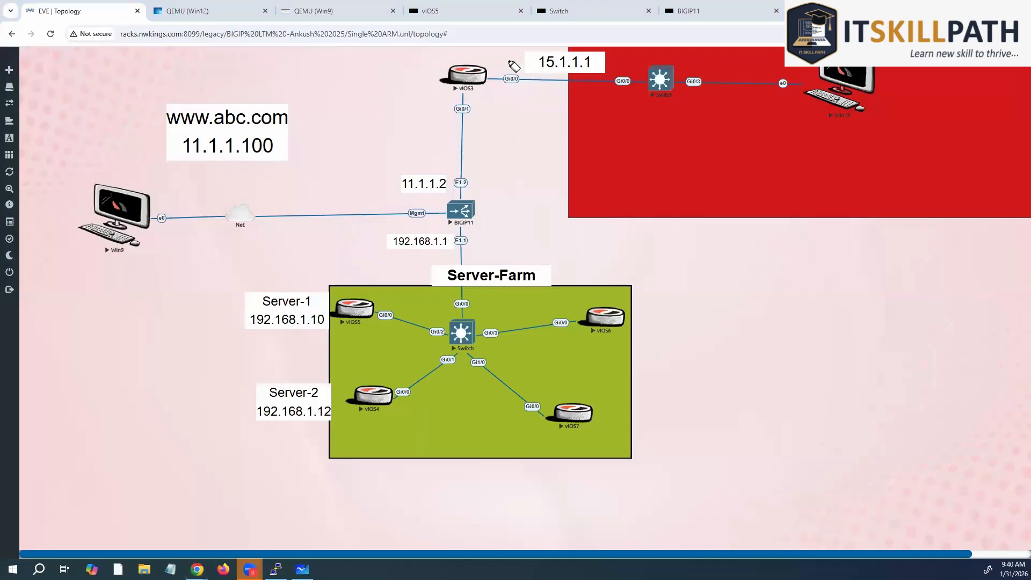
mouse_move(469, 58)
left_mouse_down()
mouse_move(492, 114)
mouse_move(509, 58)
left_mouse_up()
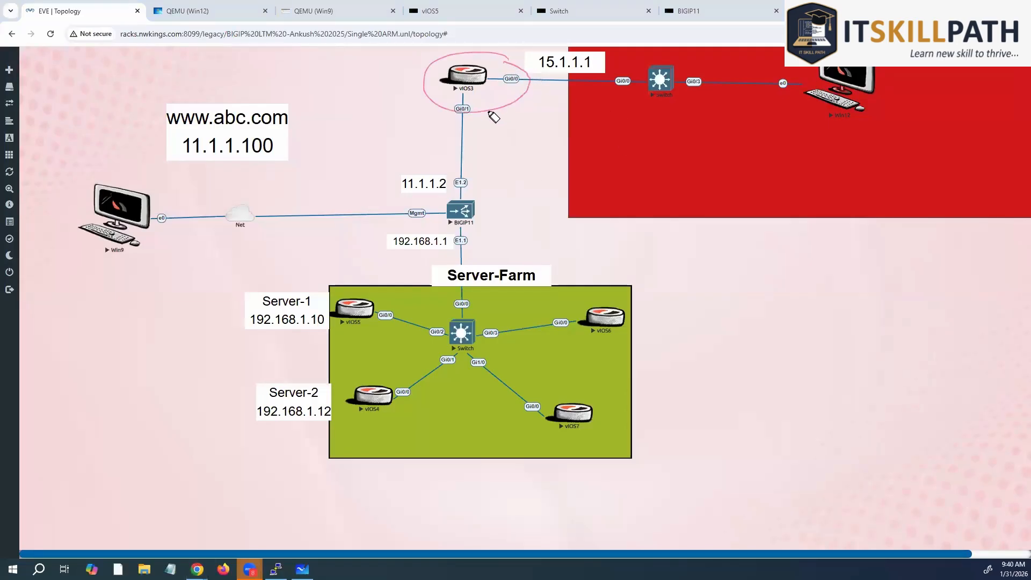
mouse_move(490, 124)
left_mouse_down()
mouse_move(491, 112)
mouse_move(502, 114)
mouse_move(501, 136)
mouse_move(517, 138)
mouse_move(633, 133)
left_mouse_up()
left_click_drag(481, 145, 692, 130)
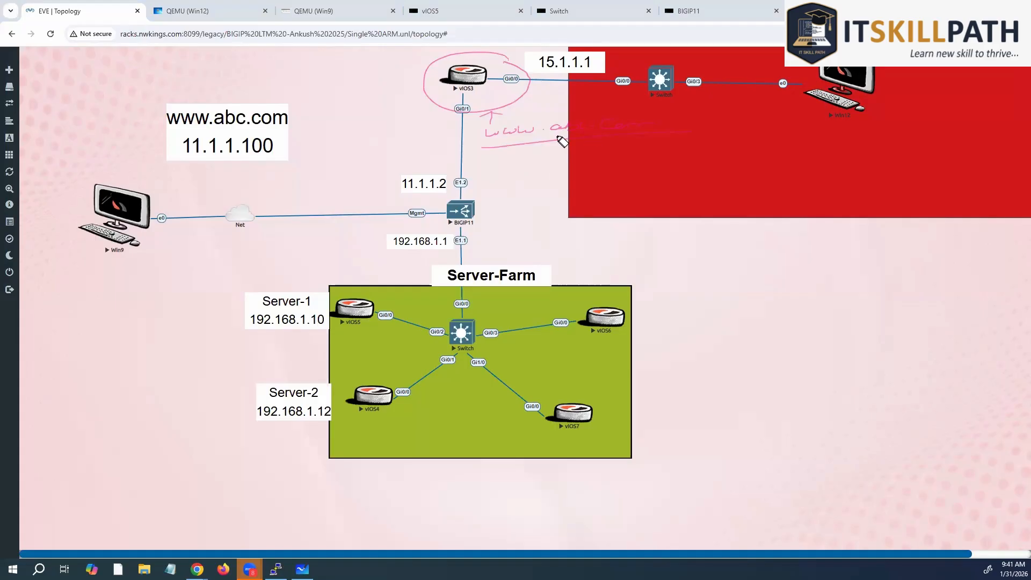
left_click_drag(518, 153, 529, 160)
left_click(540, 156)
left_click(561, 155)
left_click_drag(550, 151, 594, 155)
left_click_drag(605, 148, 617, 148)
left_click_drag(508, 175, 693, 164)
Log in to the Win12 client with the user account password.
left_click(839, 84)
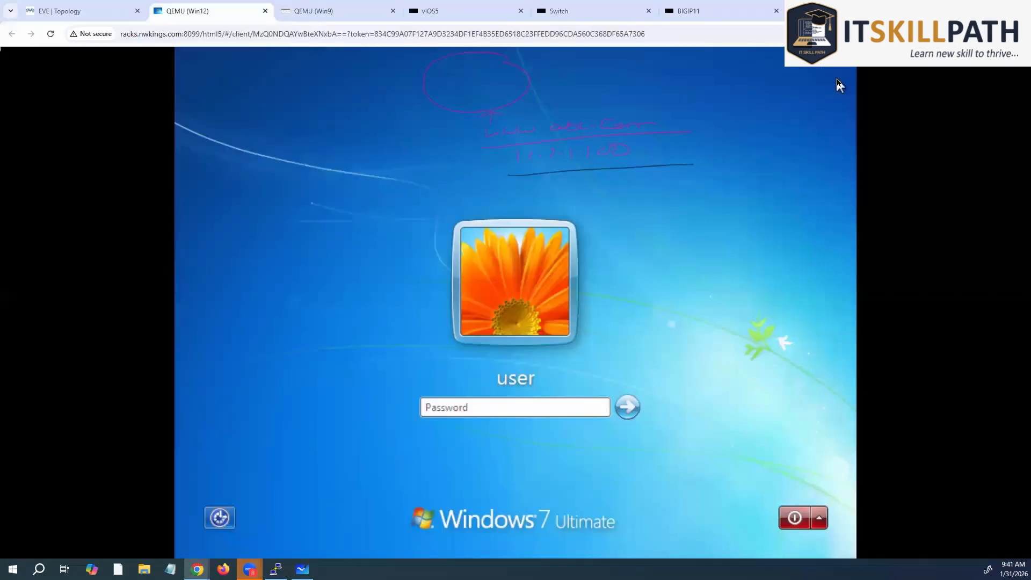
left_click(510, 414)
type("••••••")
key("Return")
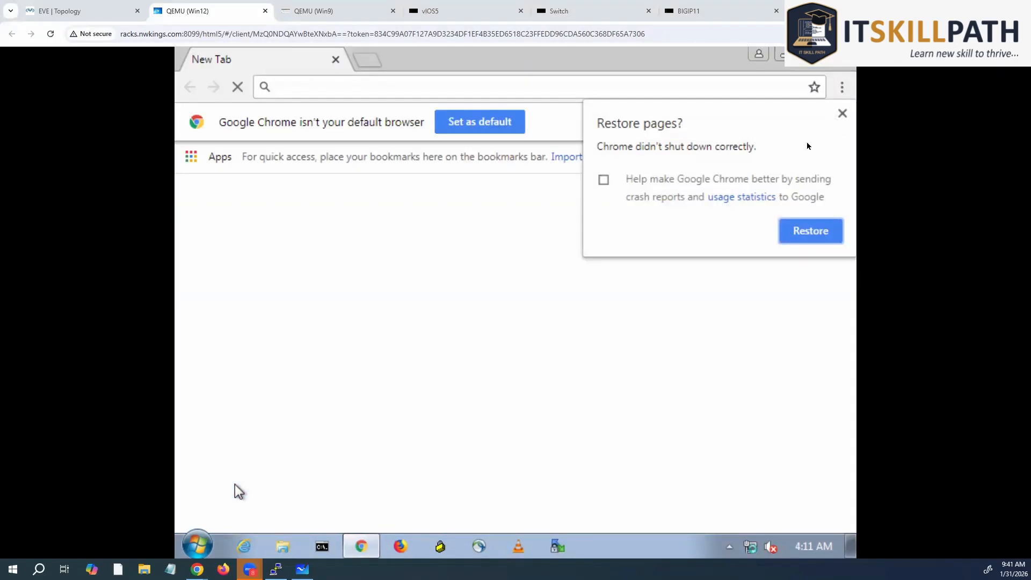
Dismiss the browser restore prompt, open a Command Prompt and start nslookup.
left_click(842, 115)
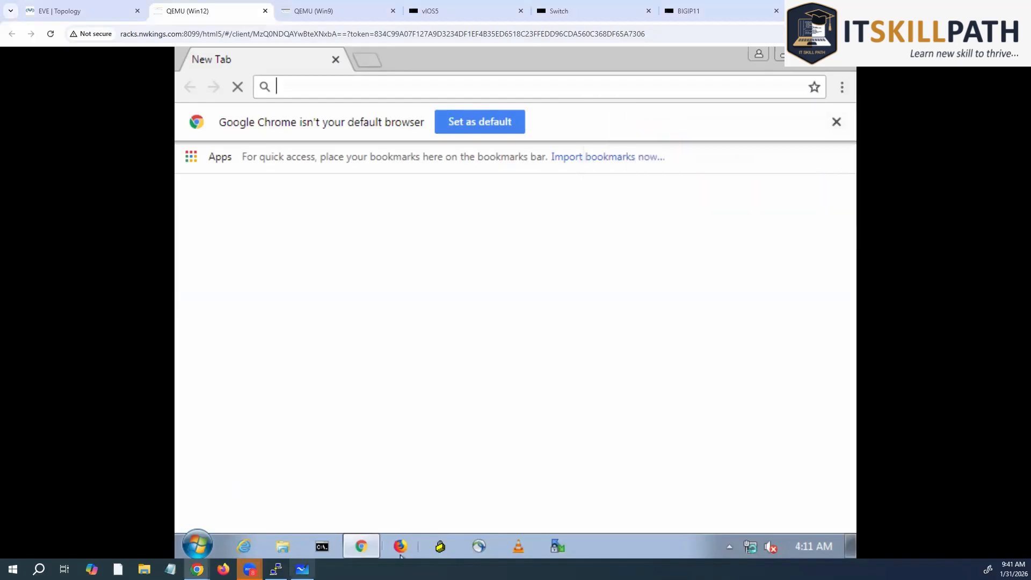
left_click(322, 546)
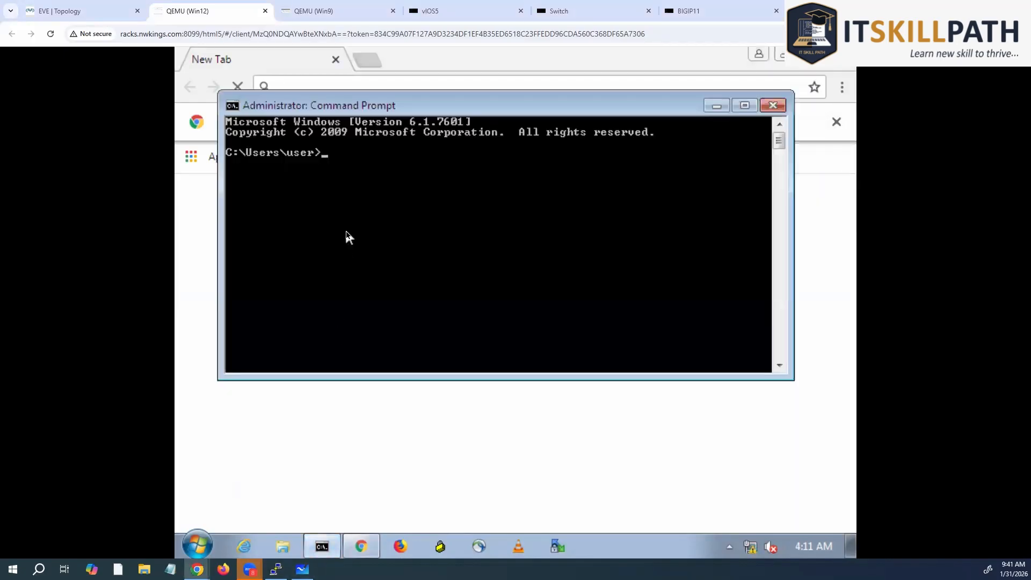
type("ipcon")
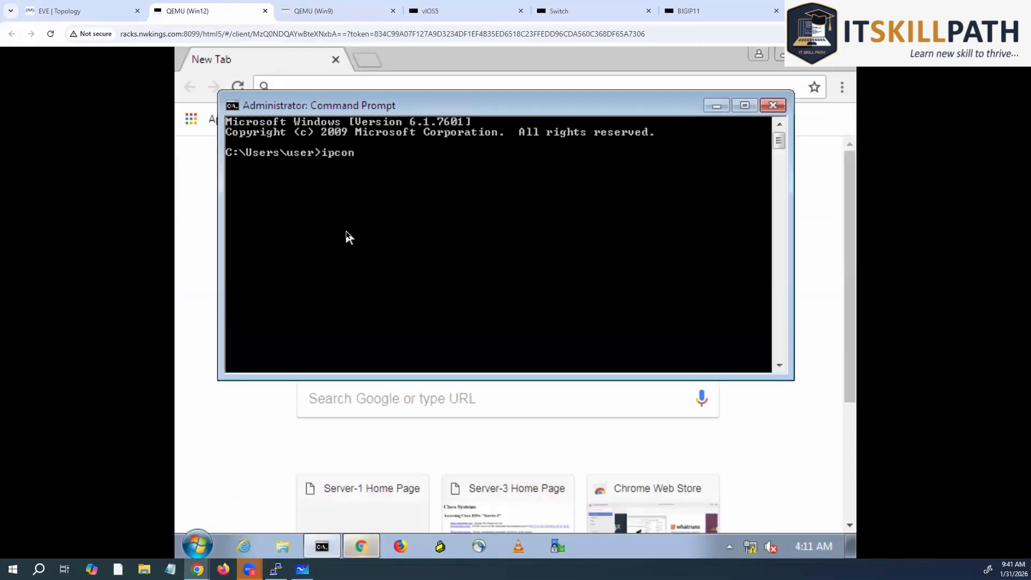
key("BackSpace")
key("BackSpace")
key("BackSpace")
key("BackSpace")
key("BackSpace")
type("nslookup")
key("Return")
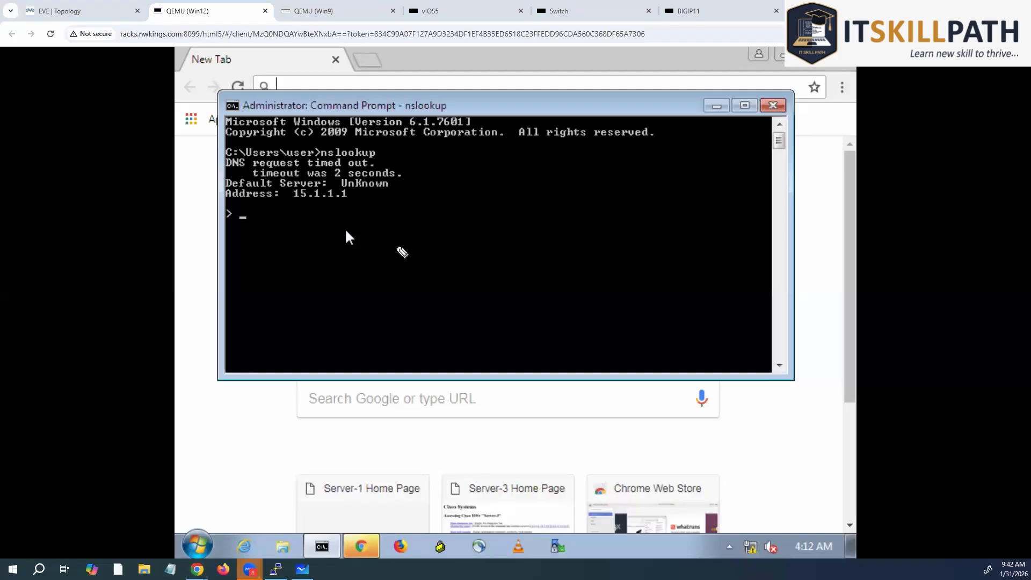
left_click_drag(425, 251, 431, 251)
mouse_move(424, 249)
left_mouse_down()
mouse_move(530, 253)
mouse_move(593, 232)
mouse_move(588, 251)
left_mouse_up()
left_click_drag(425, 274, 669, 249)
key("Escape")
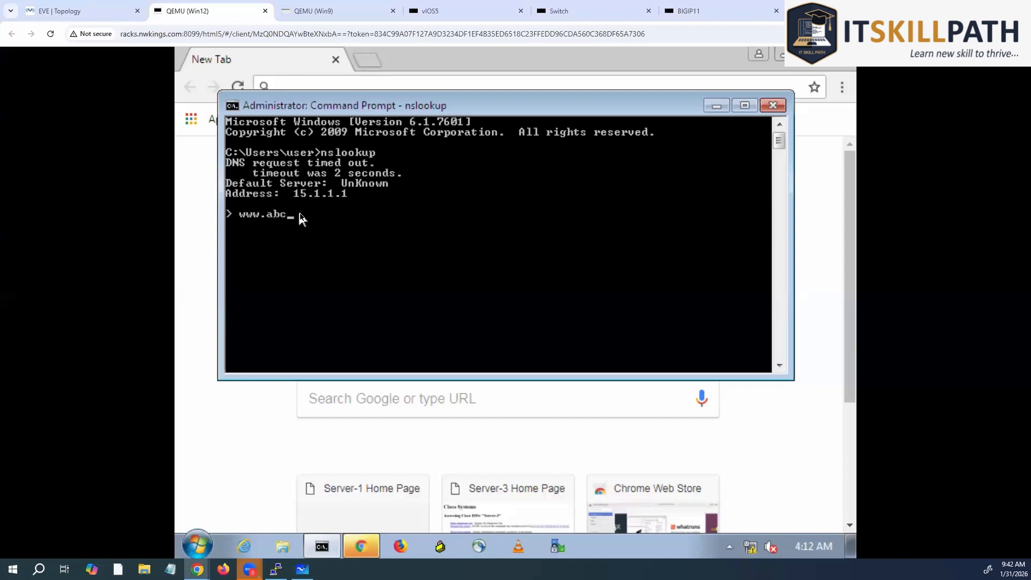
key("Return")
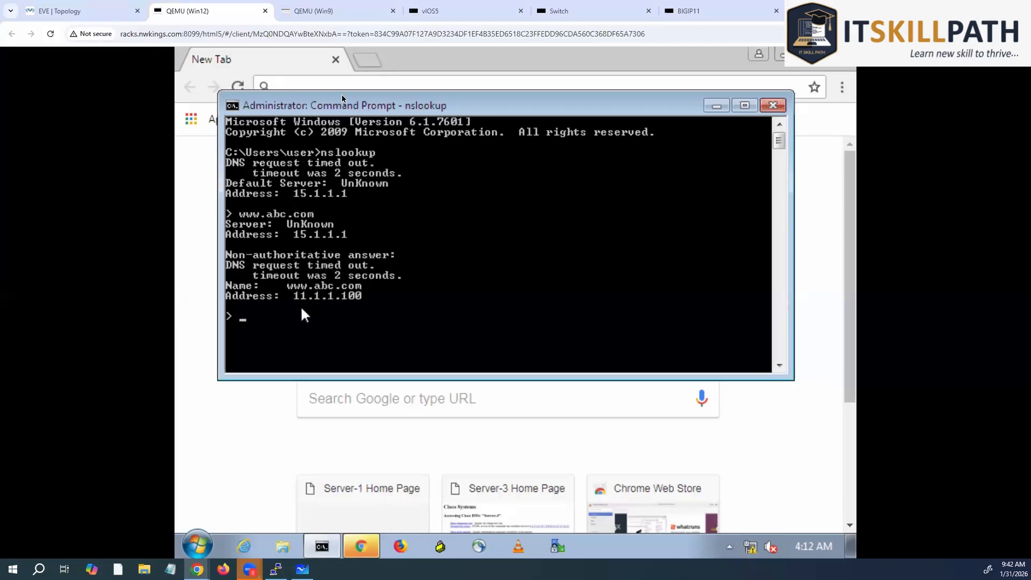
left_click(317, 85)
type("www.abc.com")
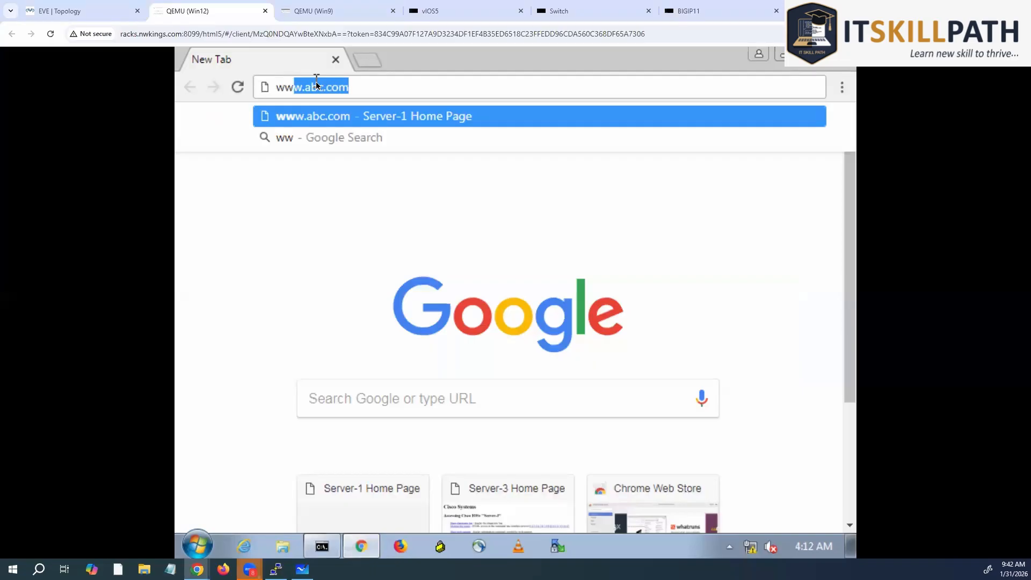
key("Return")
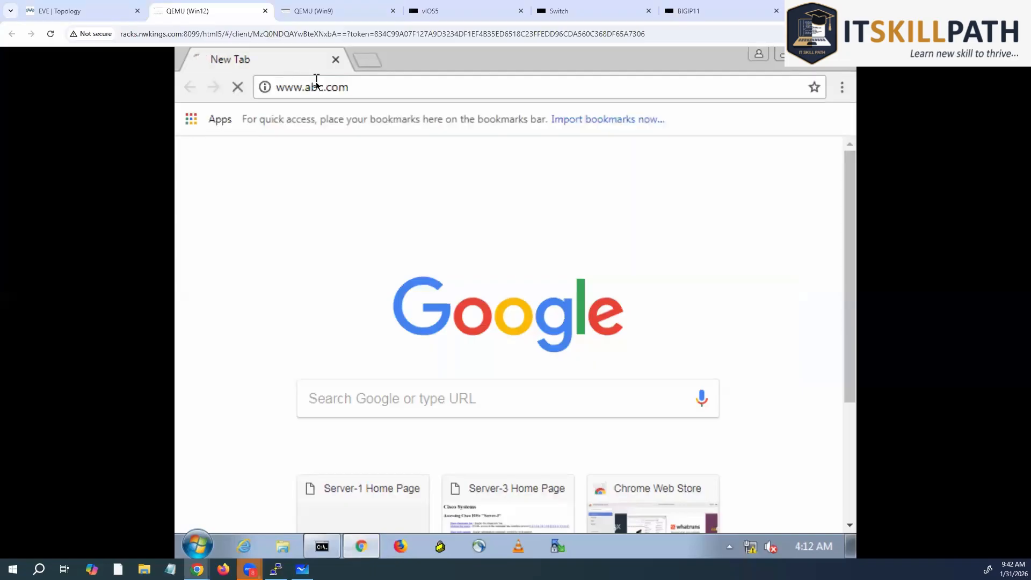
double_click(488, 241)
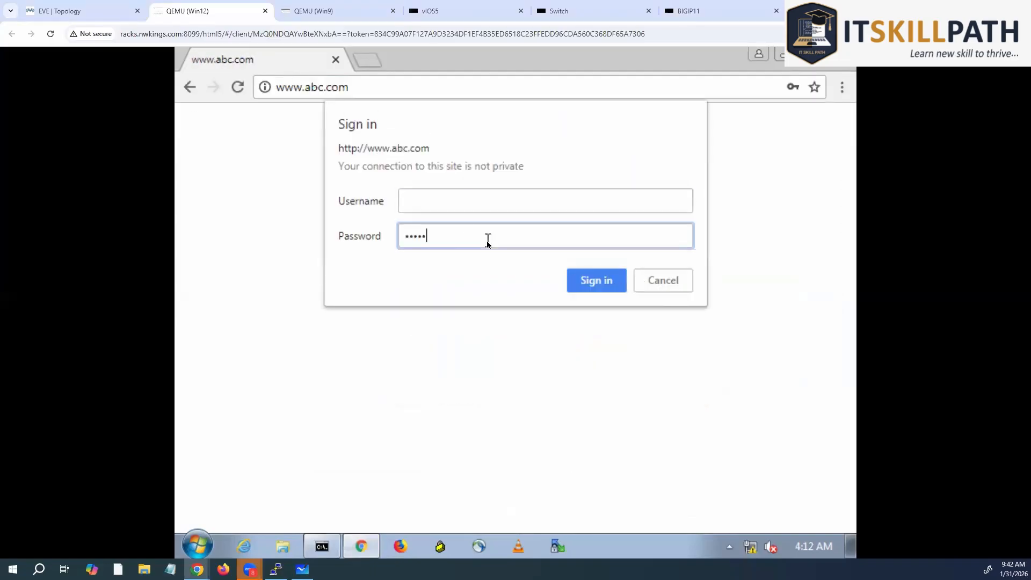
type("•••••")
left_click(584, 282)
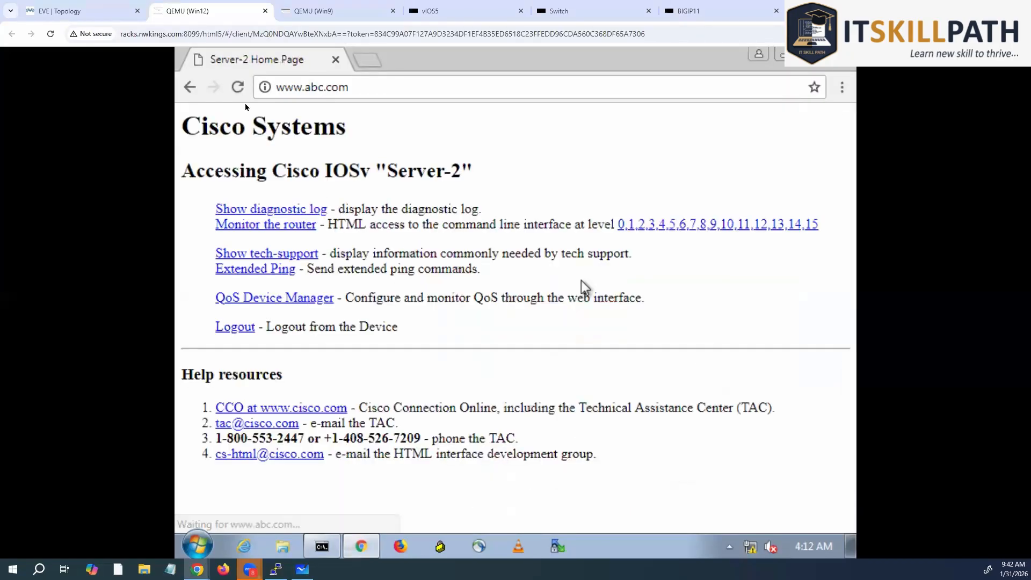
left_click(238, 87)
left_click_drag(389, 171, 461, 172)
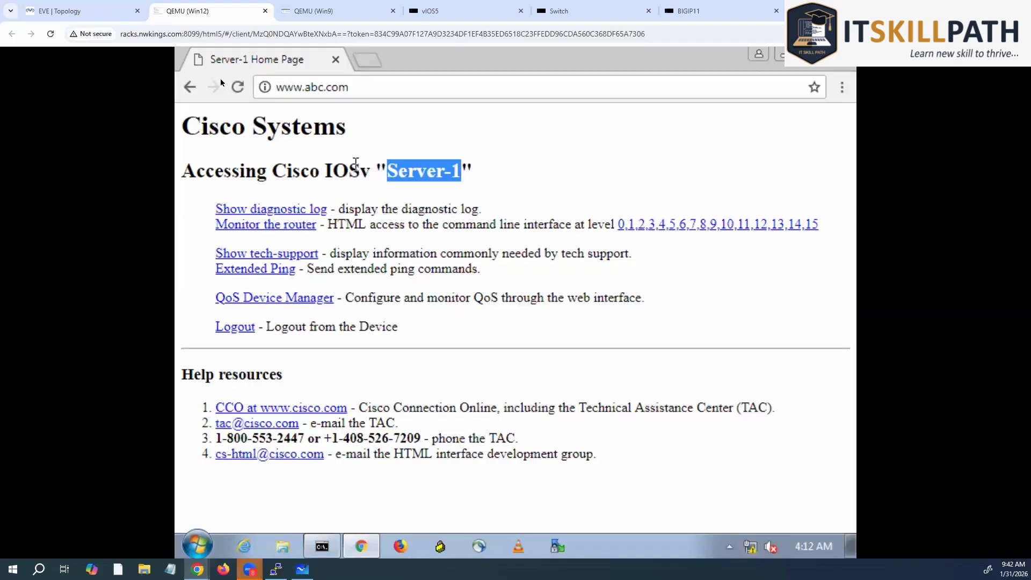
left_click(238, 87)
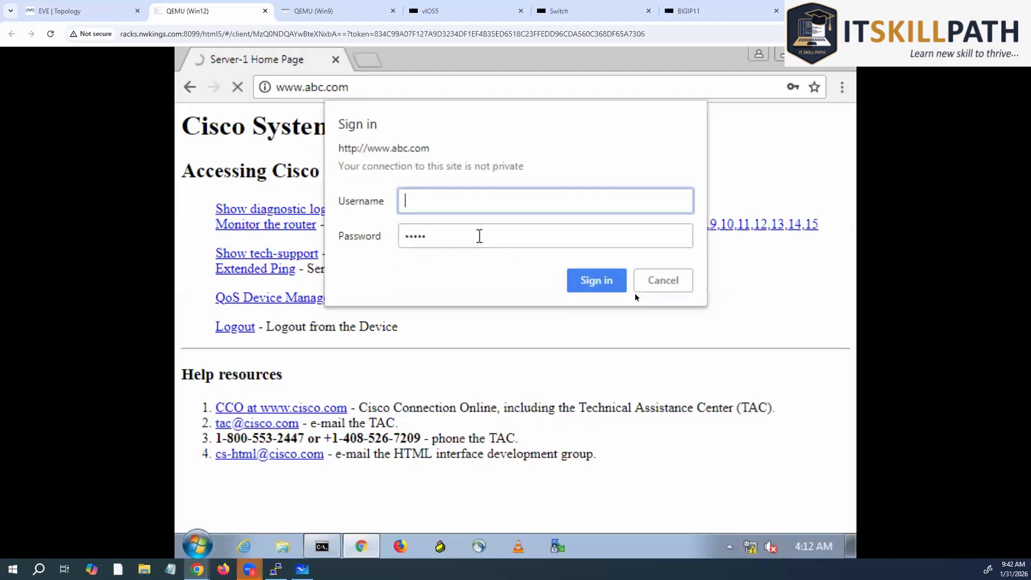
left_click(606, 282)
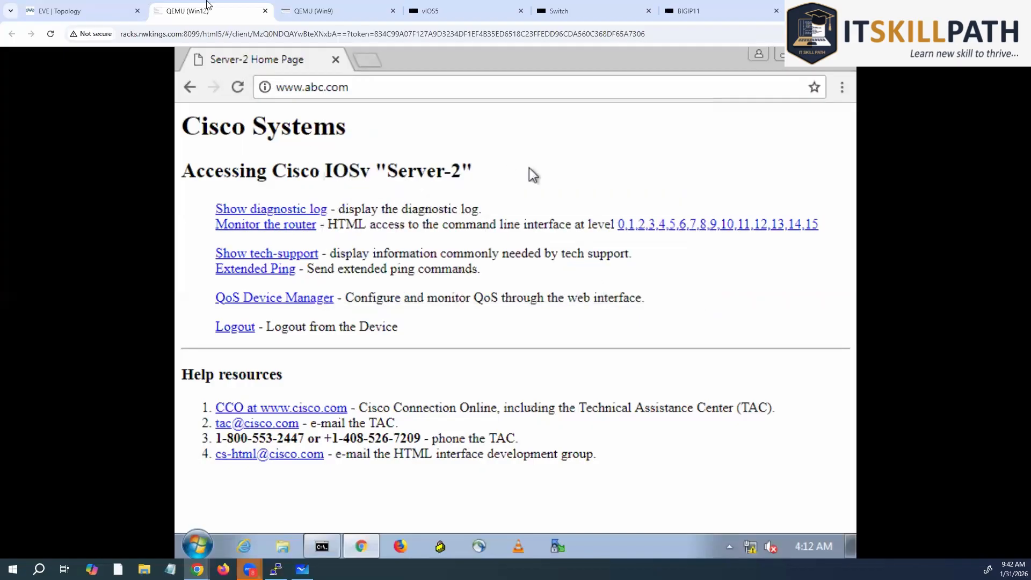
Return to the lab topology and review the Server-1 and Server-2 addresses.
left_click(80, 10)
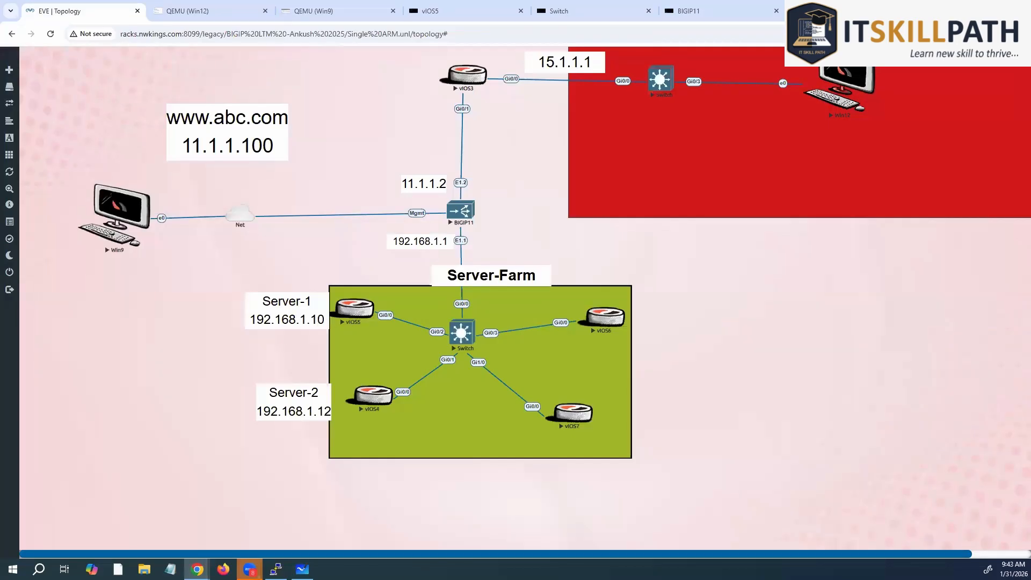
left_click_drag(288, 339, 328, 339)
left_click_drag(267, 432, 308, 433)
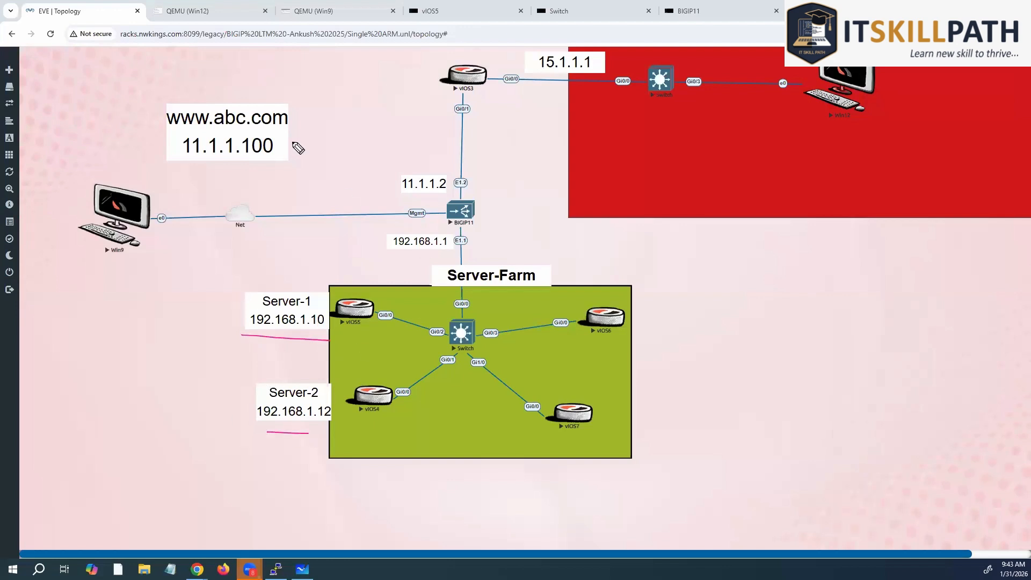
left_click_drag(288, 141, 303, 145)
Switch to Microsoft Whiteboard and open the Status Icon board.
left_click(302, 569)
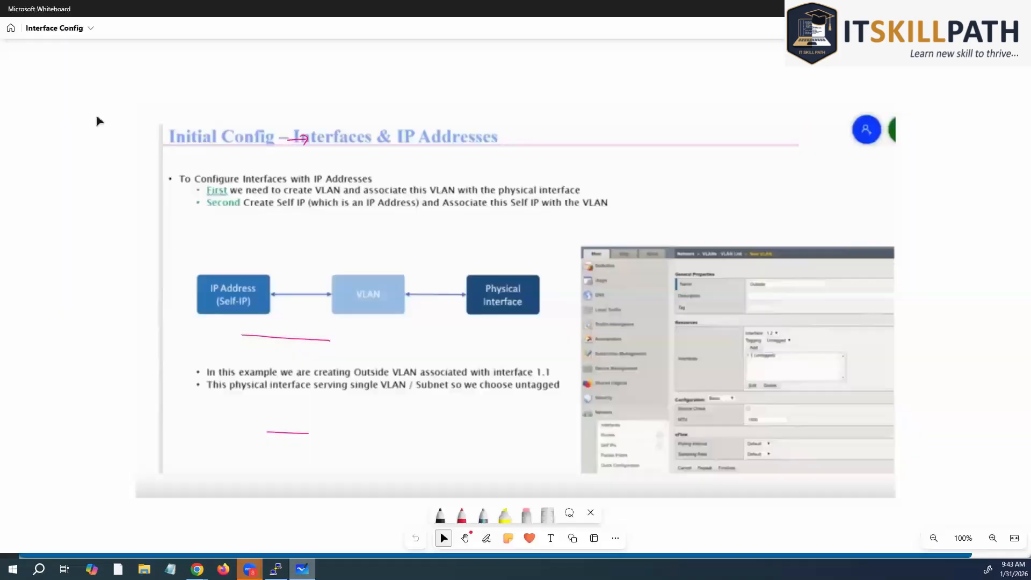
left_click(10, 28)
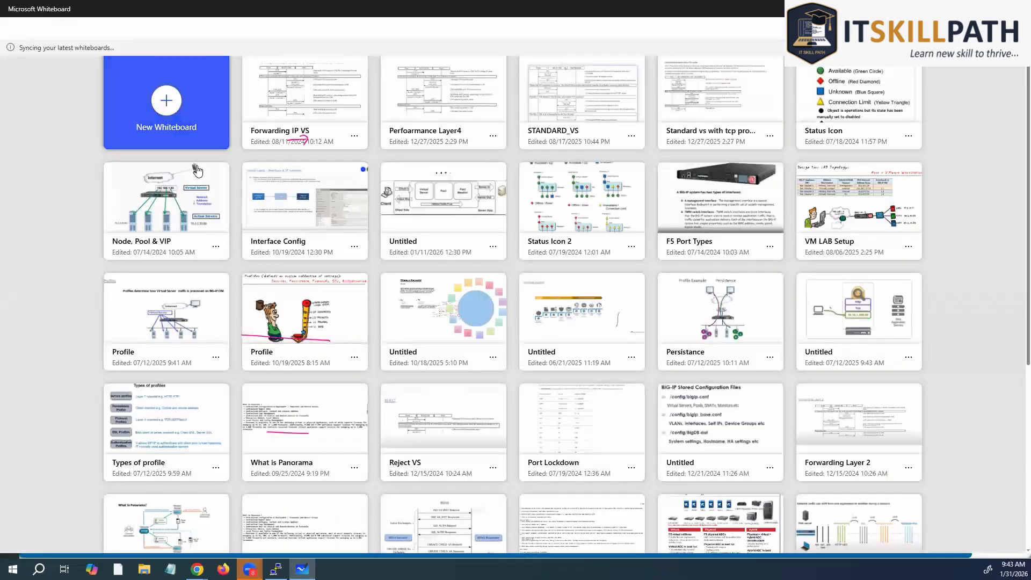
left_click(198, 171)
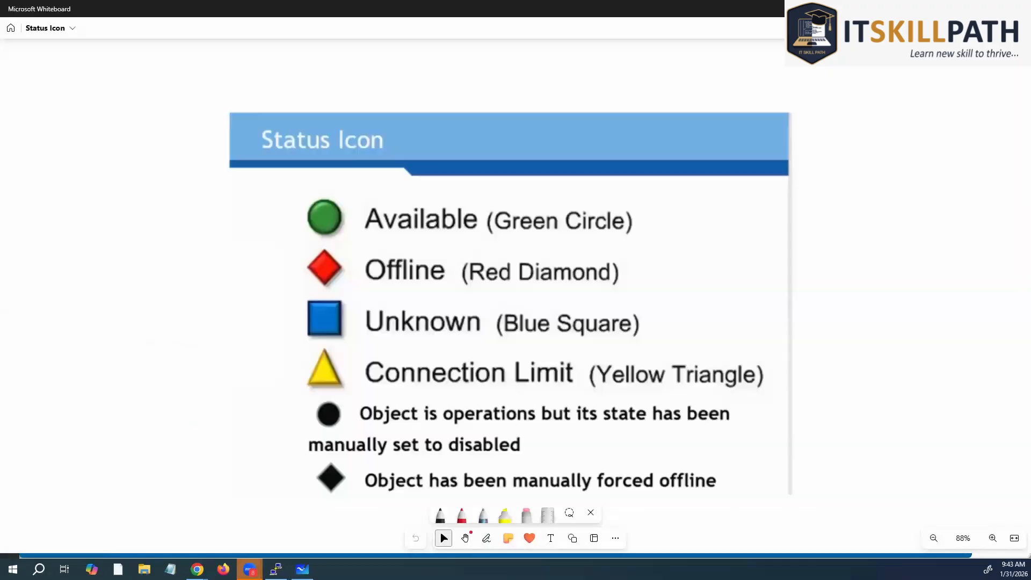
Open the Node, Pool & VIP whiteboard.
left_click(12, 28)
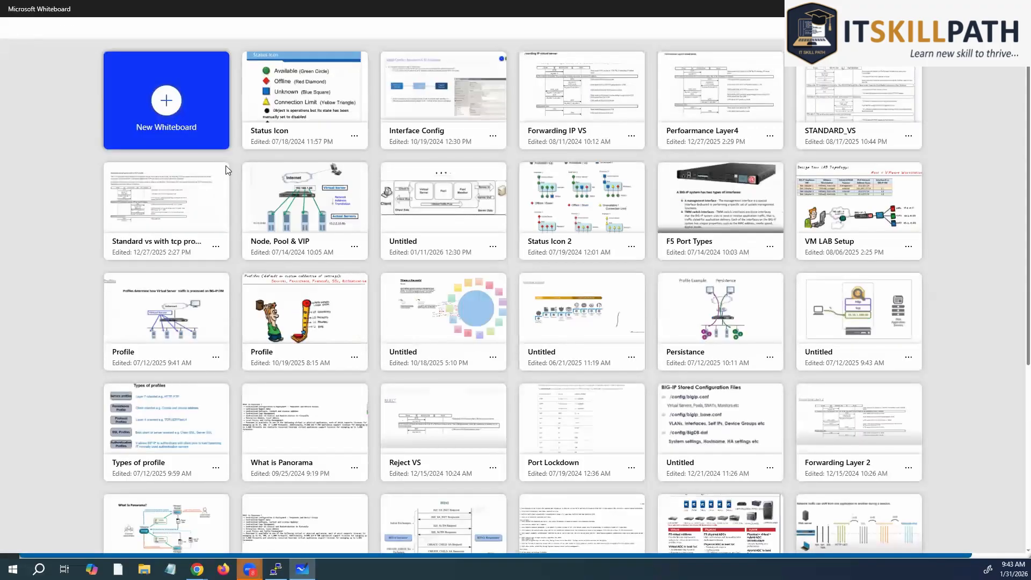
left_click(273, 191)
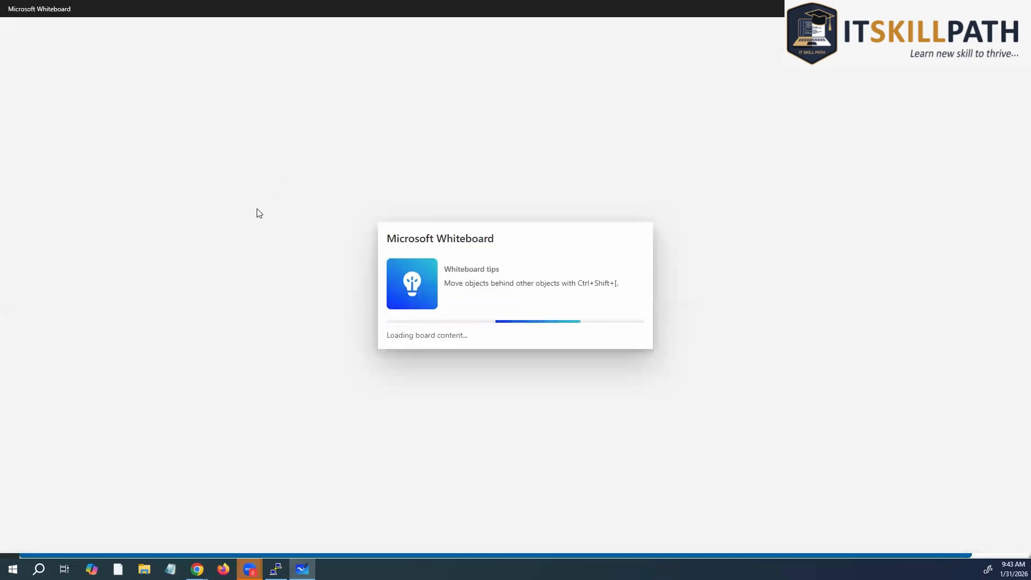
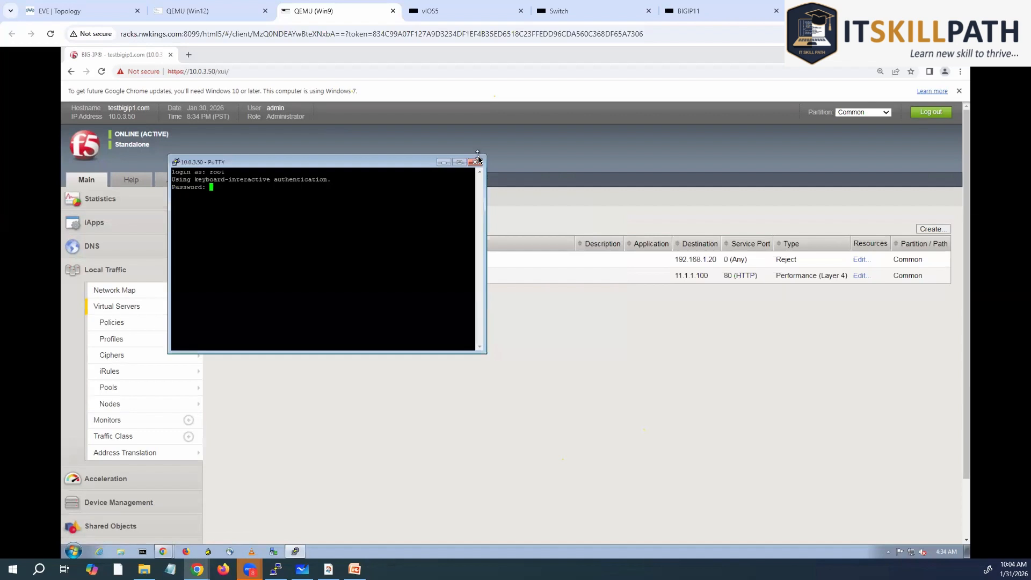
Finish the root SSH login to the BIG-IP and maximize the PuTTY session window.
key("Return")
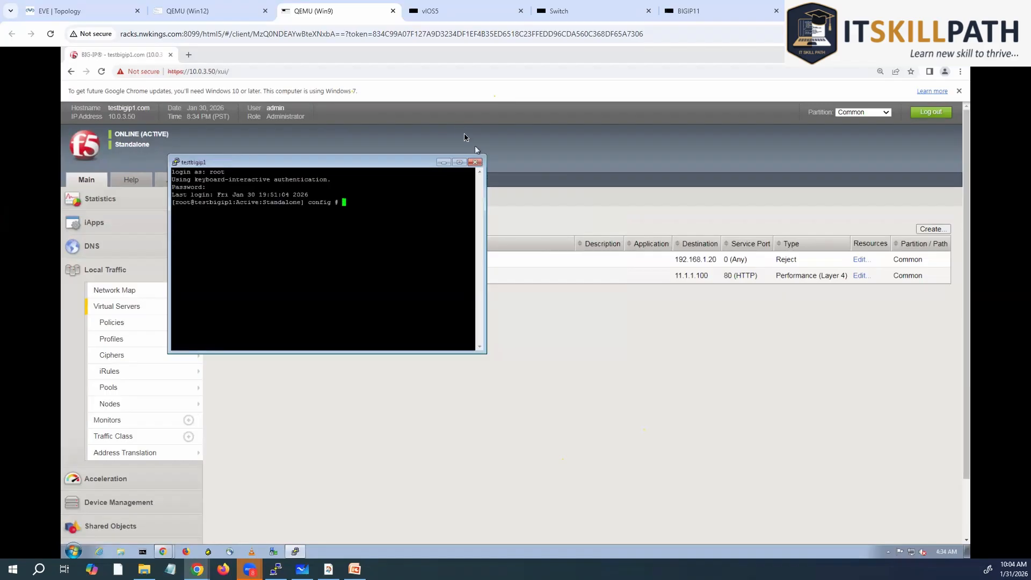
left_click(459, 162)
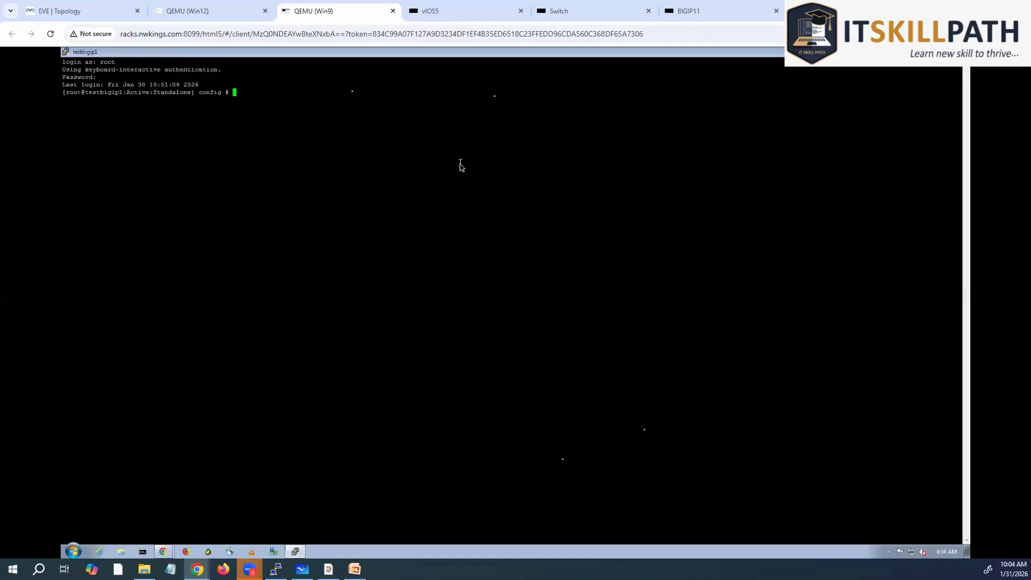
key("Return")
key("Return")
key("Return")
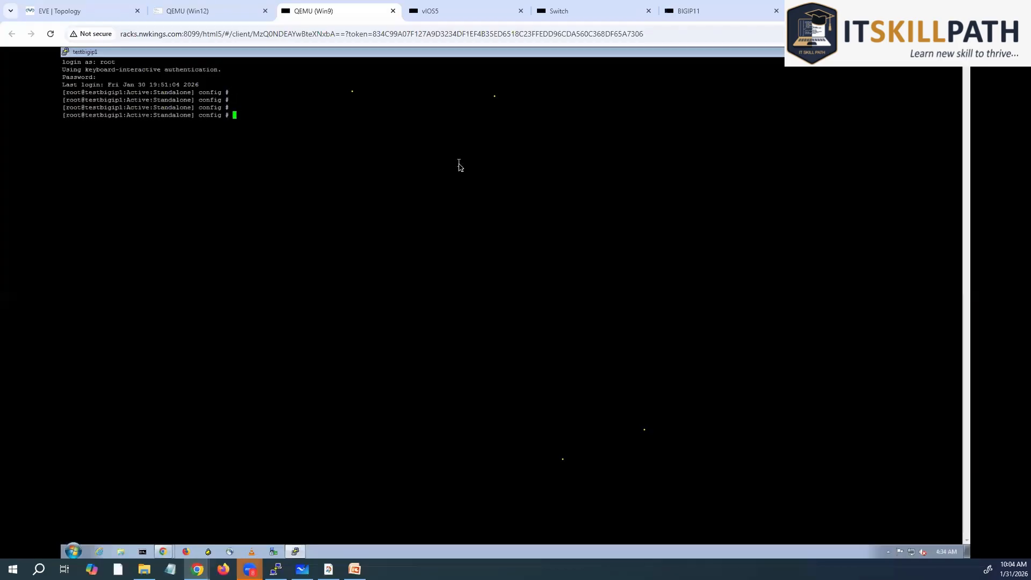
Change the PuTTY terminal font to Courier New, Bold, 14-point and apply it.
right_click(366, 54)
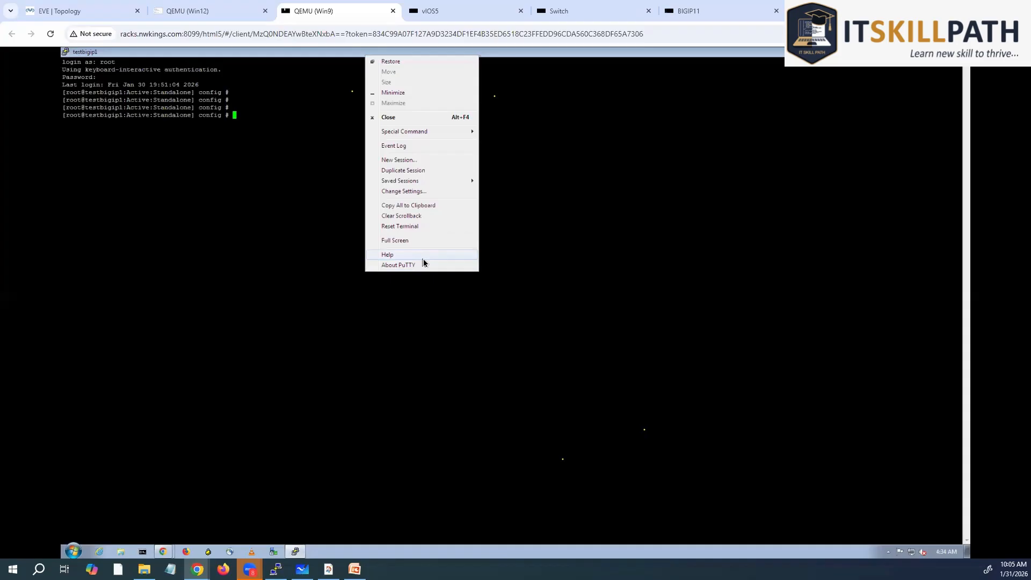
left_click(424, 192)
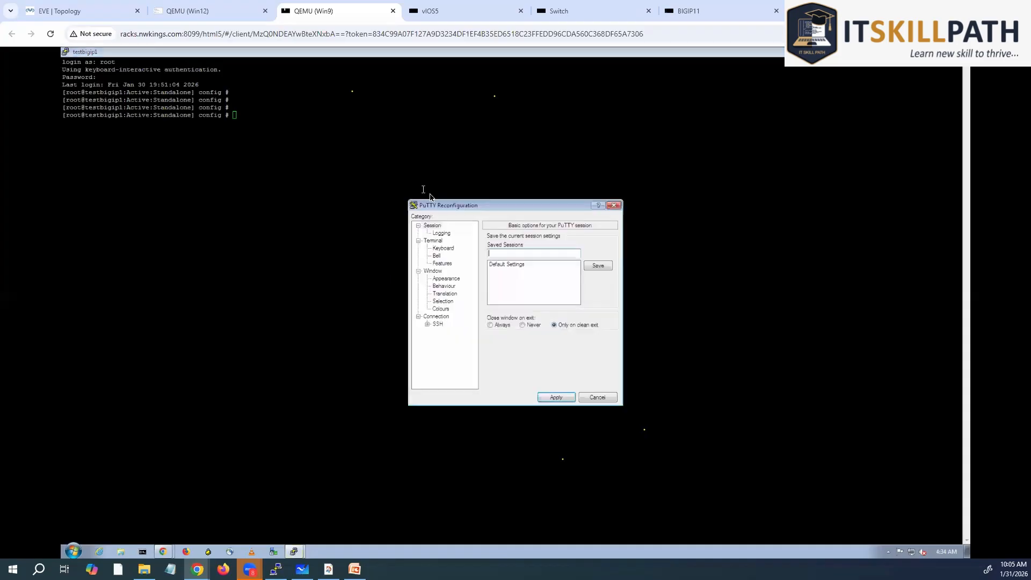
left_click(443, 280)
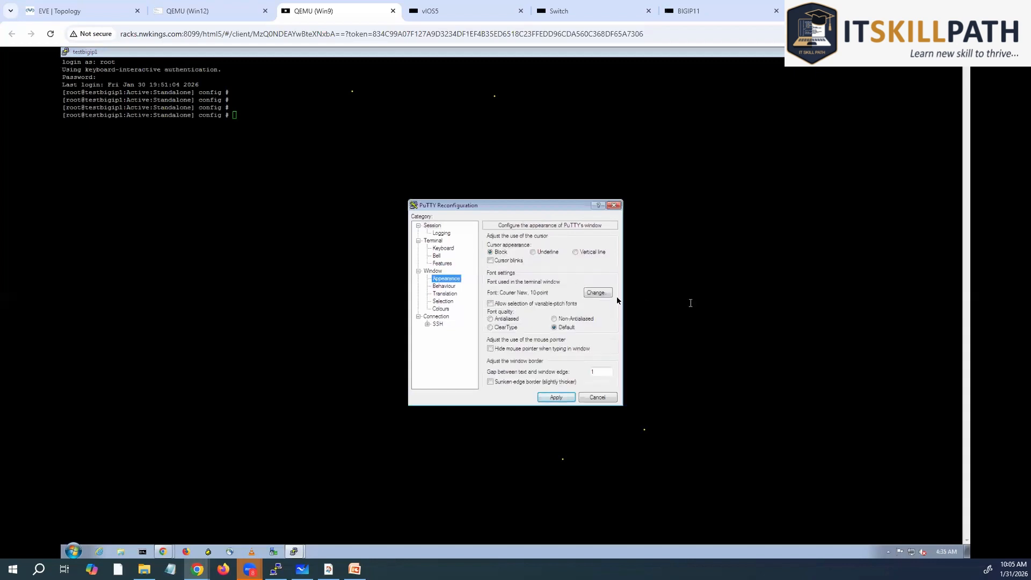
left_click(596, 293)
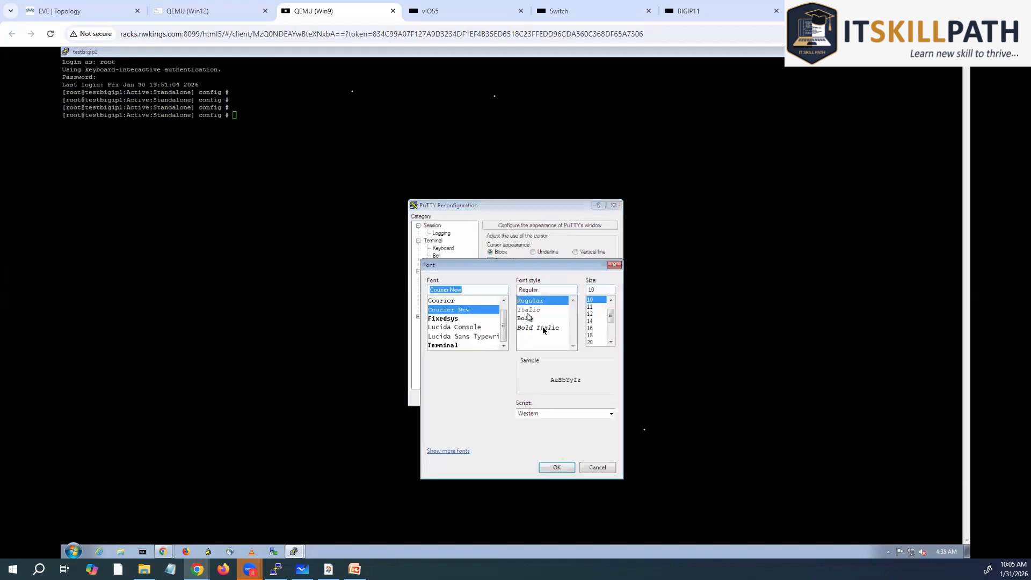
left_click(590, 328)
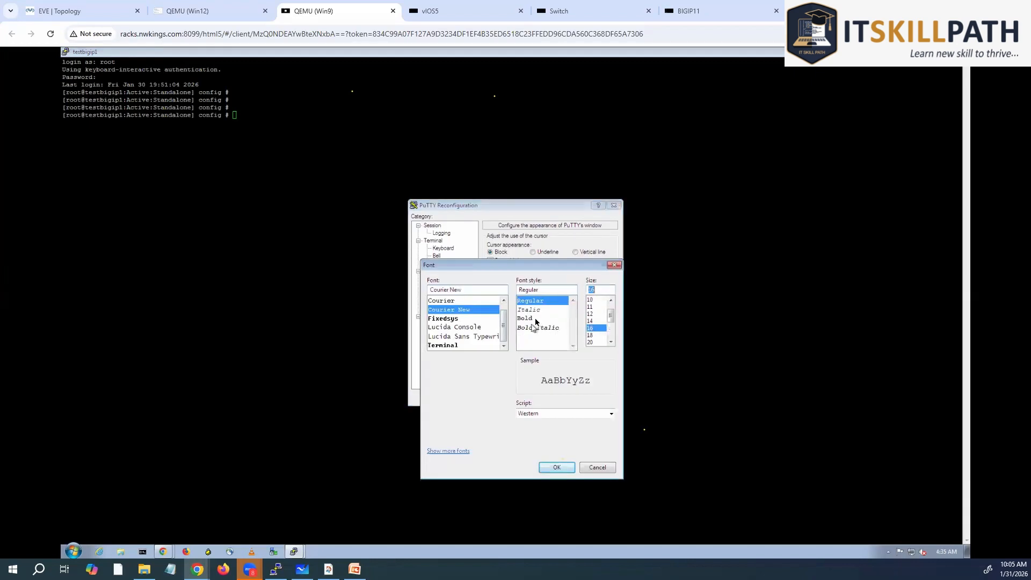
left_click(591, 321)
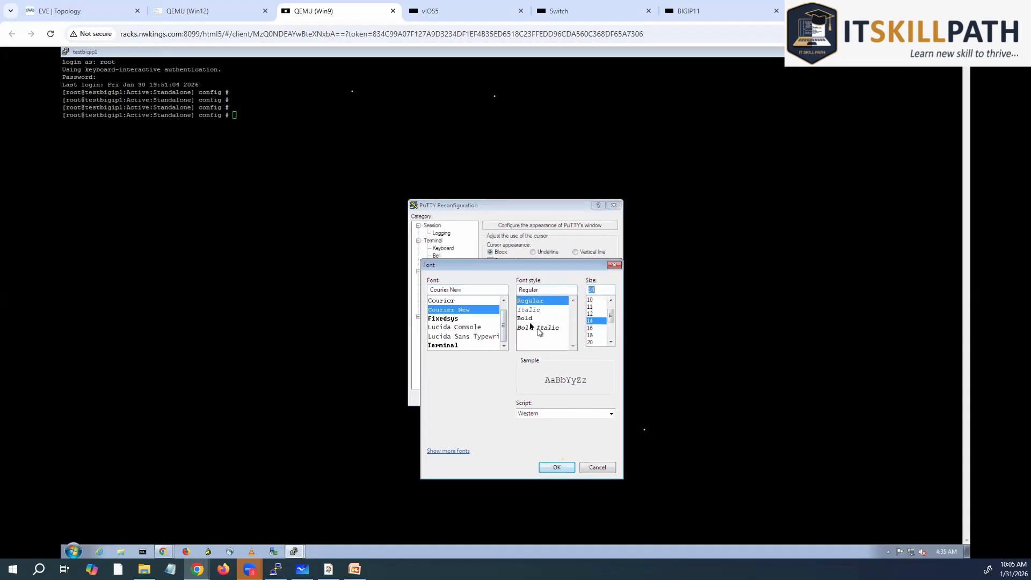
left_click(528, 320)
left_click(557, 467)
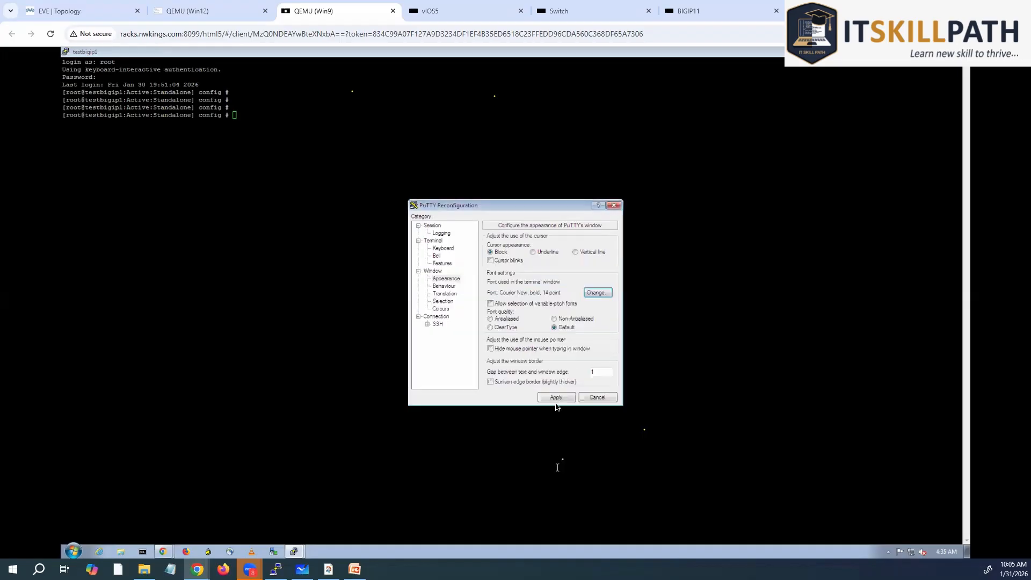
left_click(555, 398)
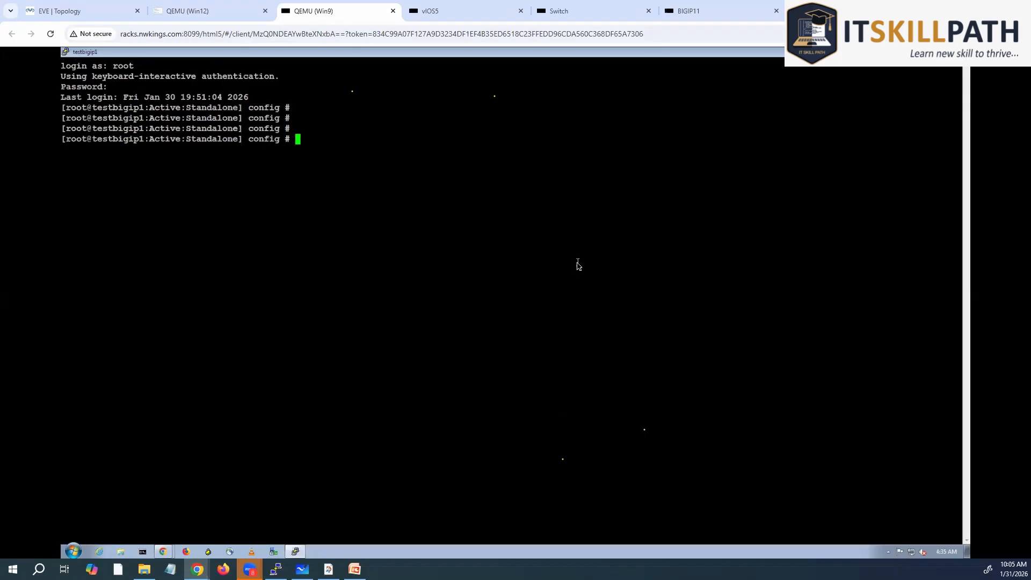
Start a packet capture on the BIG-IP with tcpdump -ni 0.0:p host 11.1.1.100.
key("Return")
key("Return")
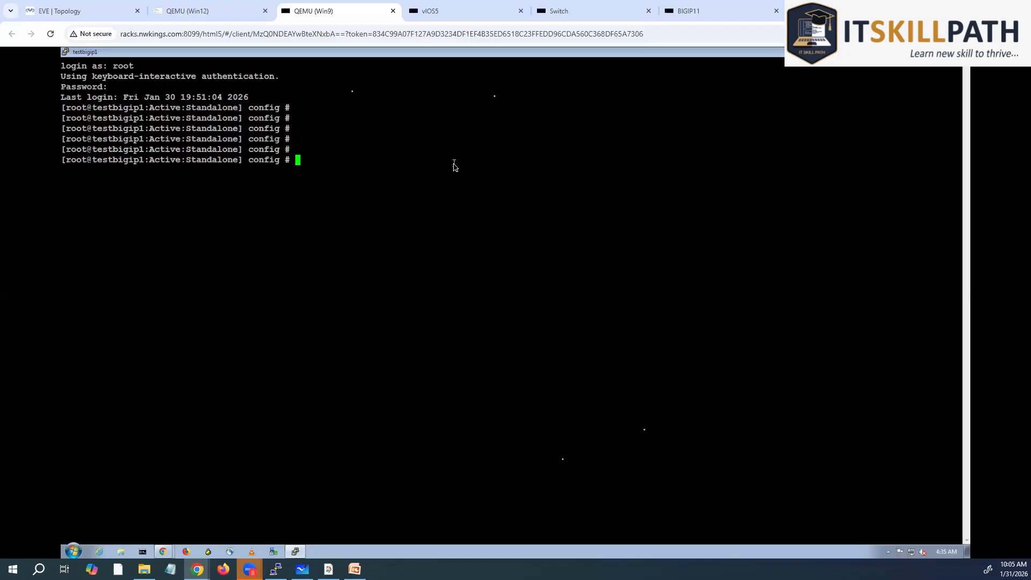
type("tcpdump -ni")
type("0.0:p")
double_click(370, 161)
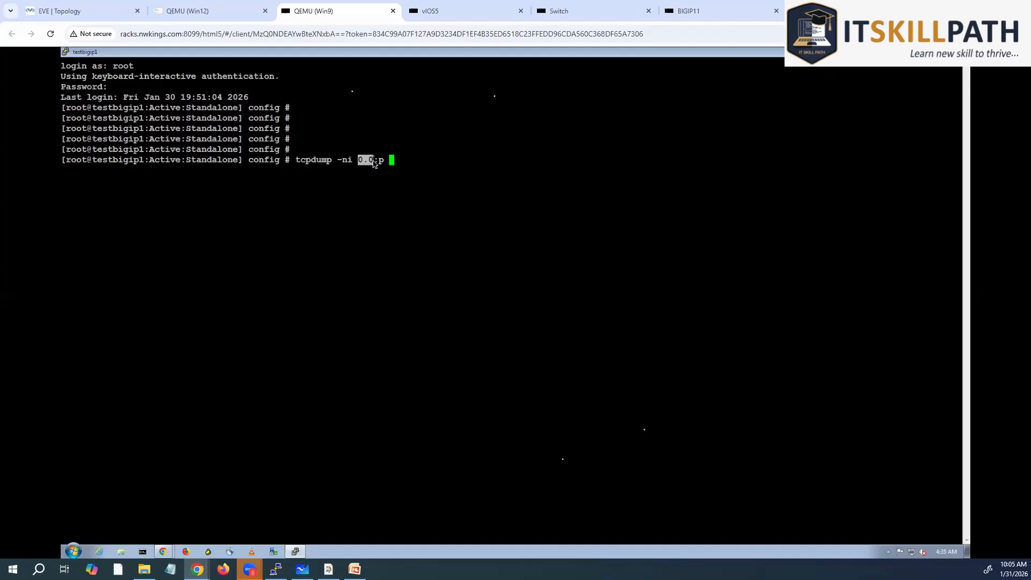
left_click_drag(376, 162, 385, 162)
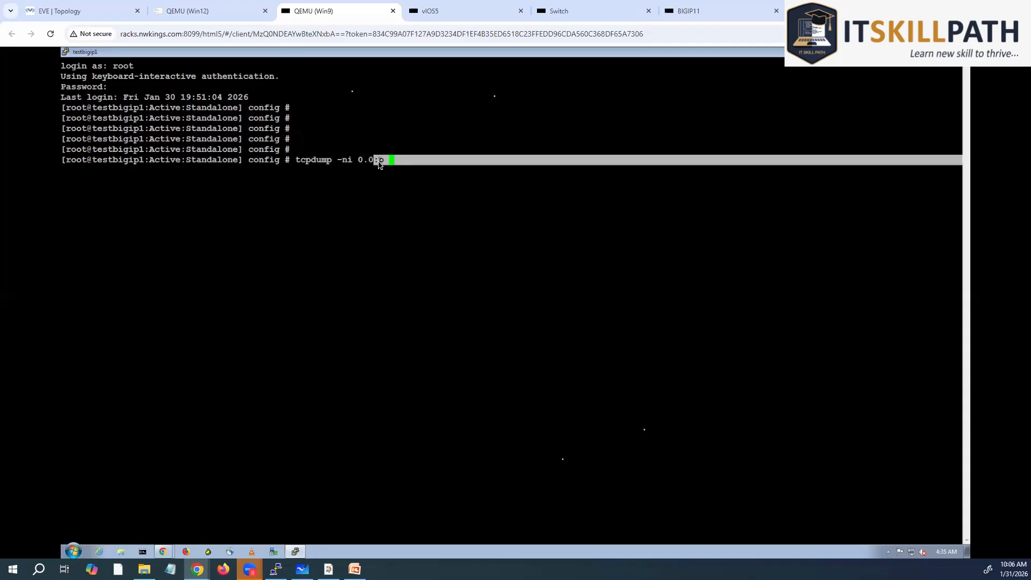
left_click(414, 160)
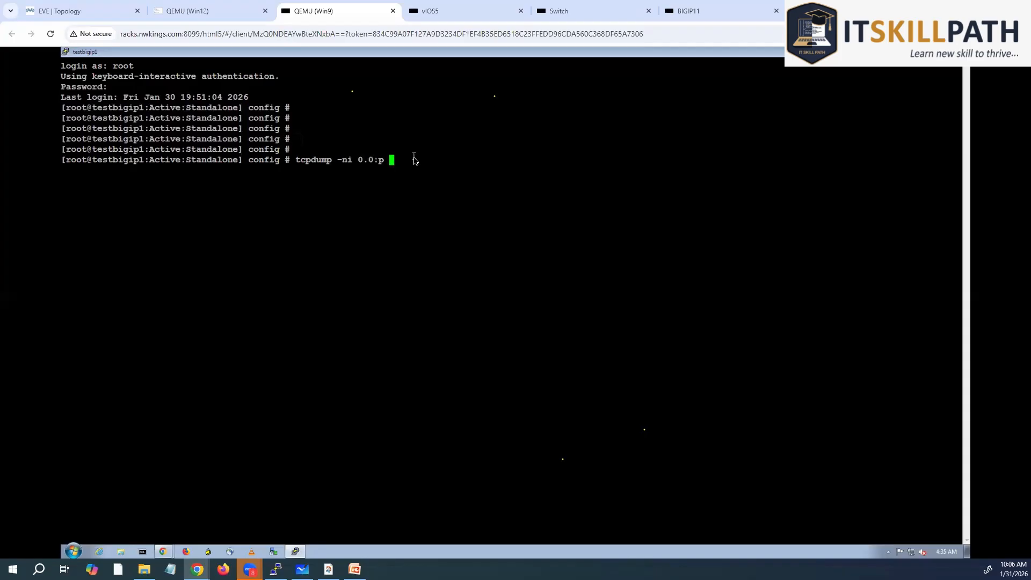
type("host 11.1.1.100")
key("Return")
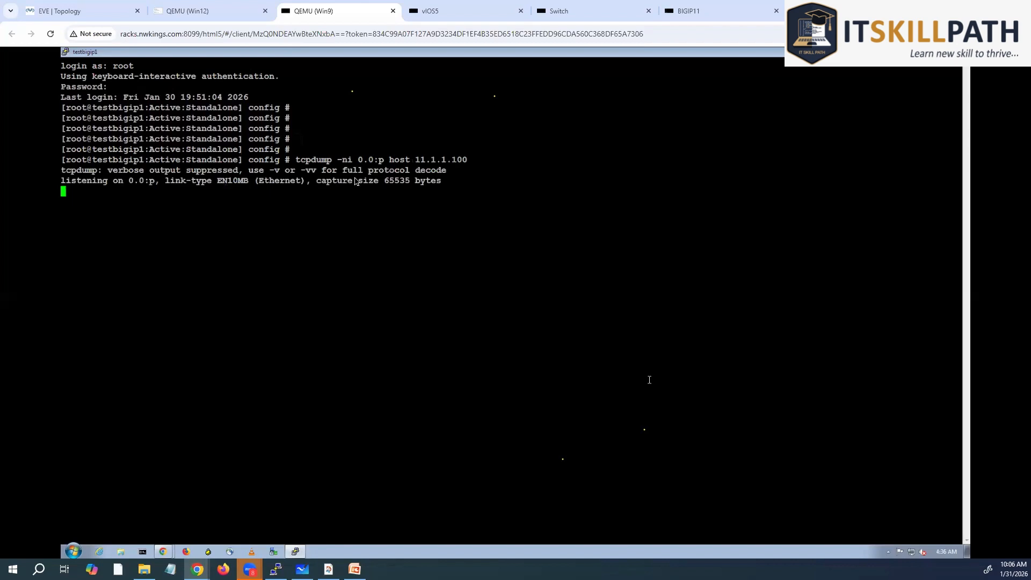
left_click(236, 10)
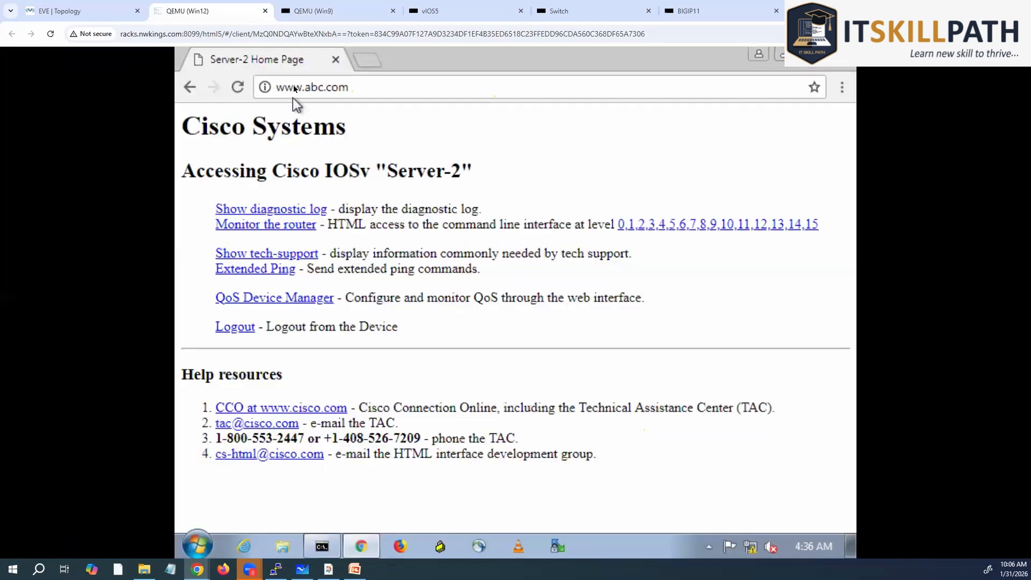
left_click(295, 89)
key("ctrl+c")
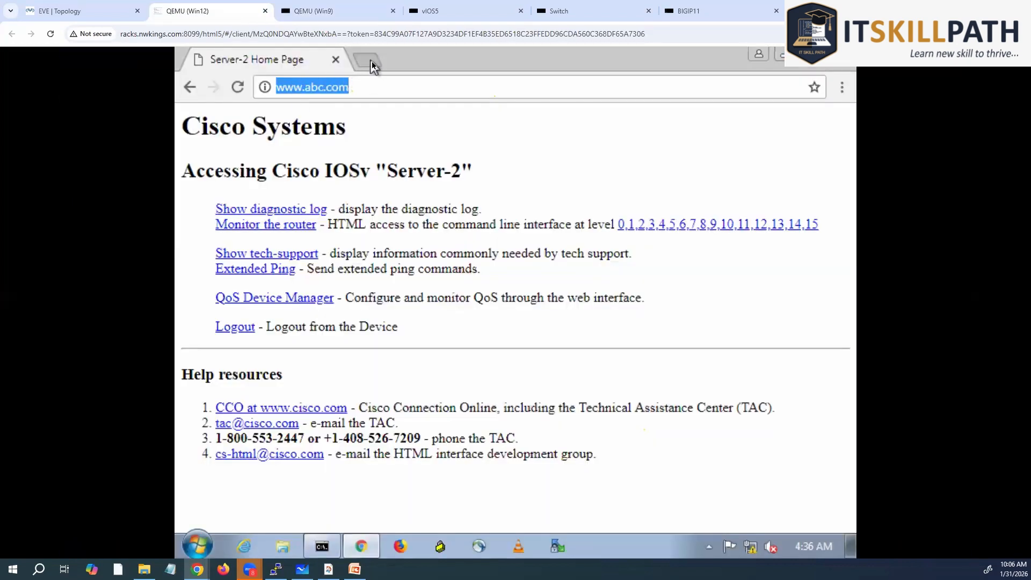
left_click(369, 61)
key("ctrl+v")
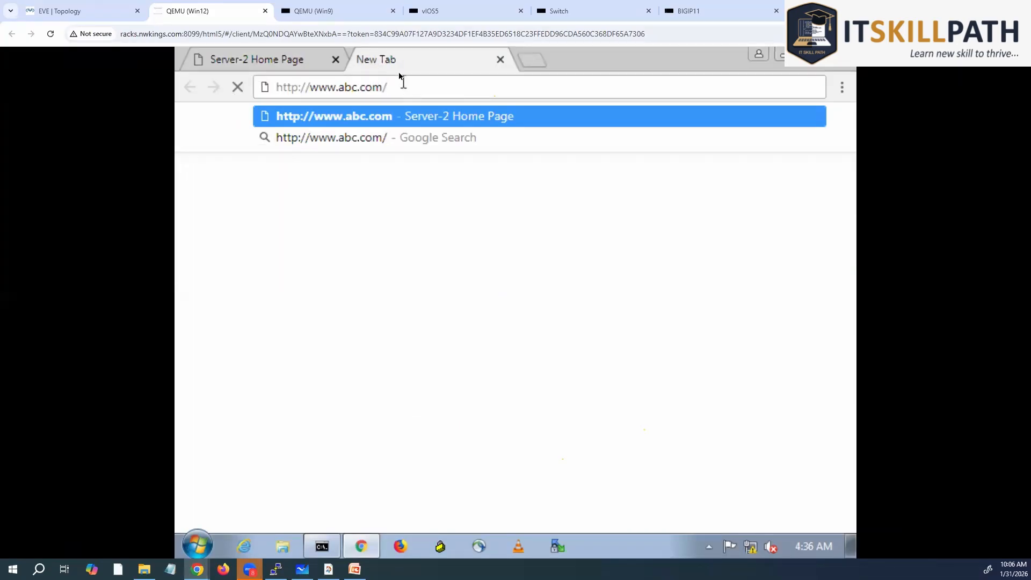
Stop the capture on the BIG-IP and rerun it as tcpdump -i 0.0:p host 11.1.1.100.
left_click(317, 11)
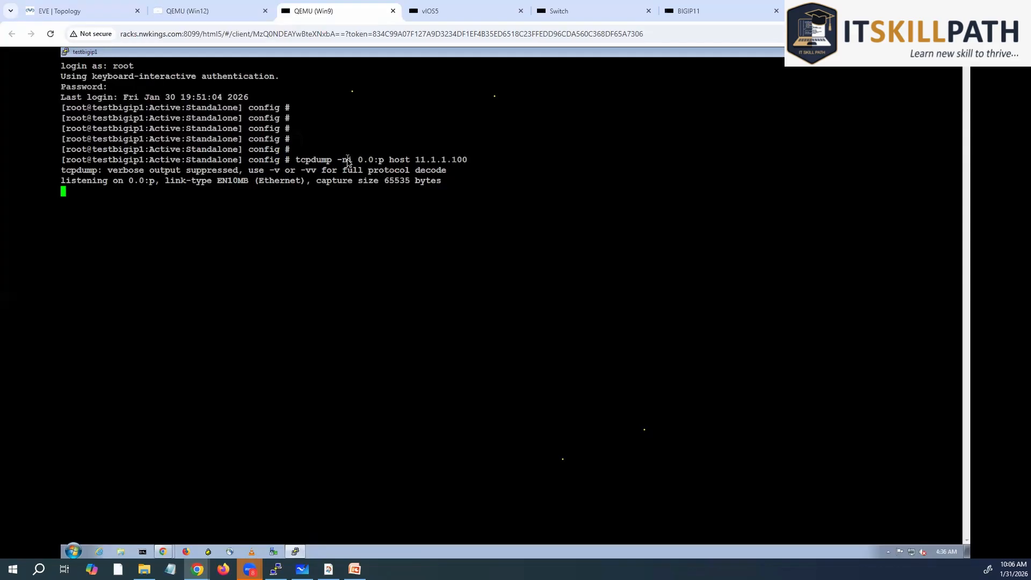
key("ctrl+c")
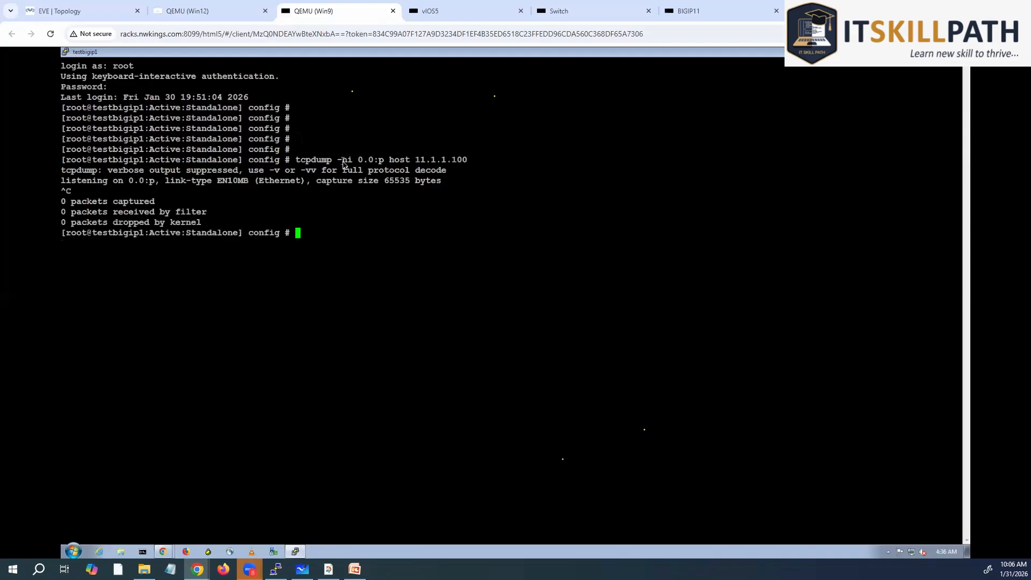
key("Up")
key("Left")
key("Left")
key("Left")
key("Left")
key("Left")
key("Left")
key("Left")
key("Left")
key("Left")
key("Left")
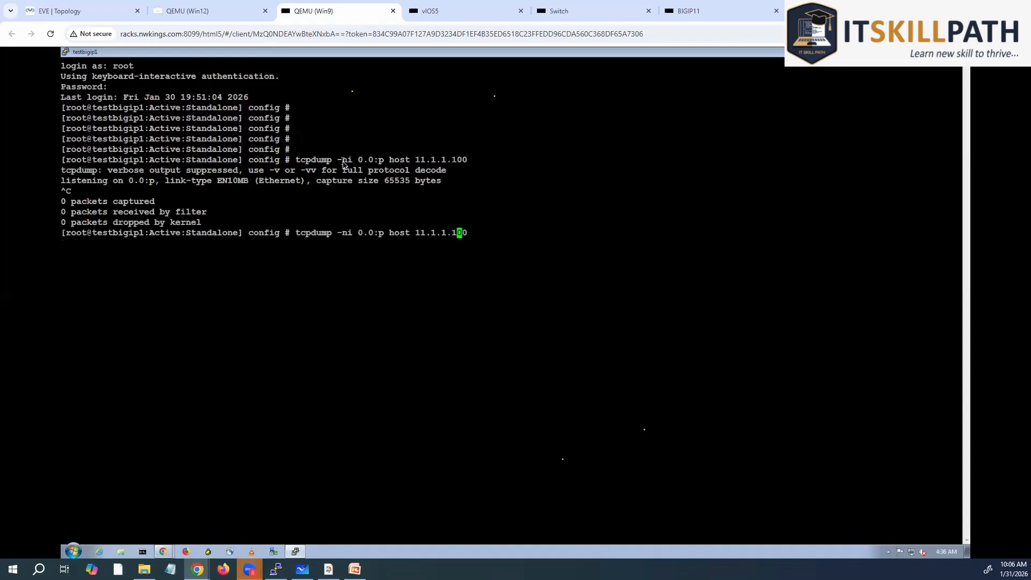
key("Left")
key("Left")
key("Left")
key("Left")
key("Left")
key("Left")
key("Left")
key("Left")
key("Left")
key("Left")
key("Left")
key("Left")
key("Left")
key("Left")
key("Delete")
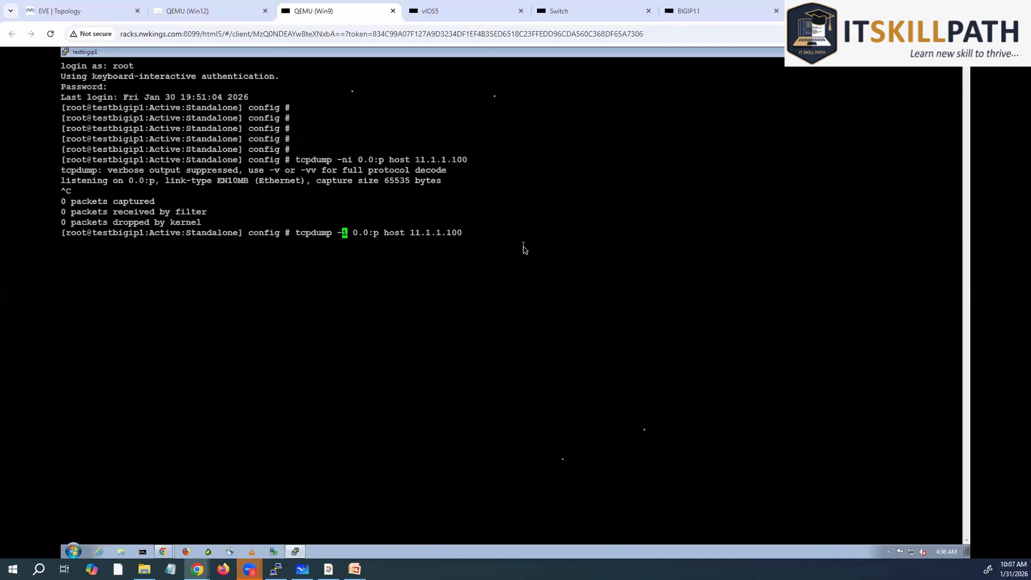
key("Return")
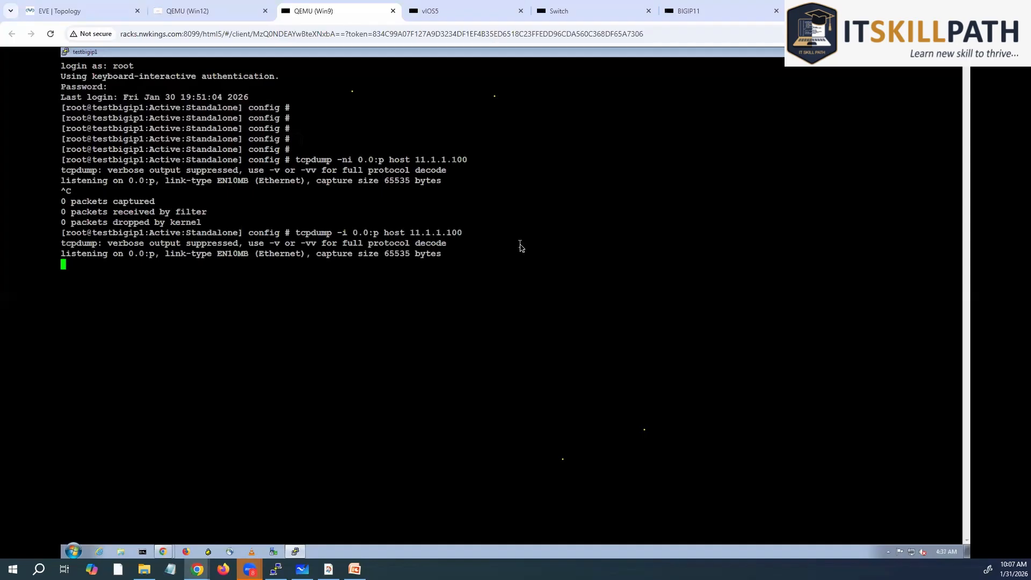
Stop the capture, clear the terminal, and rerun tcpdump -ni 0.0:p host 11.1.1.100.
key("ctrl+c")
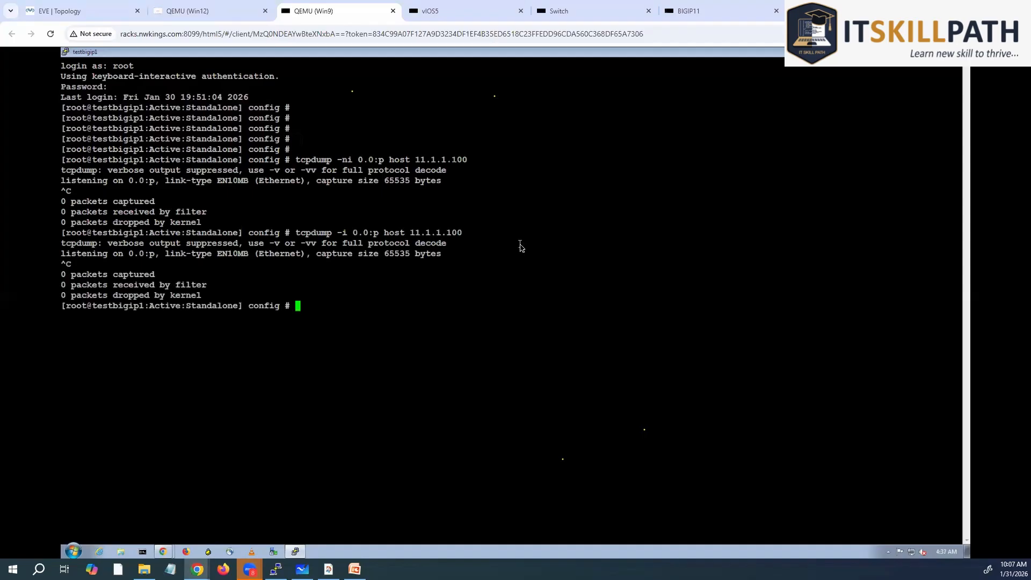
type("clear")
key("Return")
key("Up")
key("Up")
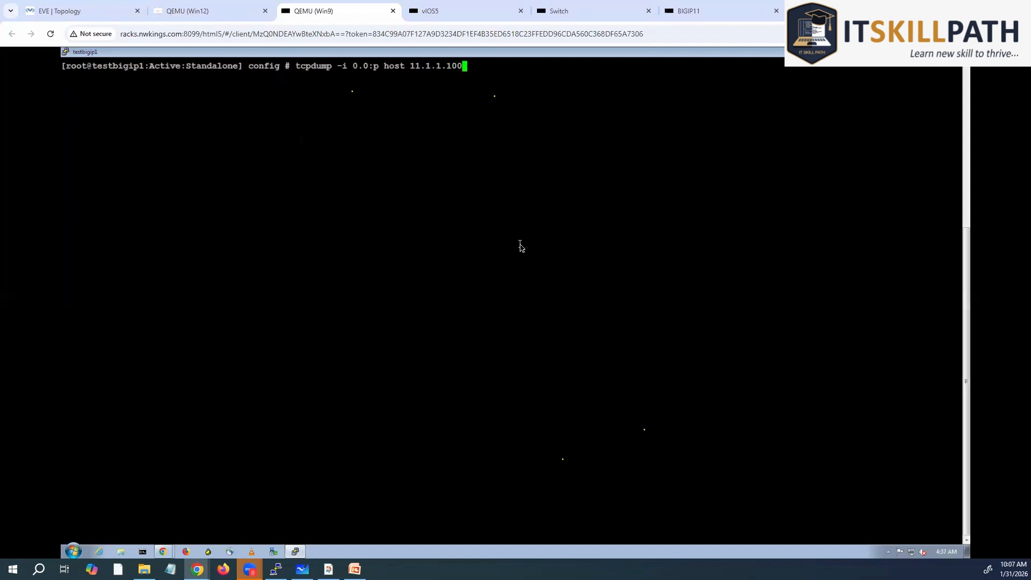
key("Up")
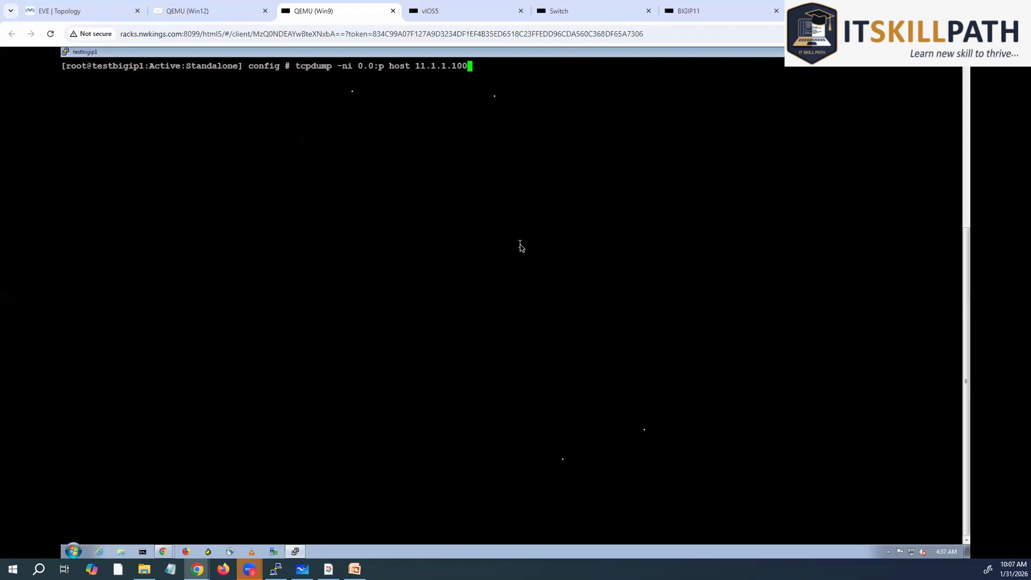
key("Return")
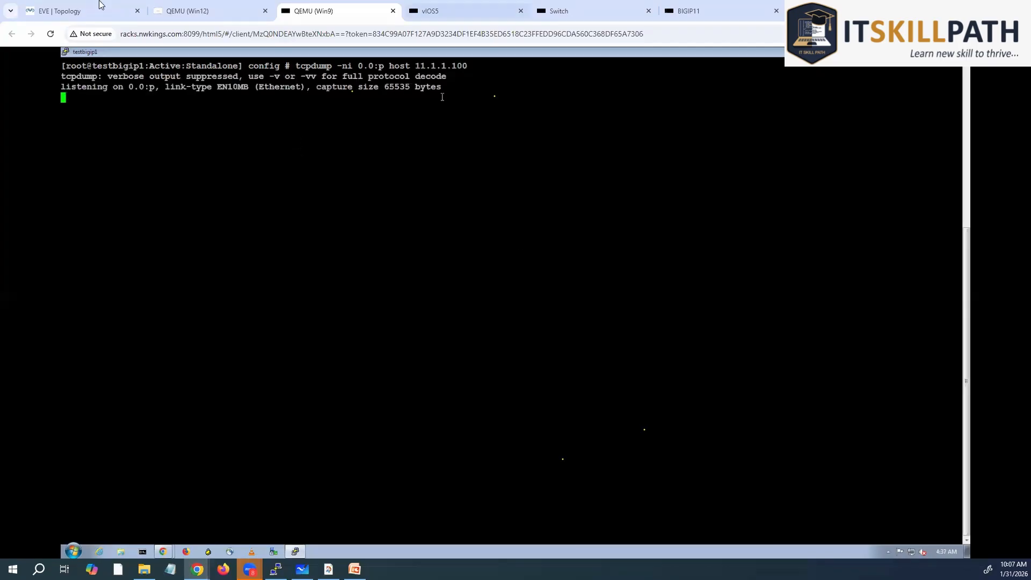
left_click(75, 10)
left_click(860, 85)
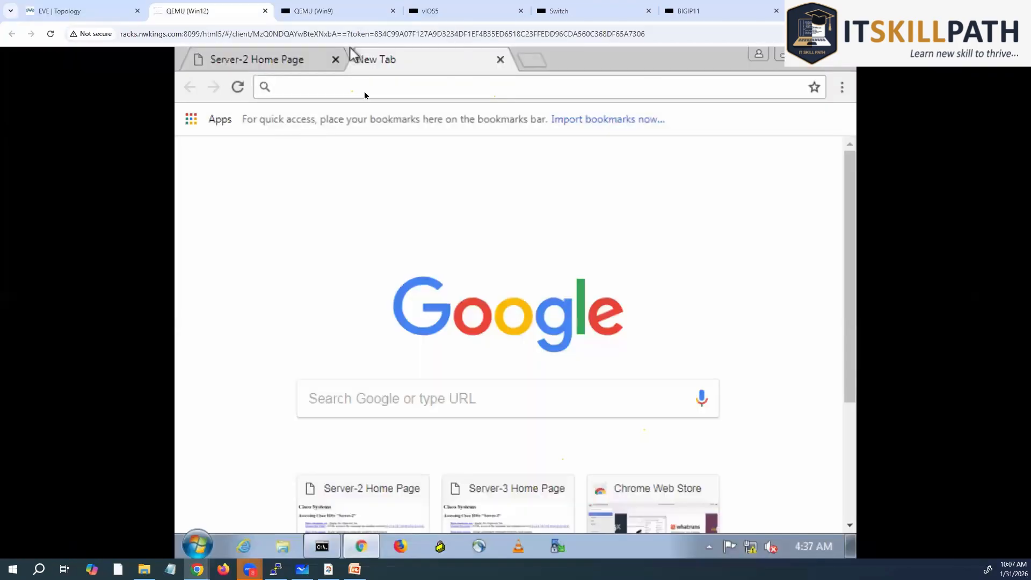
type("www.abc.com")
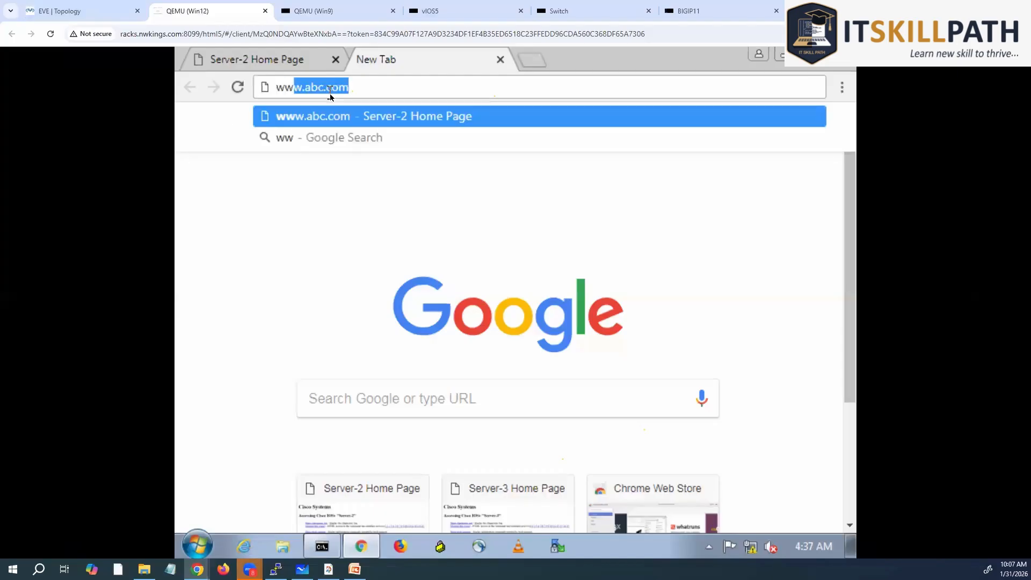
key("Right")
key("Return")
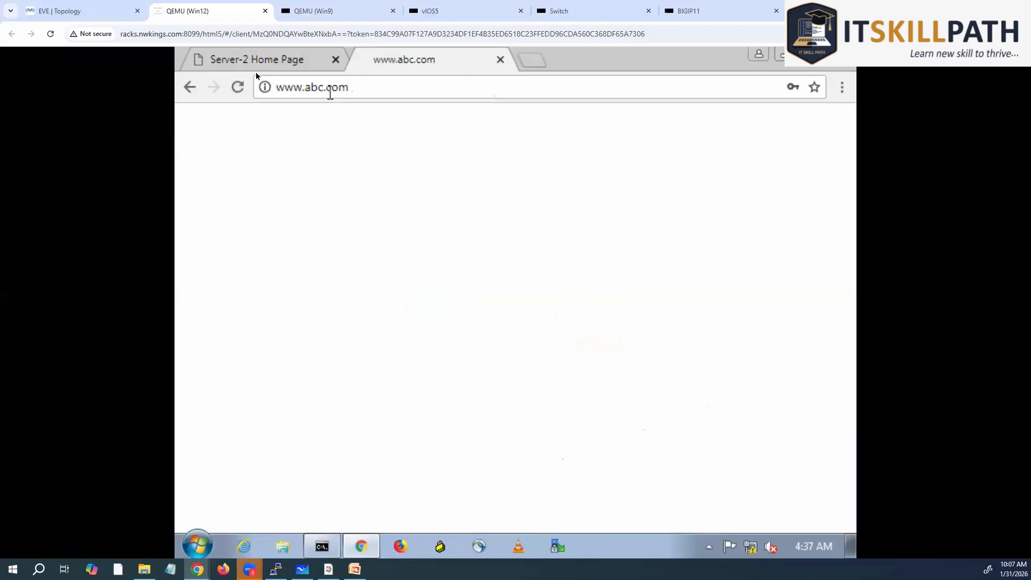
Stop the BIG-IP capture and examine the captured client, VIP and server traffic.
left_click(298, 5)
key("ctrl+c")
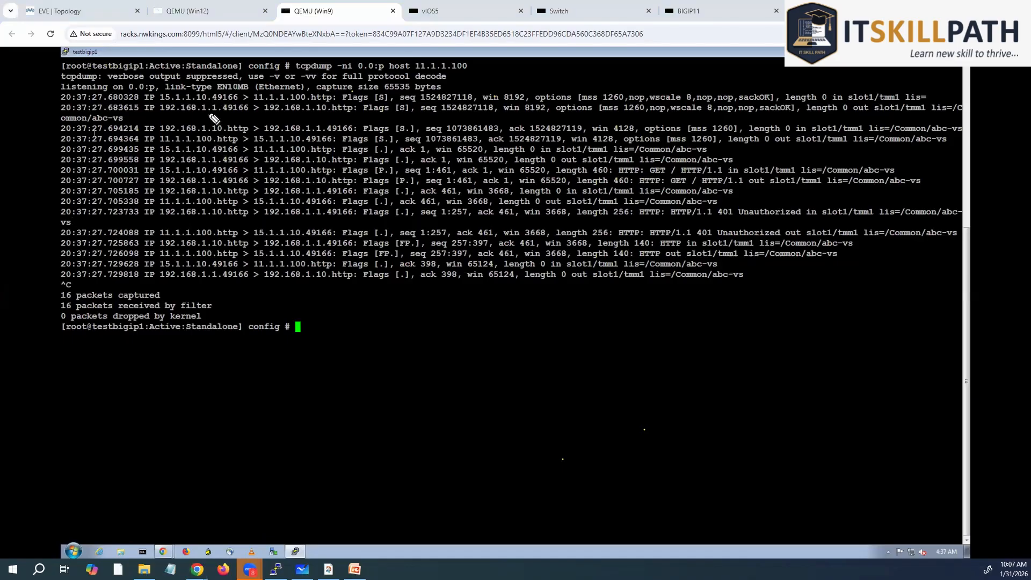
left_click_drag(154, 99, 210, 101)
On the client, exit nslookup and run ipconfig in the command prompt.
left_click(65, 10)
left_click(855, 81)
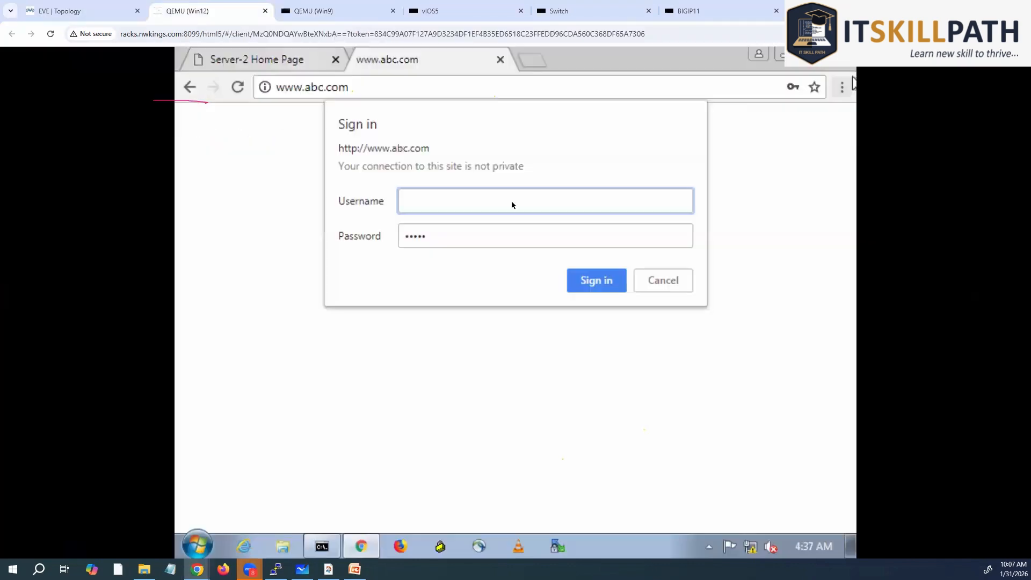
left_click(333, 543)
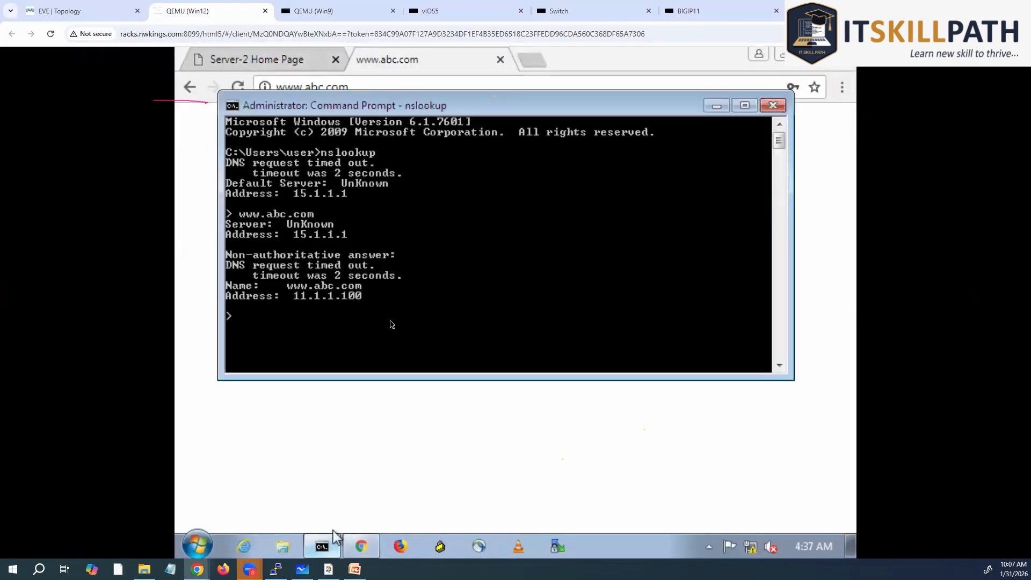
type("exit")
key("Return")
key("Return")
key("Return")
key("Return")
type("ipconfig")
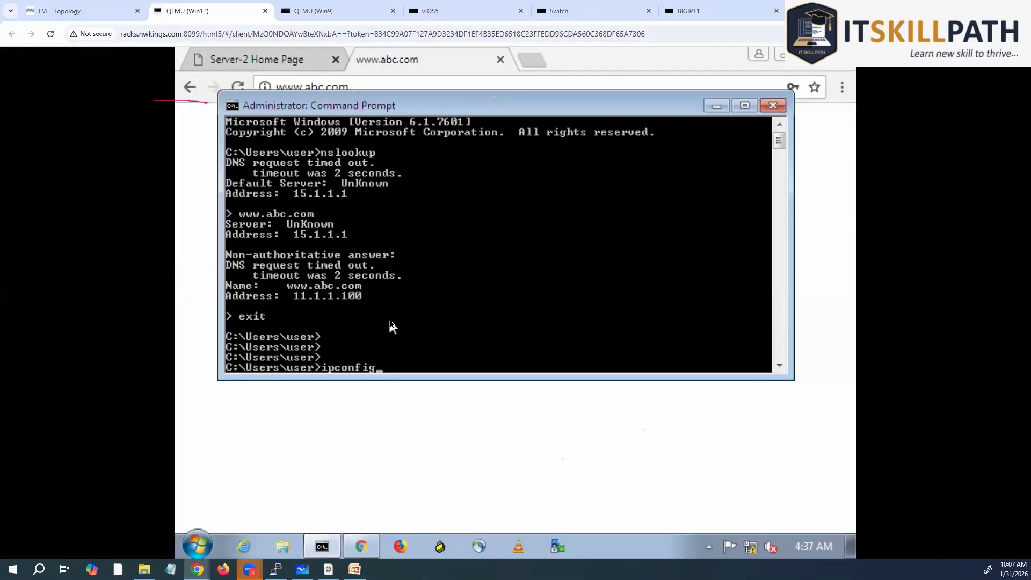
key("Return")
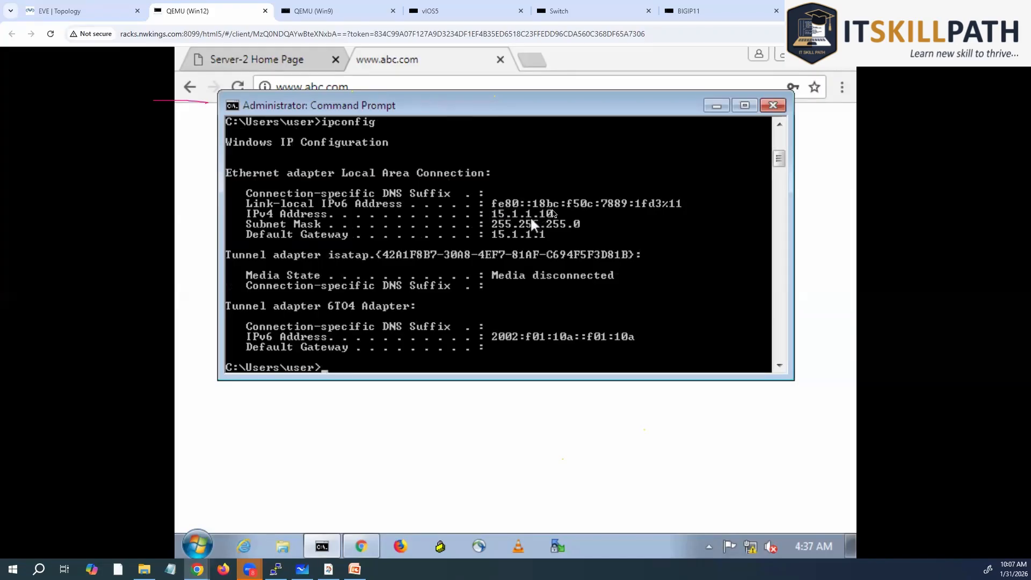
Compare the captured client, VIP and server addresses against the client's IP and the lab topology.
left_click(95, 8)
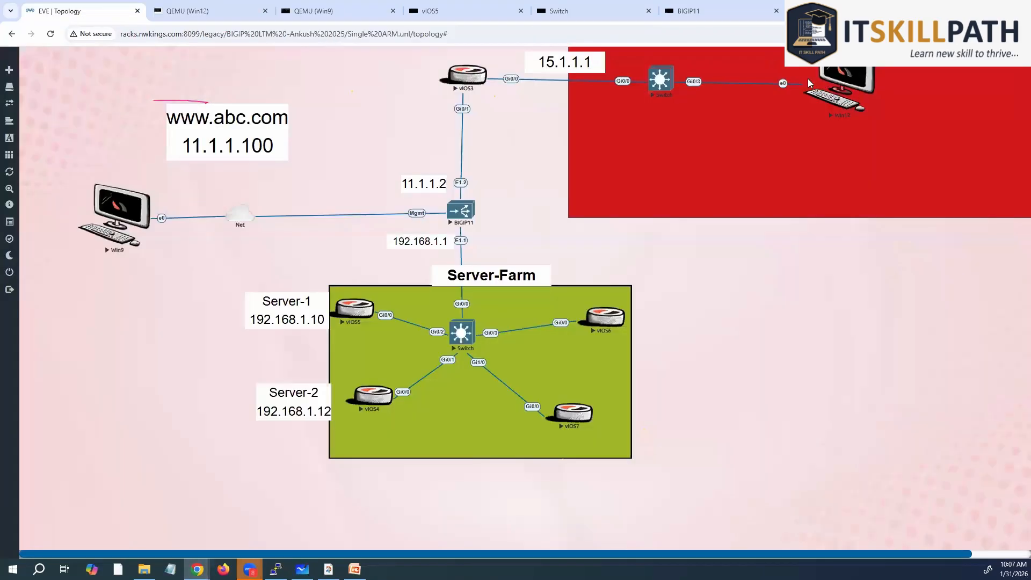
left_click(317, 11)
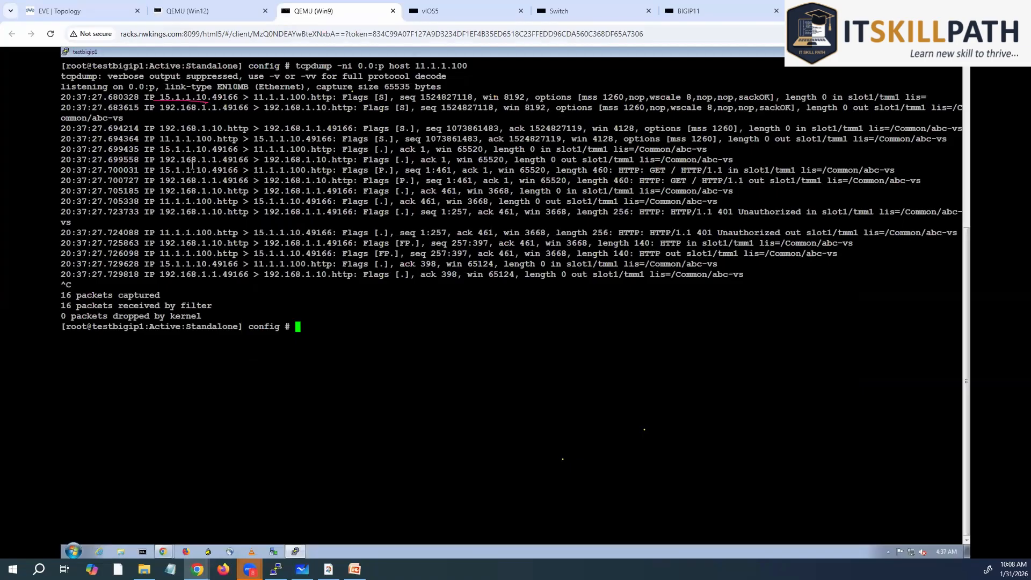
left_click_drag(255, 99, 289, 99)
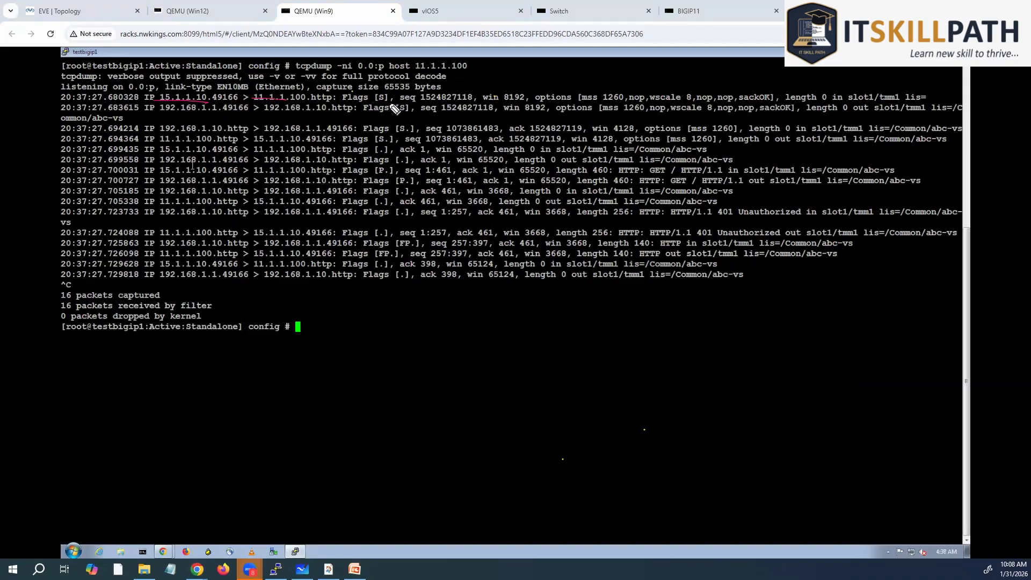
left_click_drag(376, 102, 391, 102)
left_click_drag(160, 120, 244, 121)
left_click(81, 10)
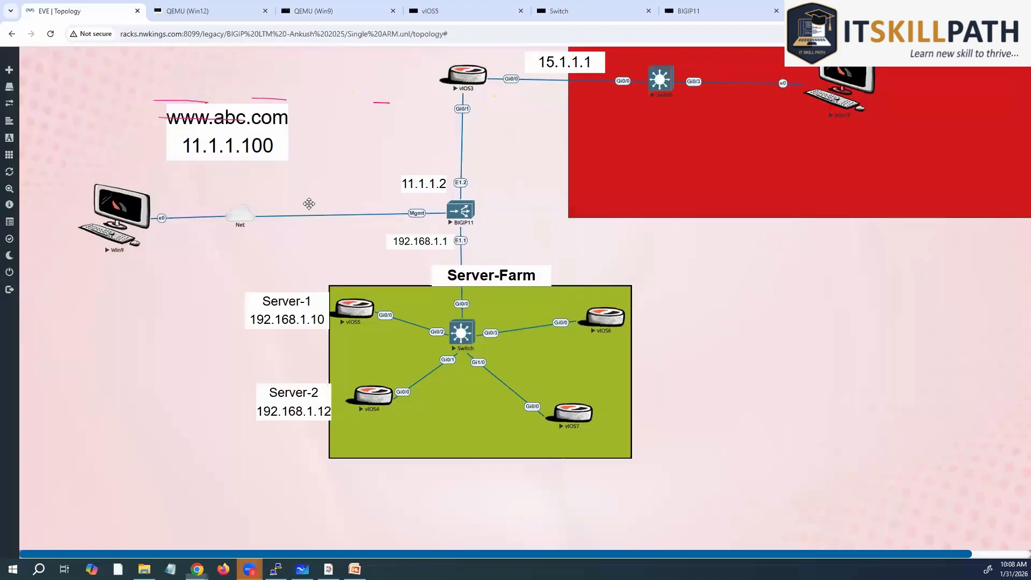
left_click(317, 10)
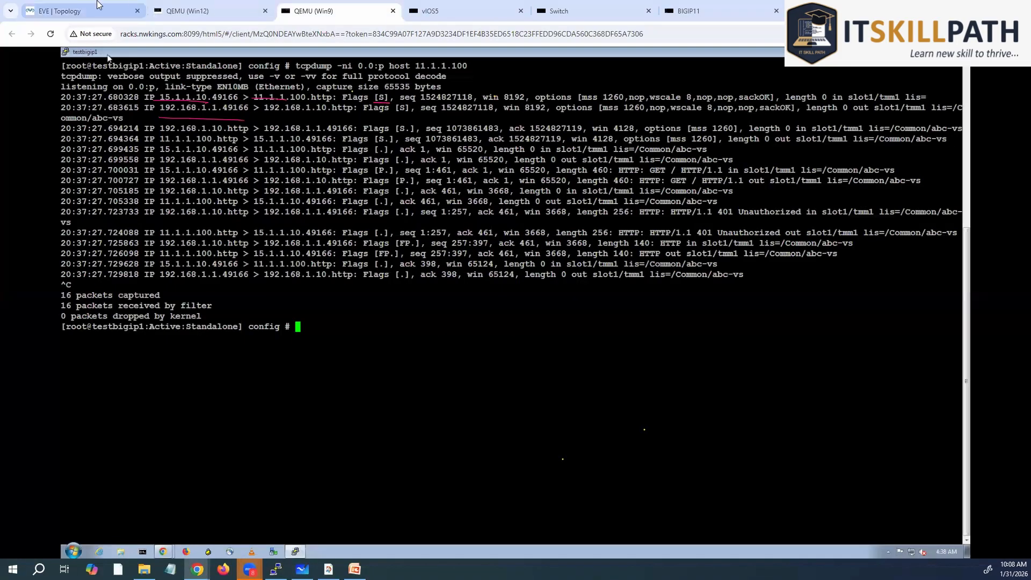
left_click(107, 10)
left_click(123, 214)
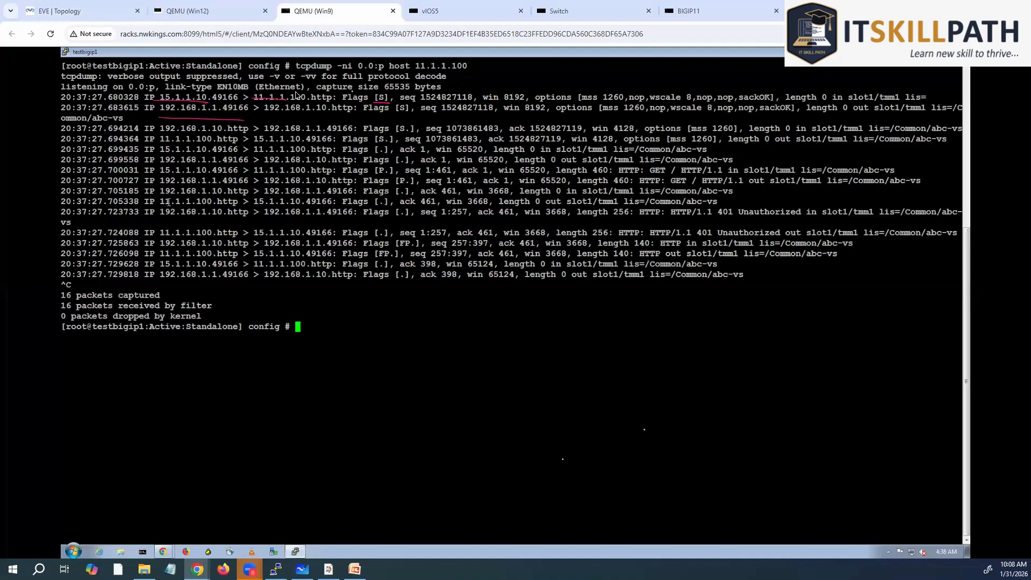
left_click(162, 553)
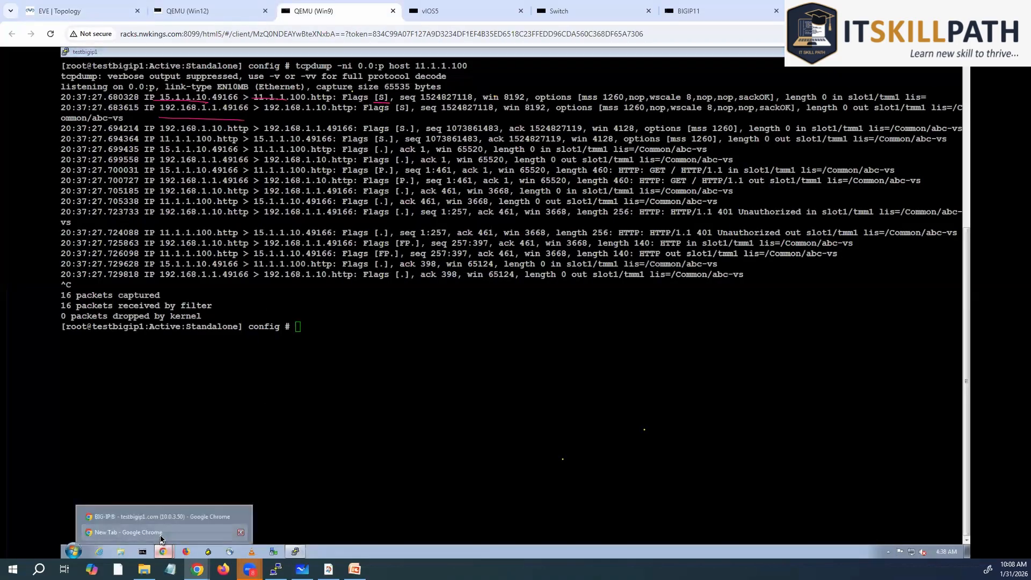
left_click(160, 533)
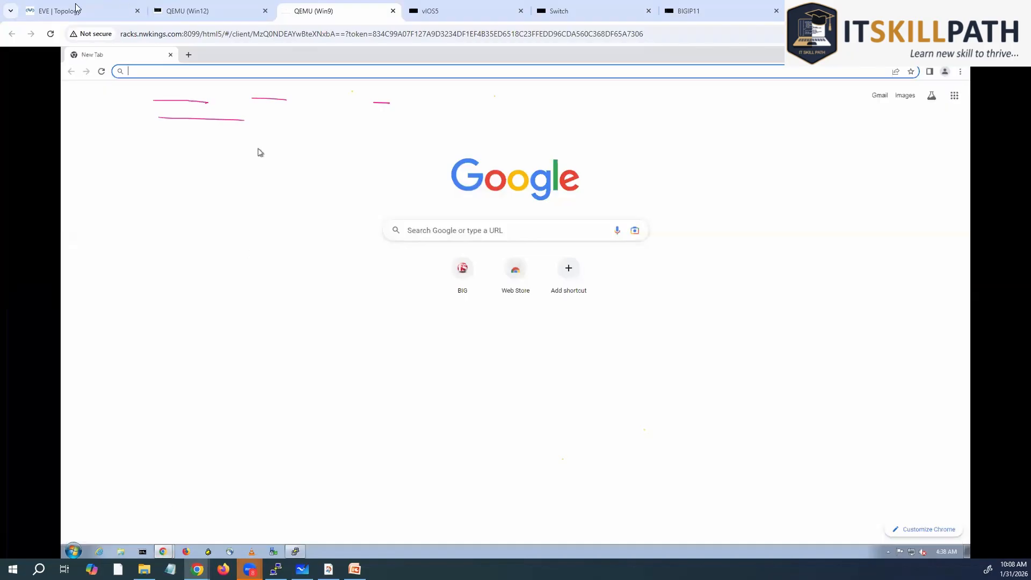
left_click(197, 10)
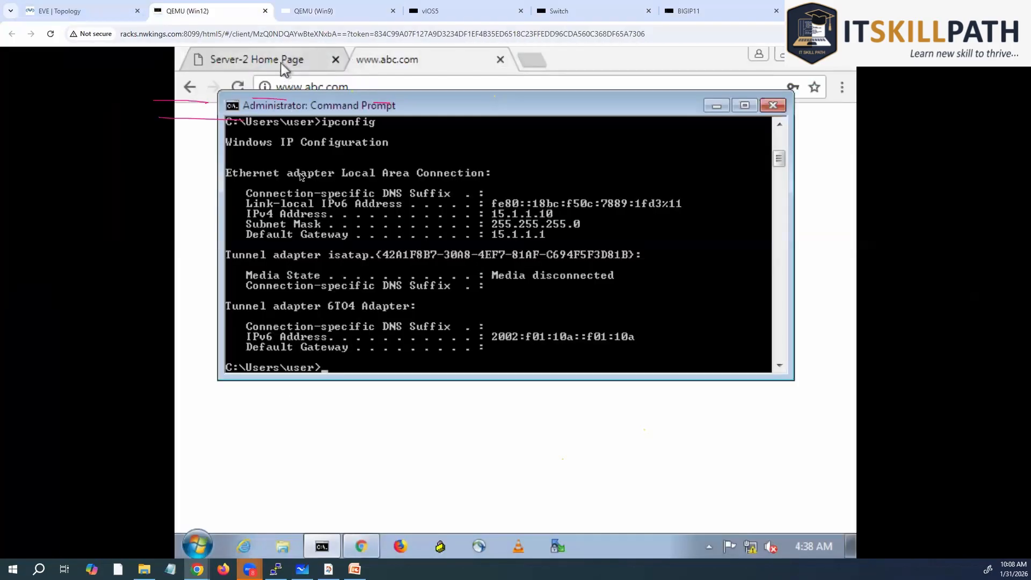
left_click(108, 9)
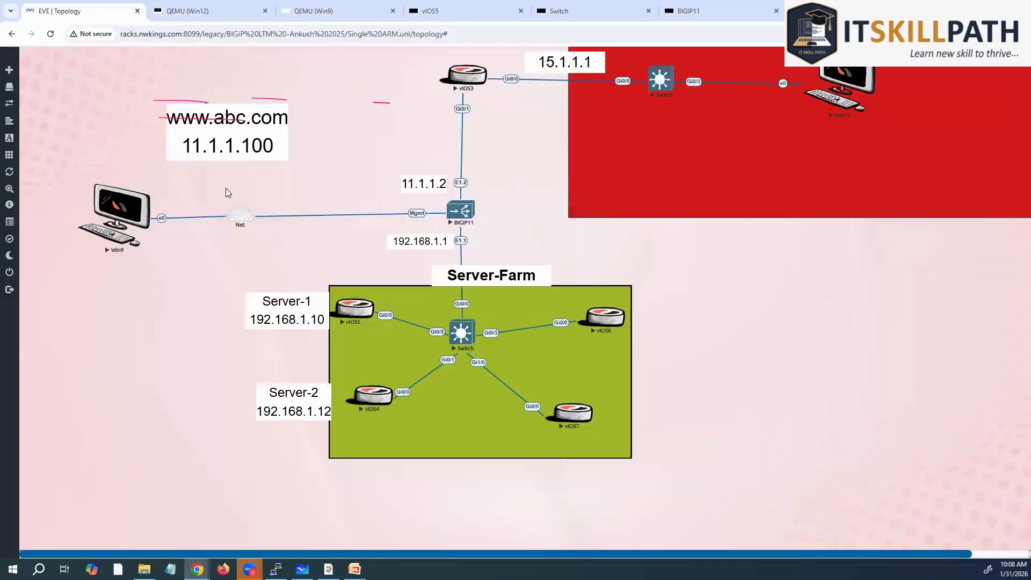
left_click(321, 11)
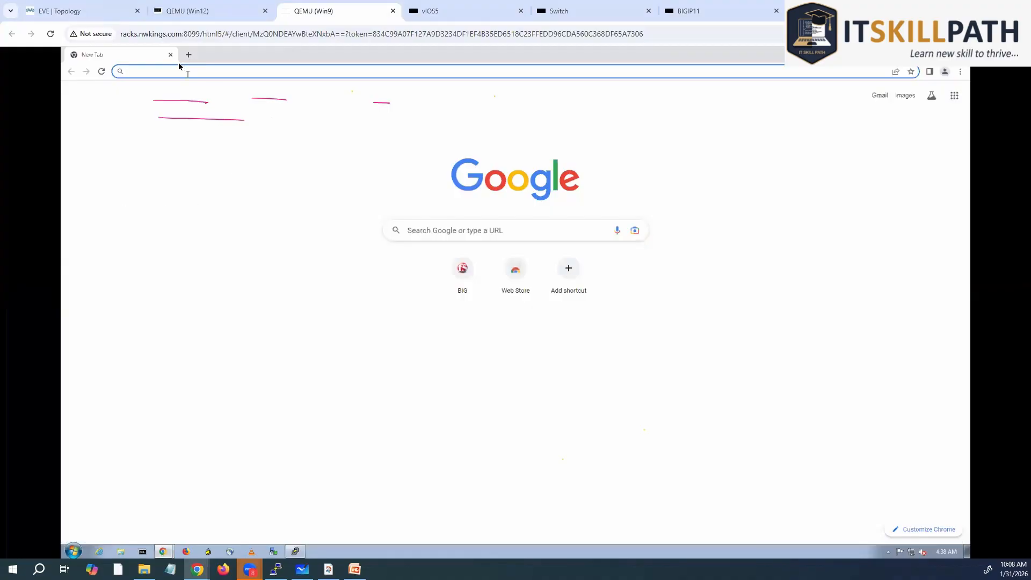
In the BIG-IP web GUI, set virtual server abc-vs Source Address Translation to None and update.
left_click(171, 55)
left_click(170, 548)
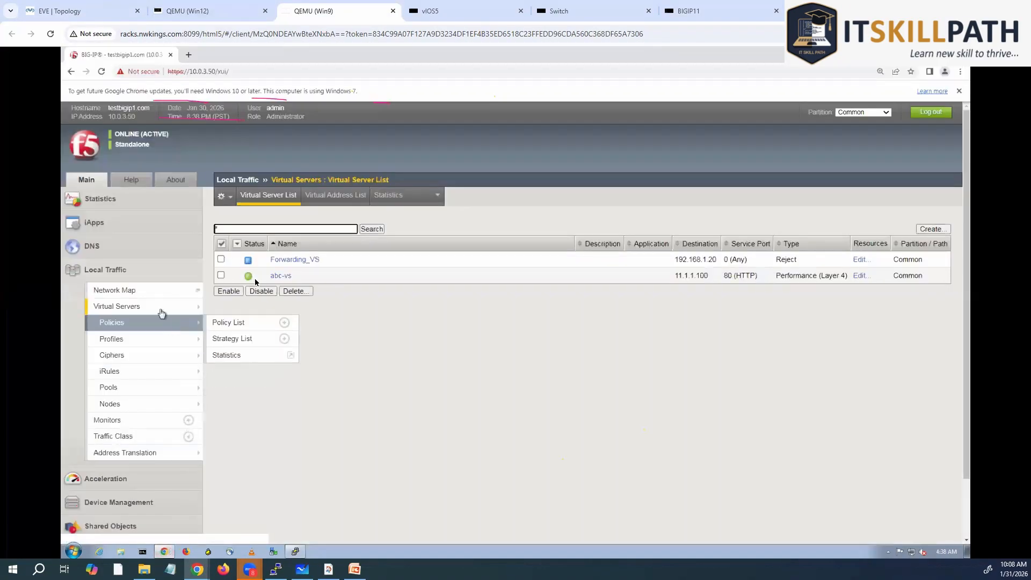
left_click(279, 276)
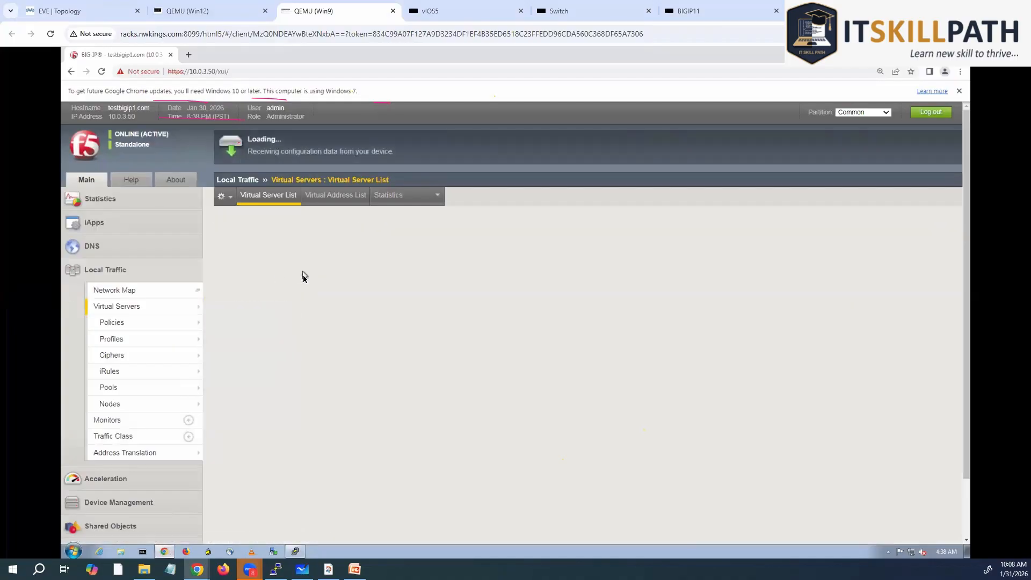
scroll(303, 276, "down", 2)
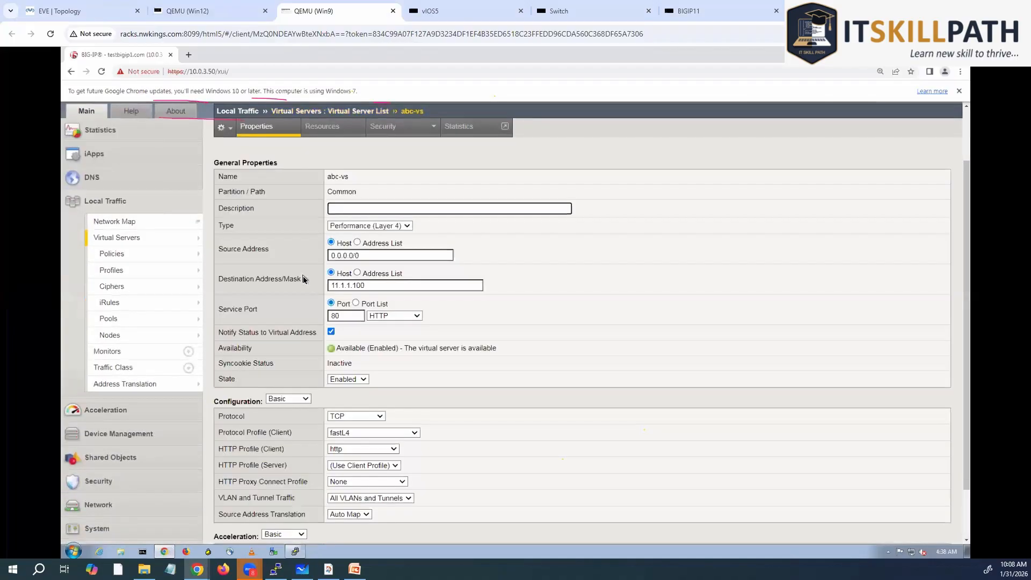
scroll(302, 279, "down", 1)
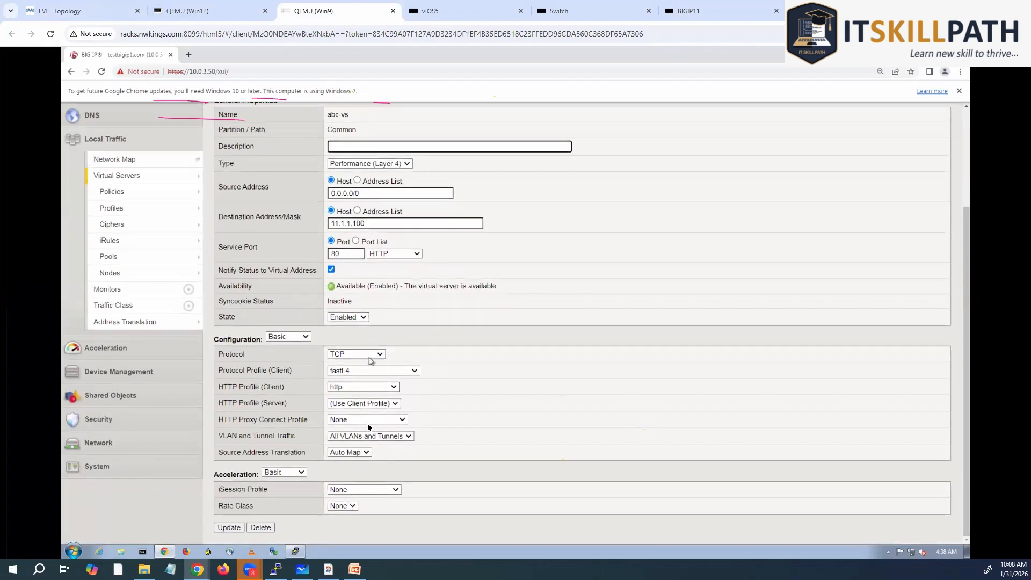
left_click(359, 453)
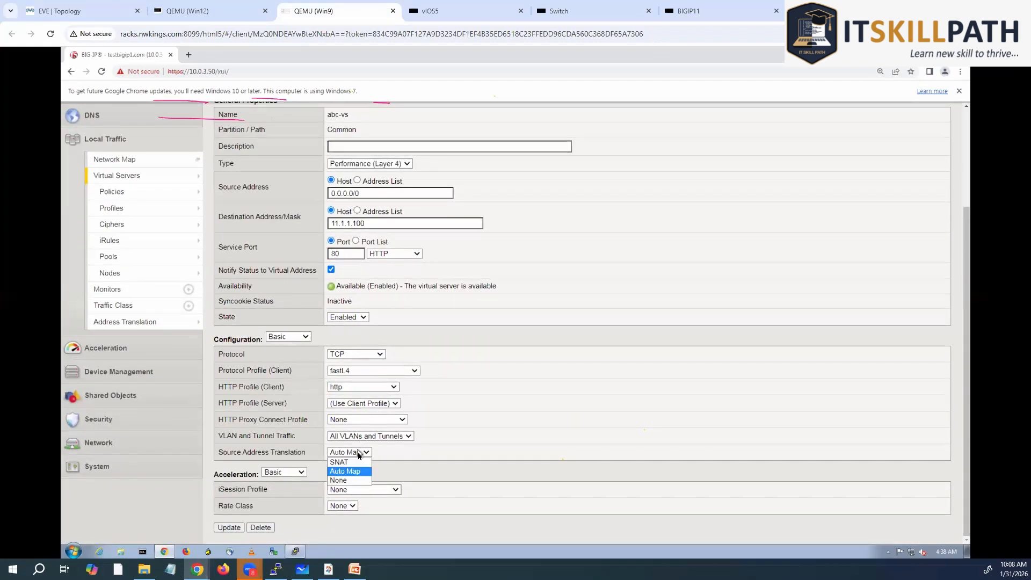
left_click(340, 481)
left_click(229, 529)
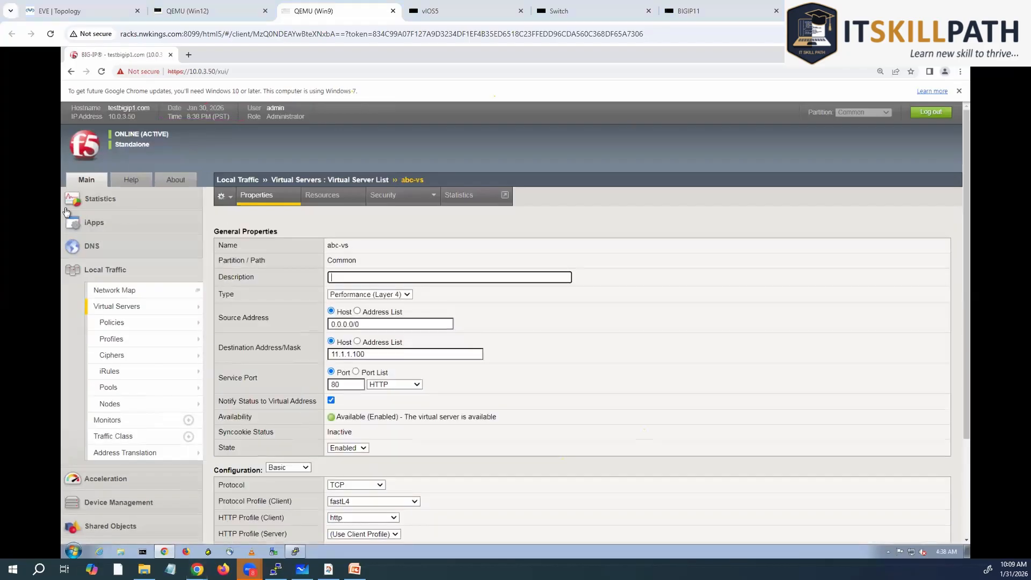
Change abc-vs type to Standard, update it, and return to the virtual server list.
scroll(427, 241, "down", 3)
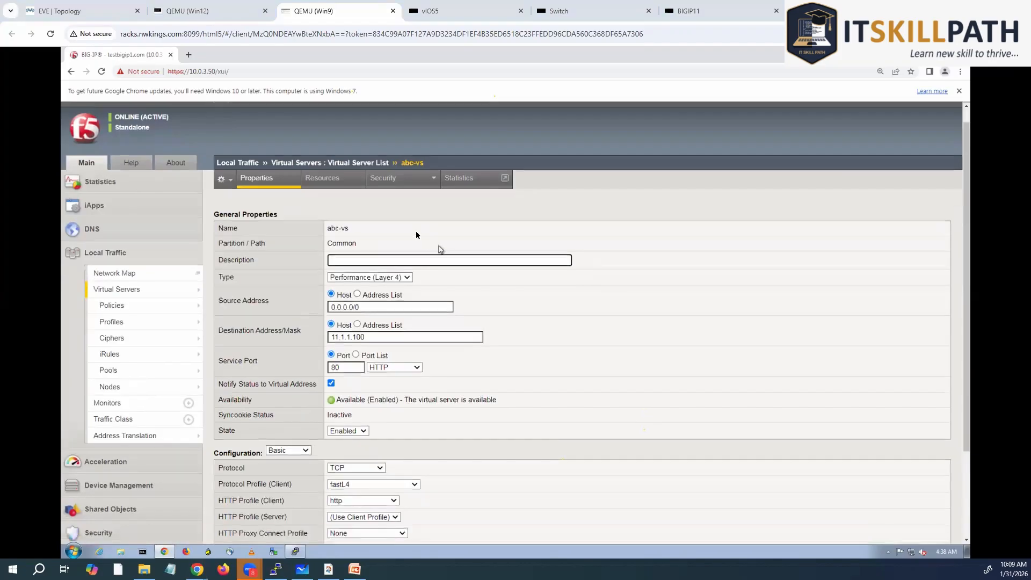
scroll(398, 199, "up", 3)
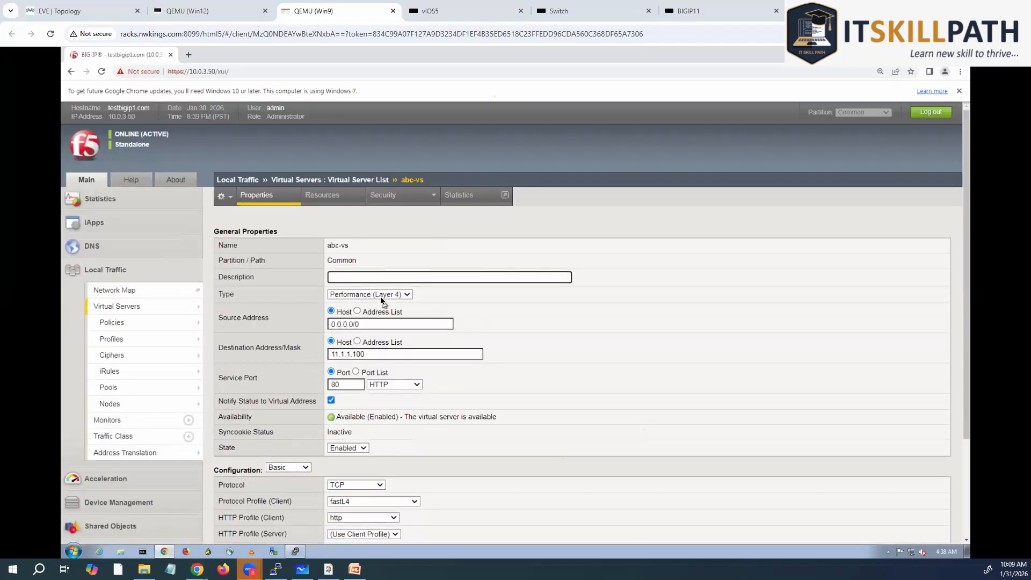
left_click(379, 295)
left_click(371, 306)
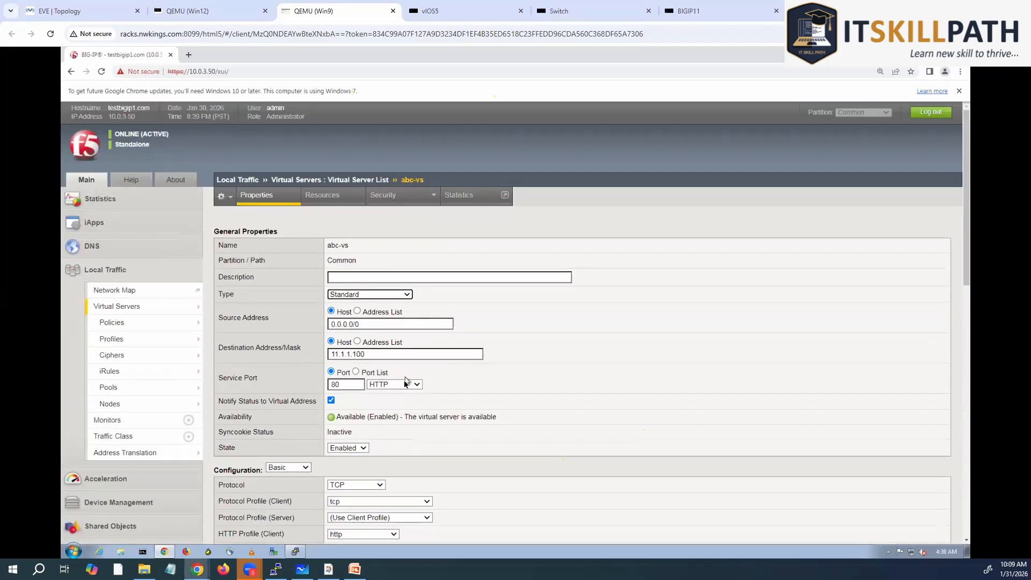
scroll(397, 371, "down", 15)
left_click(228, 527)
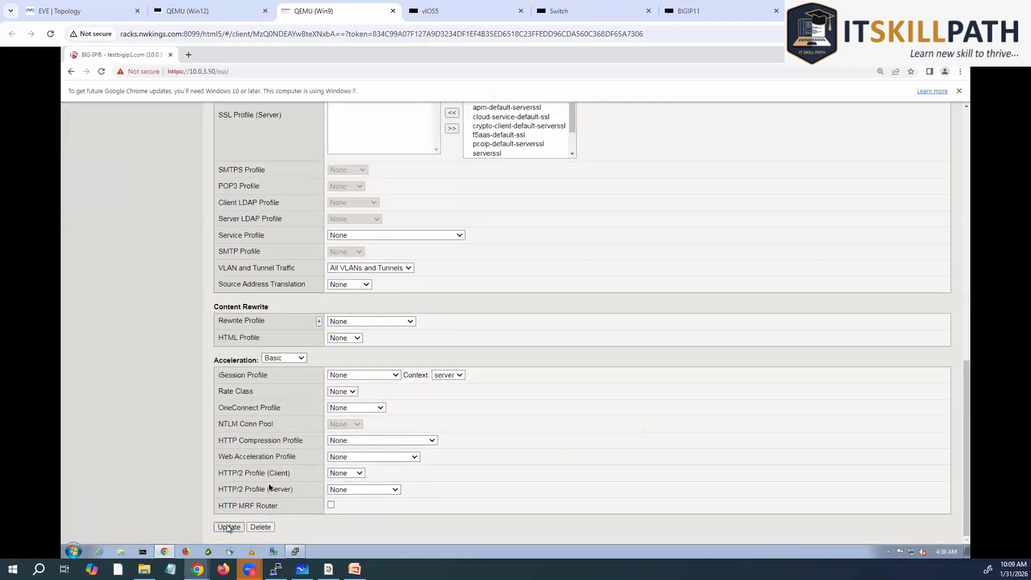
scroll(371, 395, "up", 7)
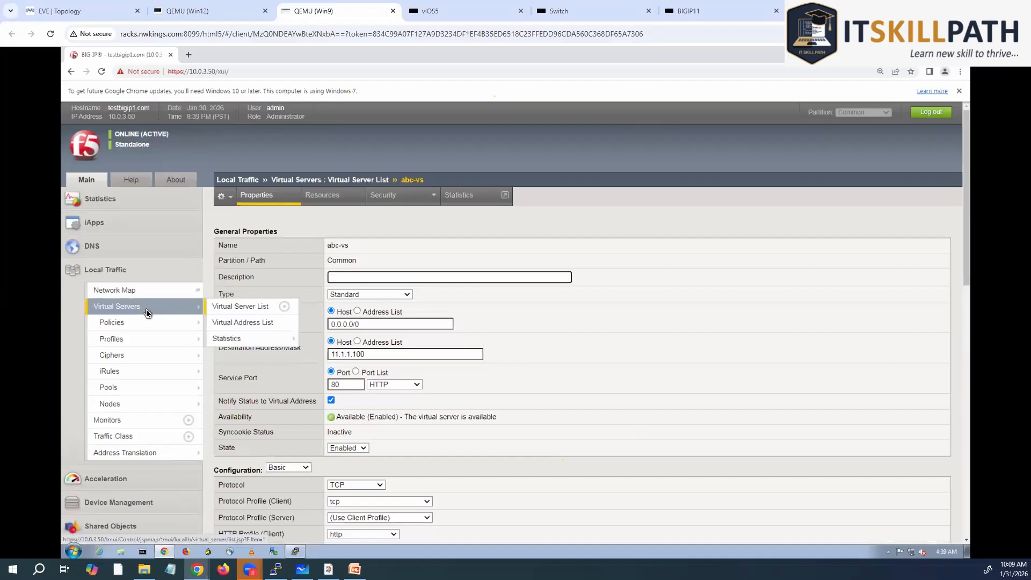
left_click(147, 309)
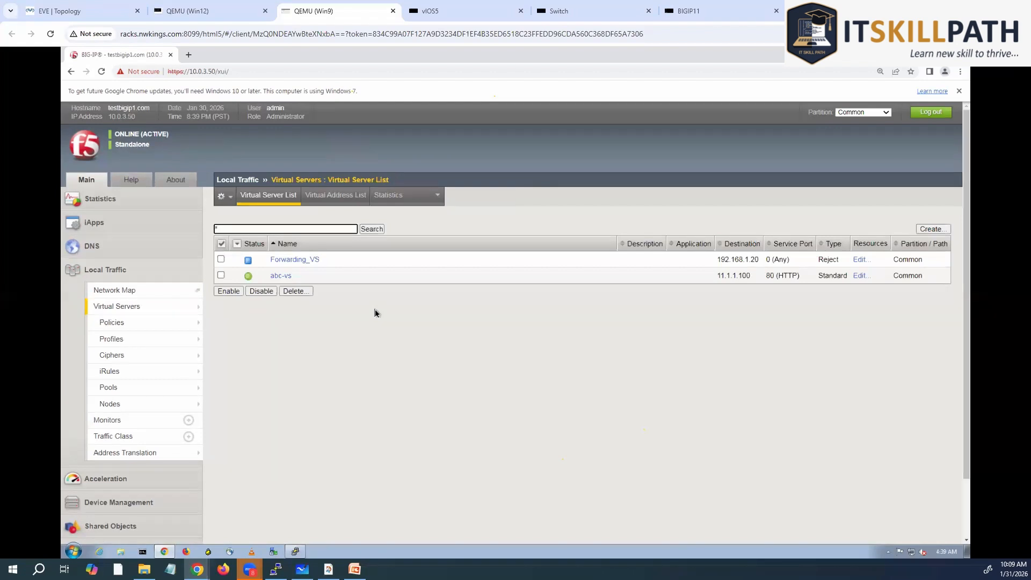
Clear the BIG-IP terminal and rerun tcpdump -ni 0.0:p host 11.1.1.100.
left_click(106, 15)
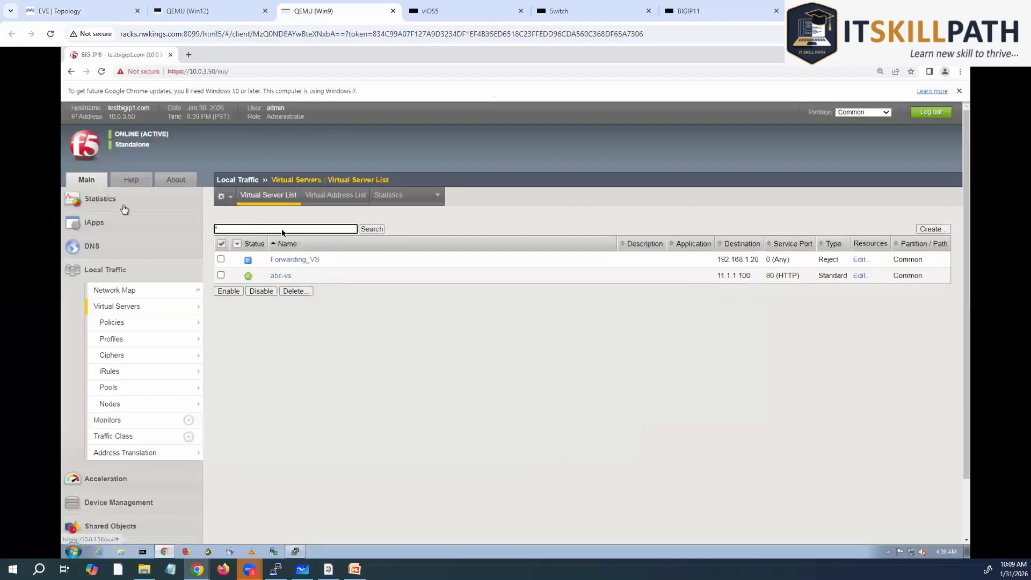
left_click(125, 211)
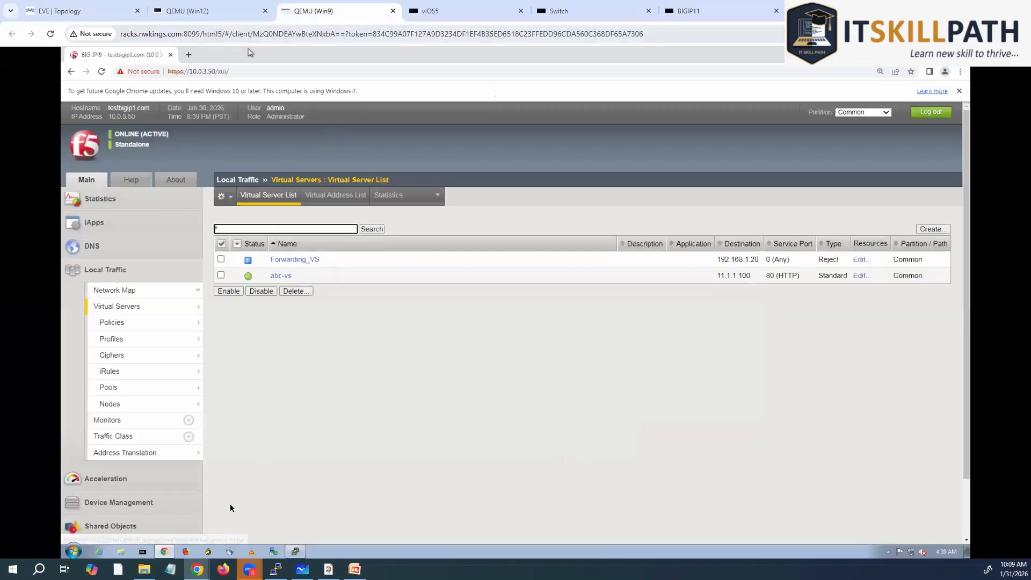
left_click(295, 552)
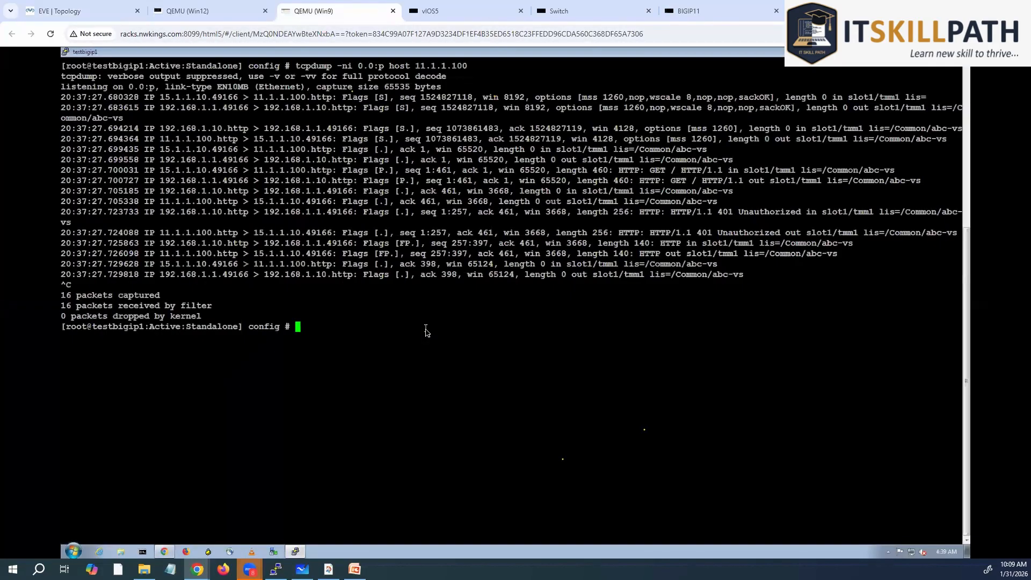
key("ctrl+l")
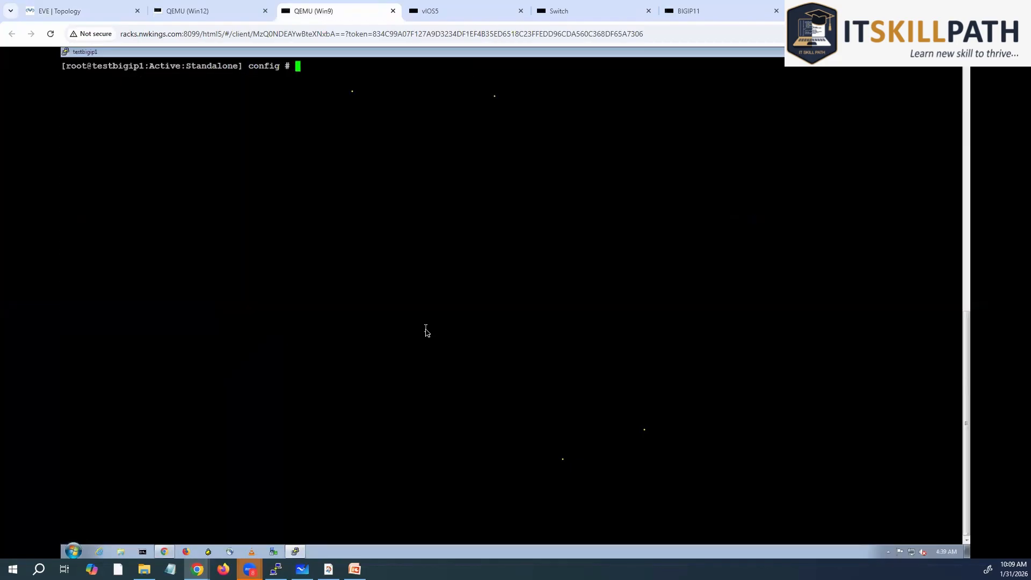
key("Up")
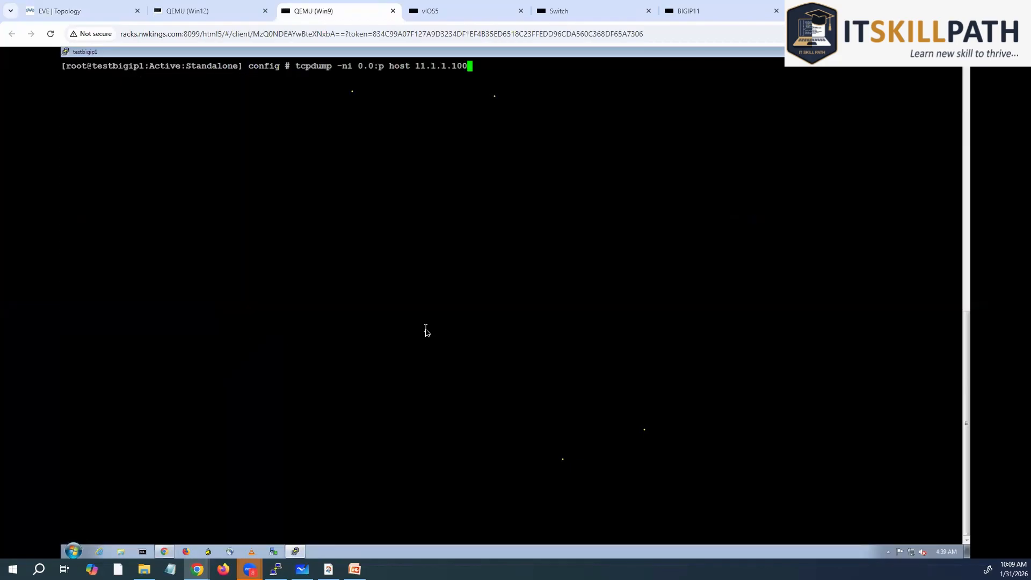
key("Return")
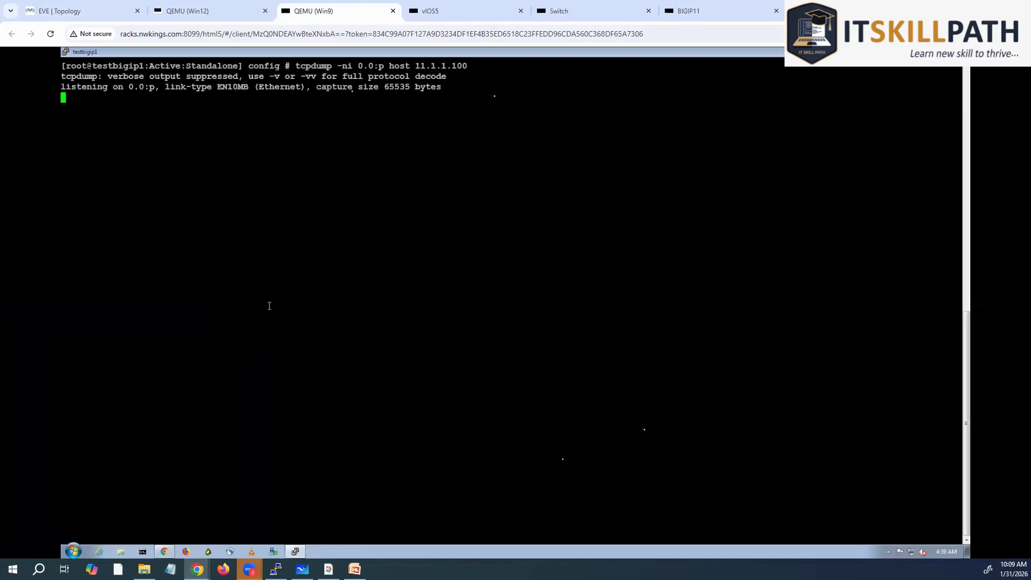
left_click(69, 11)
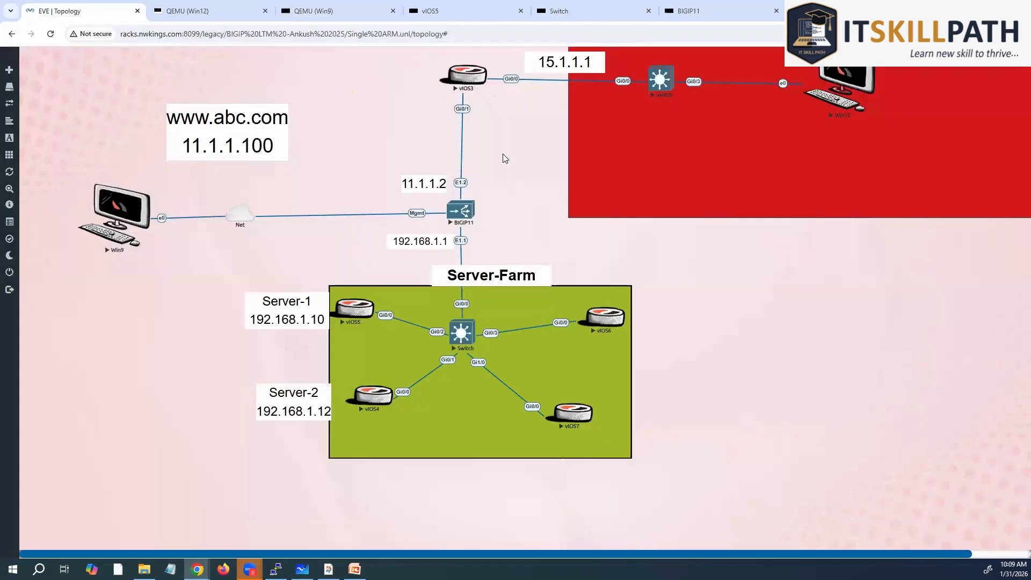
left_click(859, 94)
left_click(407, 90)
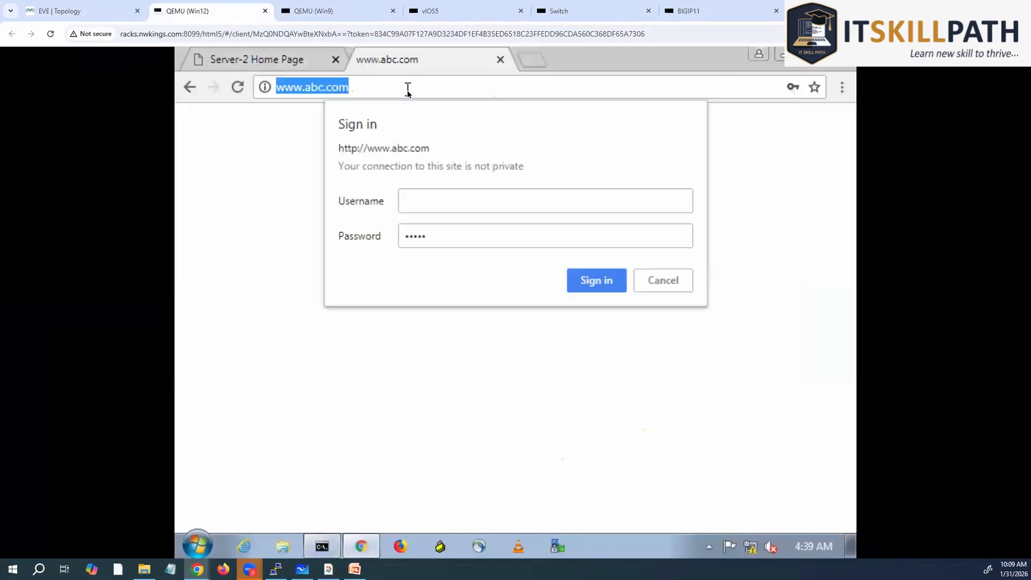
left_click(841, 88)
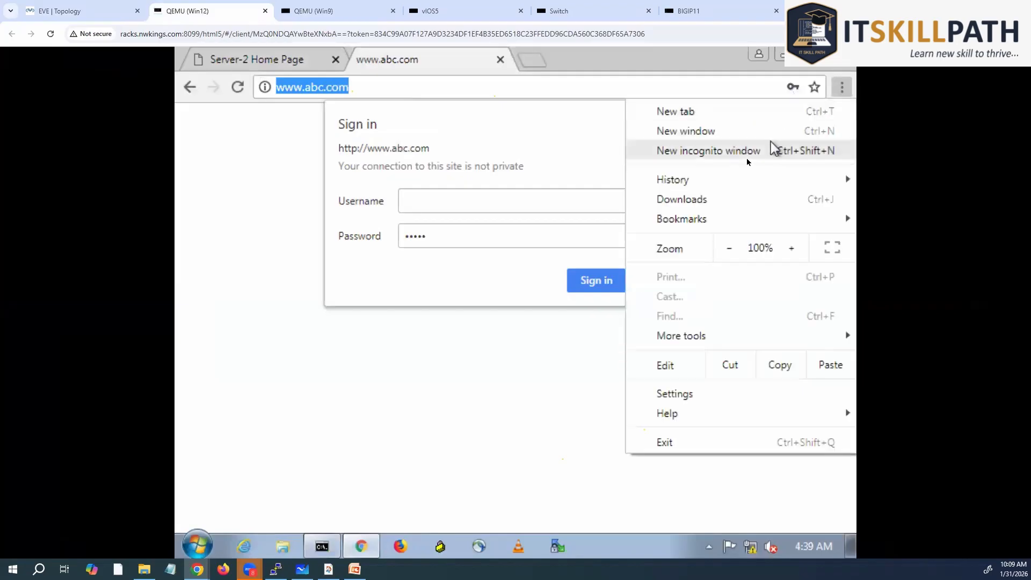
left_click(745, 154)
type("http://www.abc.com/")
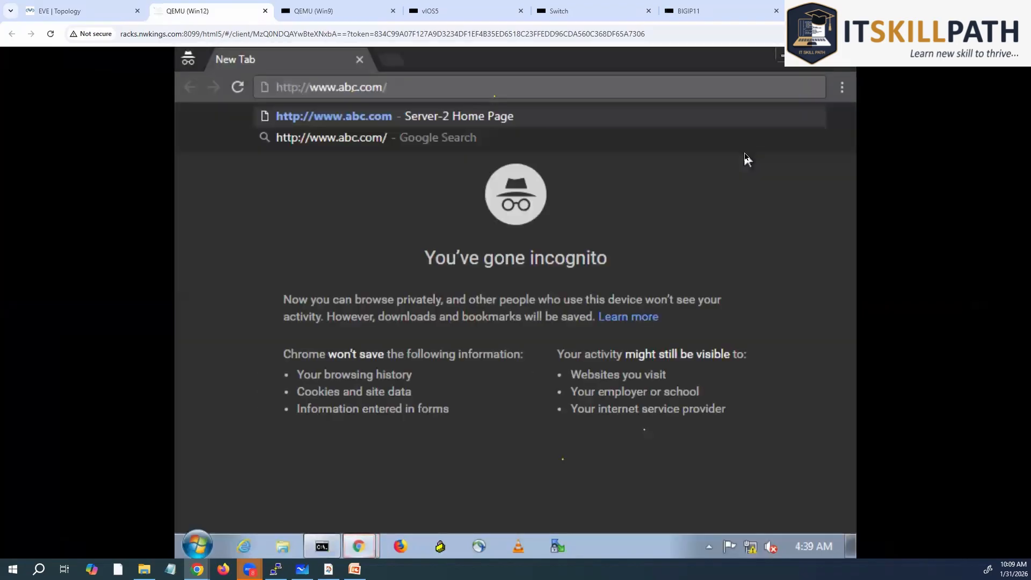
key("Return")
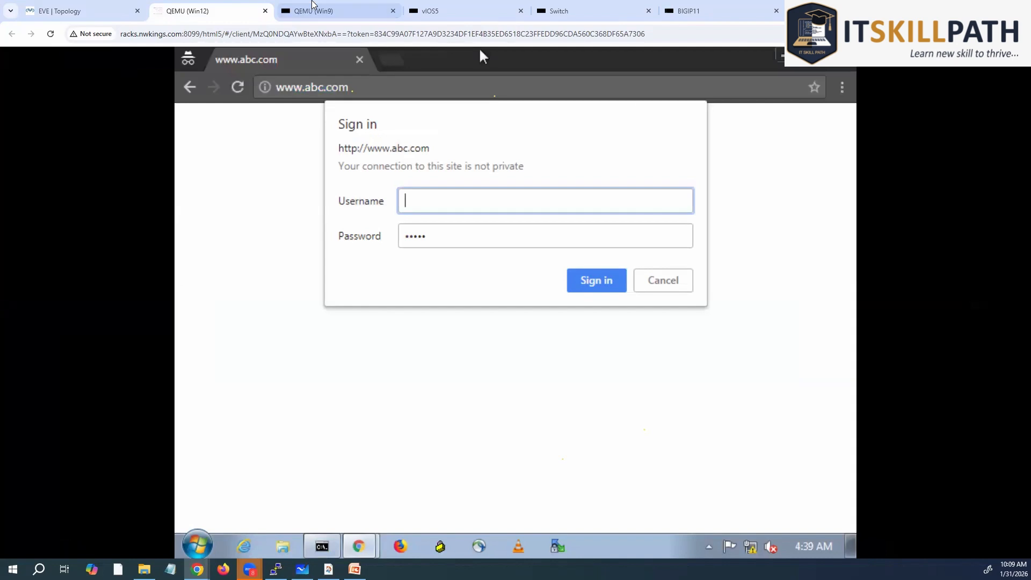
Stop the tcpdump capture on the BIG-IP and trace the client, VIP and server addresses in the packets against the topology.
left_click(313, 5)
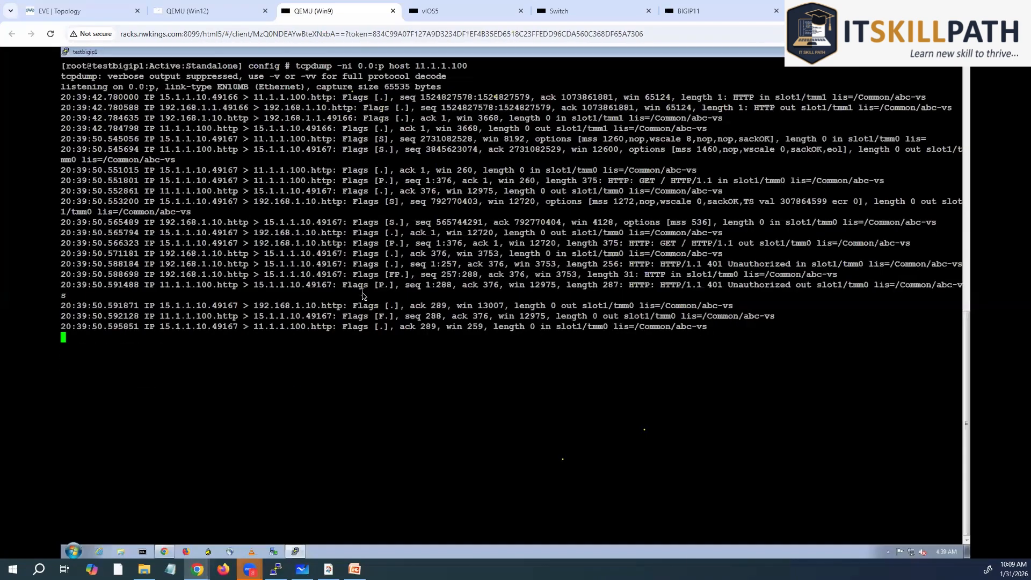
key("ctrl+c")
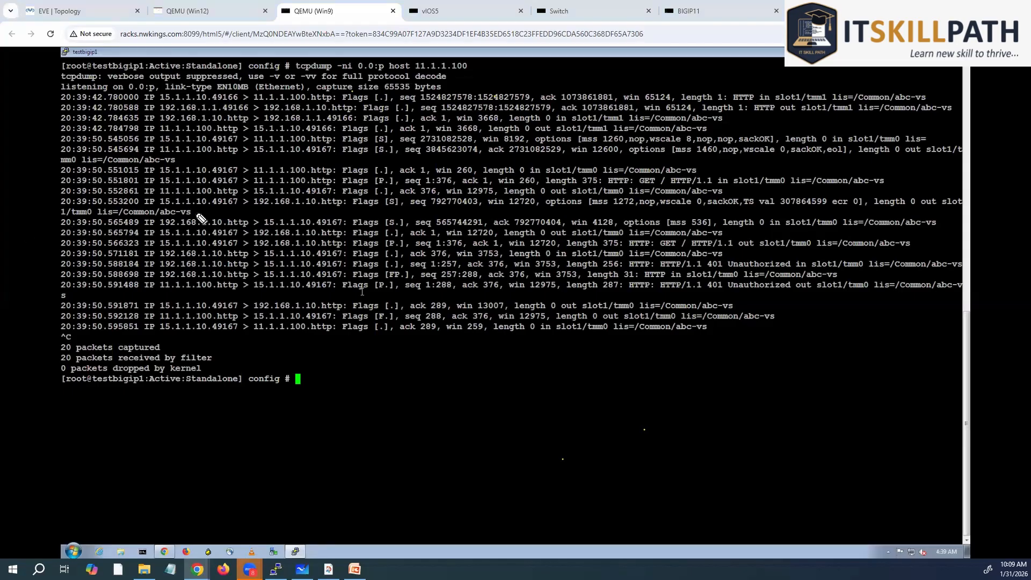
left_click_drag(362, 133, 430, 134)
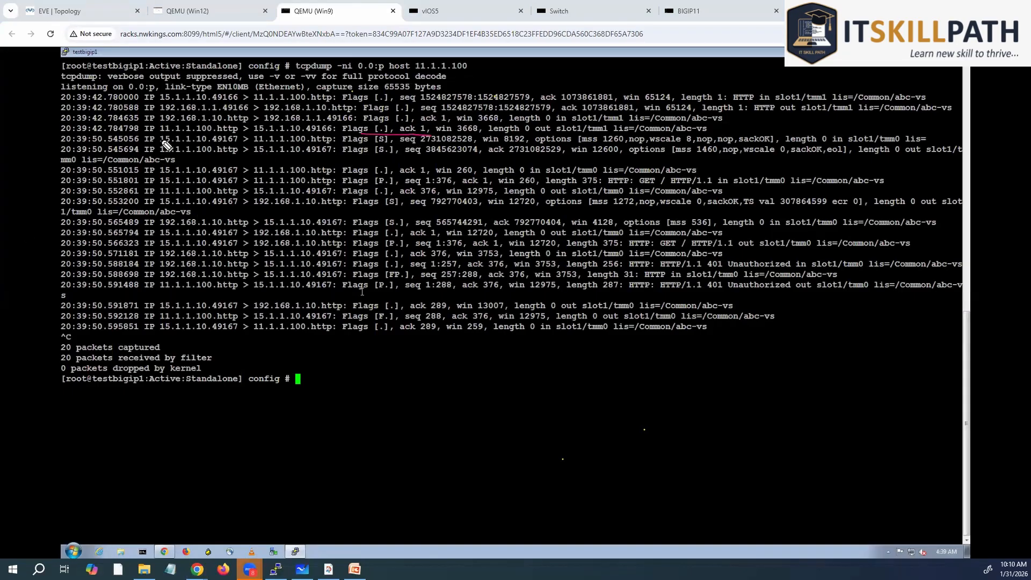
left_click_drag(159, 142, 308, 145)
left_click_drag(160, 157, 213, 157)
left_click_drag(374, 157, 386, 157)
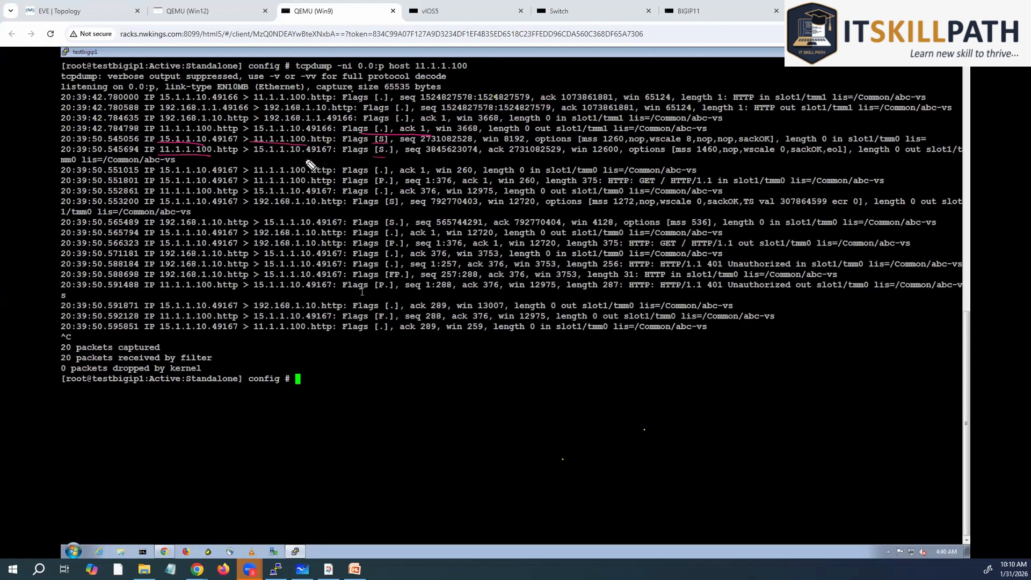
left_click_drag(255, 156, 308, 154)
mouse_move(159, 175)
left_mouse_down()
mouse_move(394, 175)
mouse_move(401, 191)
mouse_move(390, 192)
left_mouse_up()
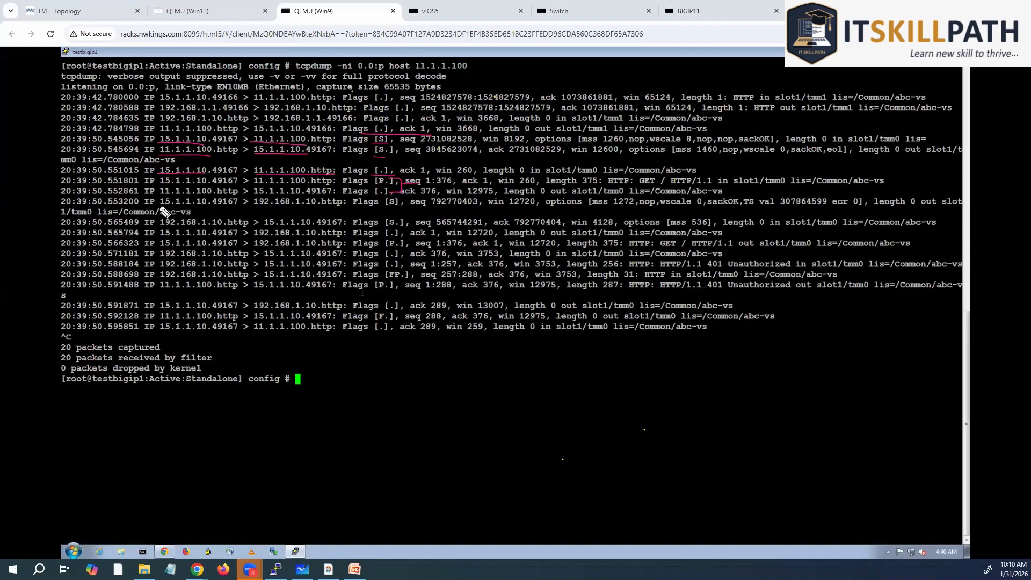
left_click_drag(159, 206, 206, 207)
left_click_drag(253, 208, 396, 208)
left_click_drag(160, 197, 158, 207)
left_click_drag(241, 197, 243, 206)
left_click_drag(153, 200, 114, 200)
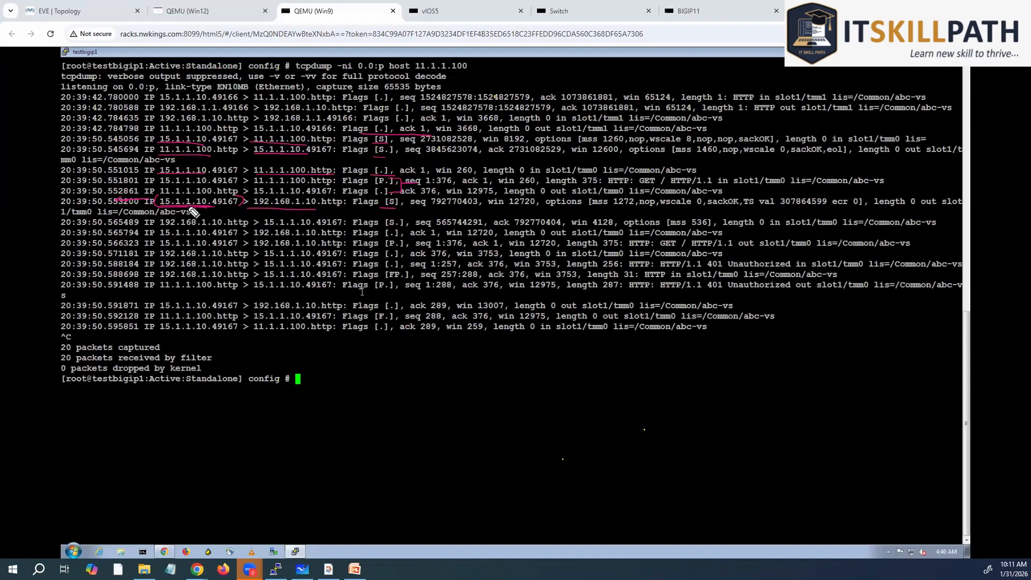
left_click_drag(192, 215, 337, 206)
left_click_drag(164, 226, 219, 226)
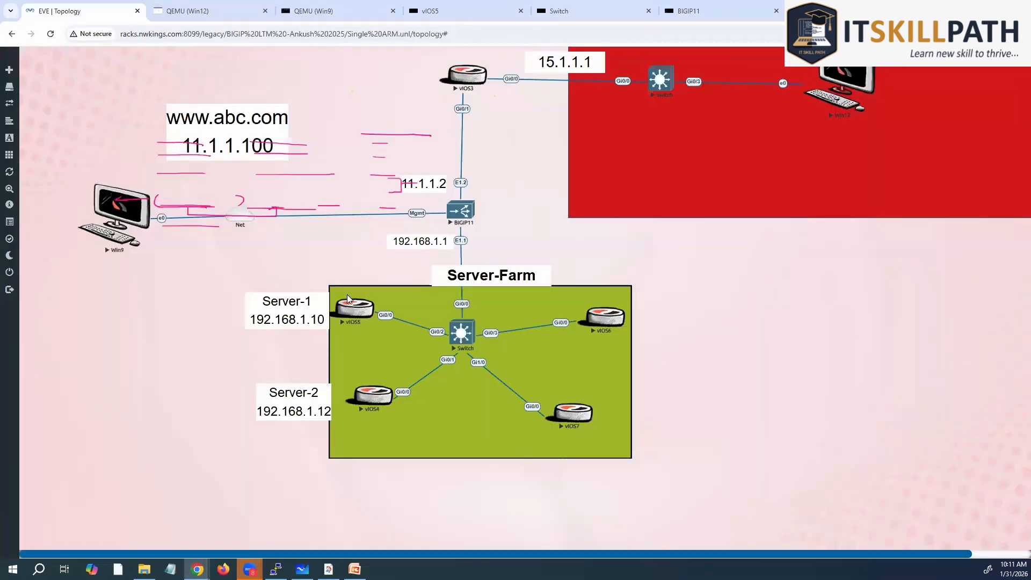
left_click(234, 11)
left_click(332, 12)
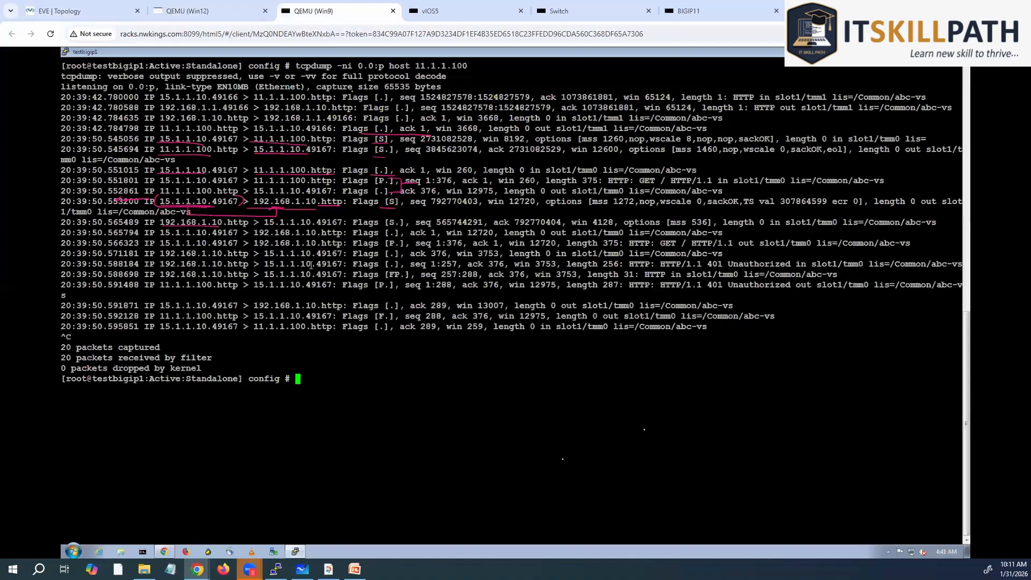
left_click_drag(385, 227, 410, 226)
left_click_drag(161, 240, 379, 240)
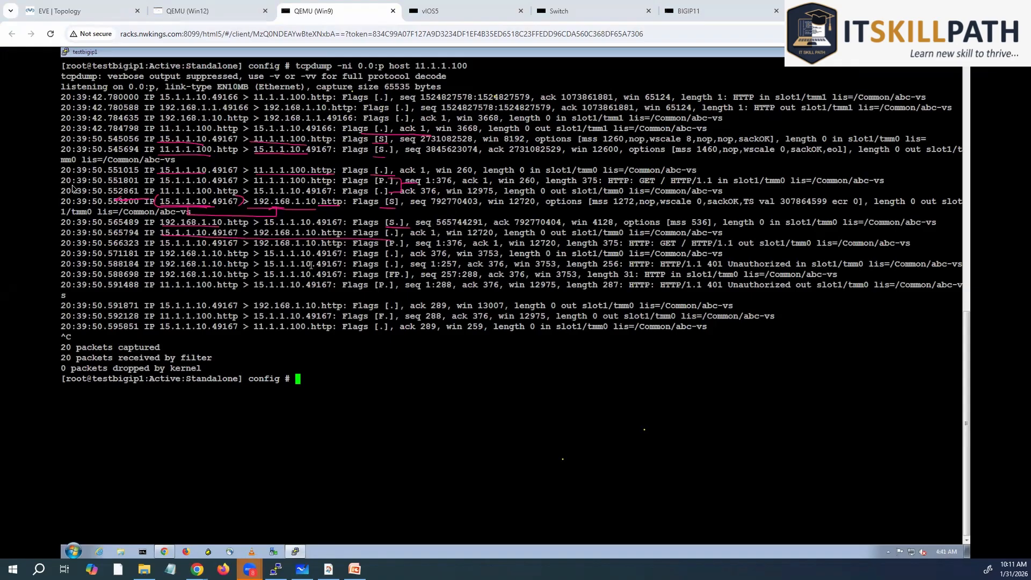
left_click_drag(231, 2, 326, 3)
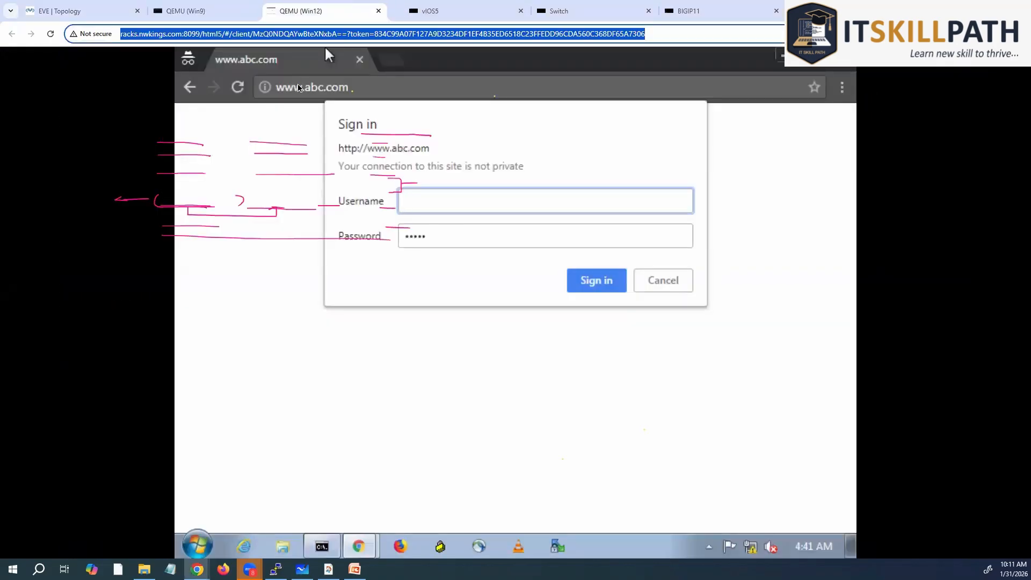
left_click(240, 88)
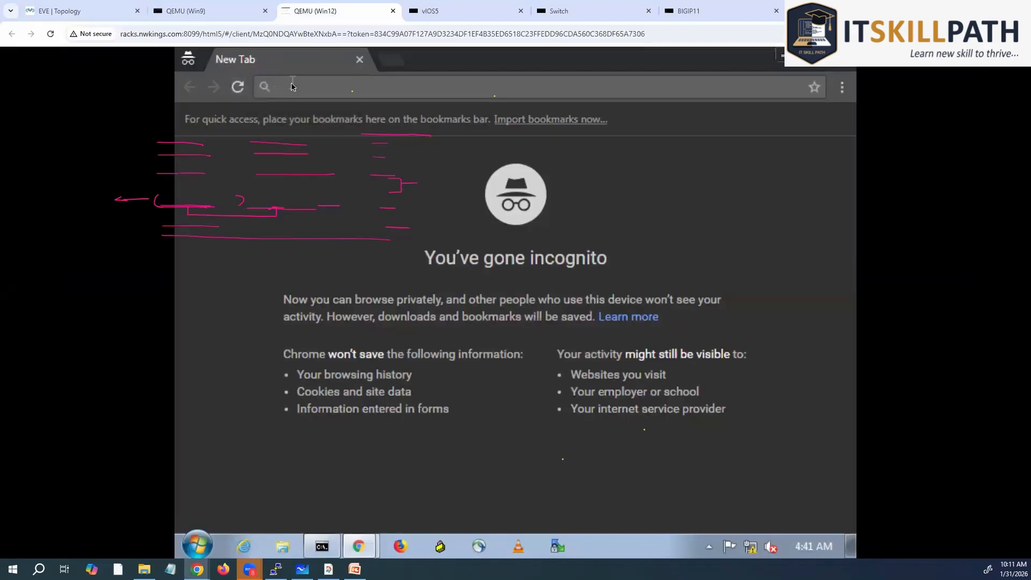
type("aw")
key("BackSpace")
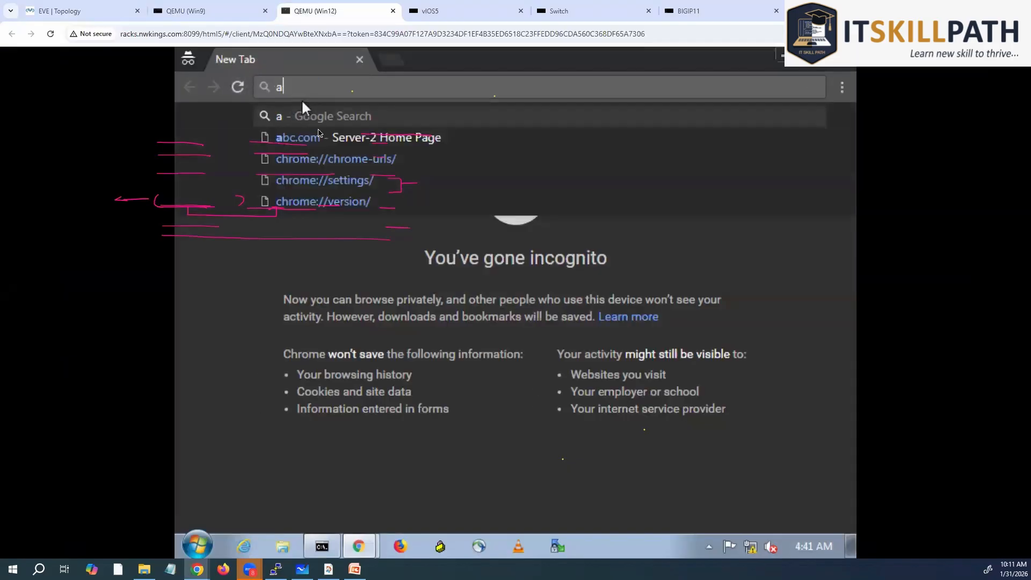
left_click(319, 142)
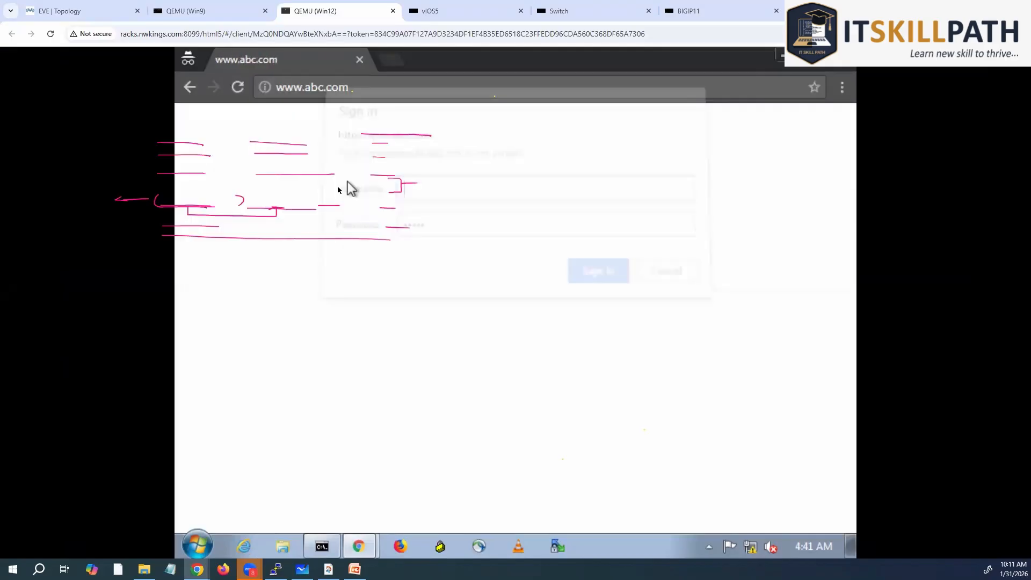
left_click(591, 285)
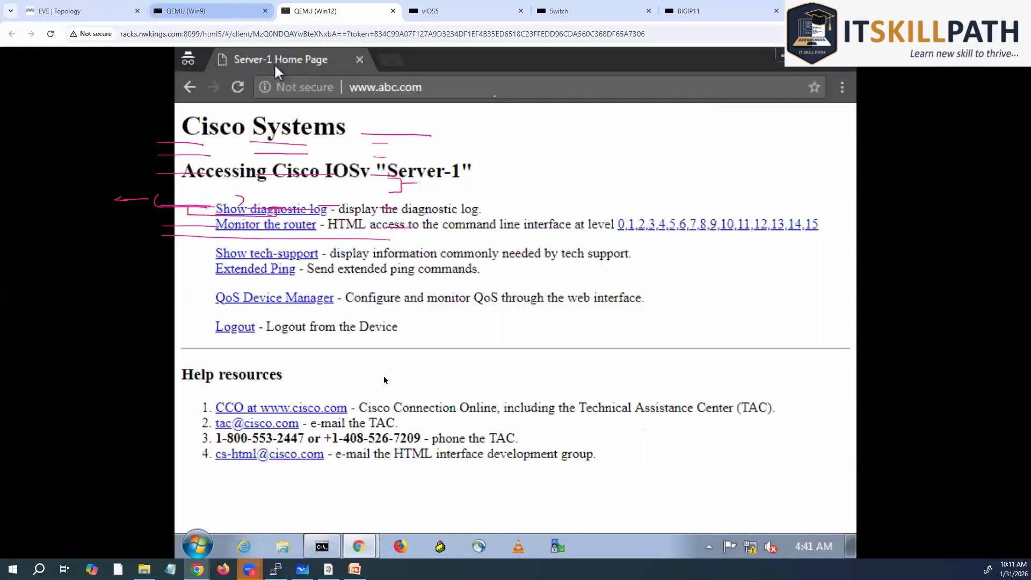
In the BIG-IP terminal, enter the tmsh shell.
left_click(210, 10)
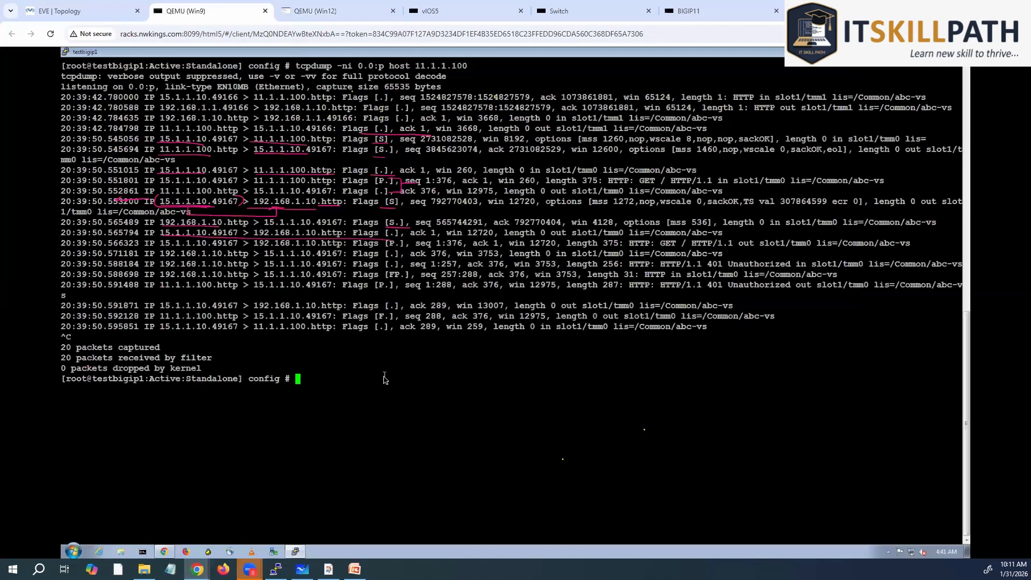
type("show sys con")
key("BackSpace")
key("BackSpace")
key("BackSpace")
key("BackSpace")
key("BackSpace")
key("BackSpace")
key("BackSpace")
key("BackSpace")
key("BackSpace")
key("BackSpace")
key("BackSpace")
key("BackSpace")
type("tmsh")
key("Return")
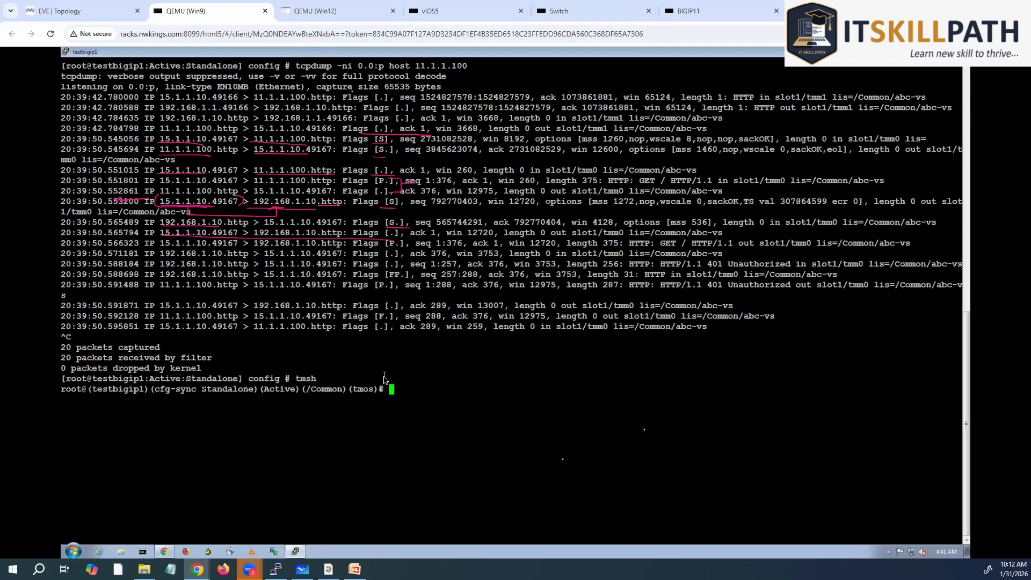
Run show sys connection in tmsh and confirm displaying the connection table.
type("sh")
key("Tab")
type("os sys con")
key("Tab")
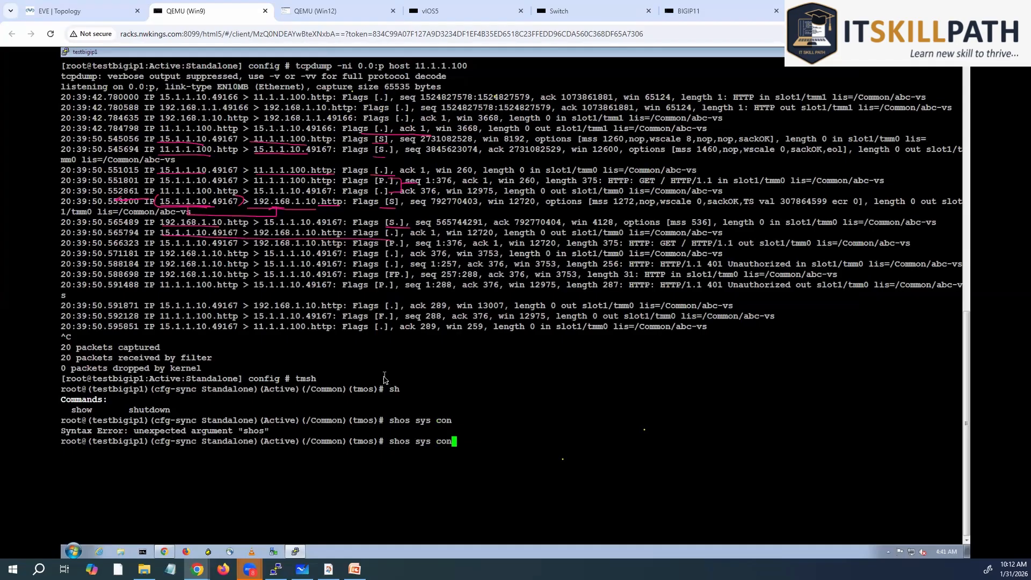
key("BackSpace")
key("BackSpace")
key("BackSpace")
key("BackSpace")
key("BackSpace")
key("BackSpace")
key("BackSpace")
key("BackSpace")
key("BackSpace")
key("BackSpace")
key("BackSpace")
key("BackSpace")
type("show lis")
key("BackSpace")
key("BackSpace")
key("BackSpace")
type("sys con")
key("Tab")
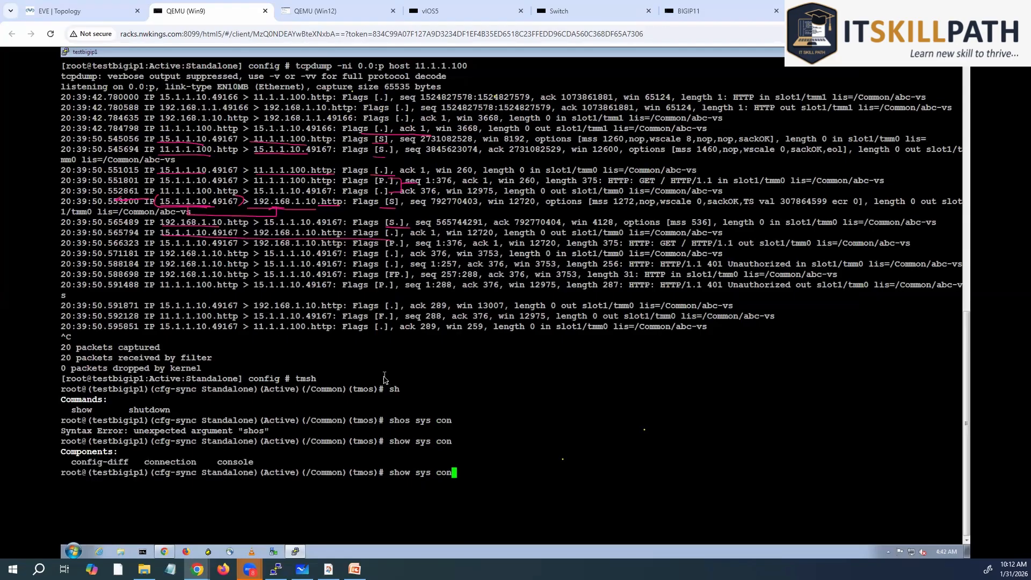
type("n")
key("Tab")
key("Return")
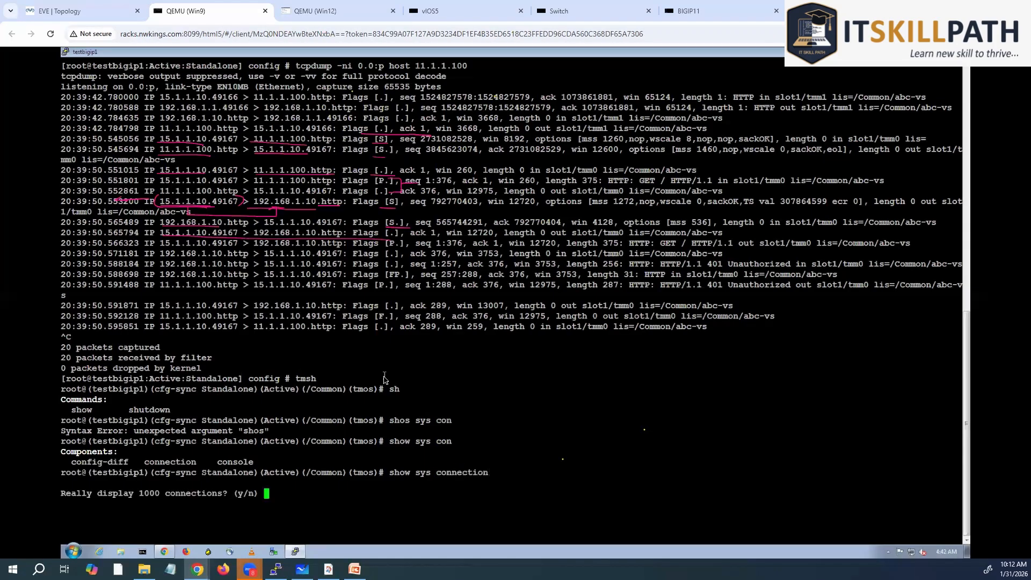
type("y")
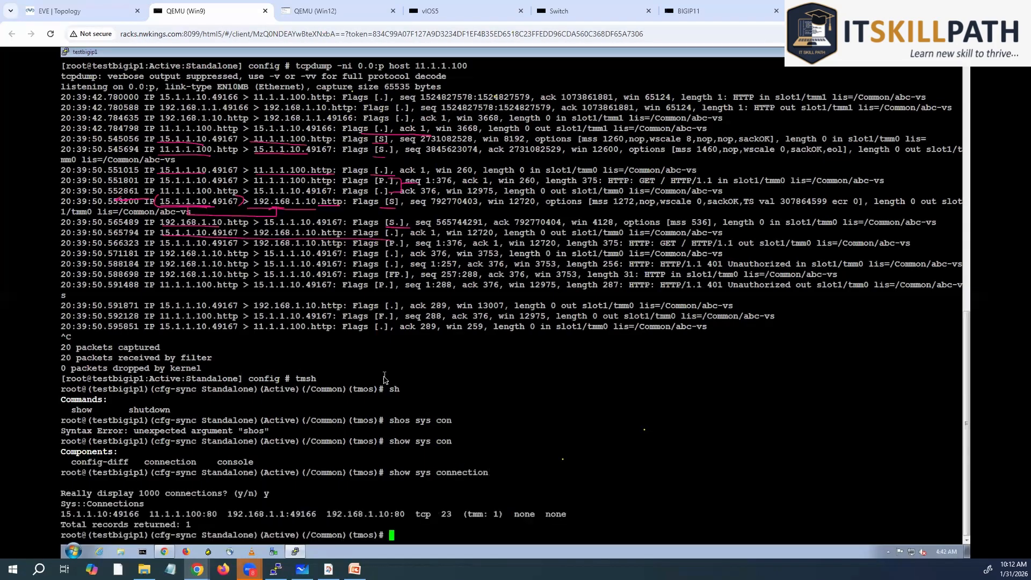
key("Return")
key("Return")
key("Return")
key("Return")
key("Return")
key("Return")
key("Return")
key("Return")
key("Return")
key("Return")
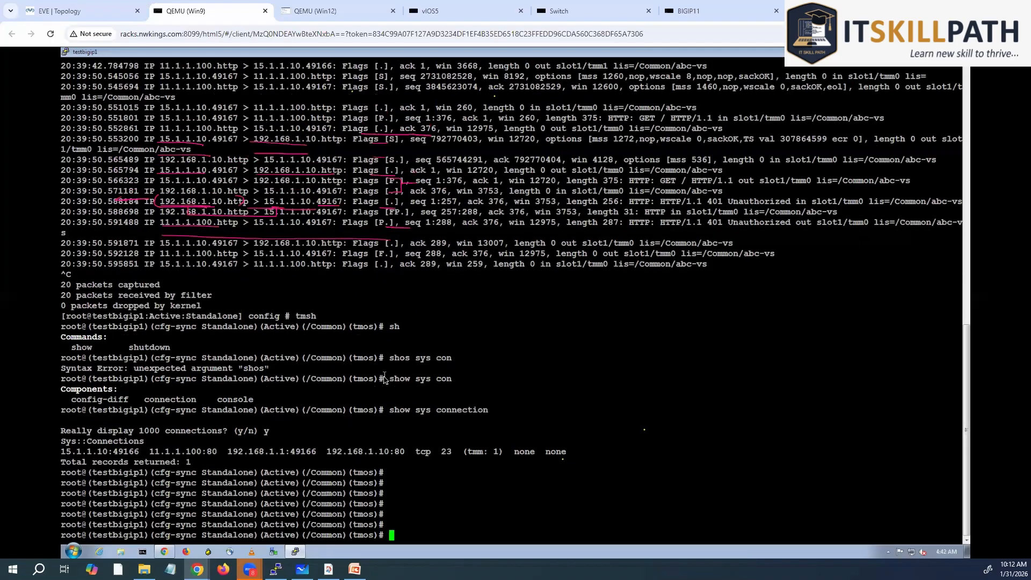
key("Return")
key("Return")
key("Return")
key("Return")
key("Return")
key("Return")
key("Return")
key("Return")
key("Return")
key("Return")
key("Return")
key("Return")
key("Return")
key("Return")
key("Return")
key("Return")
key("Return")
key("Return")
key("Return")
key("Return")
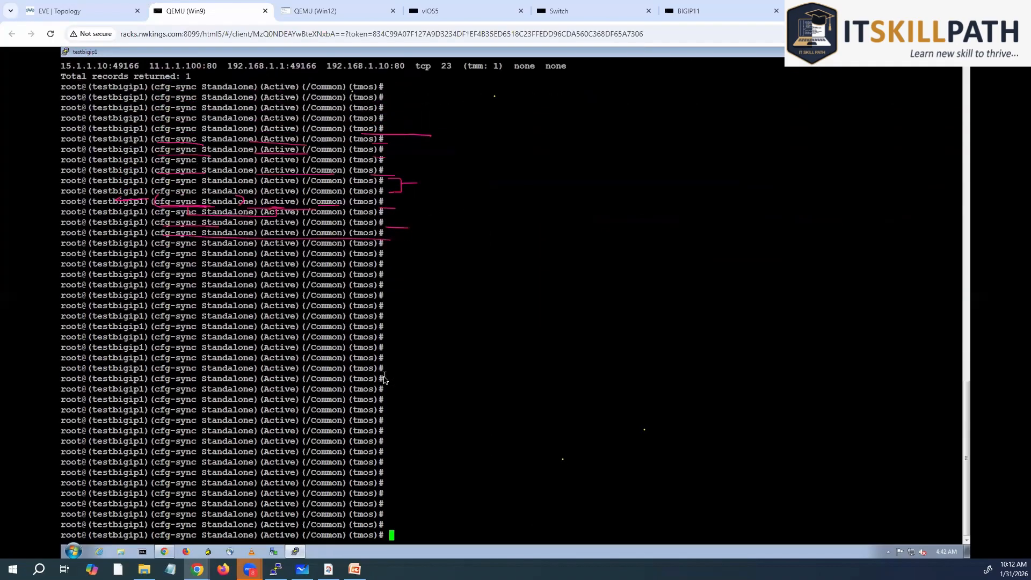
key("Return")
key("Return")
key("Return")
key("Return")
key("Return")
key("Return")
key("Return")
key("Return")
key("Return")
key("Return")
key("Return")
key("Return")
key("Return")
key("Return")
key("Return")
key("Return")
key("Return")
key("Return")
key("Return")
key("Return")
scroll(449, 317, "up", 2)
key("Return")
key("Return")
key("Return")
key("Return")
key("Return")
key("Return")
key("Return")
key("Return")
key("Return")
key("Return")
key("Return")
key("Return")
key("Return")
key("Return")
key("Return")
key("Return")
key("Return")
key("Return")
key("Return")
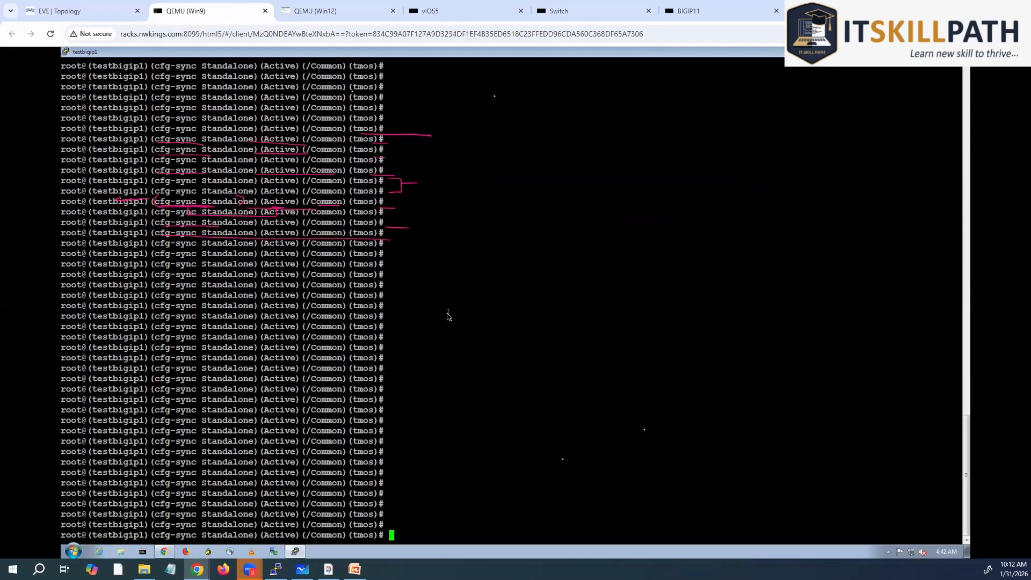
key("Return")
key("Return")
key("Return")
key("Return")
key("Return")
key("Return")
key("Return")
key("Return")
key("Return")
key("Return")
key("Return")
key("Return")
key("Return")
key("Return")
key("Return")
key("Return")
key("Return")
key("Return")
key("Return")
key("Return")
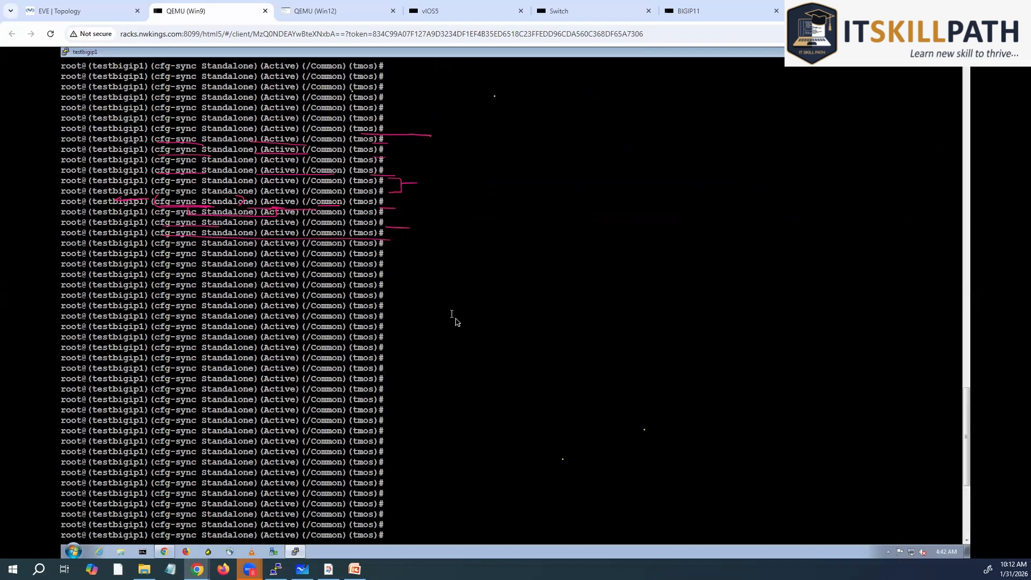
key("Return")
key("Return")
key("Return")
key("Return")
key("Return")
key("Return")
key("Return")
key("Return")
key("Return")
key("Return")
key("Return")
key("Return")
key("Return")
key("Return")
key("Return")
key("Return")
key("Return")
key("Return")
key("Return")
key("Return")
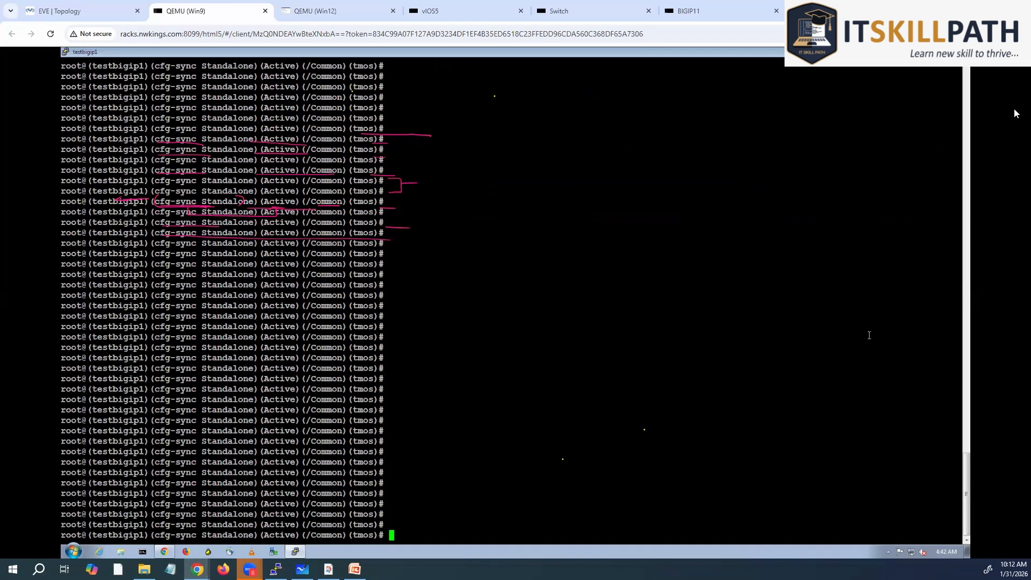
key("Return")
key("Return")
key("Return")
key("Return")
key("Return")
key("Return")
Rerun show sys connection, confirm the display, and switch back to the EVE topology.
key("Up")
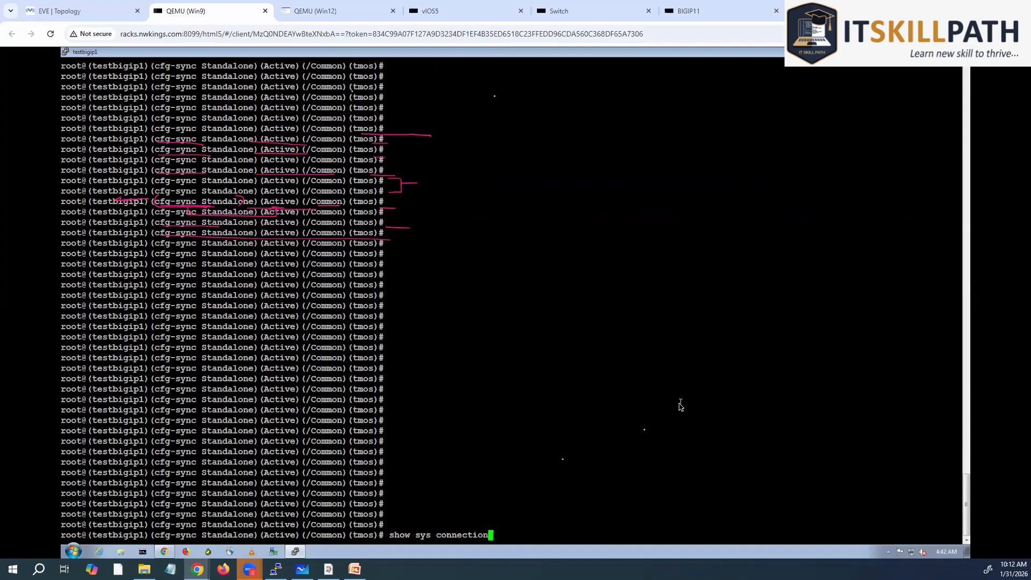
key("Return")
type("y")
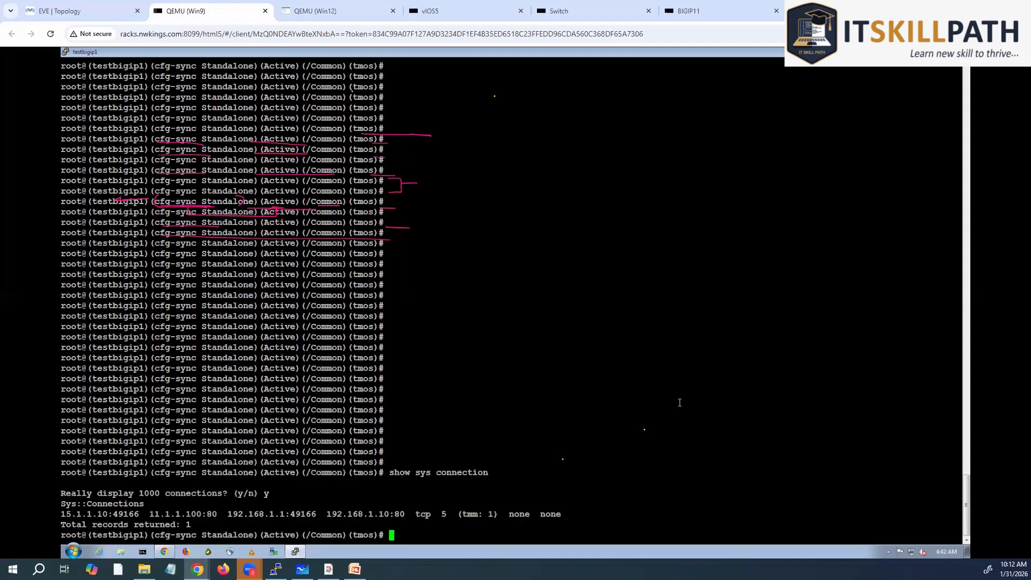
mouse_move(63, 525)
left_mouse_down()
mouse_move(219, 532)
mouse_move(226, 513)
mouse_move(48, 509)
mouse_move(227, 516)
mouse_move(224, 524)
mouse_move(364, 542)
mouse_move(416, 537)
mouse_move(322, 507)
mouse_move(229, 508)
left_mouse_up()
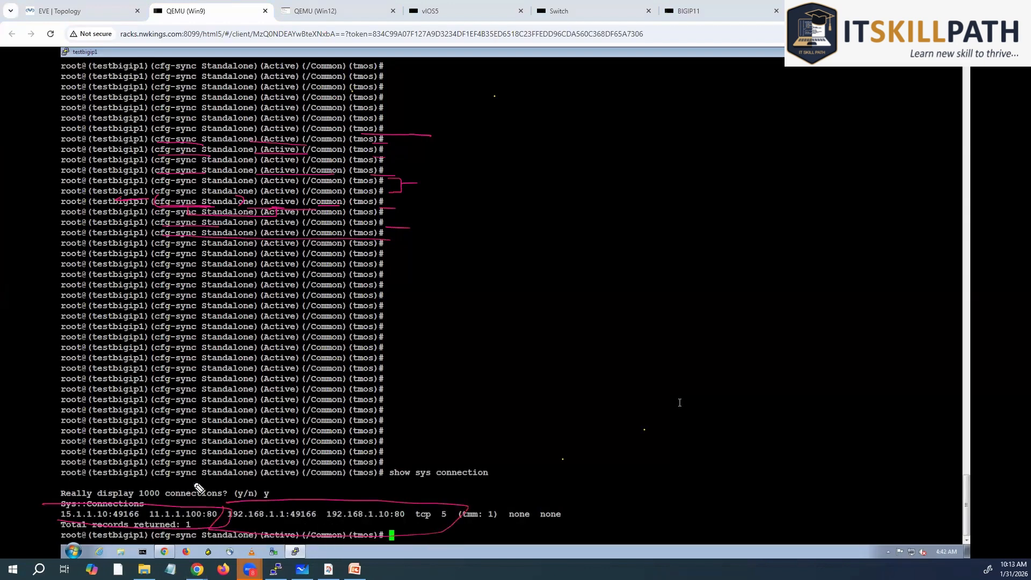
key("Escape")
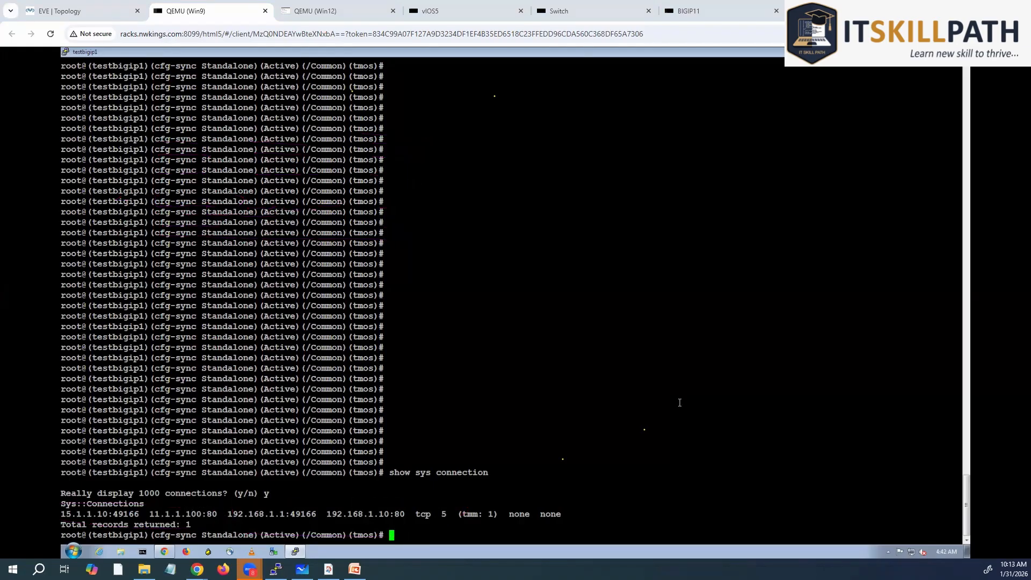
left_click(108, 6)
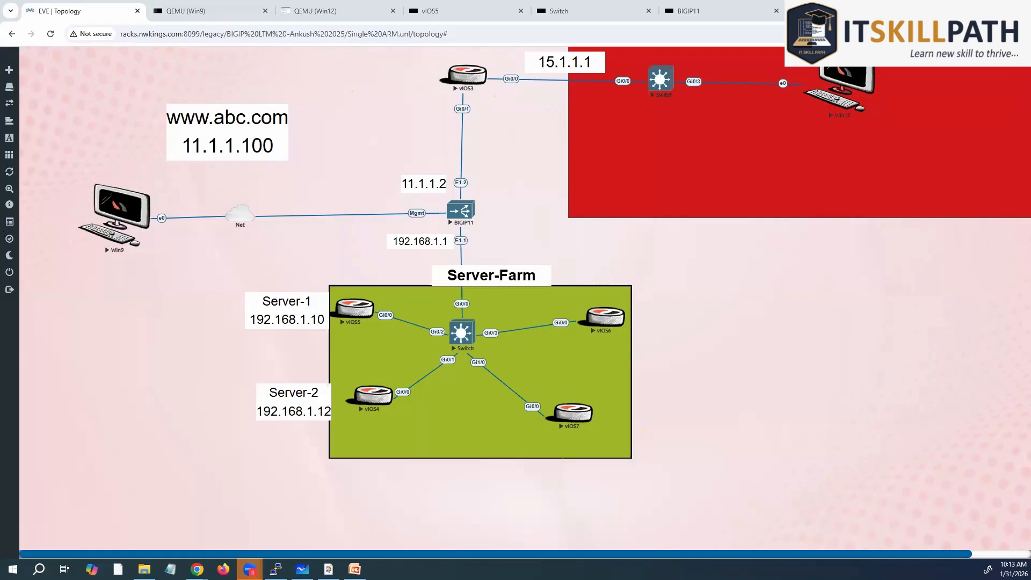
left_click_drag(181, 160, 281, 160)
left_click_drag(223, 168, 234, 175)
left_click_drag(171, 129, 299, 134)
mouse_move(200, 180)
left_mouse_down()
mouse_move(231, 193)
mouse_move(277, 177)
mouse_move(276, 200)
mouse_move(293, 174)
left_mouse_up()
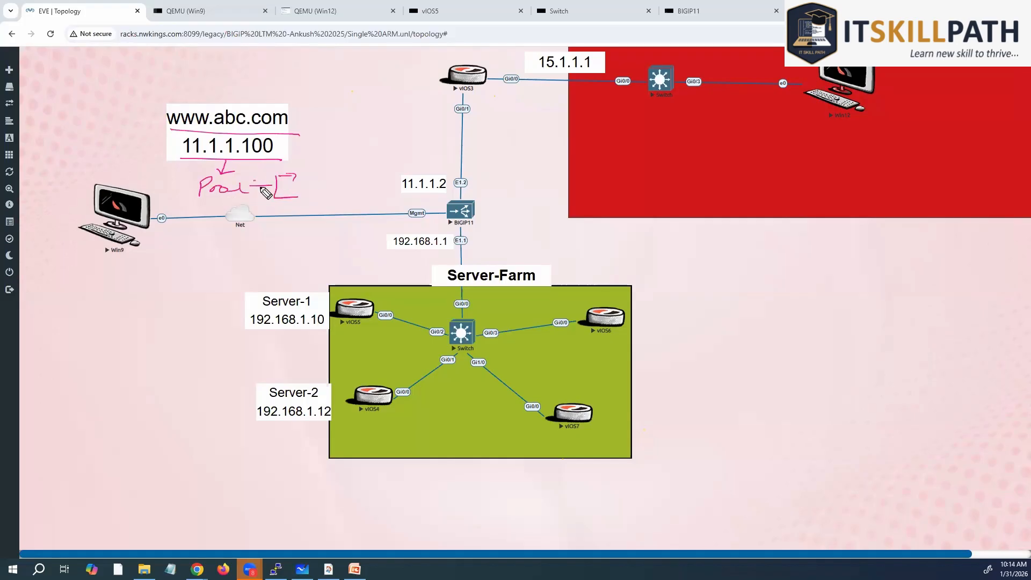
left_click_drag(190, 198, 252, 198)
key("Escape")
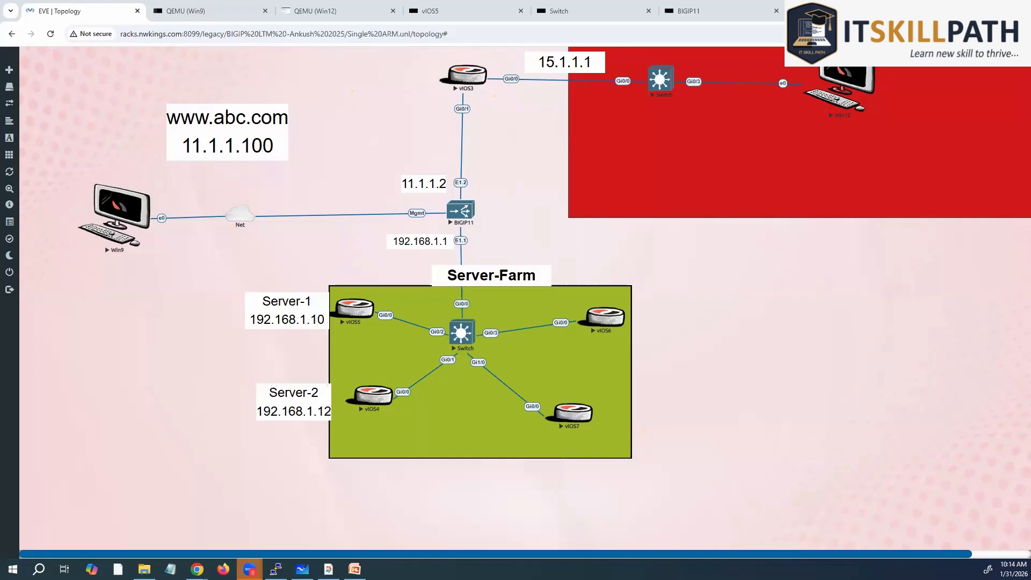
Add a text label to the topology reading Server-3 192.168.1.20.
right_click(838, 344)
left_click(817, 391)
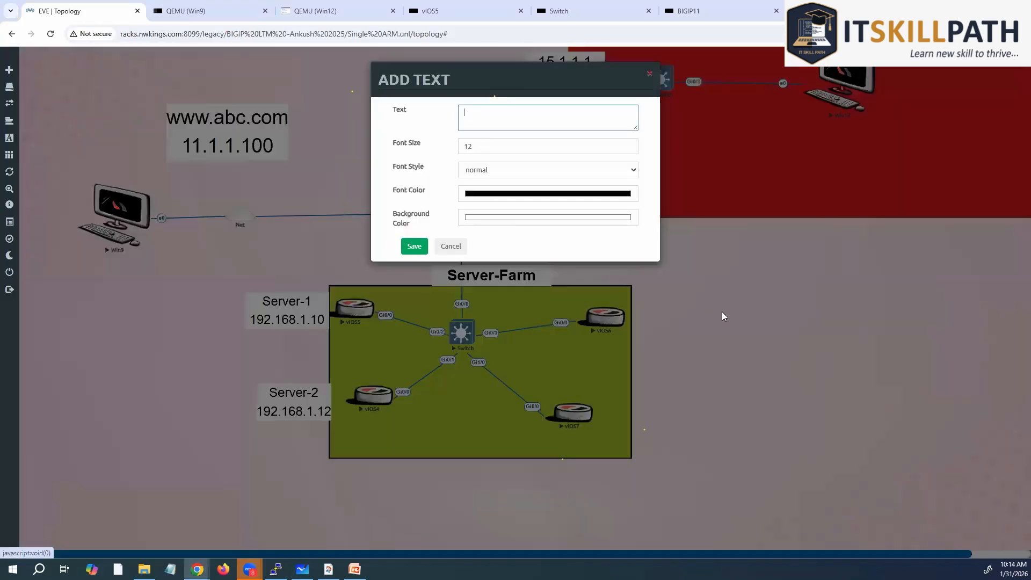
type("Server")
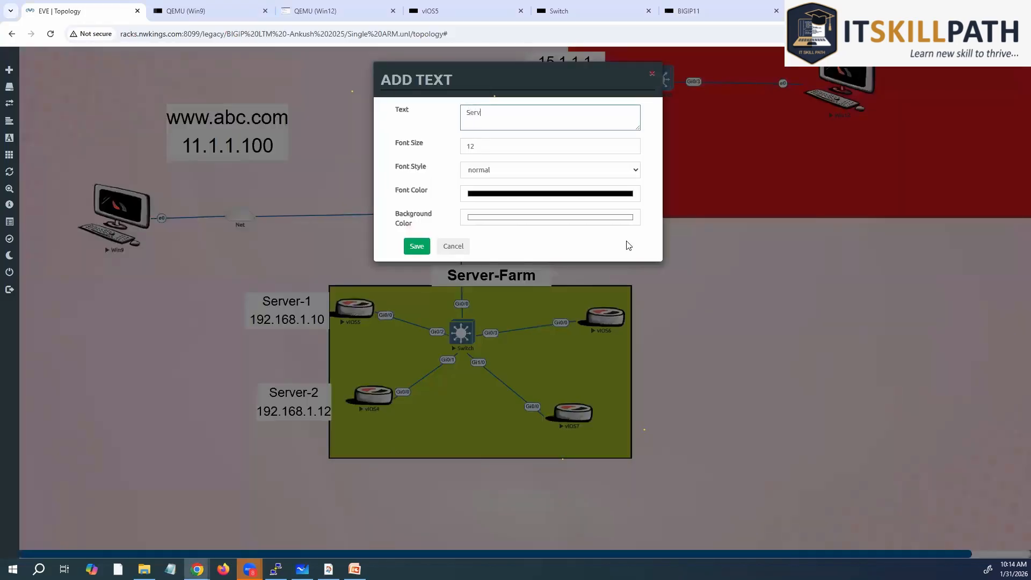
type("-3 ")
type("192")
type(".168")
type(".1")
type(".12")
left_click_drag(504, 123, 510, 122)
type("3")
type("20")
left_click(419, 247)
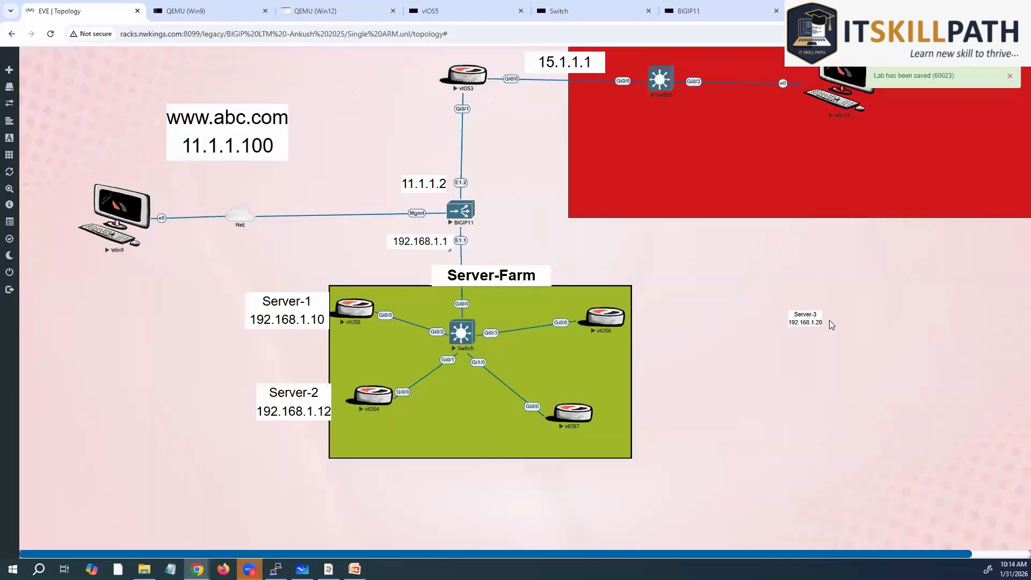
Place the Server-3 label beside the vIOS6 router and duplicate it.
left_click_drag(822, 324, 648, 357)
right_click(654, 352)
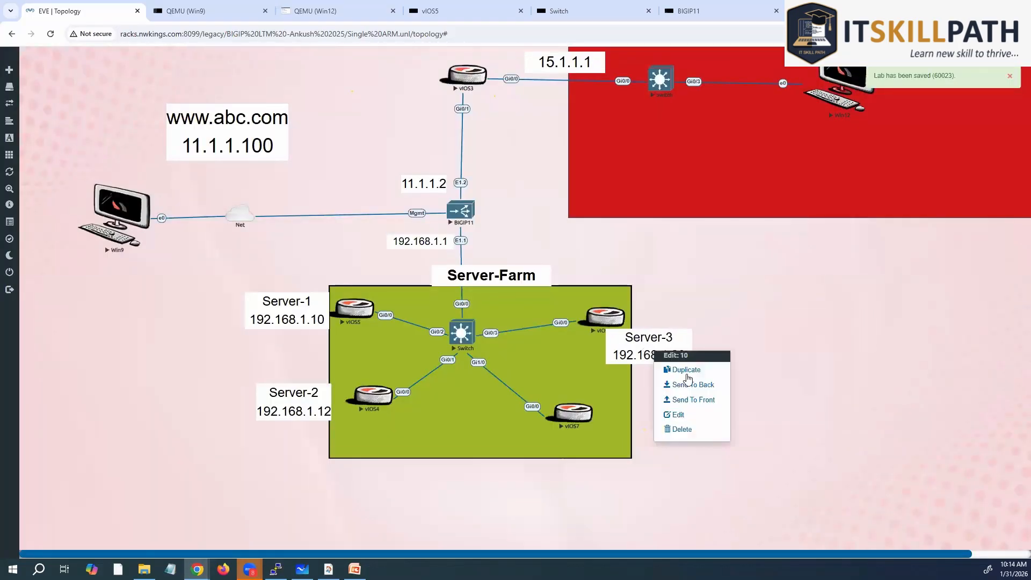
left_click(686, 370)
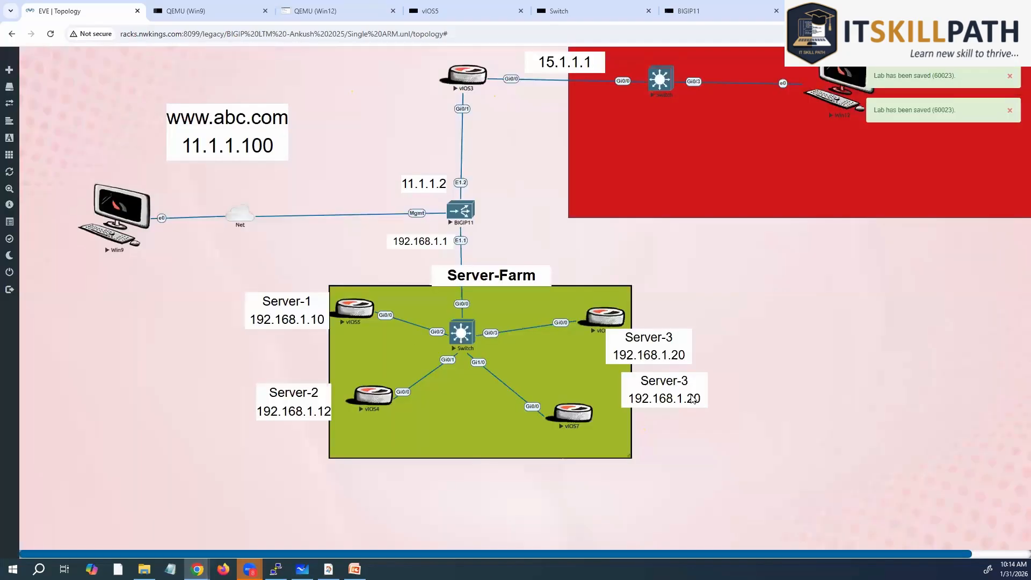
Move the duplicate label beside vIOS7 and edit it to read Server-4 192.168.1.21.
left_click_drag(659, 407, 603, 466)
double_click(613, 458)
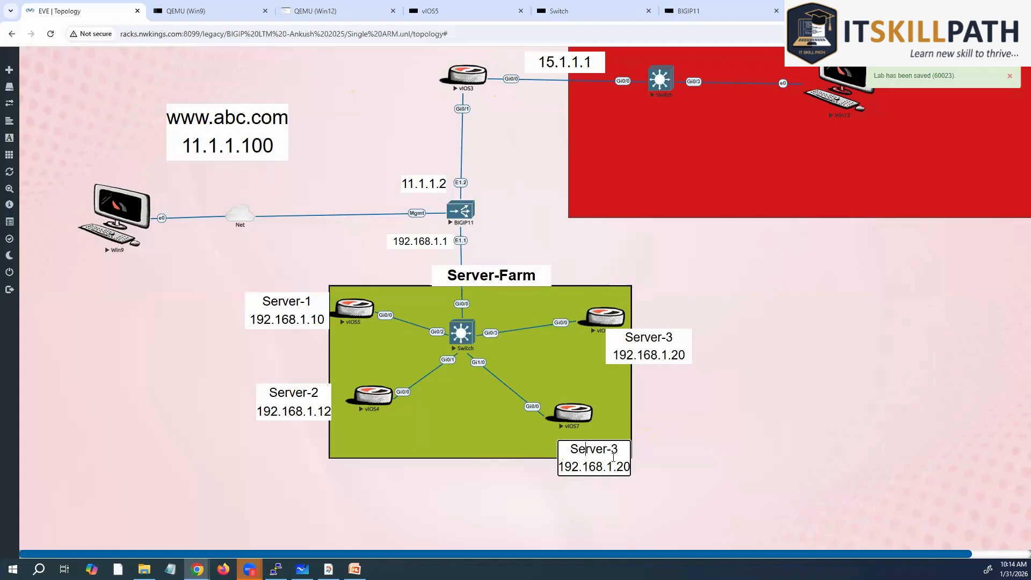
key("BackSpace")
type("4")
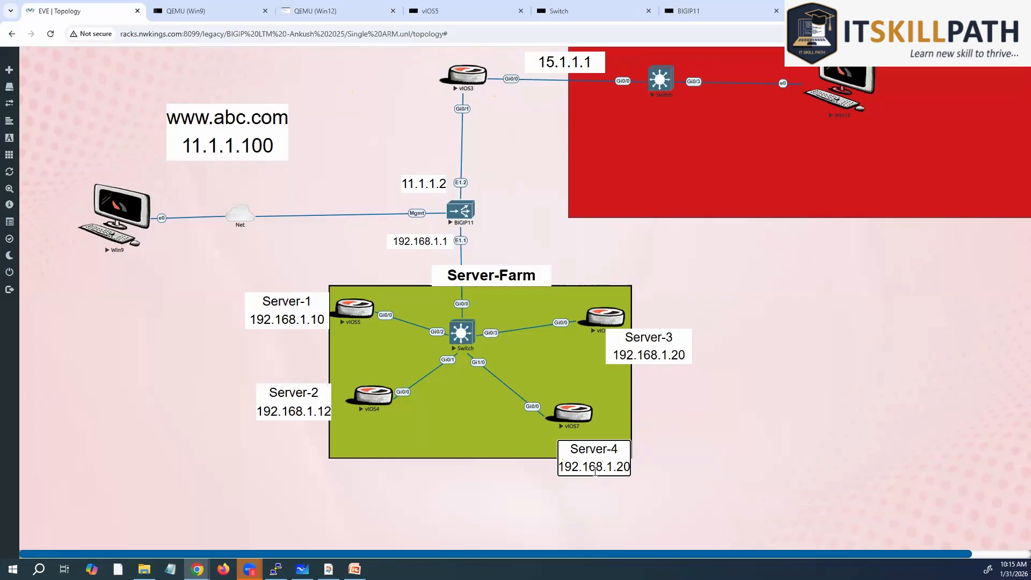
key("BackSpace")
type("1")
Open the vIOS4 console, enter privileged mode with en, and run sh ip int br.
left_click(369, 397)
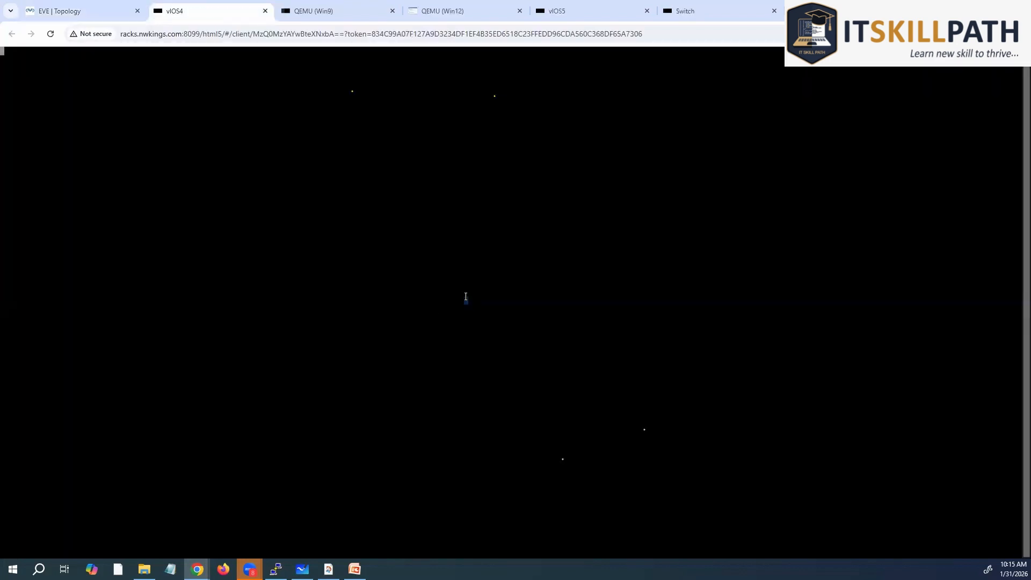
key("Return")
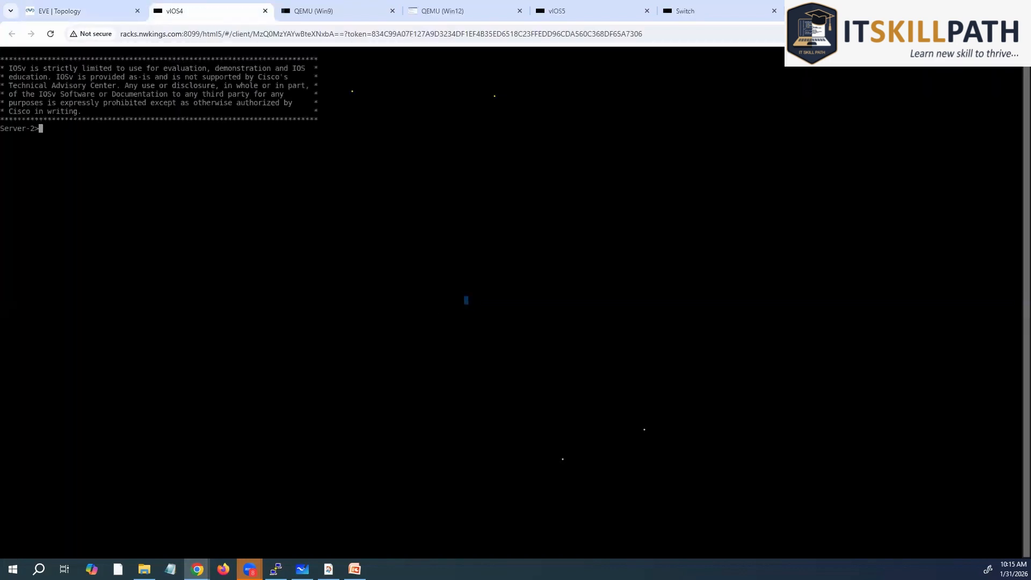
type("eb")
key("BackSpace")
type("n")
key("Return")
key("Return")
key("Return")
key("Return")
key("Return")
key("Return")
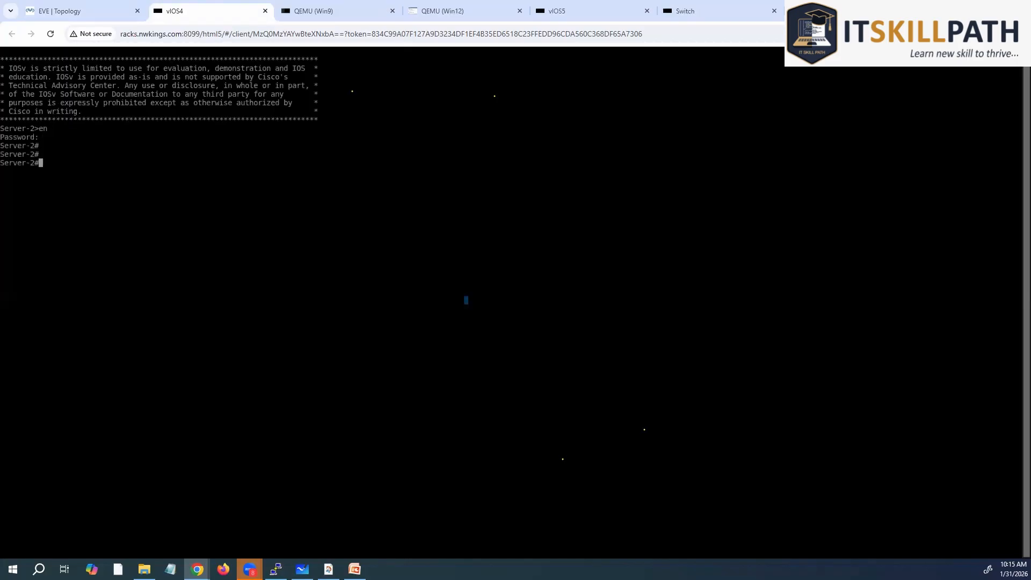
type("sh ip int br")
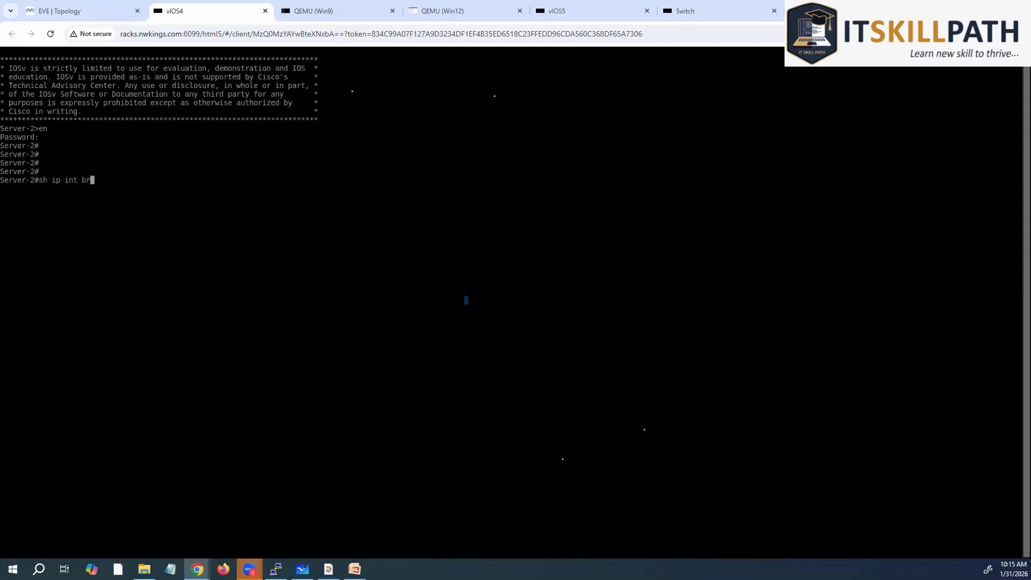
key("Return")
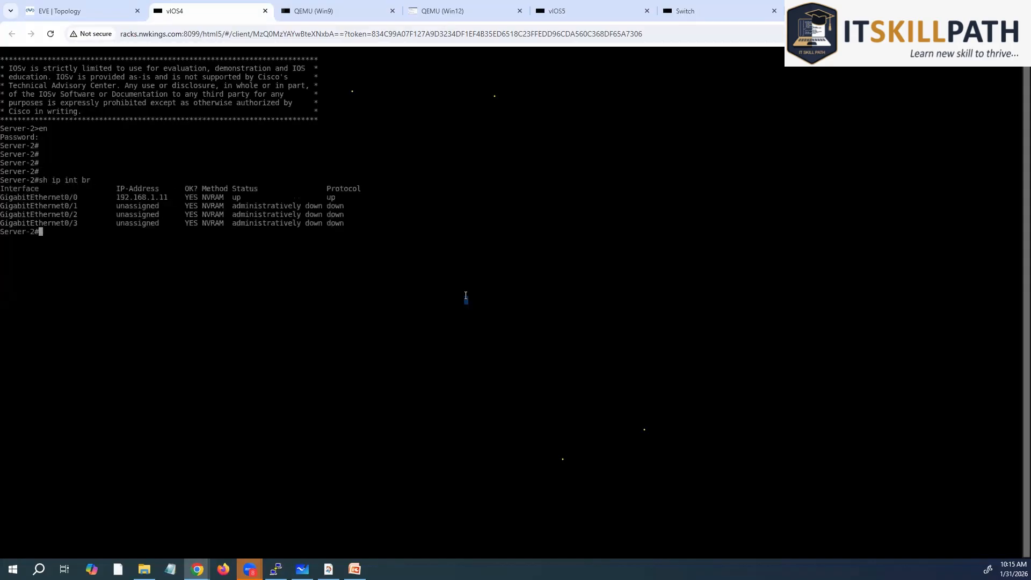
left_click(103, 5)
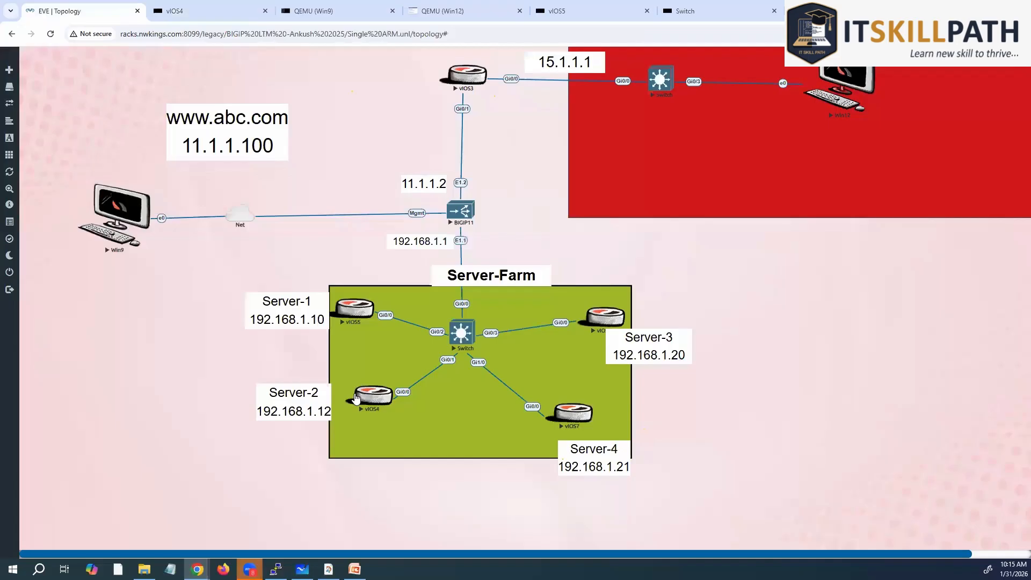
double_click(307, 403)
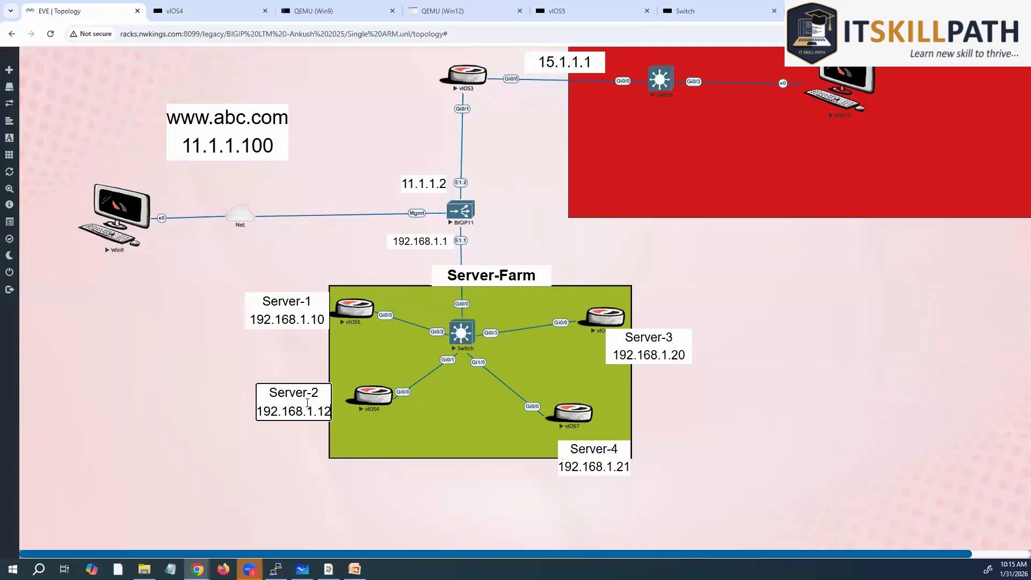
key("BackSpace")
type("1")
left_click_drag(231, 134, 209, 85)
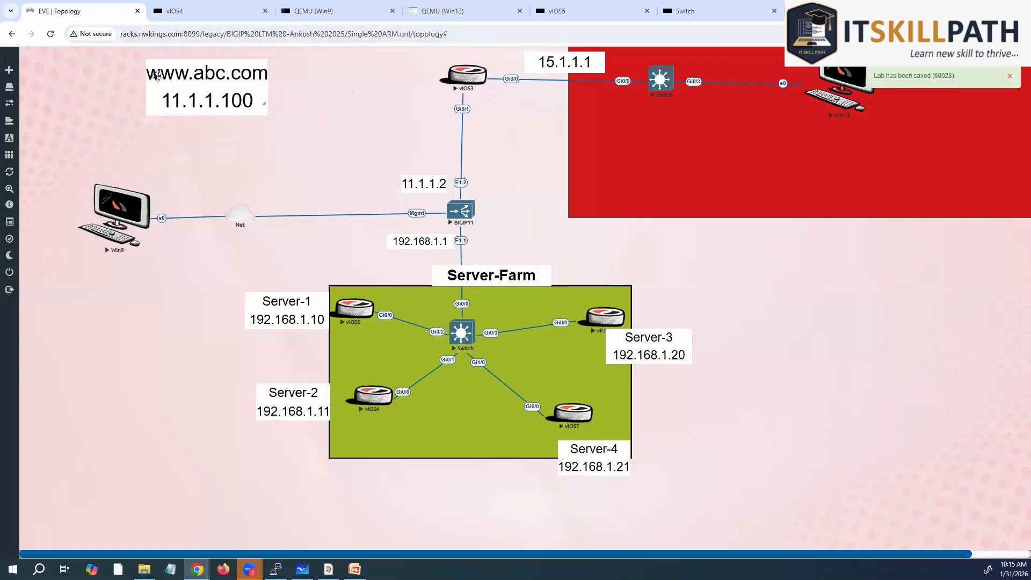
left_click_drag(153, 72, 92, 75)
right_click(251, 79)
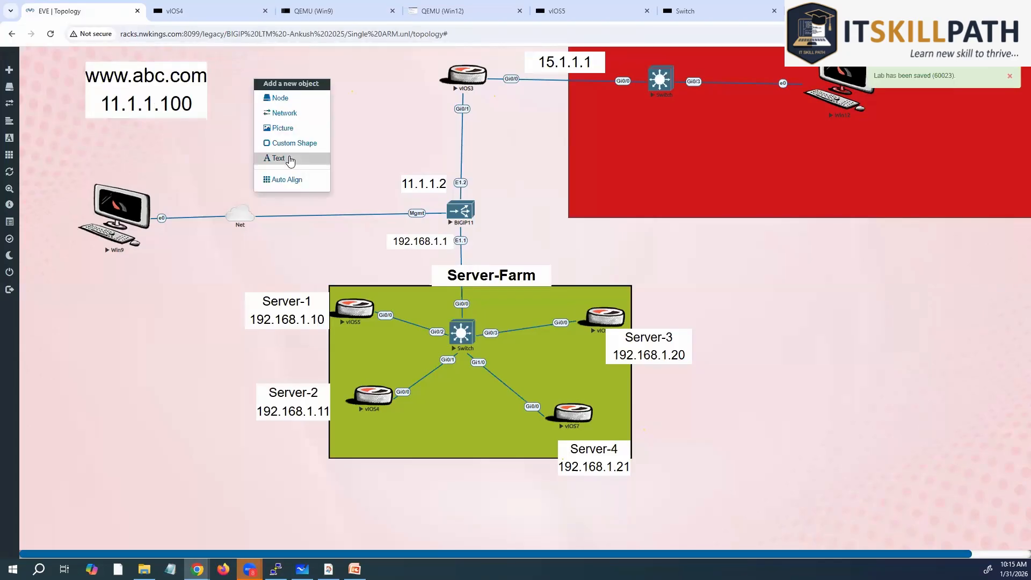
left_click(289, 157)
type("ww")
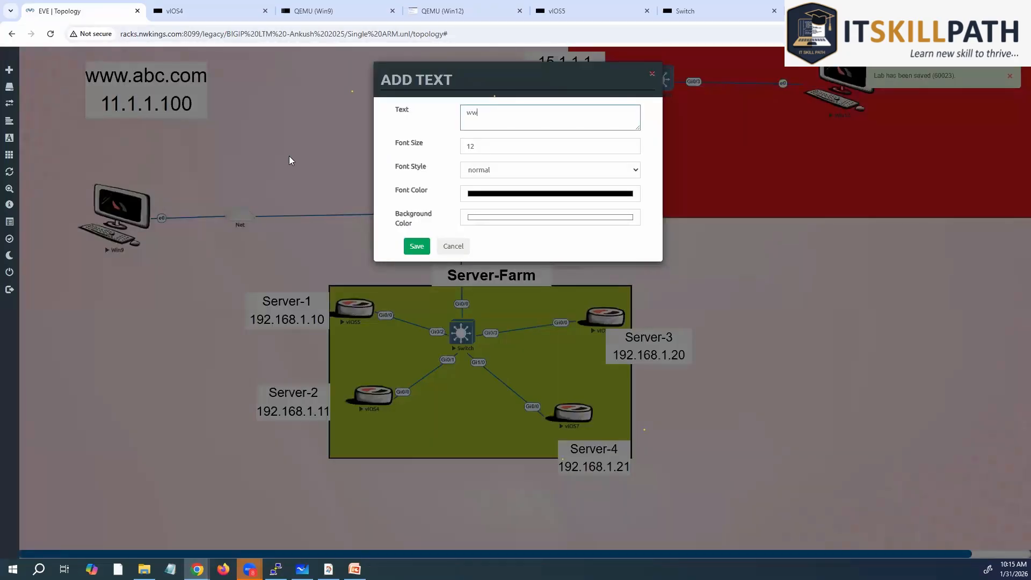
type("w.xyz.com")
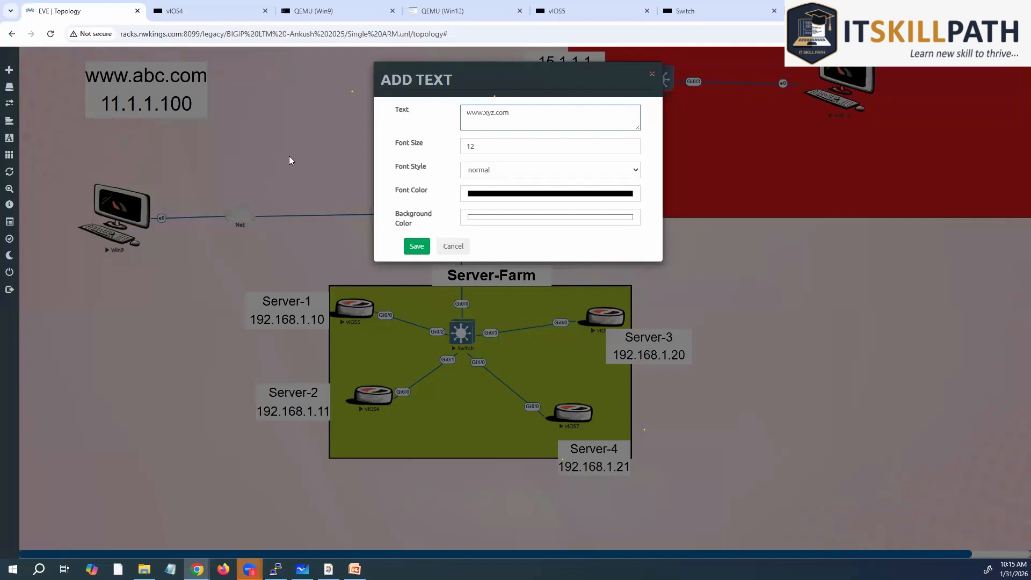
key("Return")
type("11")
type(".1.1.1")
type("101")
key("BackSpace")
key("BackSpace")
type("01")
left_click(417, 246)
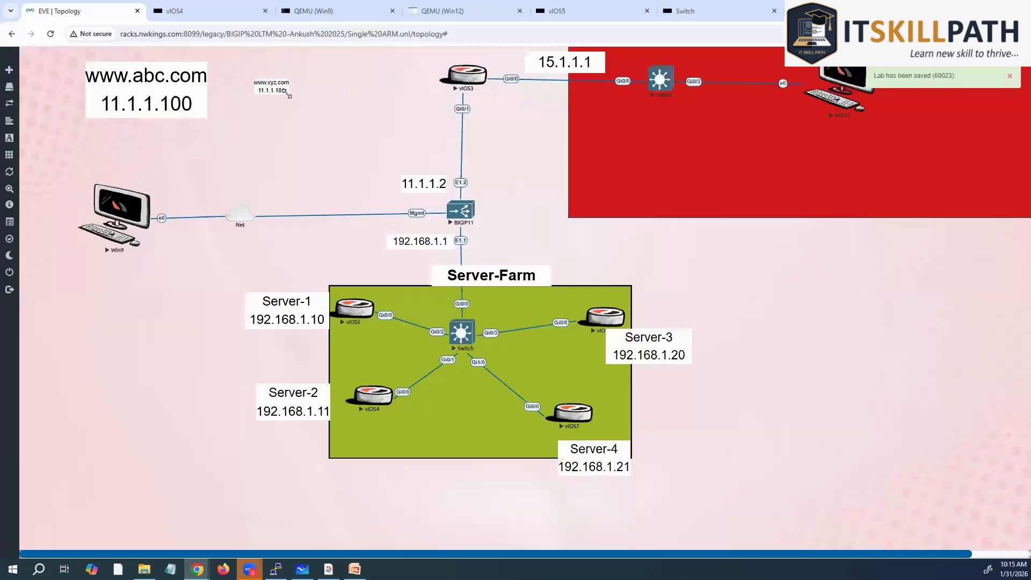
left_click_drag(288, 95, 314, 104)
left_click_drag(566, 423, 652, 446)
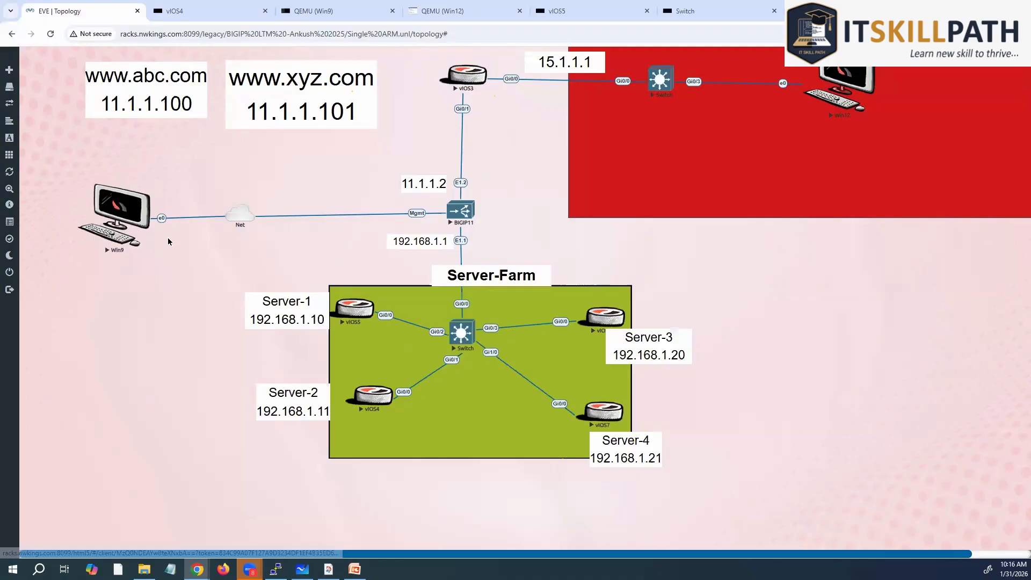
Open the Win9 client console and look over its BIG-IP terminal and the web GUI's Pools menu.
left_click(118, 208)
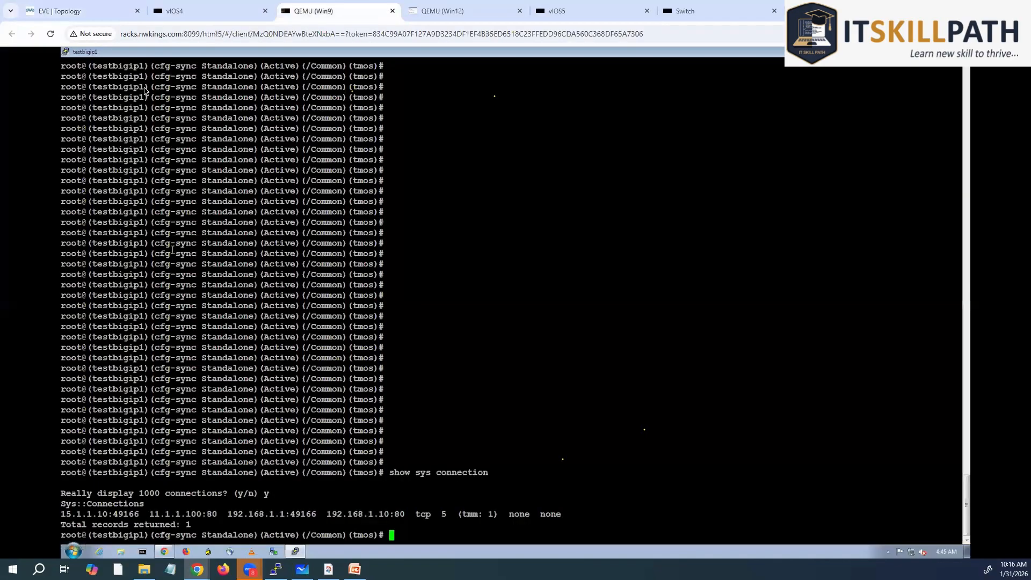
left_click(163, 556)
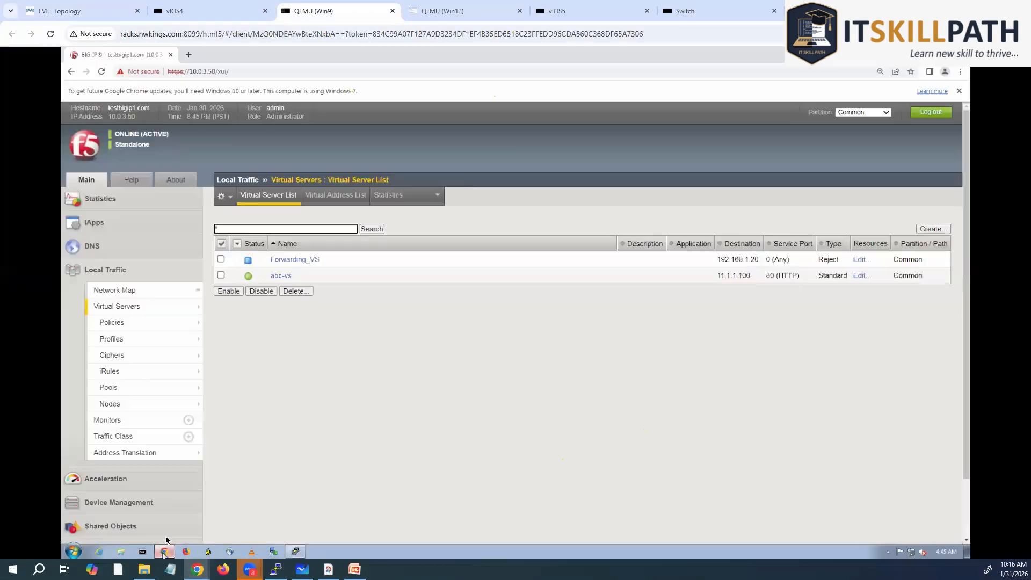
left_click(137, 391)
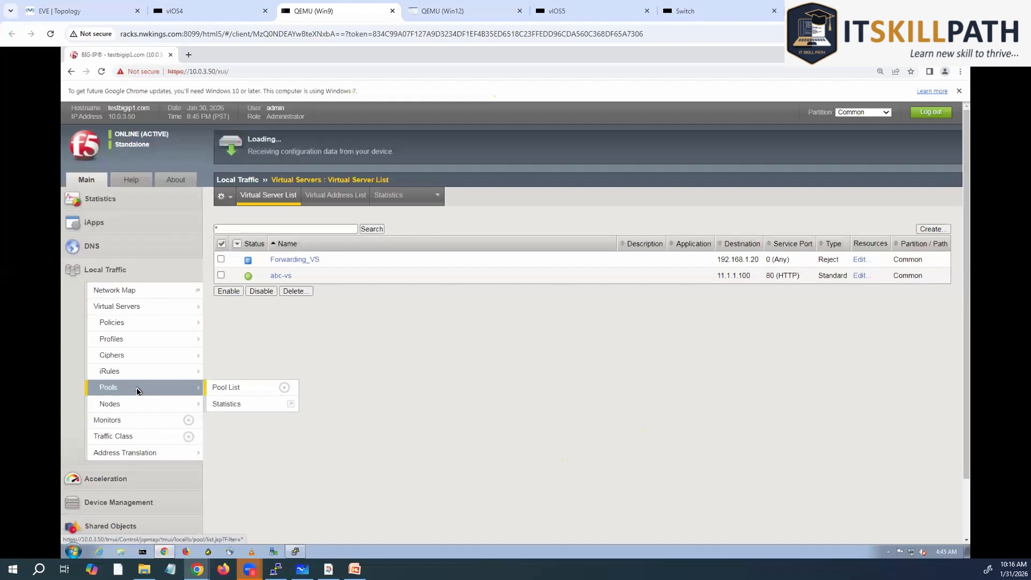
Move the Win12 console tab next to the topology tab and return to the topology.
left_click(83, 11)
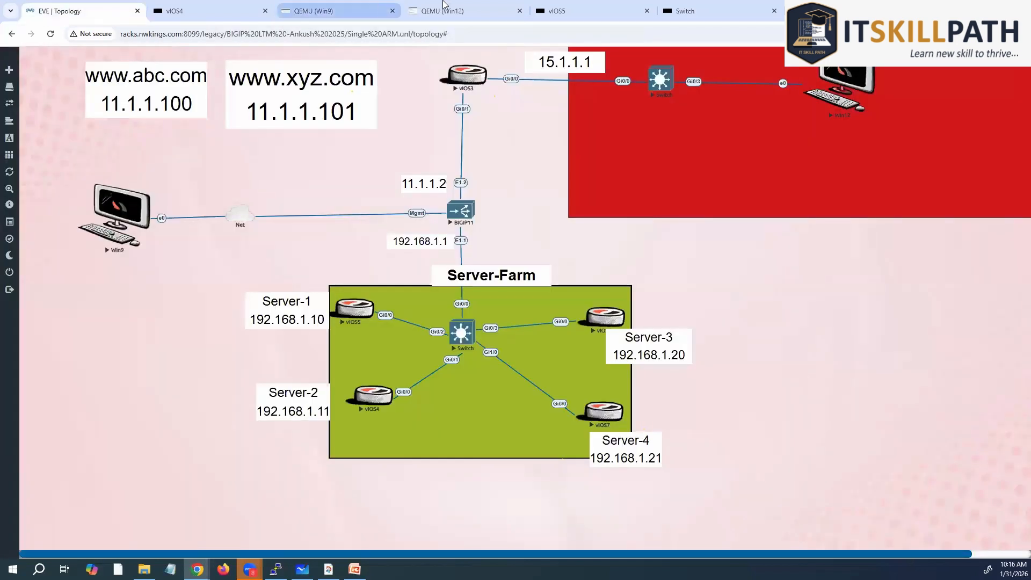
left_click_drag(463, 10, 117, 5)
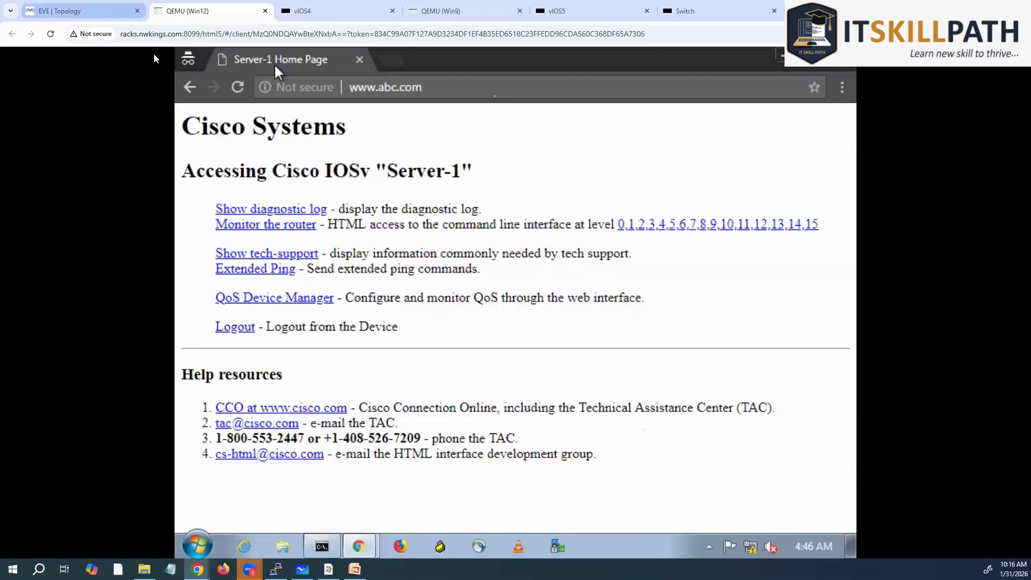
left_click(117, 7)
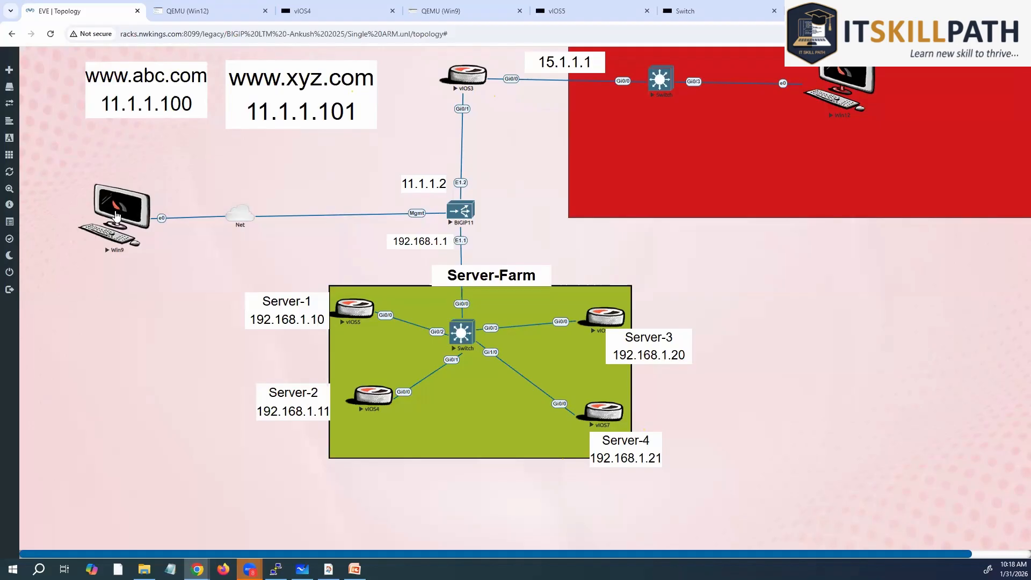
Nudge the Win9 client node slightly to the left.
left_click_drag(116, 215, 113, 211)
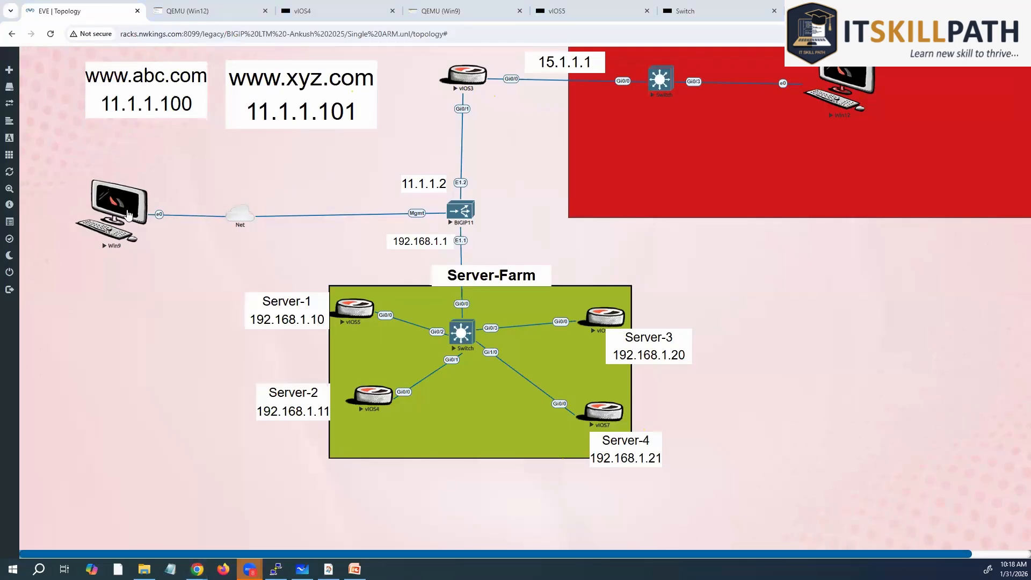
left_click_drag(130, 216, 120, 216)
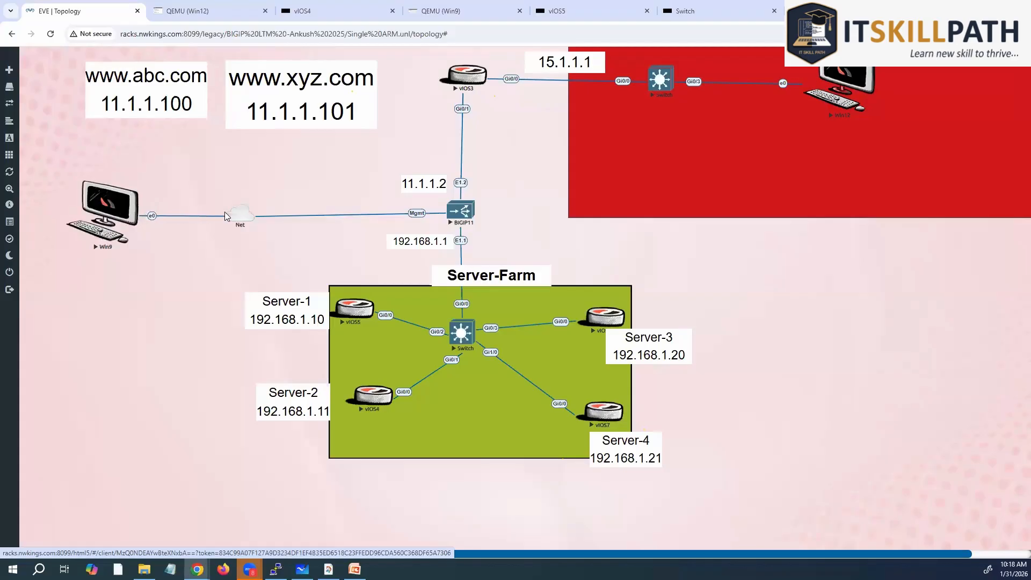
left_click_drag(233, 215, 233, 212)
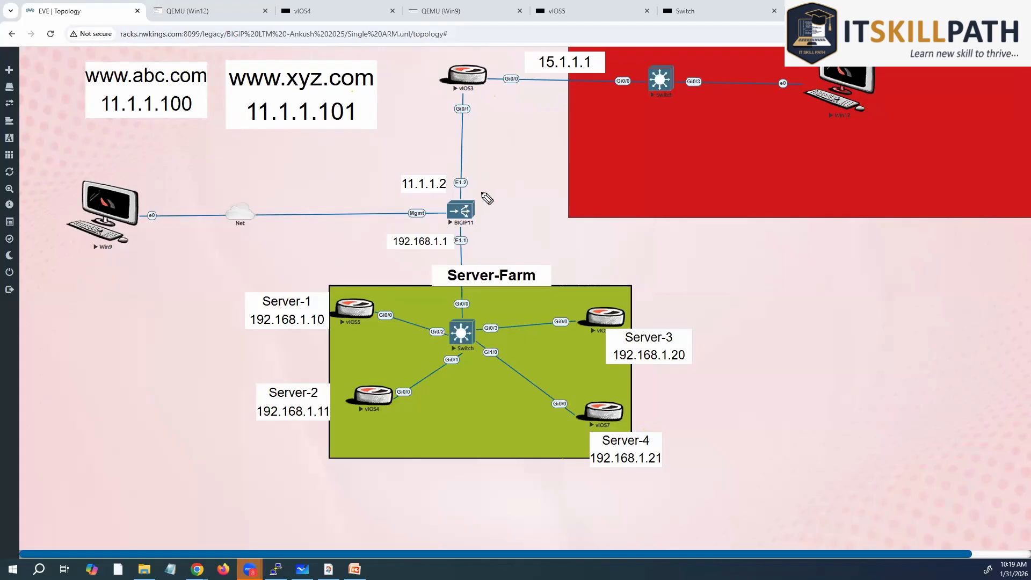
left_click_drag(447, 192, 468, 178)
mouse_move(473, 232)
left_mouse_down()
mouse_move(471, 251)
mouse_move(486, 229)
left_mouse_up()
mouse_move(484, 183)
left_mouse_down()
mouse_move(493, 182)
mouse_move(487, 207)
left_mouse_up()
left_click_drag(491, 204, 493, 207)
left_click_drag(471, 241, 480, 219)
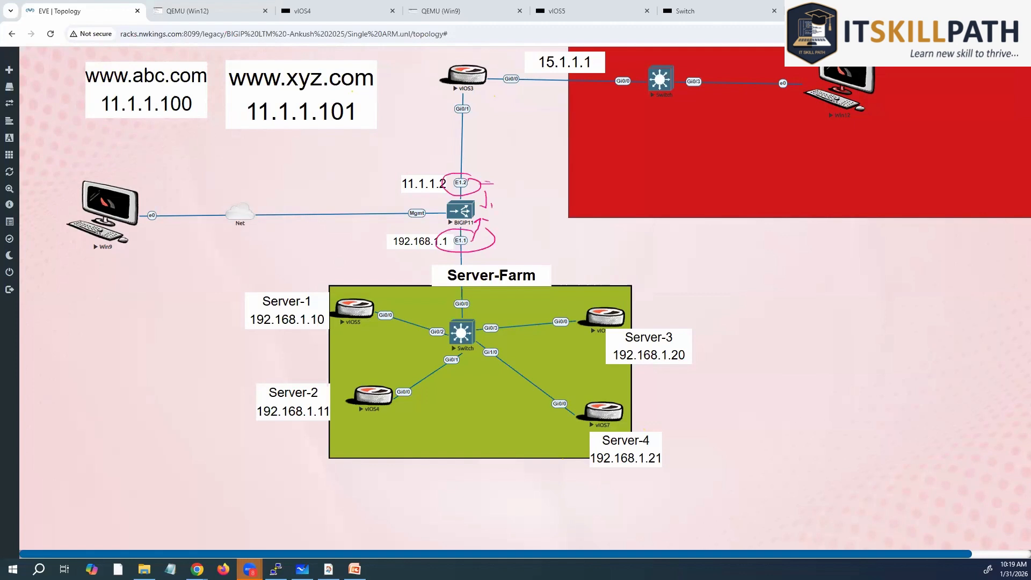
key("Escape")
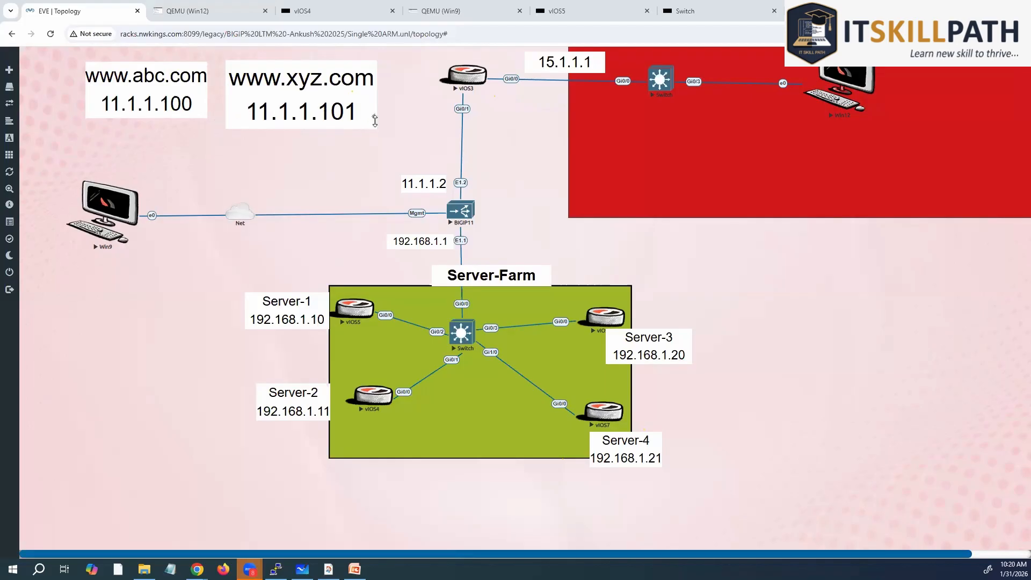
left_click_drag(375, 115, 371, 109)
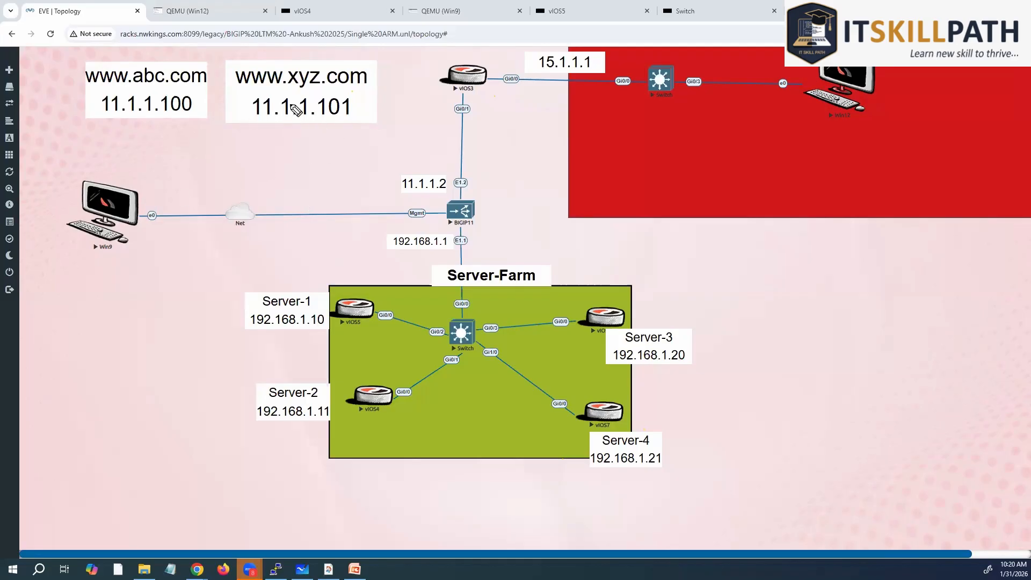
left_click_drag(238, 89, 382, 87)
mouse_move(241, 119)
left_mouse_down()
mouse_move(353, 118)
mouse_move(390, 105)
left_mouse_up()
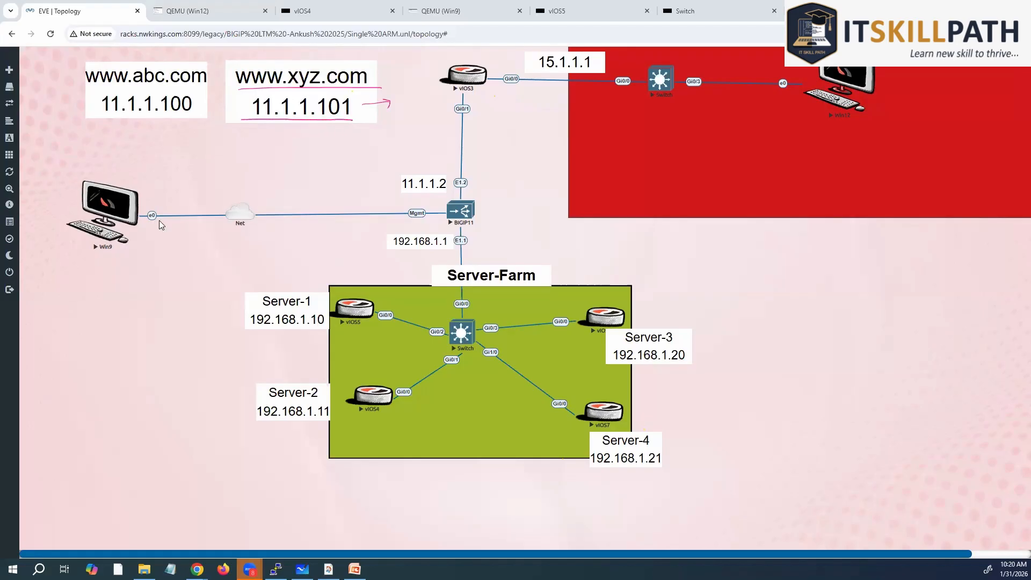
Open the Win9 client's BIG-IP GUI, start a new virtual server and scroll through its empty form.
left_click(125, 215)
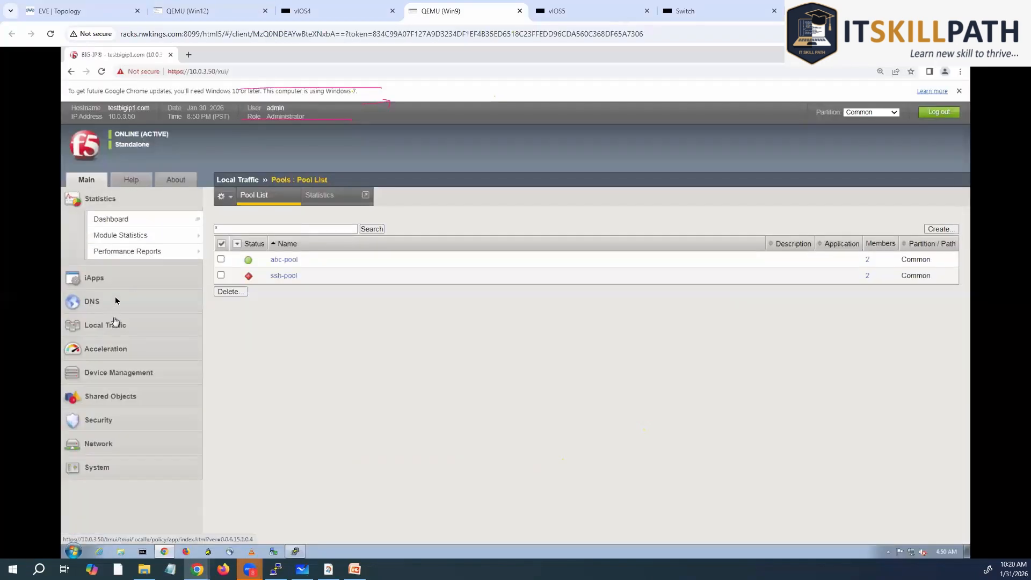
left_click(110, 325)
left_click(114, 314)
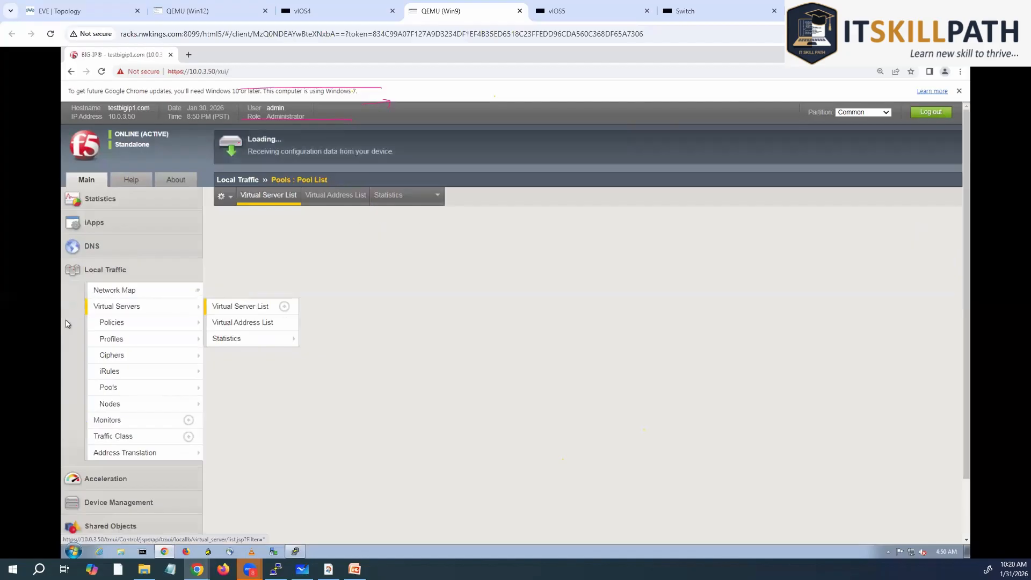
left_click(932, 230)
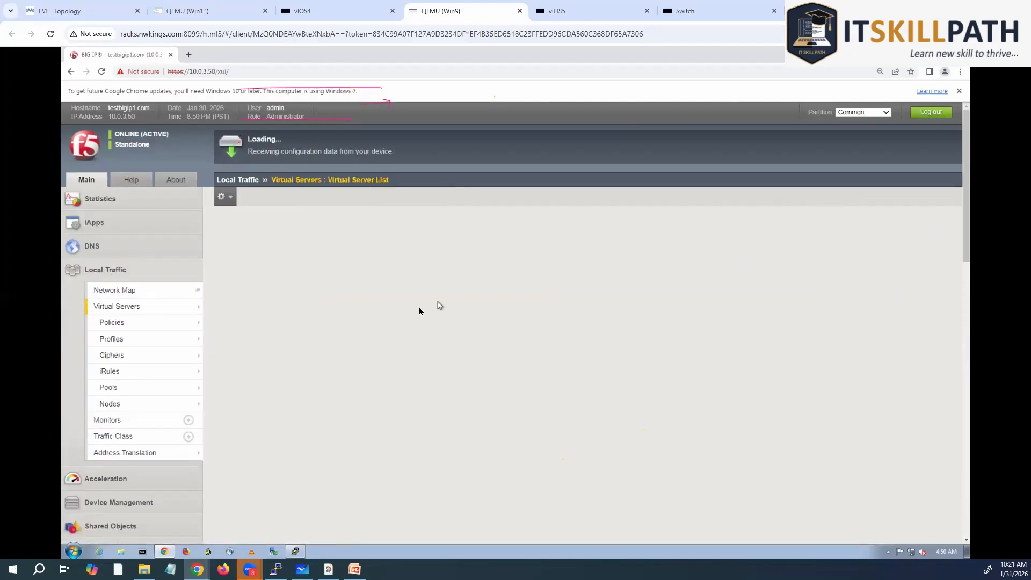
scroll(411, 313, "down", 20)
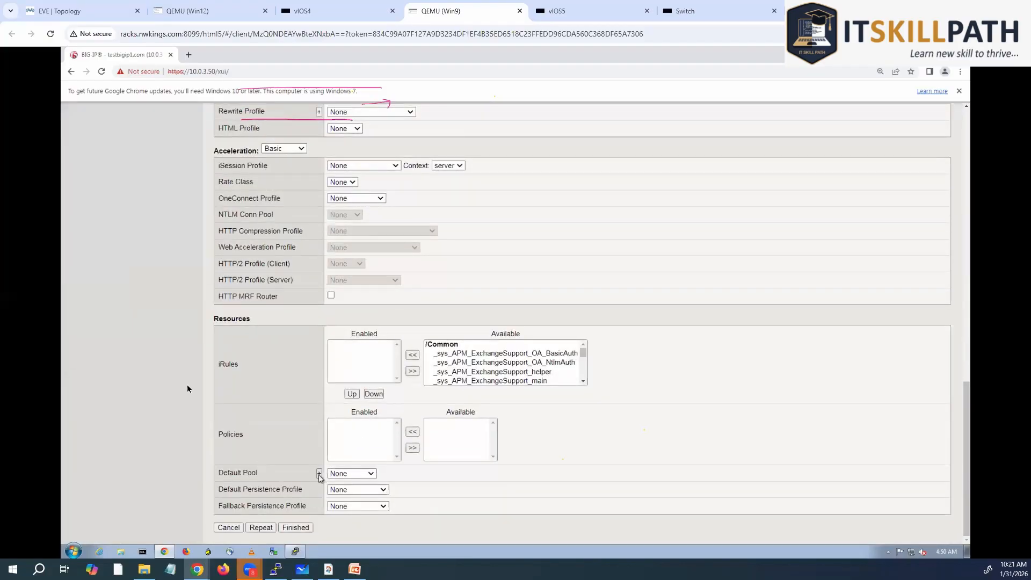
scroll(118, 324, "up", 12)
scroll(119, 327, "up", 5)
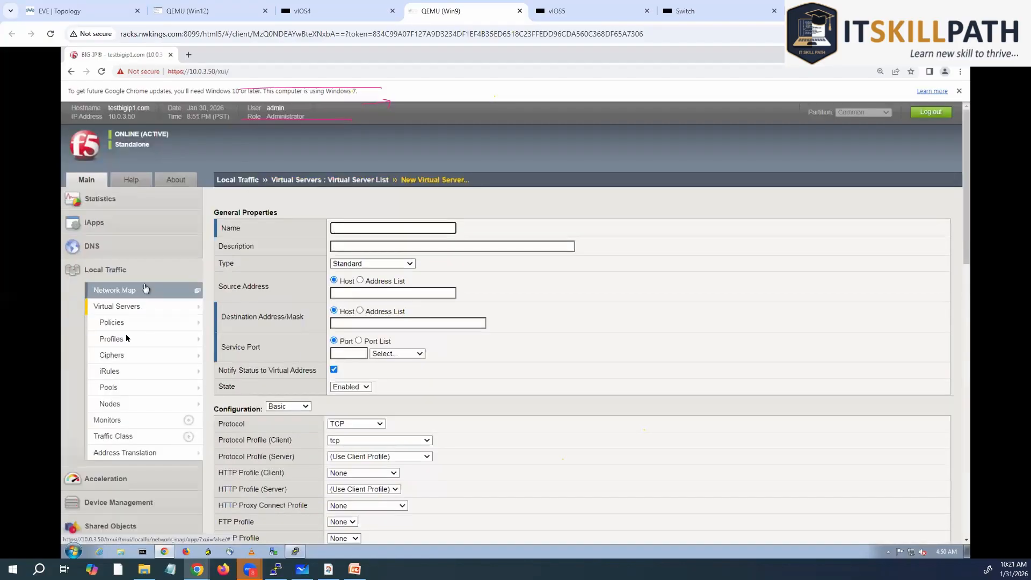
Create a new pool named xyz-pool and give it the tcp health monitor.
left_click(123, 392)
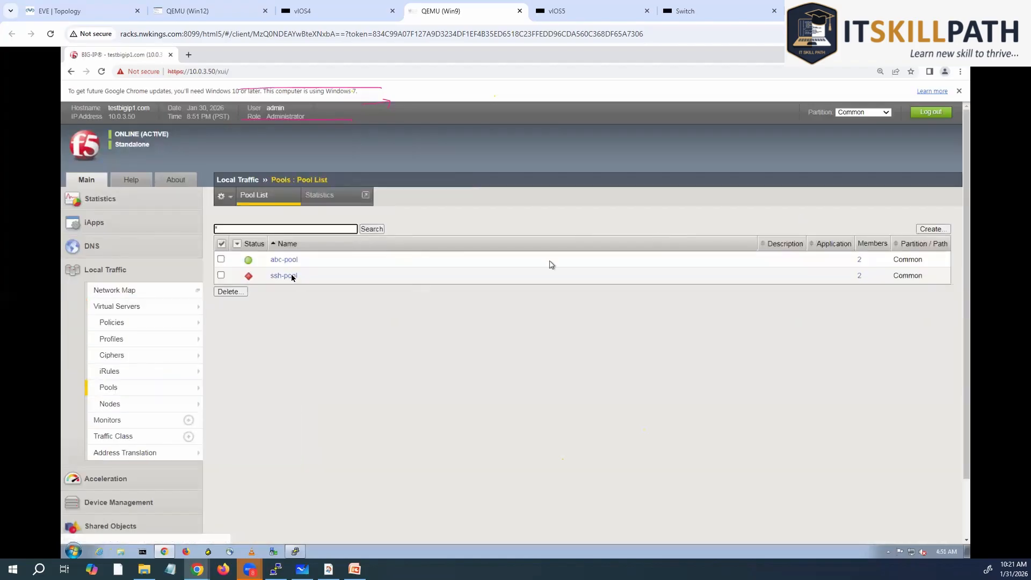
left_click(934, 229)
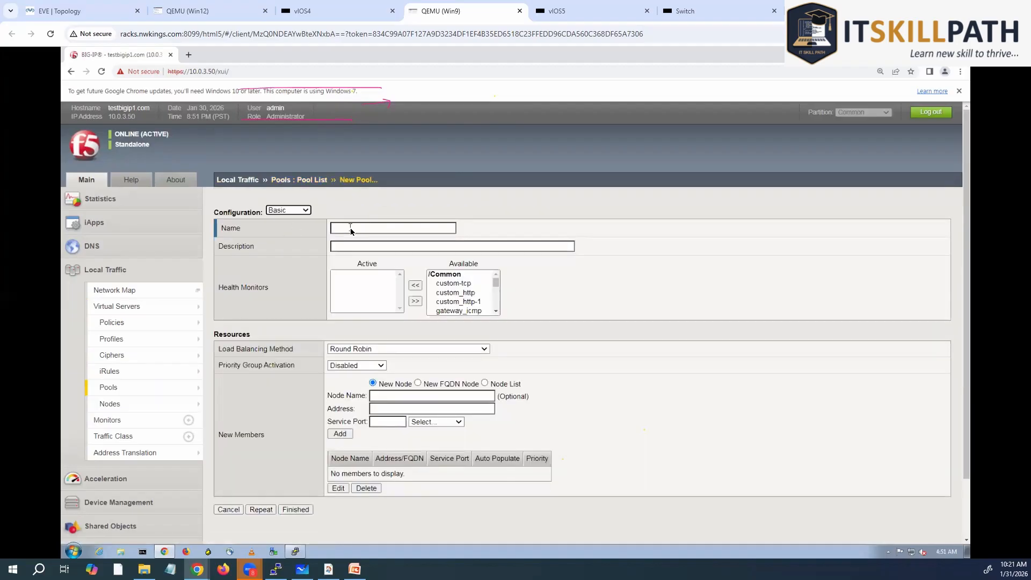
left_click(352, 231)
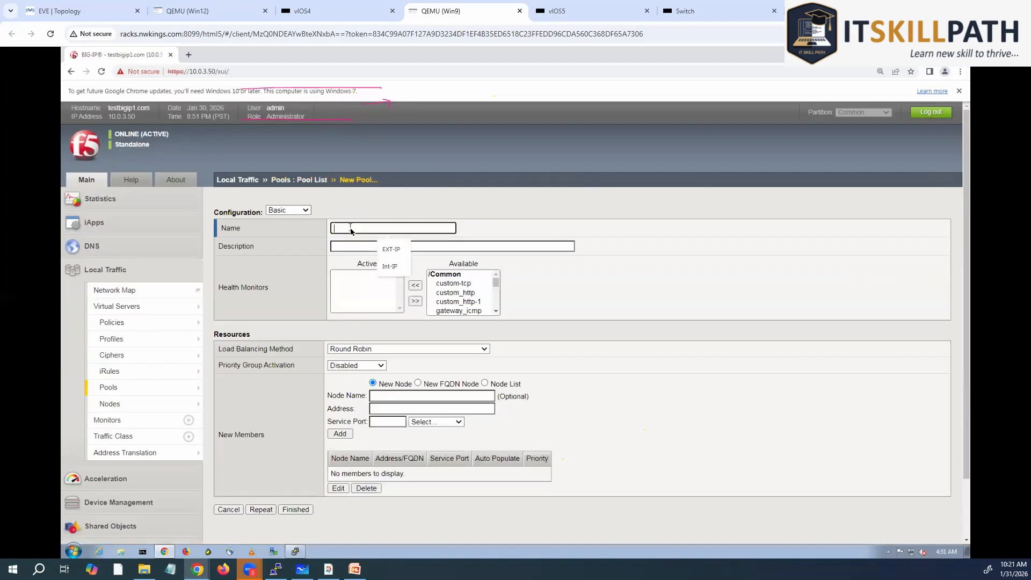
type("xy")
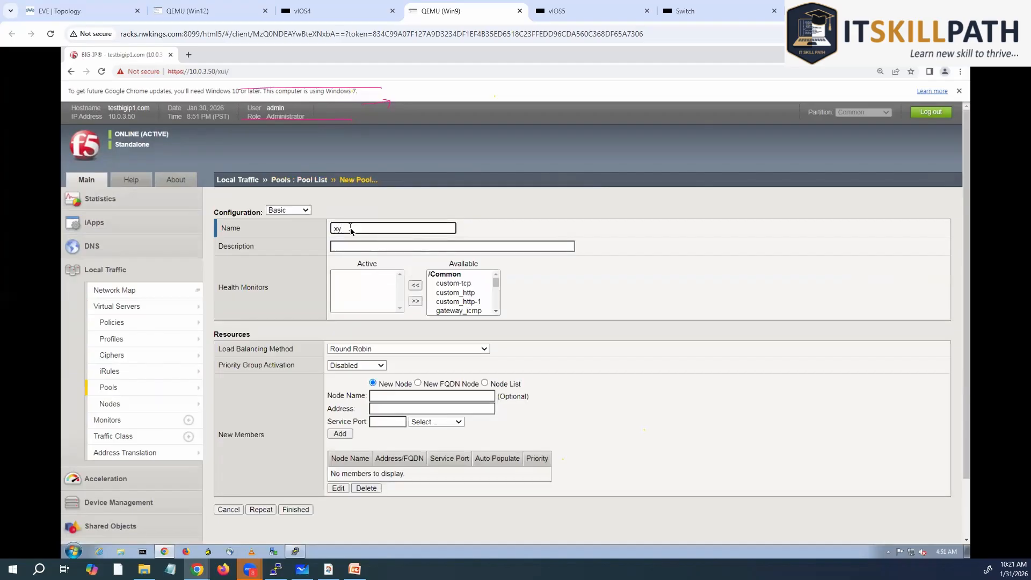
type("z")
left_click_drag(217, 293, 446, 294)
left_click(446, 294)
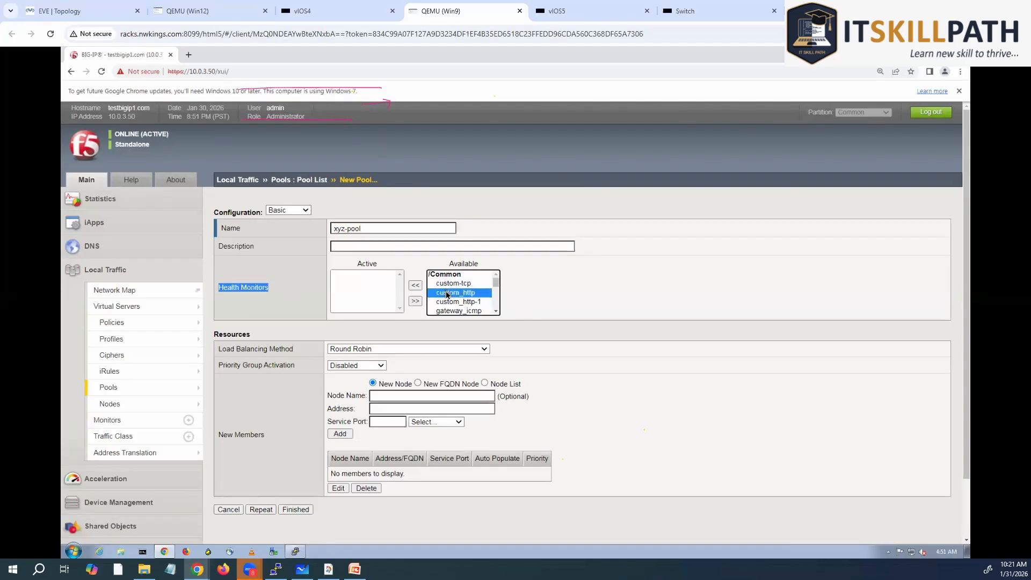
key("t")
left_click(413, 286)
Add pool member S3 at 192.168.1.20 on service port 80.
left_click(406, 397)
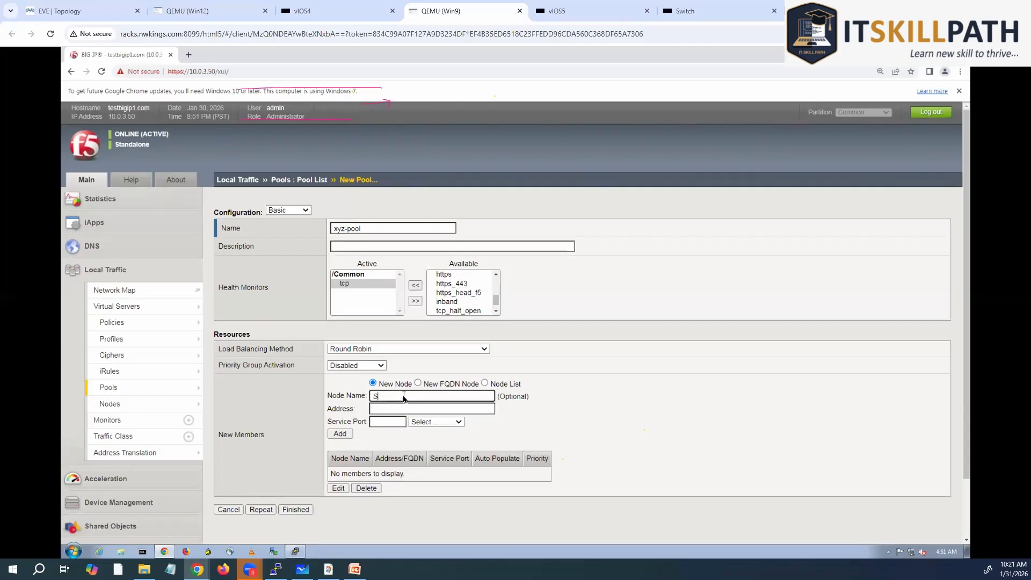
left_click(397, 410)
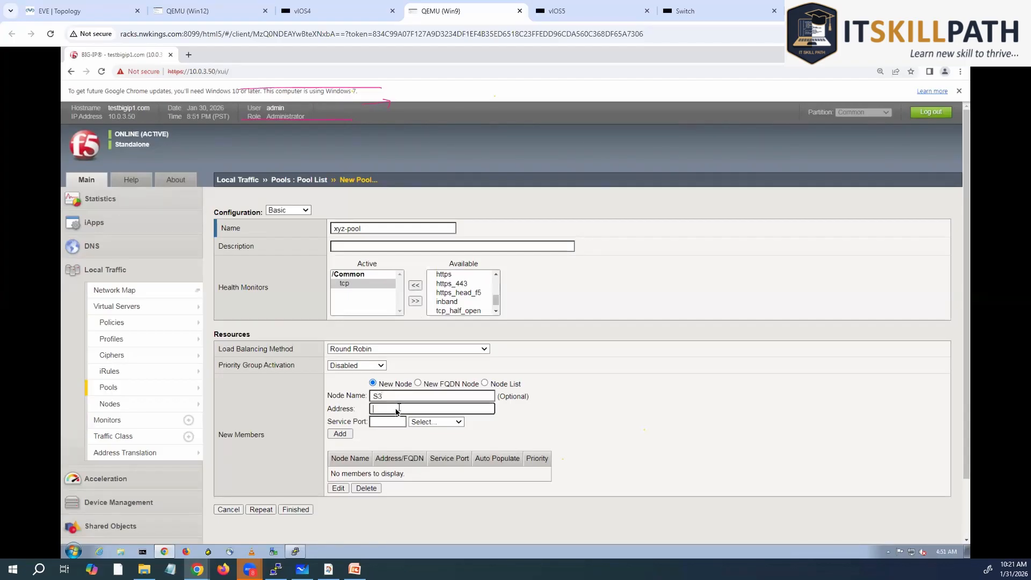
type("192.168.1.20")
left_click(379, 424)
type("80")
left_click(340, 434)
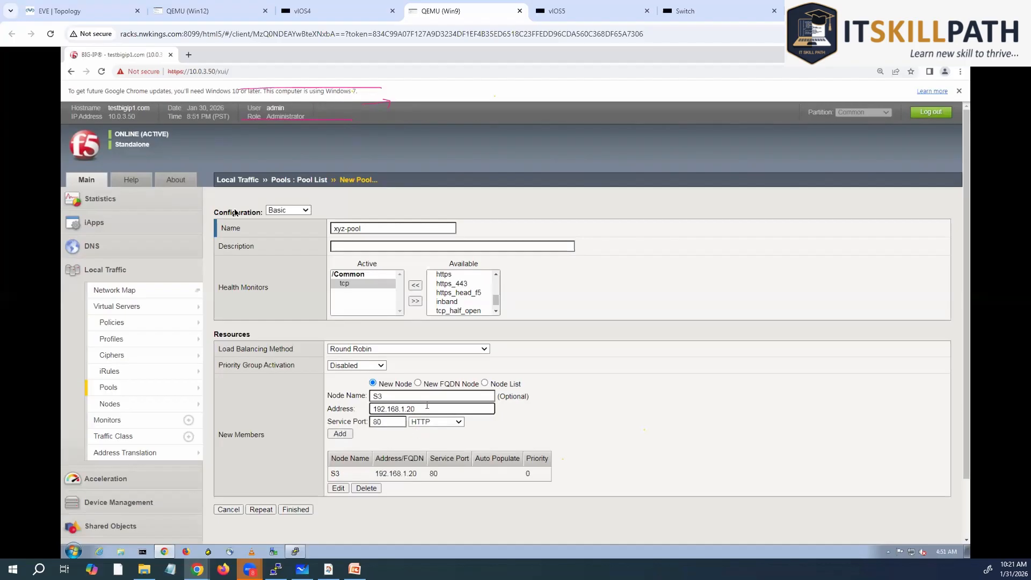
Check the topology's server addresses, add 192.168.1.21 port 80 under node name S3 and try to finish the pool.
left_click(50, 7)
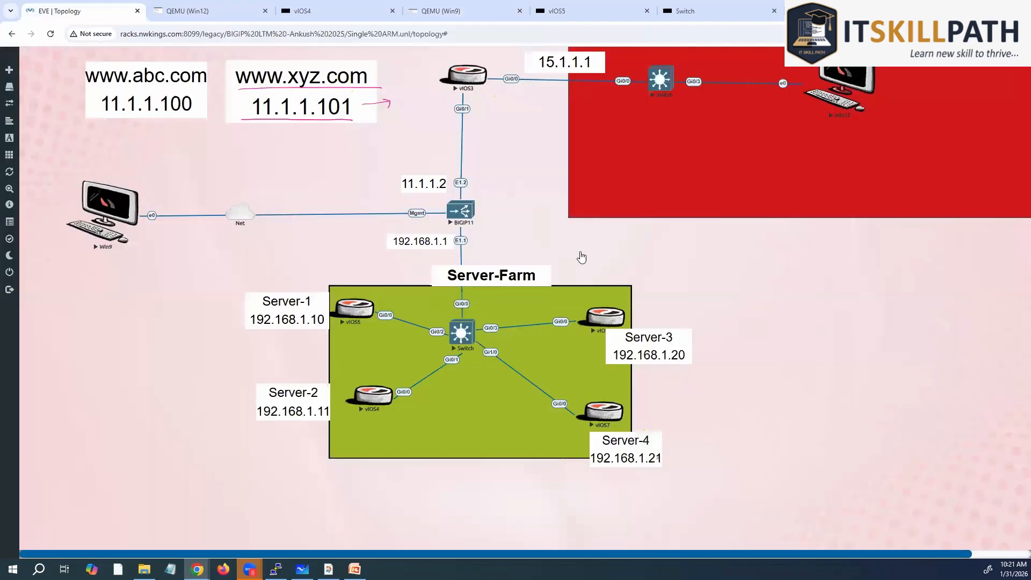
left_click(440, 10)
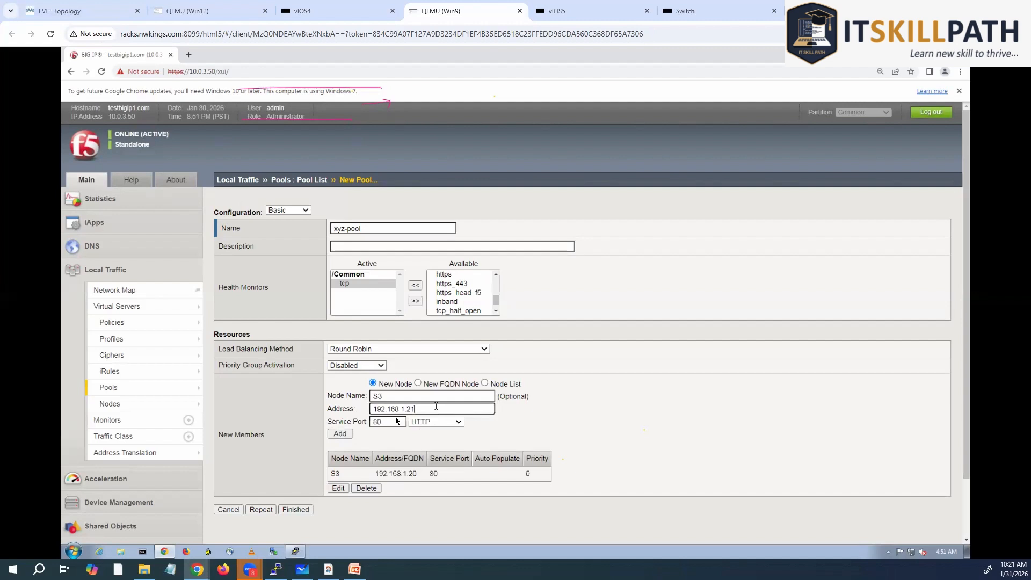
left_click(340, 434)
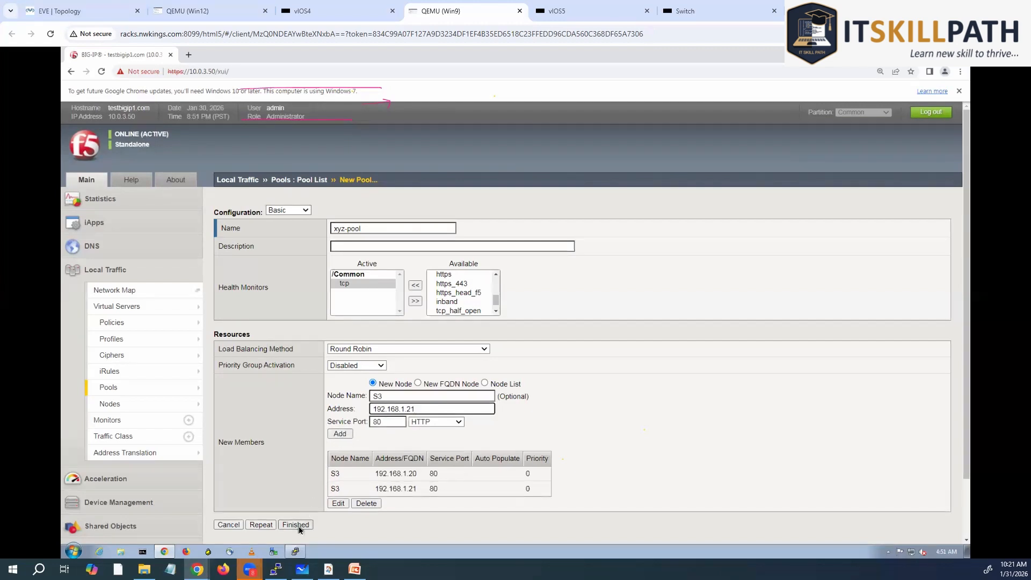
left_click(296, 525)
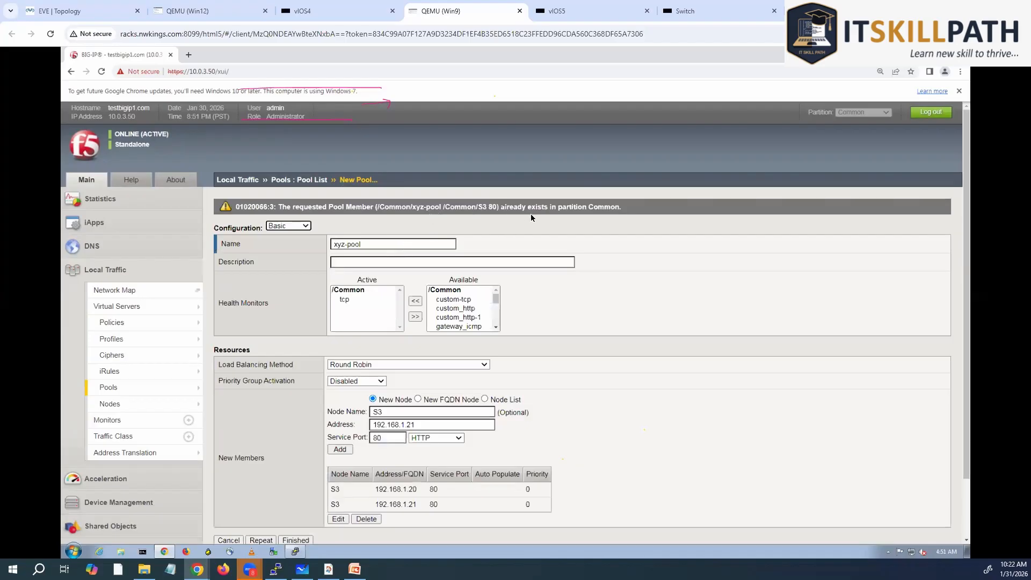
Replace the duplicate entry with node S4 at 192.168.1.21 port 80 and finish creating the pool.
scroll(459, 250, "down", 2)
scroll(459, 250, "up", 2)
left_click(381, 414)
key("BackSpace")
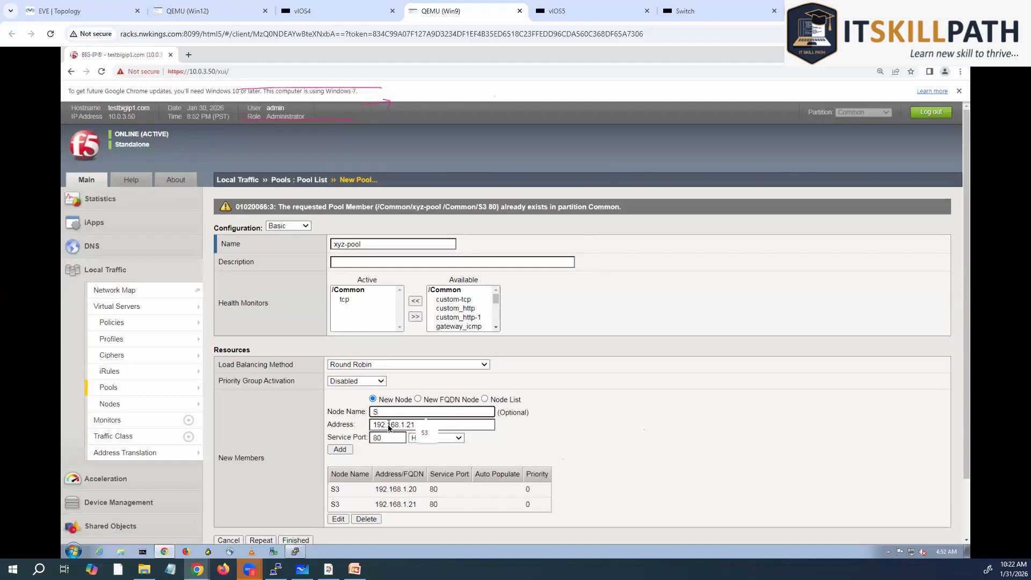
type("4")
left_click(375, 518)
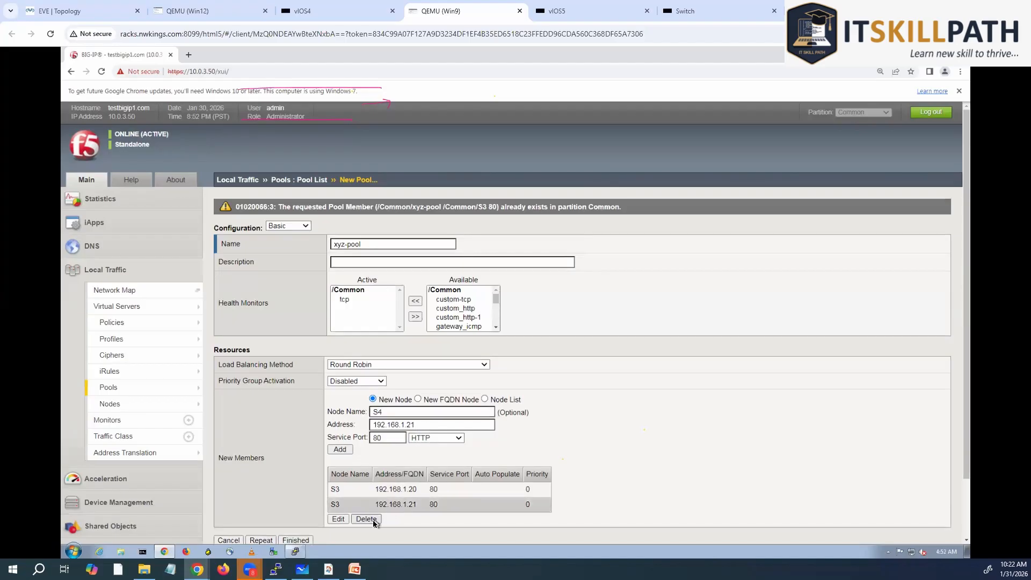
left_click(344, 450)
left_click(304, 540)
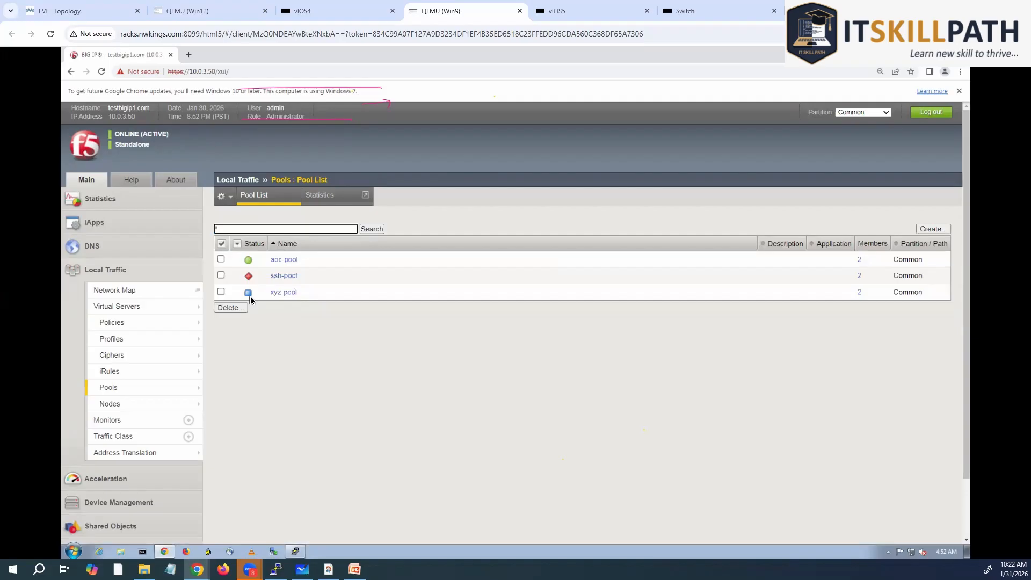
Open xyz-pool and review its members.
mouse_move(250, 299)
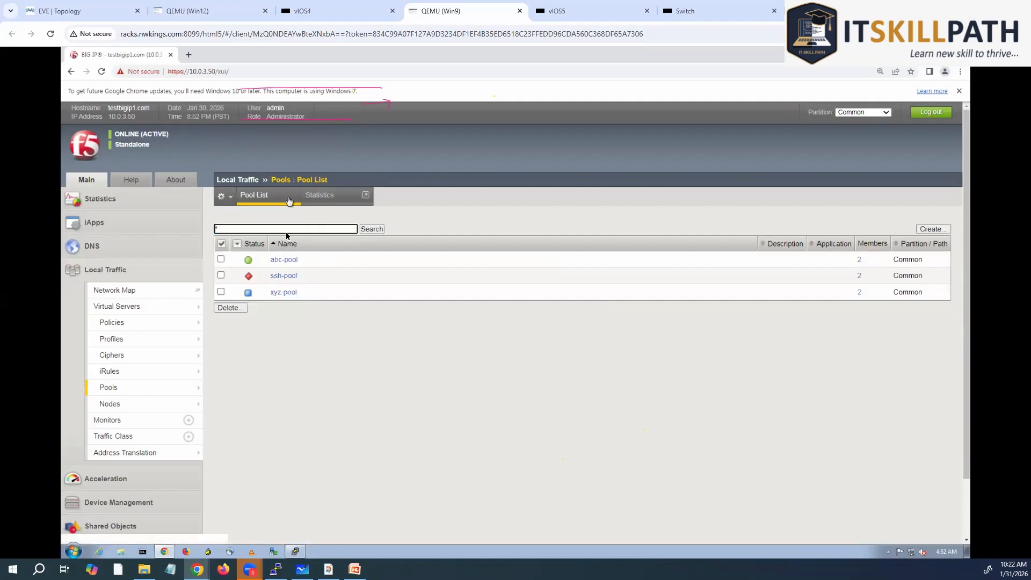
left_click(284, 293)
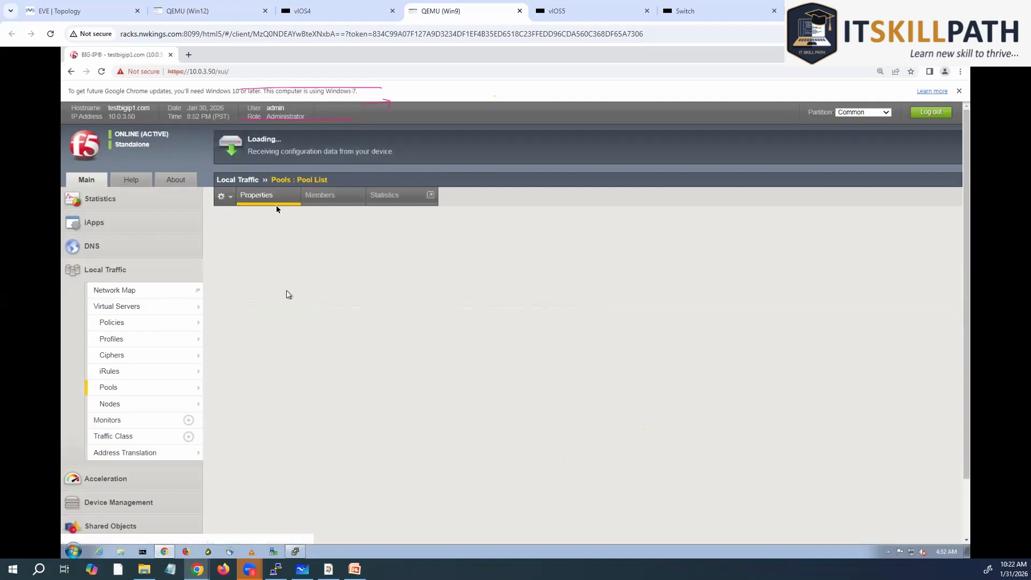
left_click(323, 203)
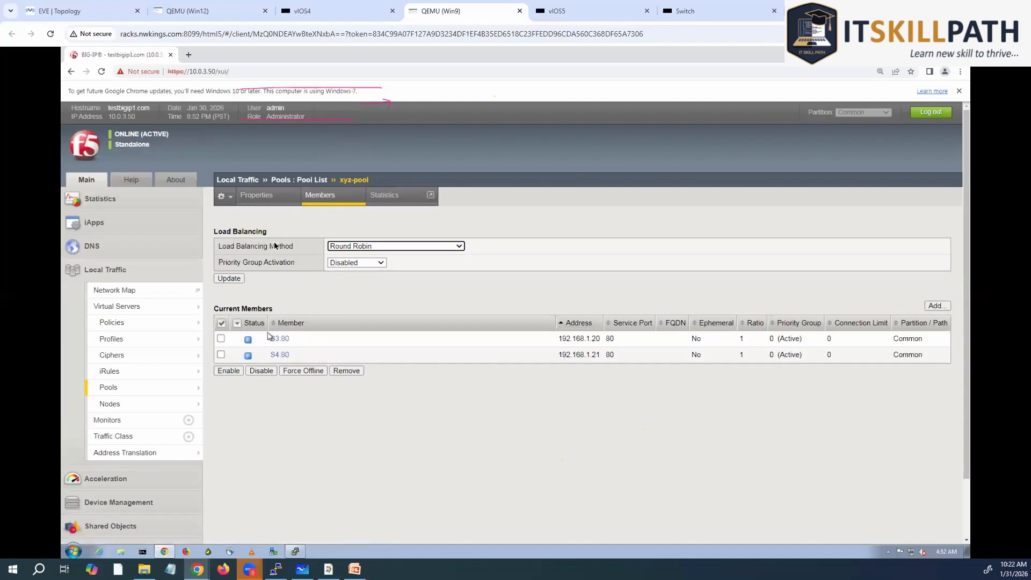
left_click(325, 203)
Start a new virtual server from the virtual server list and name it xyz-vs.
mouse_move(154, 309)
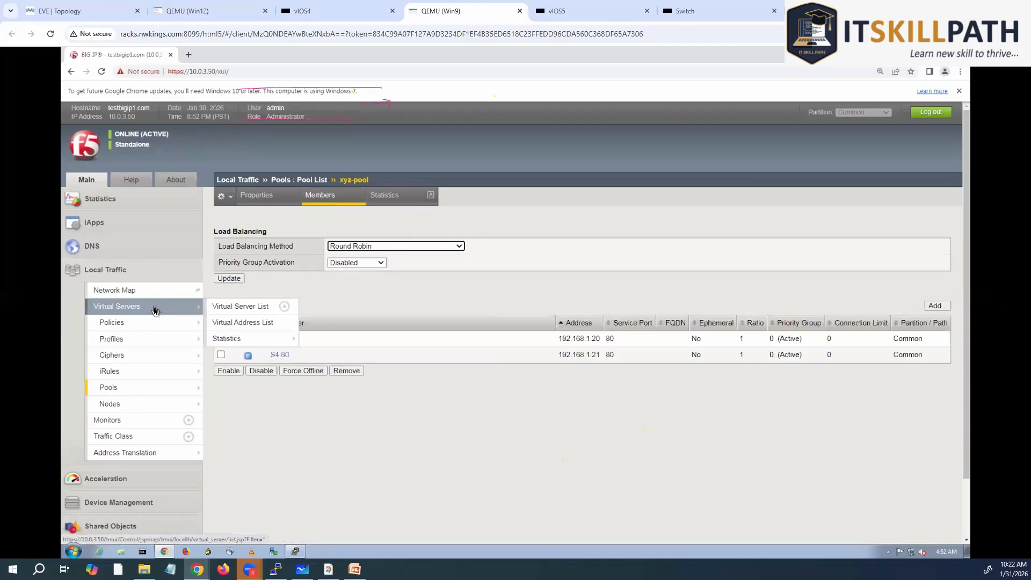
left_click(155, 308)
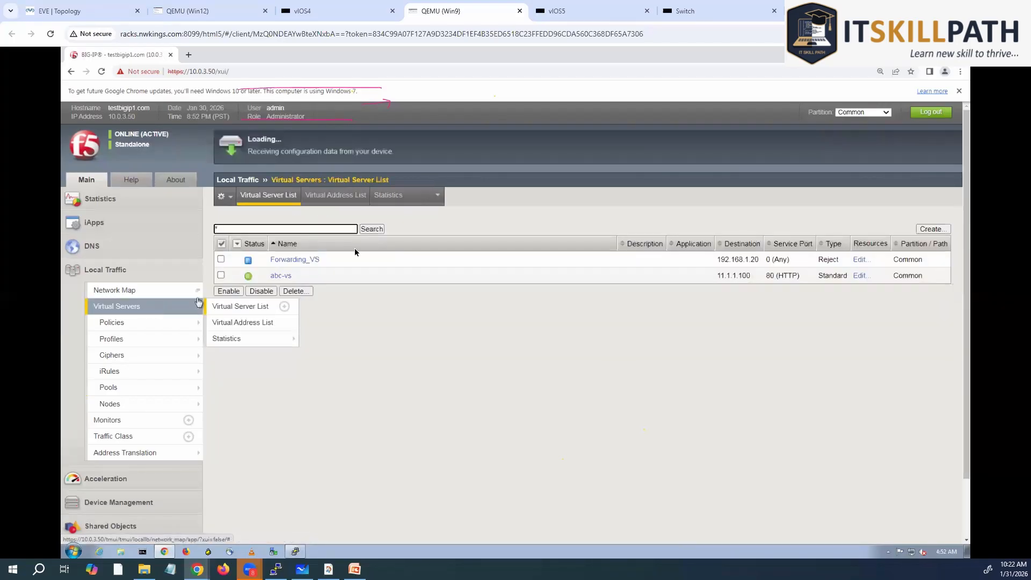
left_click(933, 229)
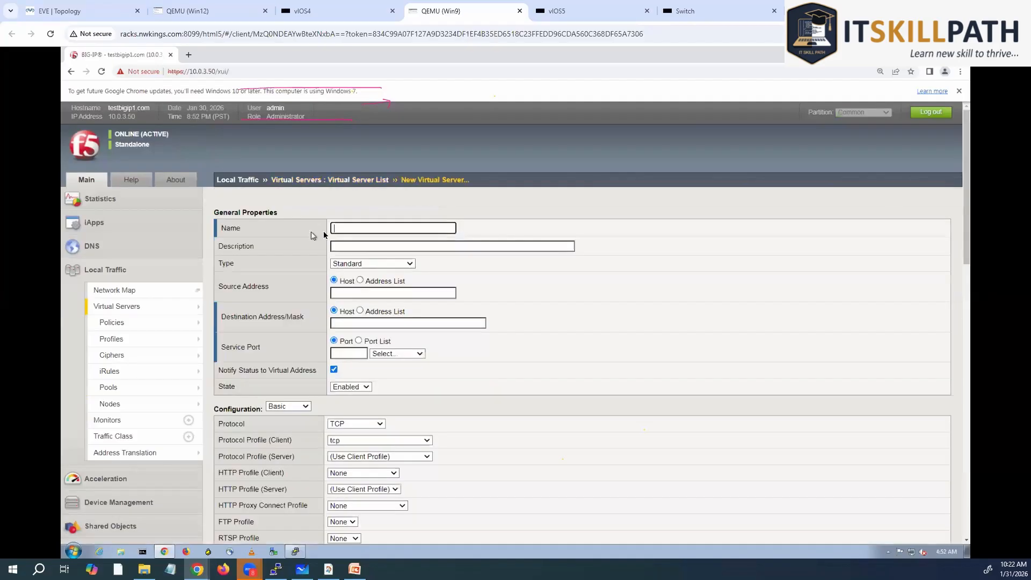
type("xyz-")
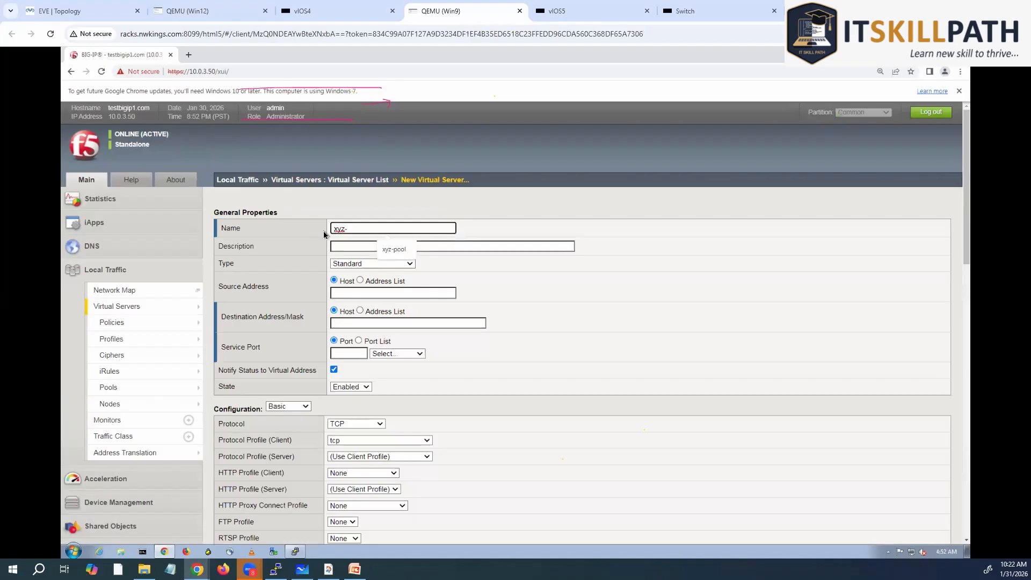
type("vs")
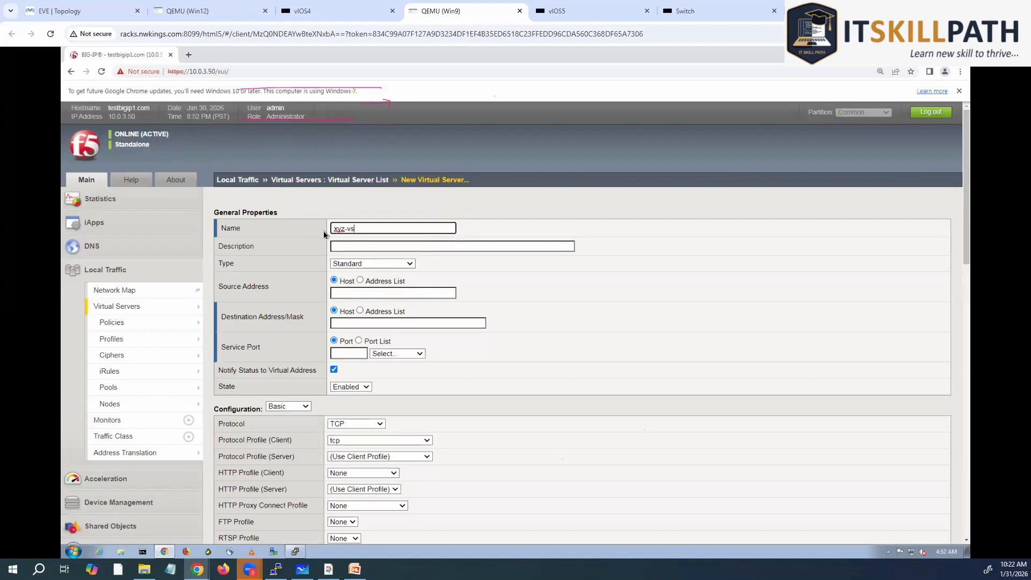
Set the destination address to 11.1.1.101 and the service port to 80 (HTTP).
left_click(363, 324)
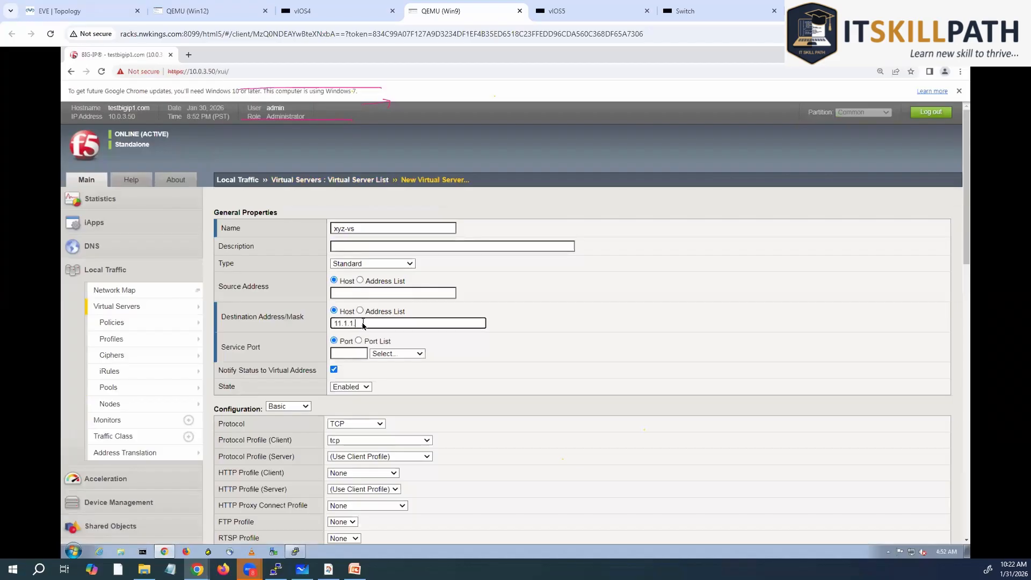
type("11.1.1.101")
left_click(344, 353)
left_click_drag(221, 318, 315, 317)
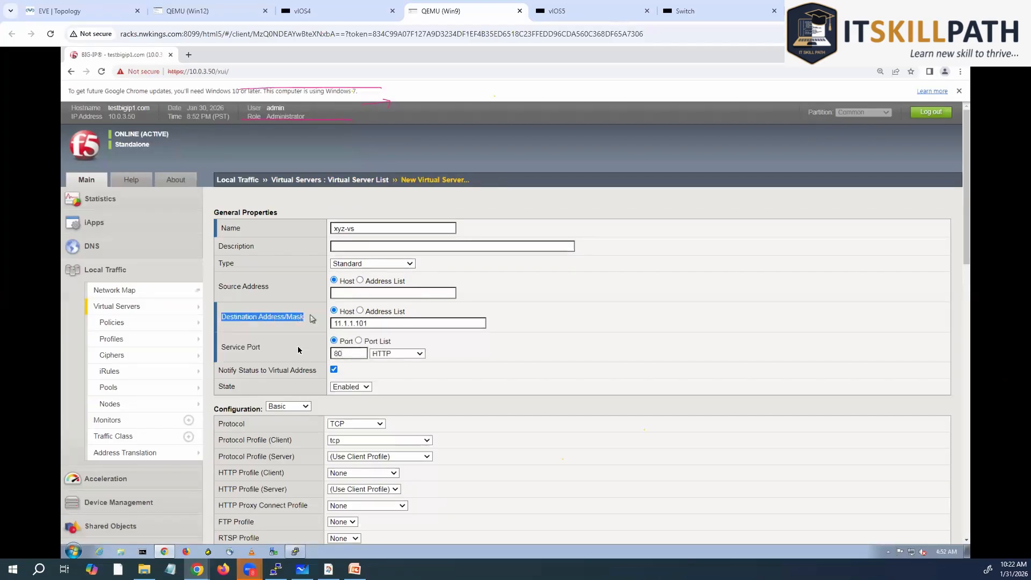
Choose abc-pool as the default pool and finish creating the virtual server.
scroll(298, 374, "down", 7)
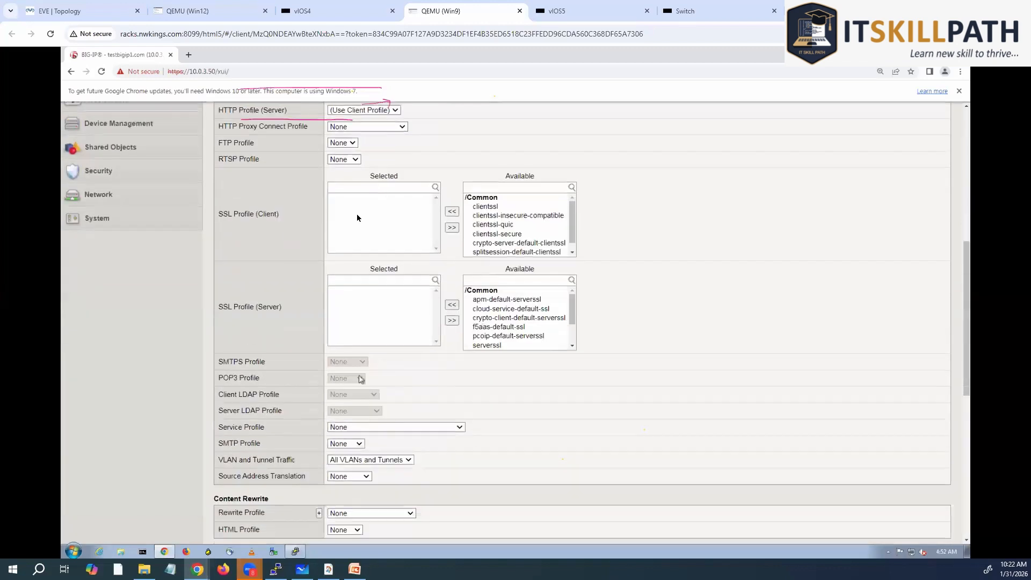
scroll(365, 181, "up", 5)
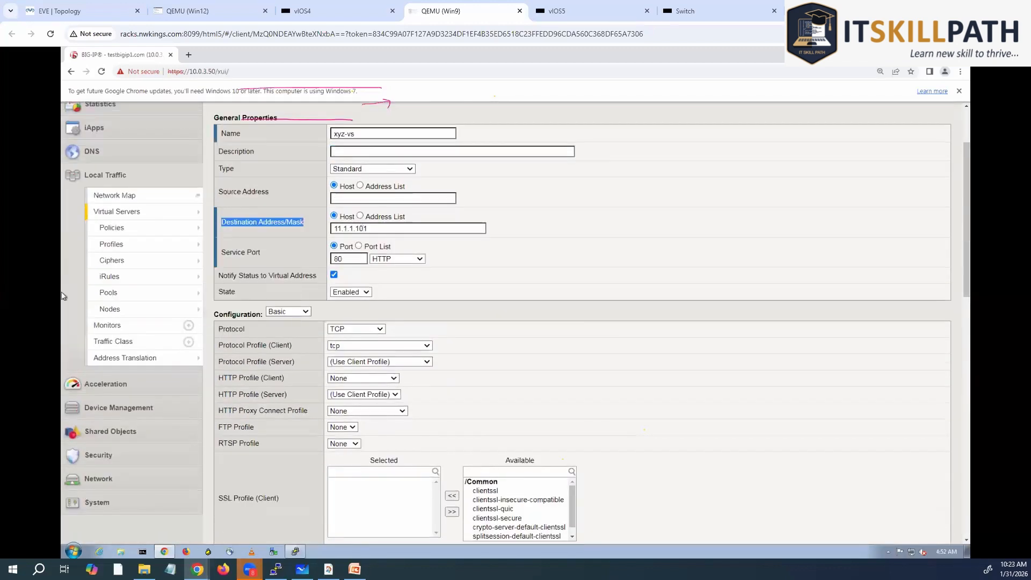
scroll(336, 382, "down", 10)
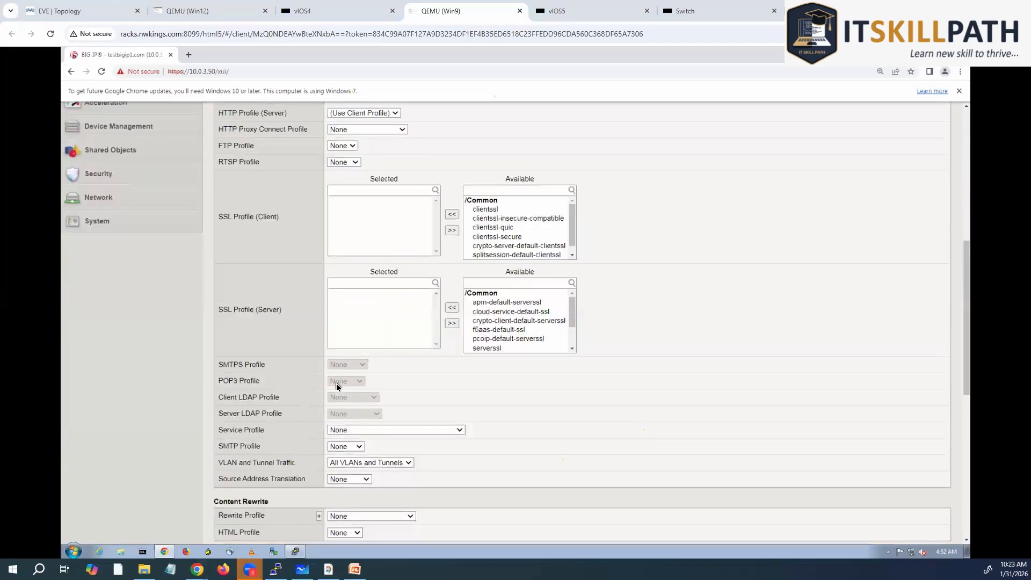
scroll(323, 220, "down", 2)
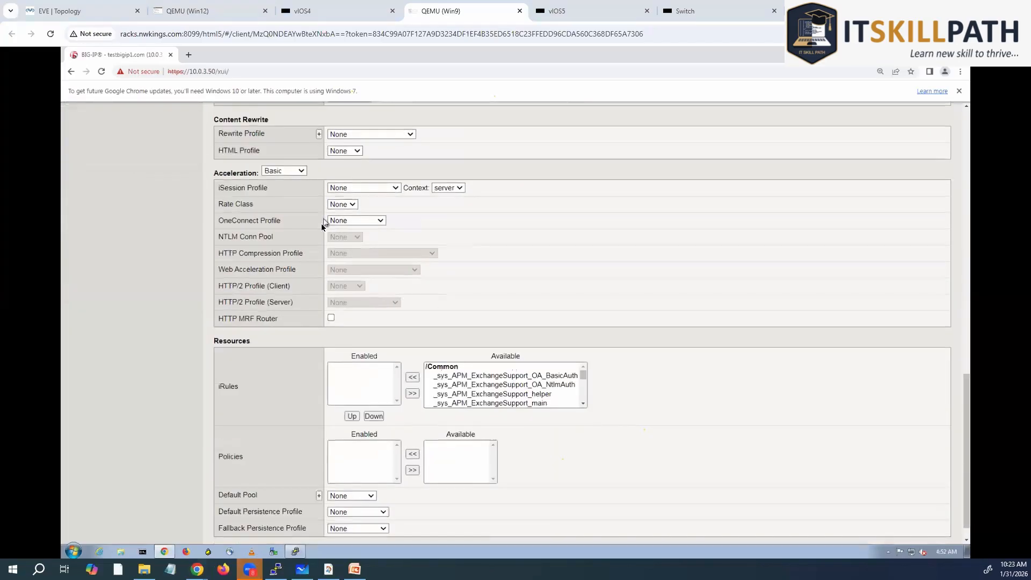
scroll(344, 225, "up", 7)
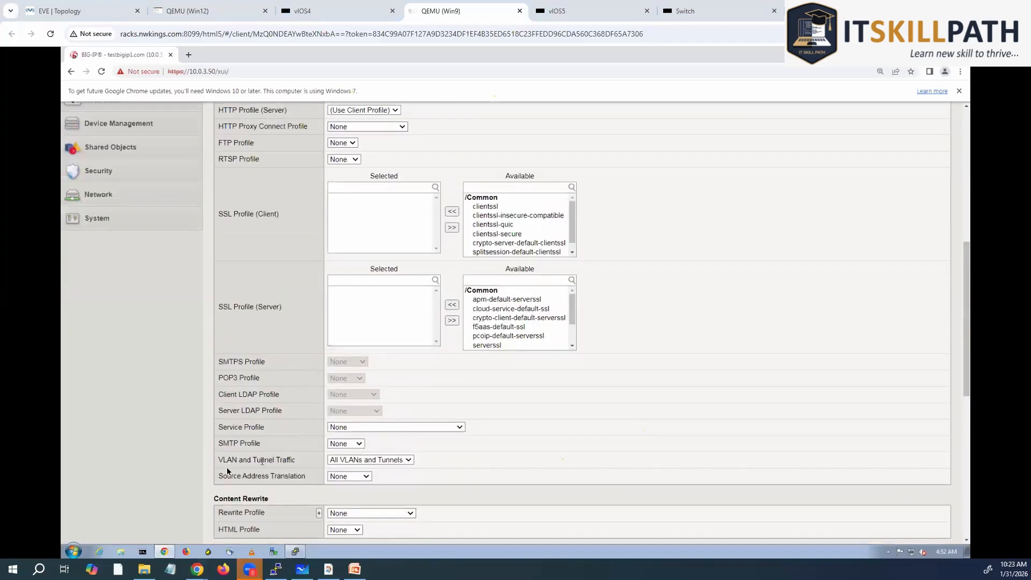
left_click_drag(223, 476, 299, 476)
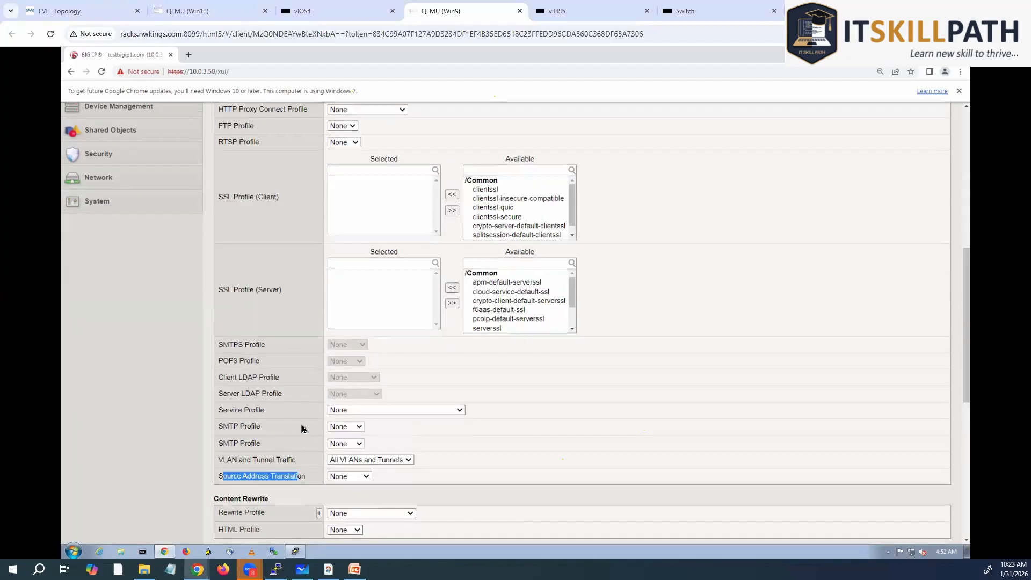
scroll(302, 425, "down", 7)
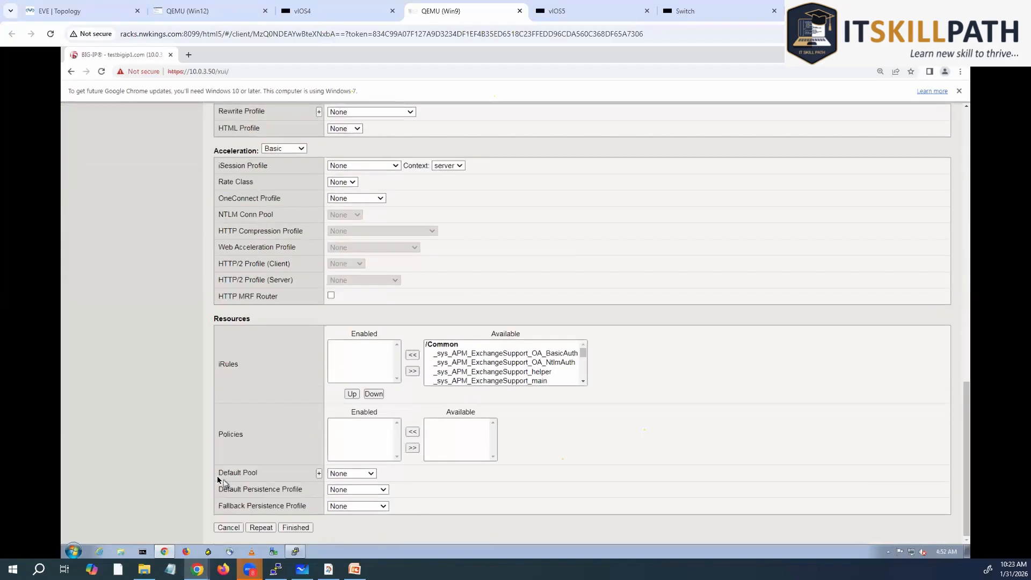
triple_click(268, 479)
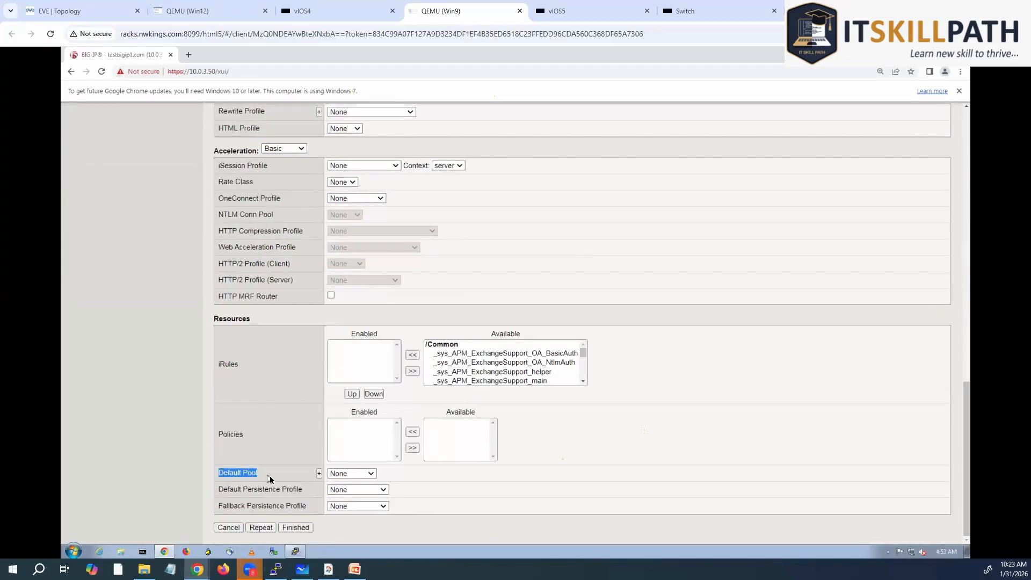
left_click(344, 476)
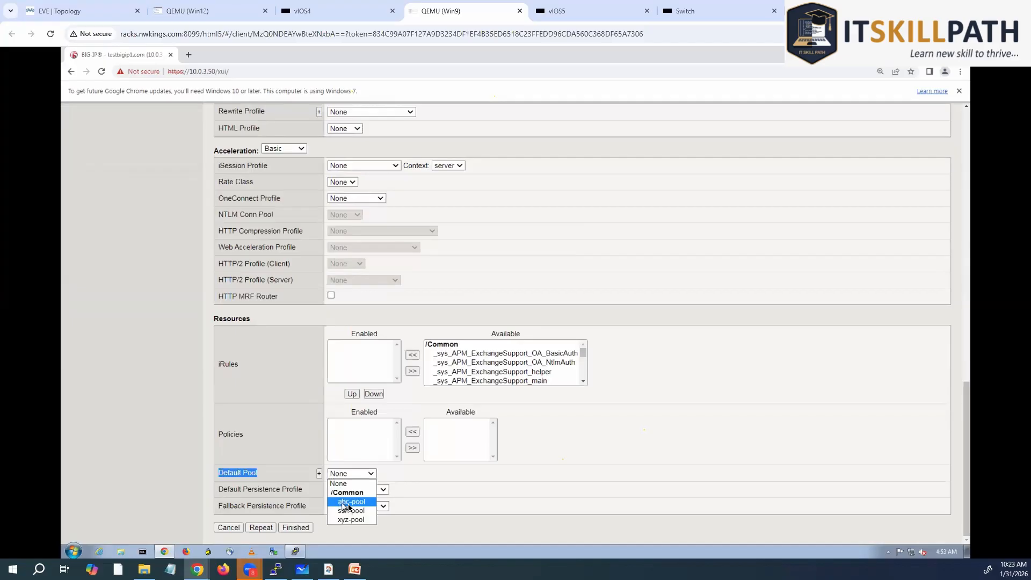
left_click(340, 503)
left_click(294, 527)
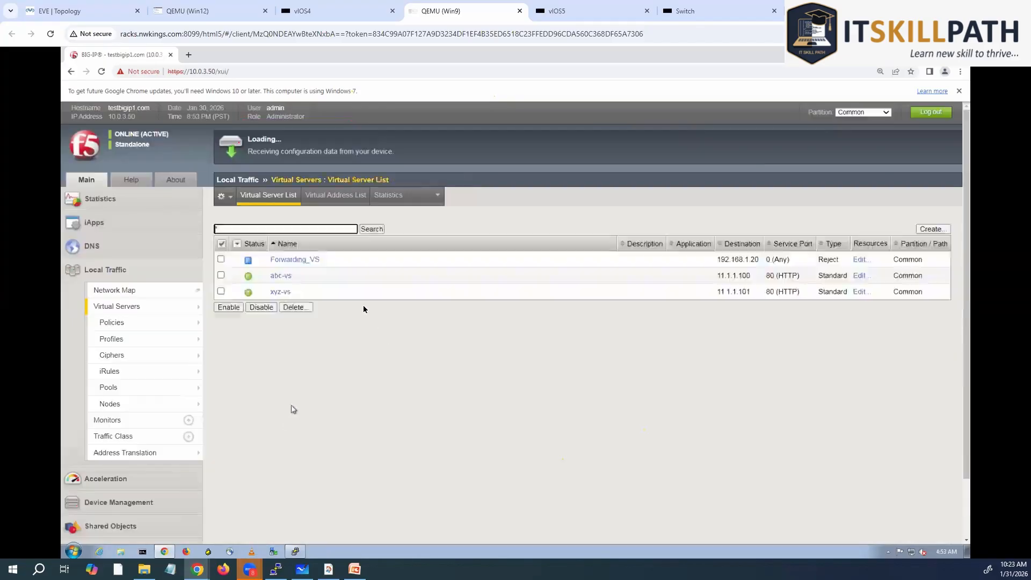
Open xyz-vs from the list and review its properties.
left_click_drag(745, 294, 711, 295)
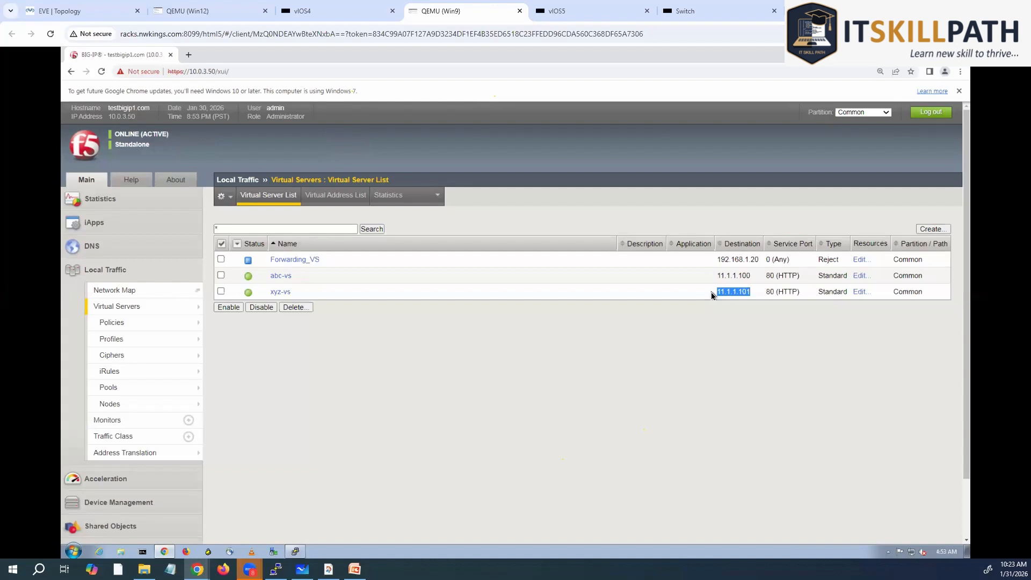
left_click(284, 296)
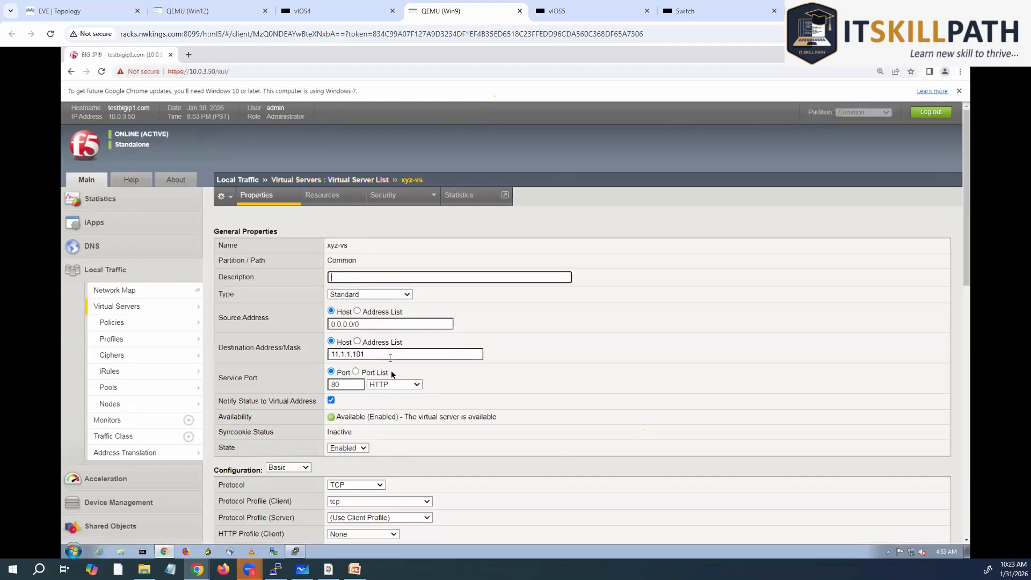
scroll(390, 373, "down", 10)
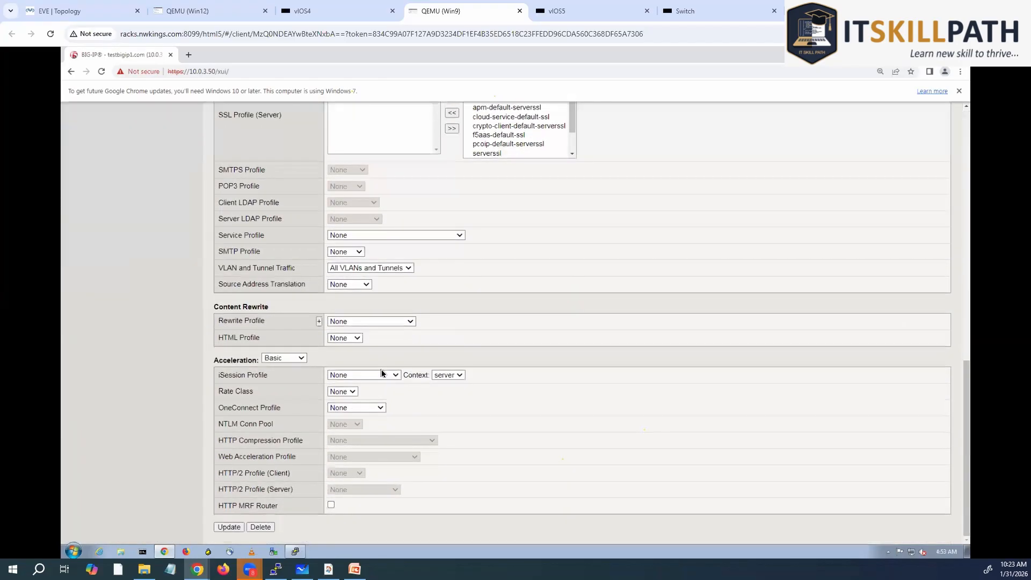
scroll(383, 371, "up", 15)
scroll(381, 371, "up", 2)
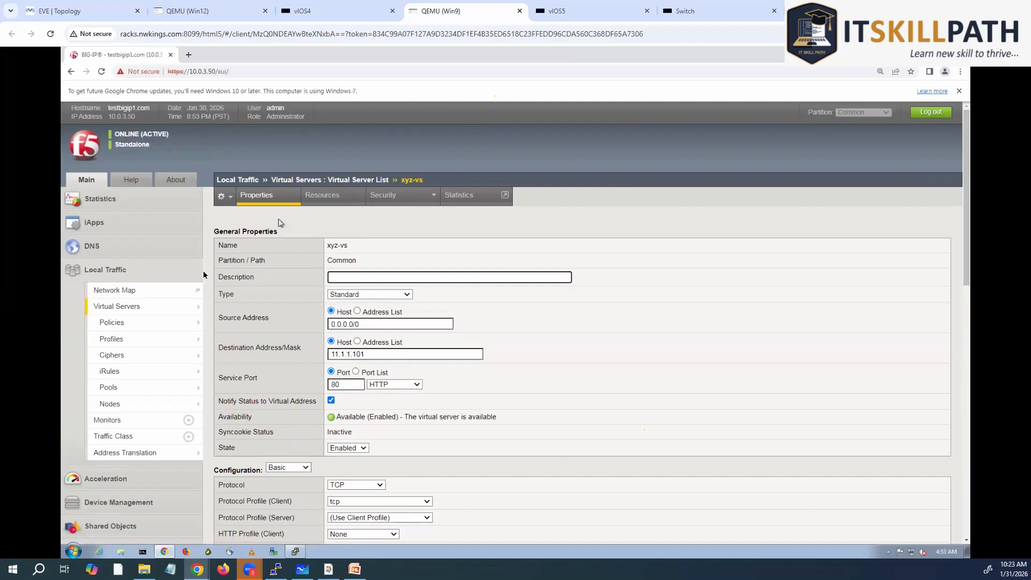
Change xyz-vs's default pool to xyz-pool in its resources and update it.
left_click(146, 304)
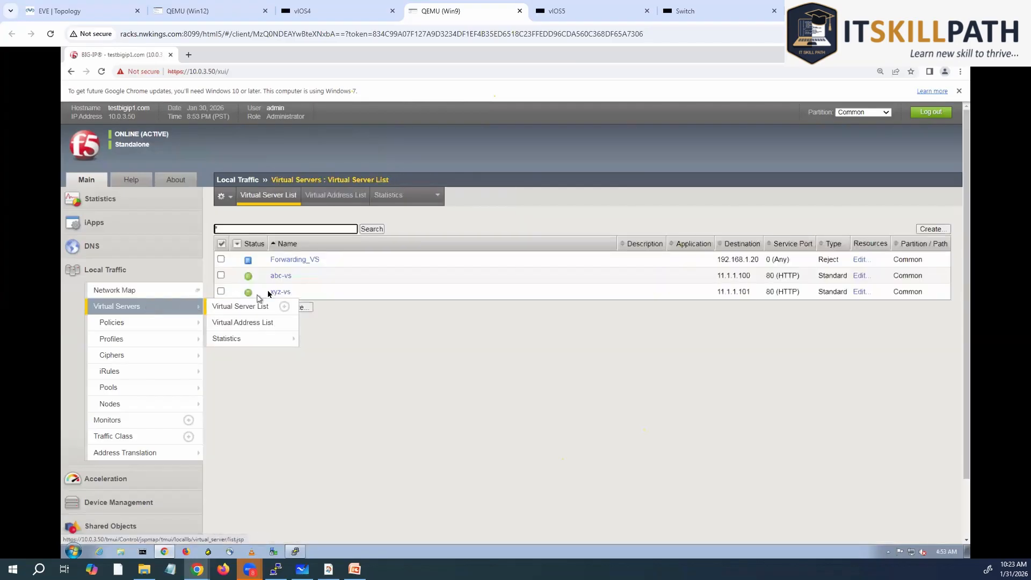
left_click(277, 293)
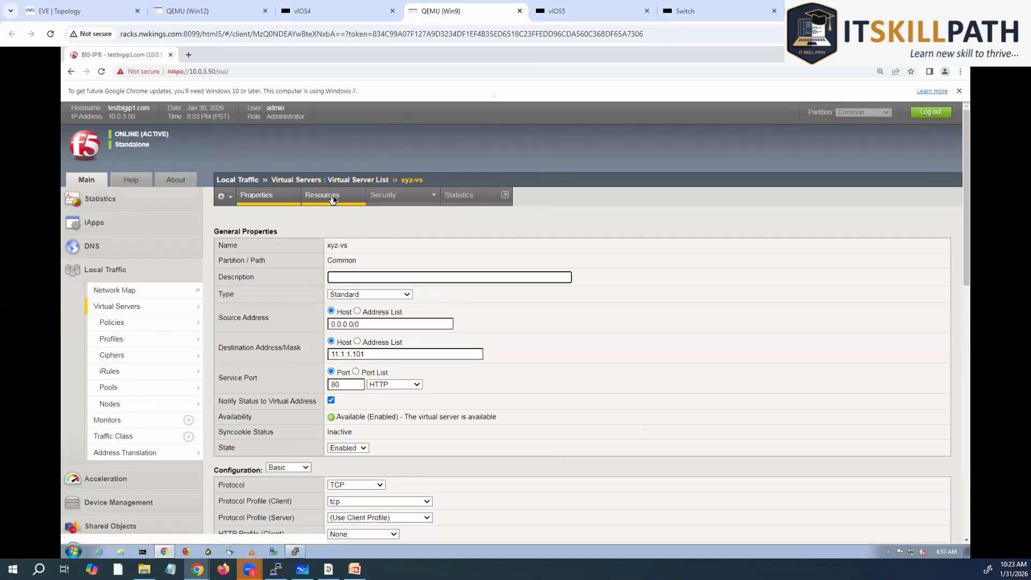
left_click(333, 198)
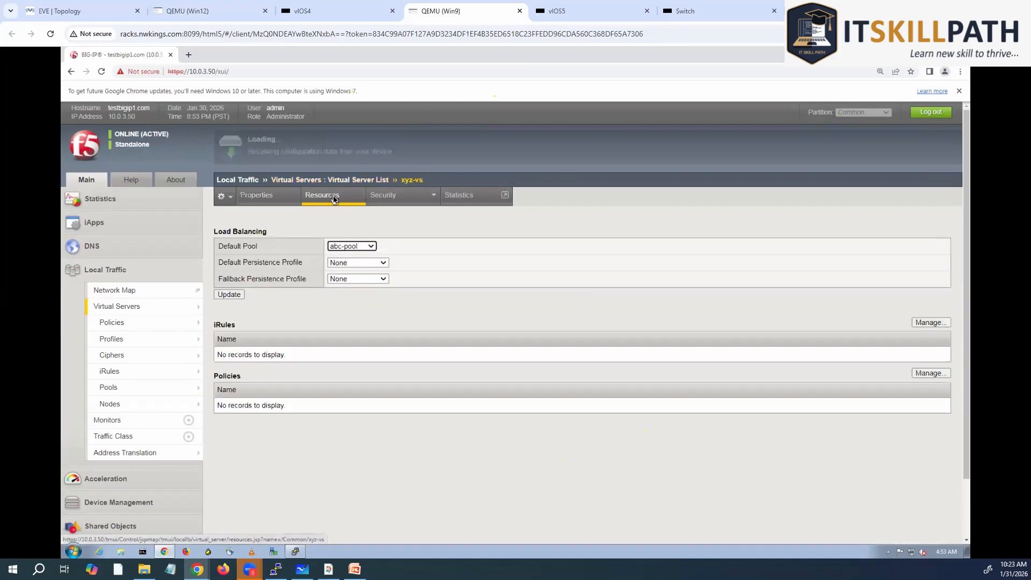
left_click_drag(219, 246, 257, 247)
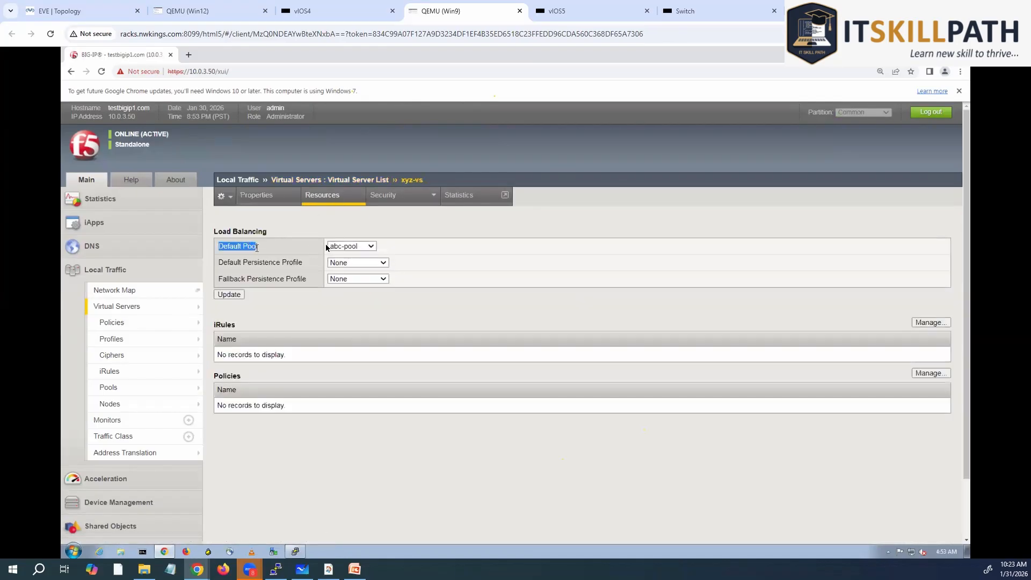
left_click(355, 248)
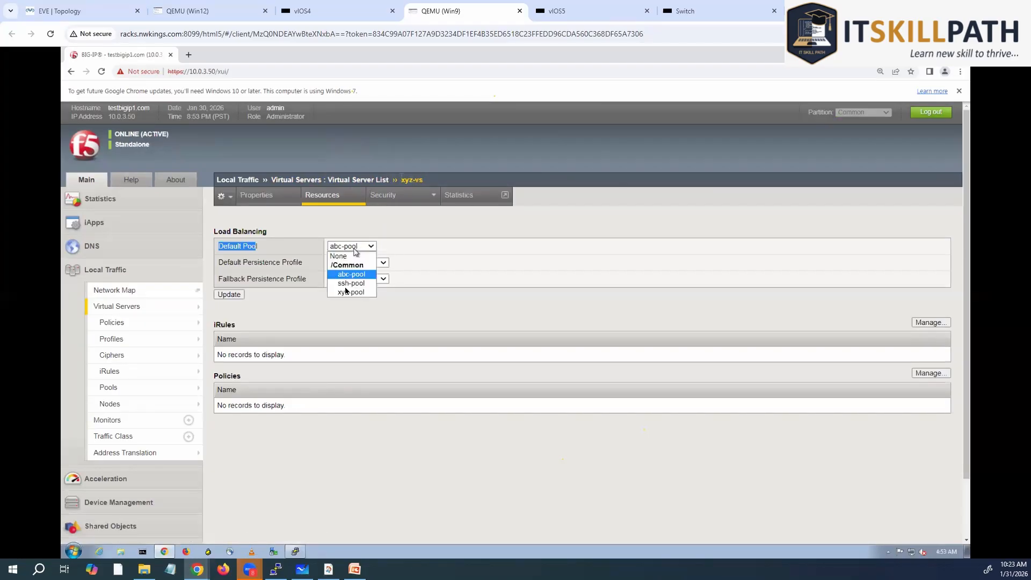
left_click(346, 293)
left_click(229, 294)
mouse_move(198, 308)
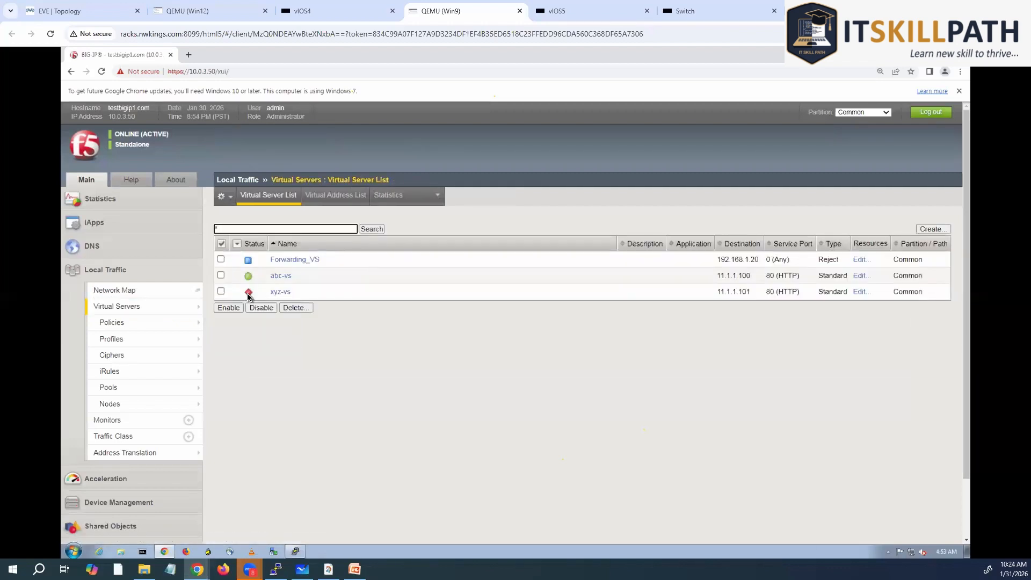
Switch to the EVE topology, open Server-3's console, and decline the initial configuration dialog.
mouse_move(248, 296)
left_click(100, 6)
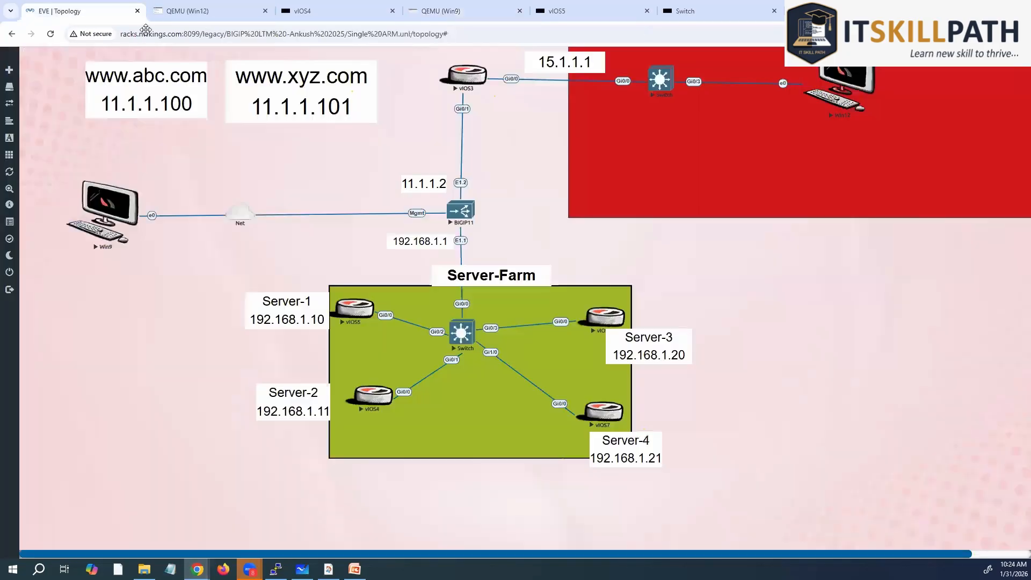
left_click(601, 319)
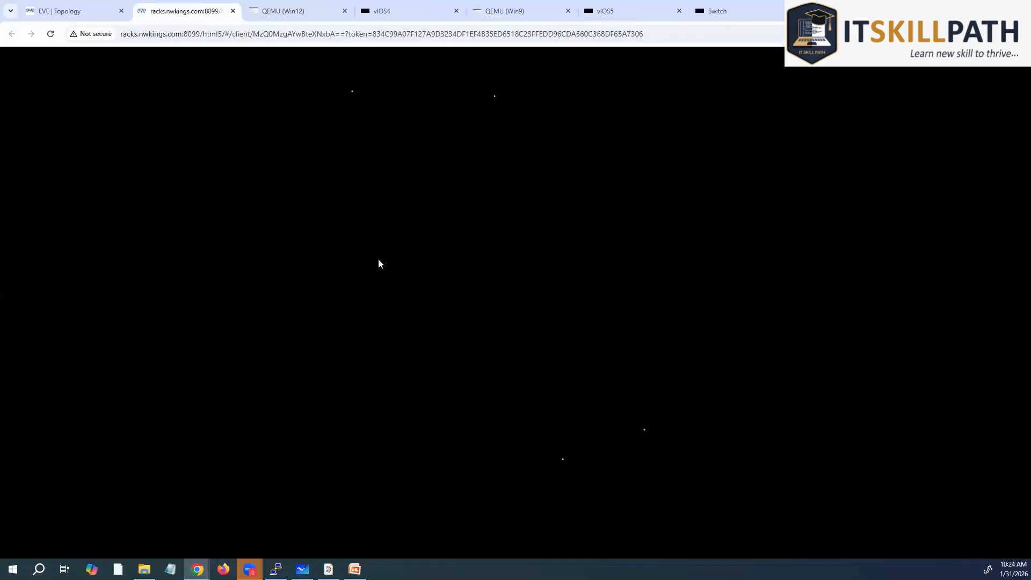
key("Return")
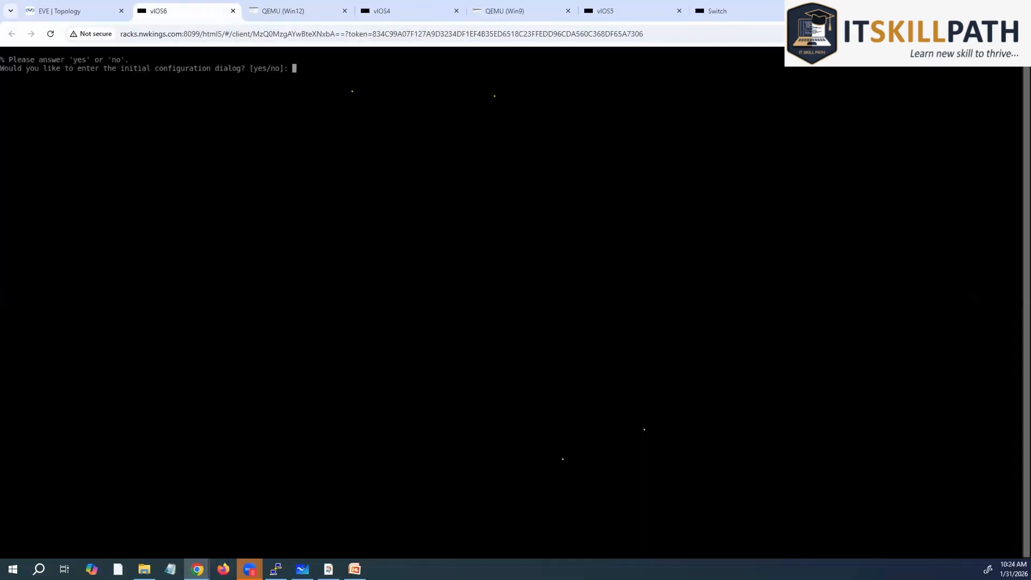
type("no")
key("Return")
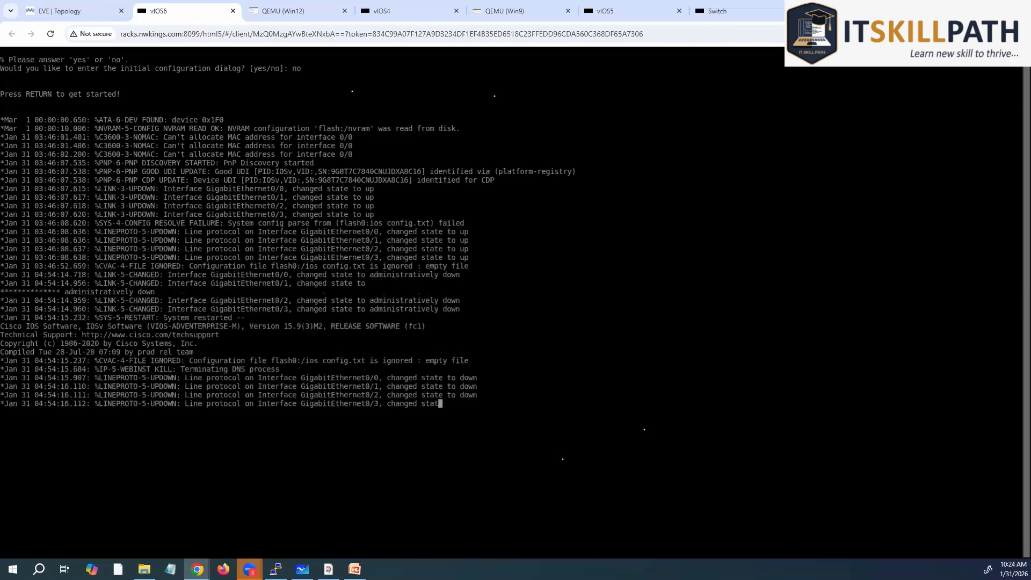
key("Return")
key("Return")
key("Return")
key("Return")
key("Return")
key("Return")
key("Return")
key("Return")
key("Return")
key("Return")
key("Return")
key("Return")
key("Return")
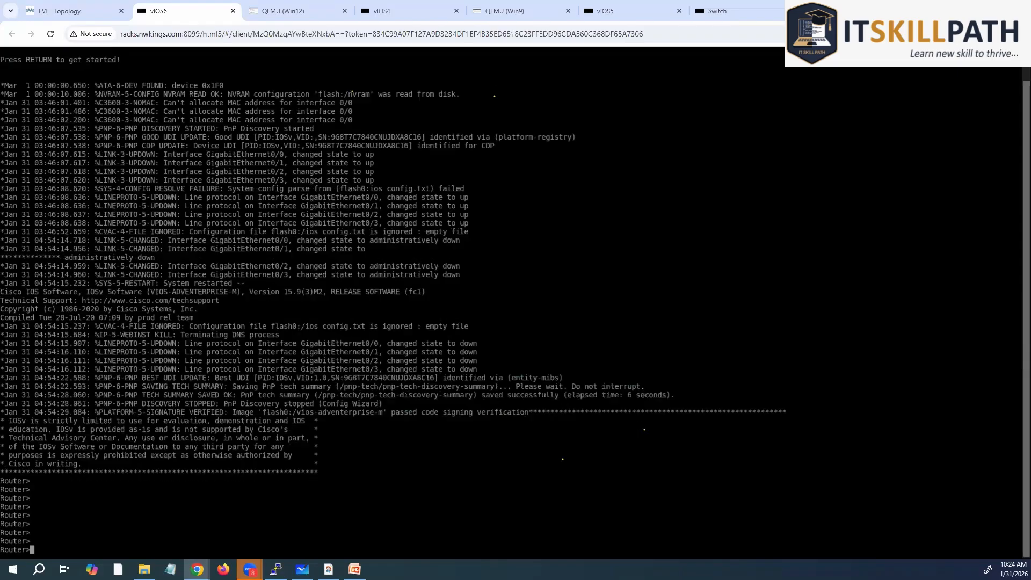
Enter privileged mode with en and global configuration mode with conf t on Server-3.
type("en")
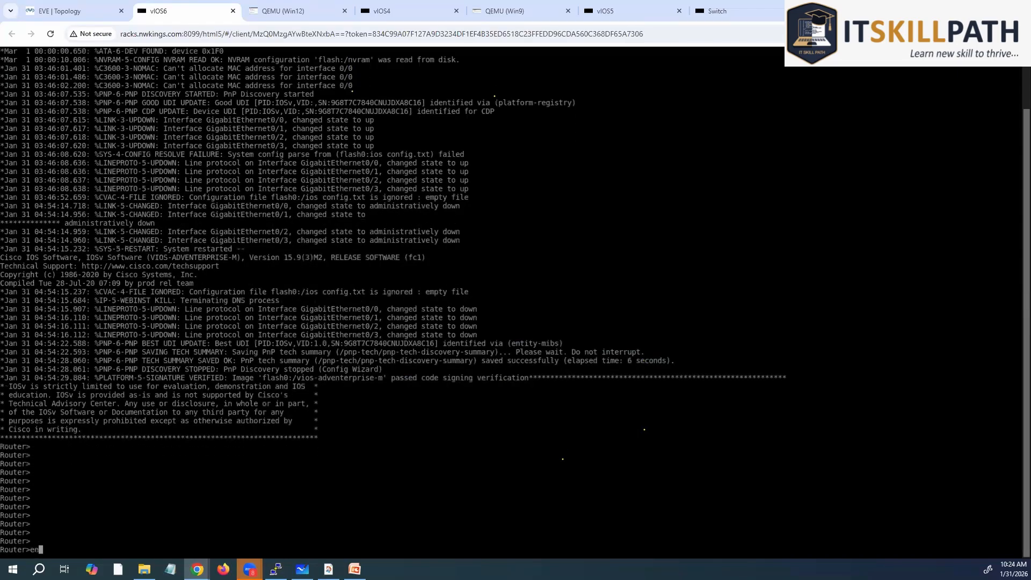
key("Return")
type("conf ")
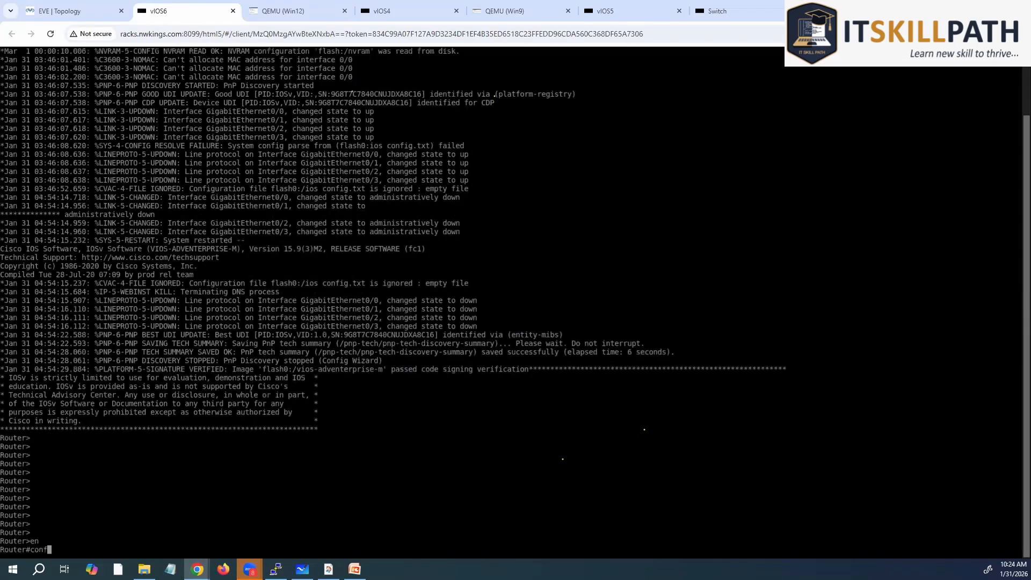
type("t")
key("Return")
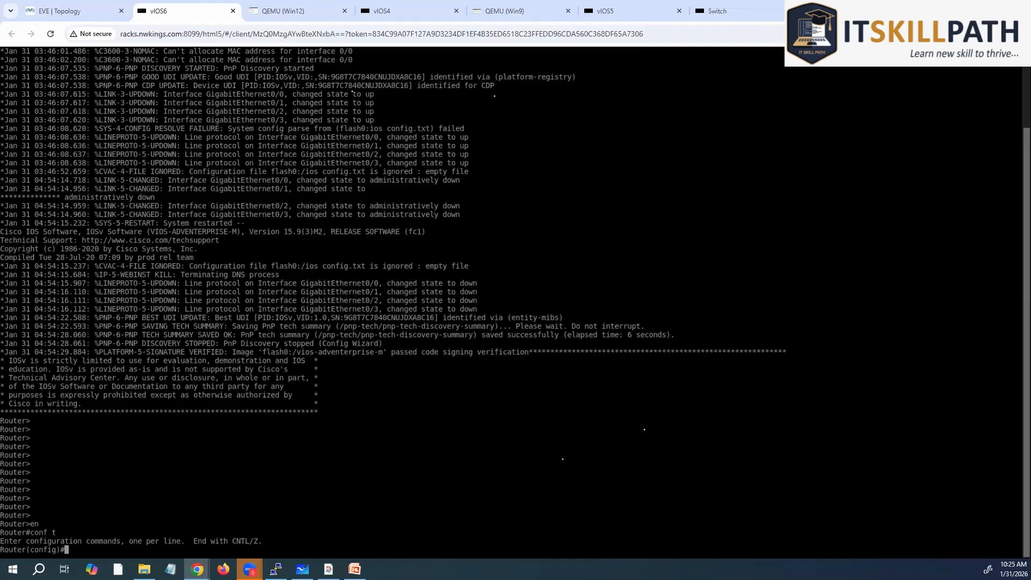
Set the router's hostname to Server-3 in global configuration mode.
key("Return")
key("Return")
key("Return")
key("Return")
type("conf t")
key("Return")
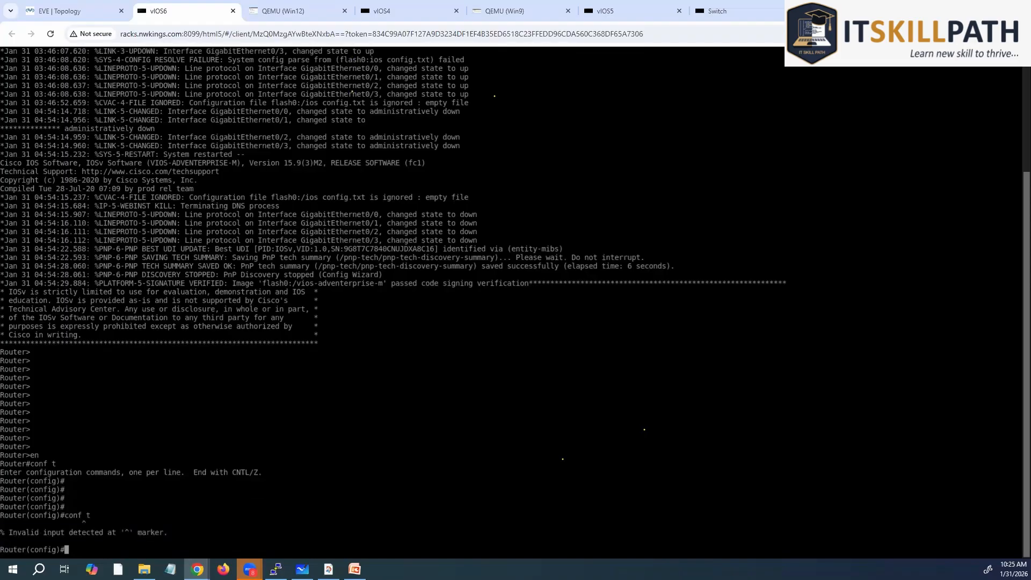
type("host")
key("Tab")
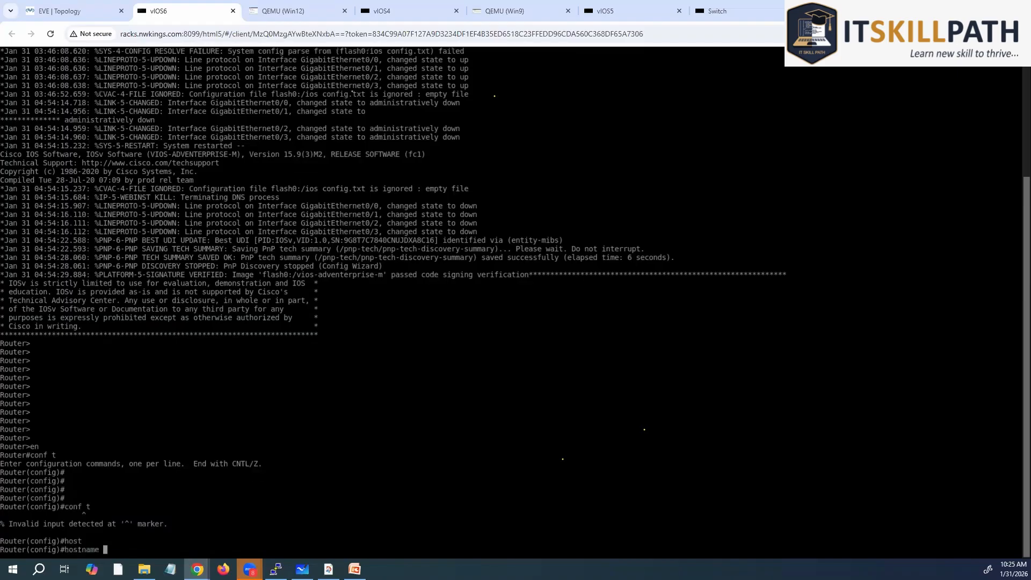
type("Server-3")
key("Return")
key("Return")
key("Return")
key("Return")
key("Return")
Assign interface GigabitEthernet0/0 the address 192.168.1.20 with mask 255.255.255.0.
type("int")
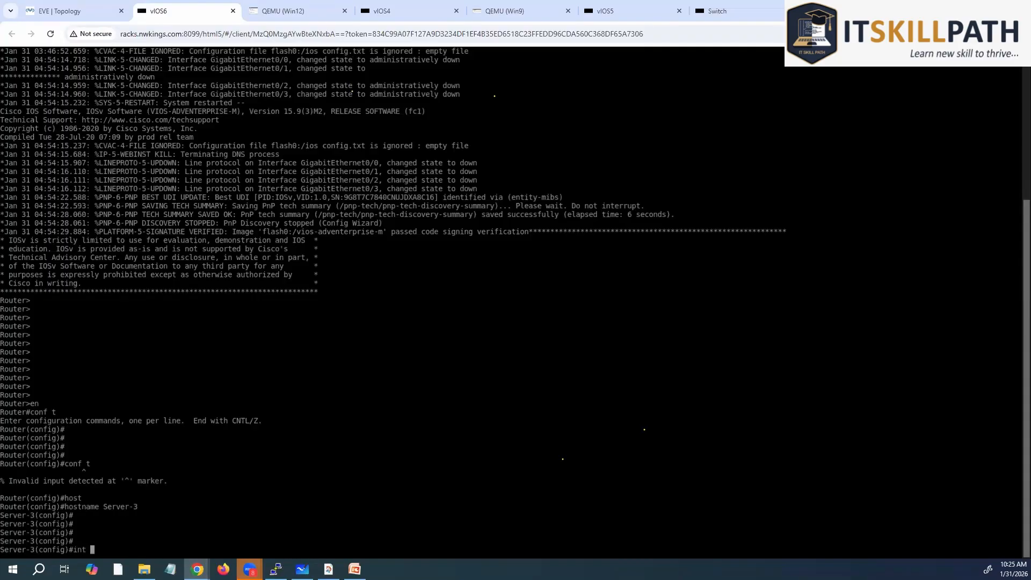
type(" g0/0")
key("Return")
key("Return")
key("Return")
key("Return")
key("Return")
key("Return")
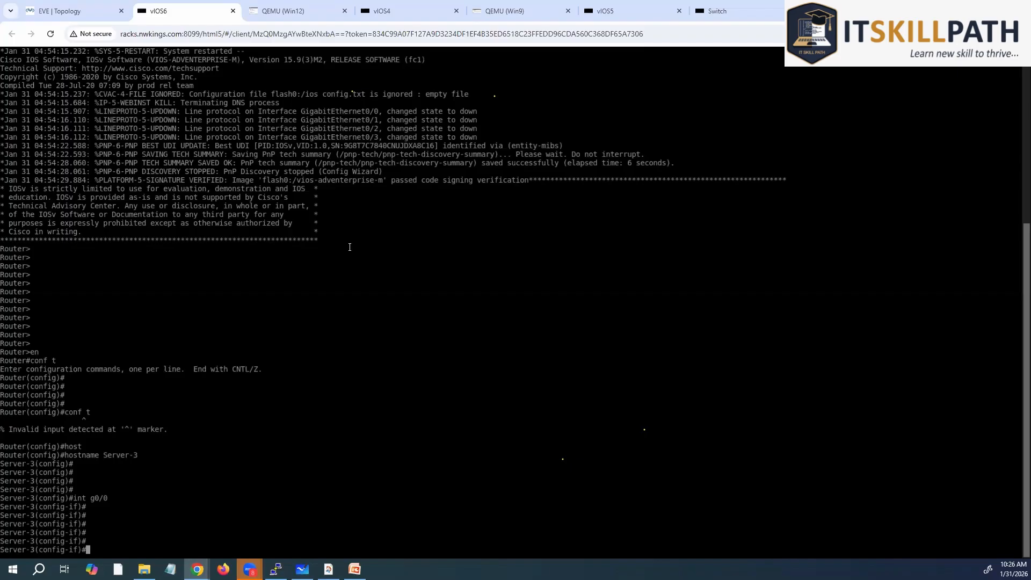
type("ip add 192.168.1.10 255.255.255.0")
key("Return")
key("Return")
key("Return")
key("Return")
key("Return")
key("Return")
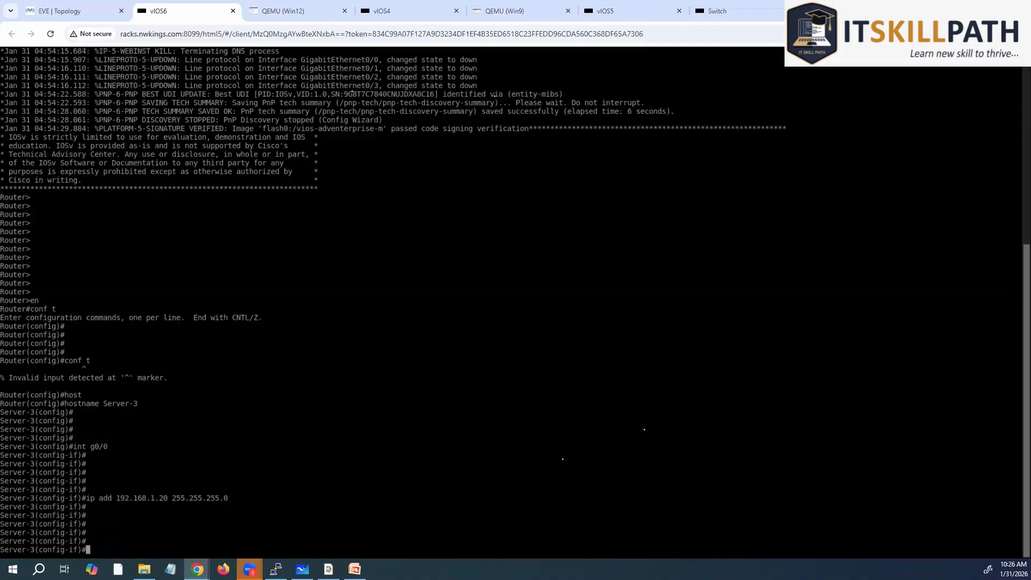
Bring GigabitEthernet0/0 up with the no shutdown command.
type("do")
key("BackSpace")
key("BackSpace")
key("BackSpace")
left_click_drag(86, 499, 244, 499)
type("no sh")
key("Return")
key("Return")
key("Return")
key("Return")
Add a default route 0.0.0.0 0.0.0.0 pointing to gateway 192.168.1.1.
type("ip route")
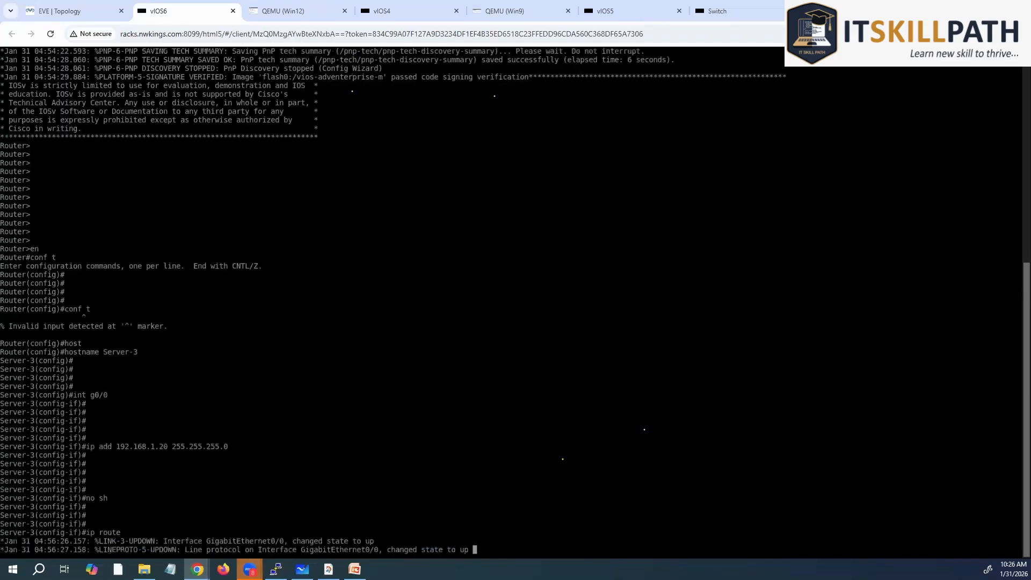
key("Return")
key("Return")
key("Return")
key("Up")
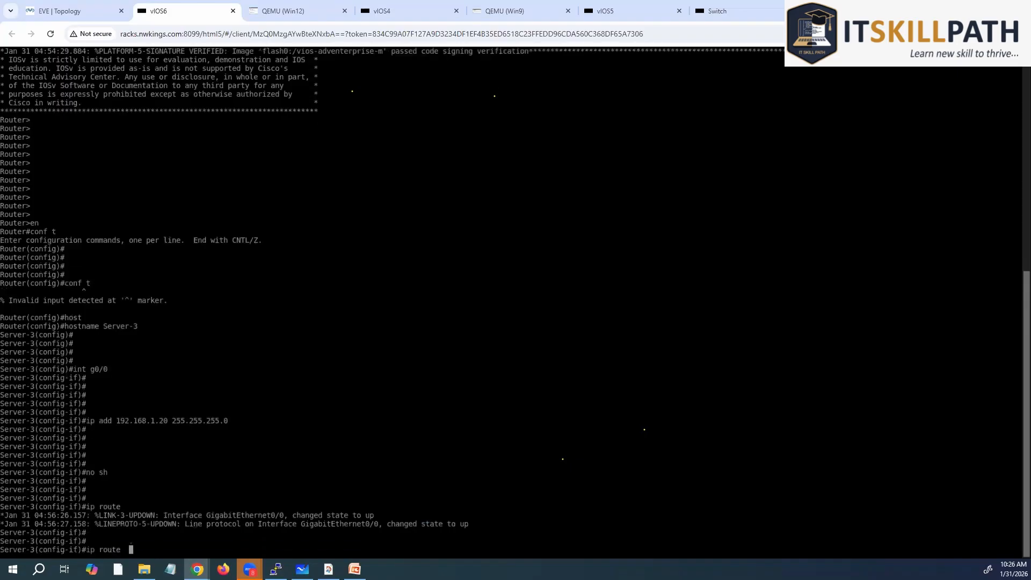
key("BackSpace")
key("BackSpace")
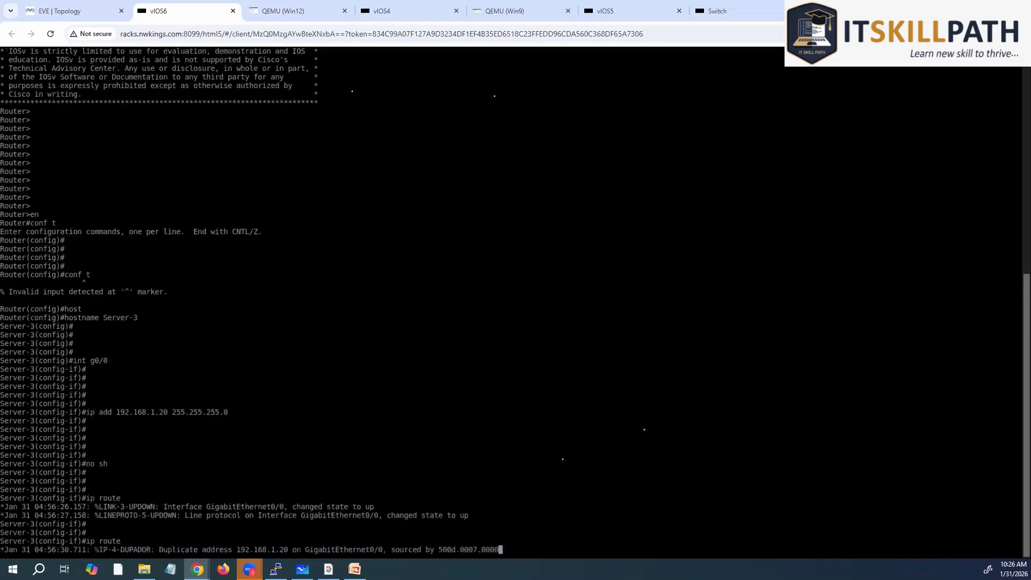
key("Return")
key("Return")
key("Return")
key("Up")
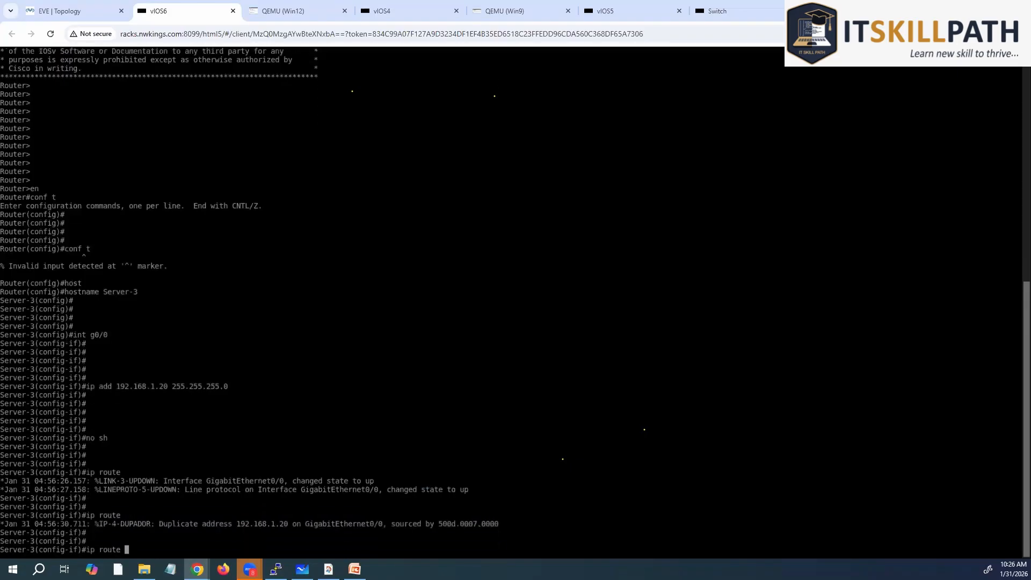
type("0.0.0.0 0.0.0.0 192.168.1.1")
key("Return")
key("Return")
key("Return")
key("Return")
key("Return")
Enable the HTTP server on Server-3 with ip http server.
type("ip ht")
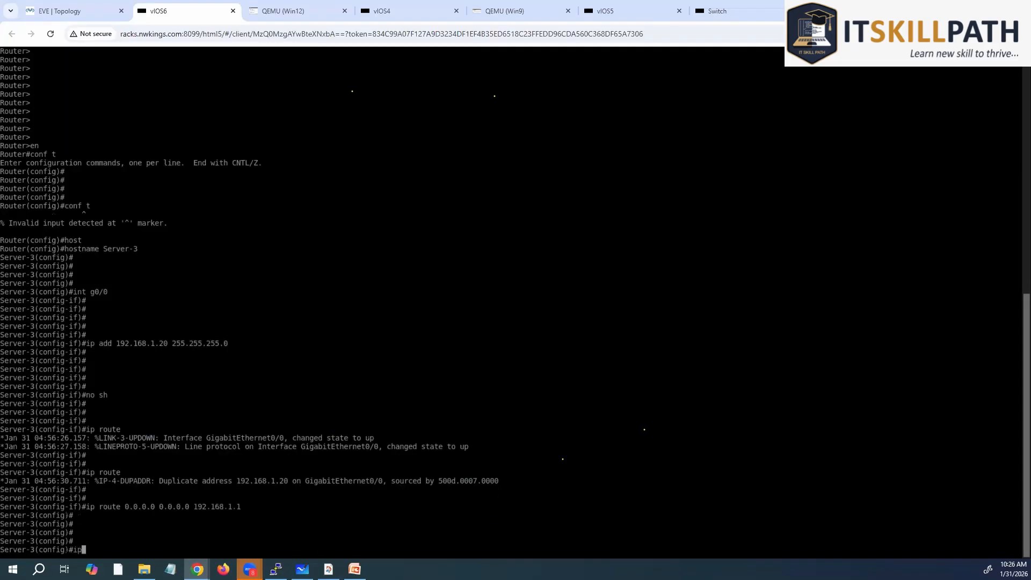
key("Tab")
type("serv")
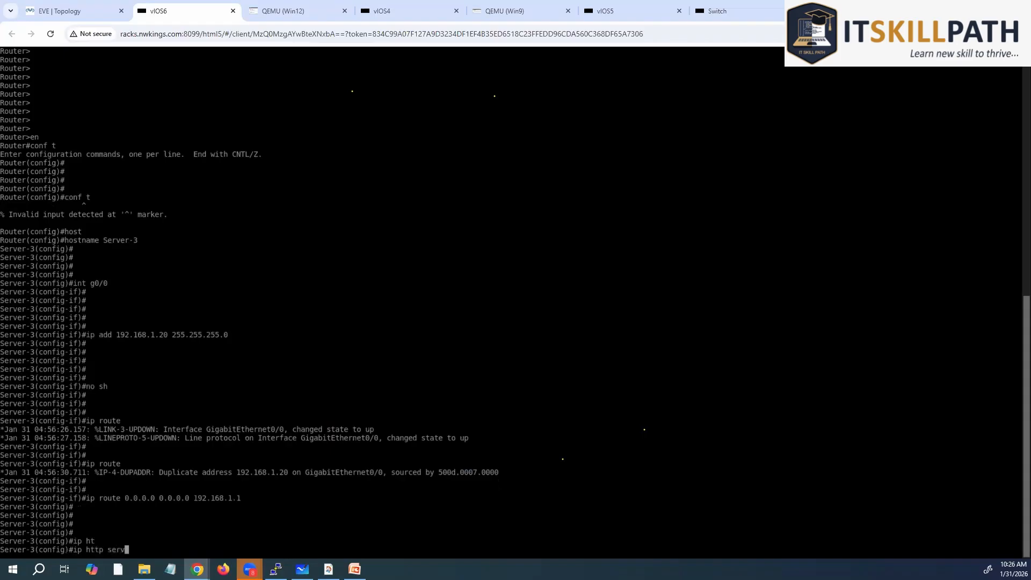
key("Tab")
key("Return")
key("Return")
key("Return")
Set Server-3's enable password.
type("ena")
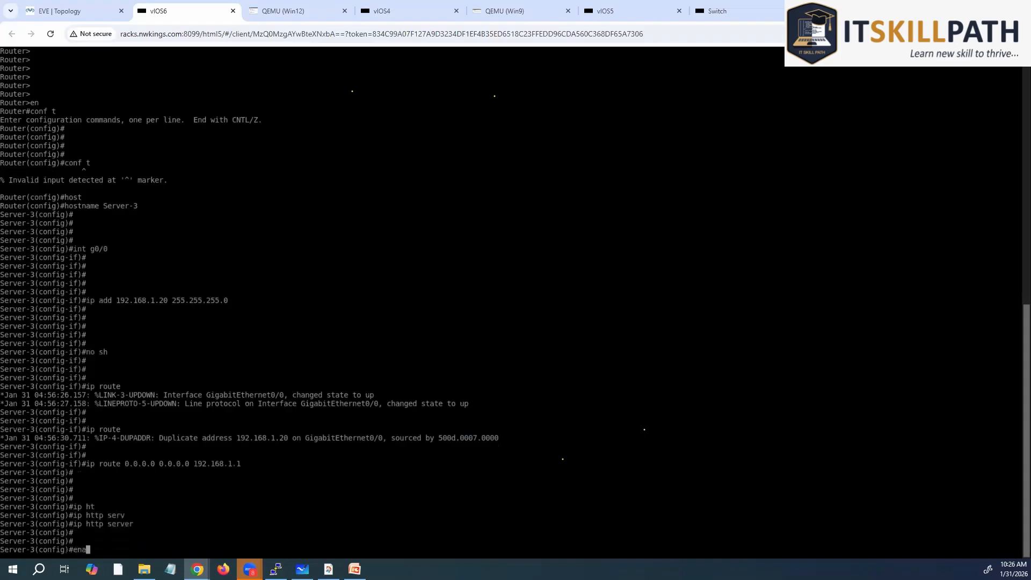
key("Tab")
type("pa")
key("Tab")
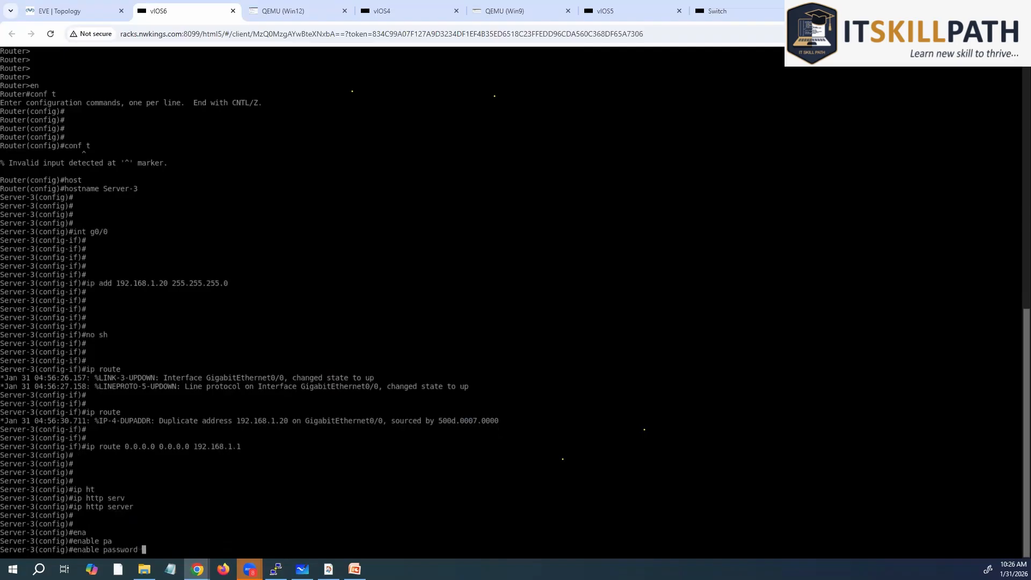
type("12345")
key("Return")
key("Return")
key("Return")
key("Return")
key("Return")
key("Return")
key("Return")
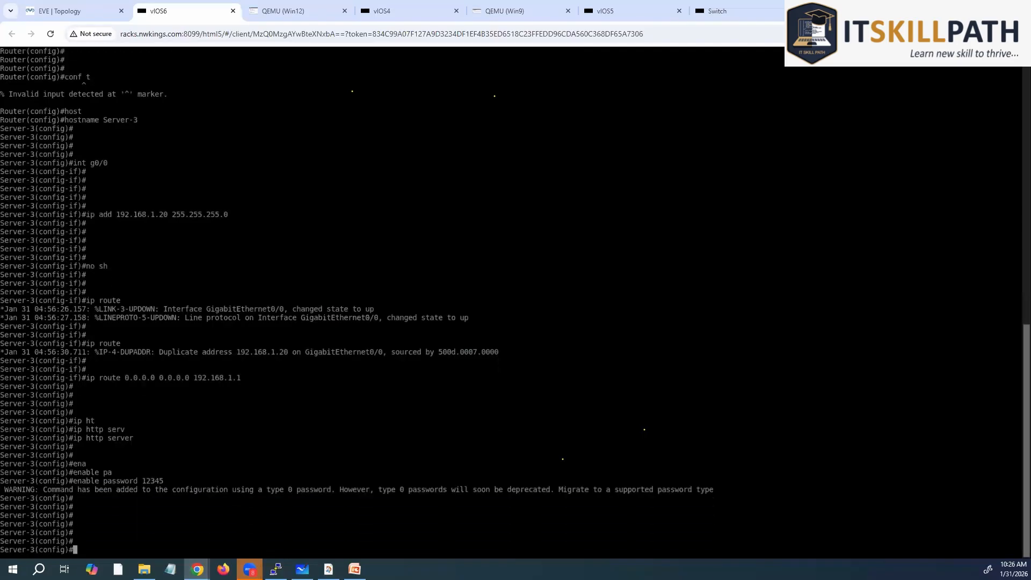
Save Server-3's running configuration with do wr.
key("Return")
key("Return")
key("Return")
key("Return")
key("Return")
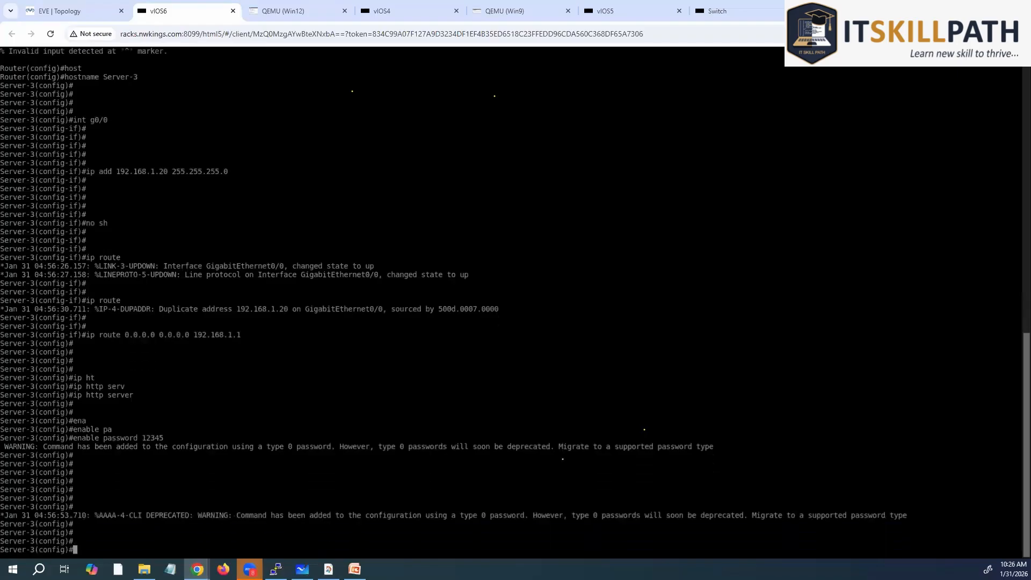
key("Return")
key("Return")
key("Return")
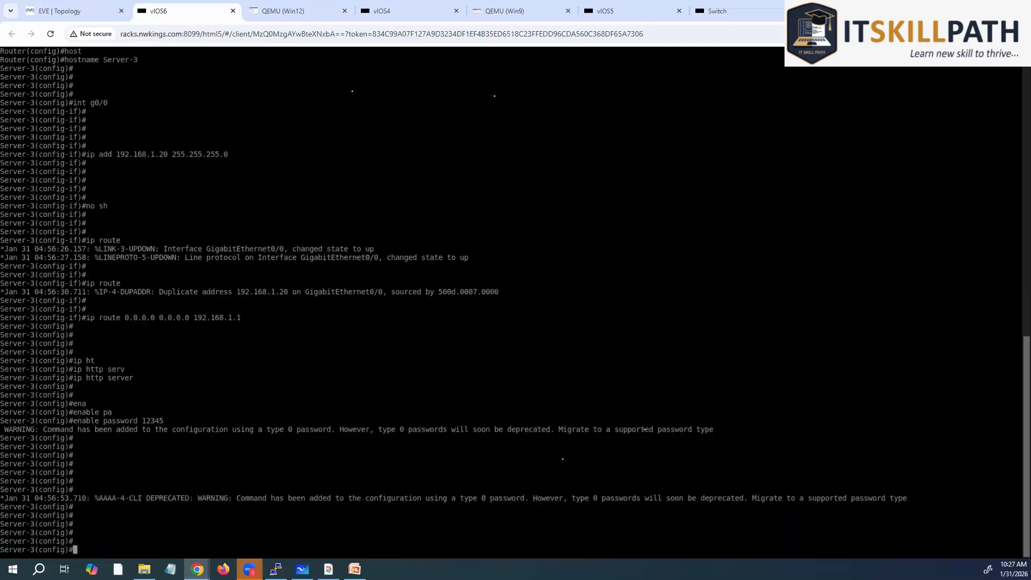
type("do wr")
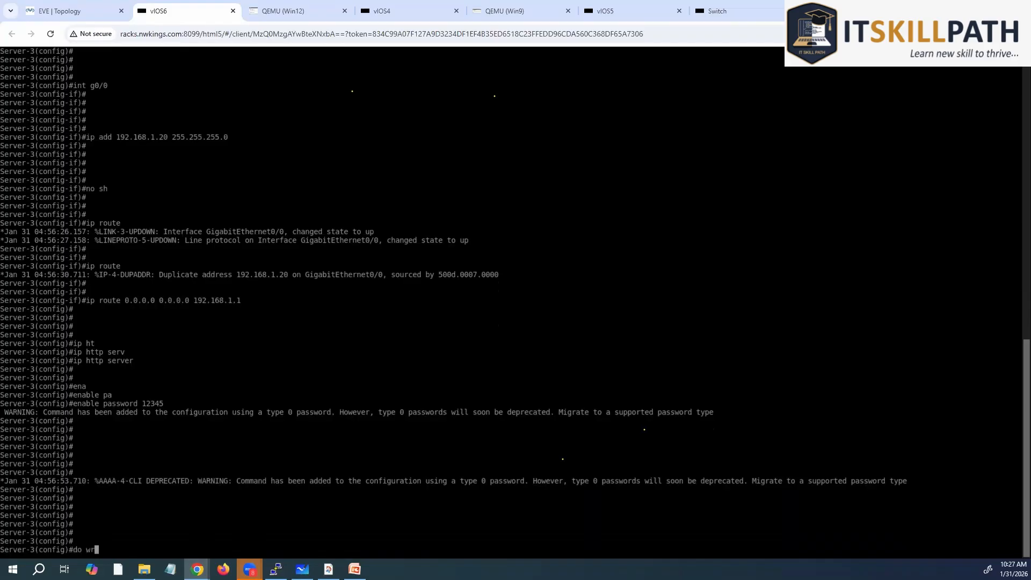
key("Return")
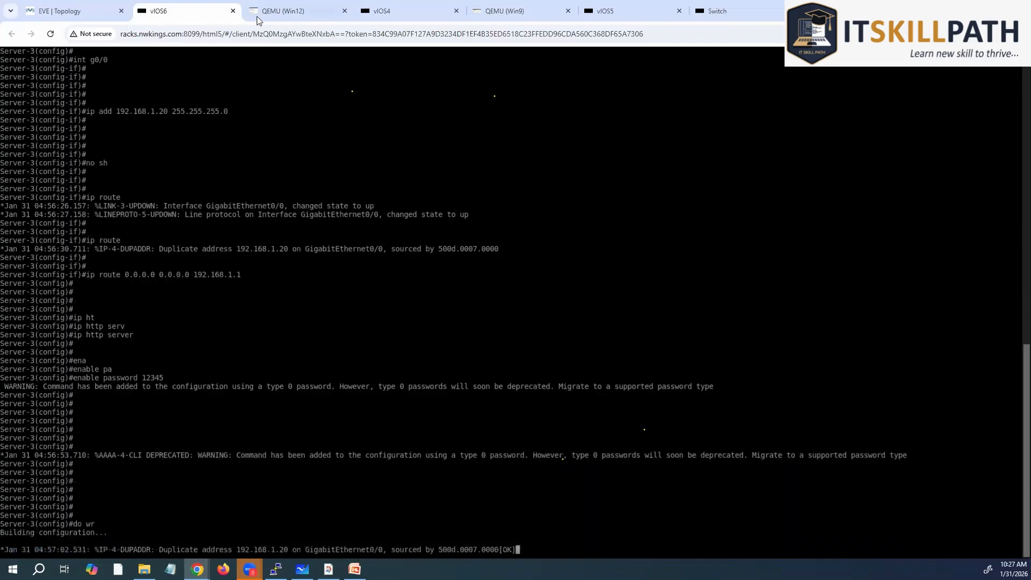
Switch to the EVE topology, open Server-4's console, and enter privileged mode.
left_click(126, 14)
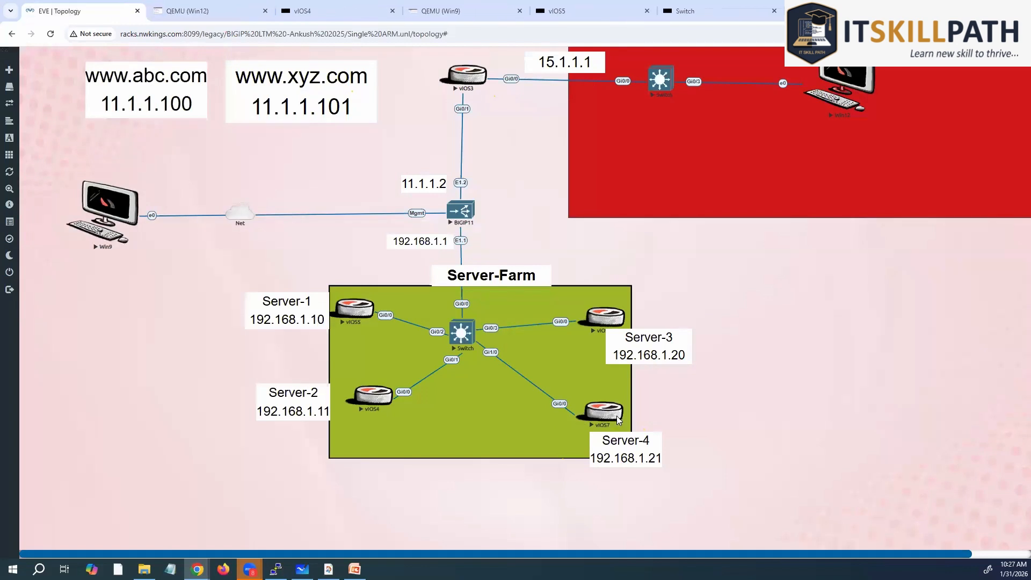
left_click(460, 334)
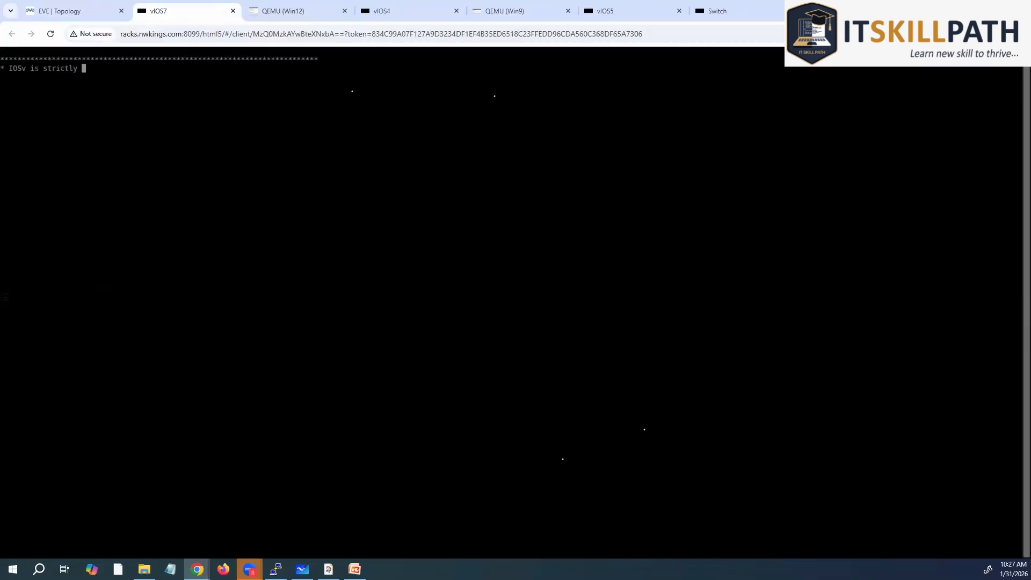
key("Return")
type("en")
key("Return")
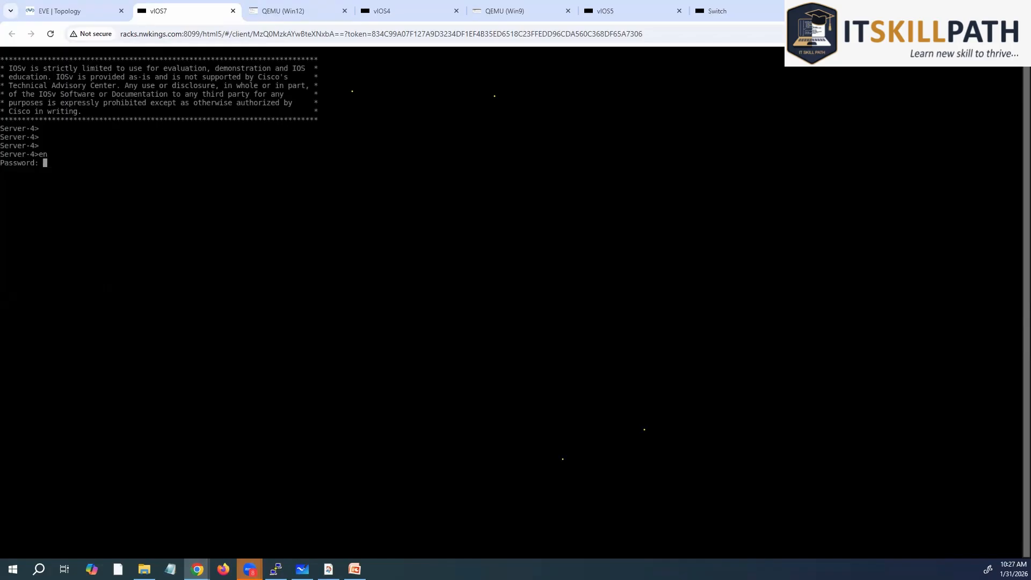
key("Return")
key("Return")
key("Return")
key("Return")
Show Server-4's brief IP interface summary.
type("sh ip int br")
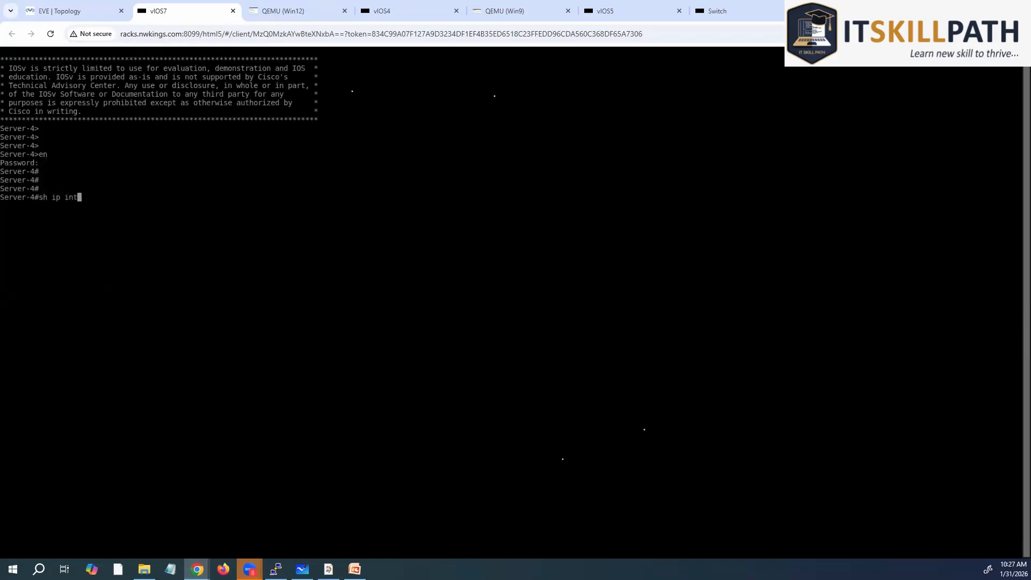
key("Return")
key("Return")
key("Return")
key("Return")
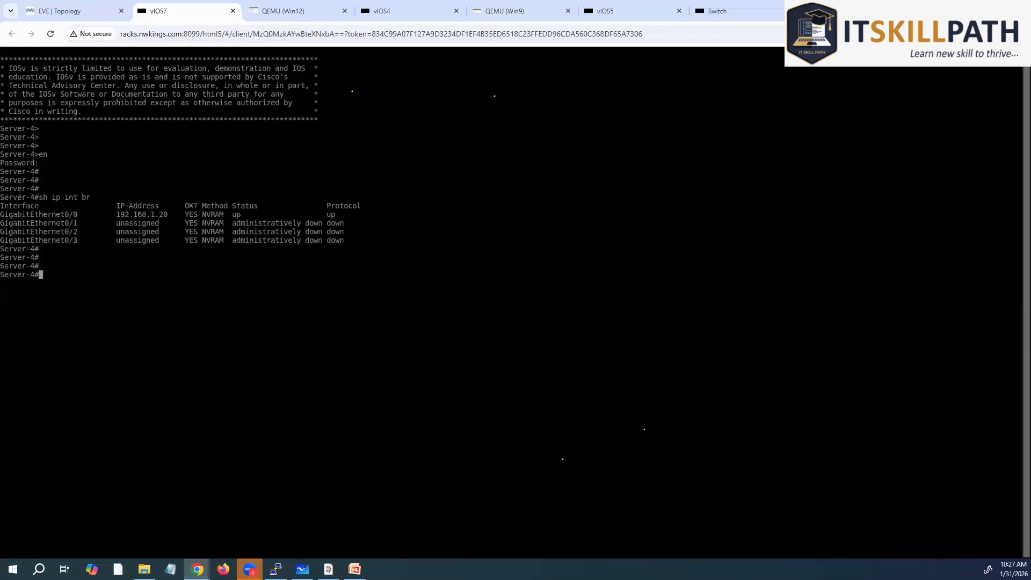
Enter configuration mode on Server-4 and remove the IP address from GigabitEthernet0/0.
type("conf t")
key("Return")
key("Return")
key("Return")
key("Return")
key("Return")
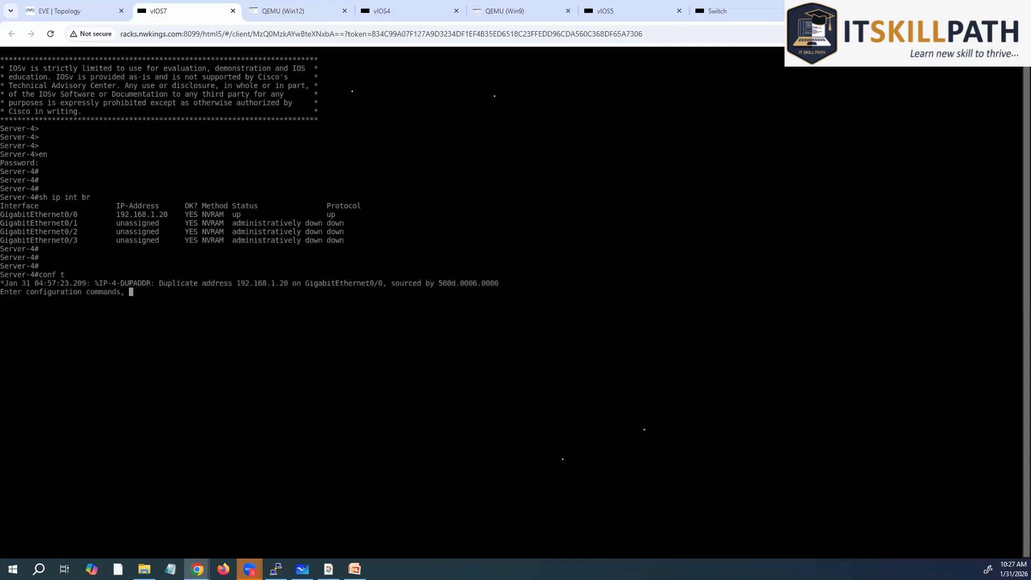
key("Return")
key("Return")
type("int g0/0")
key("Return")
key("Return")
key("Return")
key("Return")
type("no ip ad")
key("Tab")
type("d")
key("Tab")
key("Return")
key("Return")
key("Return")
key("Return")
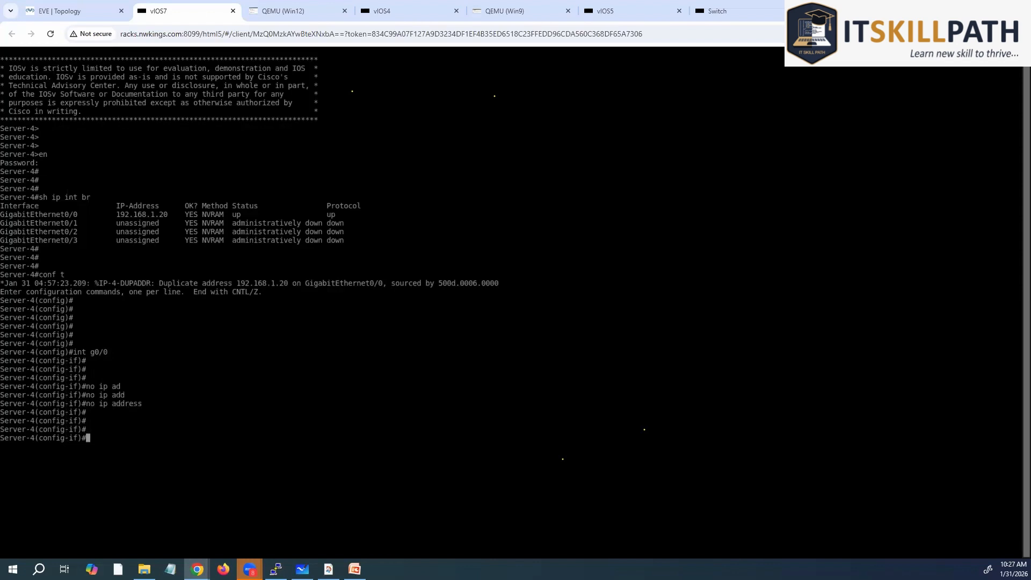
Assign GigabitEthernet0/0 the address 192.168.1.21 with mask 255.255.255.0.
type("ip add 192.168.1.21 25555.255.")
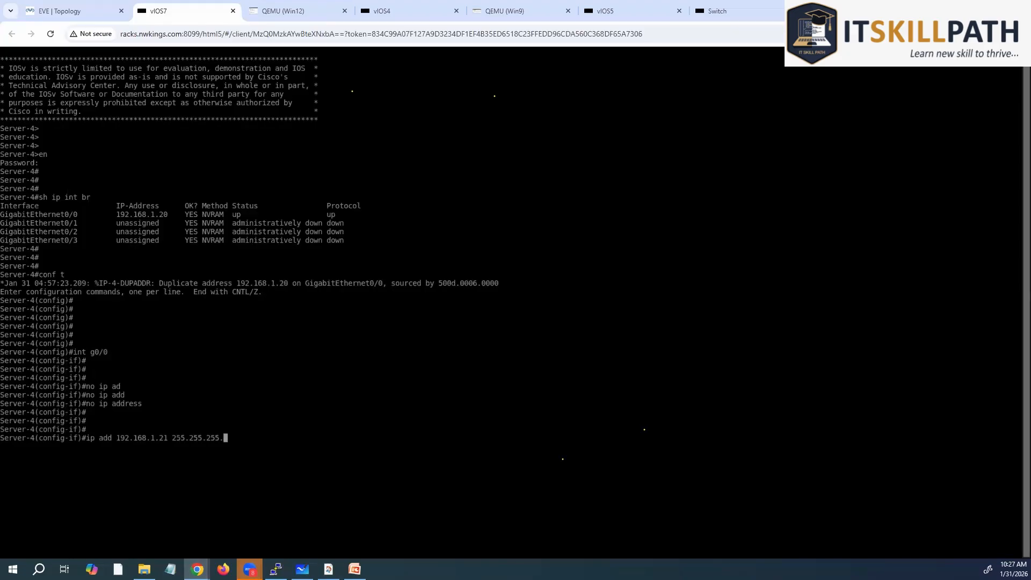
key("Return")
key("Return")
key("Return")
key("Return")
key("Return")
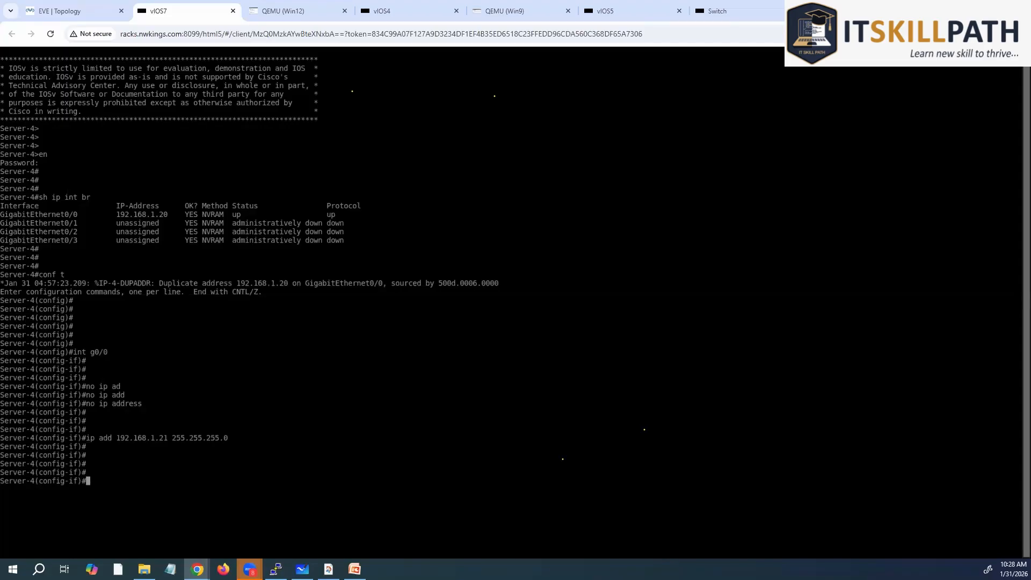
Add a default route 0.0.0.0 0.0.0.0 via gateway 192.168.1.1 on Server-4.
type("ip route 0.0.0.0 0.0.0.0 192.168.")
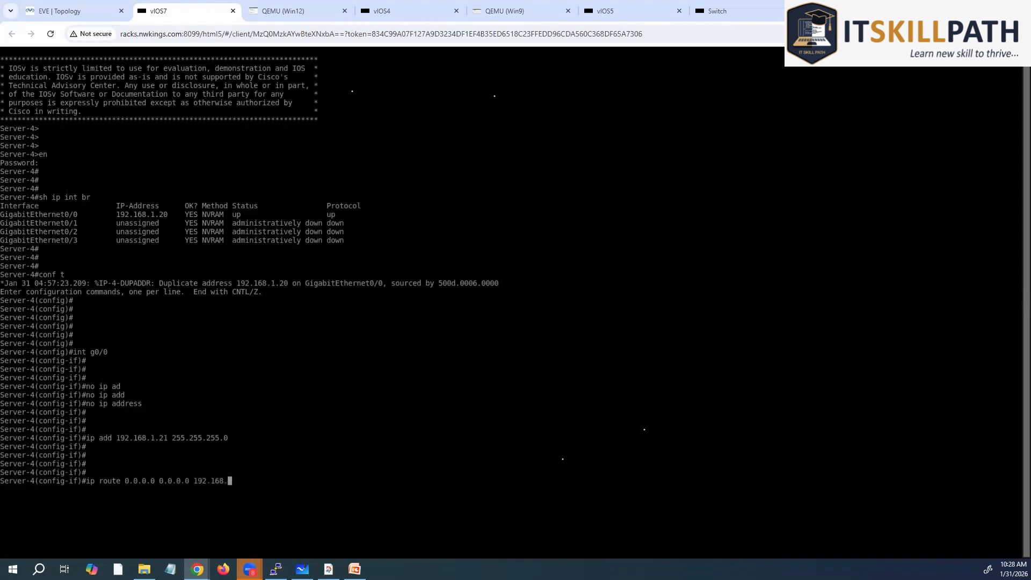
type("1.21")
key("BackSpace")
key("BackSpace")
type("1")
key("Return")
key("Return")
key("Return")
key("Return")
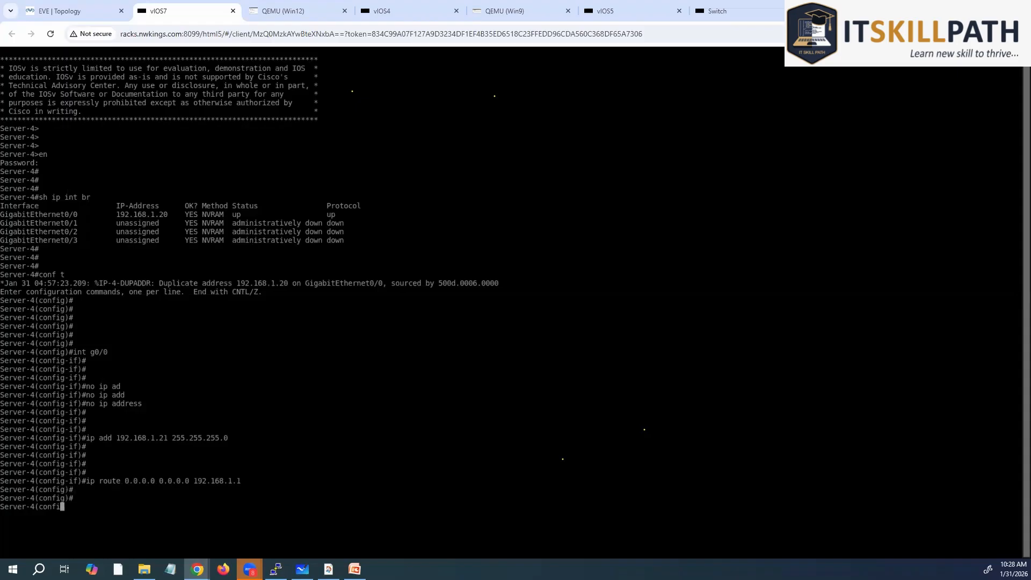
Enable the HTTP server on Server-4 with ip http server.
type("ip sh")
key("Tab")
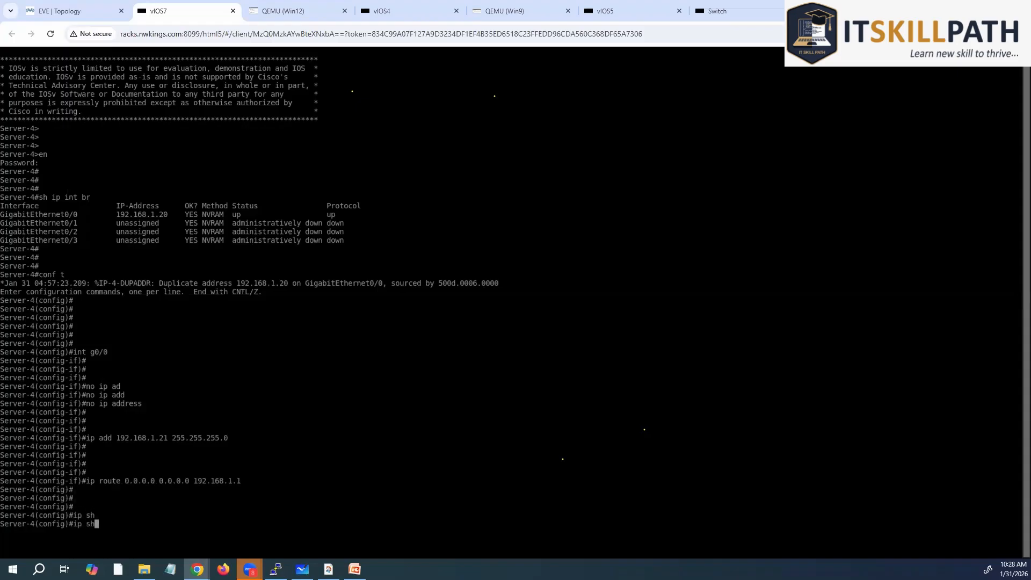
key("BackSpace")
key("BackSpace")
type("h")
key("Tab")
type("t")
key("Tab")
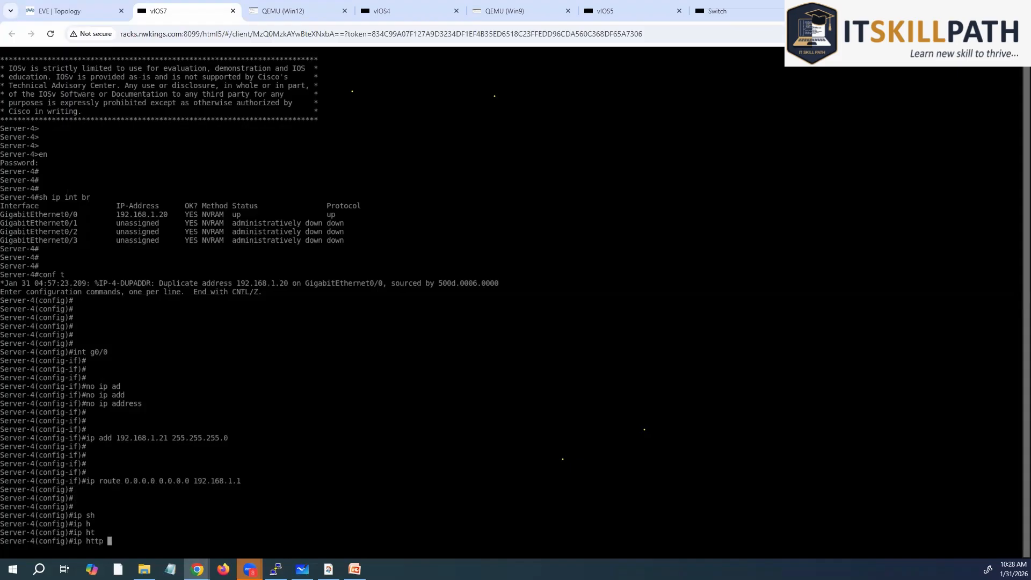
type("ser")
key("Tab")
key("Return")
key("Return")
key("Return")
key("Return")
key("Return")
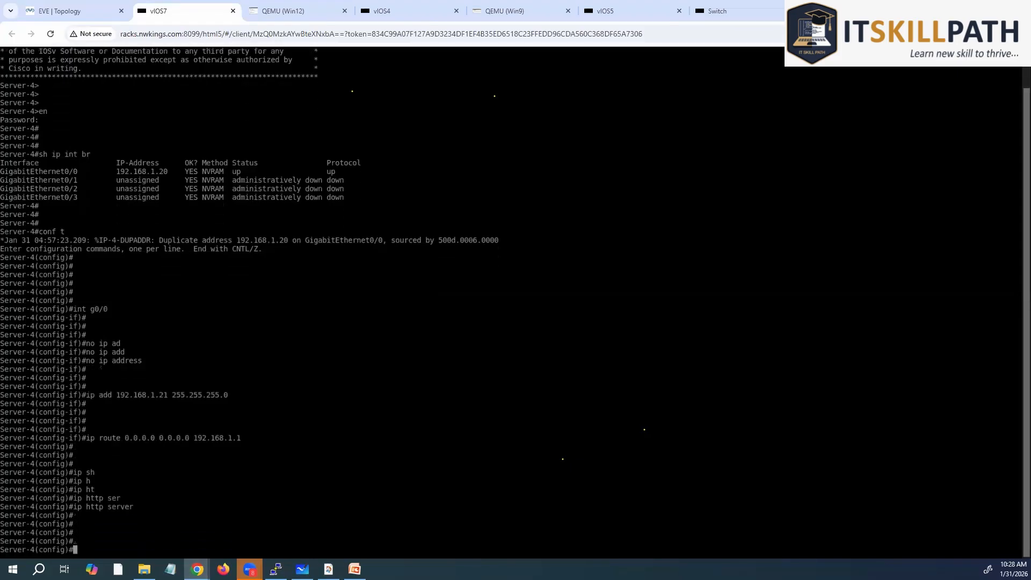
Set the enable password on Server-4 and save the running configuration.
type("ena")
key("Tab")
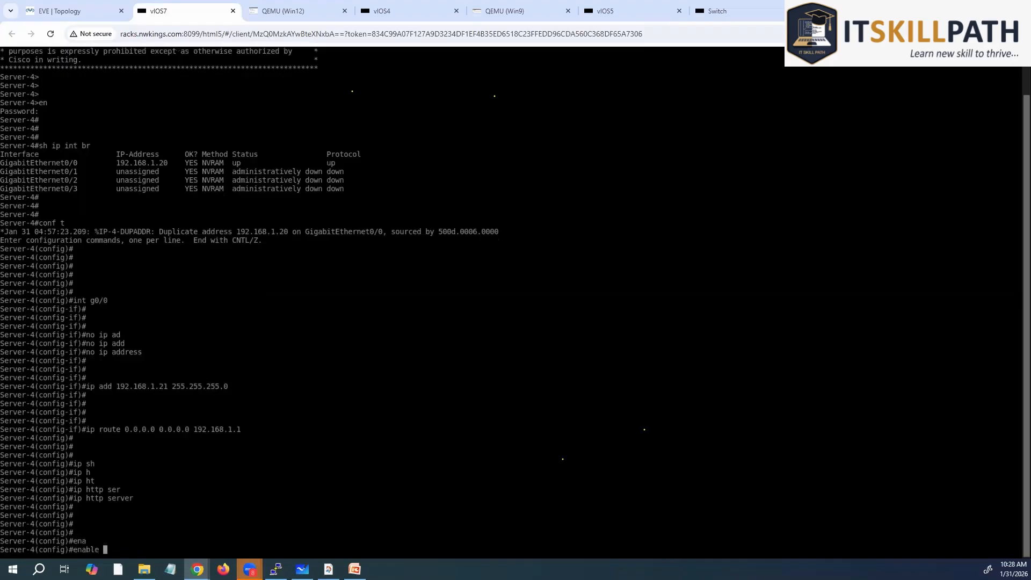
type("pa")
key("Tab")
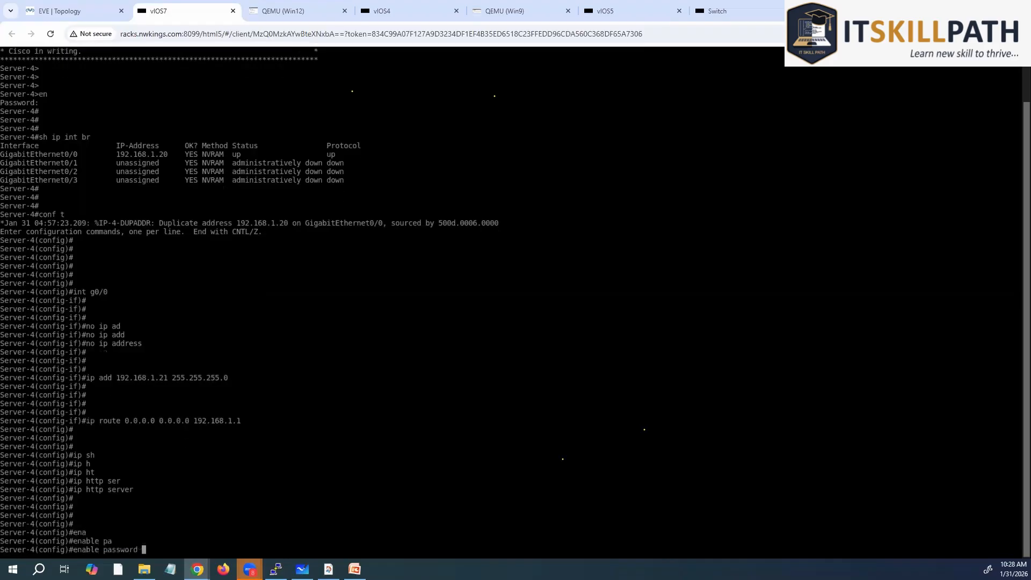
type("12345")
key("Return")
key("Return")
key("Return")
key("Return")
key("Return")
key("Return")
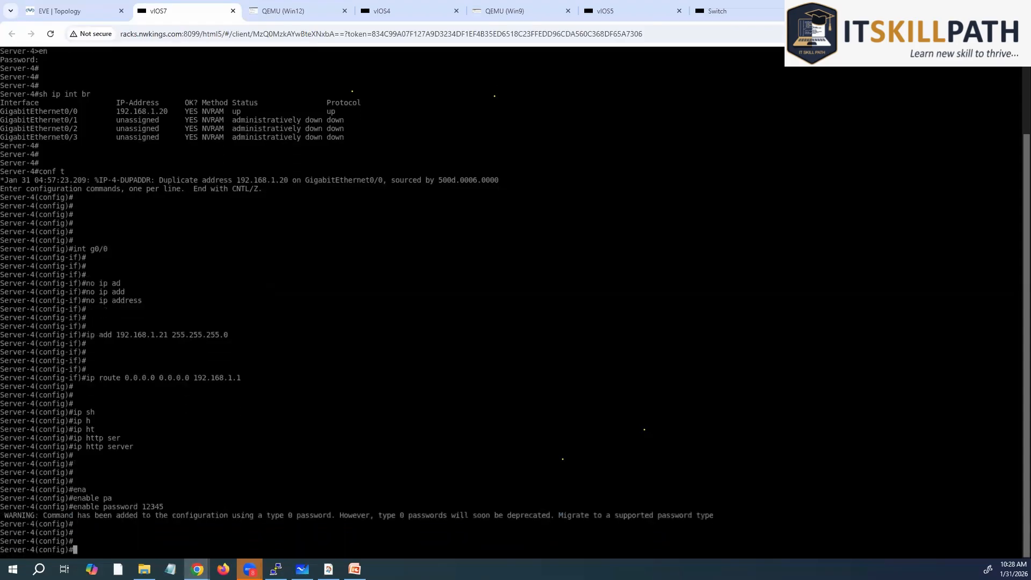
type("dowr")
key("Return")
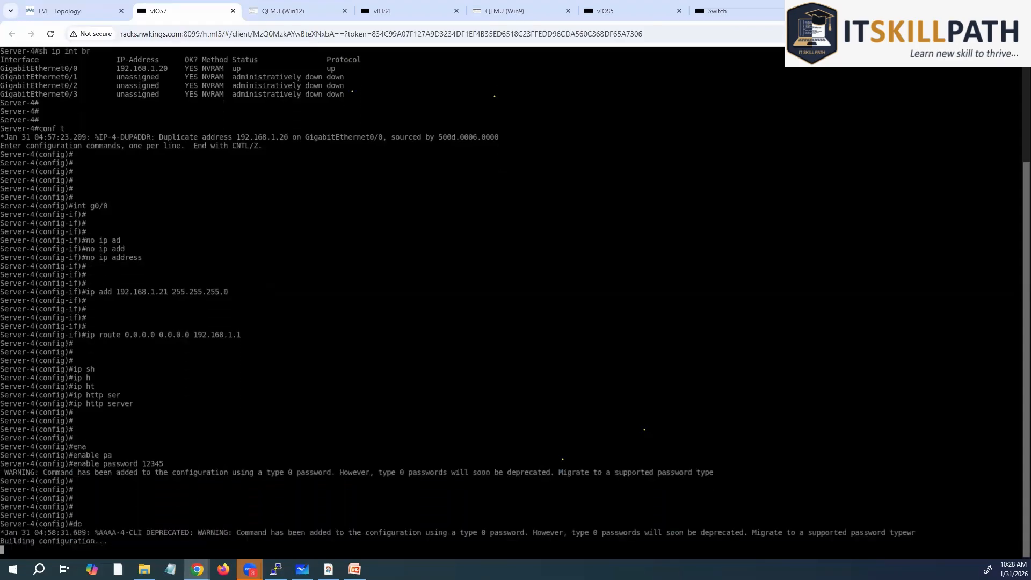
Examine the xyz-pool members and their availability status in the BIG-IP pool list.
left_click(293, 9)
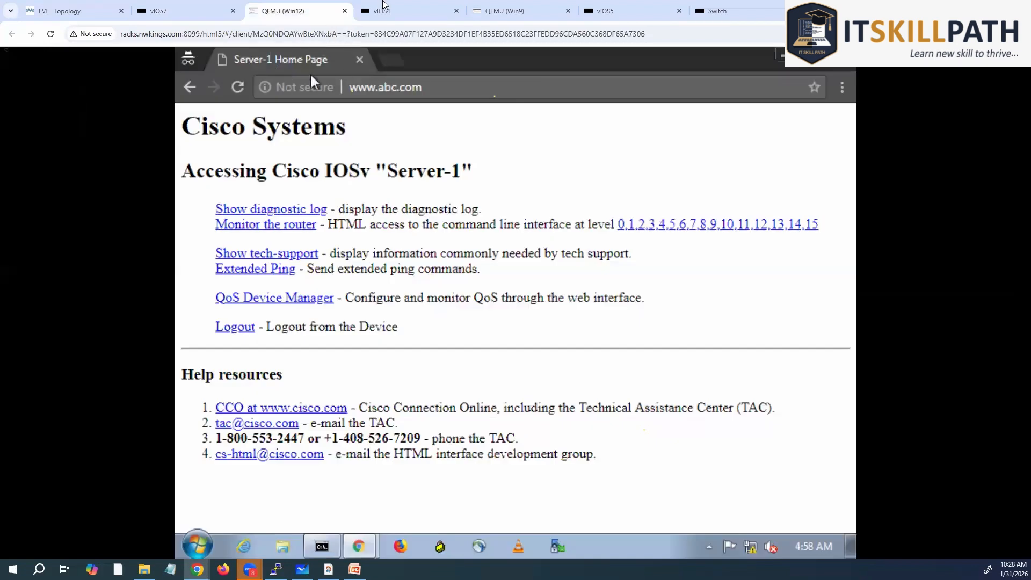
left_click_drag(518, 11, 217, 13)
left_click(274, 198)
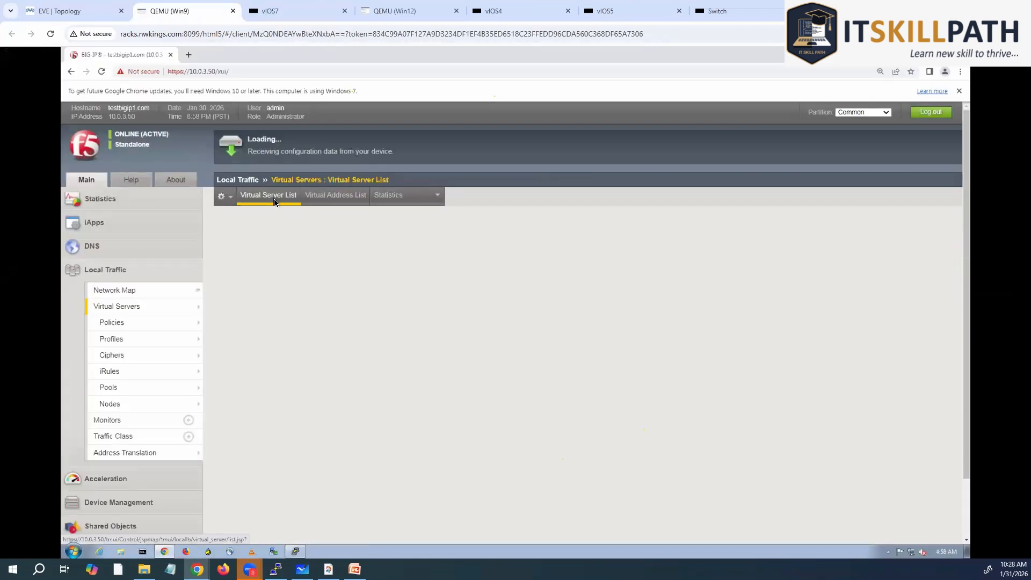
left_click(118, 388)
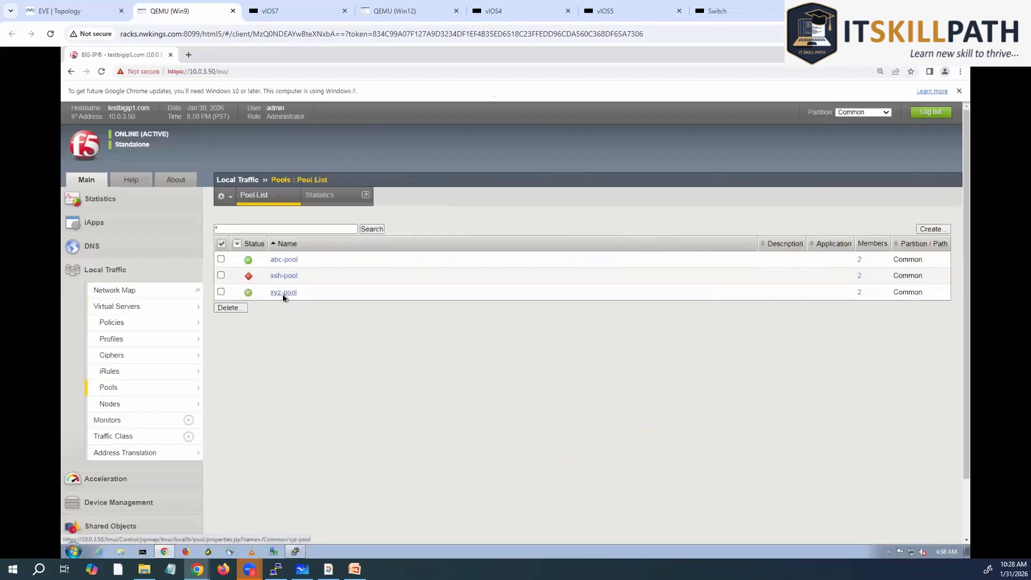
left_click(283, 293)
left_click(321, 195)
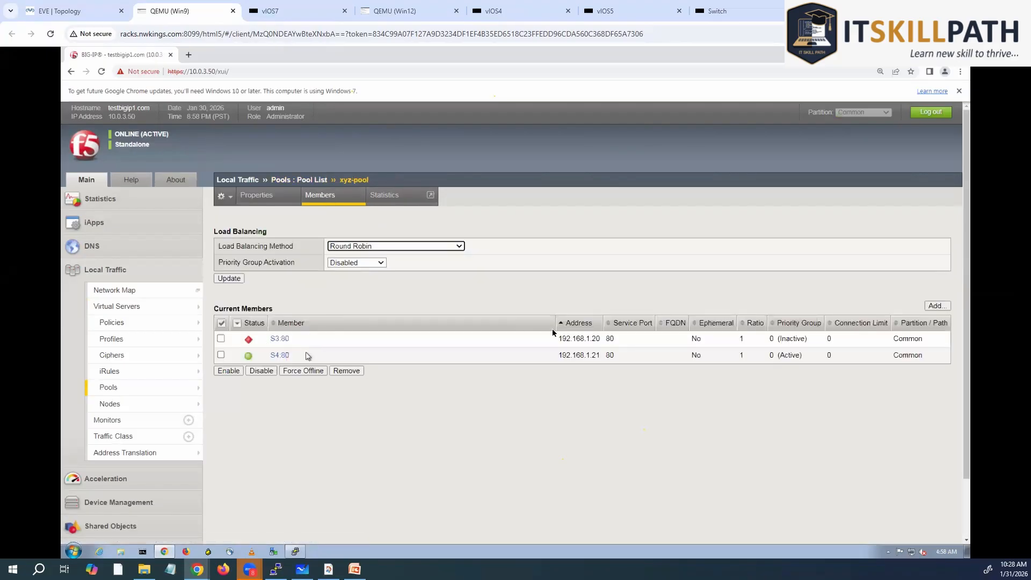
left_click_drag(603, 344, 562, 340)
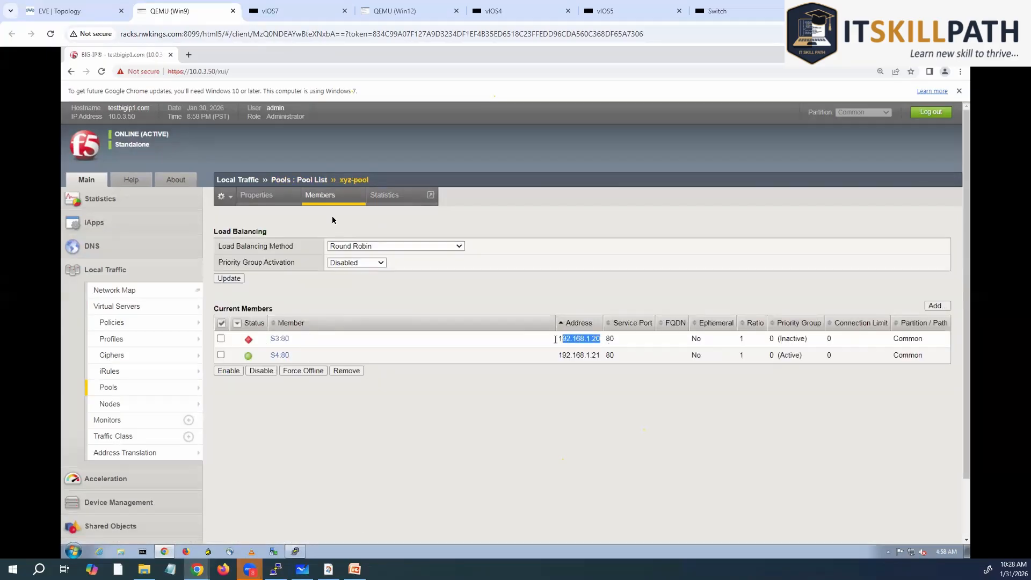
left_click(329, 199)
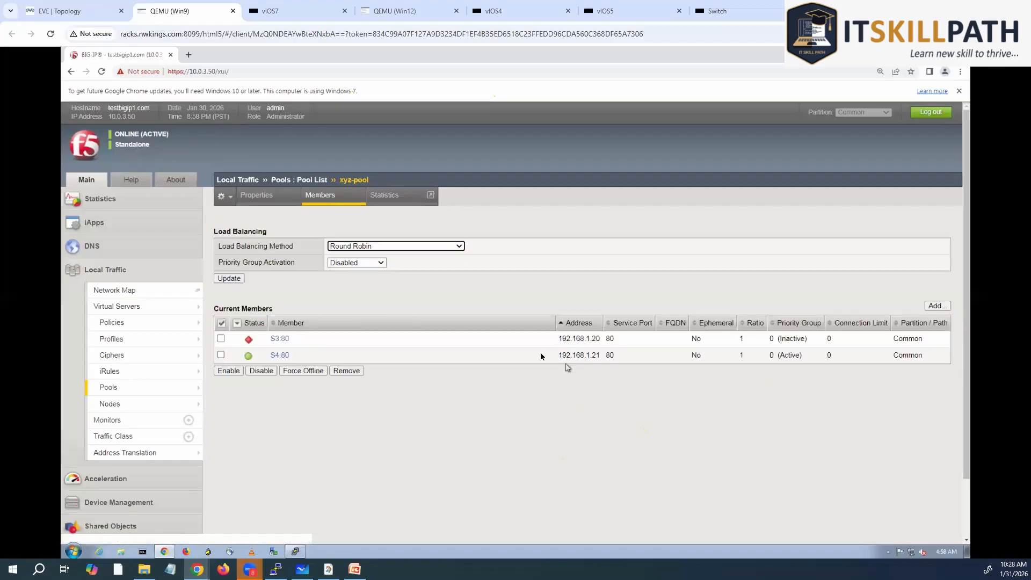
Open Server-3's console from the topology and show its interface IP summary.
left_click(90, 7)
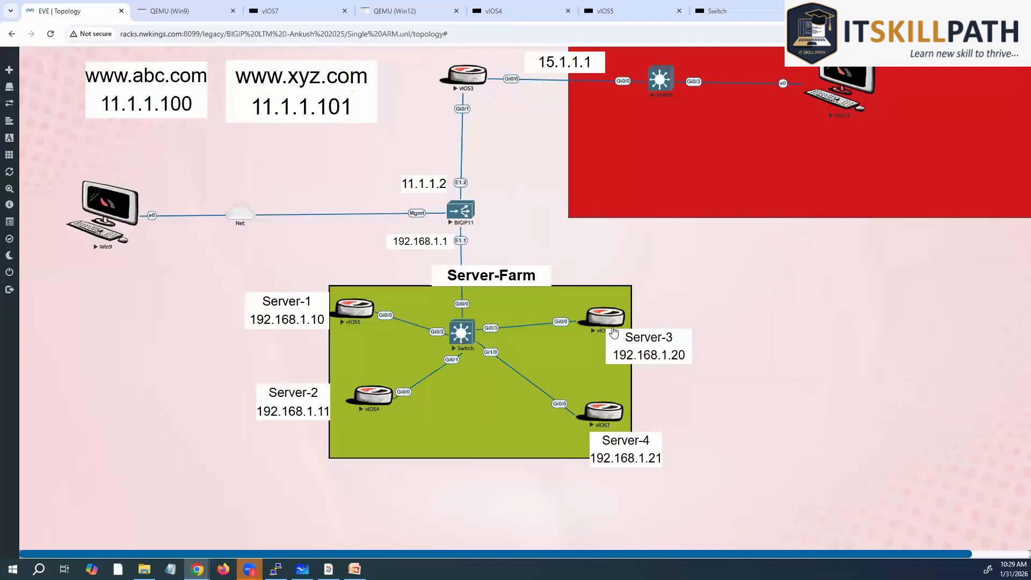
left_click(609, 321)
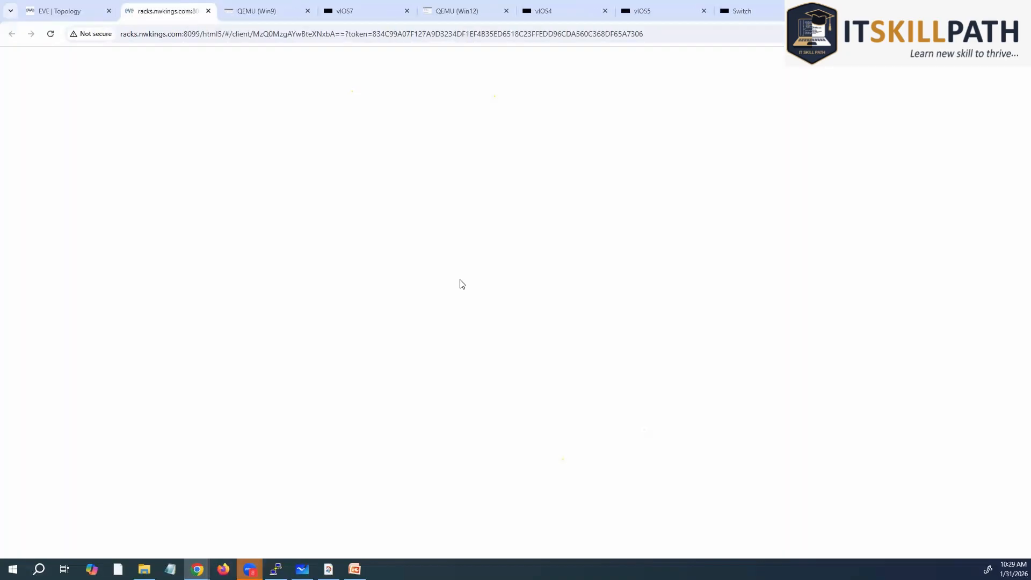
key("Return")
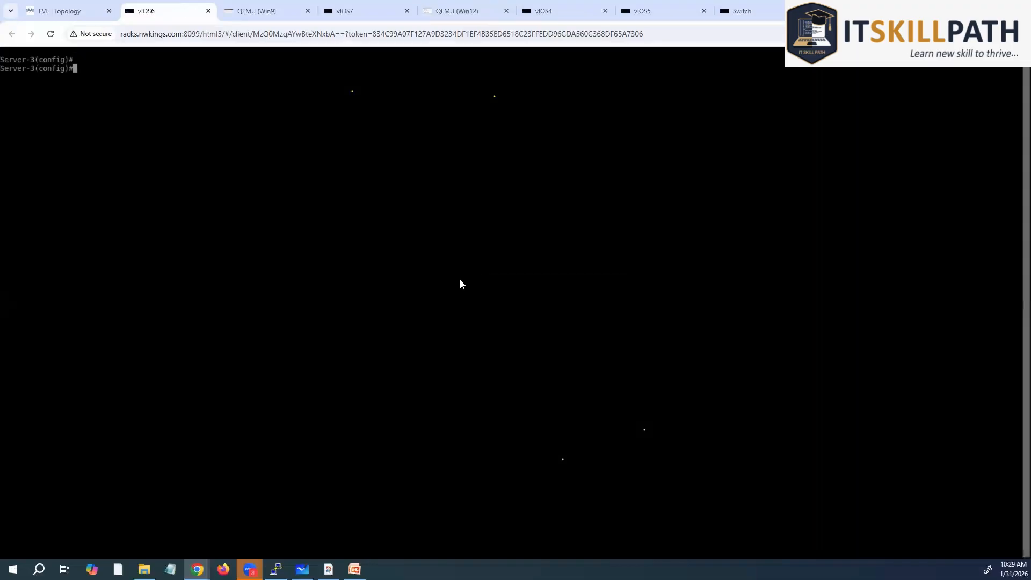
type("do sh ip int br")
key("Return")
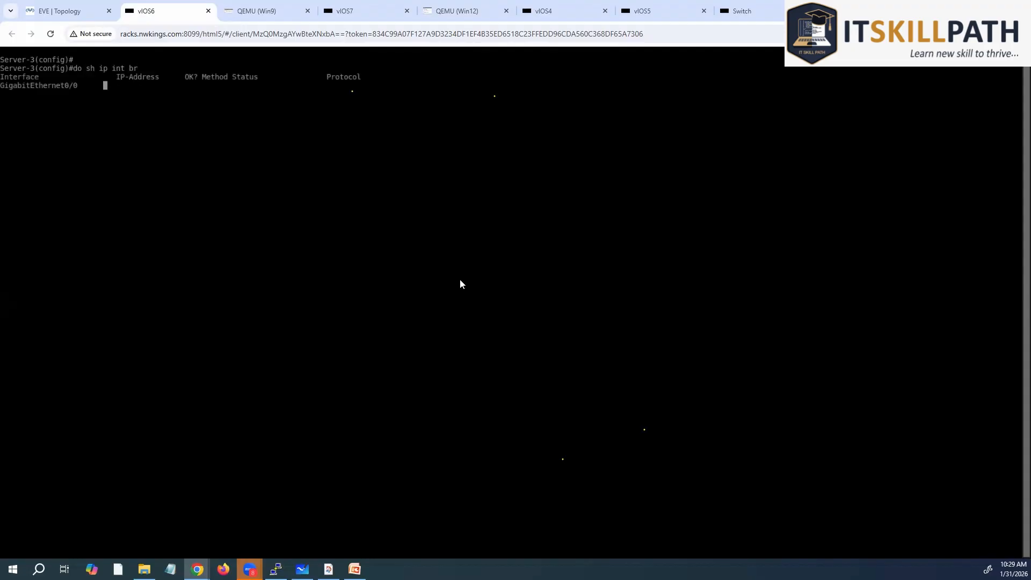
Show Server-3's routing table to check the default route.
key("Return")
key("Return")
key("Return")
type("do sh ip ")
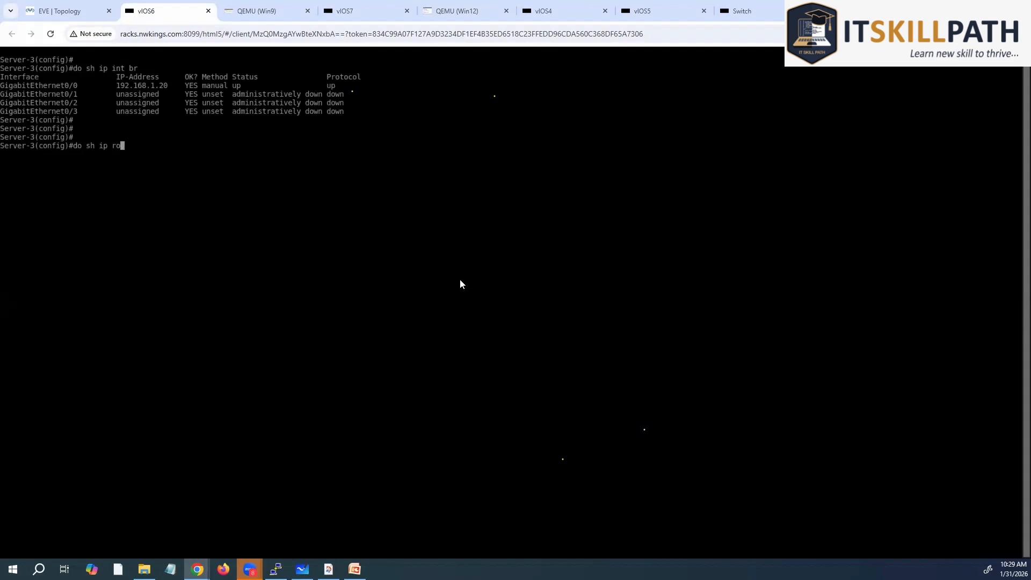
type("rou")
key("Tab")
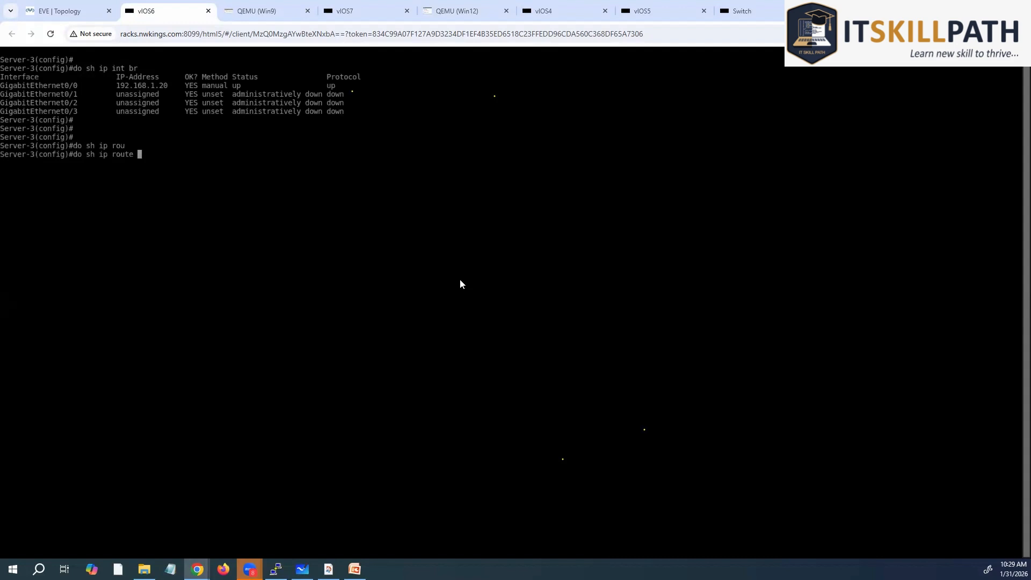
key("Return")
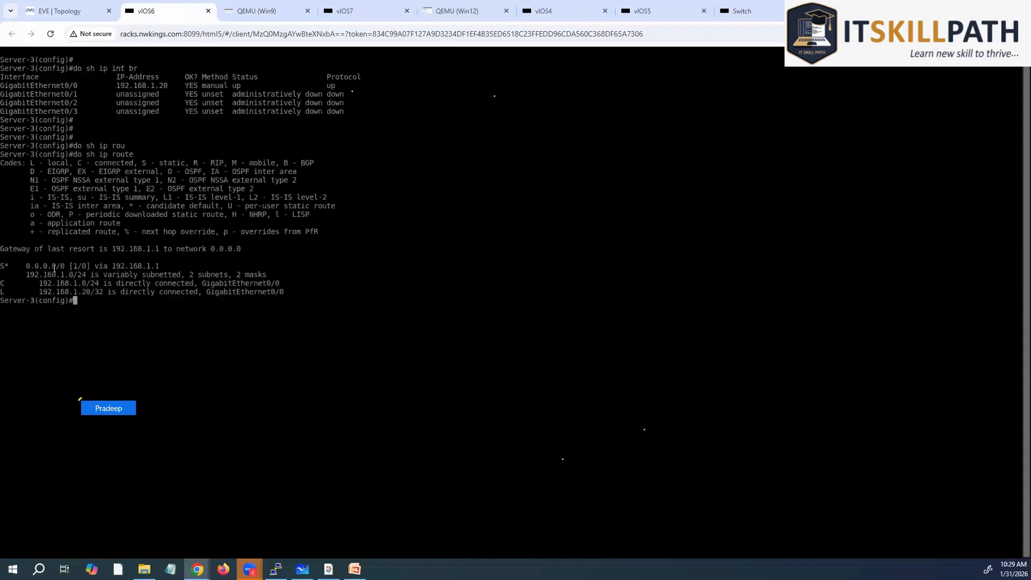
left_click_drag(22, 266, 164, 268)
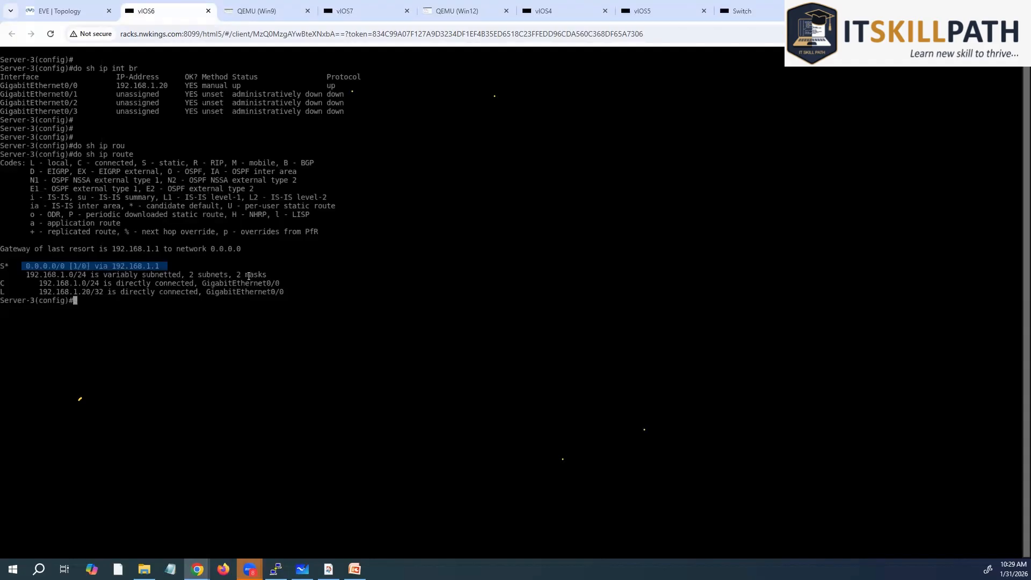
Page through Server-3's running configuration.
type("do sh run")
key("Return")
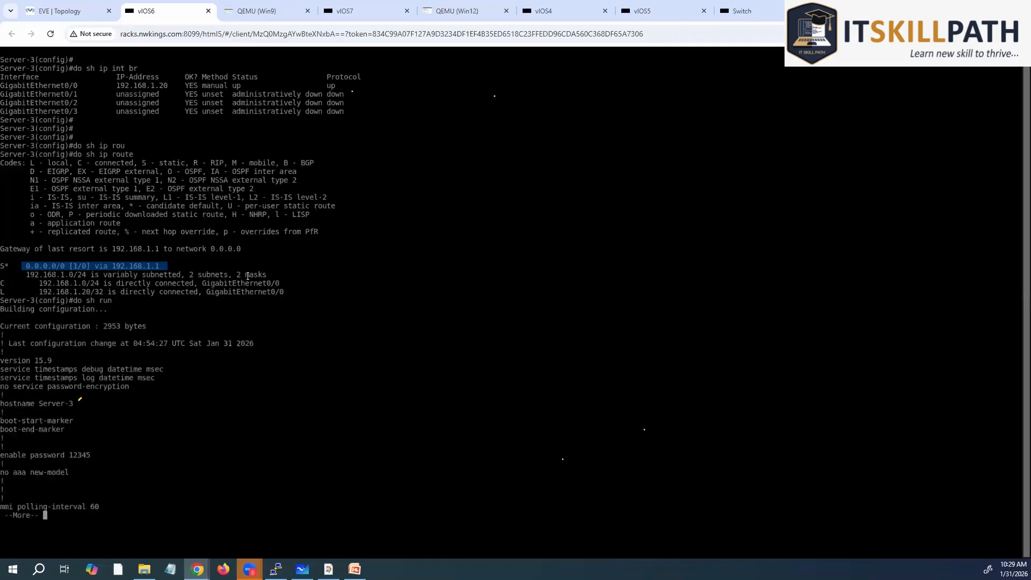
key("space")
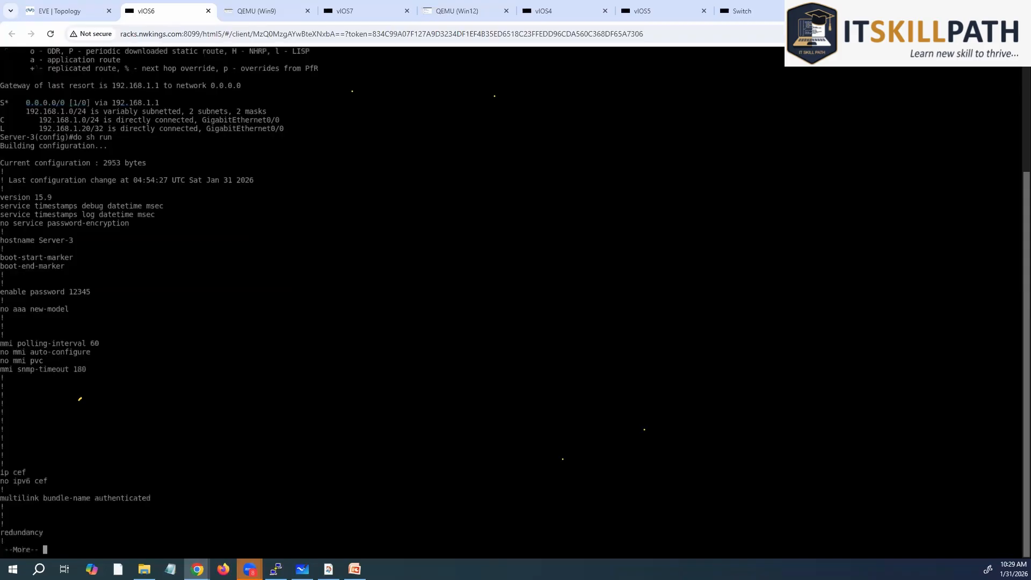
key("space")
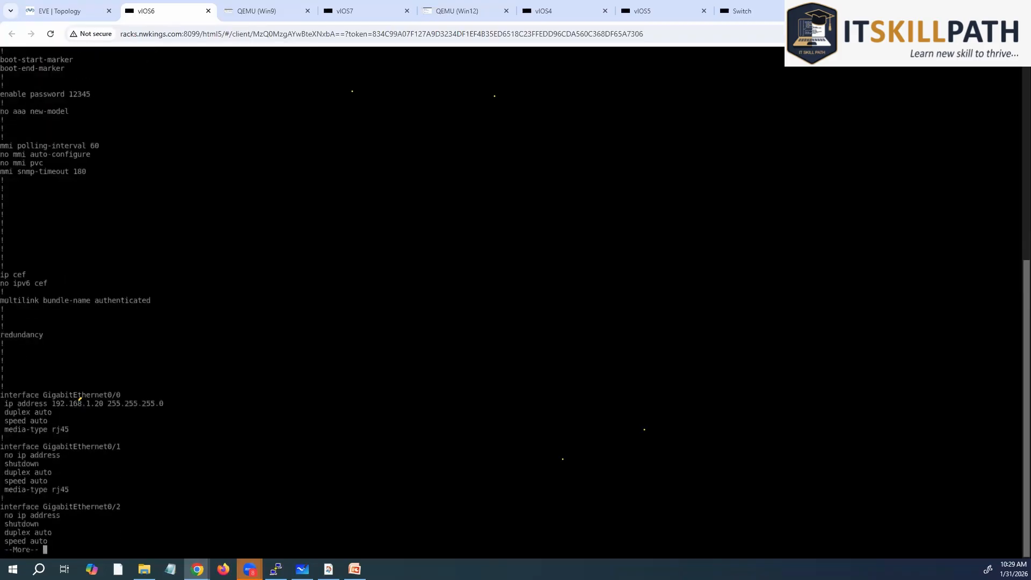
key("space")
key("space")
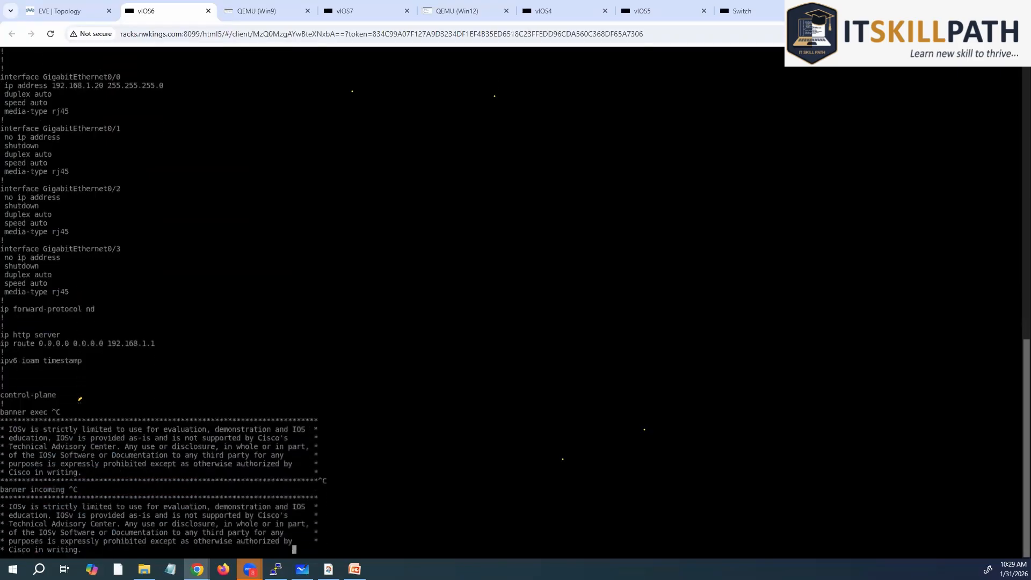
key("space")
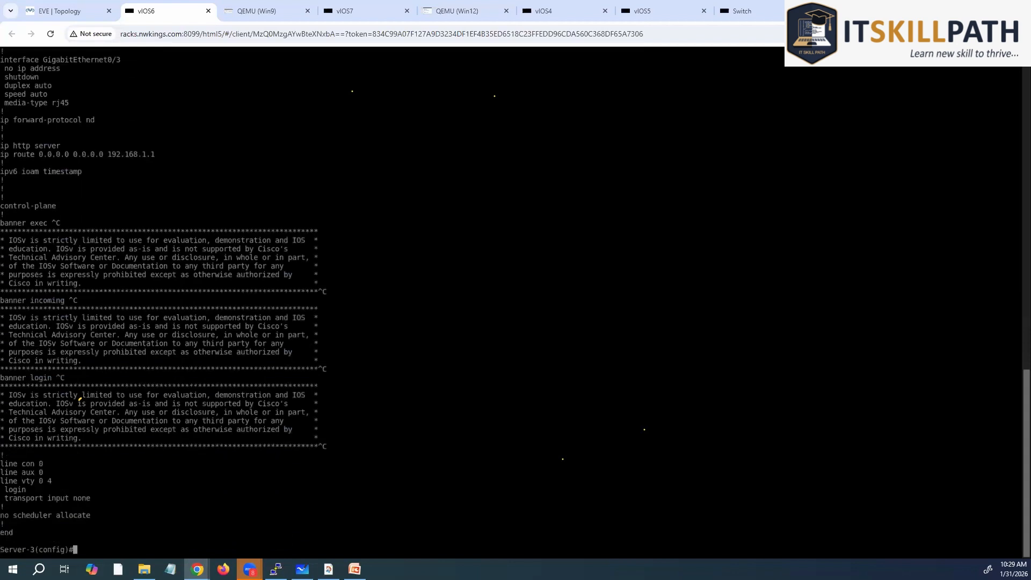
Enable the HTTP server on Server-3 with ip http server.
type("ip ht")
key("Tab")
type("se")
key("Tab")
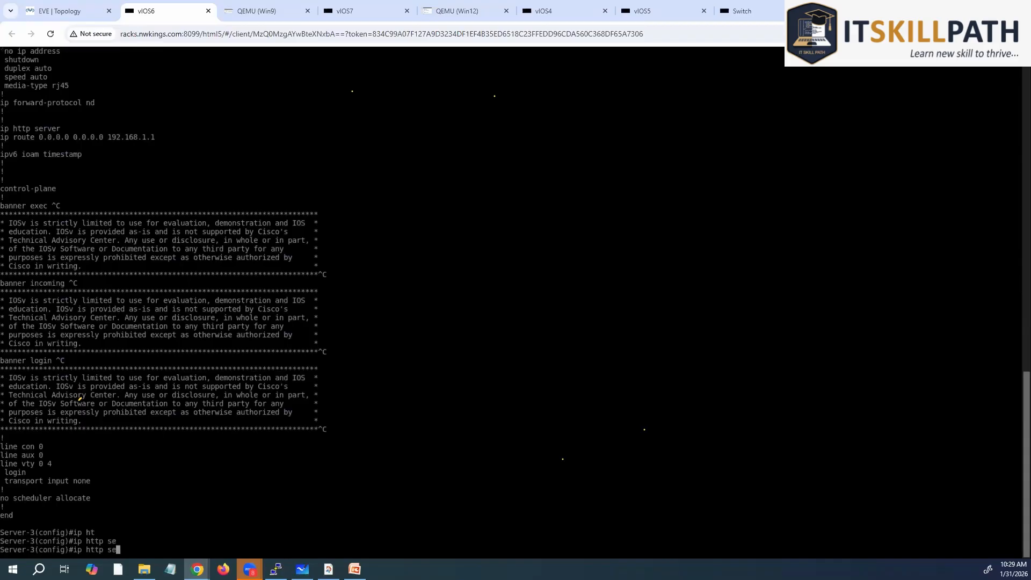
type("r")
key("Tab")
key("Return")
key("Return")
key("Return")
Set the enable password on Server-3.
type("ena")
key("Tab")
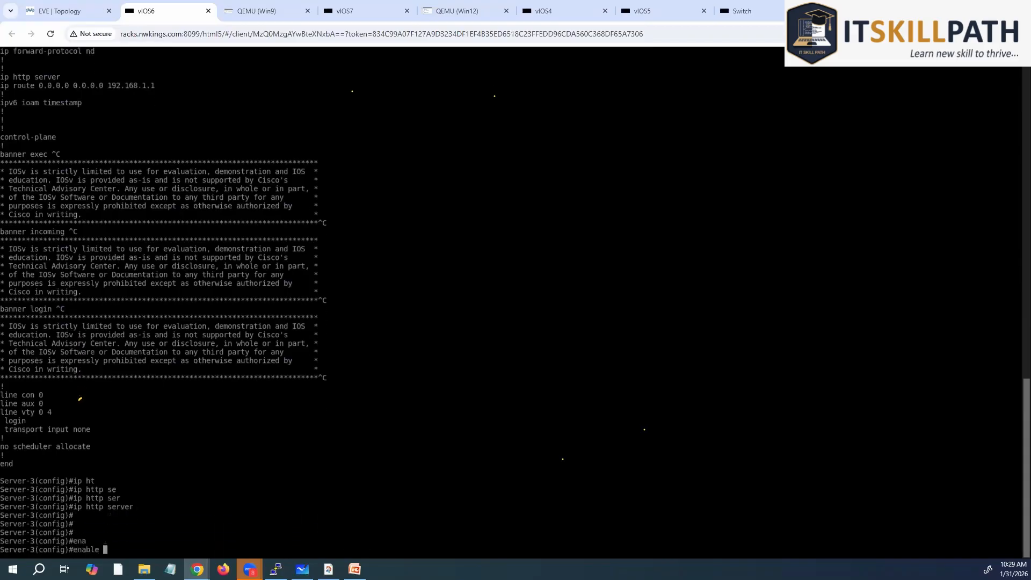
type("pa")
key("Tab")
type("12345")
key("Return")
Ping the gateway 192.168.1.1 from Server-3 and save the configuration.
key("Return")
key("Return")
key("Return")
type("do ping 192.168.1.1")
key("Return")
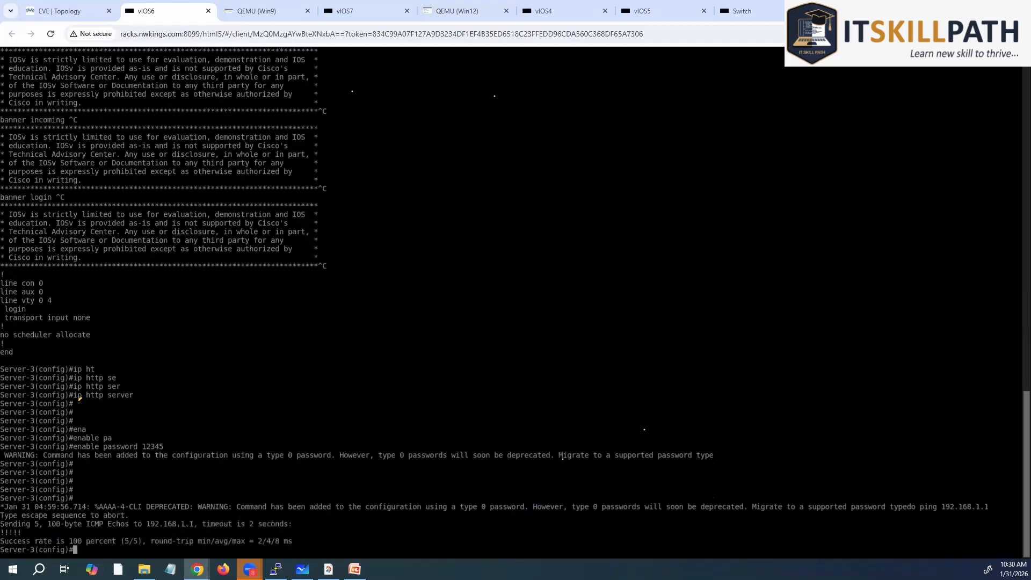
key("Return")
key("Return")
key("Return")
type("do wr")
key("Return")
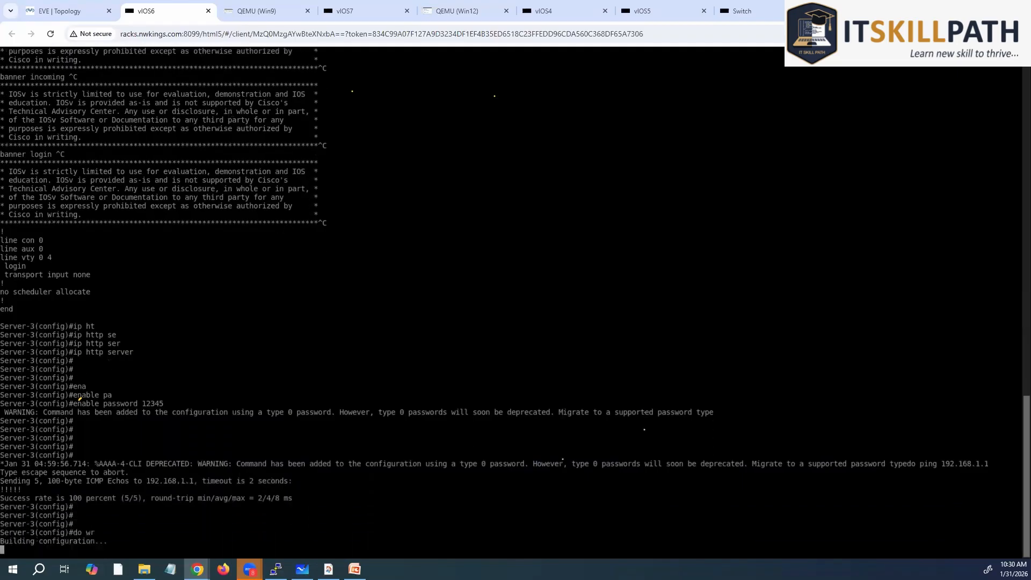
Review the xyz-pool's members and properties pages on the BIG-IP.
left_click(239, 9)
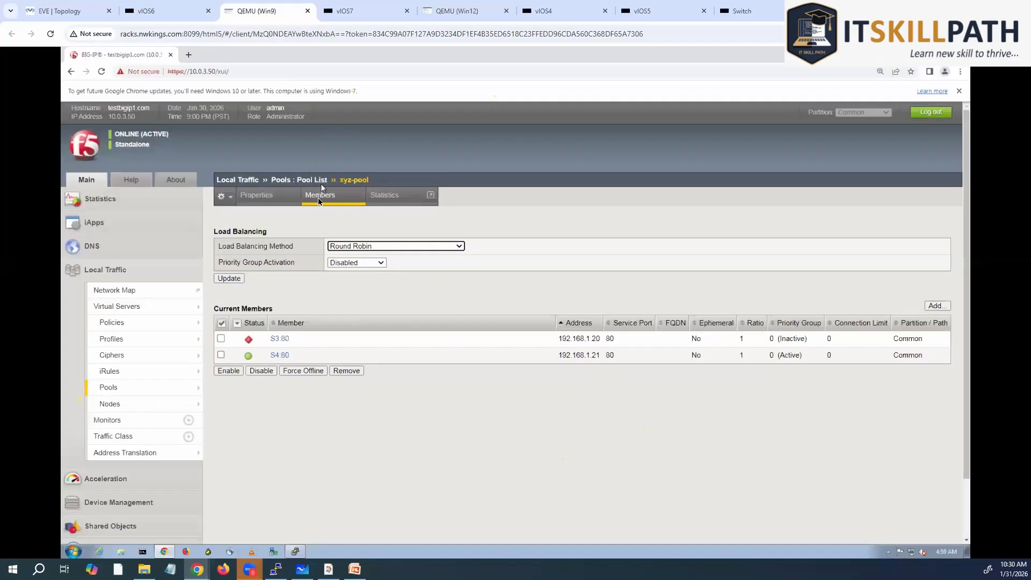
left_click(319, 200)
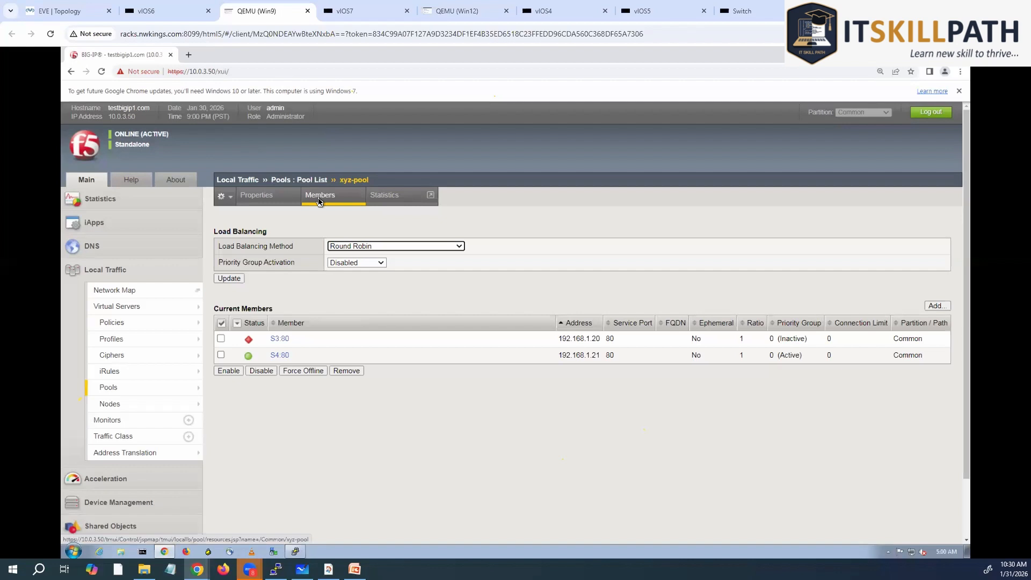
left_click(319, 201)
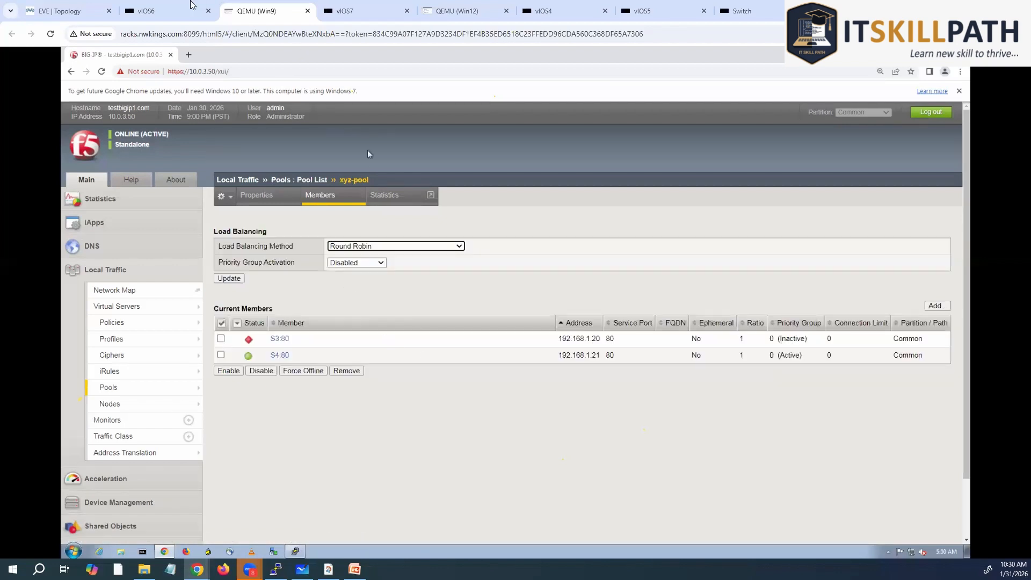
left_click(261, 193)
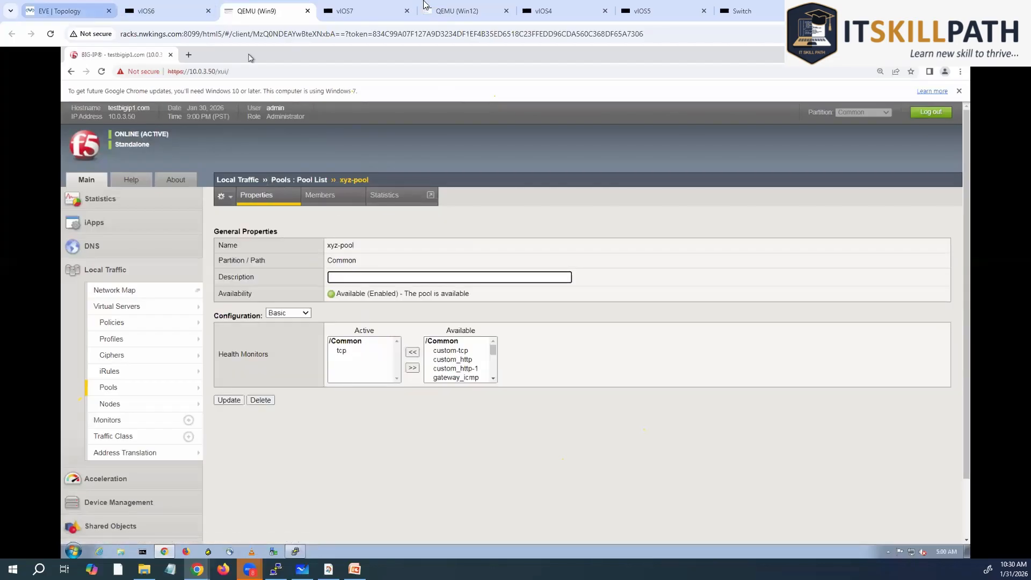
Switch to the BIG-IP TMOS shell window on the Win9 machine.
left_click(66, 8)
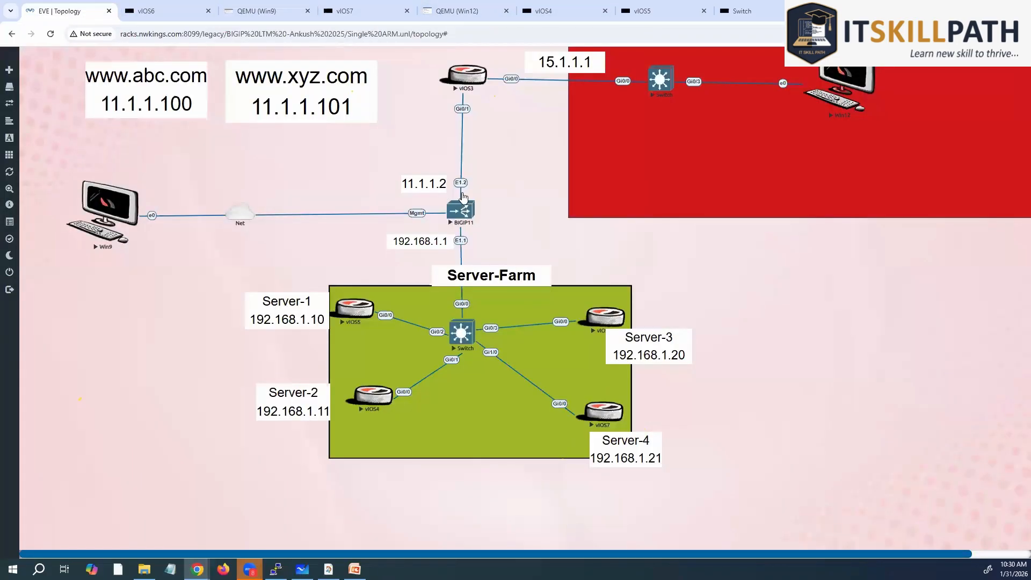
left_click(117, 202)
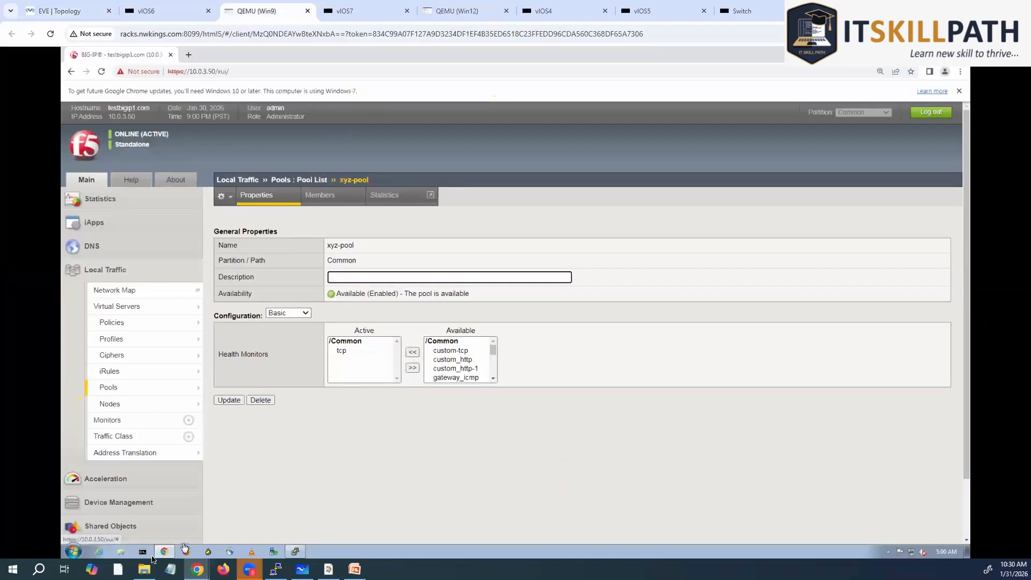
left_click(293, 551)
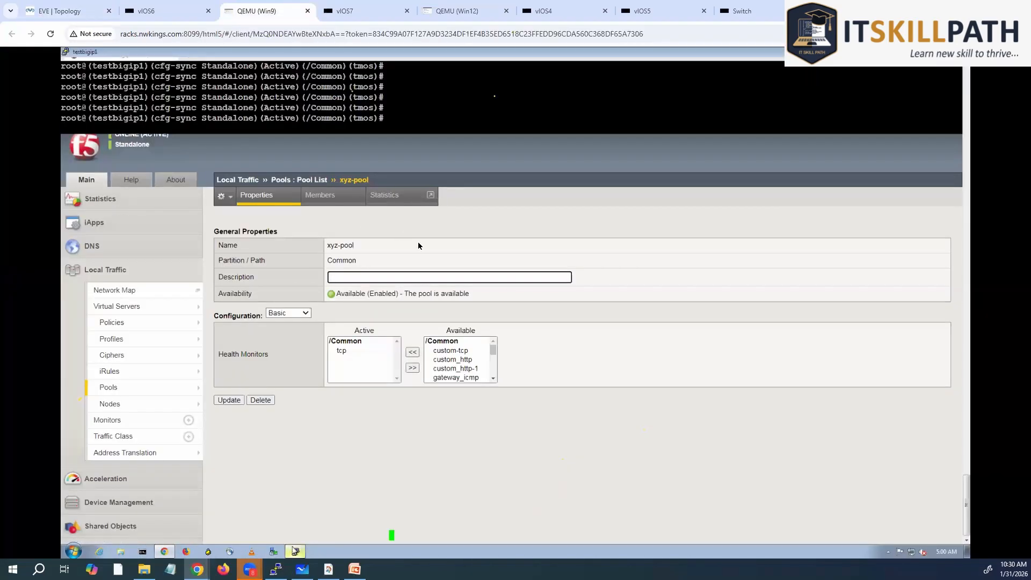
key("Return")
key("Return")
key("Return")
key("Return")
key("Return")
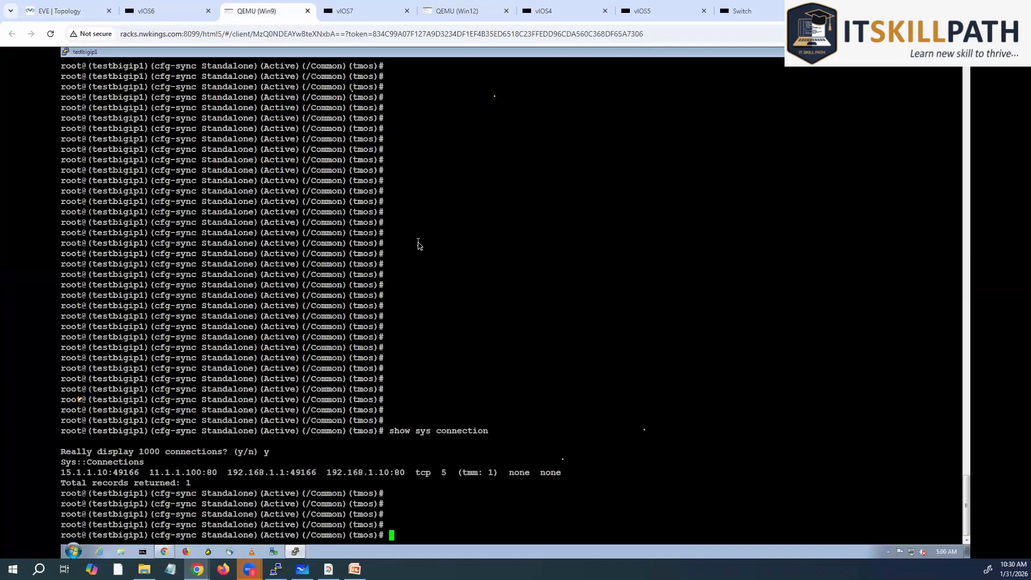
Open the bash shell on the BIG-IP and ping Server-3 at 192.168.1.20, stopping after a few replies.
type("bash")
key("Return")
key("Return")
key("Return")
key("Return")
key("Return")
key("Return")
key("Return")
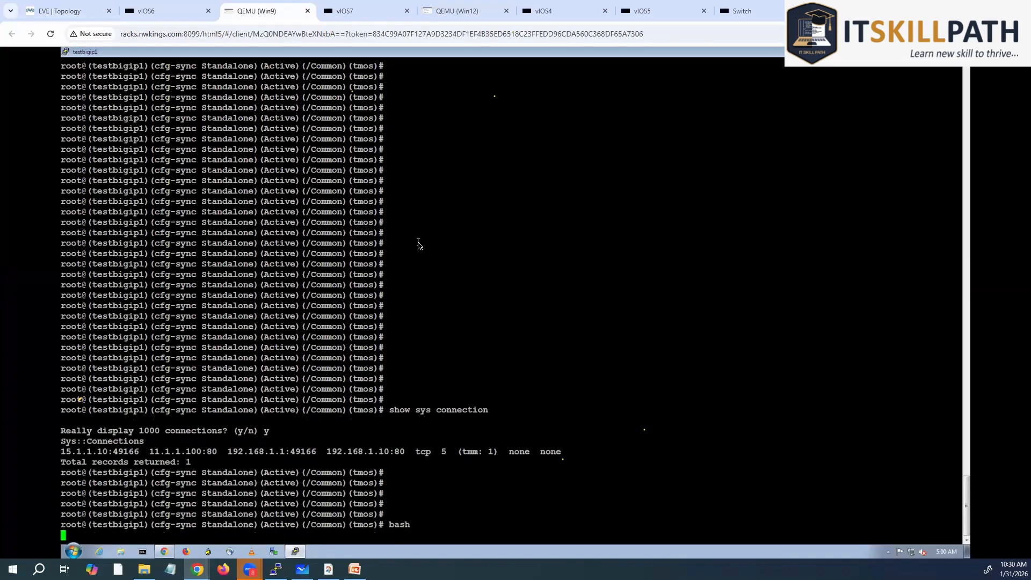
type("ping")
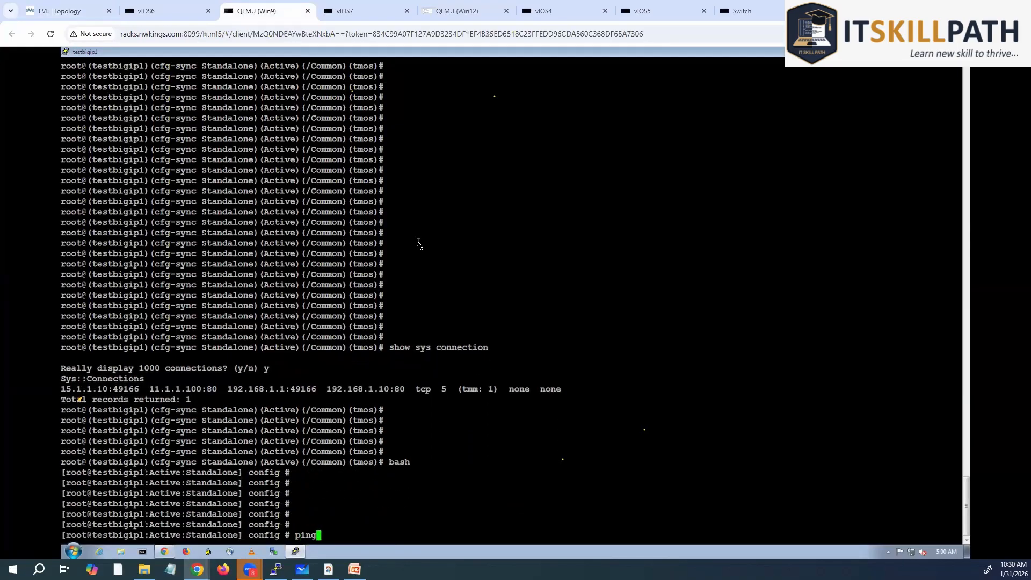
type(" 192.168.1.20")
key("Return")
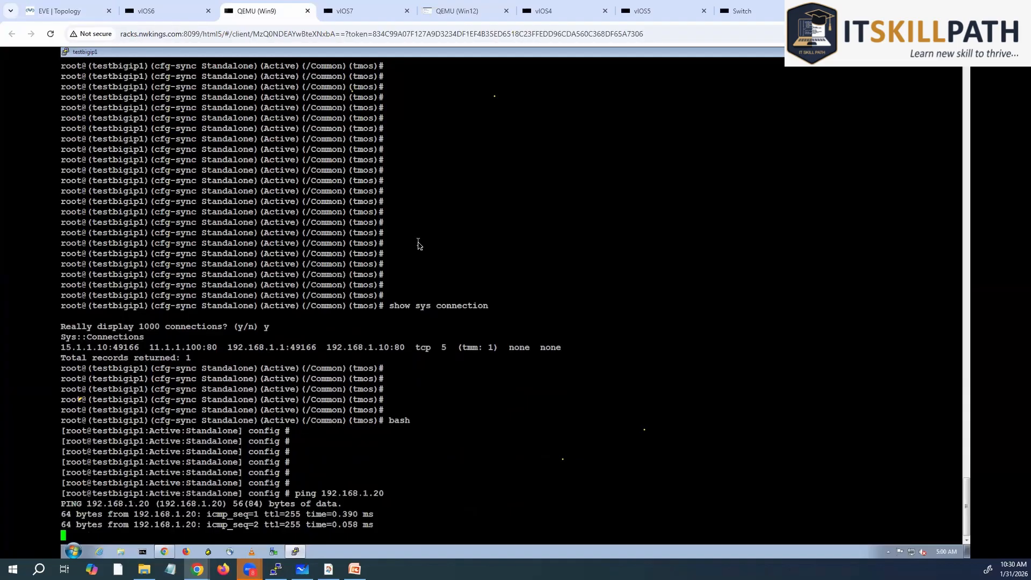
key("ctrl+c")
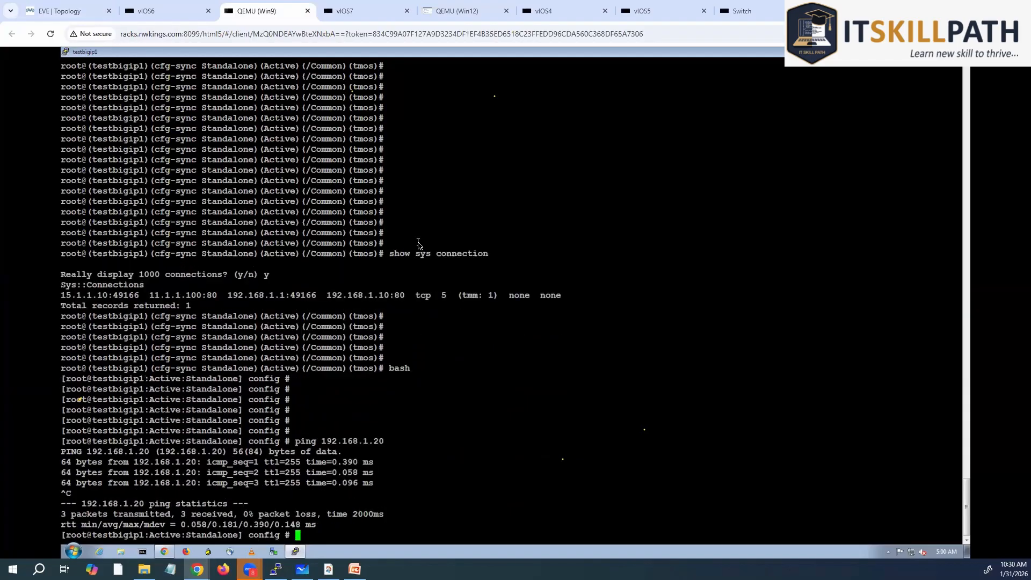
key("Return")
key("Return")
key("Return")
key("Return")
key("Return")
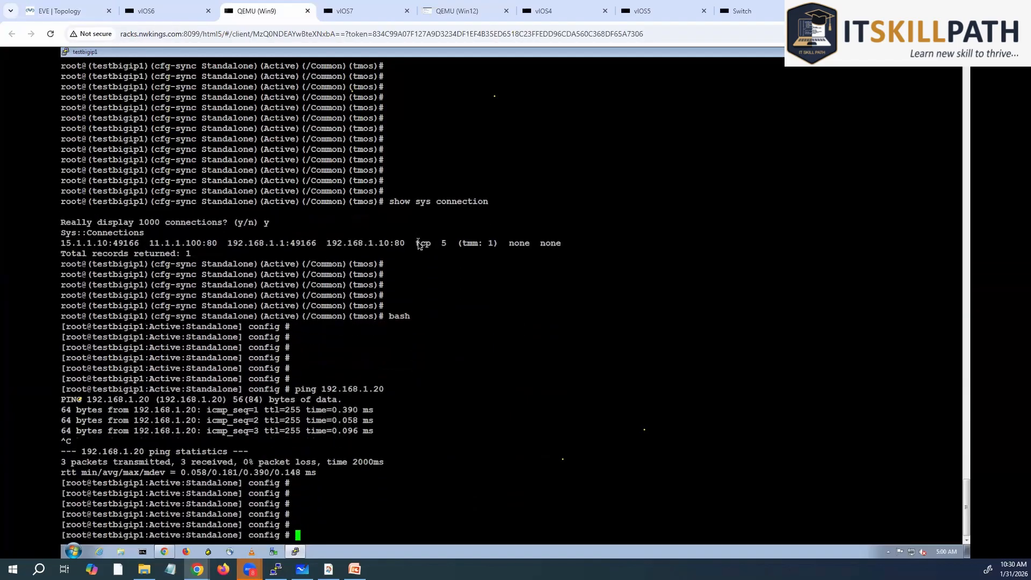
Test a telnet connection from the BIG-IP to 192.168.1.20 on port 80.
type("telnet 192.168.1.20 80")
key("Return")
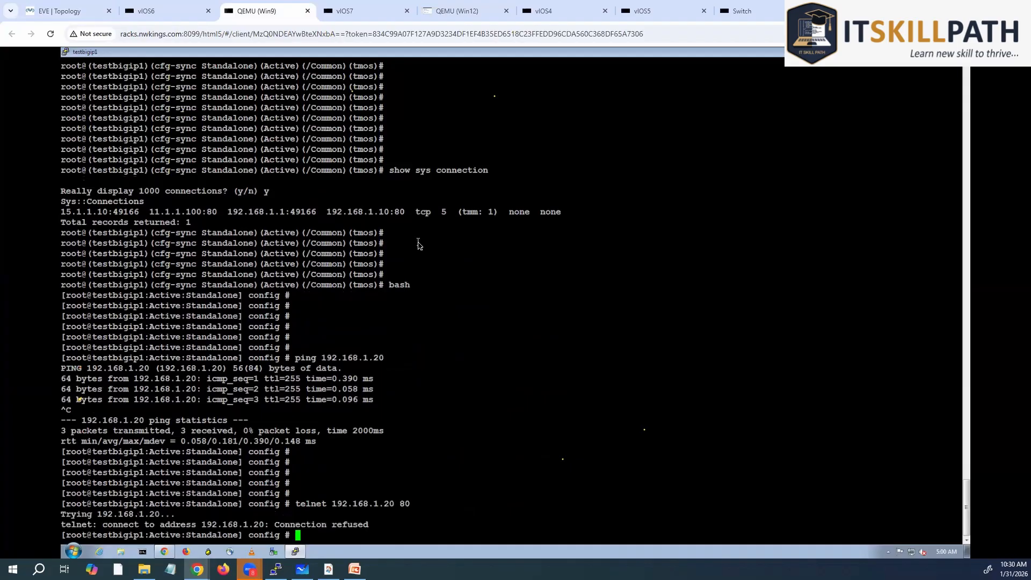
Open Server-3's console from the topology and enter ip http server again in global configuration.
left_click(55, 7)
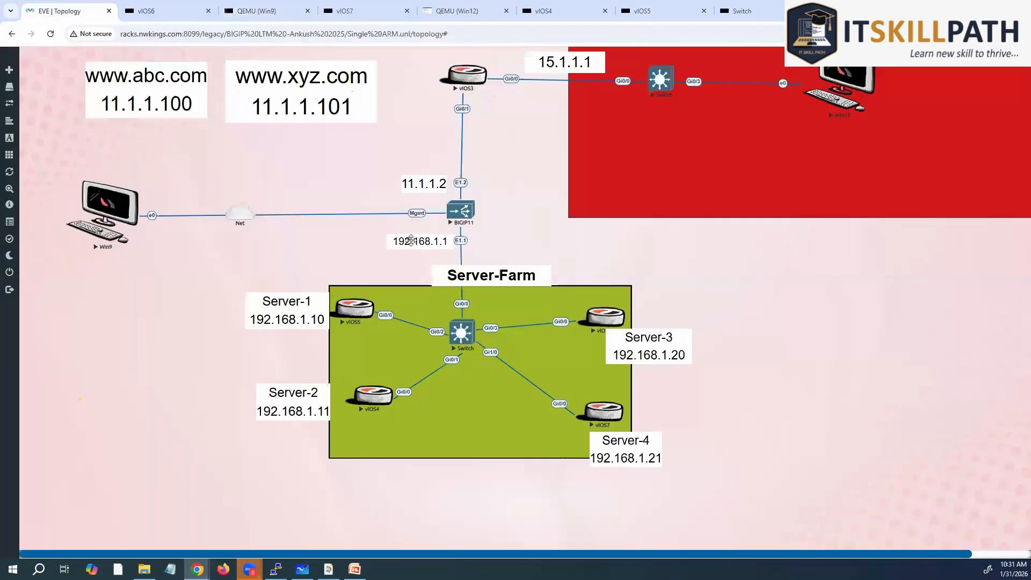
left_click(607, 322)
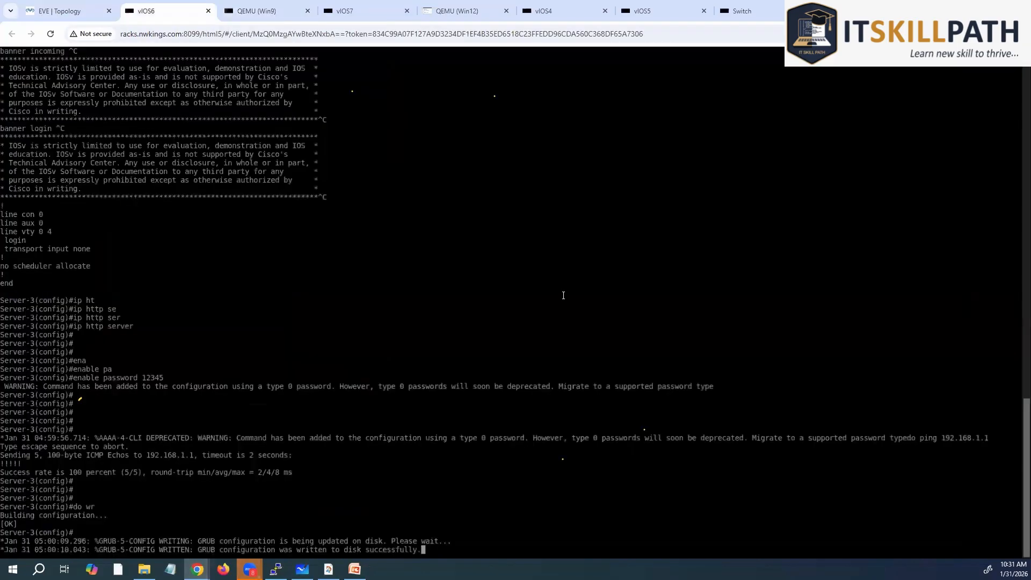
key("Return")
key("Return")
key("Return")
key("Return")
key("Return")
key("Return")
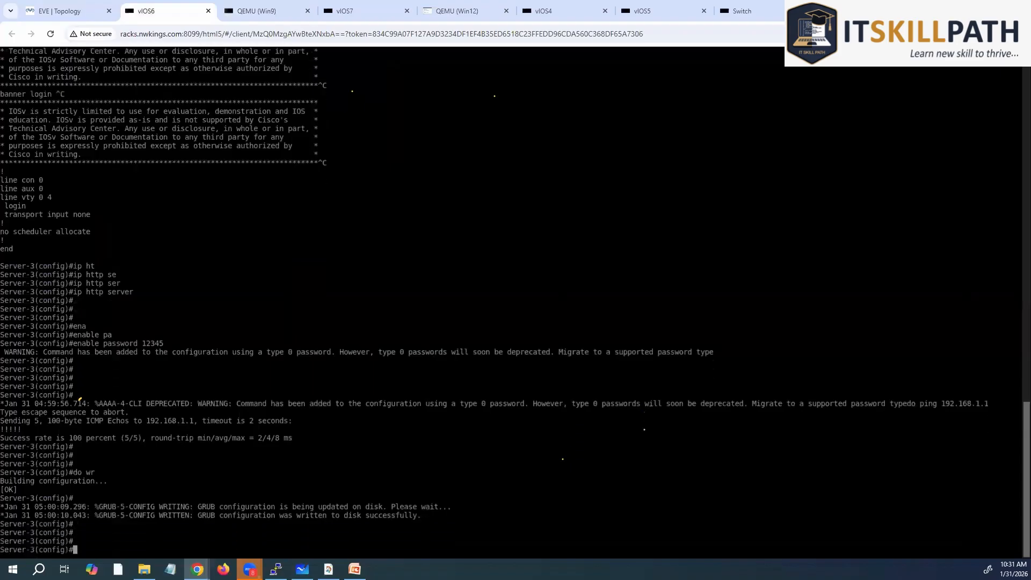
type("do ping 192.168.1.1")
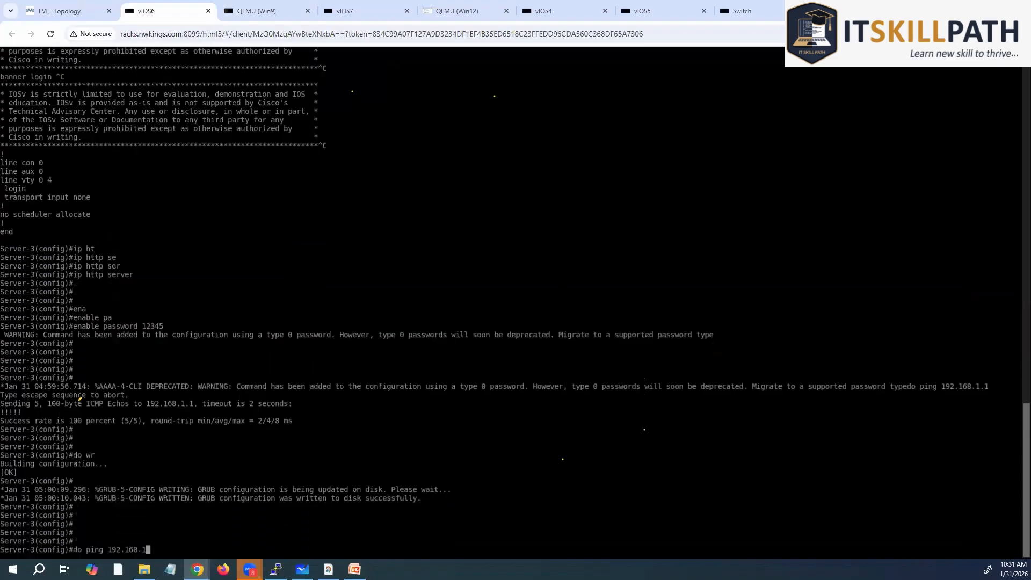
key("BackSpace")
key("BackSpace")
key("BackSpace")
key("BackSpace")
key("BackSpace")
key("BackSpace")
key("BackSpace")
key("BackSpace")
key("BackSpace")
key("BackSpace")
key("BackSpace")
key("BackSpace")
key("BackSpace")
key("BackSpace")
key("BackSpace")
key("BackSpace")
key("BackSpace")
key("BackSpace")
type("ip ht")
key("Tab")
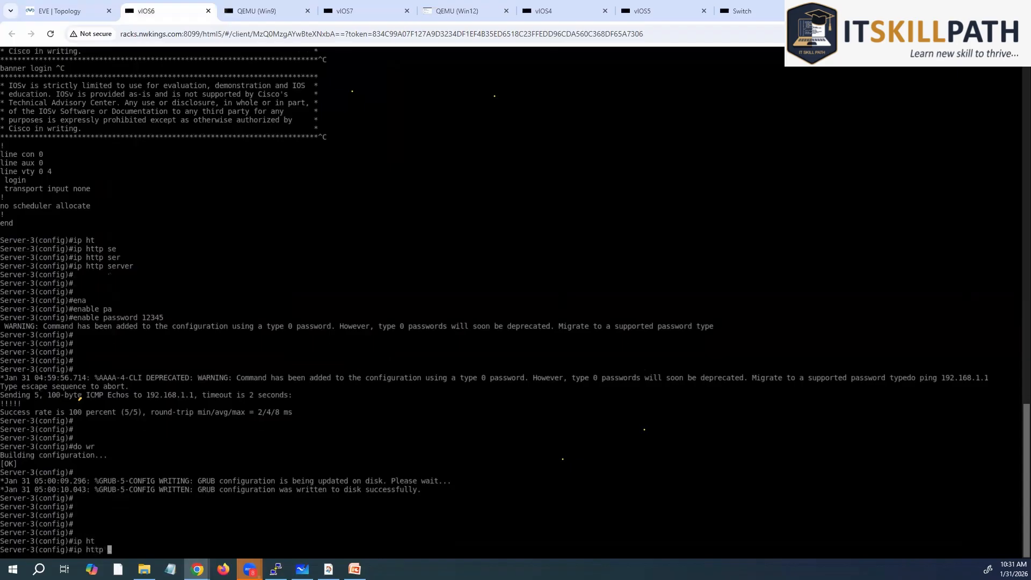
type("se")
key("Tab")
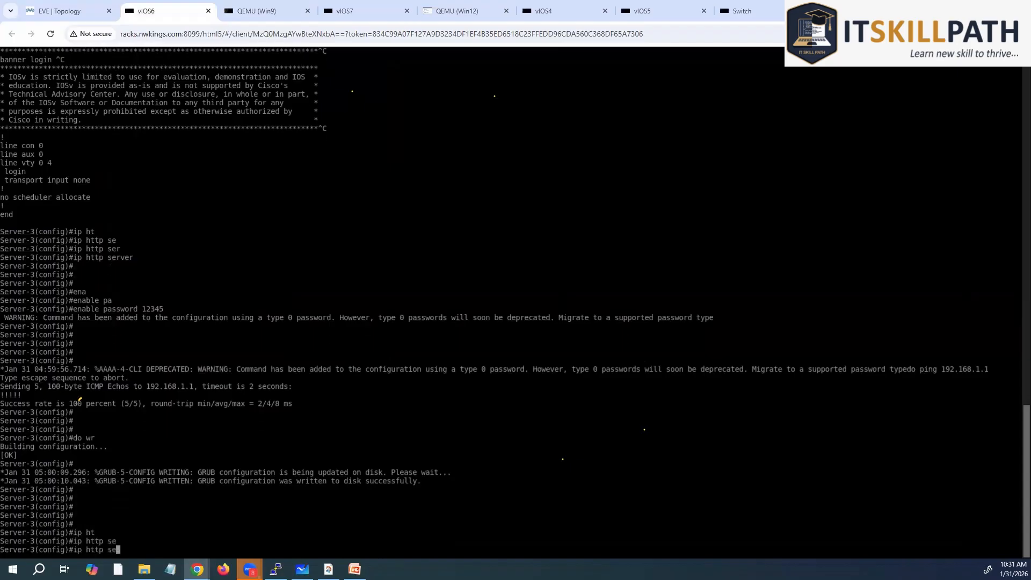
type("r")
key("Tab")
key("Return")
key("Return")
key("Return")
key("Return")
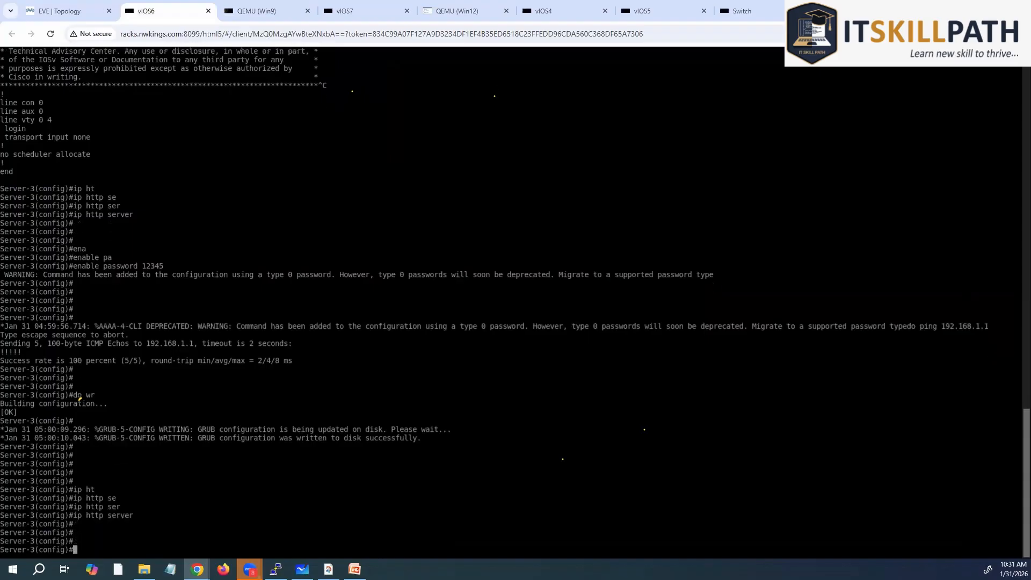
Repeat the telnet test to 192.168.1.20 port 80 from the BIG-IP bash shell.
left_click(240, 9)
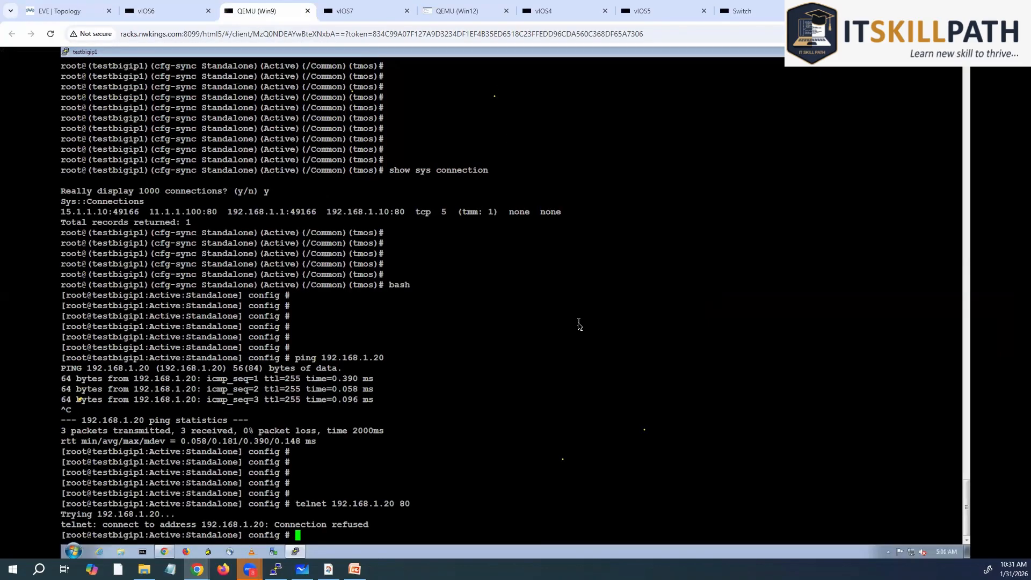
key("Up")
key("Return")
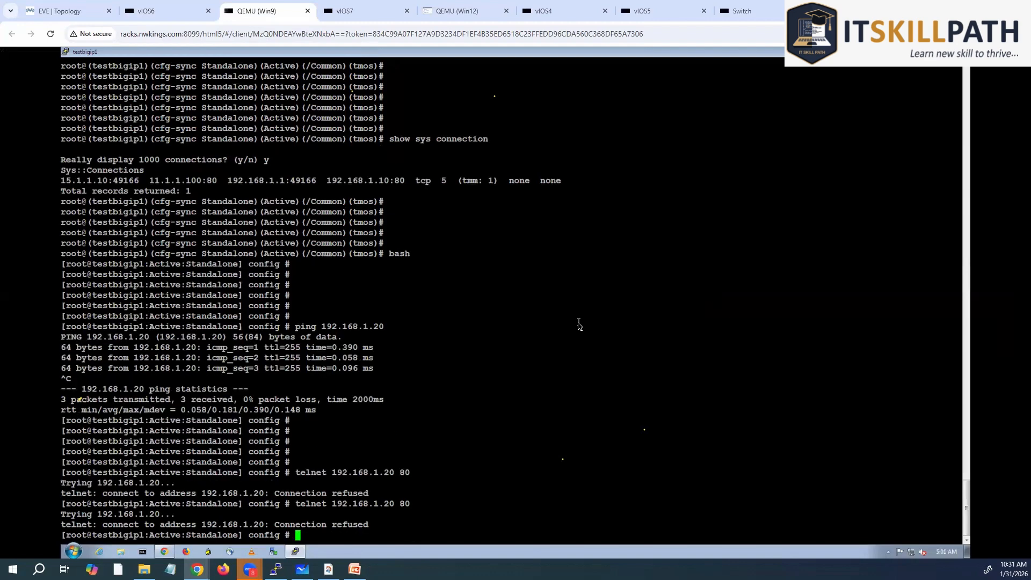
Wipe the Server-3 node vIOS6 in the topology and start it again.
left_click(81, 8)
right_click(600, 324)
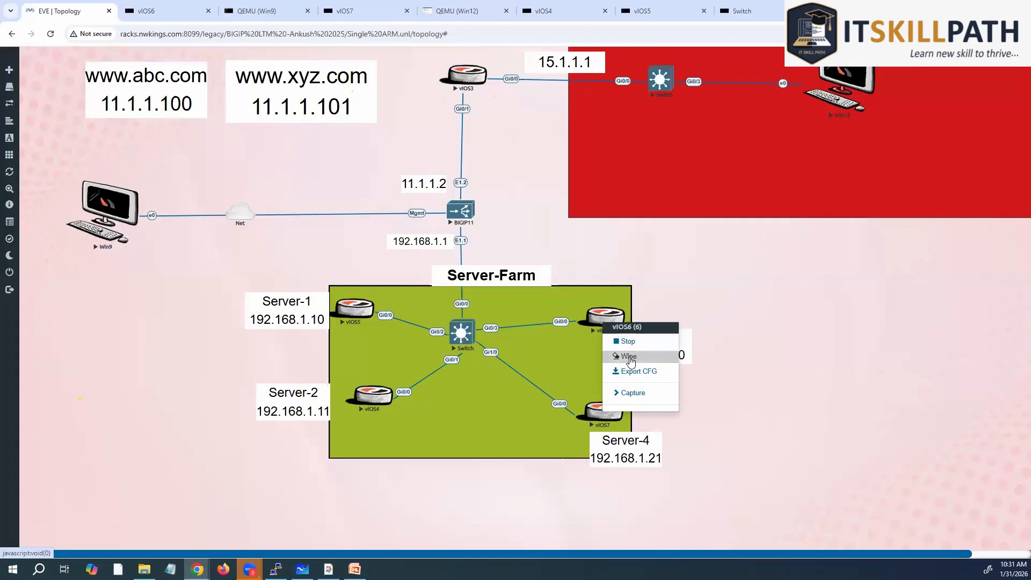
left_click(629, 357)
left_click(481, 129)
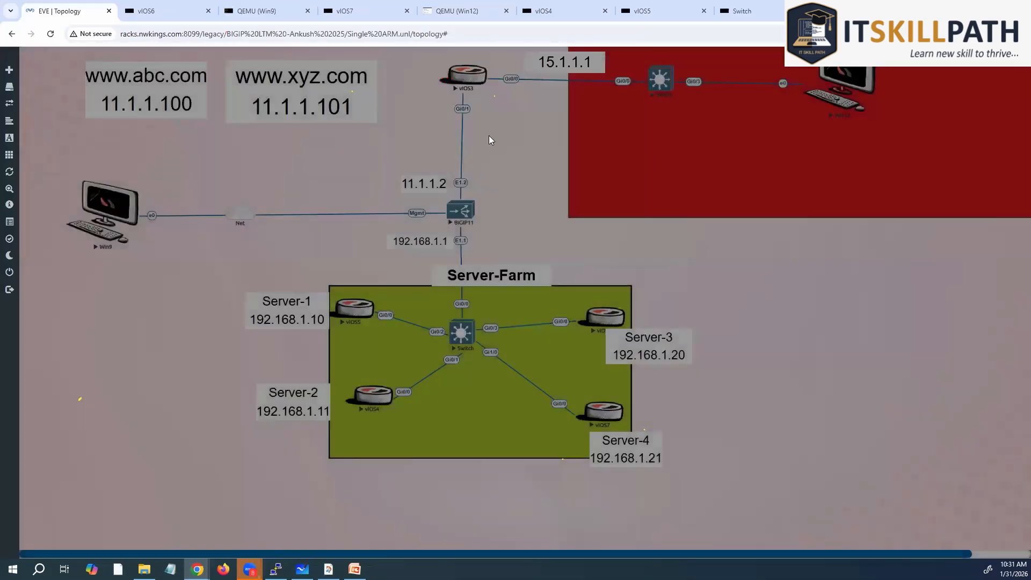
right_click(609, 318)
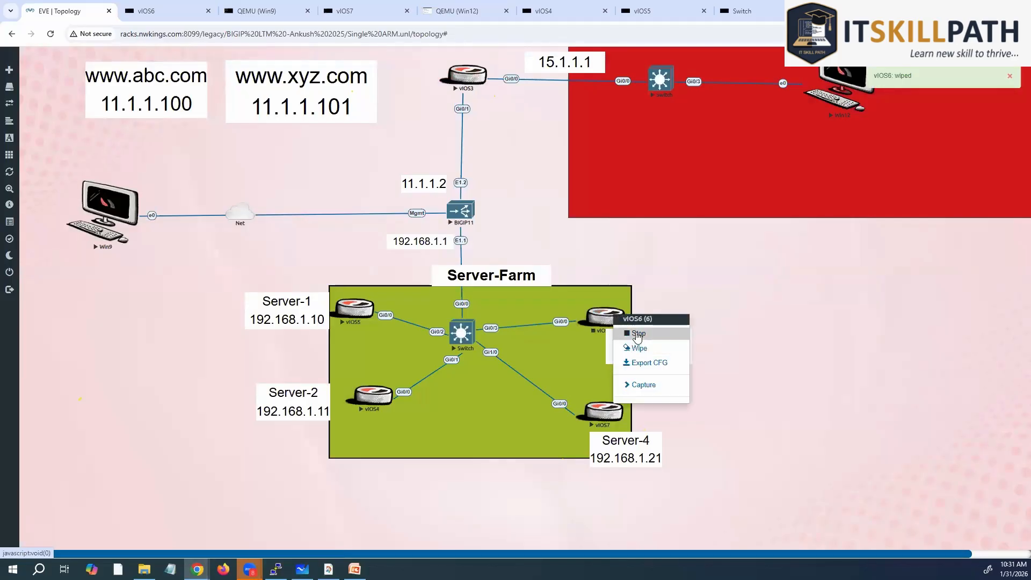
right_click(603, 323)
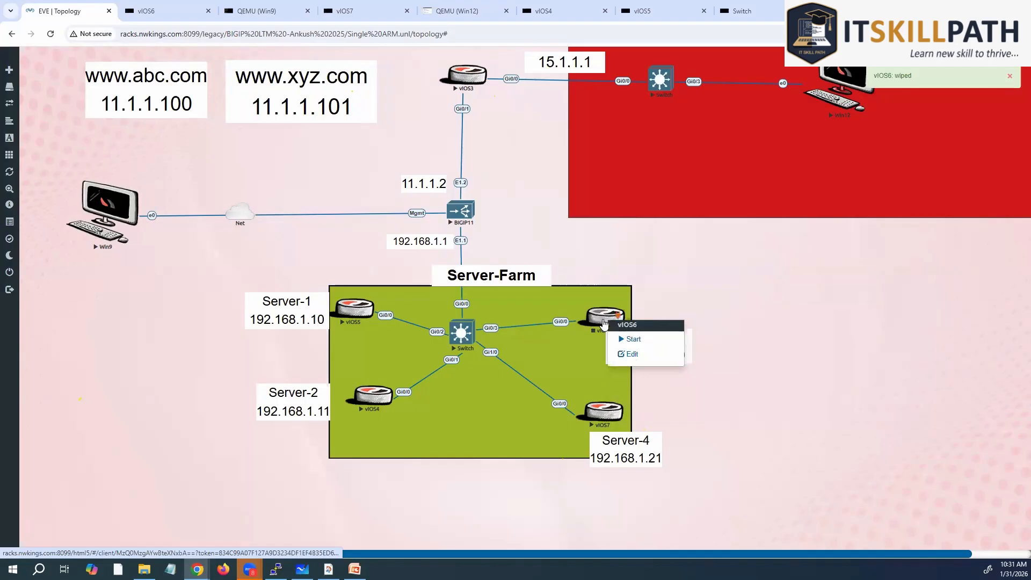
left_click(631, 340)
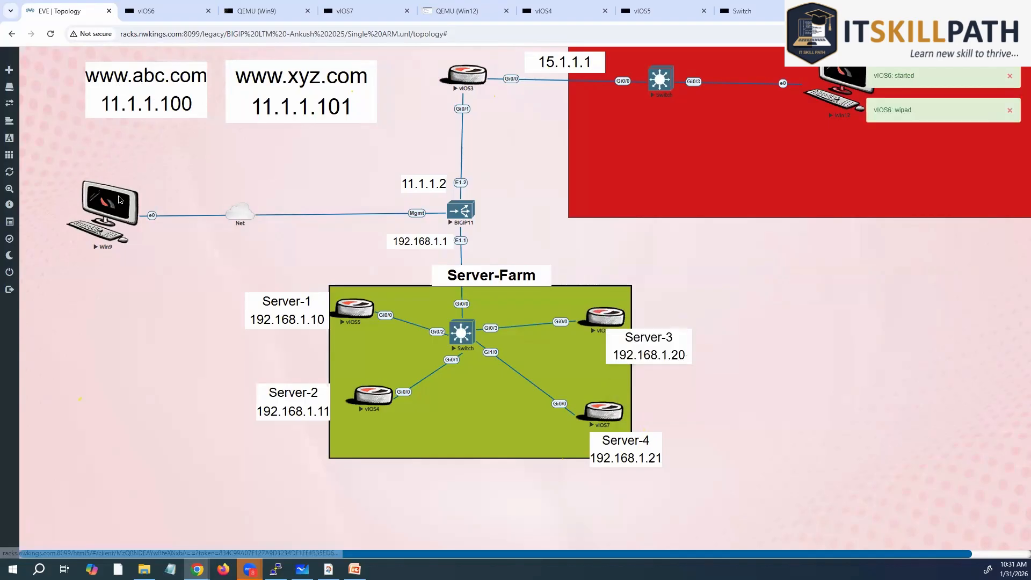
Review the xyz-pool's members and the virtual server list in the BIG-IP web interface.
left_click(162, 349)
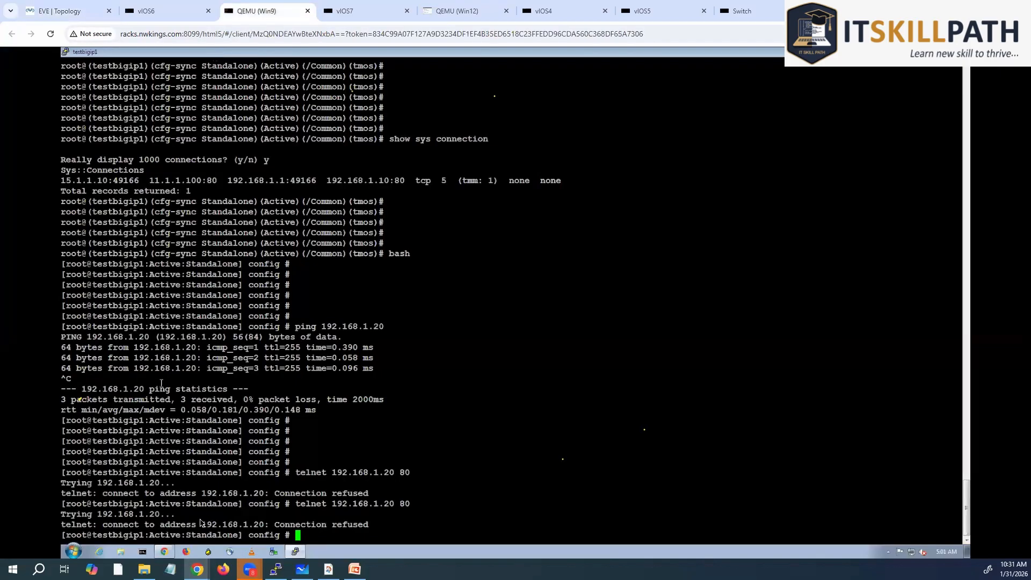
left_click(164, 552)
left_click(313, 196)
mouse_move(142, 321)
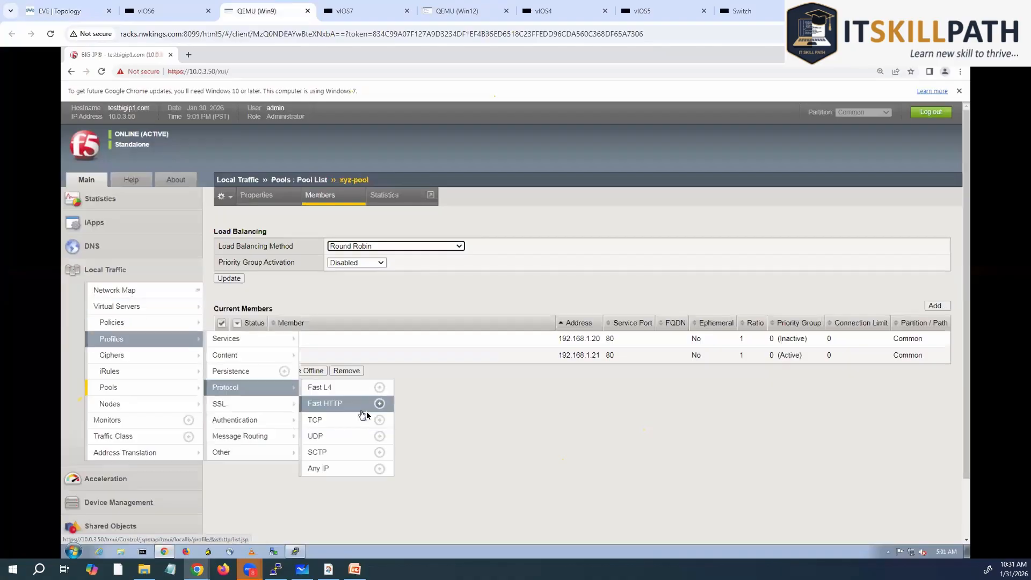
left_click(366, 407)
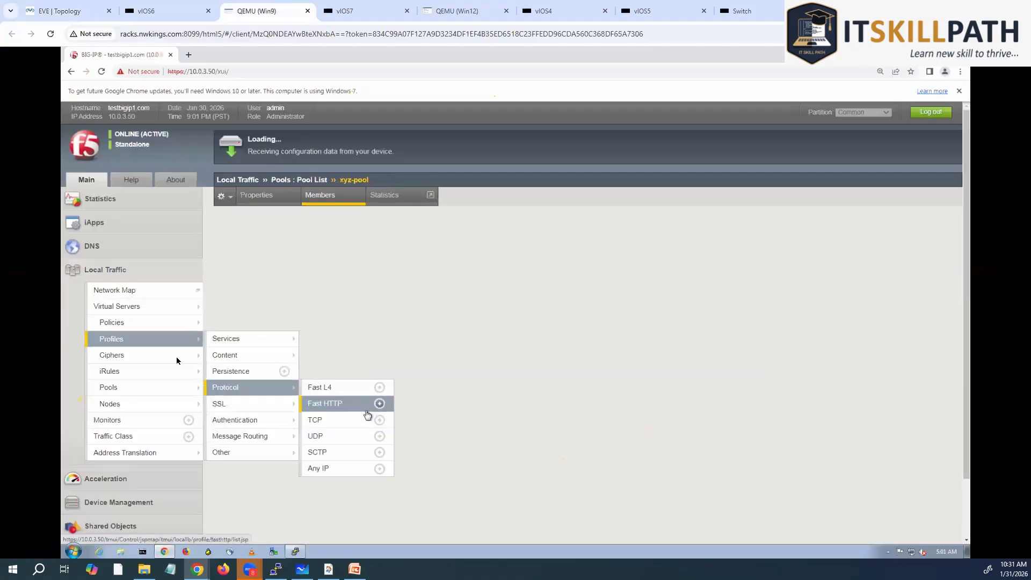
left_click(138, 390)
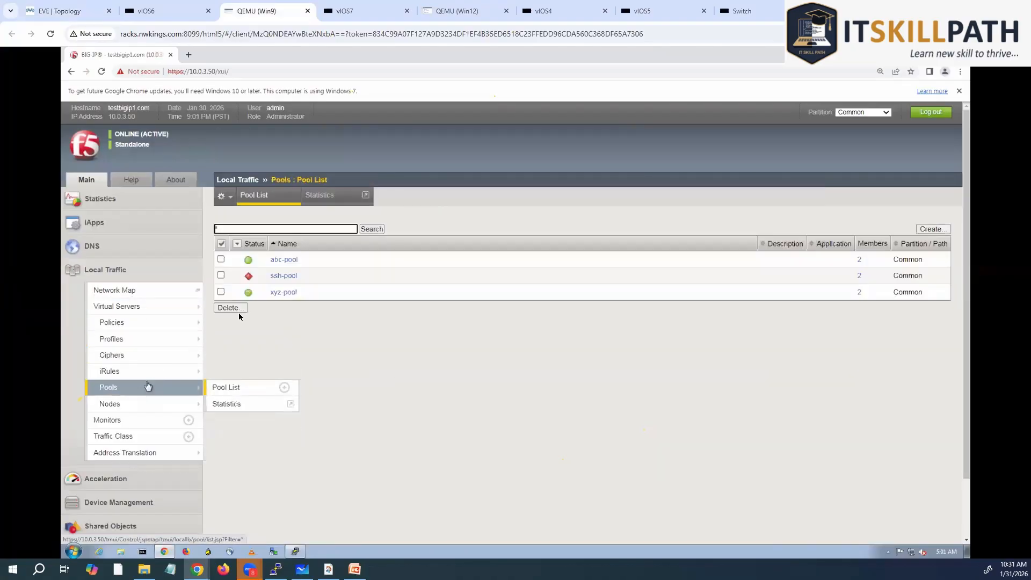
left_click(285, 294)
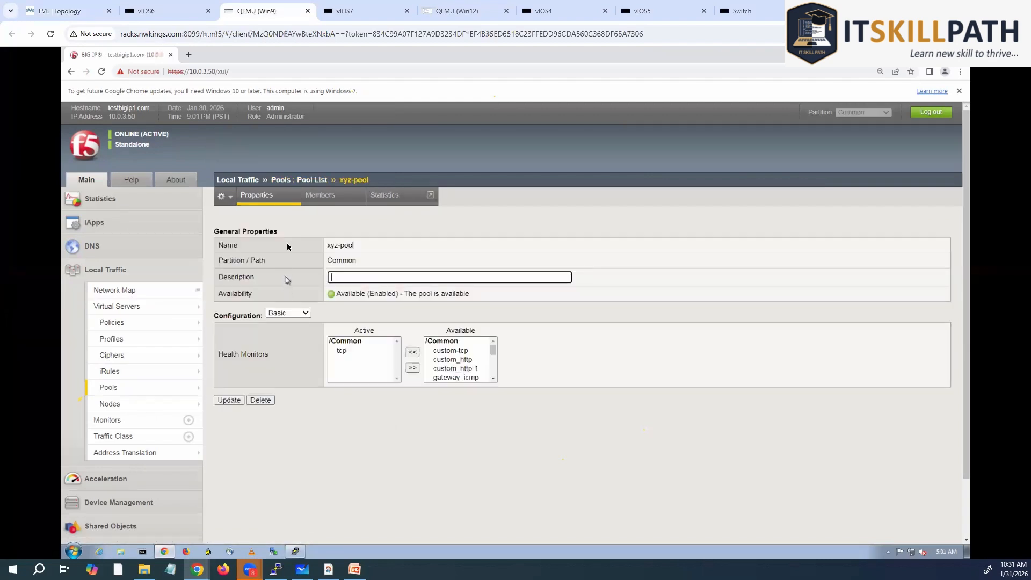
left_click(321, 198)
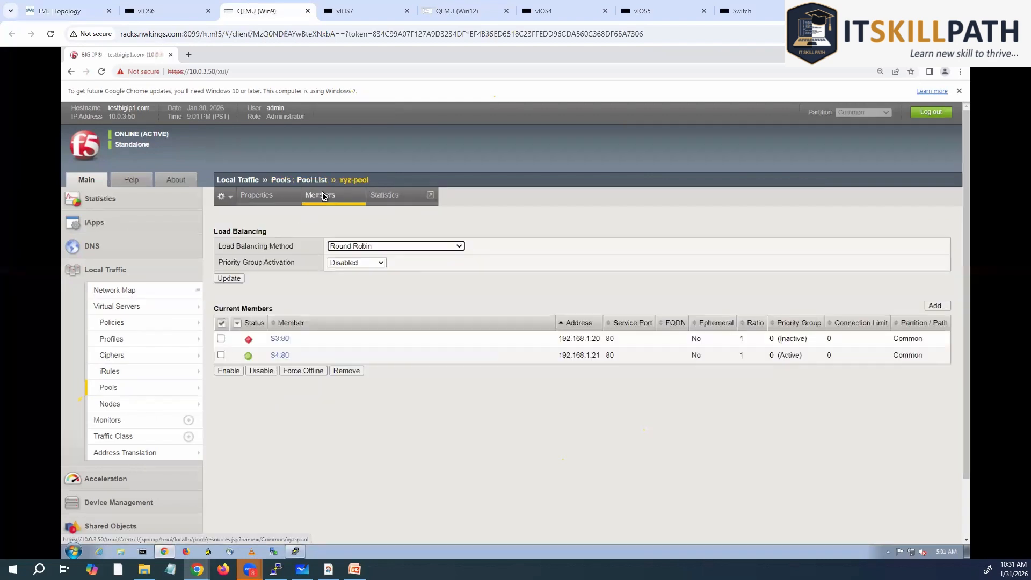
left_click_drag(559, 338, 611, 359)
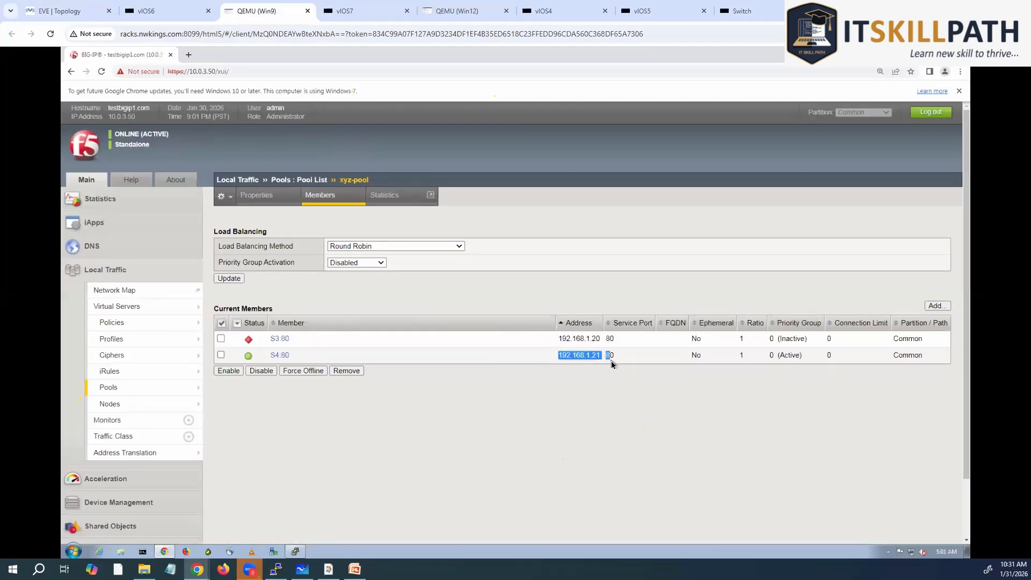
mouse_move(137, 324)
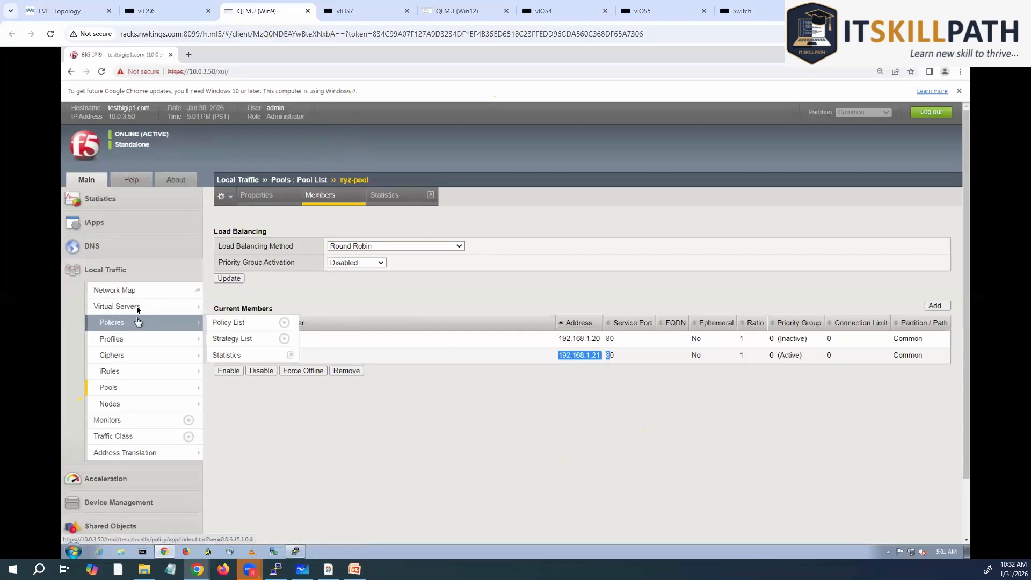
left_click(137, 306)
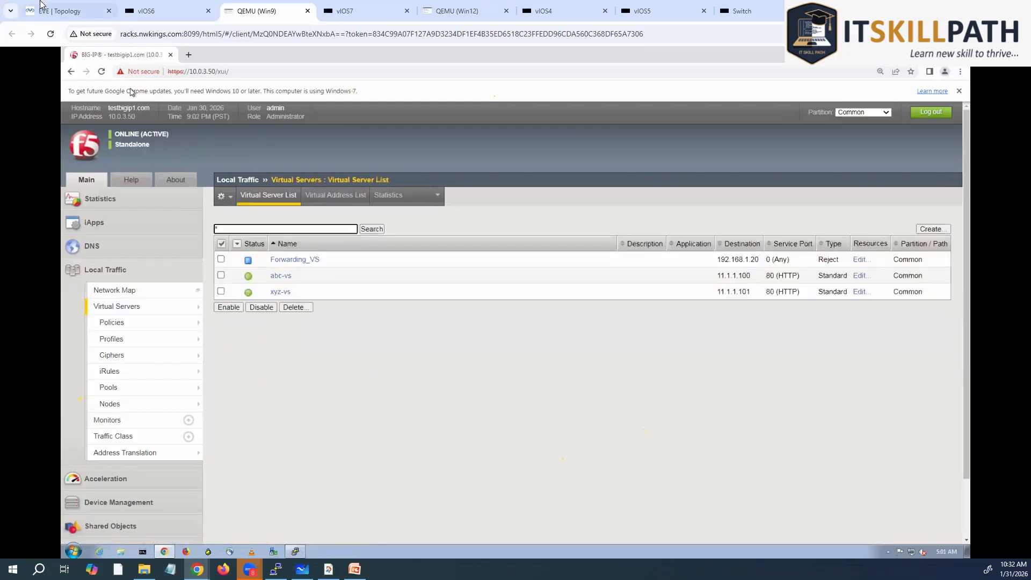
On the Win12 client, browse to 11.1.1.101 in a new tab, sign in with the server password, and highlight the served server name.
left_click(59, 10)
left_click(851, 85)
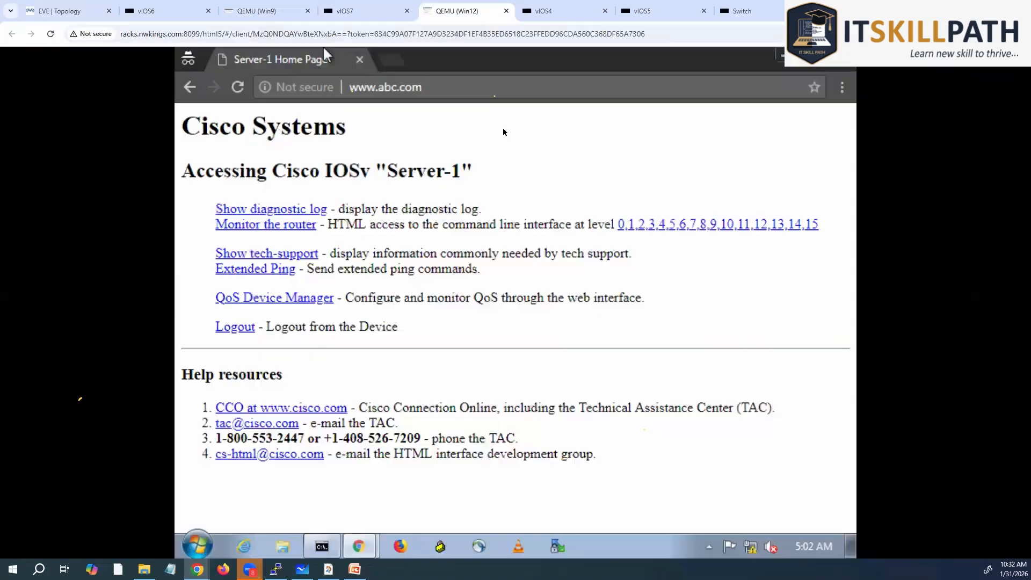
left_click(393, 64)
type("11.1.1.")
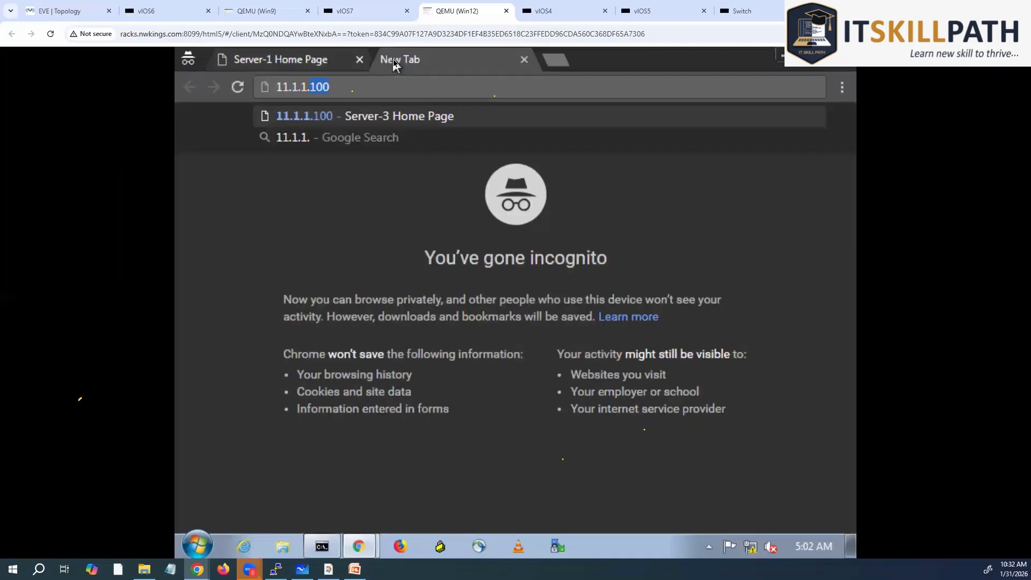
type("101")
key("Return")
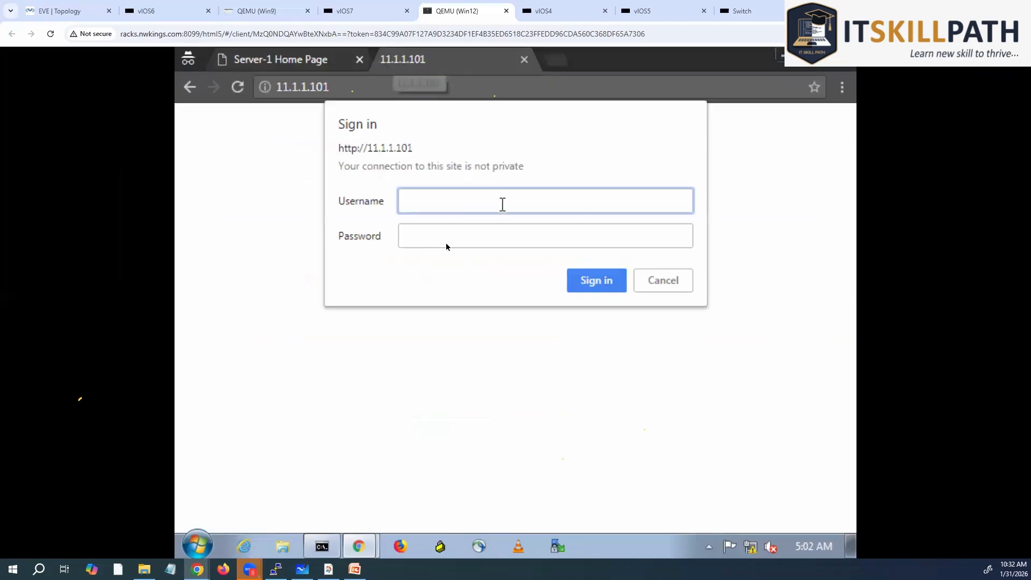
left_click(446, 242)
type("cisco")
left_click(591, 293)
left_click(237, 87)
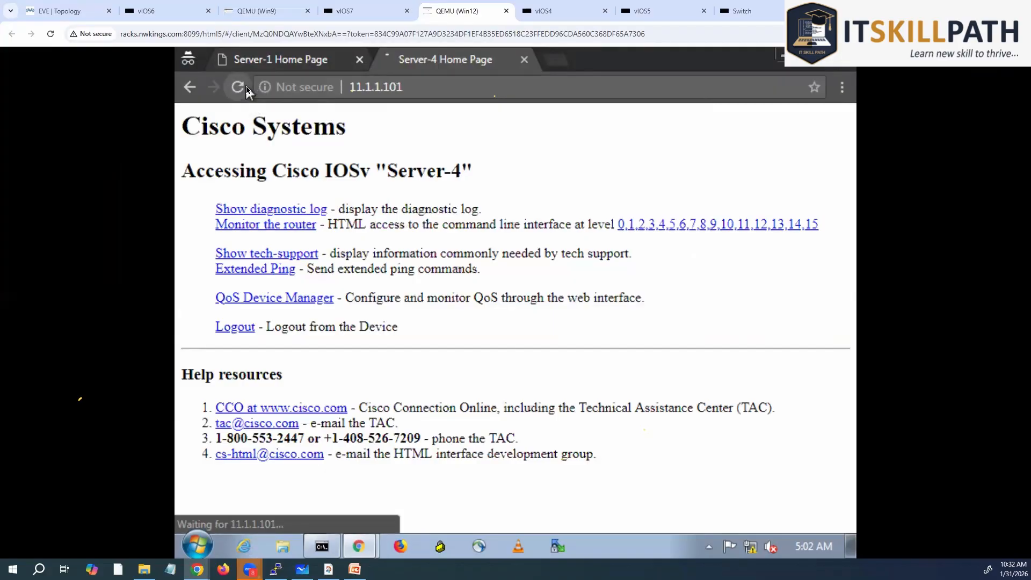
left_click_drag(385, 171, 464, 175)
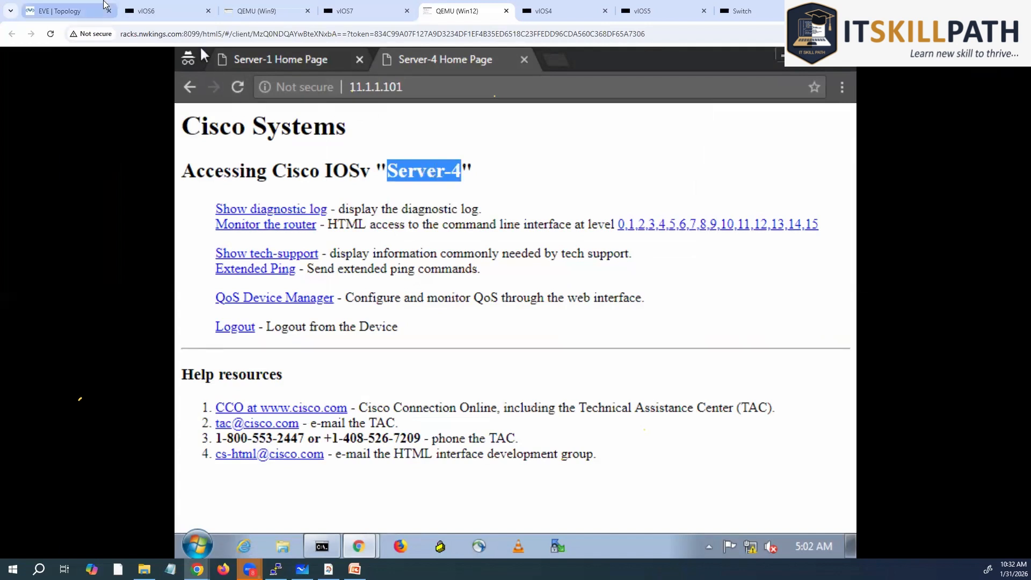
mouse_move(105, 5)
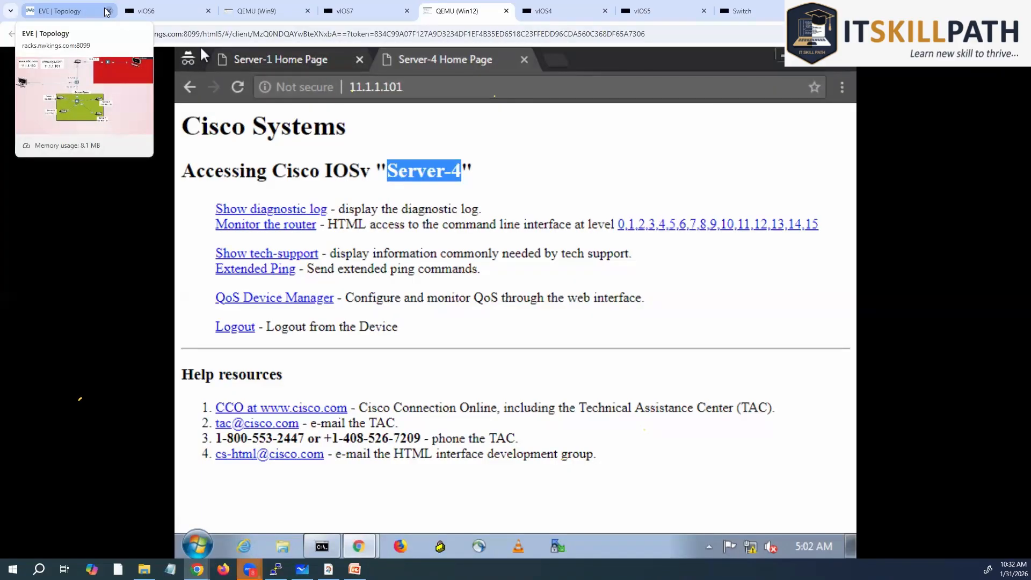
Open the Server-3 (vIOS6) console from the topology and reconnect its disconnected session.
left_click(61, 4)
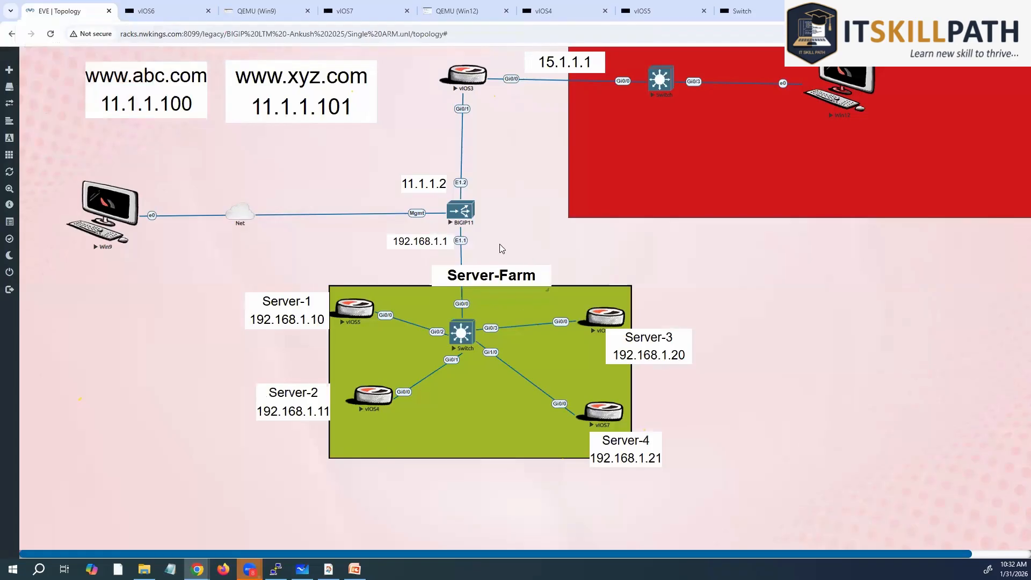
left_click(595, 316)
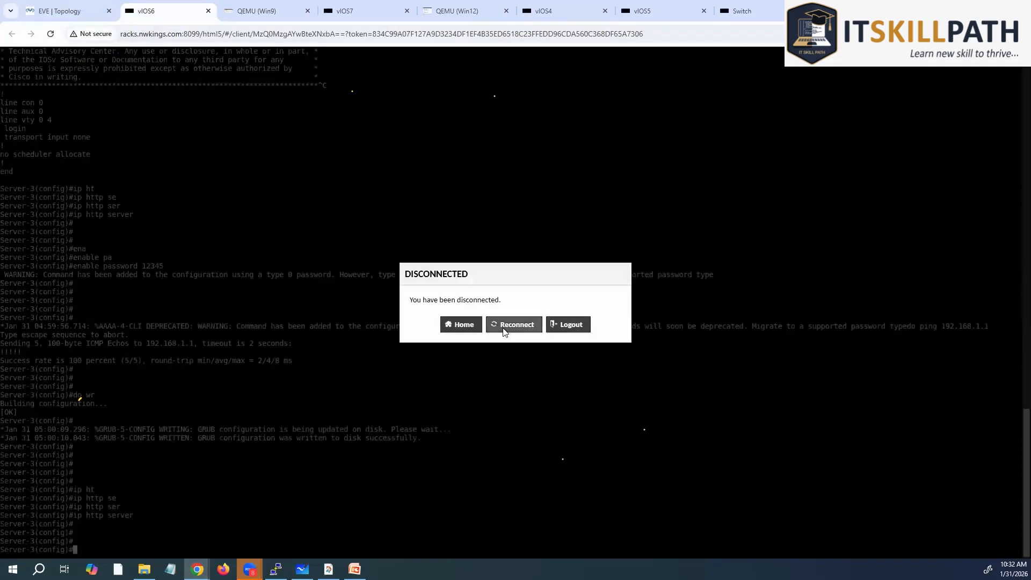
left_click(504, 321)
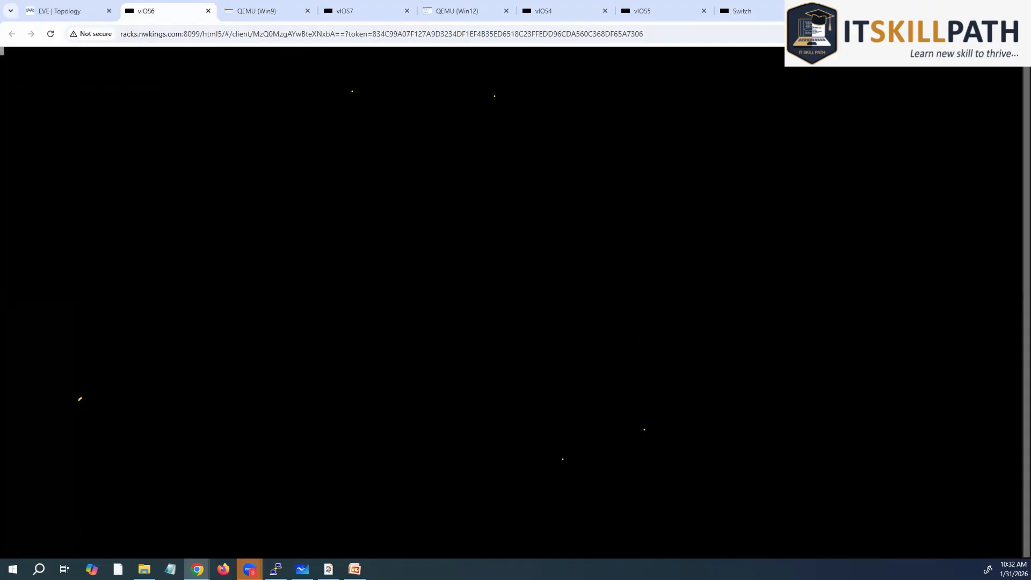
left_click(64, 14)
left_click(172, 19)
left_click(50, 34)
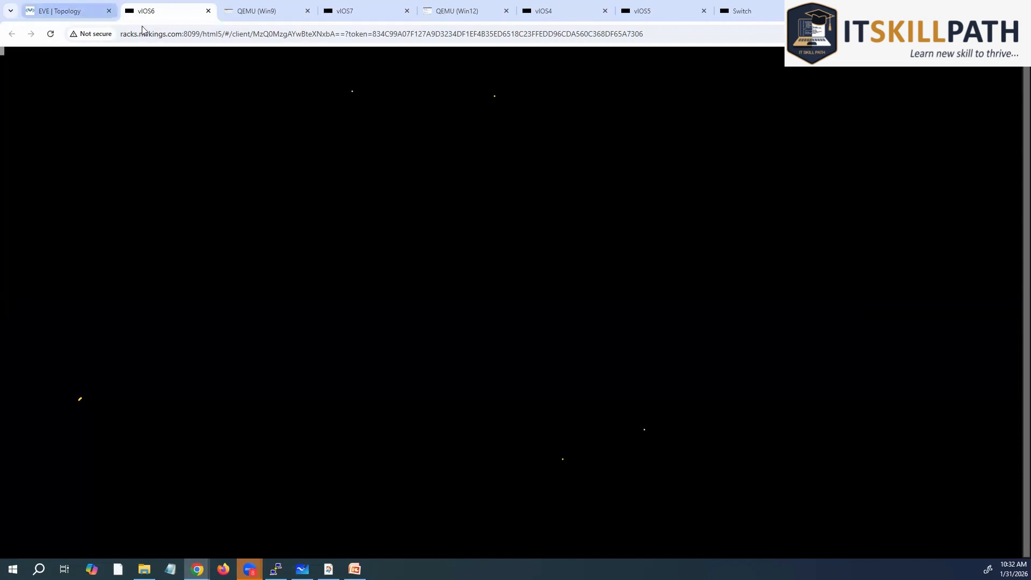
left_click(59, 9)
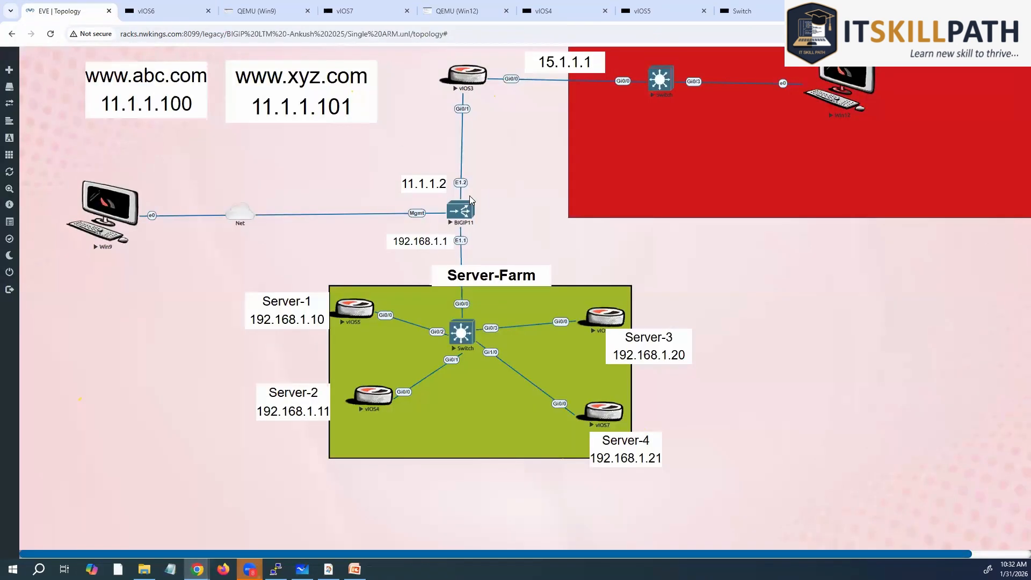
left_click(156, 10)
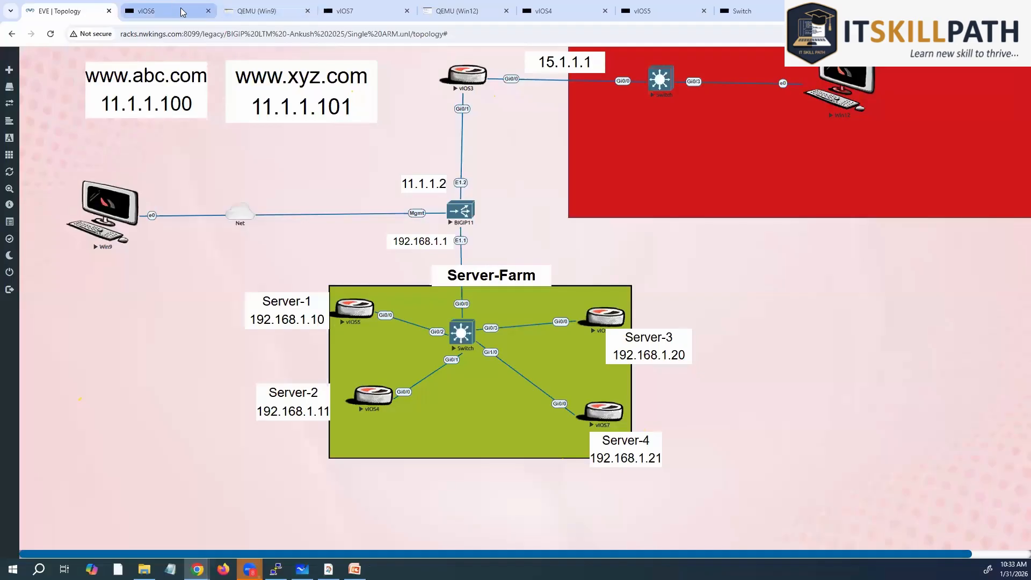
key("Return")
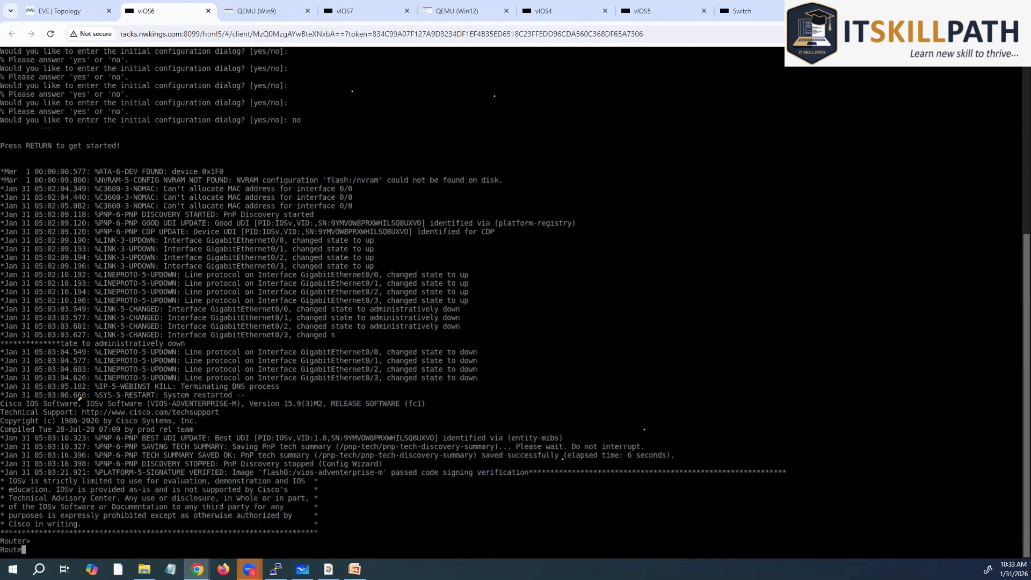
Enter privileged global configuration mode on the router and set its hostname to Sever-3.
key("Return")
key("Return")
key("Return")
key("Return")
key("Return")
key("Return")
key("Return")
key("Return")
key("Return")
key("Return")
key("Return")
key("Return")
key("Return")
key("Return")
key("Return")
key("Return")
key("Return")
key("Return")
key("Return")
key("Return")
type("en")
key("Return")
key("Return")
key("Return")
key("Return")
type("conf t")
key("Return")
key("Return")
key("Return")
key("Return")
key("Return")
key("Return")
key("Return")
key("Return")
key("Return")
key("Return")
key("Return")
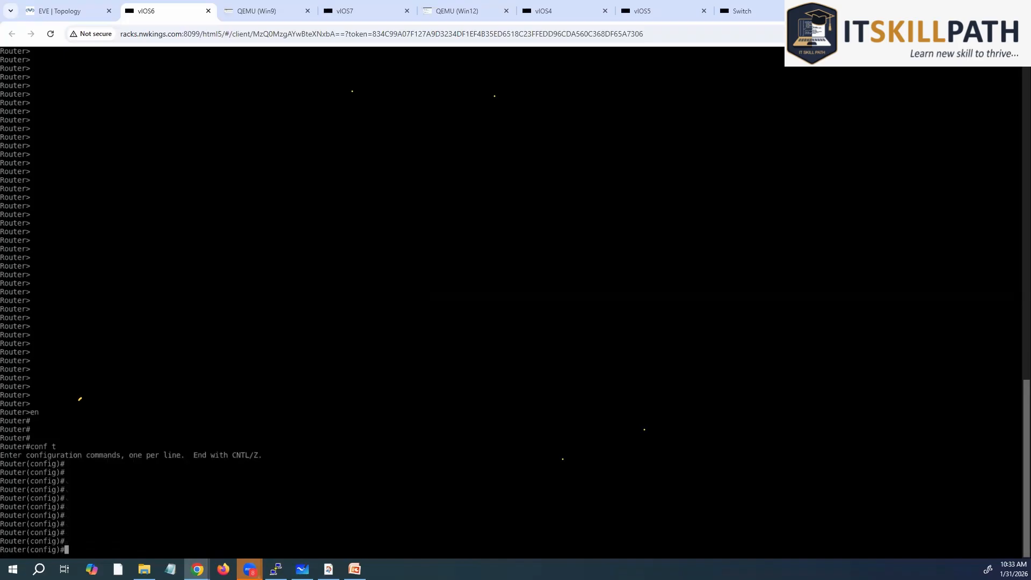
type("hos")
key("Tab")
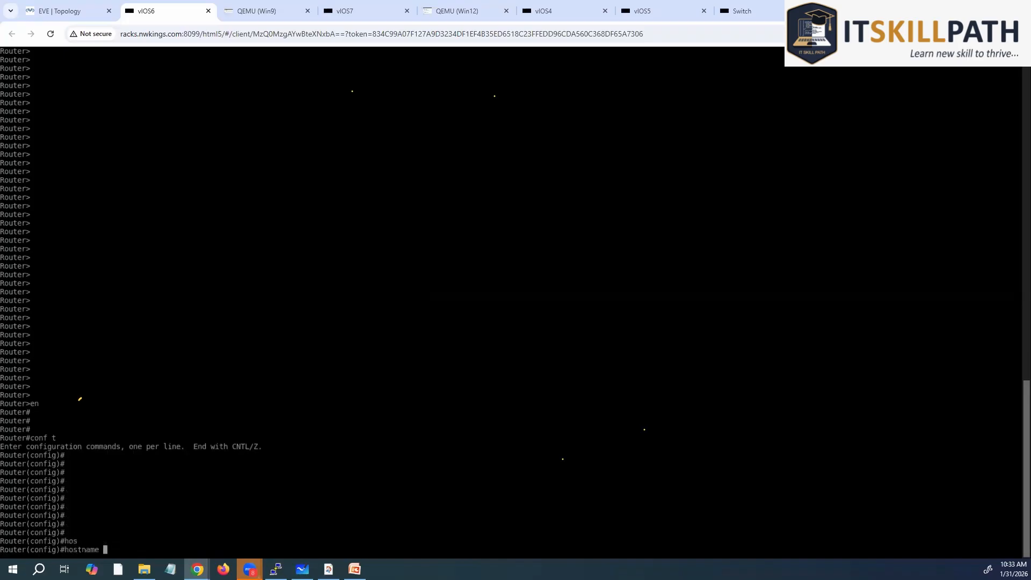
type("Sever-3")
key("Return")
key("Return")
key("Return")
key("Return")
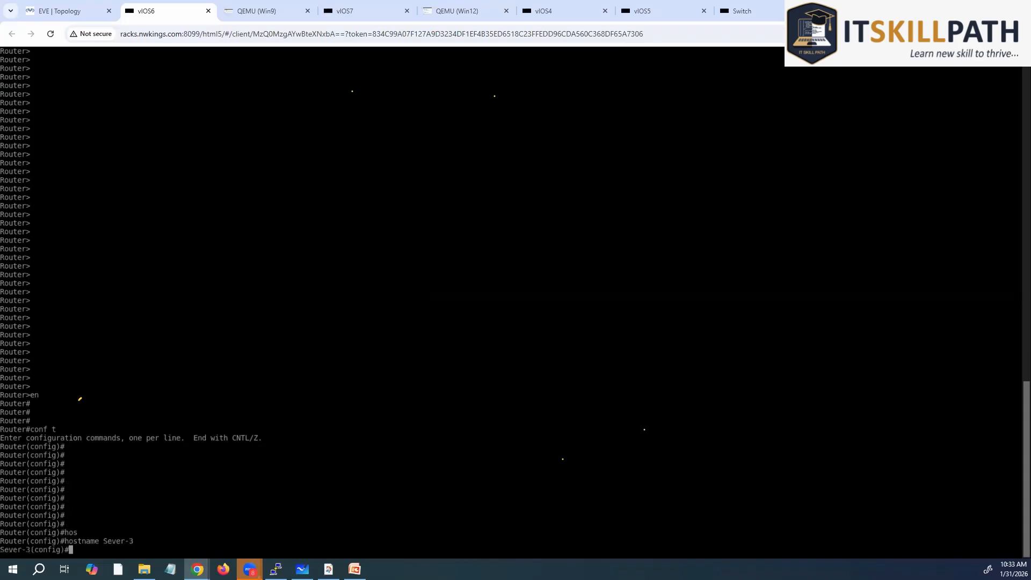
Enter interface g0/0 configuration and begin assigning it the IP address 192.168.1.20.
type("int g0/0")
key("Return")
key("Return")
key("Return")
key("Return")
key("Return")
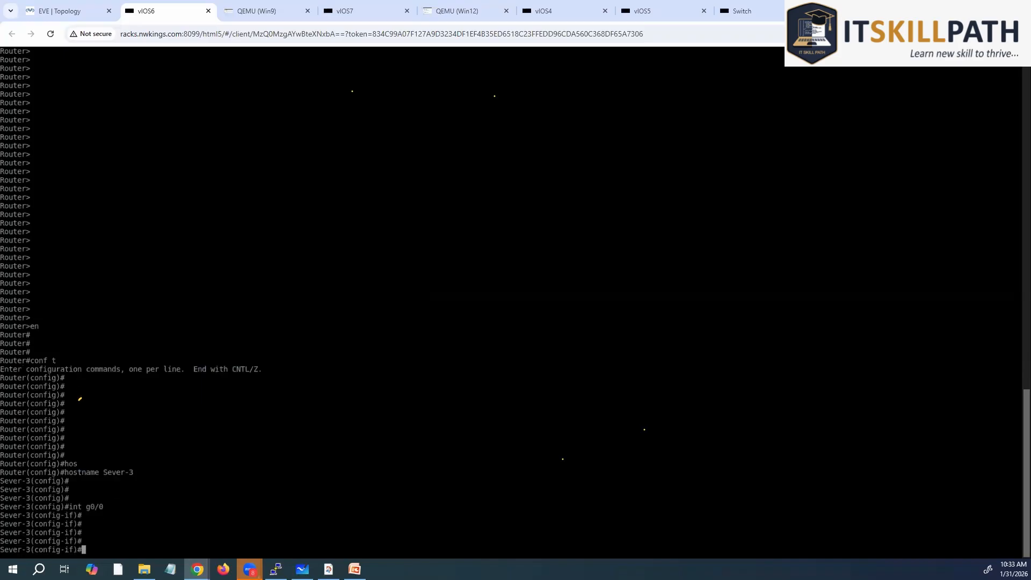
type("ip add 192.168.1.20")
Check the xyz-pool's members in the BIG-IP web interface on Win9.
left_click(61, 8)
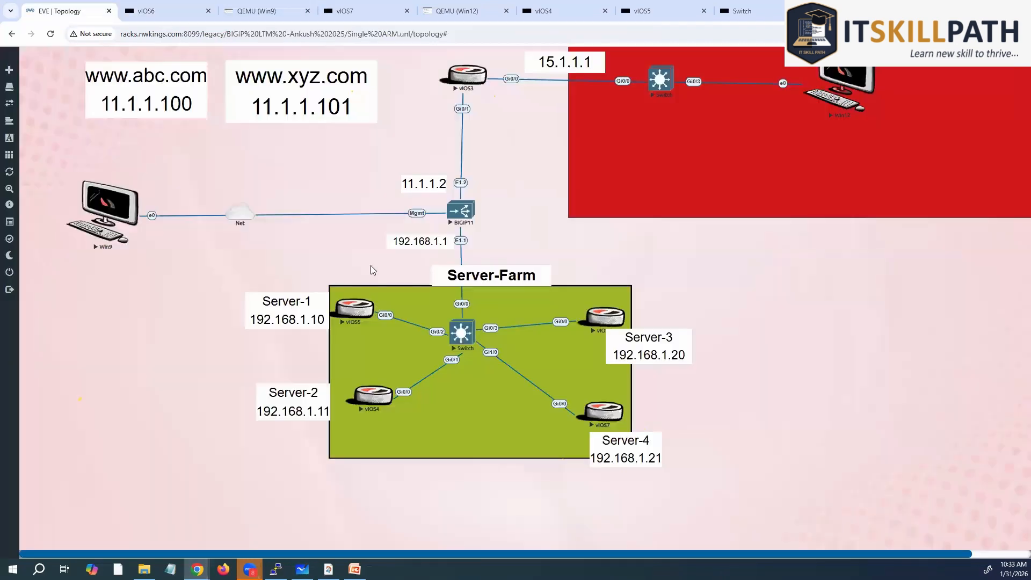
left_click(114, 212)
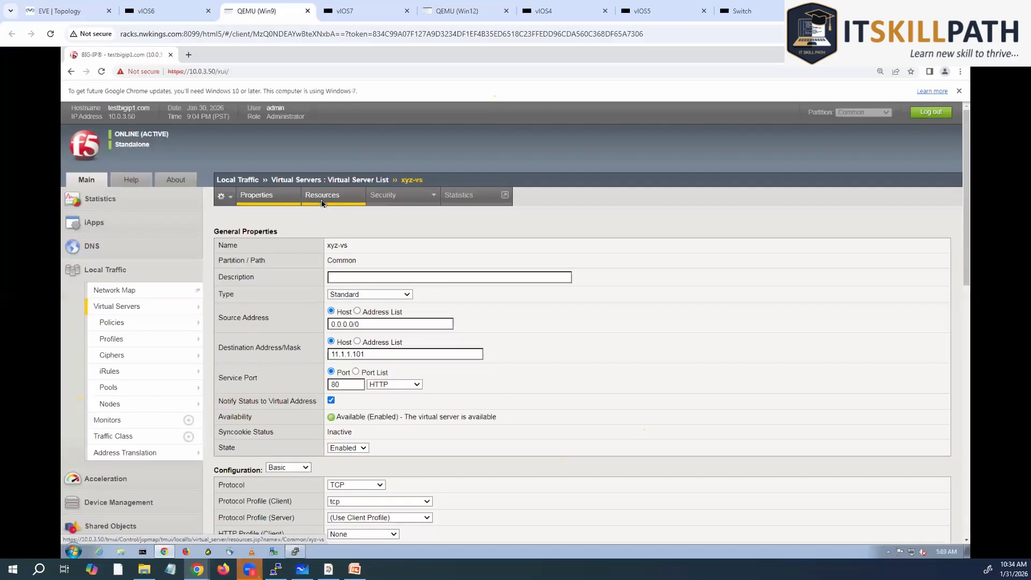
left_click(325, 201)
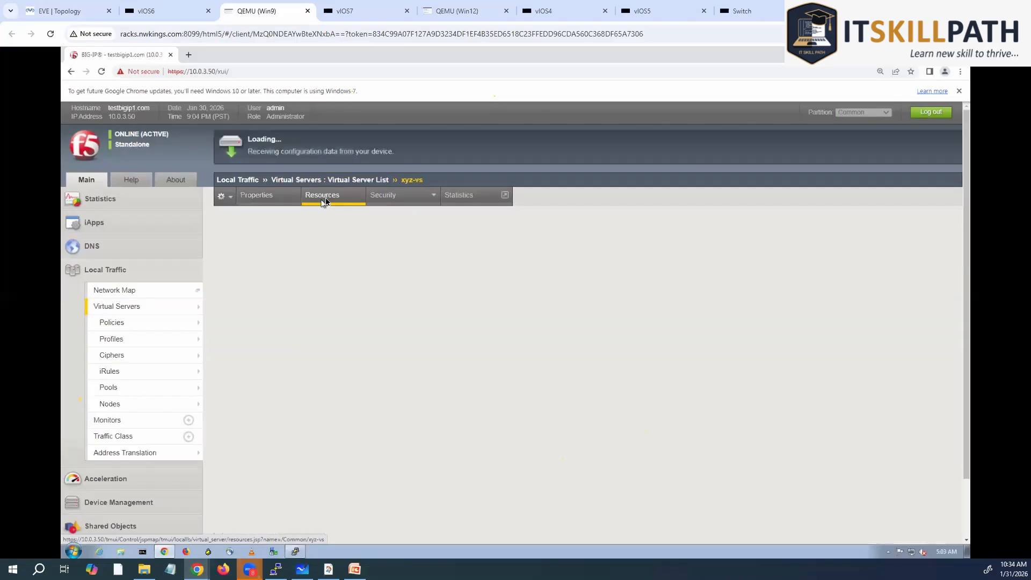
left_click(124, 387)
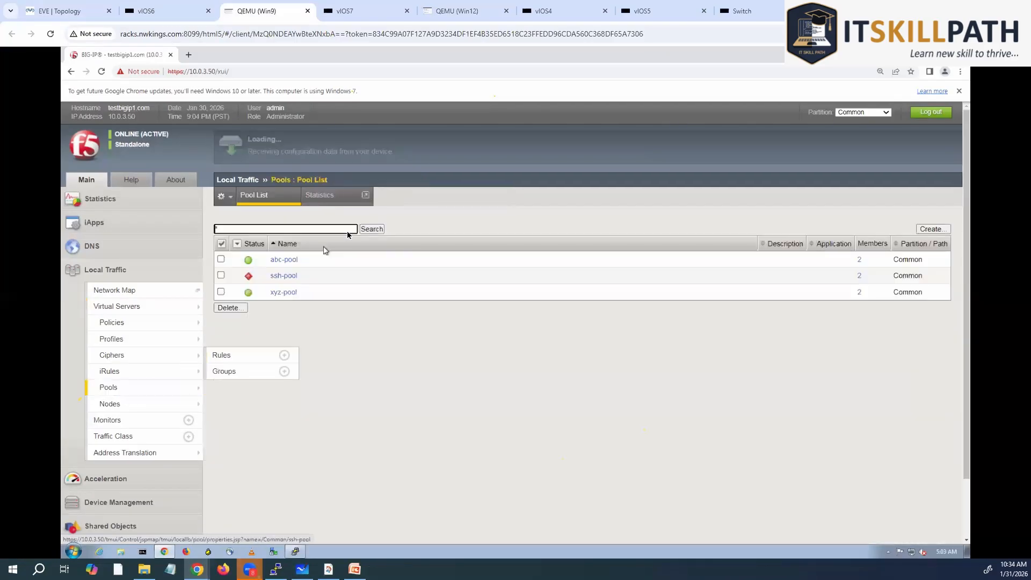
left_click(284, 293)
left_click(313, 196)
left_click(68, 6)
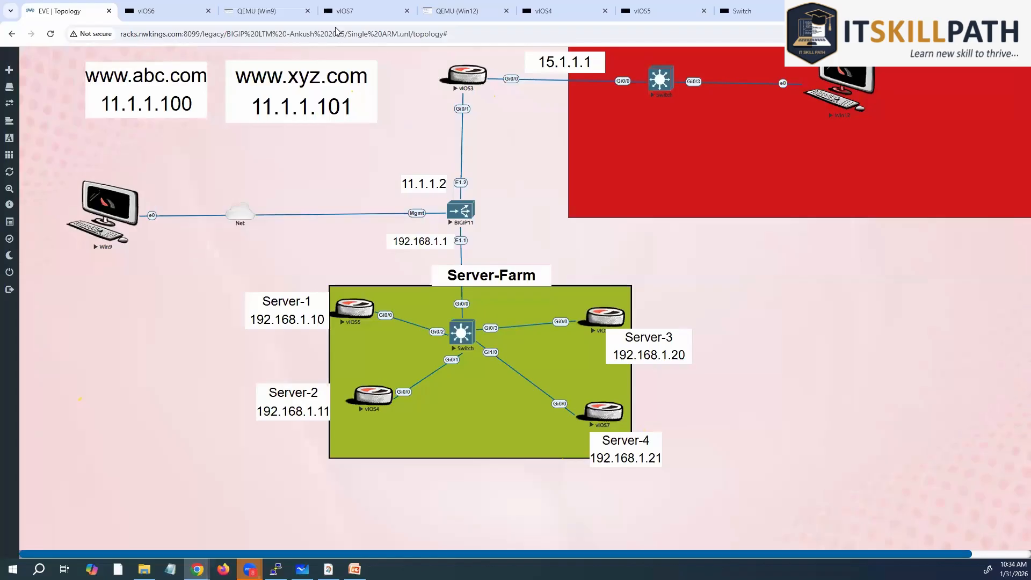
left_click(169, 8)
Complete the g0/0 address with mask 255.255.255.0 and enable the interface with no shutdown.
type("255.255.255.0")
key("Return")
key("Return")
key("Return")
key("Return")
type("no sh")
key("Return")
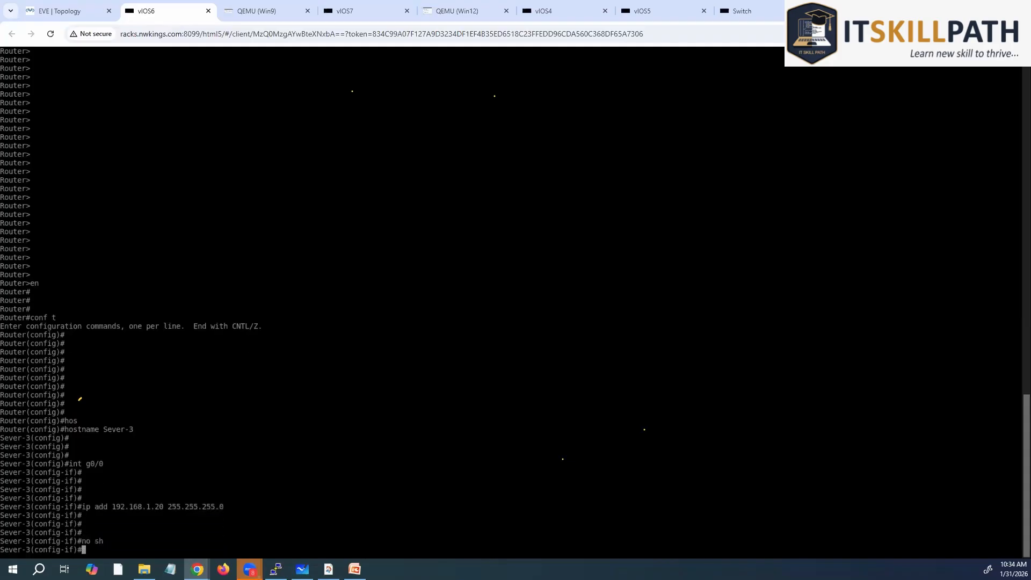
Add a default route 0.0.0.0 0.0.0.0 via 192.168.1.1 on Sever-3.
key("Return")
key("Return")
key("Return")
key("Return")
type("ip route")
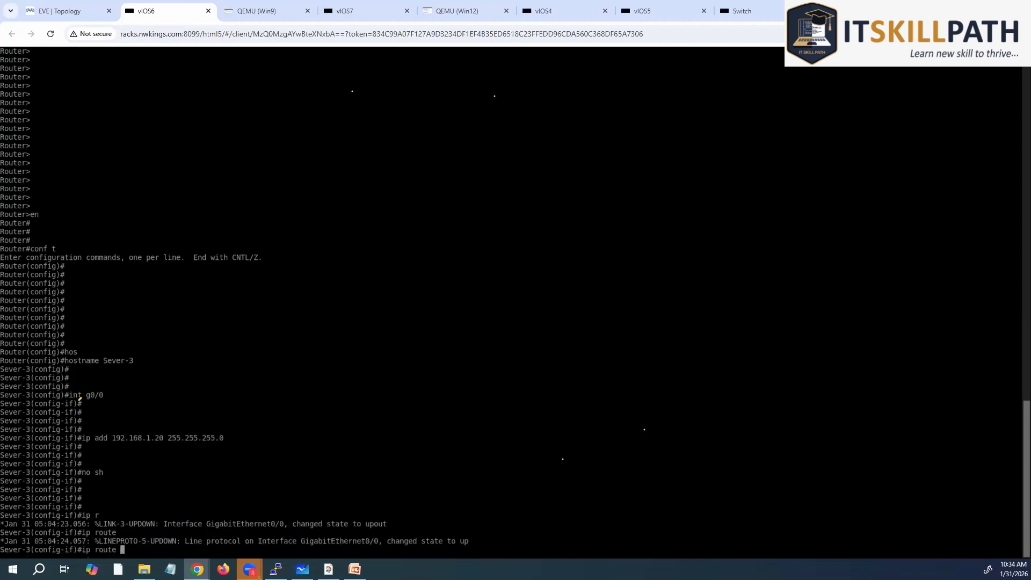
type(" 0.0.0.0 0.0.0.0")
type(".168.1.1")
key("Return")
key("Return")
key("Return")
key("Return")
key("Return")
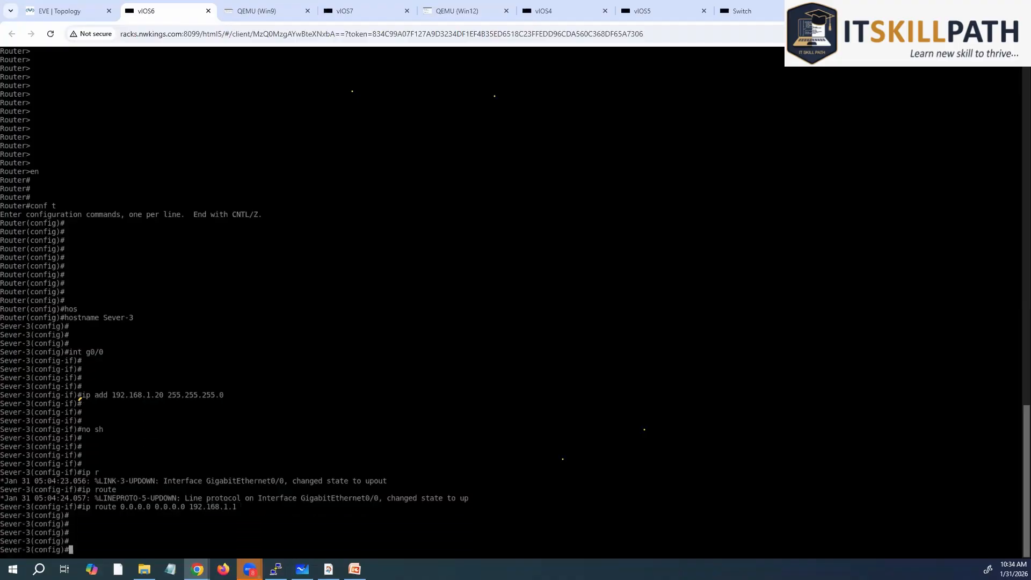
Enable the HTTP server on Sever-3 with ip http server.
type("ip ht")
key("Tab")
type("se")
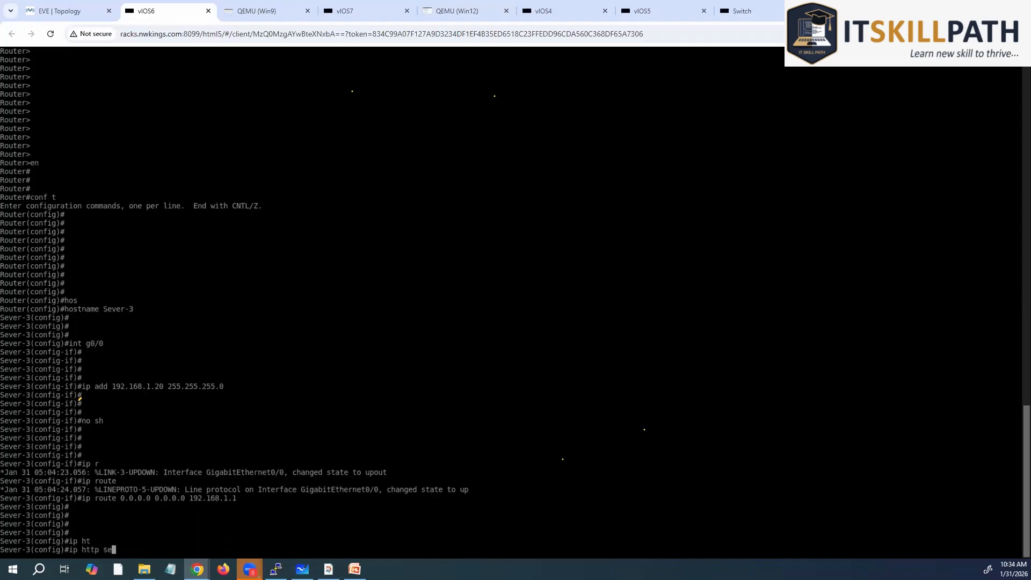
type("r")
key("Tab")
key("Return")
key("Return")
key("Return")
key("Return")
key("Return")
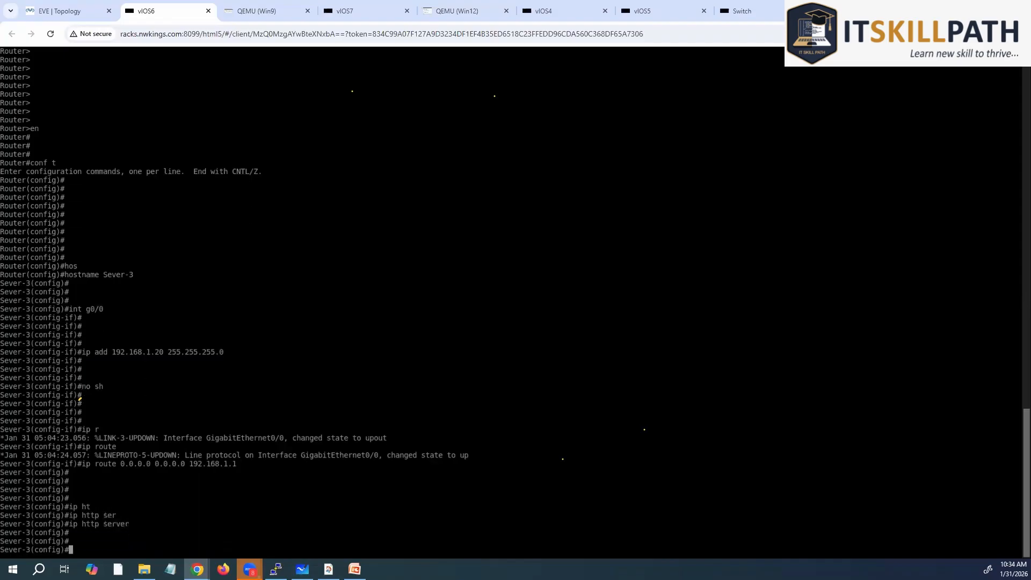
Set the router's enable password.
type("en")
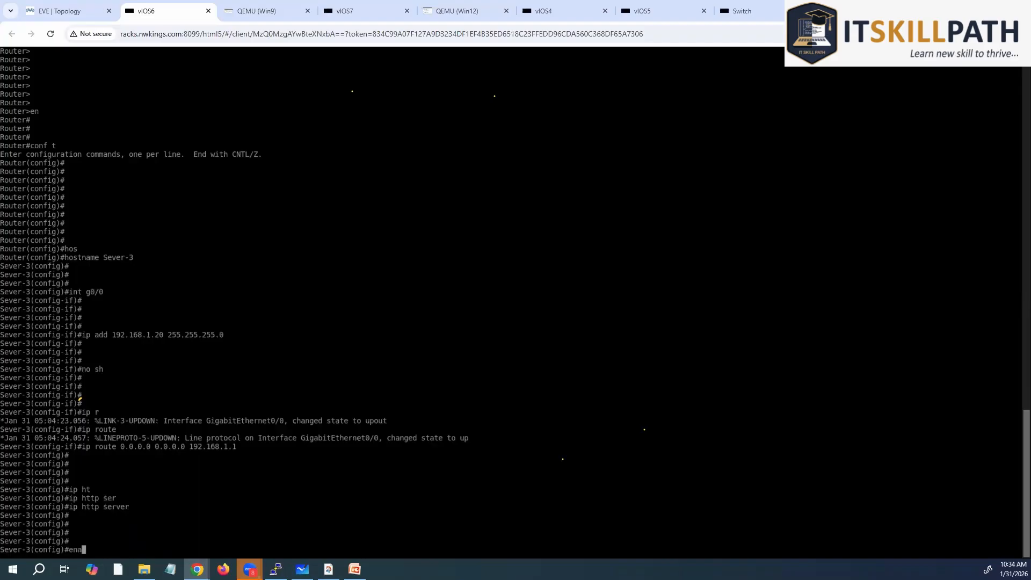
type("a")
key("Tab")
type("pa")
key("Tab")
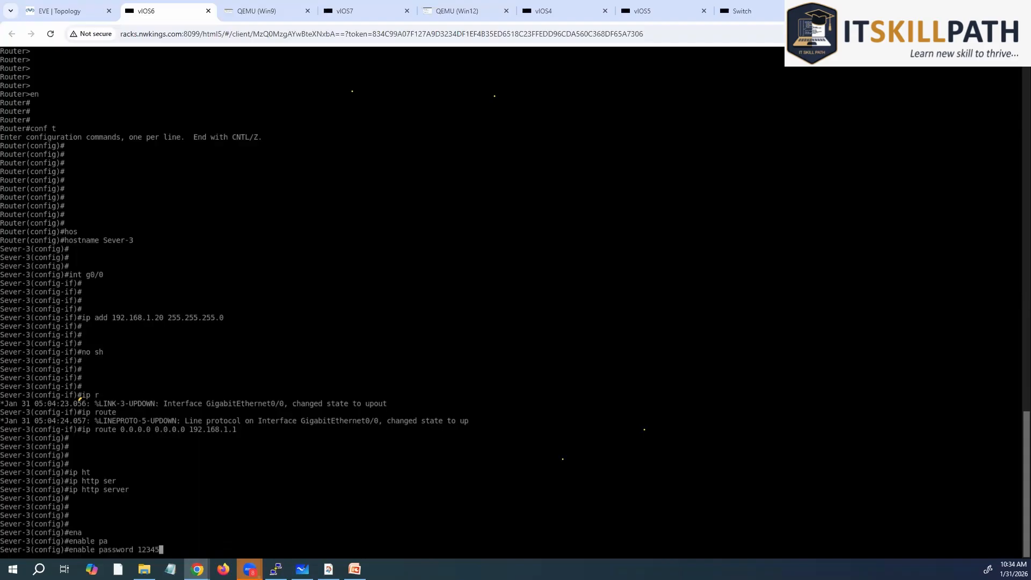
type("12345")
key("Return")
key("Return")
key("Return")
key("Return")
key("Return")
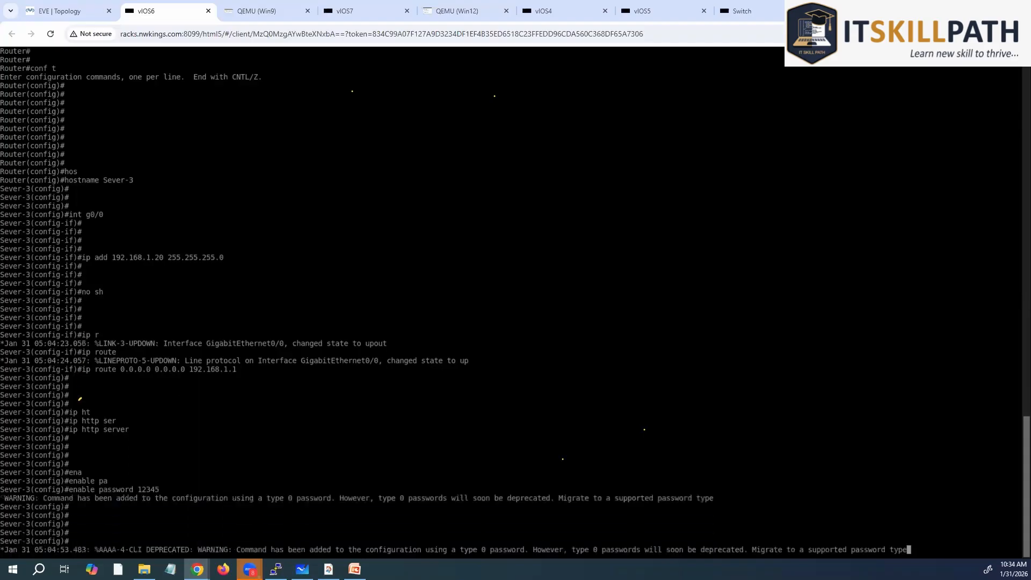
In the BIG-IP web interface, replace the xyz-pool's tcp health monitor with gateway_icmp and view the pool members.
left_click(244, 4)
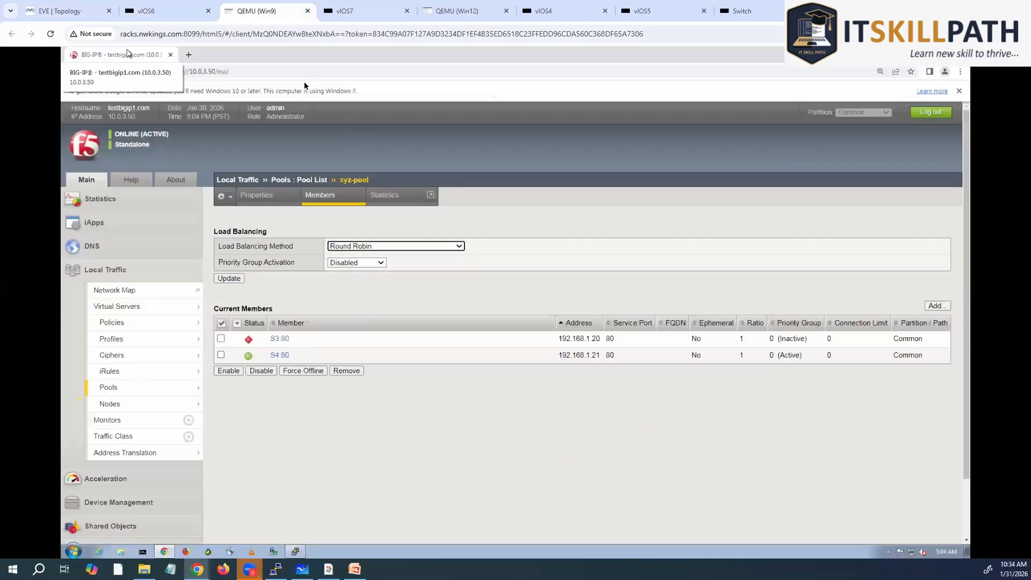
left_click(322, 200)
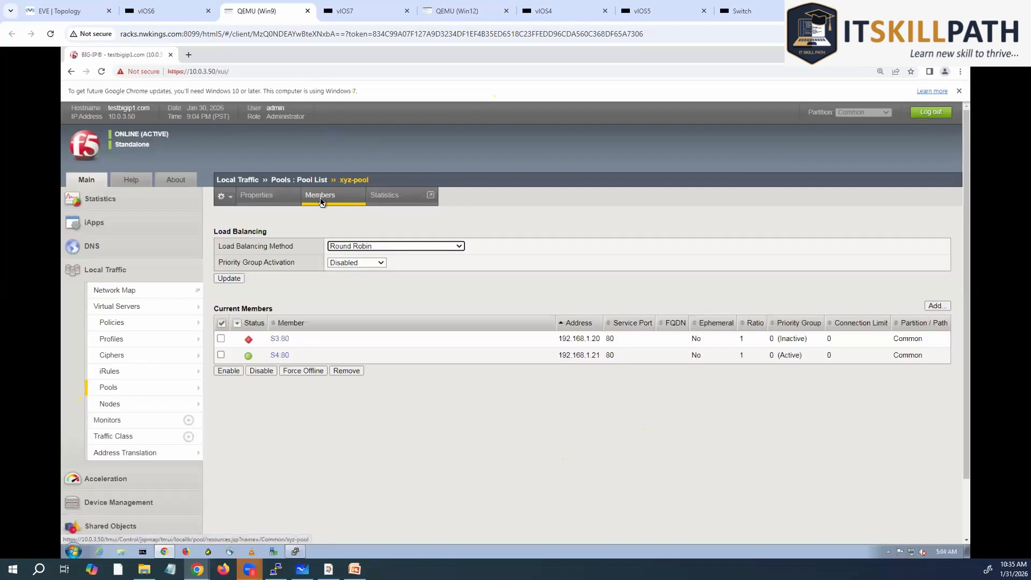
left_click(321, 200)
left_click(321, 202)
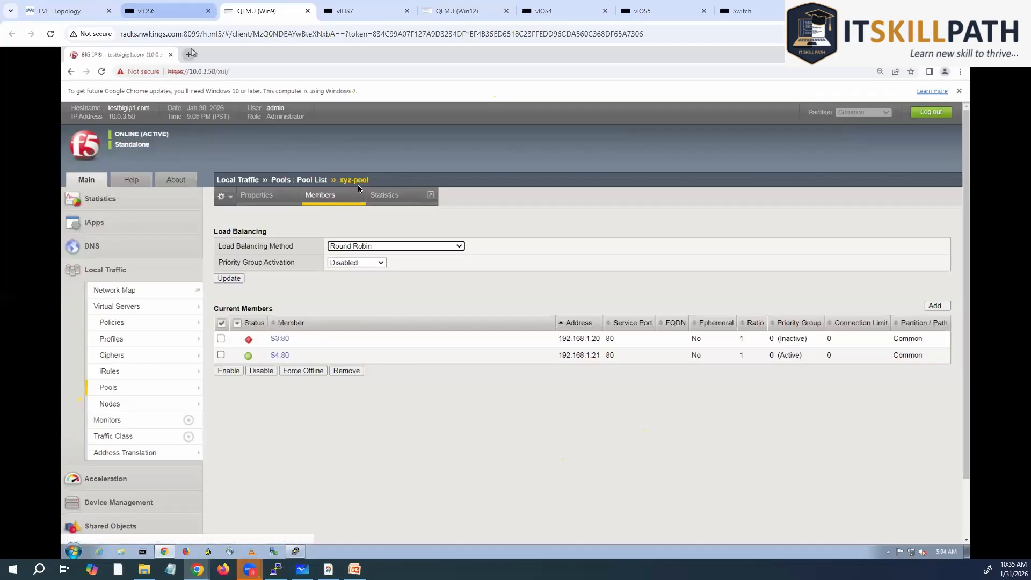
left_click(262, 203)
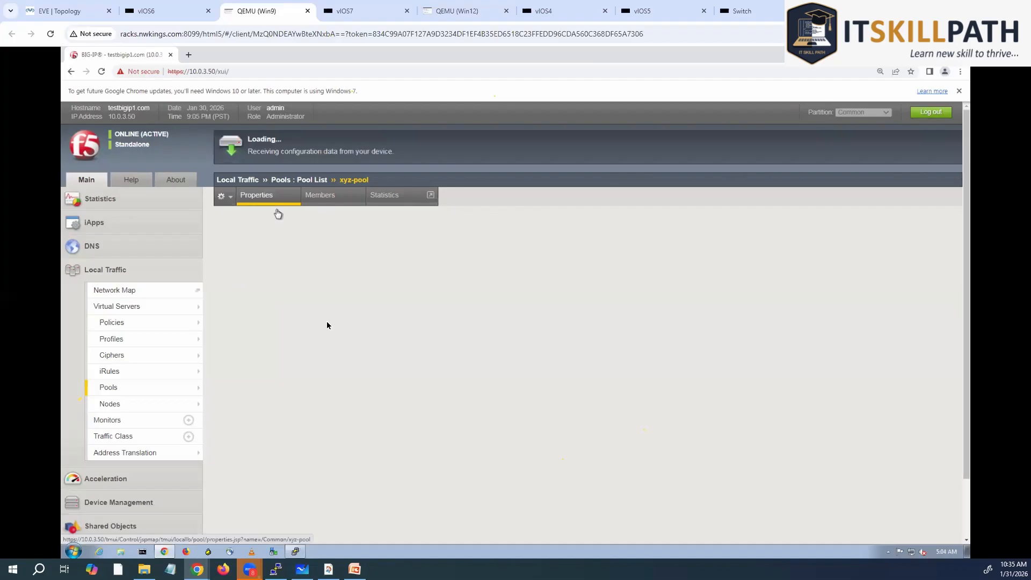
left_click(344, 351)
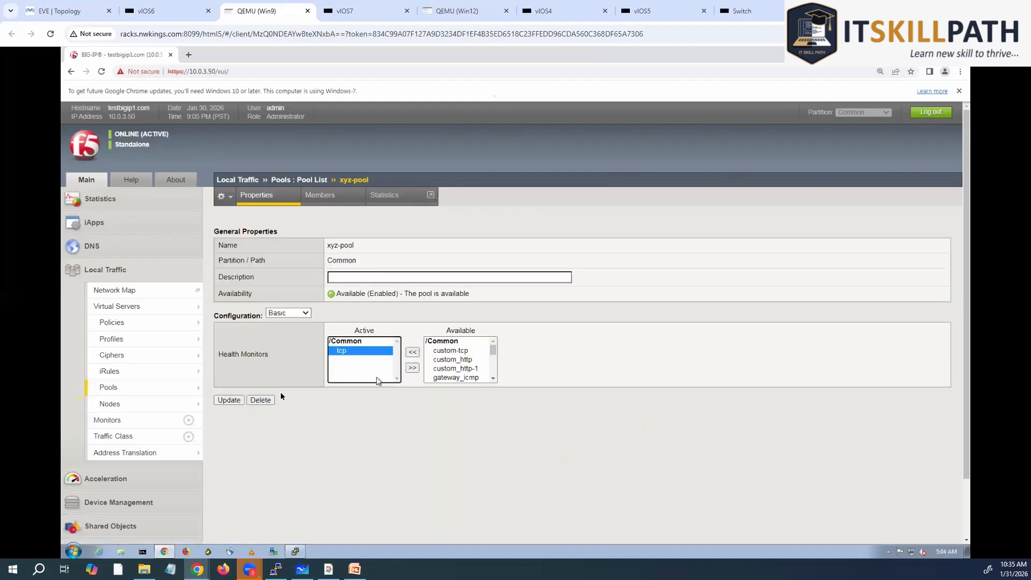
left_click(412, 368)
scroll(458, 357, "up", 10)
left_click(457, 351)
left_click(461, 368)
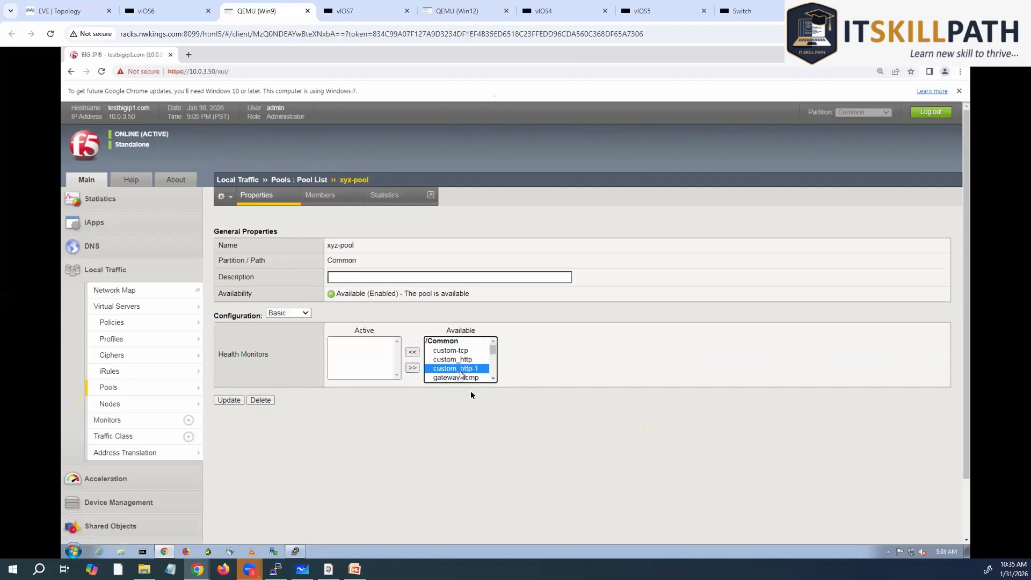
left_click(466, 377)
left_click(412, 353)
left_click(229, 400)
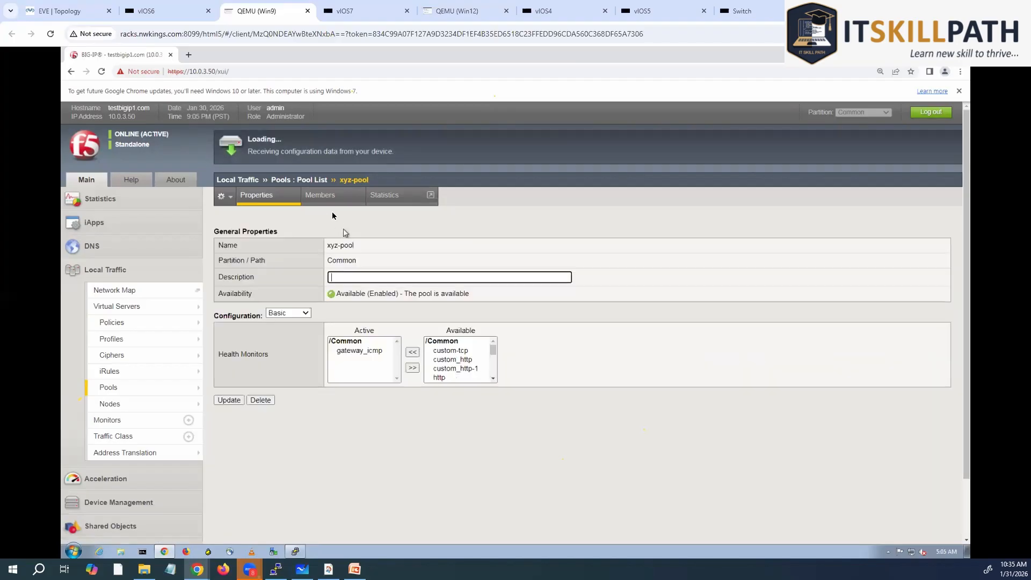
left_click(329, 204)
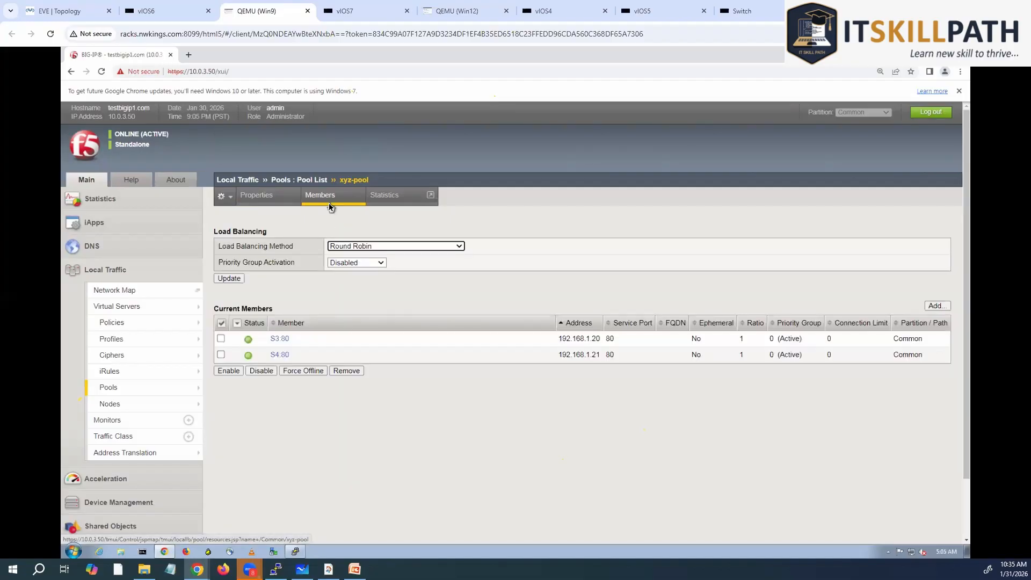
Add the tcp monitor back to the xyz-pool's active health monitors, update, and review the members.
left_click(257, 196)
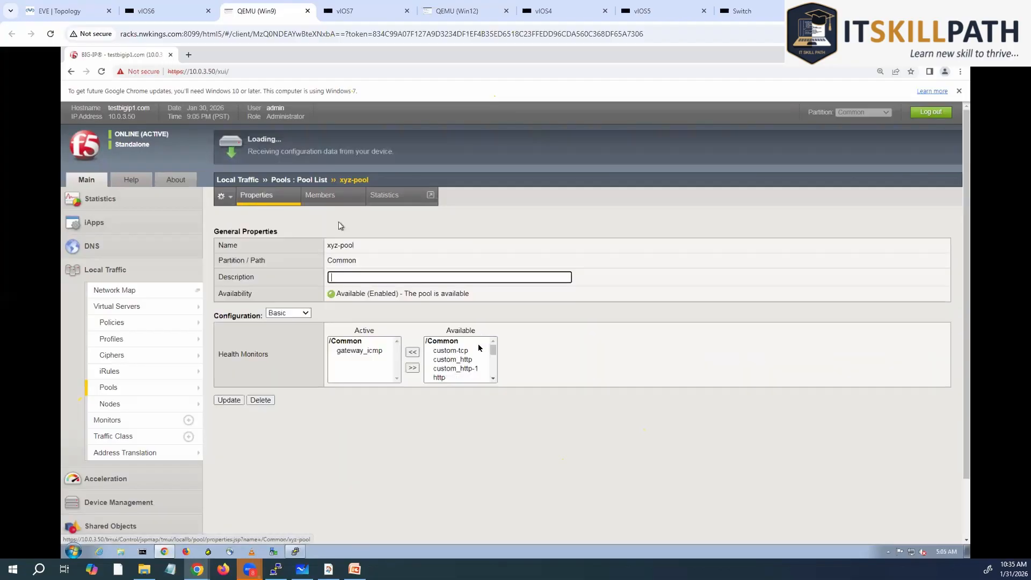
left_click(448, 365)
scroll(449, 371, "down", 2)
left_click(440, 362)
left_click(412, 351)
left_click(232, 399)
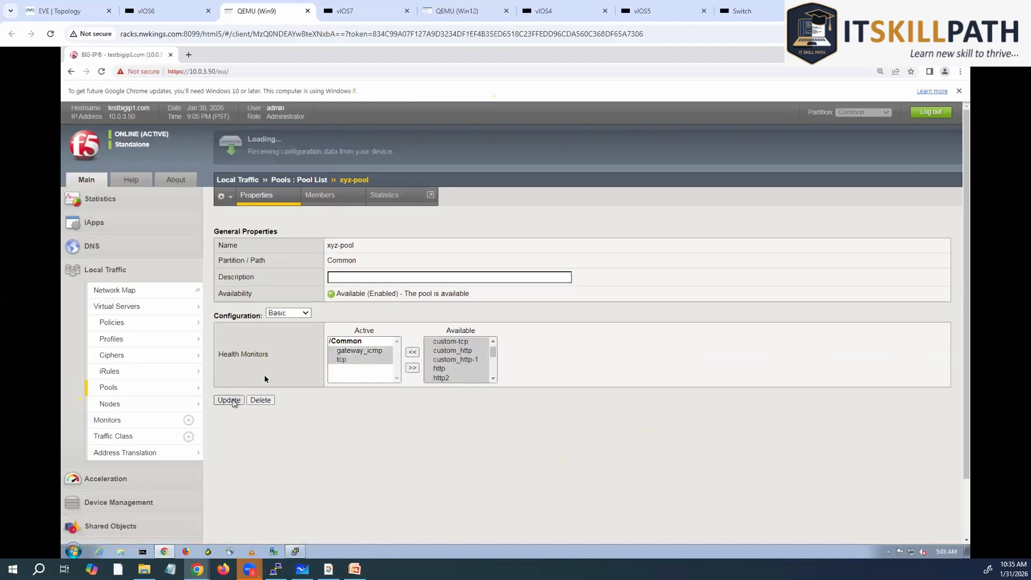
left_click(324, 195)
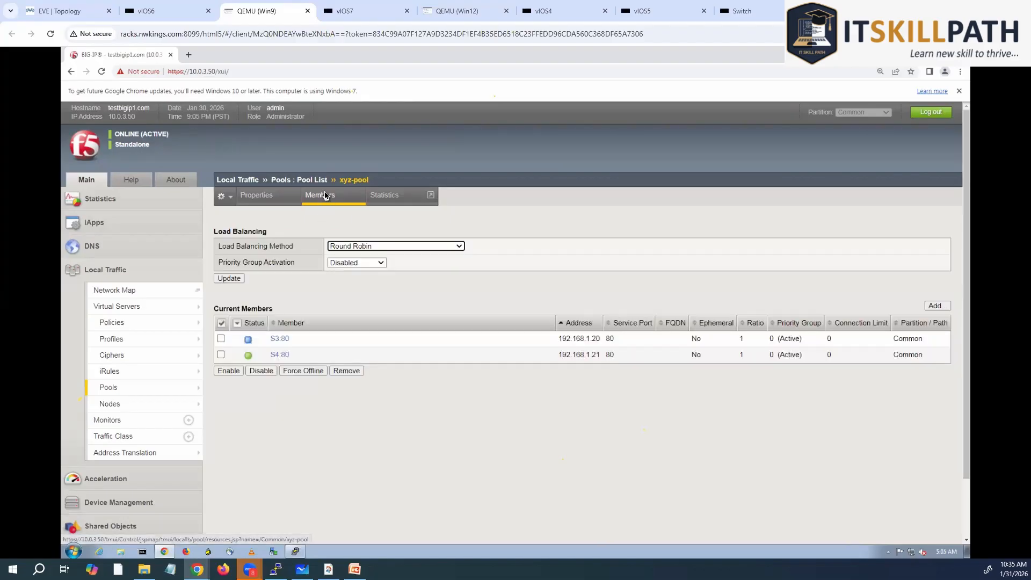
Try to enter the router's enable password at the BIG-IP console login prompt.
left_click(325, 195)
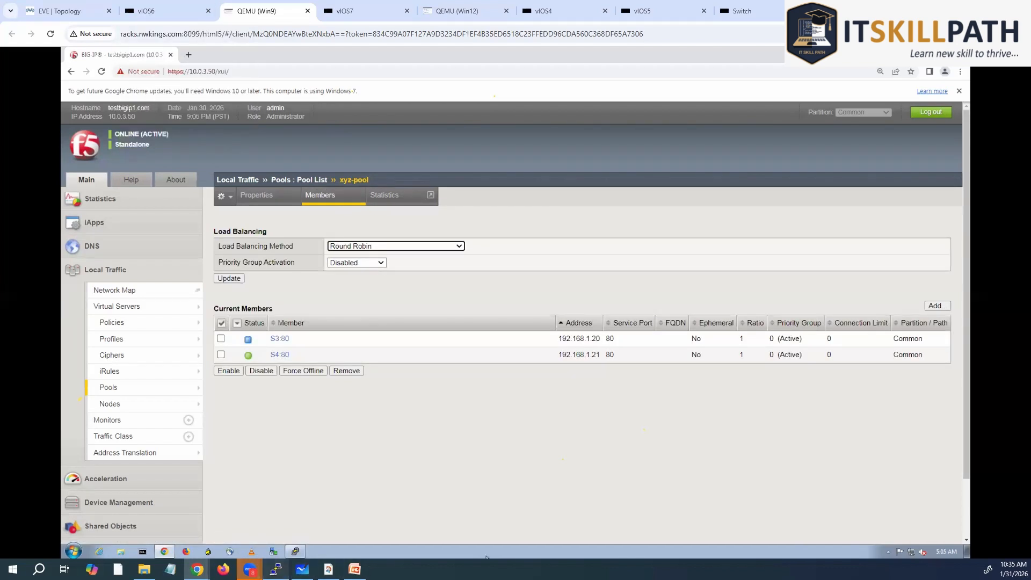
left_click(275, 568)
type("12345")
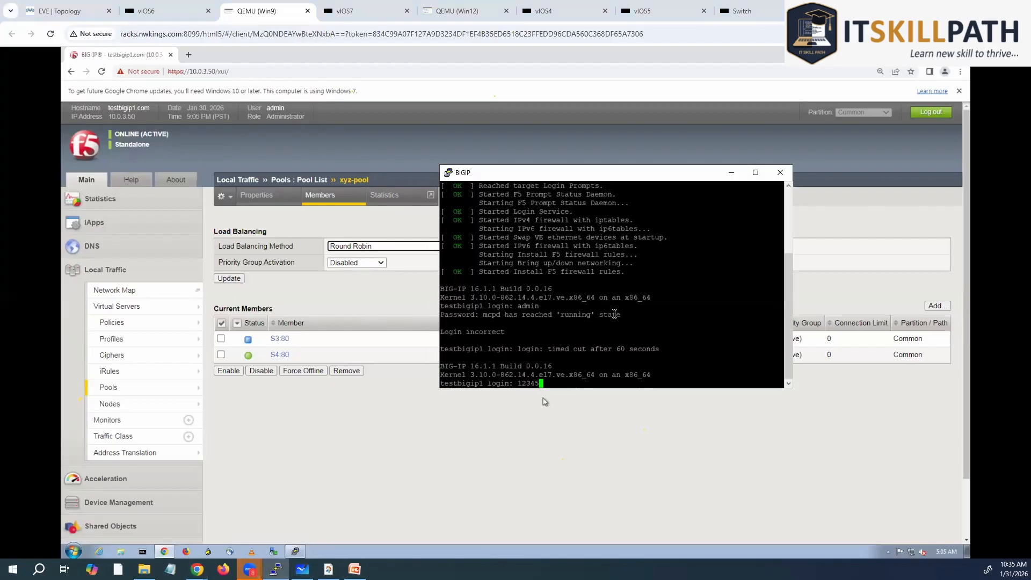
On Sever-3, re-enter ip http server and save the configuration with do wr.
key("ctrl+shift+Tab")
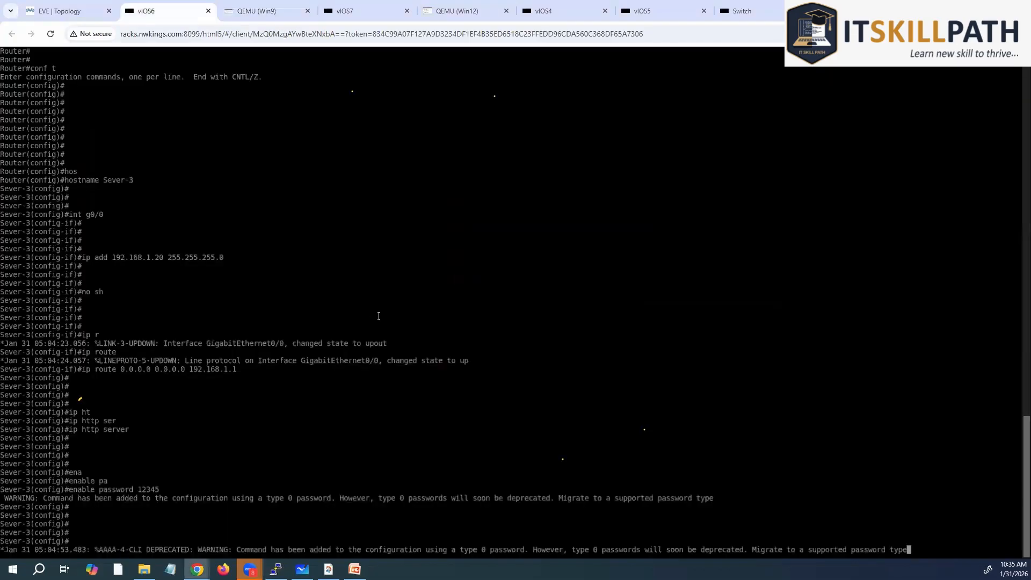
key("Return")
key("Return")
key("Return")
key("Return")
key("Return")
key("Return")
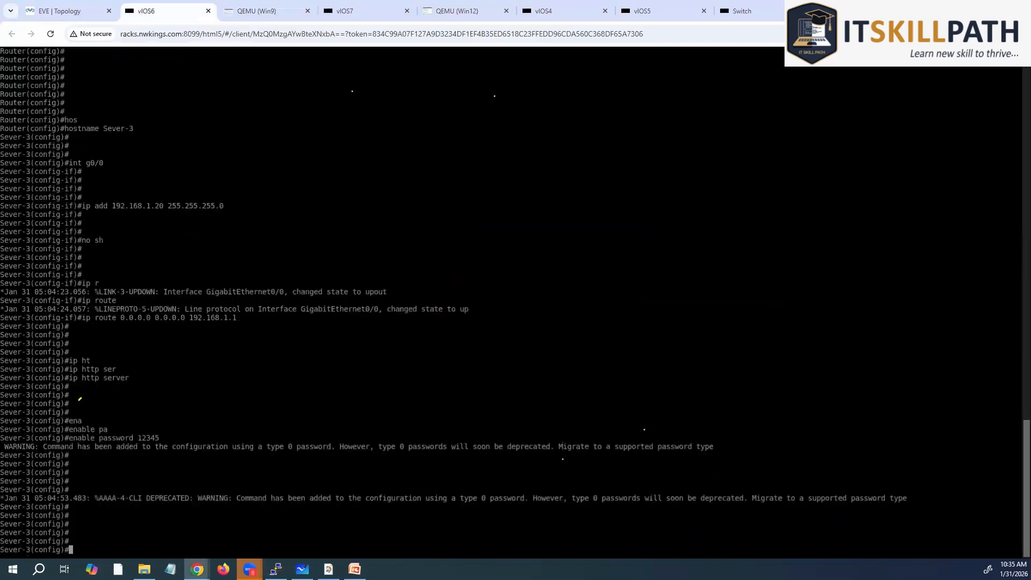
key("Up")
key("Up")
key("Return")
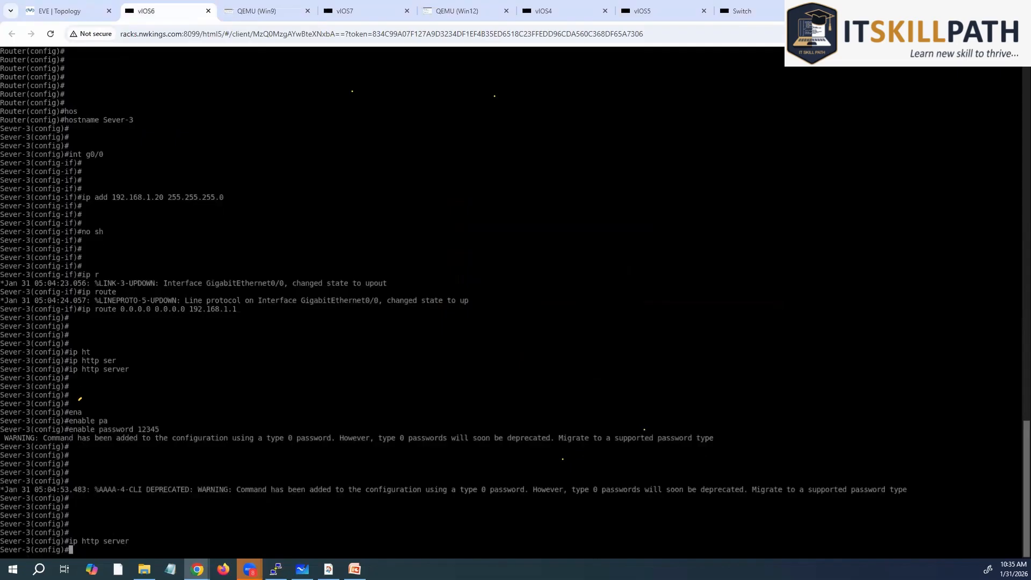
key("Return")
key("Return")
key("Return")
type("do ")
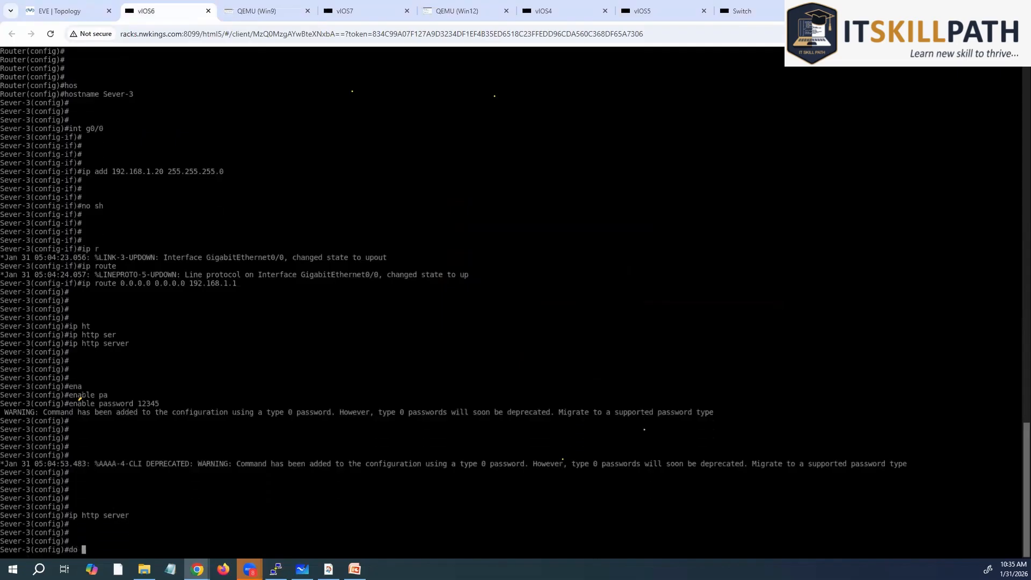
type("wr")
key("Return")
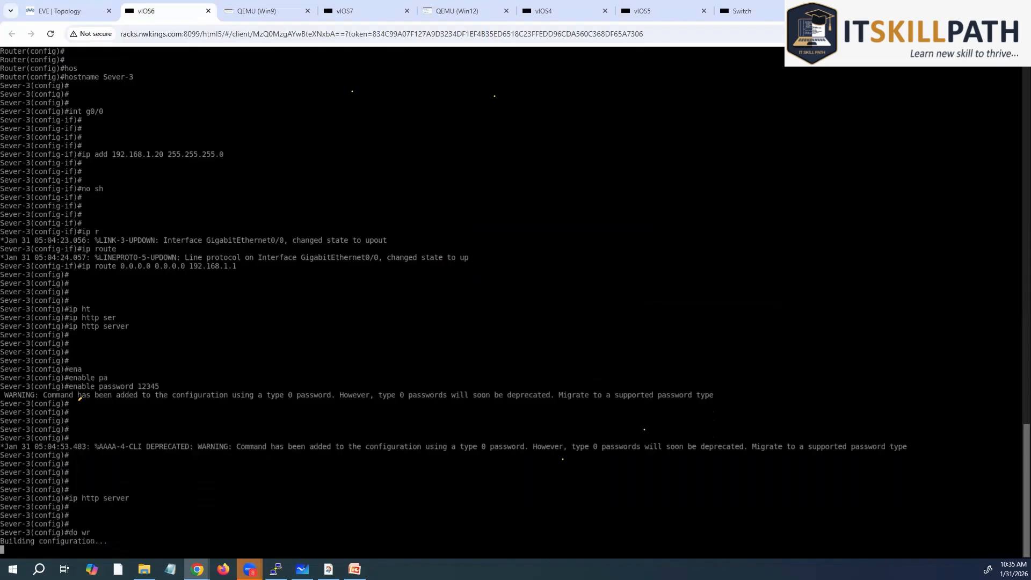
Display Sever-3's running configuration and filter it for http lines.
type("do show ")
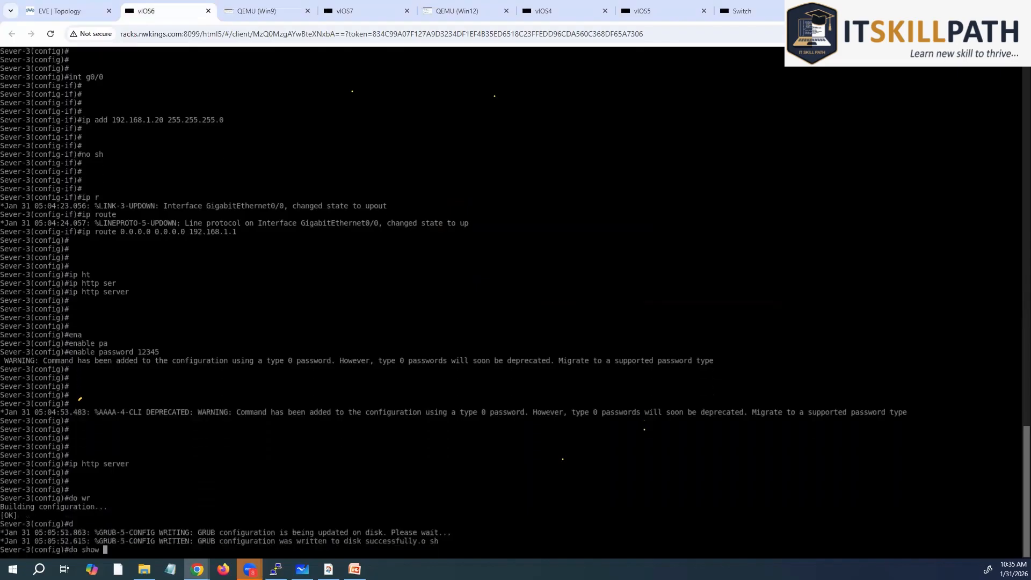
type("r")
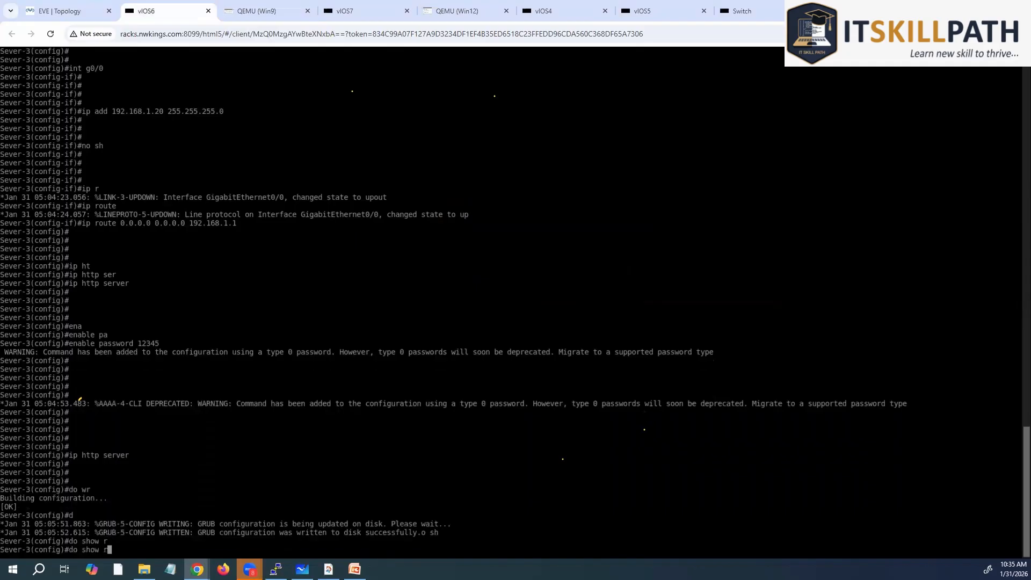
type("u")
key("Return")
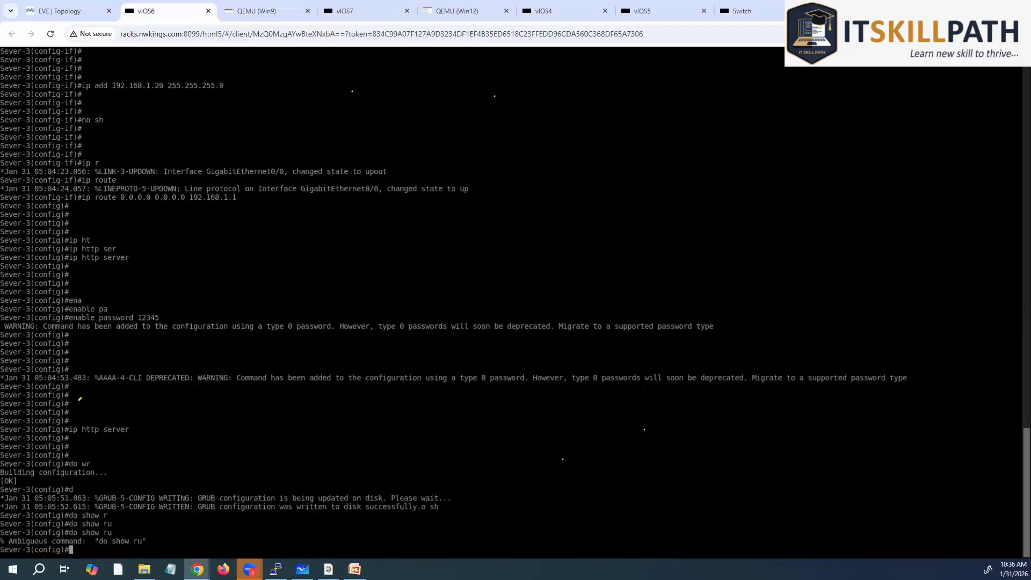
type("do sh run")
key("Return")
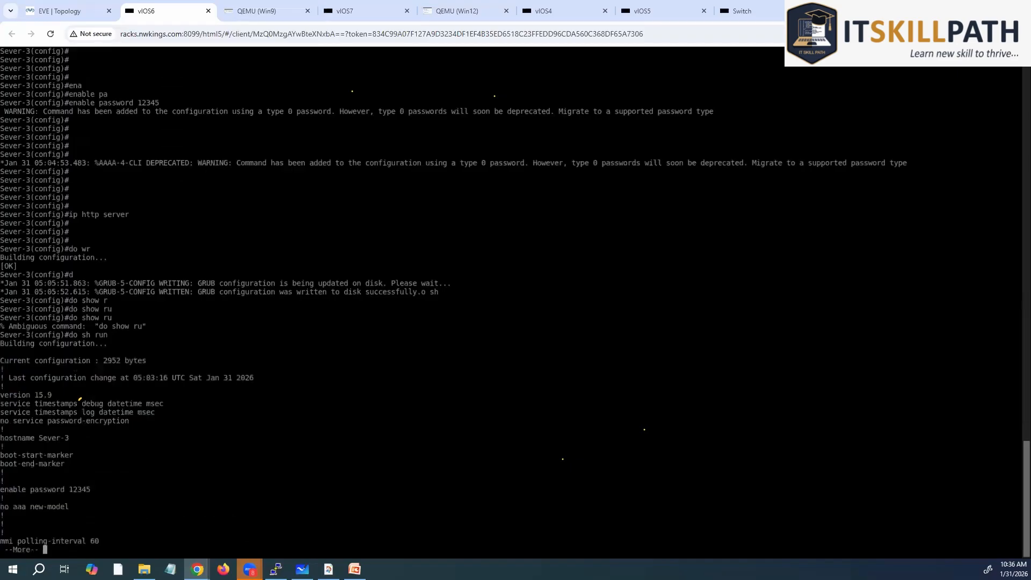
key("q")
key("Return")
key("Return")
key("Up")
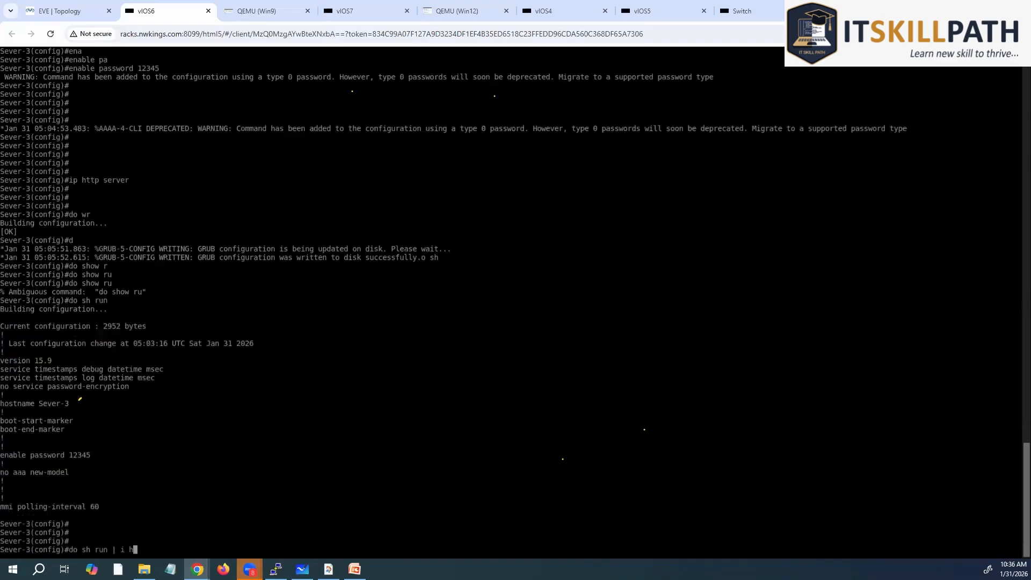
type("| i http")
key("Return")
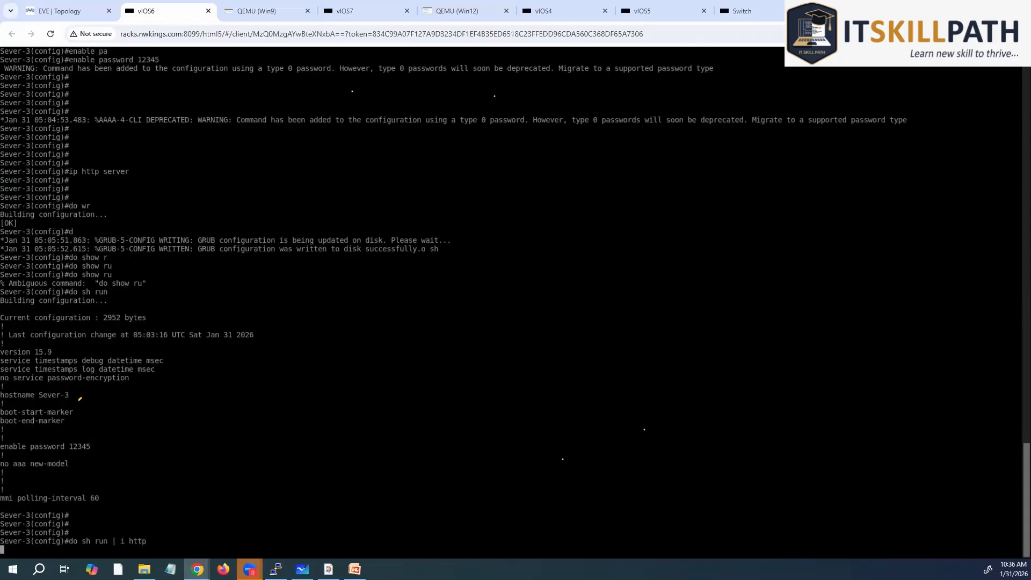
key("Return")
key("Return")
key("Return")
key("Return")
key("Return")
key("Return")
key("Return")
key("Return")
key("Return")
key("Return")
key("Return")
key("Return")
key("Return")
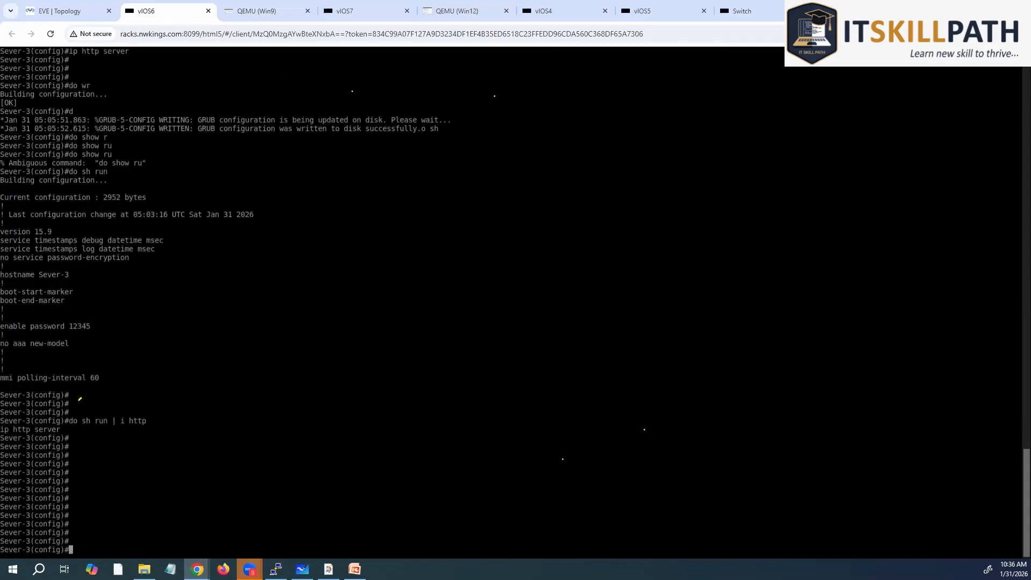
Open the S3:80 member of the xyz-pool and delete it from the pool.
left_click(261, 10)
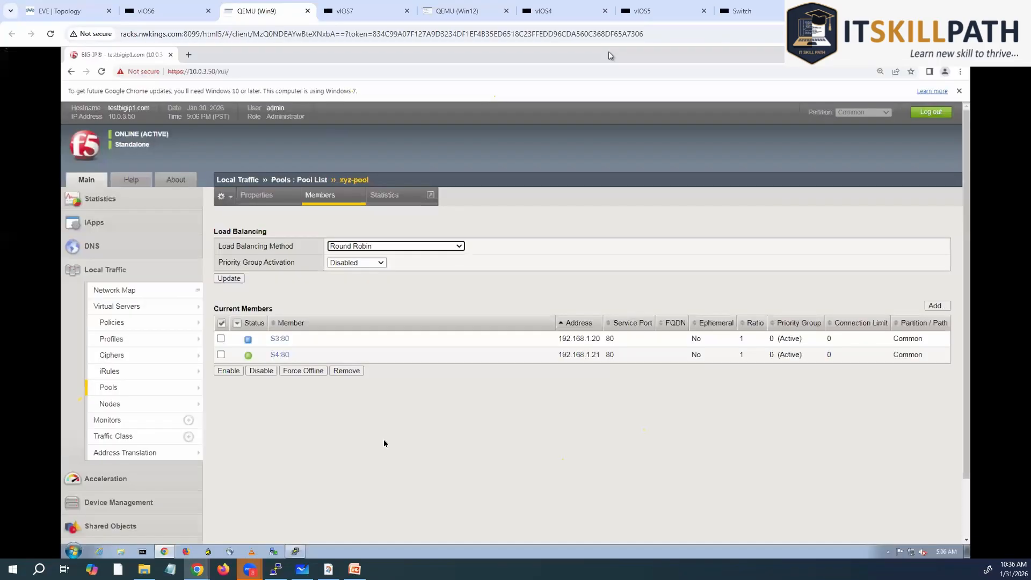
left_click(323, 197)
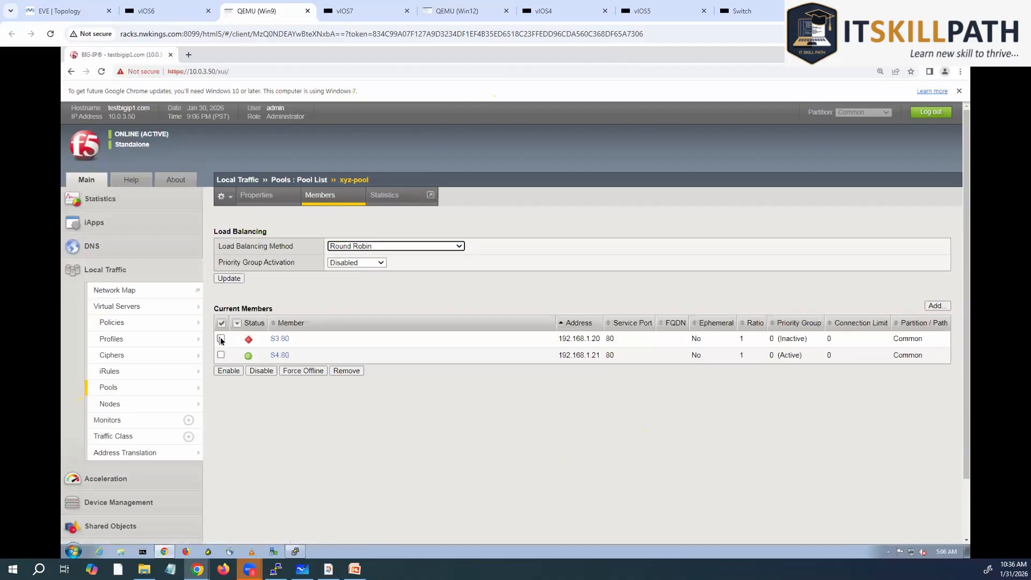
left_click(280, 341)
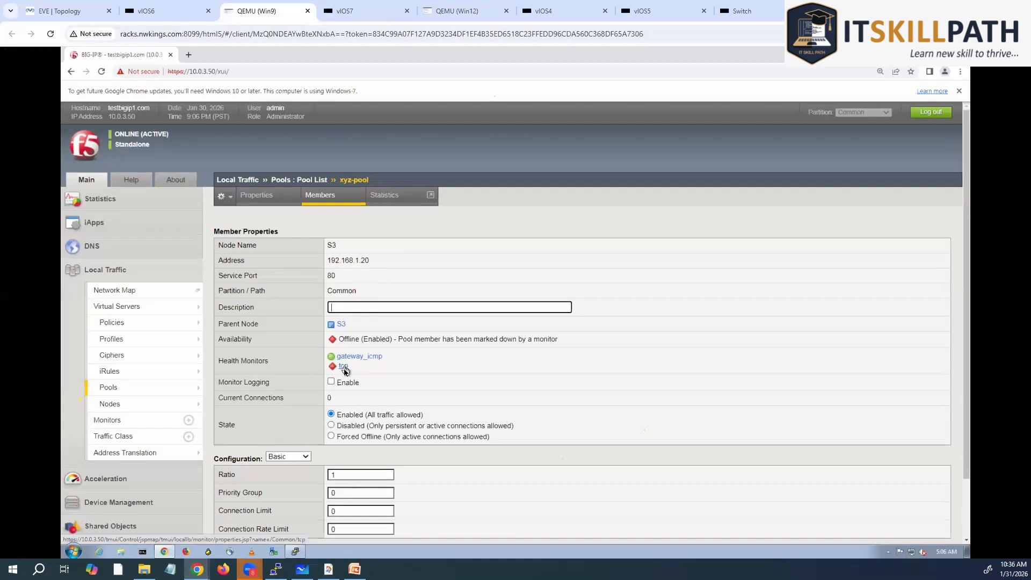
scroll(346, 371, "down", 2)
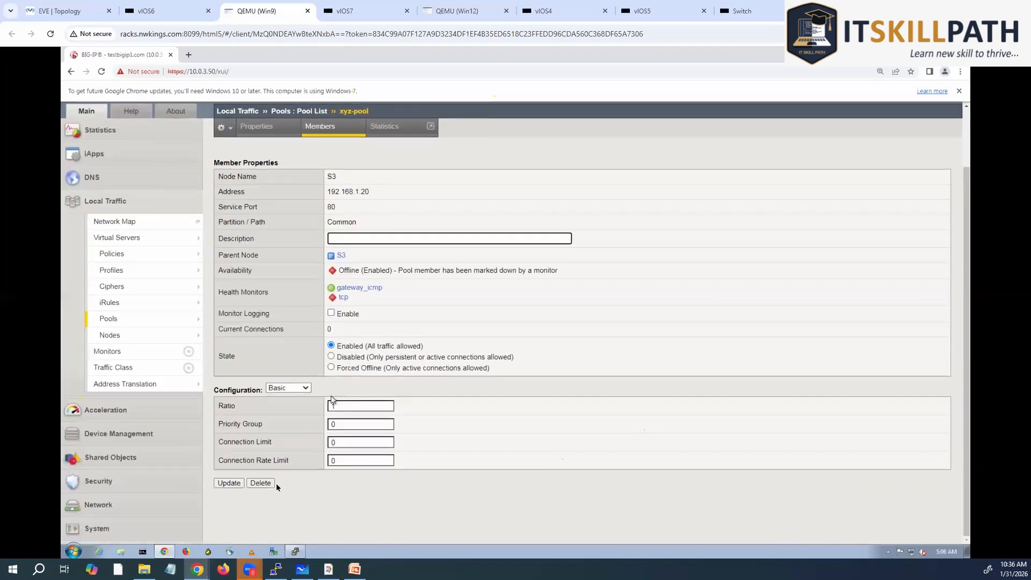
left_click(267, 483)
left_click(561, 125)
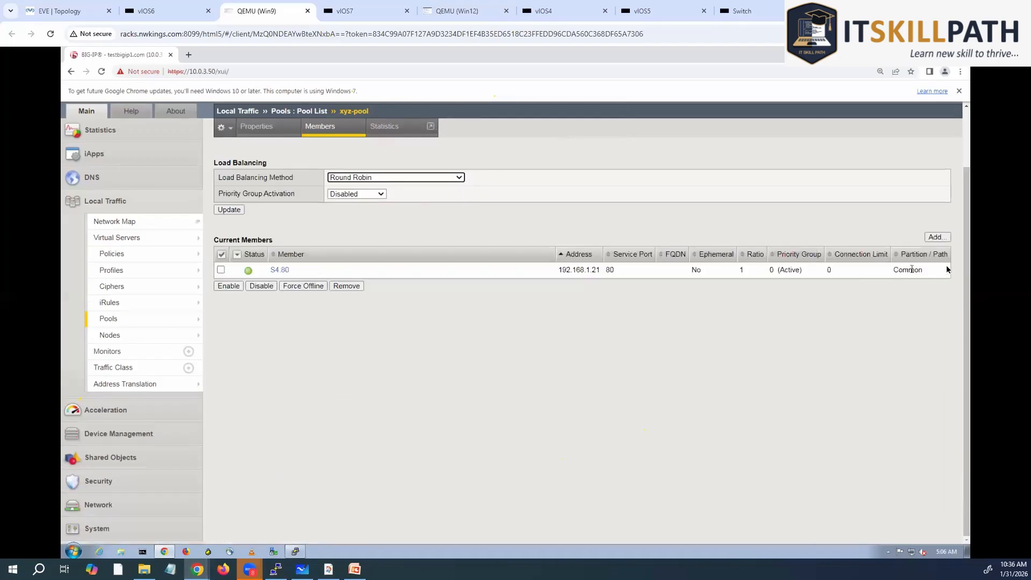
From the BIG-IP bash console, ping 192.168.1.20 again.
left_click(88, 8)
left_click(114, 196)
left_click(295, 552)
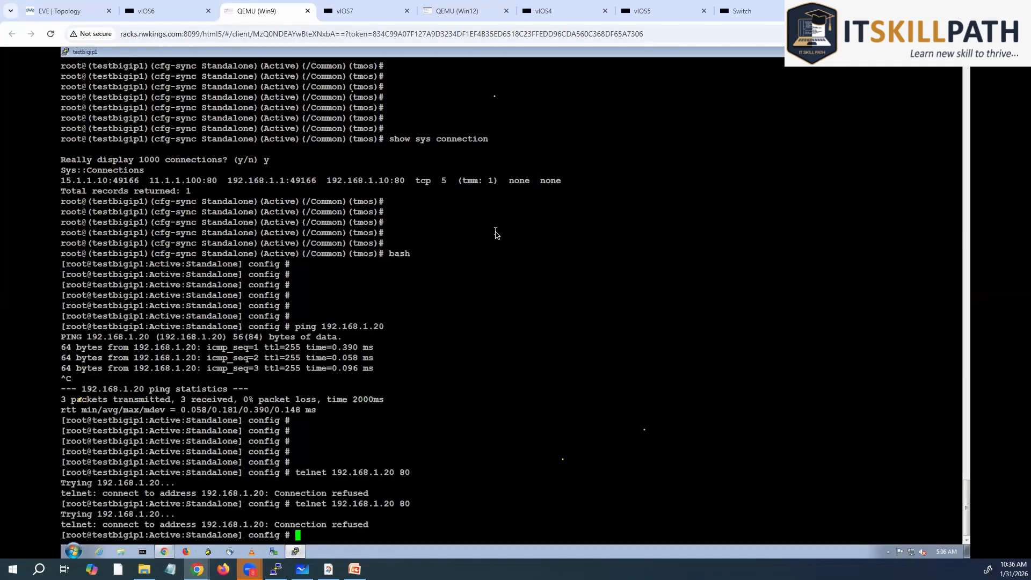
key("Return")
key("Return")
key("Return")
key("Return")
key("Return")
key("Up")
key("Up")
key("Up")
key("Return")
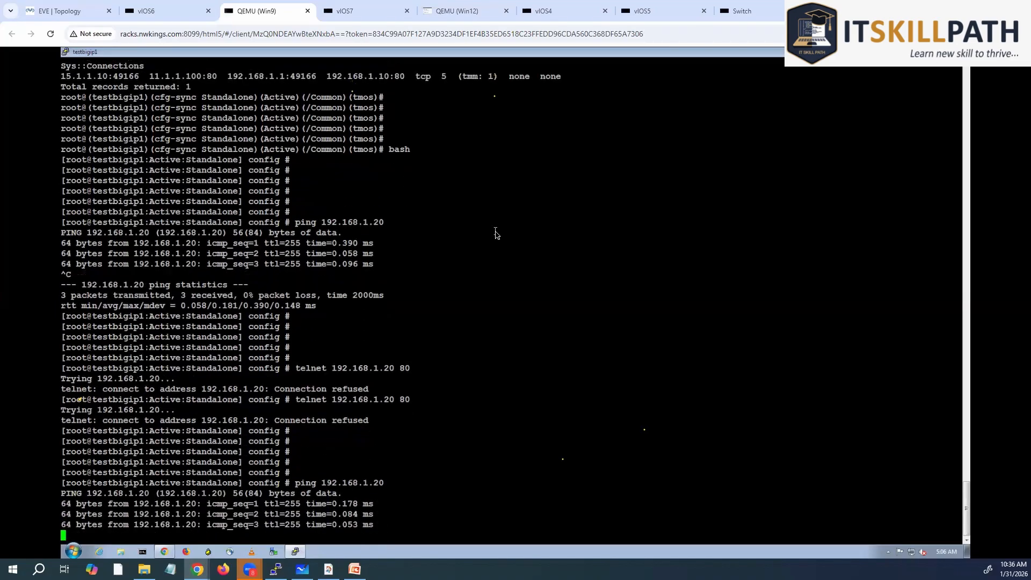
key("ctrl+c")
Telnet from the BIG-IP console to 192.168.1.20 on port 80 and highlight the response.
key("Return")
key("Return")
key("Return")
key("Return")
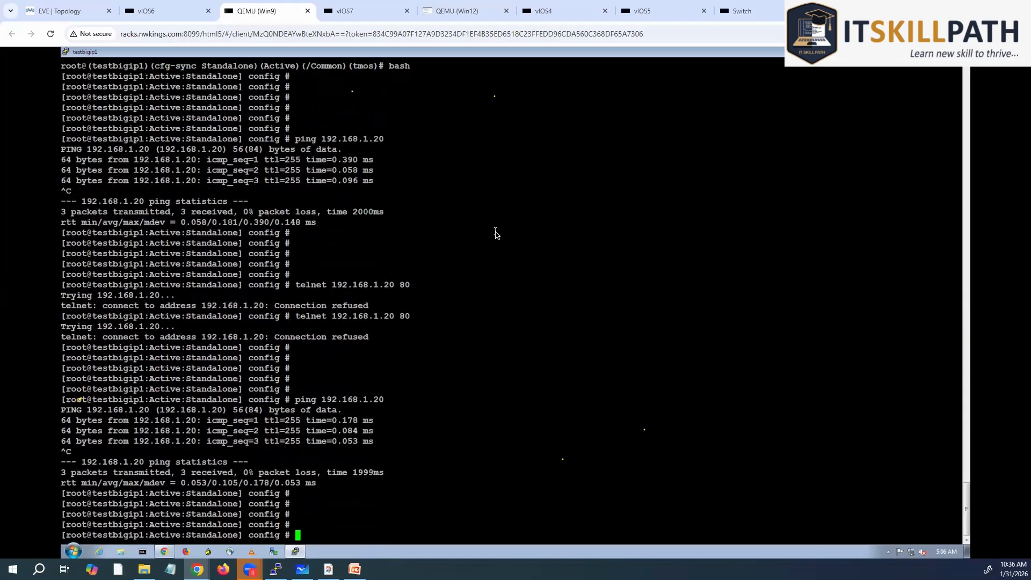
key("Up")
key("Up")
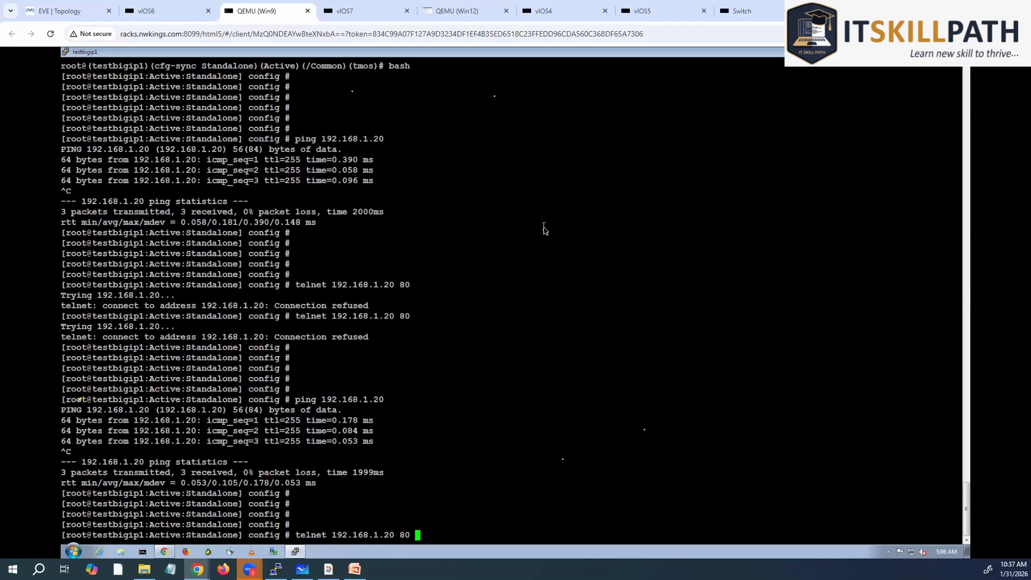
key("Return")
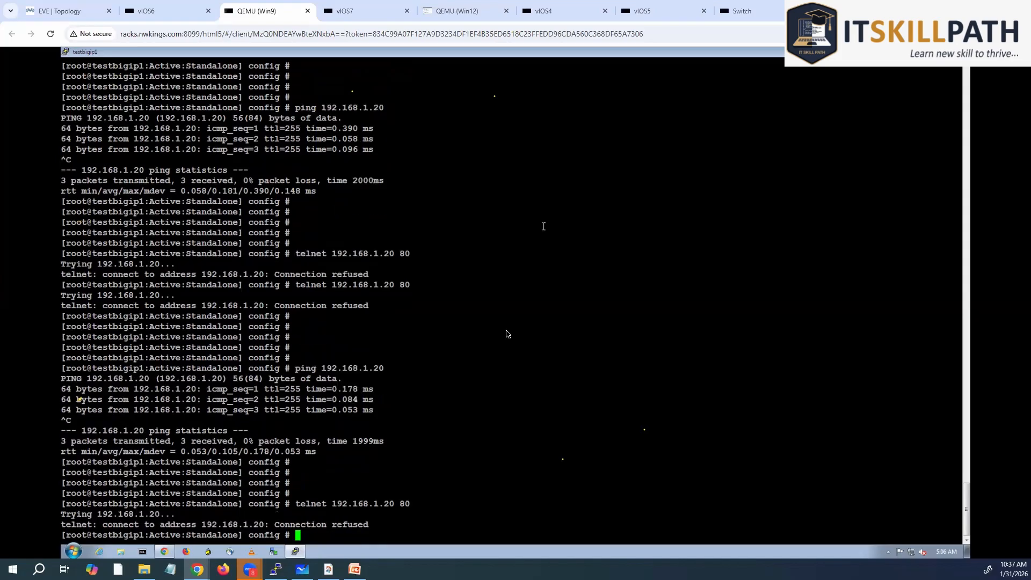
left_click_drag(278, 529, 374, 528)
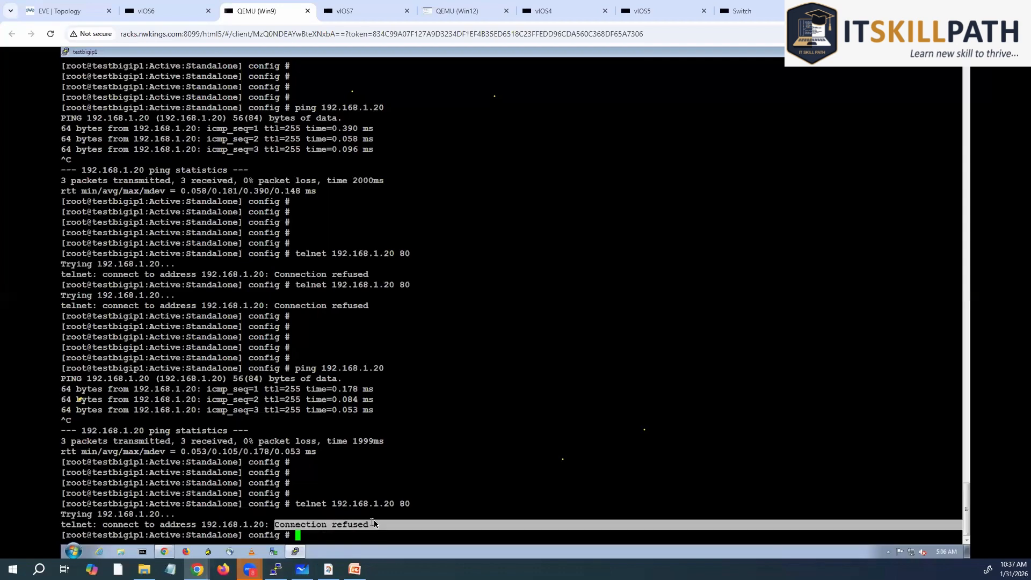
In the EVE topology, stop the Server-3 vIOS6 node and the switch.
left_click(64, 8)
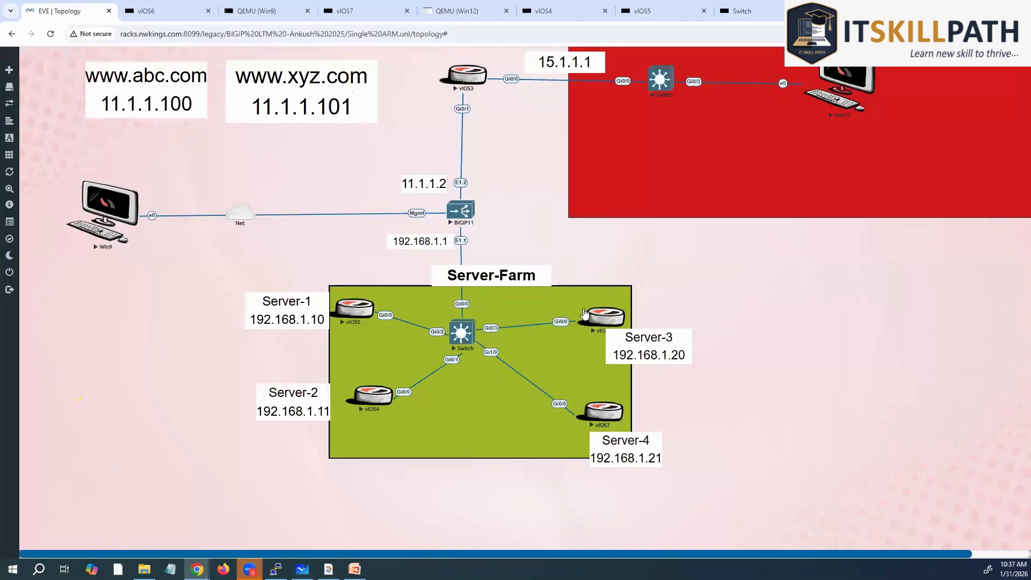
right_click(601, 314)
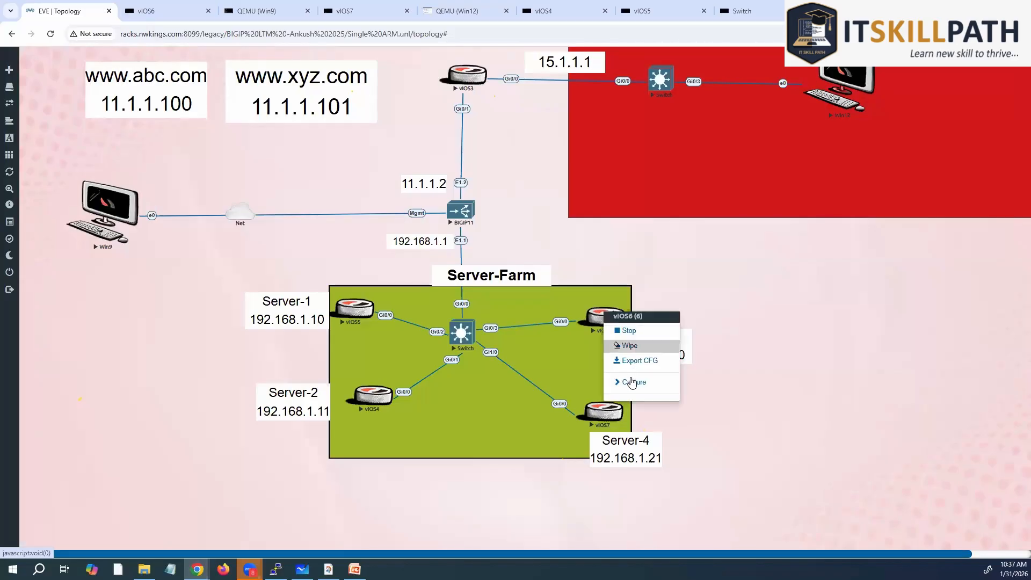
left_click(629, 330)
right_click(465, 329)
left_click(495, 347)
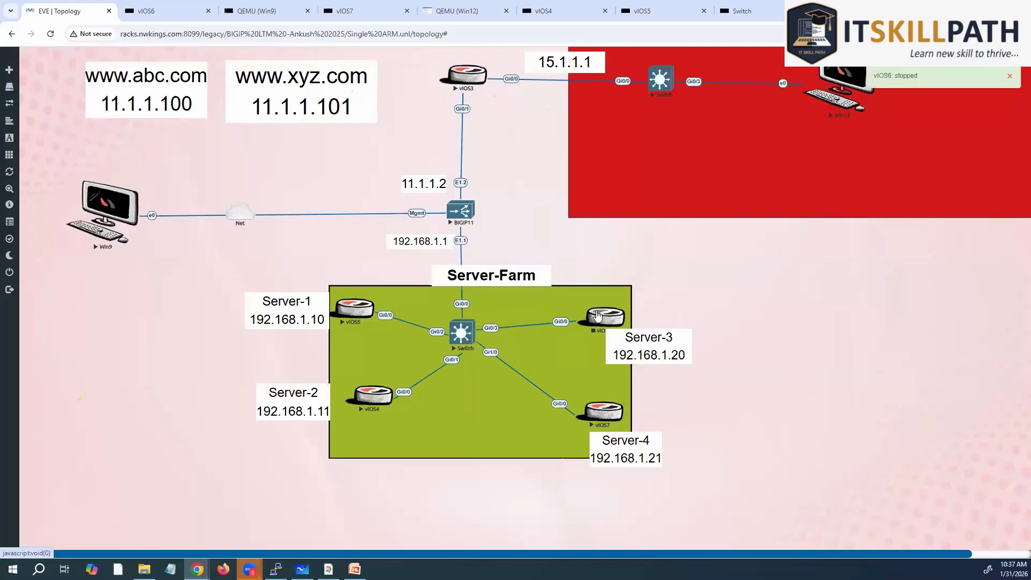
Delete the Server-3 vIOS6 node from the topology.
right_click(600, 317)
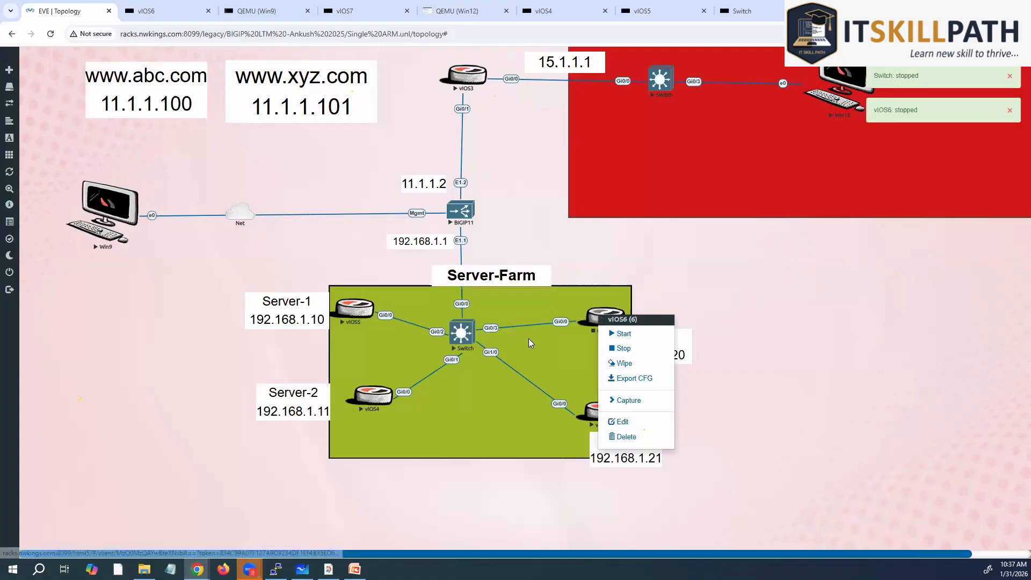
left_click(625, 437)
left_click(487, 127)
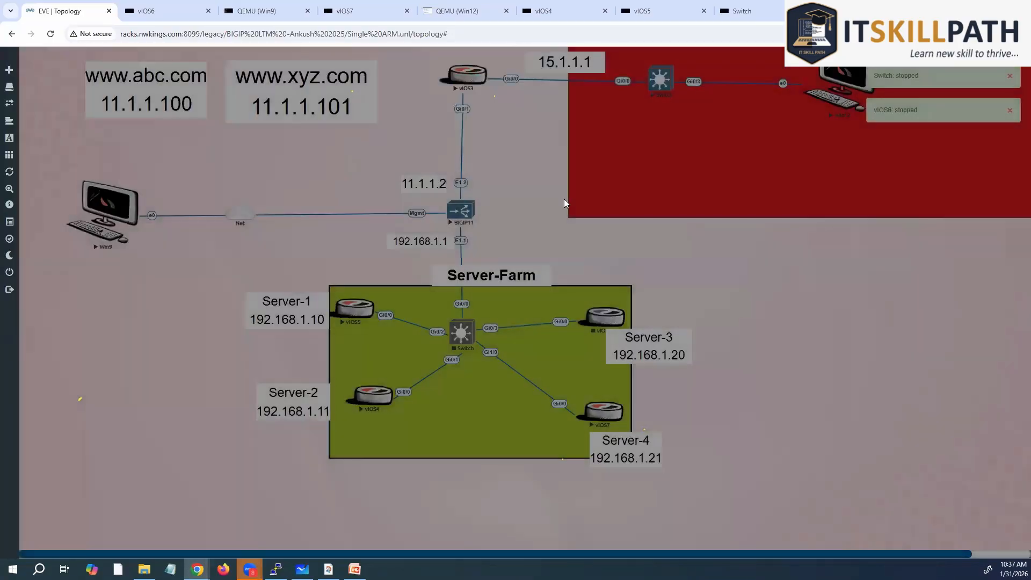
Add two Cisco vIOS Router nodes to the topology.
right_click(614, 281)
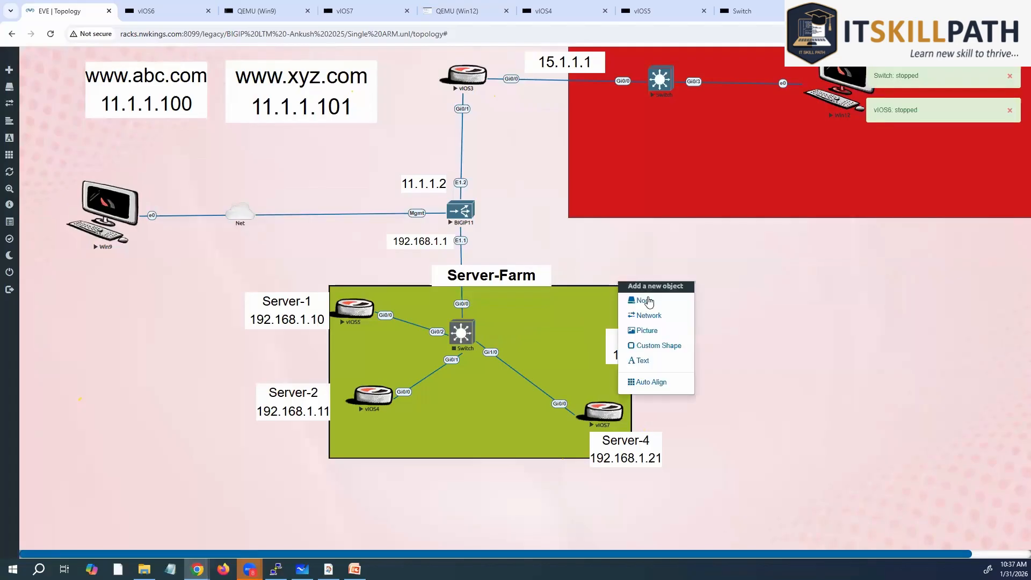
left_click(647, 299)
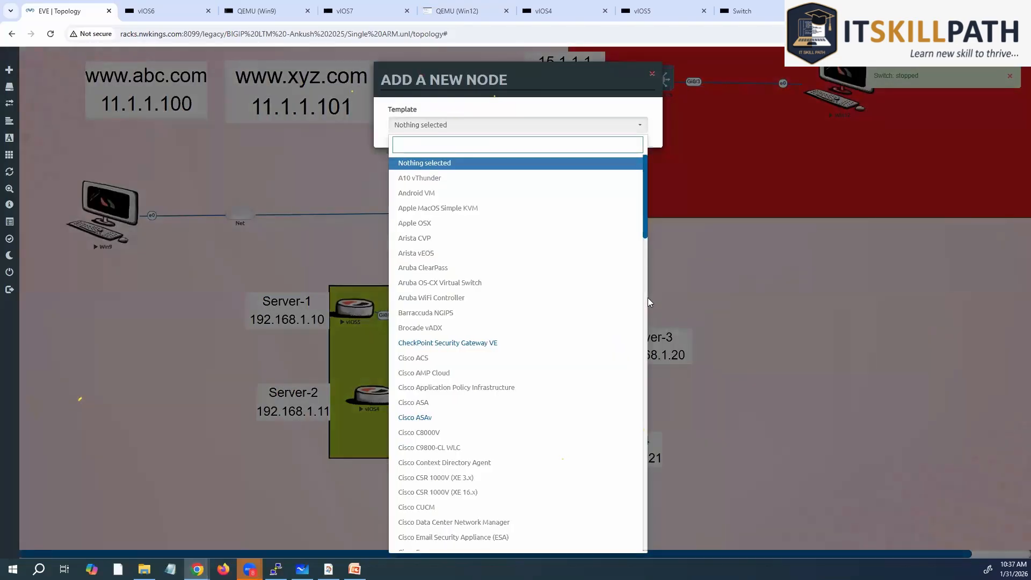
type("route")
left_click(494, 164)
double_click(418, 164)
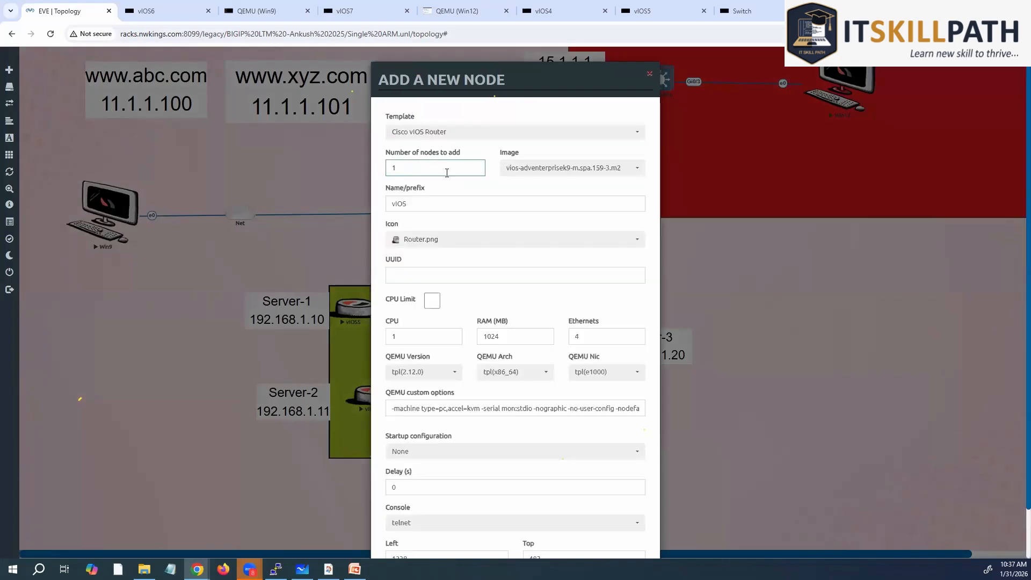
scroll(472, 269, "down", 1)
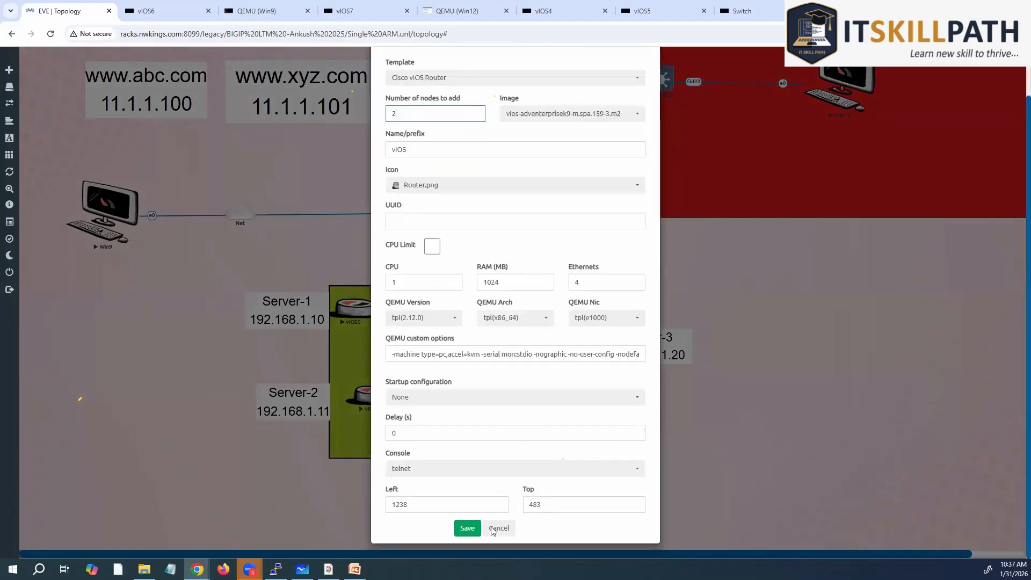
left_click(468, 529)
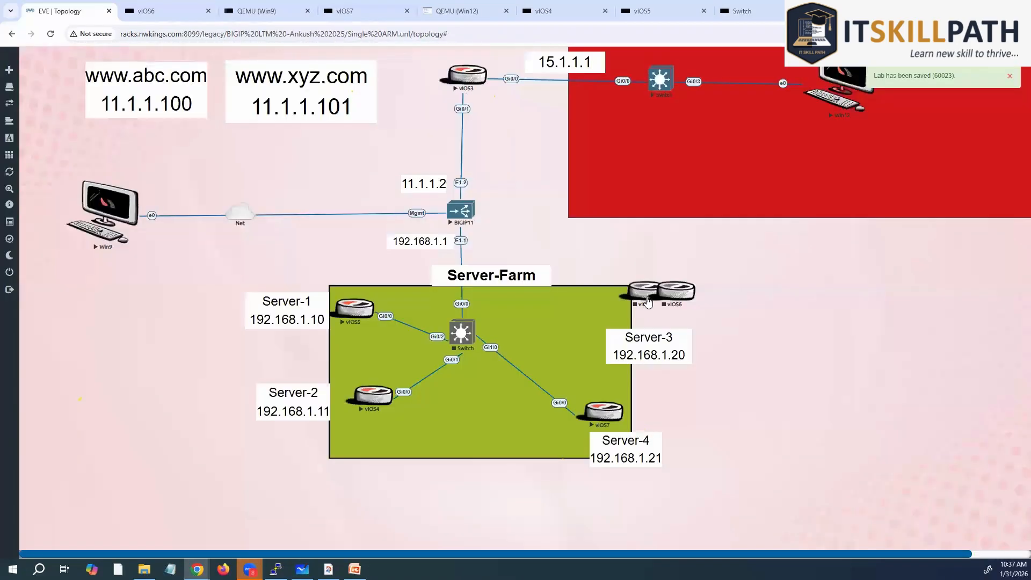
Place the new routers in the Server-Farm and connect vIOS6 Gi0/0 to Switch Gi0/3 and vIOS1 Gi0/0 to Switch Gi1/1.
left_click_drag(648, 302, 564, 316)
left_click_drag(644, 300, 473, 466)
left_click_drag(486, 366, 461, 333)
left_click(538, 341)
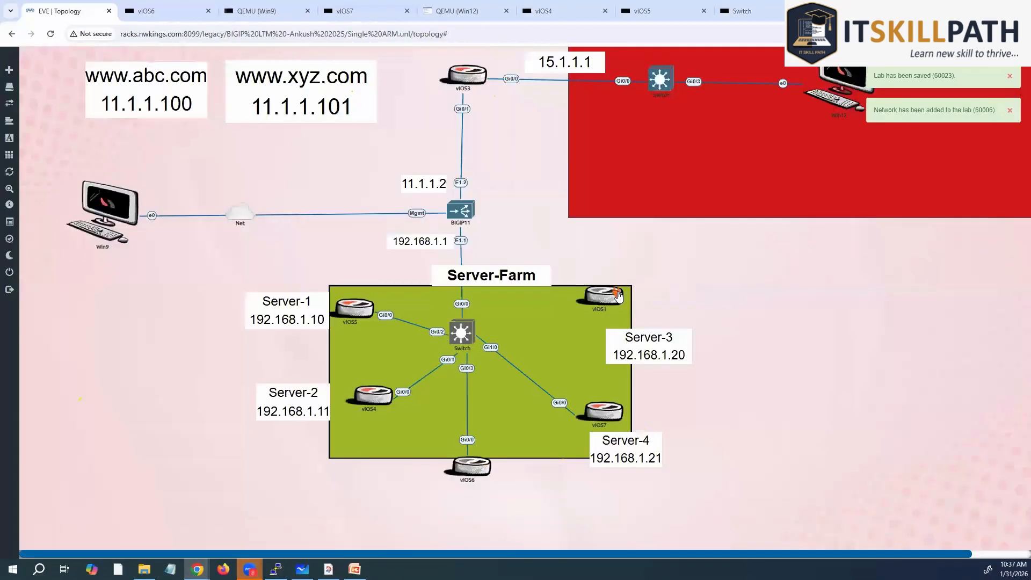
left_click_drag(619, 295, 461, 333)
left_click(531, 340)
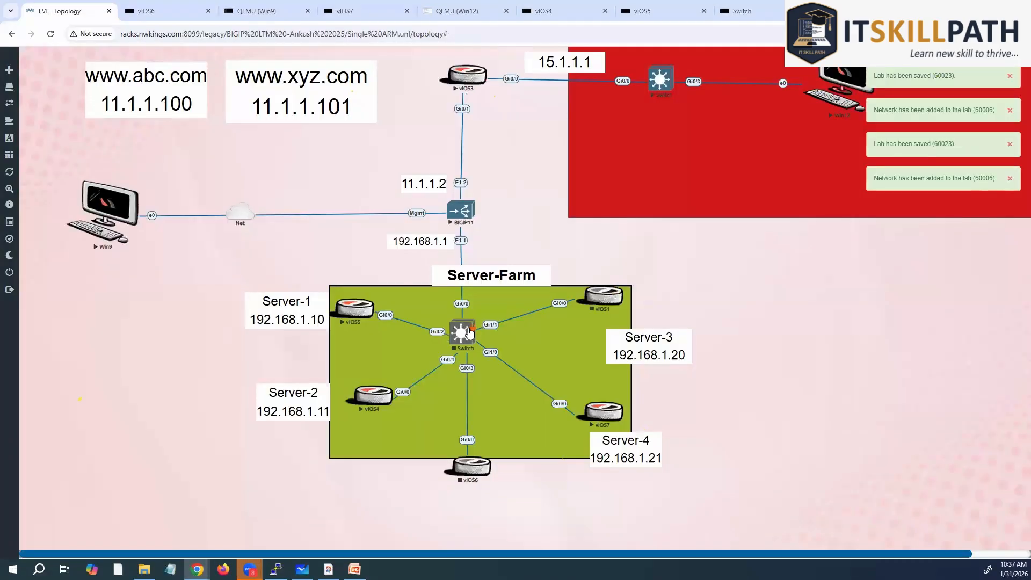
Start the switch and the vIOS6 and vIOS1 router nodes.
right_click(466, 330)
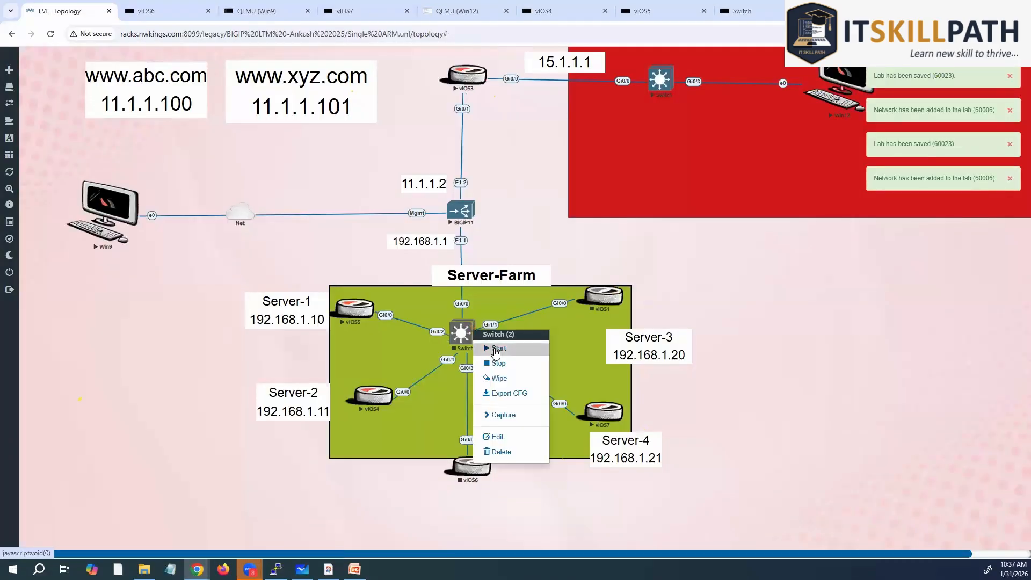
right_click(461, 469)
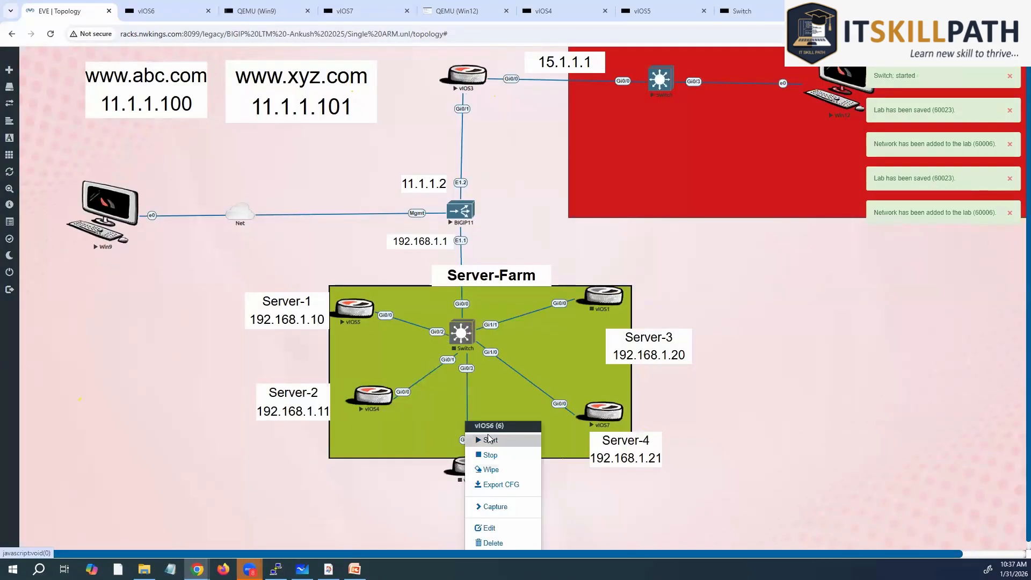
right_click(600, 303)
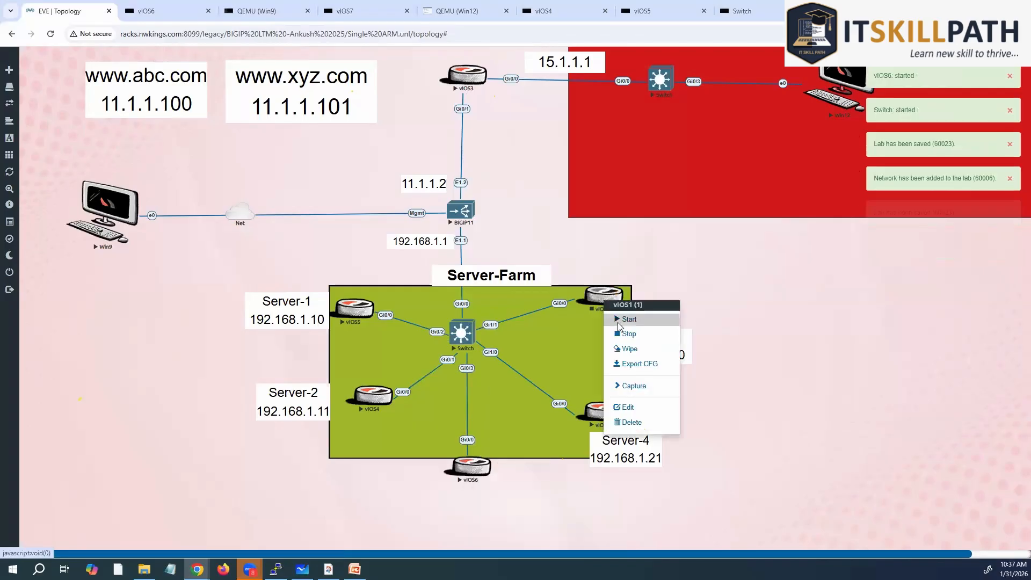
left_click(626, 317)
Open the Win9 console and try removing the gateway_icmp health monitor from xyz-pool in BIG-IP.
left_click(92, 196)
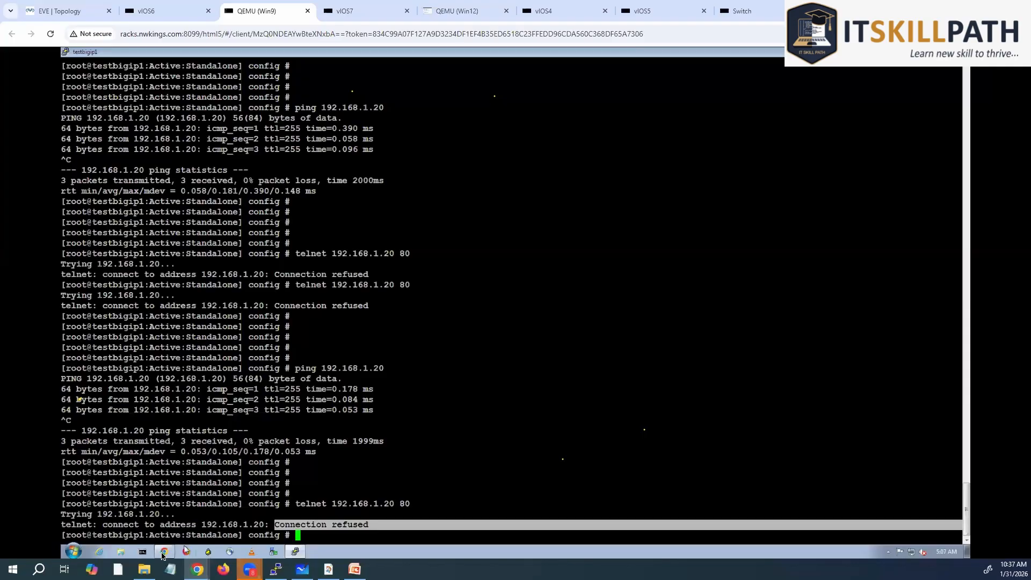
left_click(163, 553)
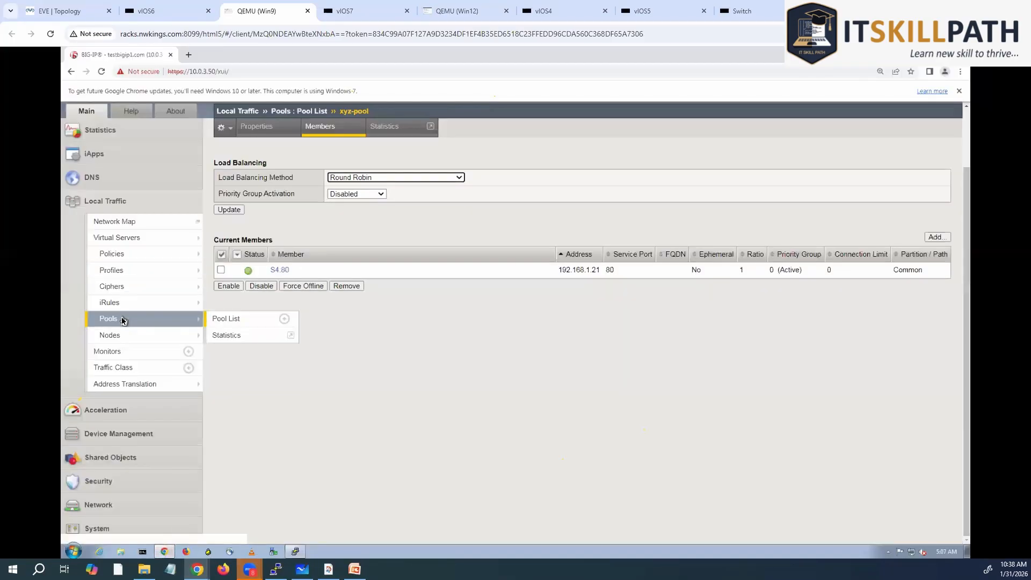
left_click(121, 320)
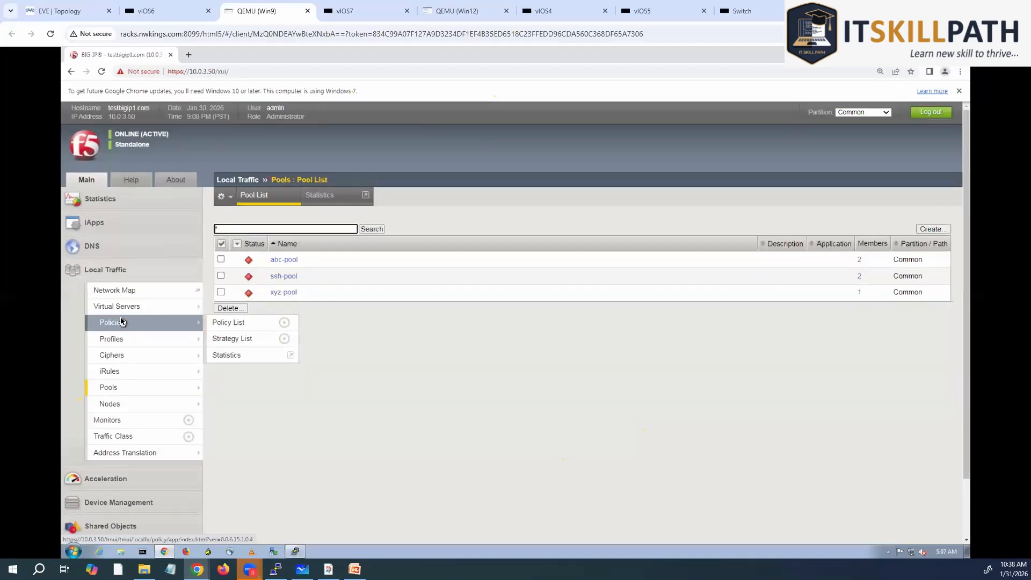
mouse_move(133, 314)
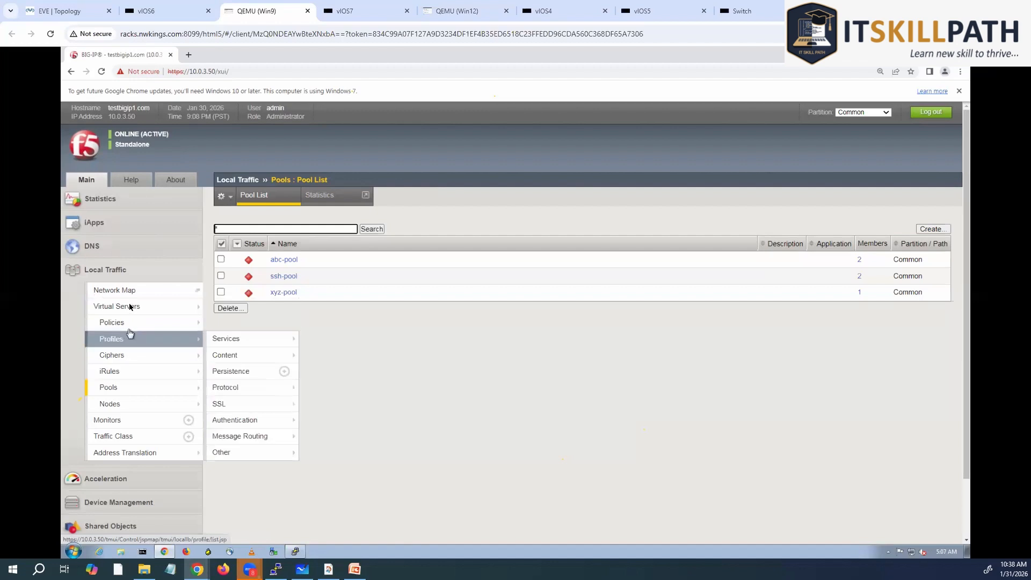
left_click(276, 294)
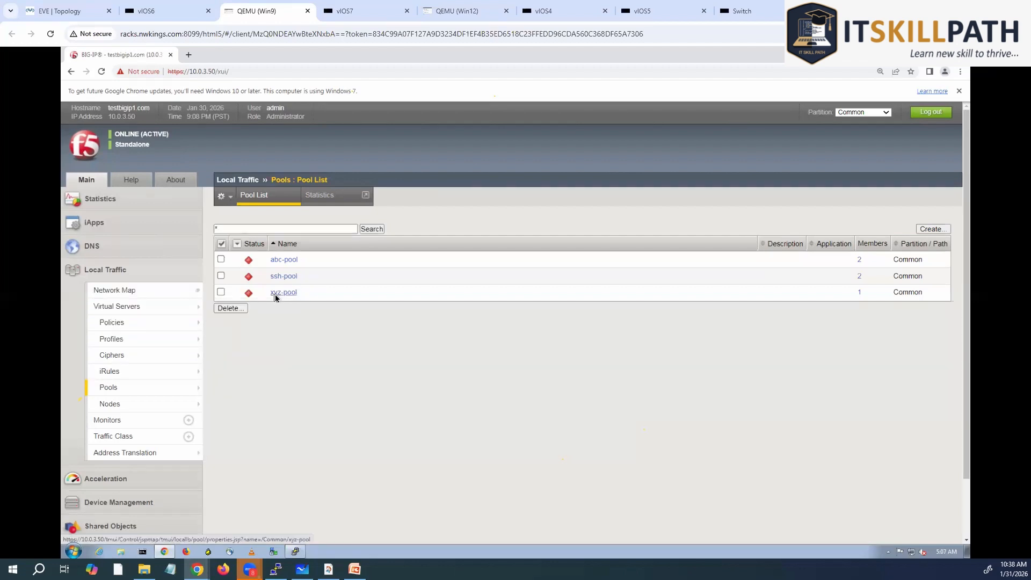
left_click(343, 352)
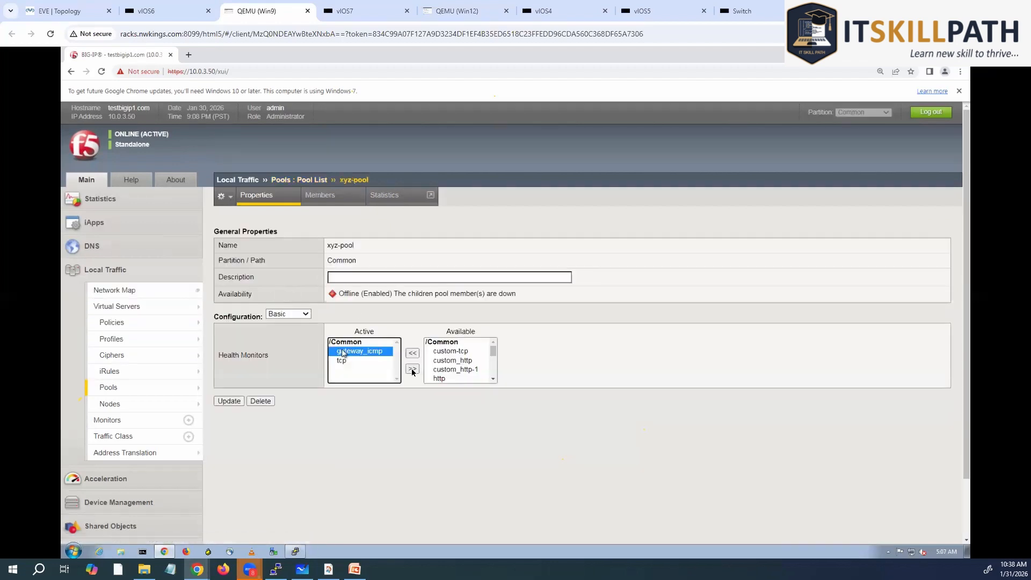
left_click(412, 368)
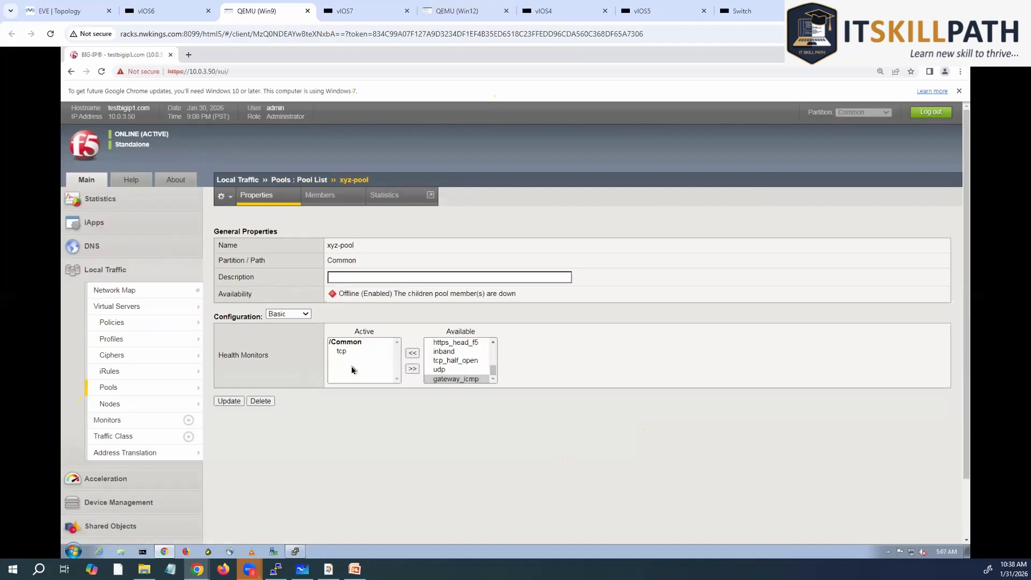
left_click(344, 351)
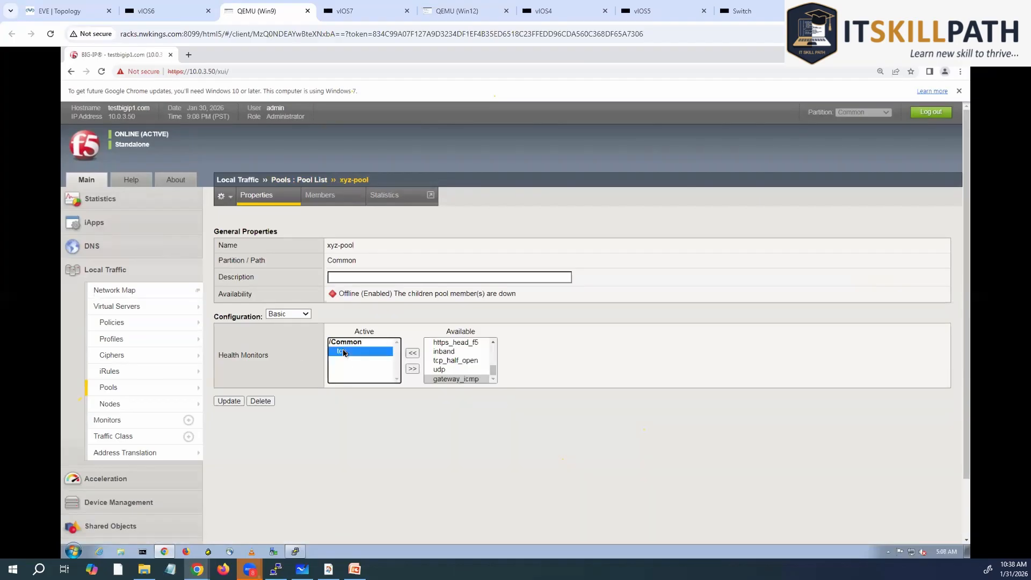
Check the xyz-pool member status and return to the pool's properties.
left_click(327, 198)
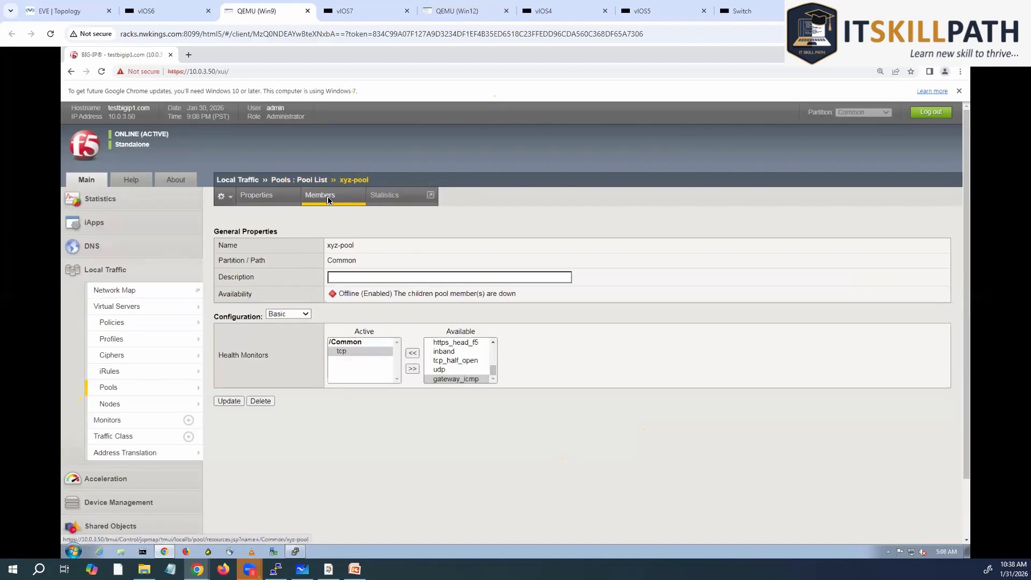
double_click(606, 340)
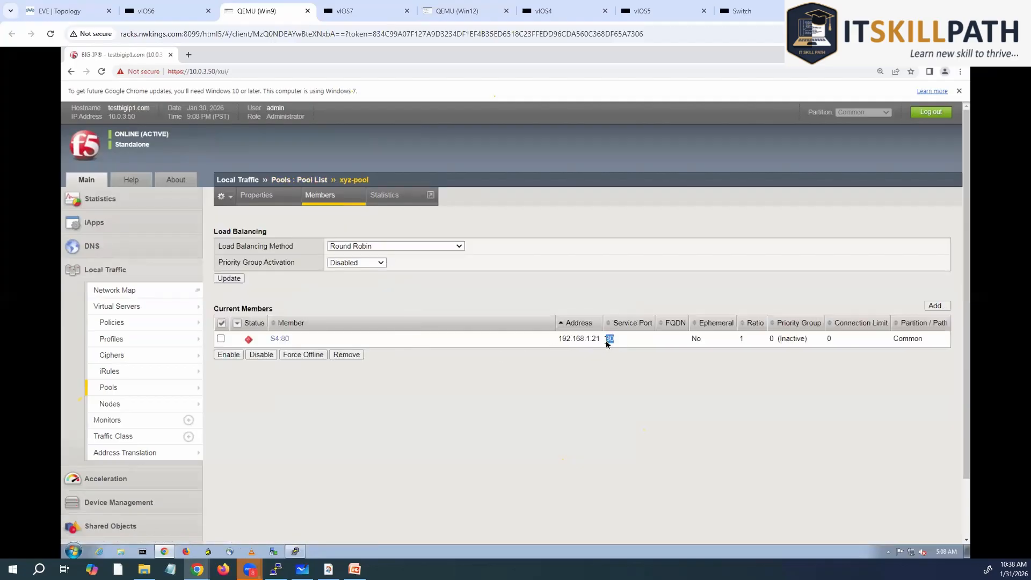
left_click(267, 196)
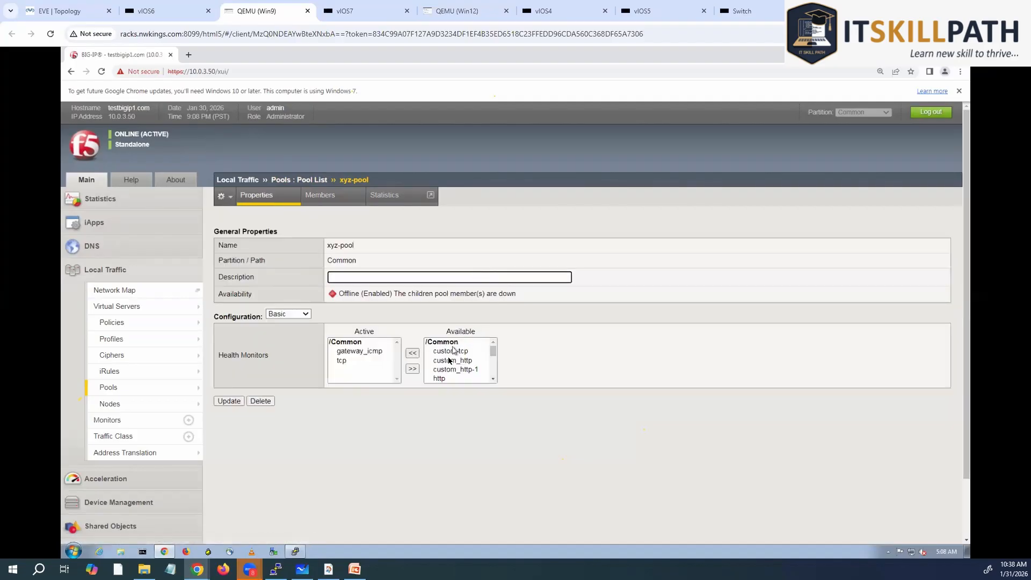
Set xyz-pool's active health monitors to tcp only, removing gateway_icmp.
scroll(449, 359, "down", 4)
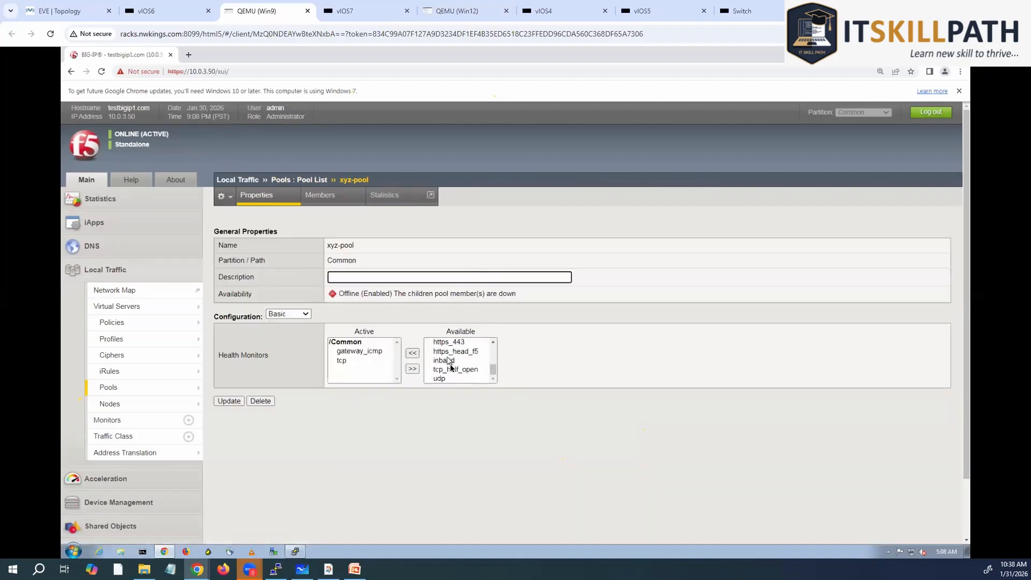
scroll(447, 350, "up", 4)
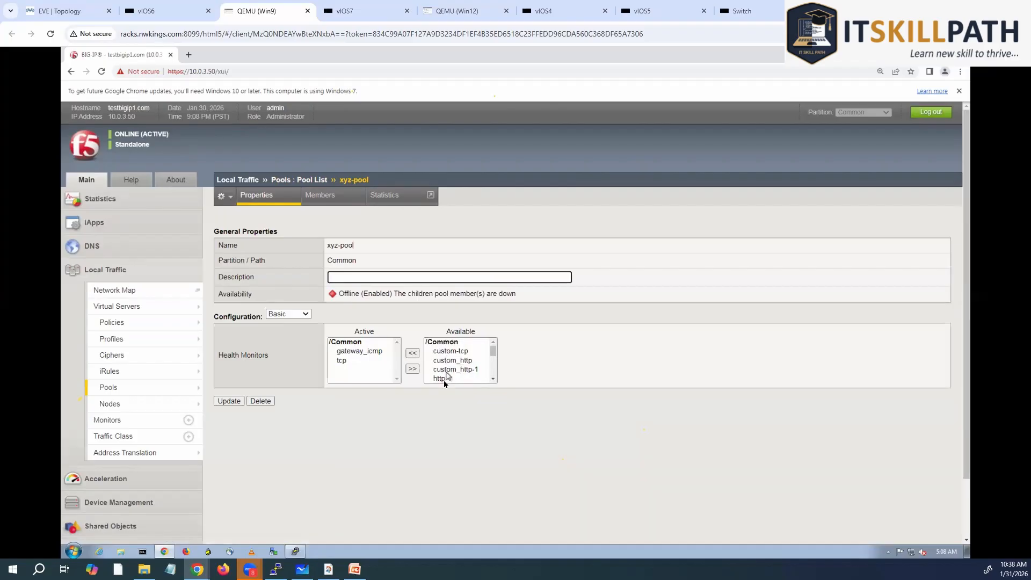
left_click(445, 378)
left_click(411, 353)
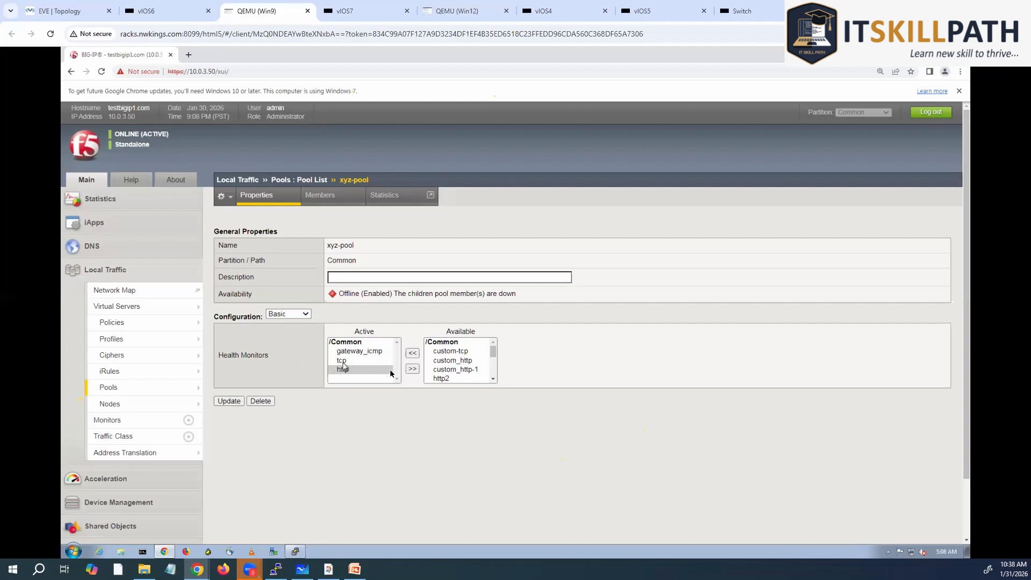
left_click(412, 370)
left_click(386, 352)
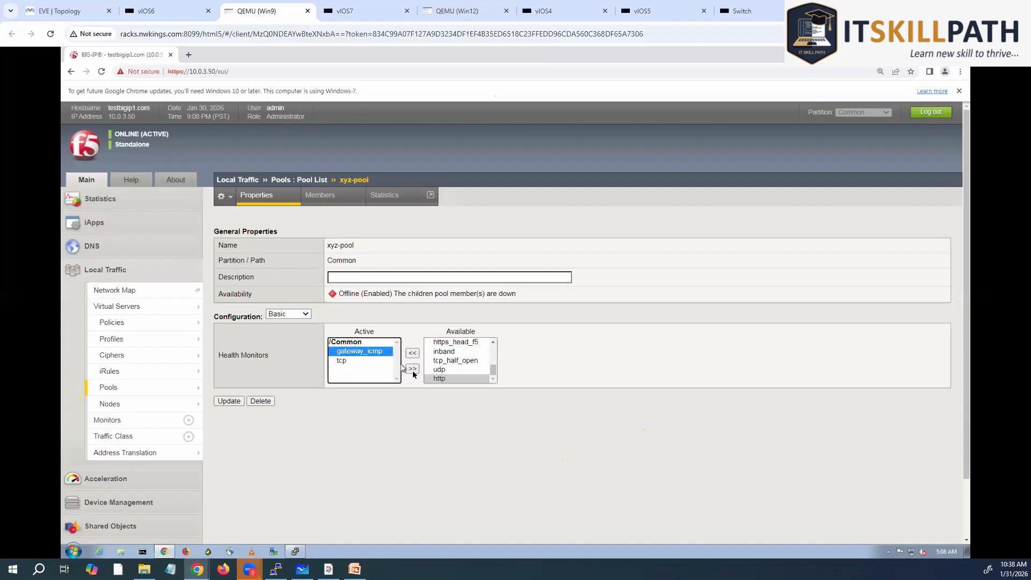
left_click(413, 370)
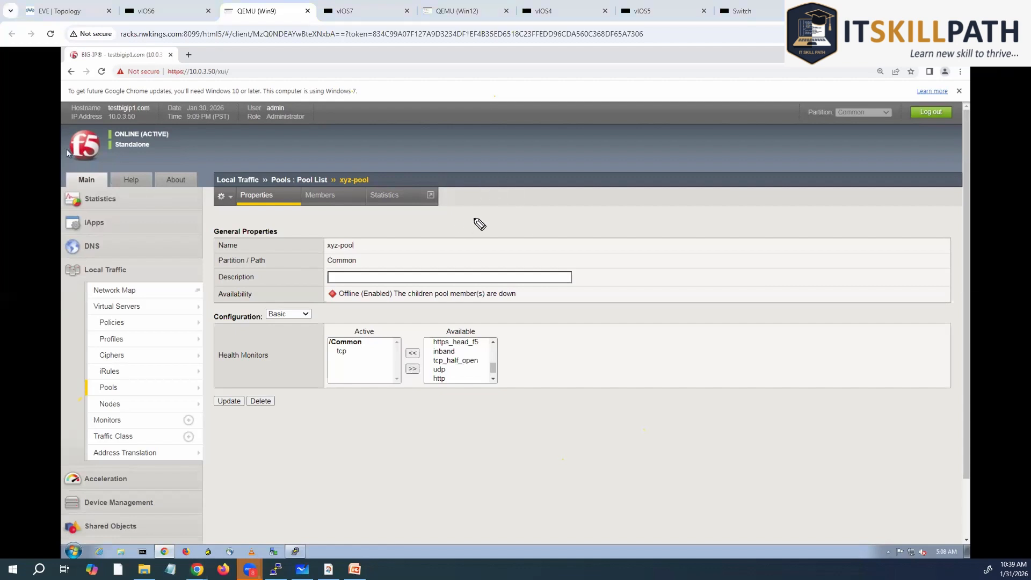
left_click_drag(474, 227, 495, 229)
mouse_move(504, 221)
left_mouse_down()
mouse_move(501, 229)
mouse_move(509, 226)
left_mouse_up()
left_click_drag(549, 231, 643, 231)
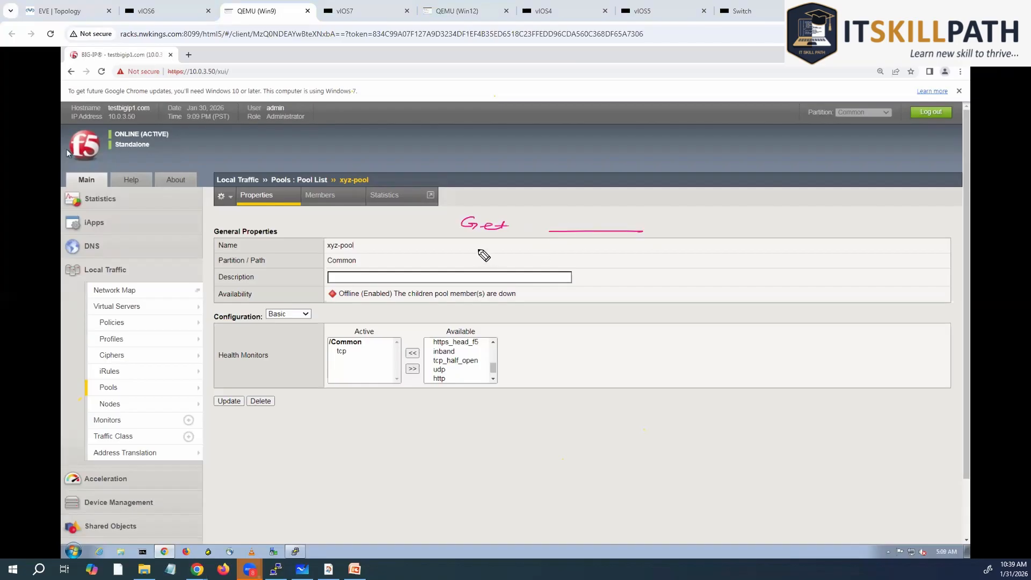
mouse_move(485, 247)
left_mouse_down()
mouse_move(465, 257)
mouse_move(542, 251)
left_mouse_up()
left_click_drag(545, 250, 551, 259)
left_click_drag(455, 243, 559, 246)
mouse_move(460, 244)
left_mouse_down()
mouse_move(535, 268)
mouse_move(560, 246)
mouse_move(554, 262)
left_mouse_up()
left_click_drag(456, 245, 420, 263)
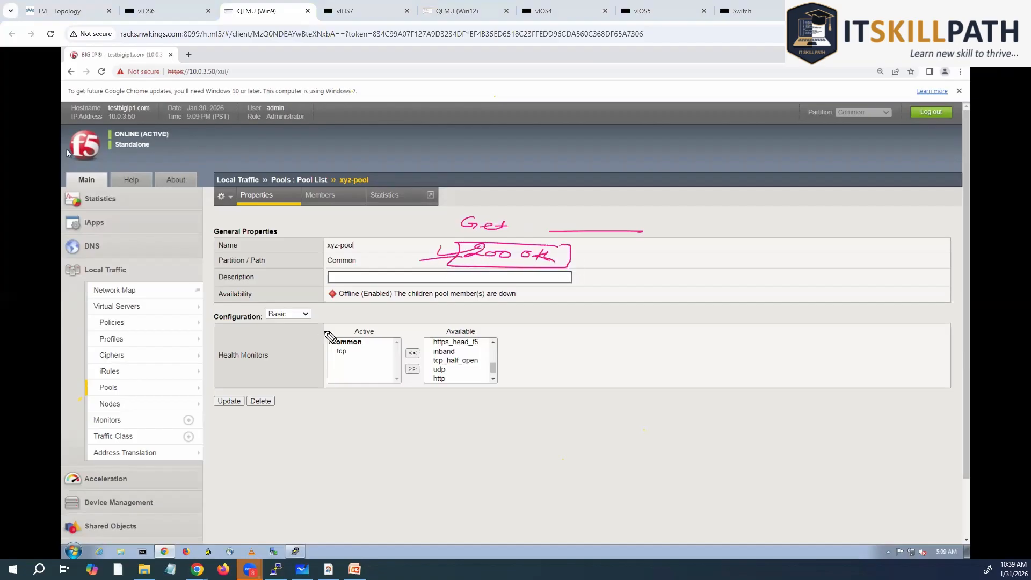
mouse_move(371, 336)
left_mouse_down()
mouse_move(309, 332)
mouse_move(379, 360)
mouse_move(386, 329)
mouse_move(393, 336)
left_mouse_up()
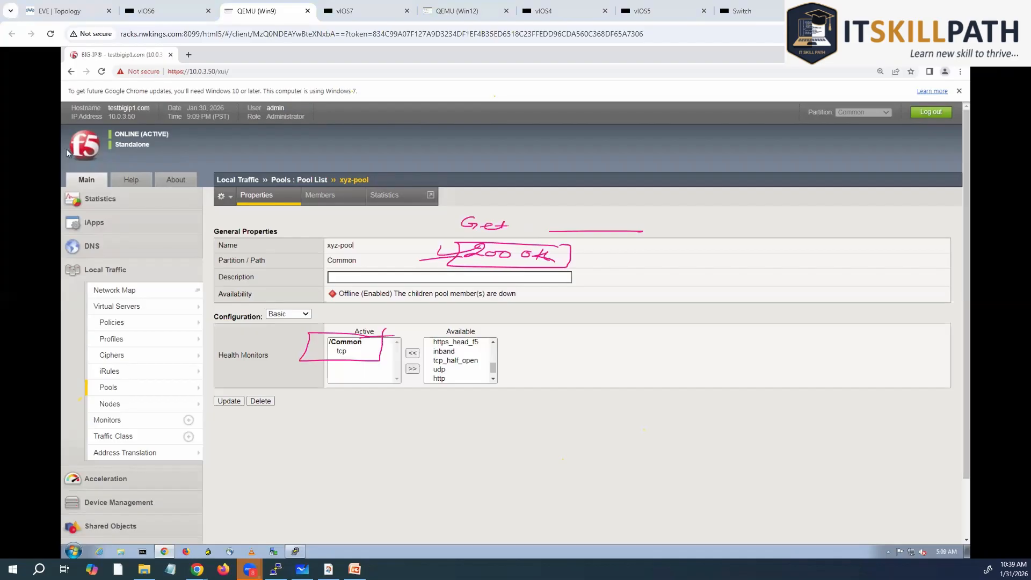
Open the BIG-IP pool list to check the pools' status.
left_click(66, 149)
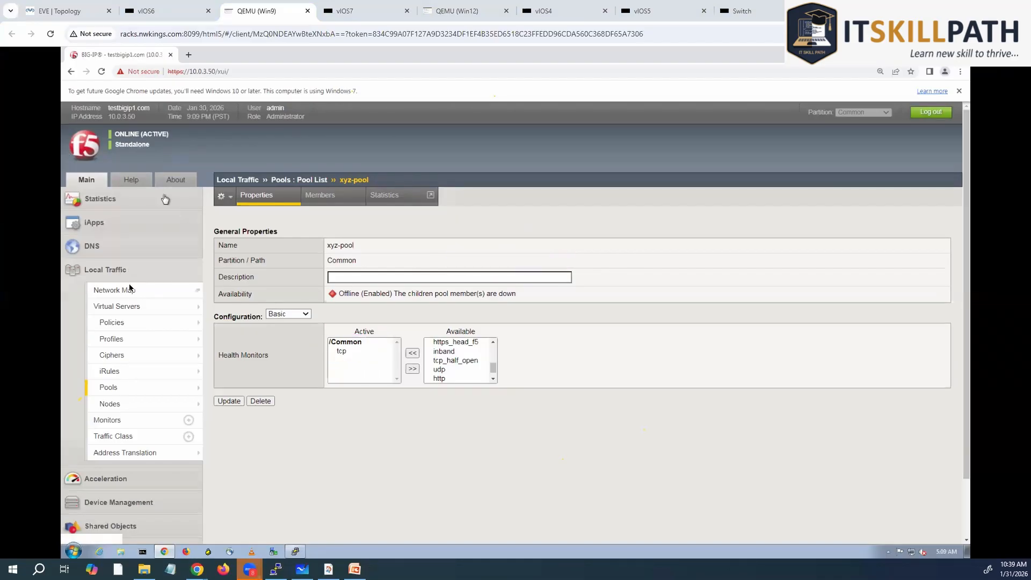
left_click(144, 394)
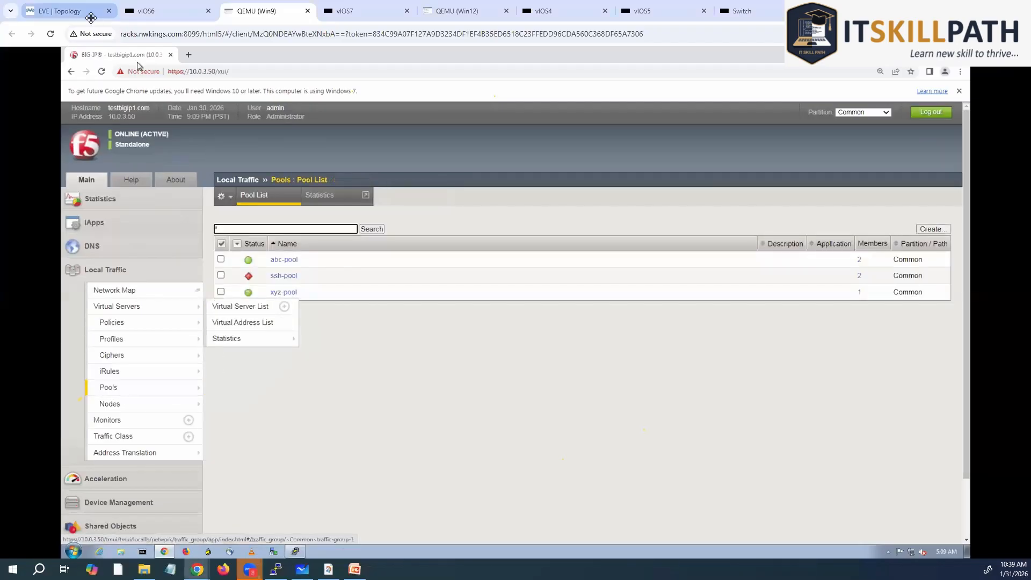
In the EVE topology, change the Server-3 label's address to 192.168.1.25.
left_click(59, 11)
left_click_drag(650, 349, 630, 339)
double_click(629, 339)
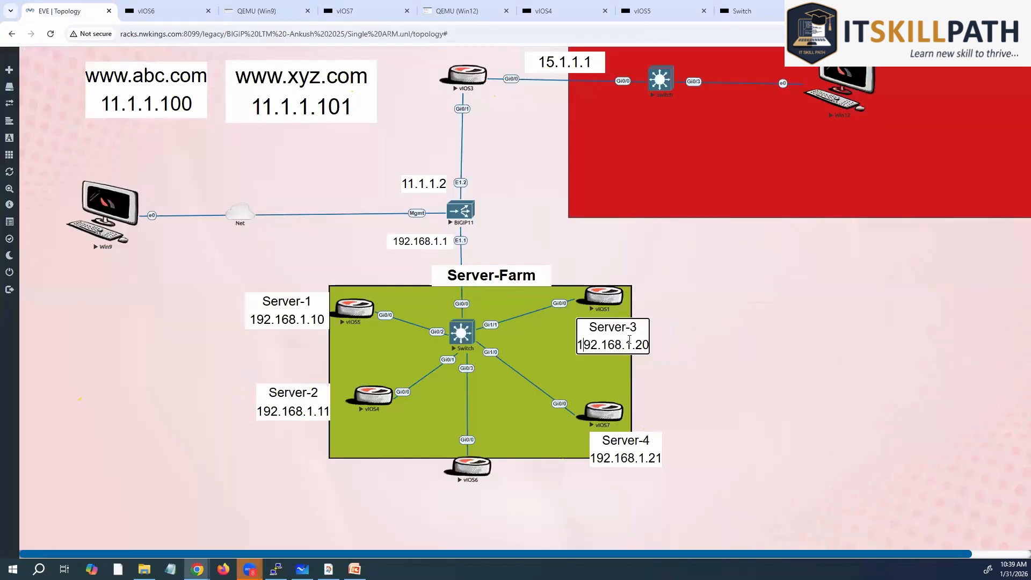
key("BackSpace")
type("5")
left_click(809, 383)
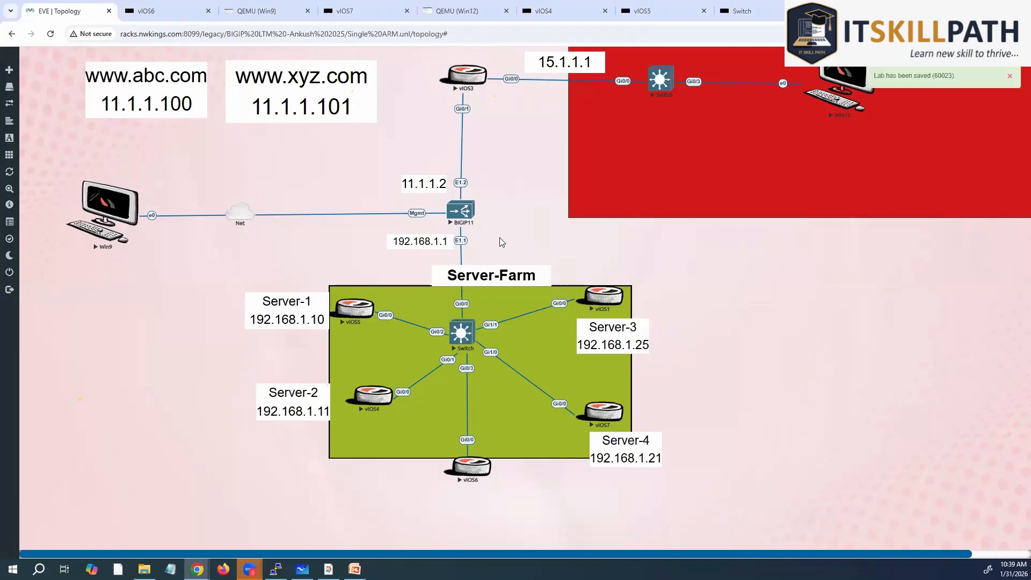
Open the vIOS1 console and decline the initial configuration dialog with no.
left_click(612, 307)
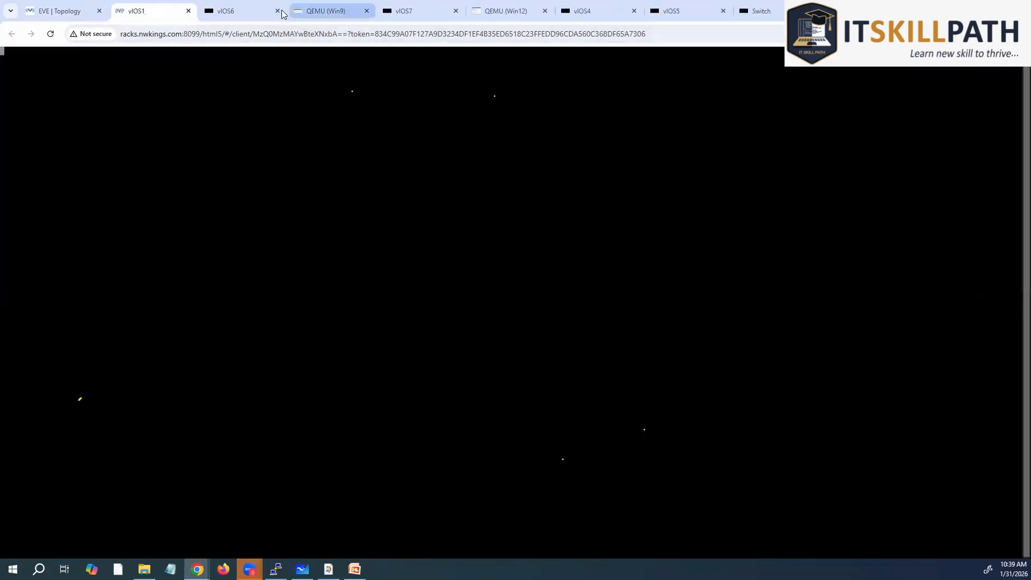
left_click(278, 11)
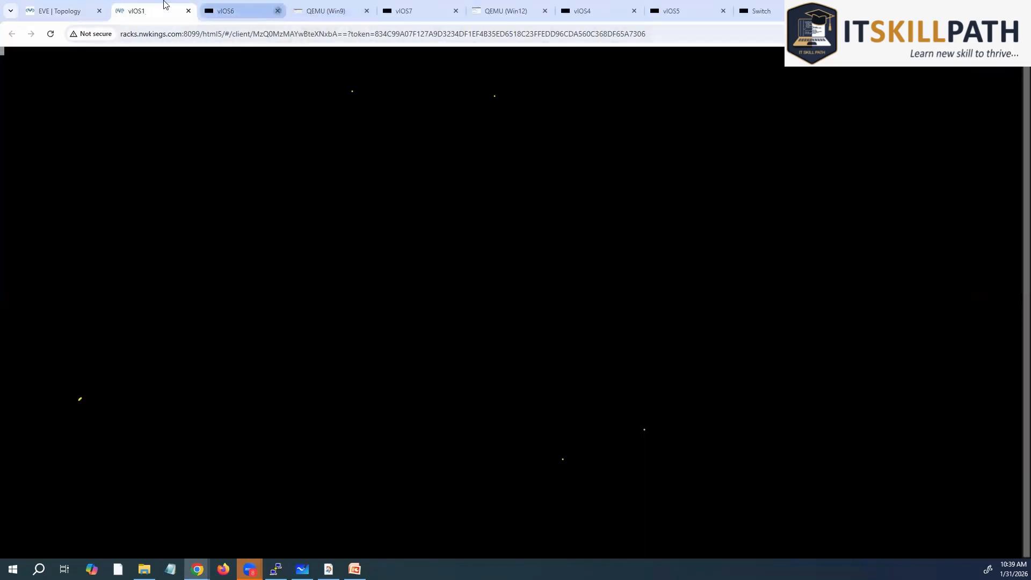
key("Return")
key("Return")
key("Return")
key("Return")
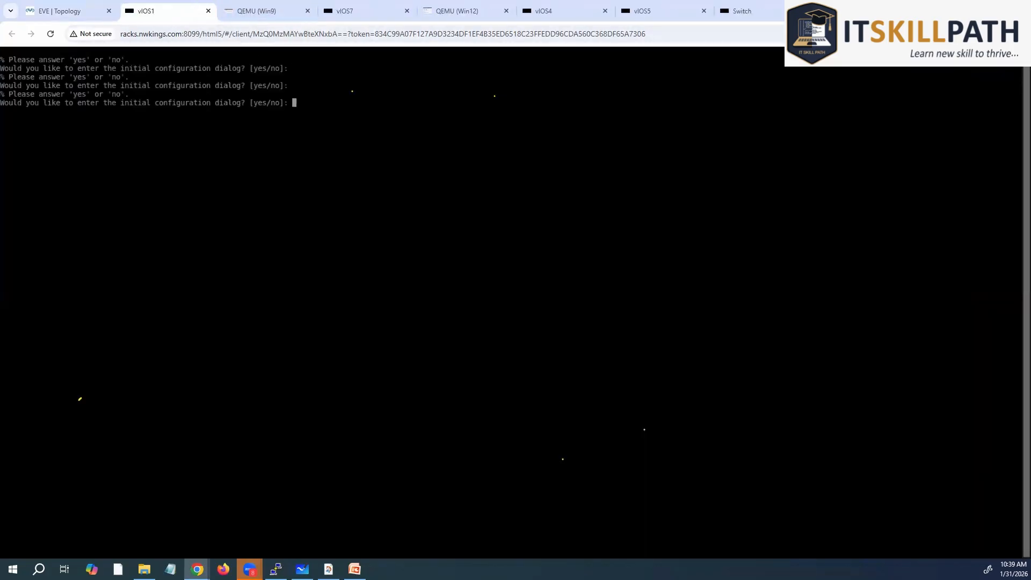
type("no")
key("Return")
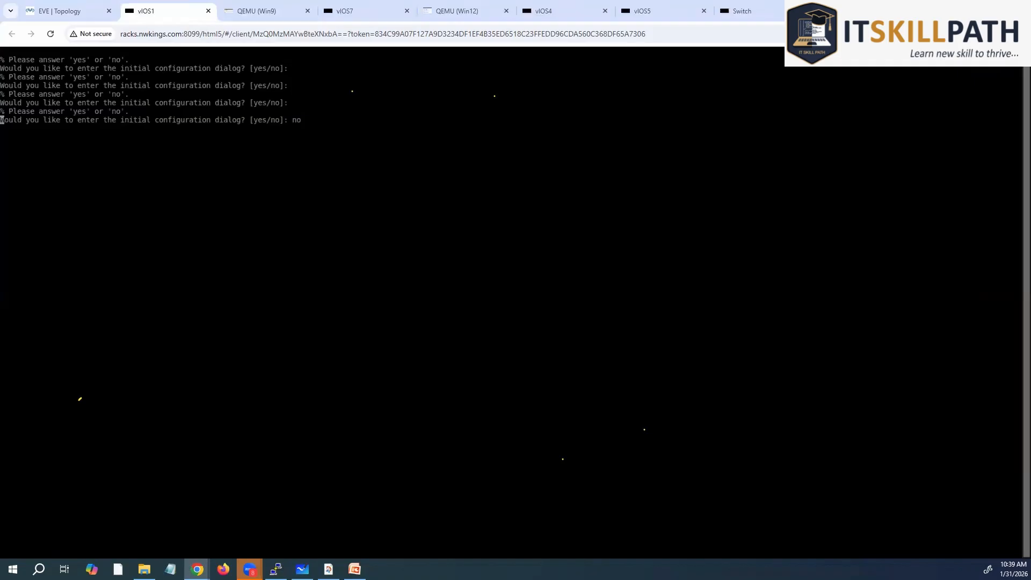
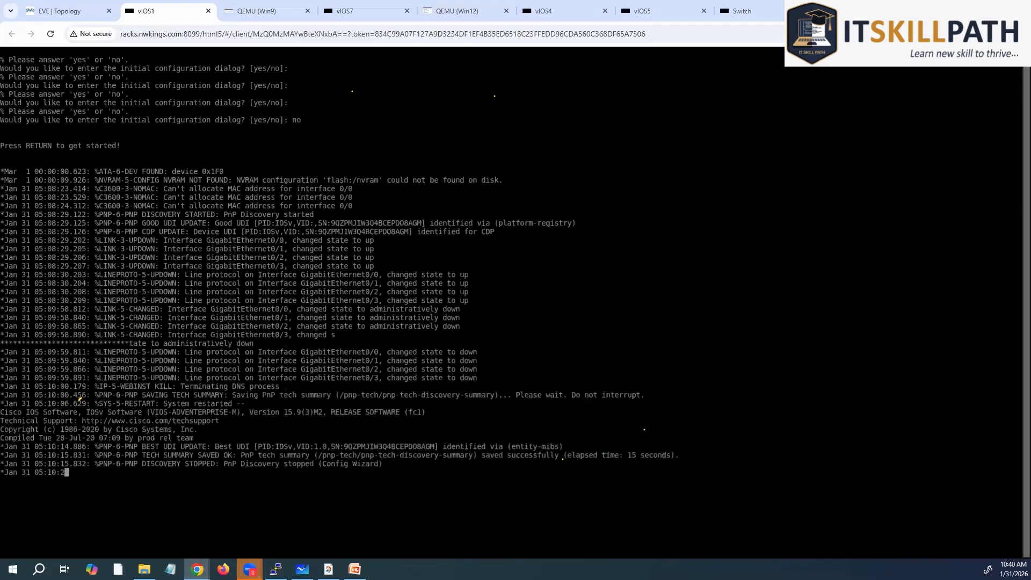
Enter privileged configuration mode on the router and set its hostname to Server-3.
type("en")
key("Return")
key("Return")
type("conf t")
key("Return")
key("Return")
key("Return")
key("Return")
key("Return")
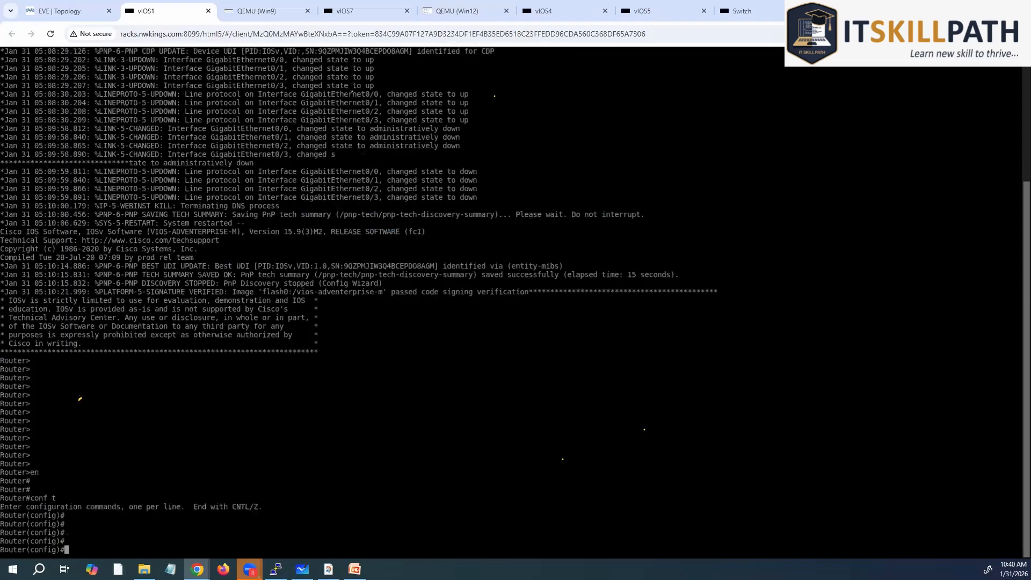
type("ho")
key("Tab")
type("Server-")
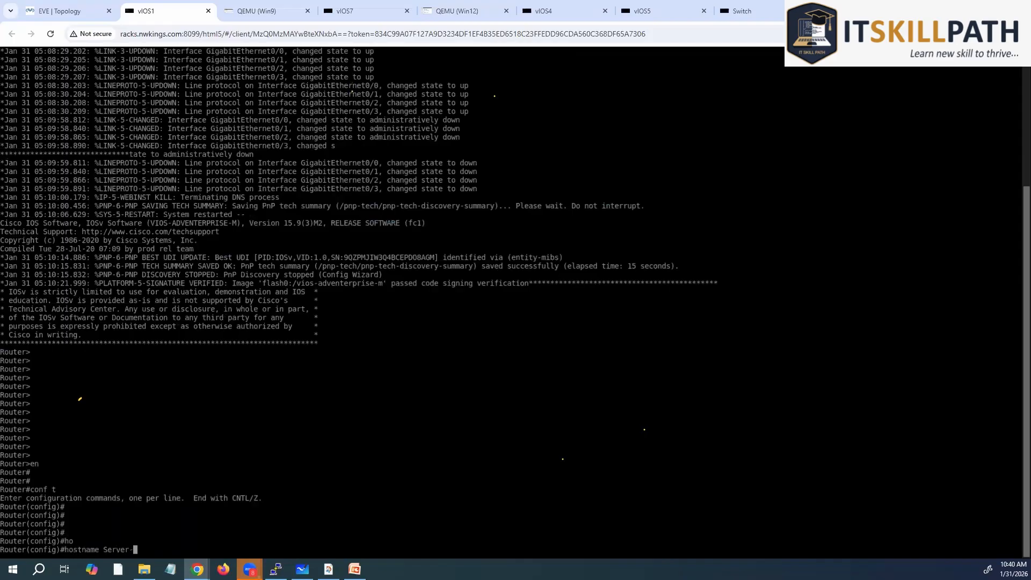
type("3")
key("Return")
key("Return")
key("Return")
key("Return")
Try to assign address 192.168.1.25 255.255.255.0 from global configuration mode.
type("ip add 192.168.1.25. 255")
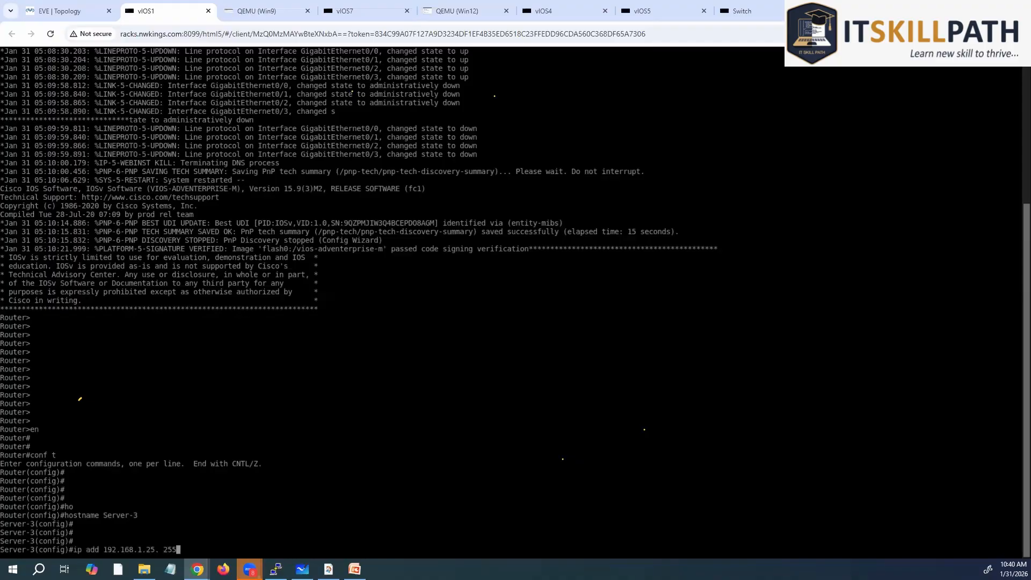
type(".255.255.0")
key("Return")
key("Return")
key("Return")
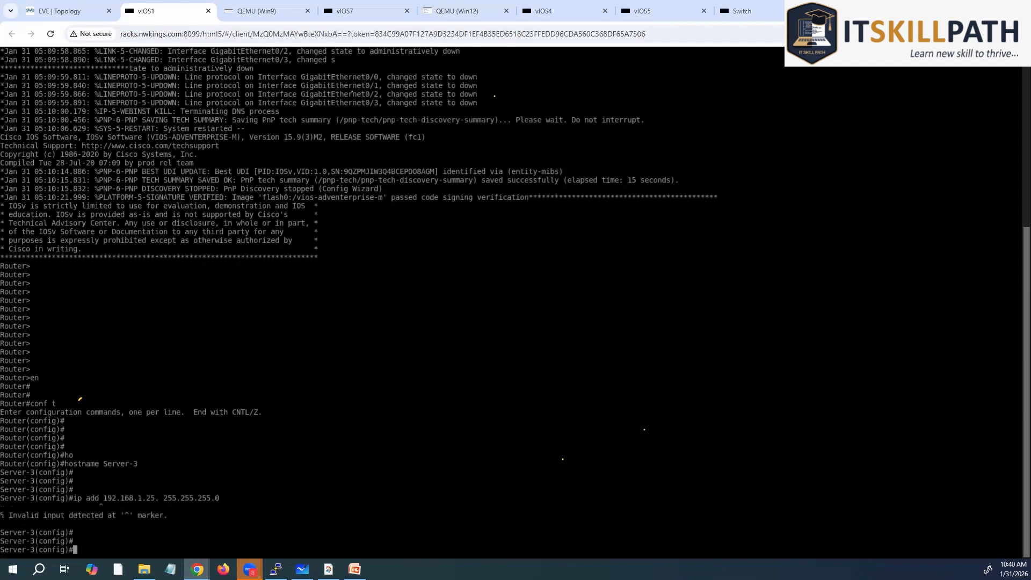
key("Up")
key("Left")
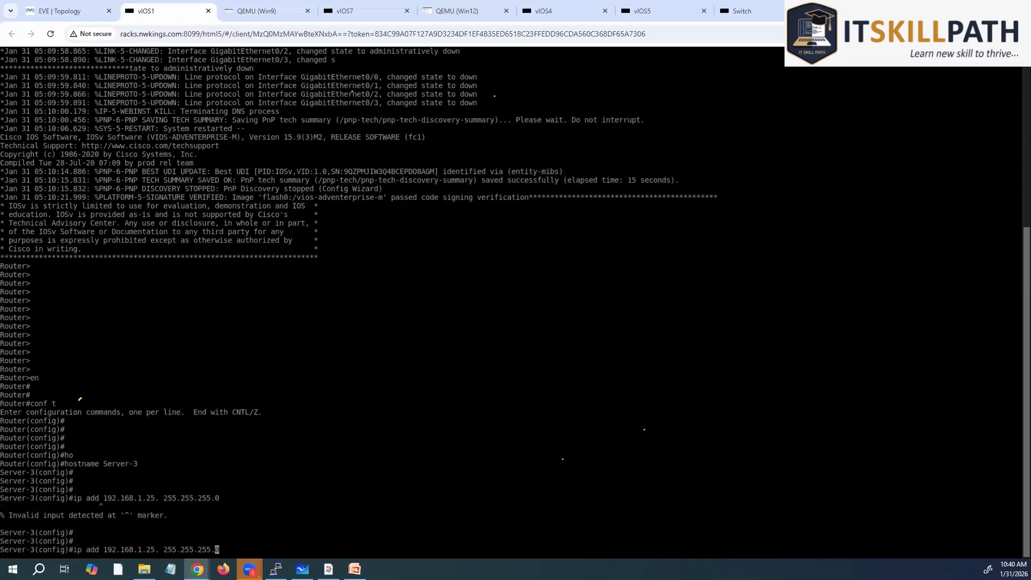
key("Left")
key("Left")
key("Left")
key("Left")
key("Left")
key("Left")
key("Left")
key("Left")
key("Left")
key("Left")
key("Left")
key("Left")
key("Left")
key("BackSpace")
key("Return")
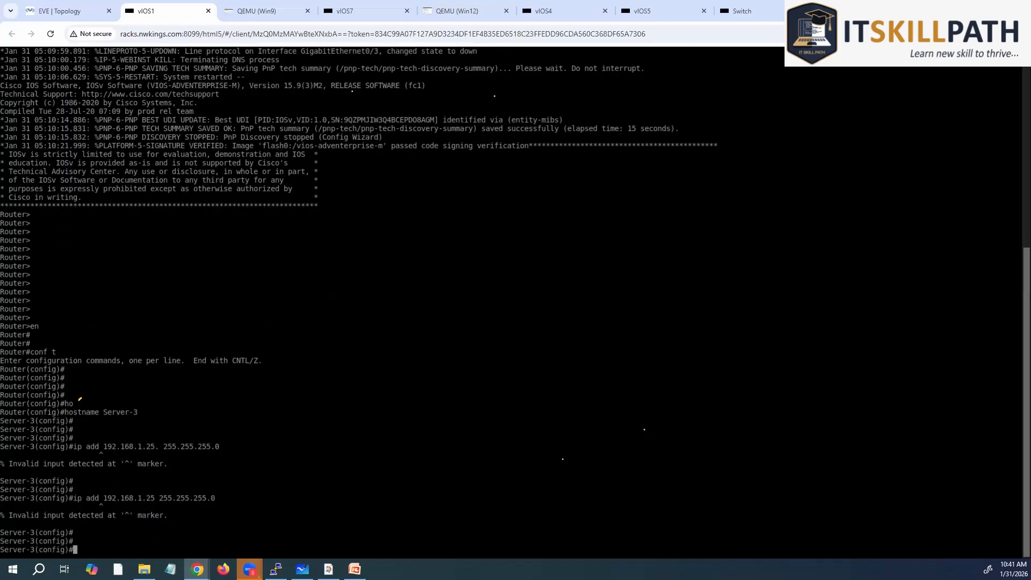
Assign 192.168.1.25 255.255.255.0 to interface GigabitEthernet0/0 and bring the interface up with no shutdown.
type("int g0/0")
key("Return")
key("Return")
key("Return")
key("Return")
key("Up")
key("Up")
key("Return")
key("Return")
key("Return")
key("Return")
key("Return")
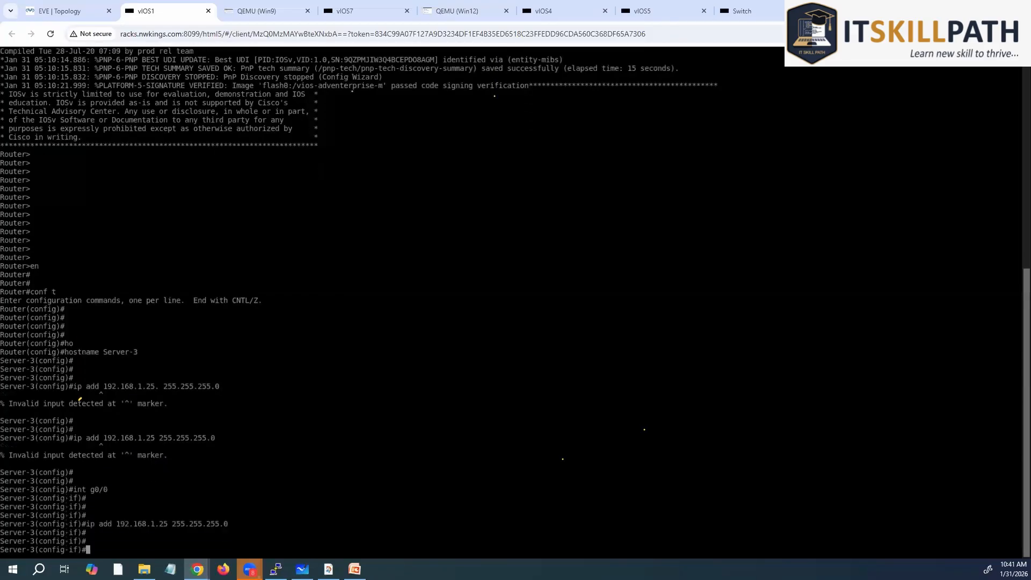
type("n")
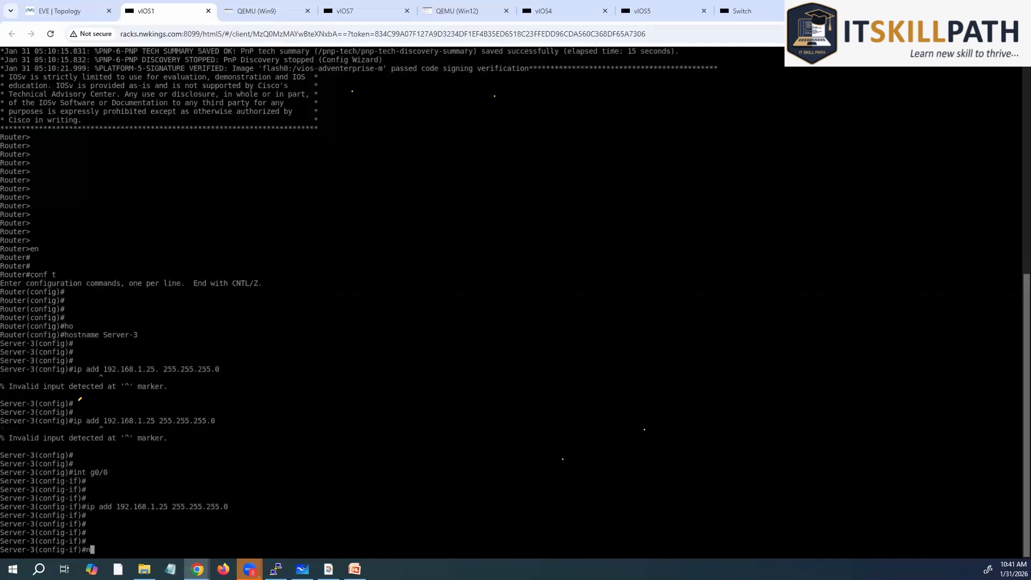
type("o sh")
key("Return")
key("Return")
key("Return")
key("Return")
key("Return")
Add a default route 0.0.0.0 0.0.0.0 via gateway 192.168.1.1.
type("ro")
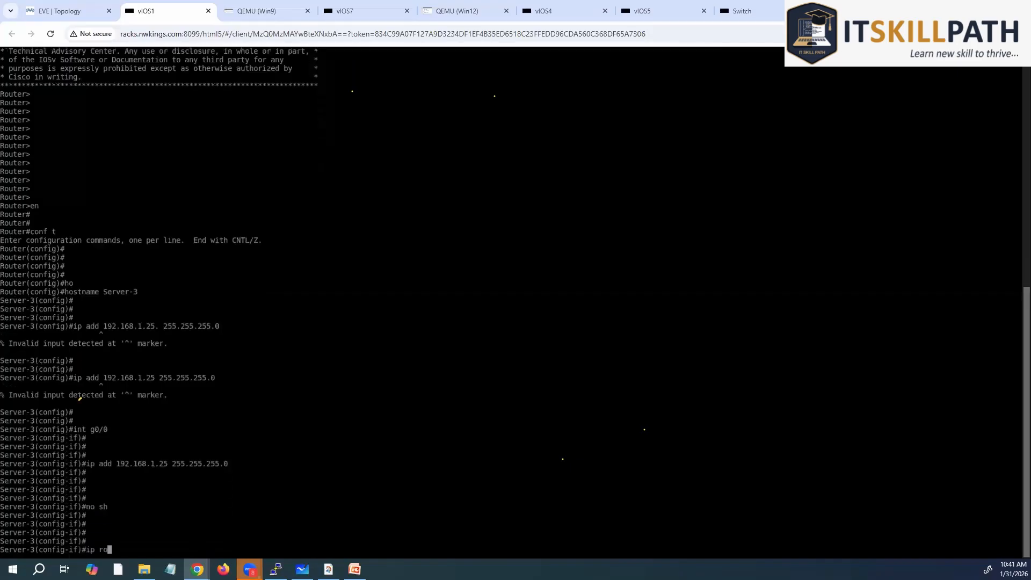
type("ute 0.0.0.")
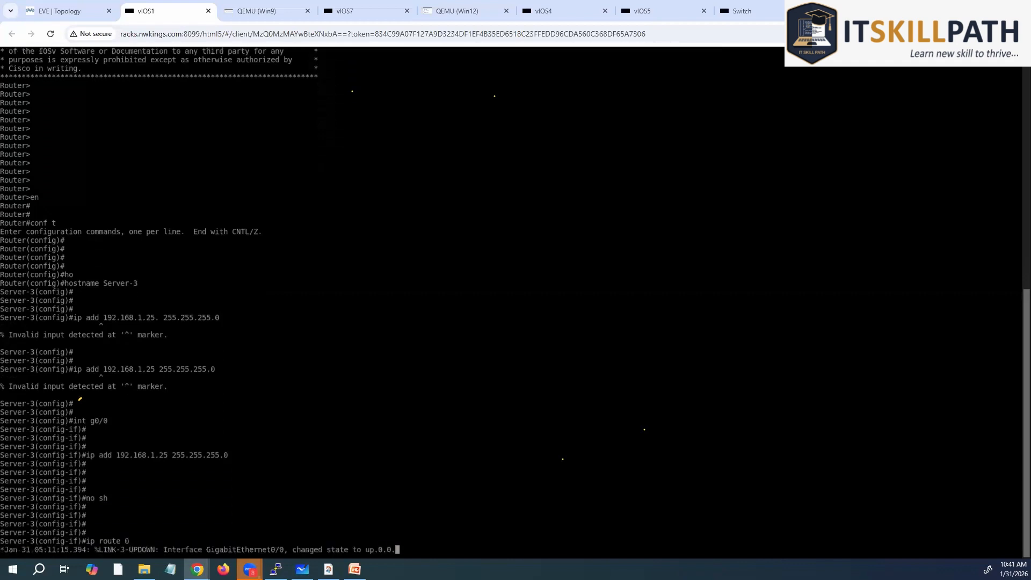
type("0 0.0.0.")
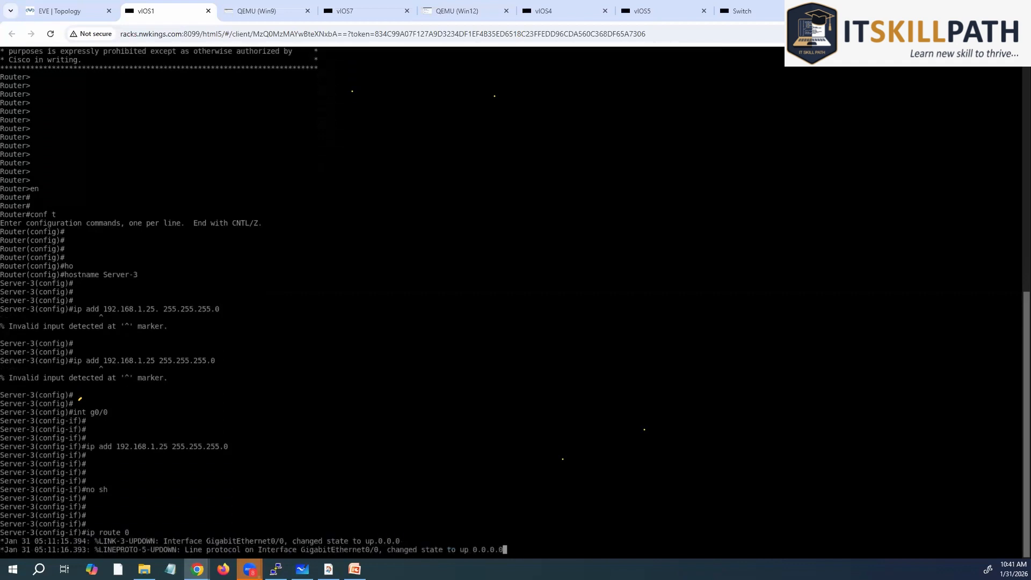
type("0 192.168.1.1")
key("Return")
key("Return")
key("Return")
key("Return")
key("Return")
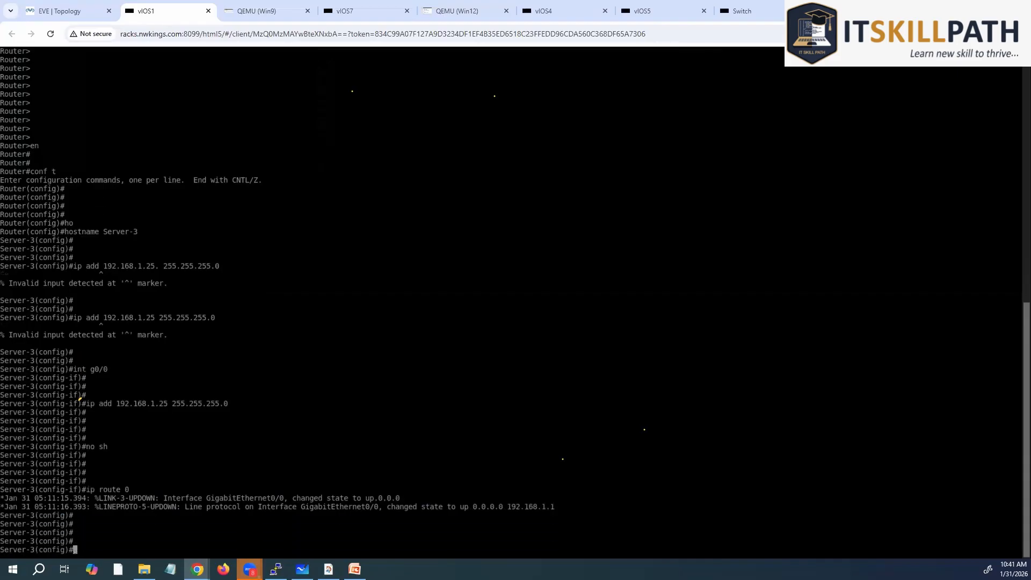
Enable the HTTP server on Server-3 with ip http server.
type("ip ht")
key("Tab")
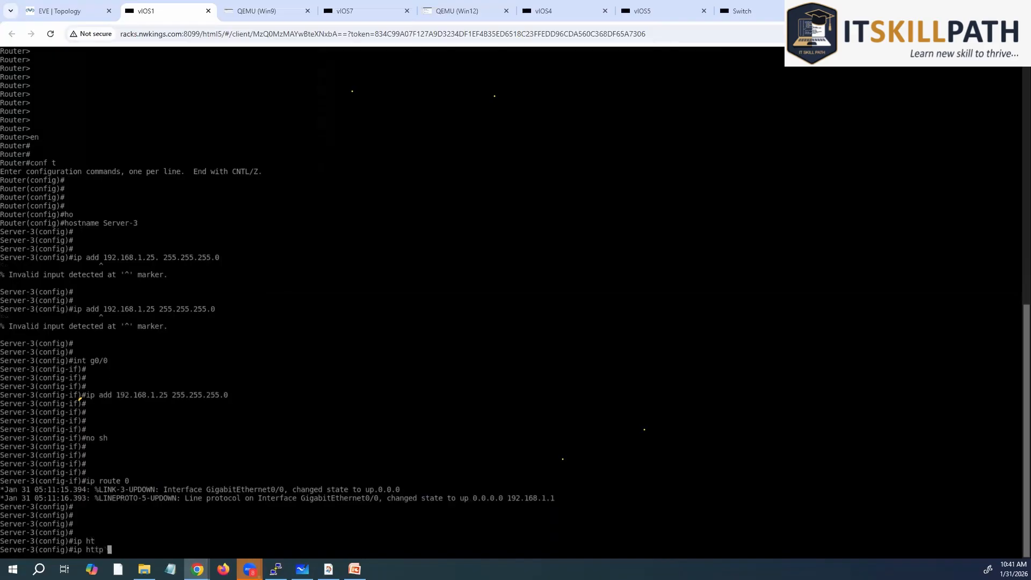
type("se")
key("Tab")
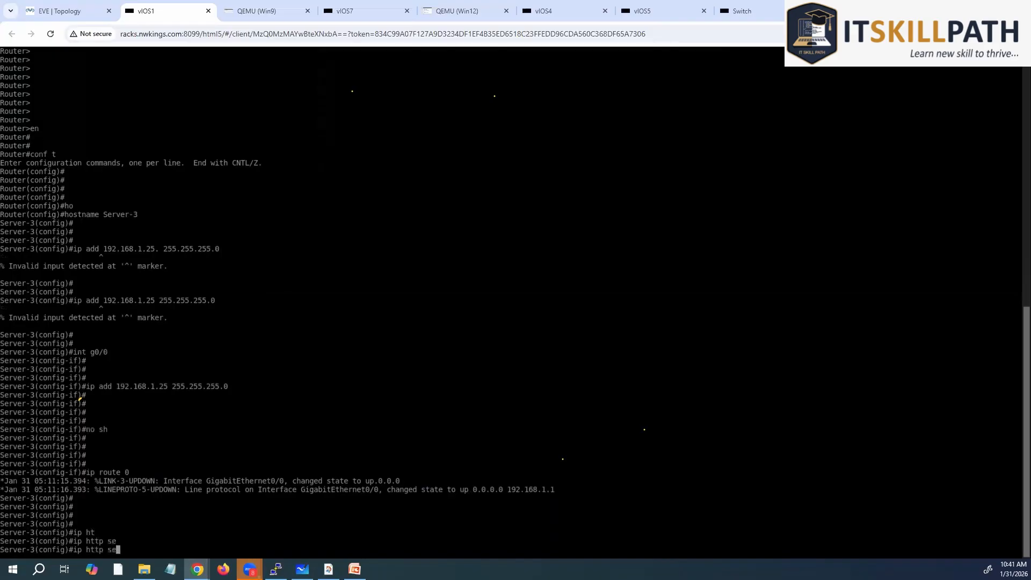
type("r")
key("Tab")
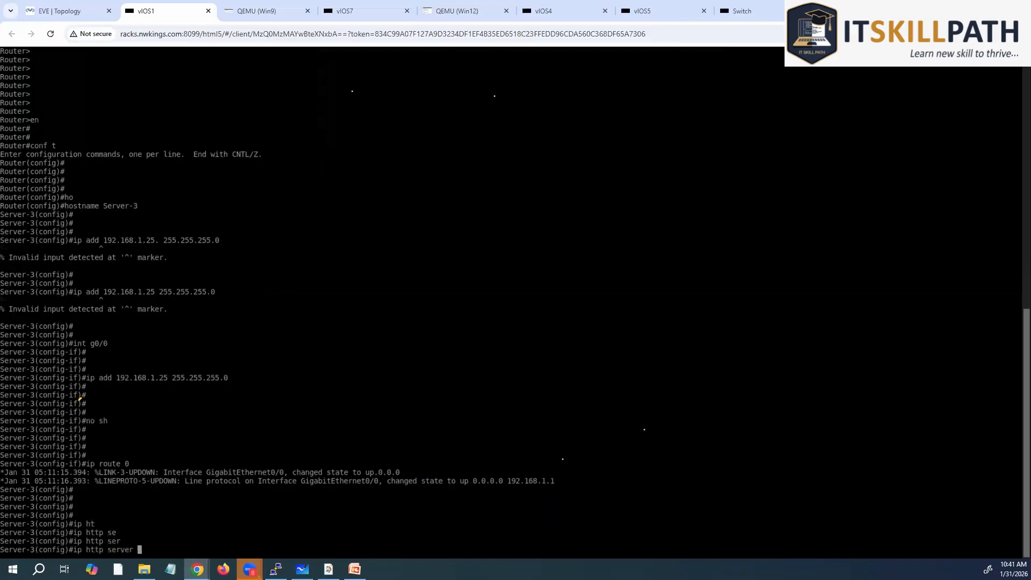
key("Return")
key("Return")
key("Return")
key("Return")
Set the enable password and save the running configuration.
type("ena")
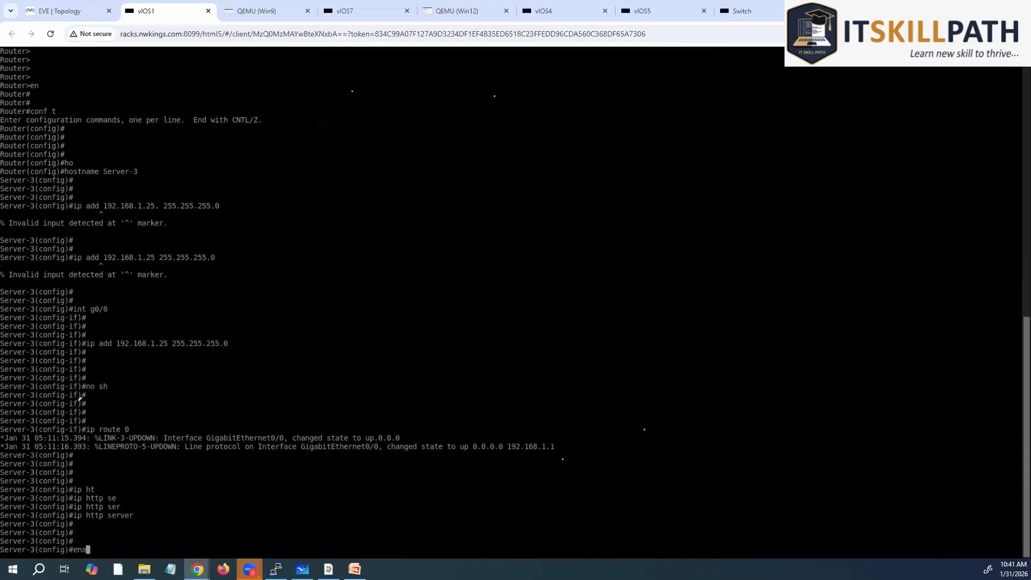
key("Tab")
type("pas")
key("Tab")
type("12345")
key("Return")
key("Return")
key("Return")
key("Return")
key("Return")
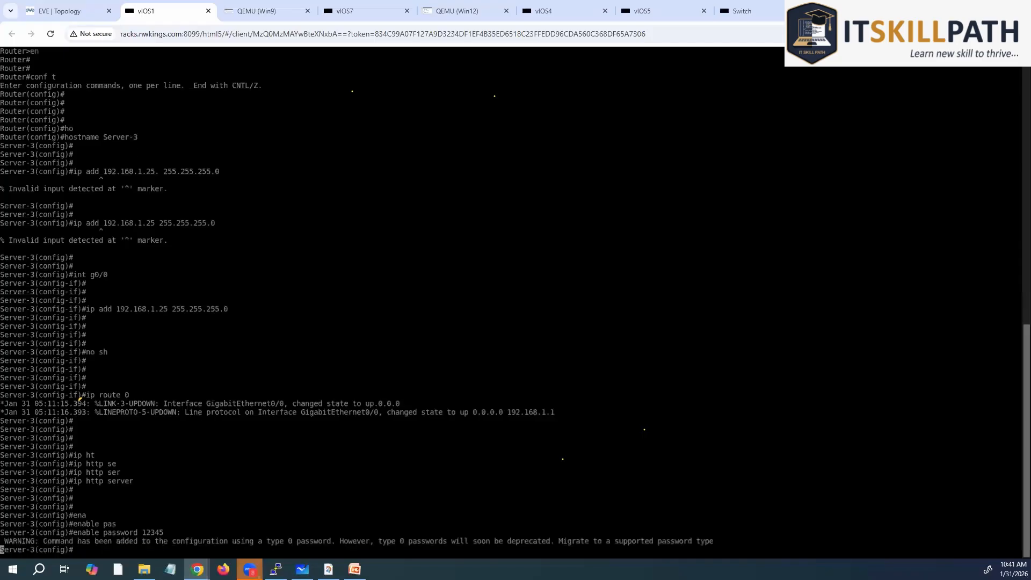
type("do w")
key("Return")
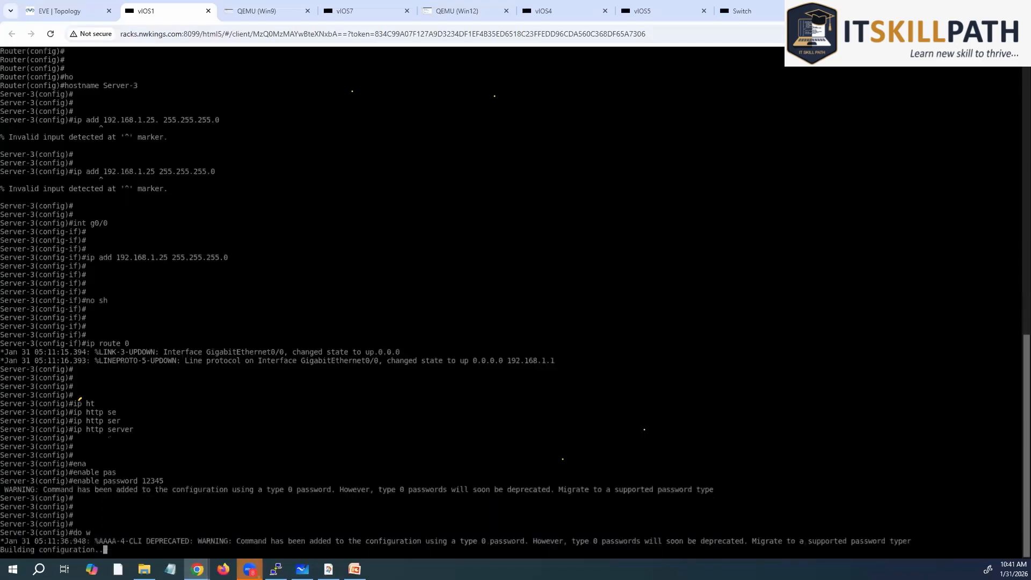
Review xyz-pool's members, the virtual server list and the network map entry for xyz-vs.
left_click(242, 4)
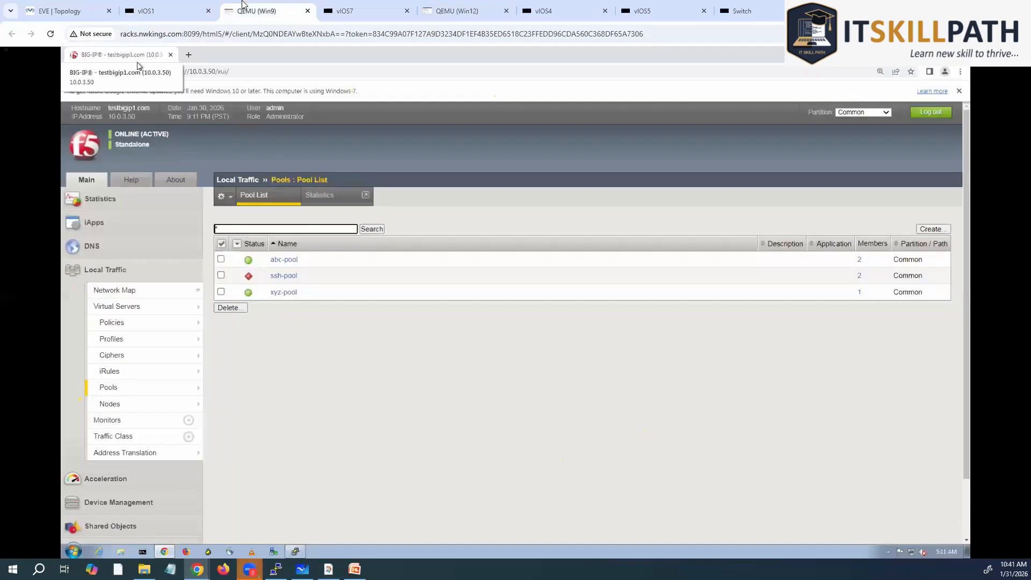
left_click(285, 293)
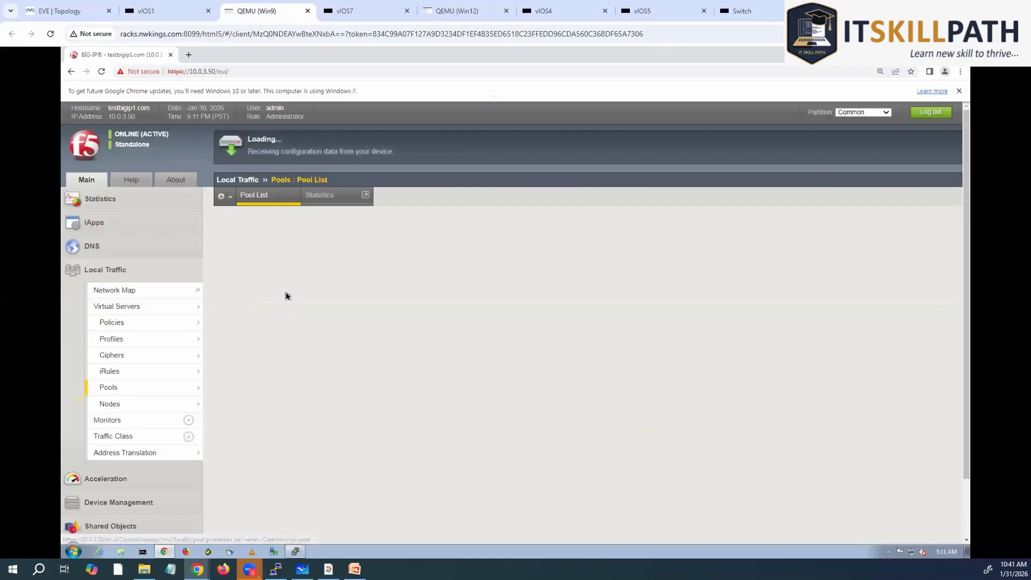
left_click(320, 202)
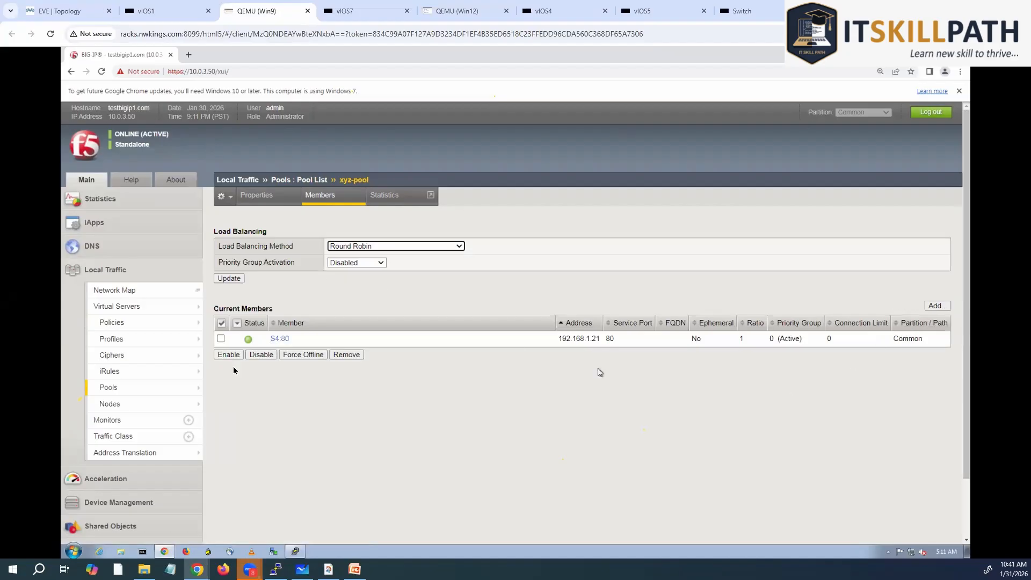
left_click(138, 309)
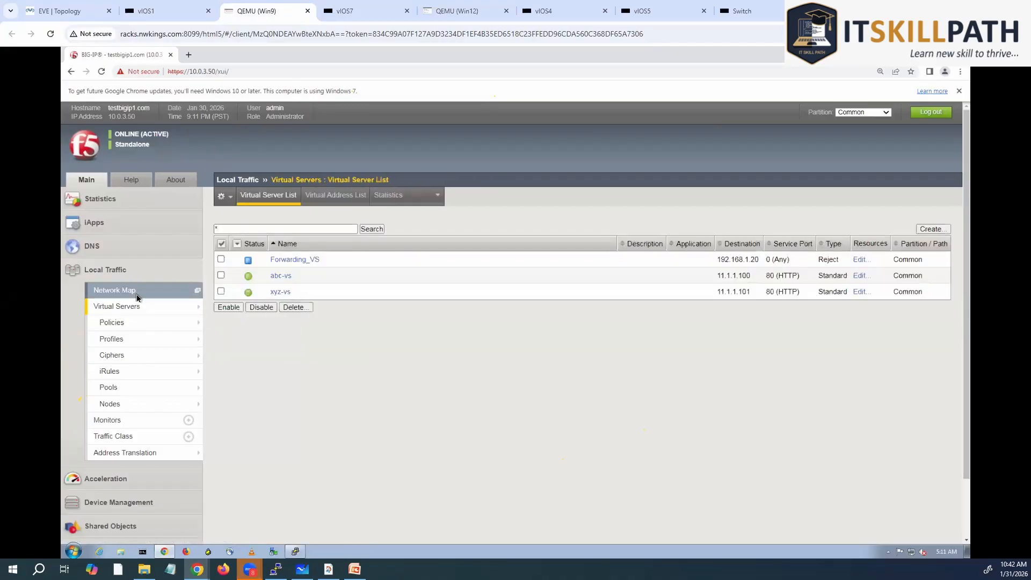
left_click(138, 297)
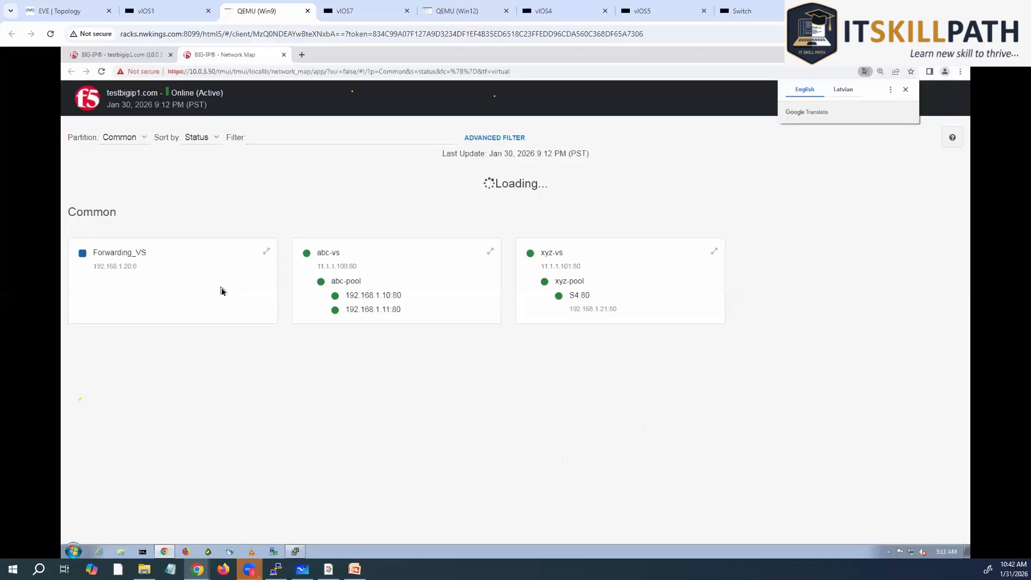
left_click(121, 53)
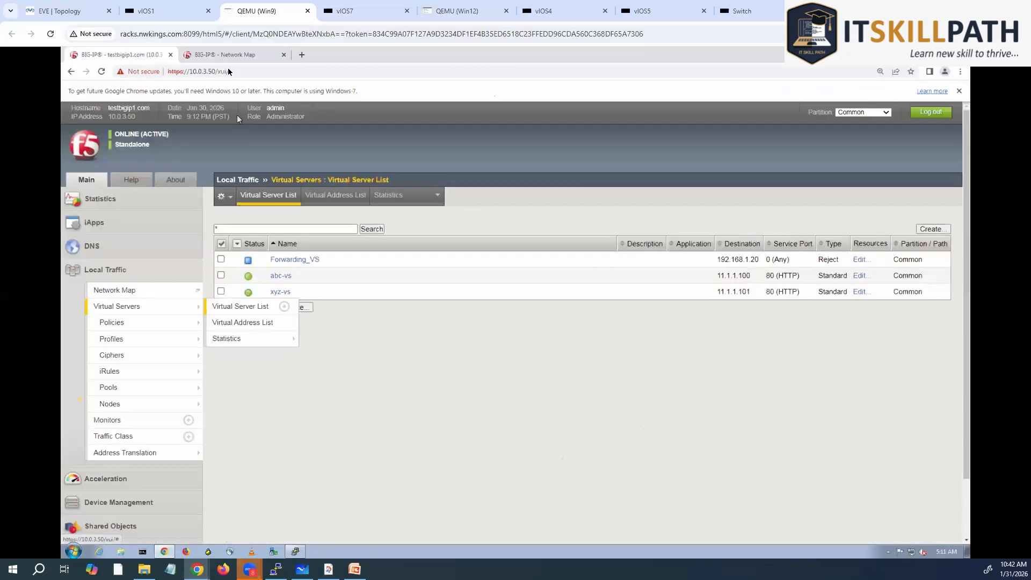
left_click(225, 54)
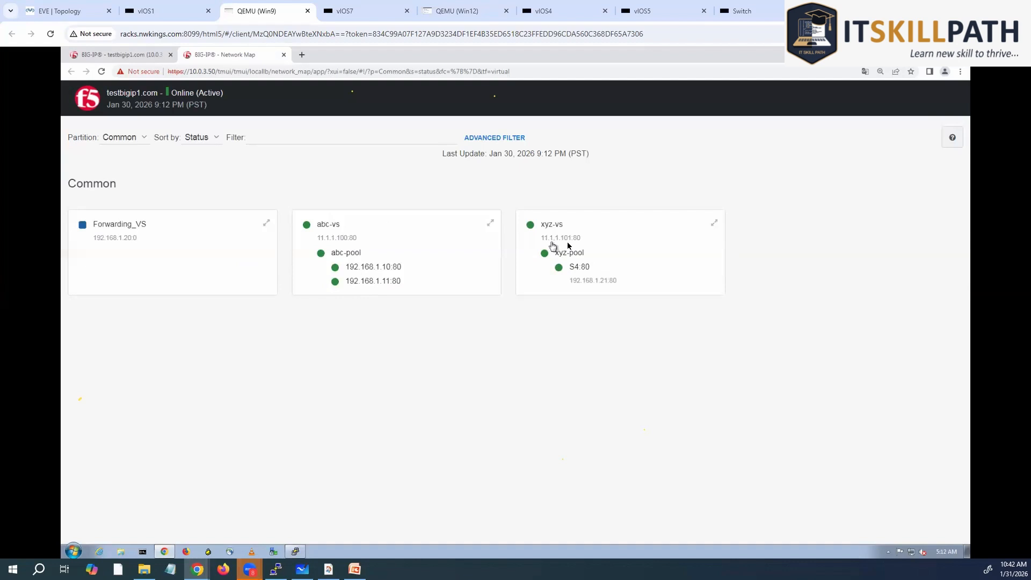
left_click(135, 56)
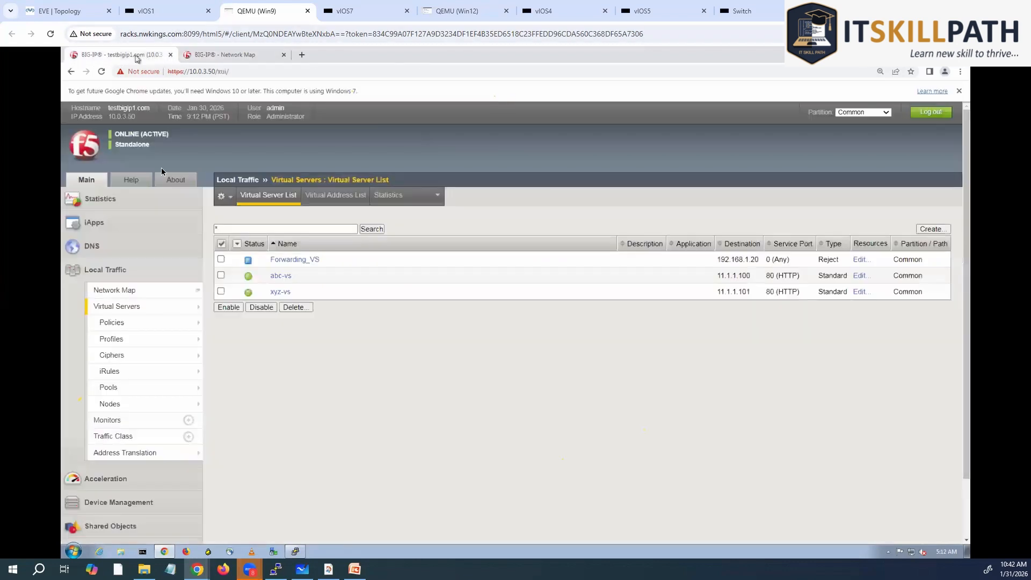
left_click(129, 393)
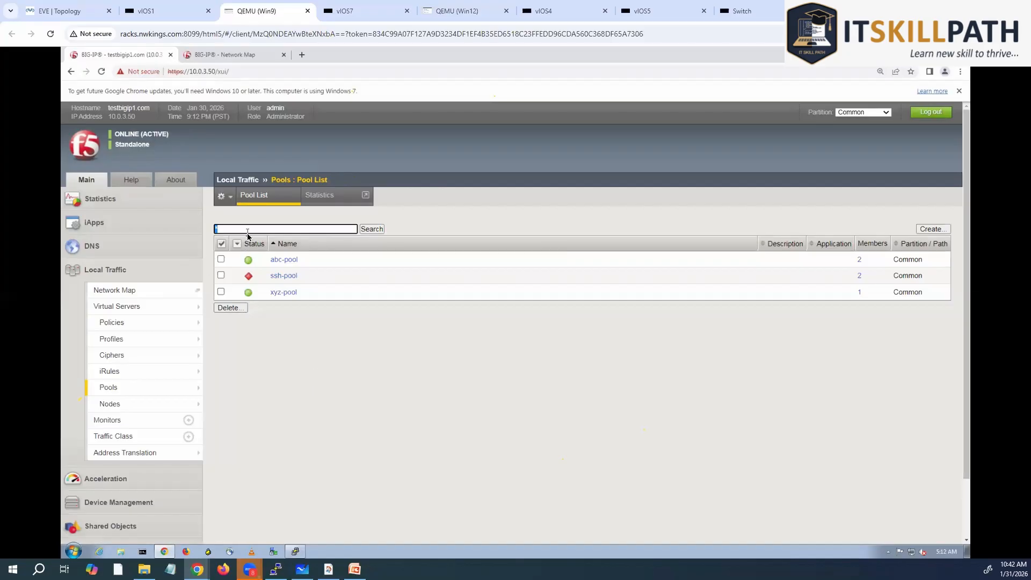
left_click(221, 56)
left_click(575, 256)
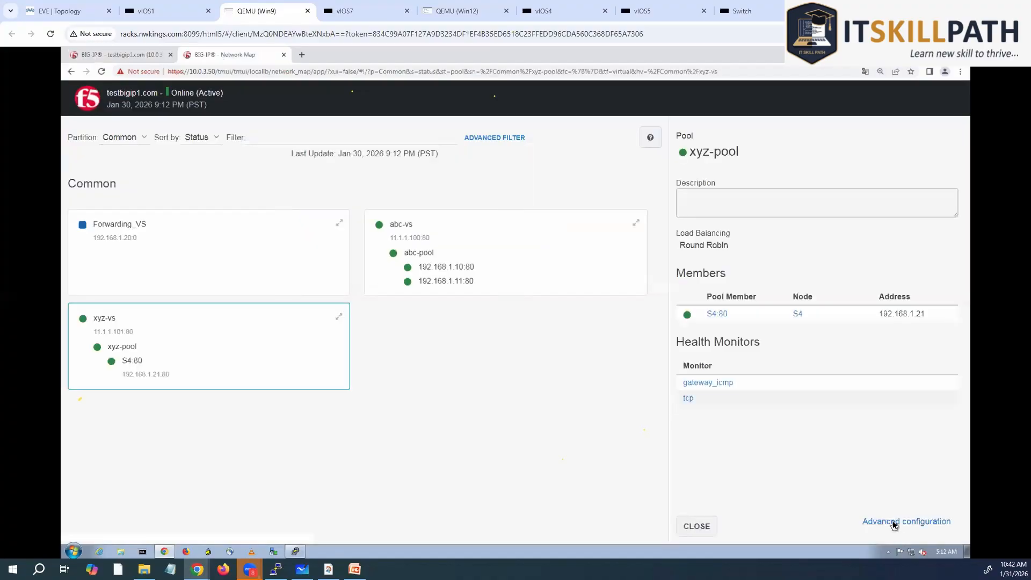
Remove the gateway_icmp health monitor from xyz-pool's active monitors and update the pool.
left_click(893, 523)
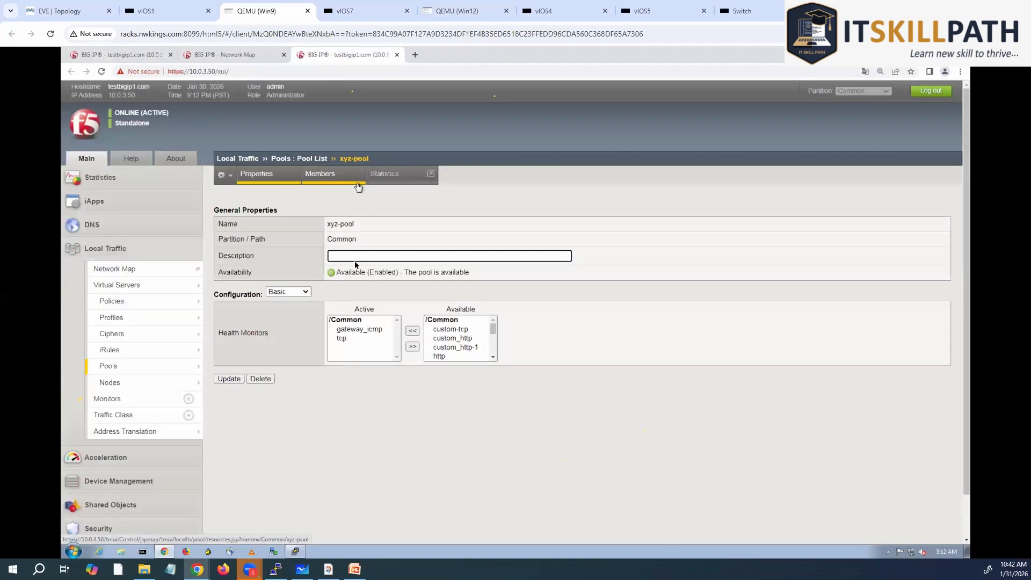
left_click(359, 330)
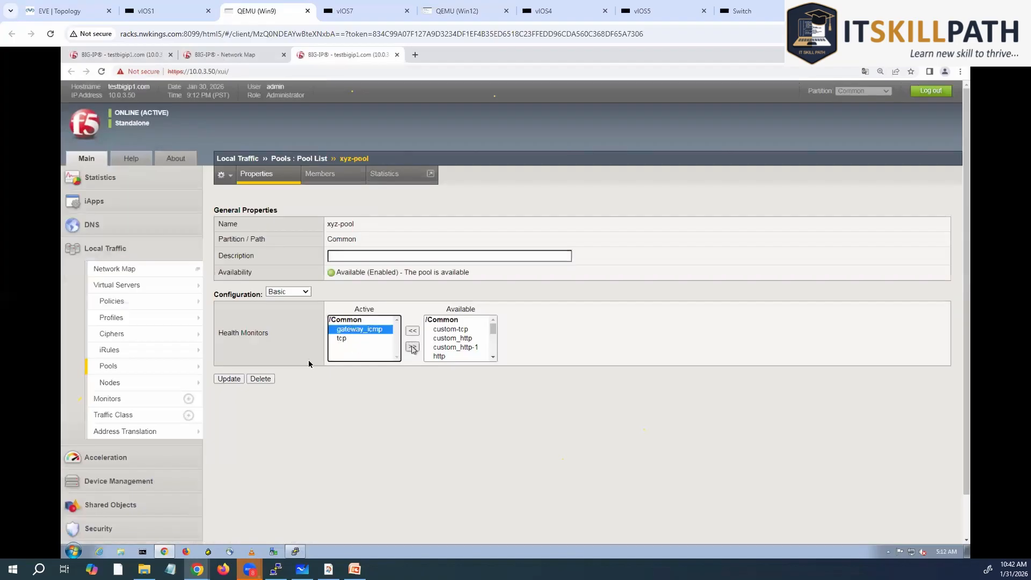
left_click(412, 347)
left_click(230, 379)
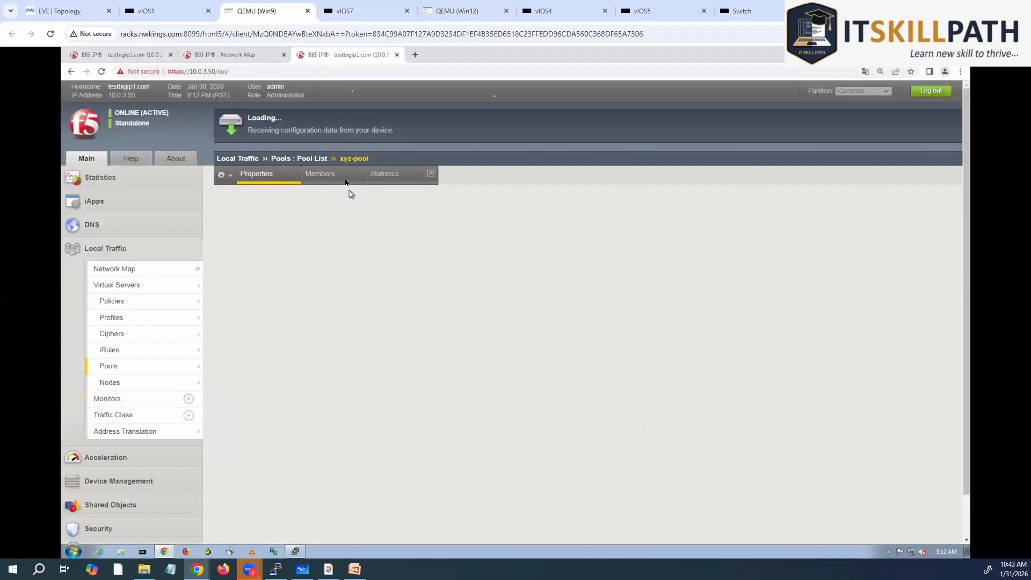
Add a new xyz-pool member named S-3 with address 192.168.1.25 and service port 80 (HTTP).
left_click(345, 180)
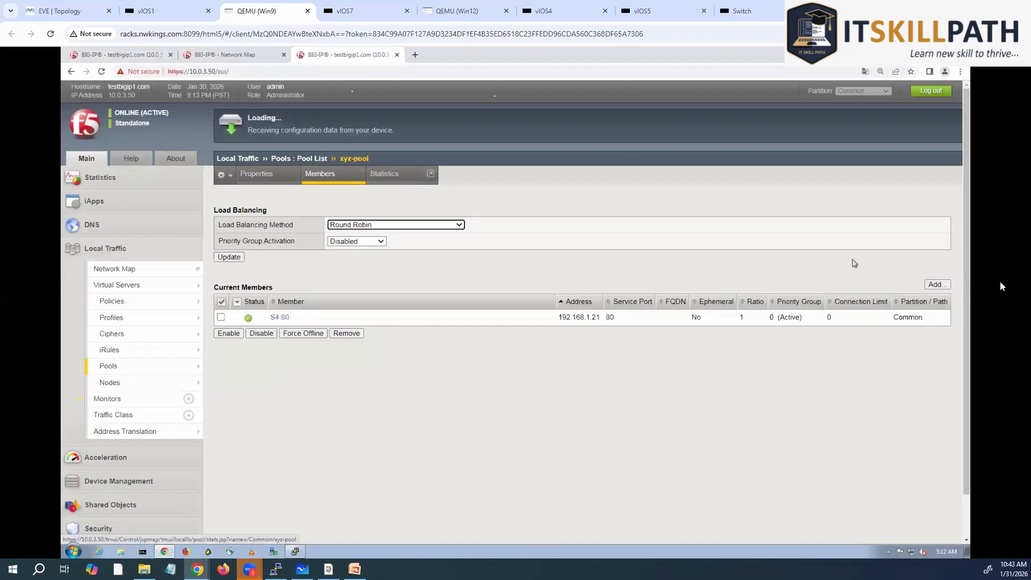
left_click(936, 284)
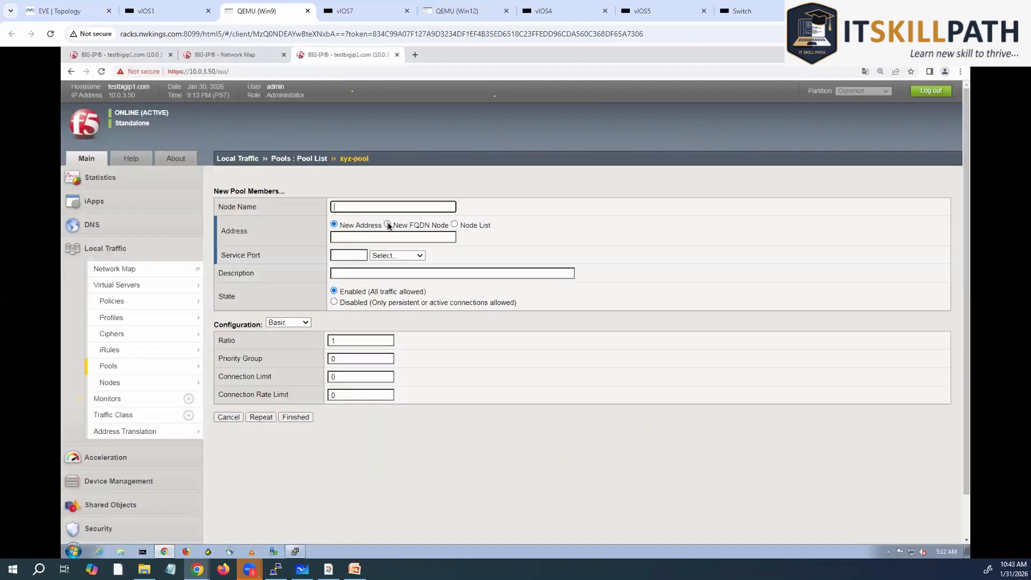
type("S-3")
left_click(382, 238)
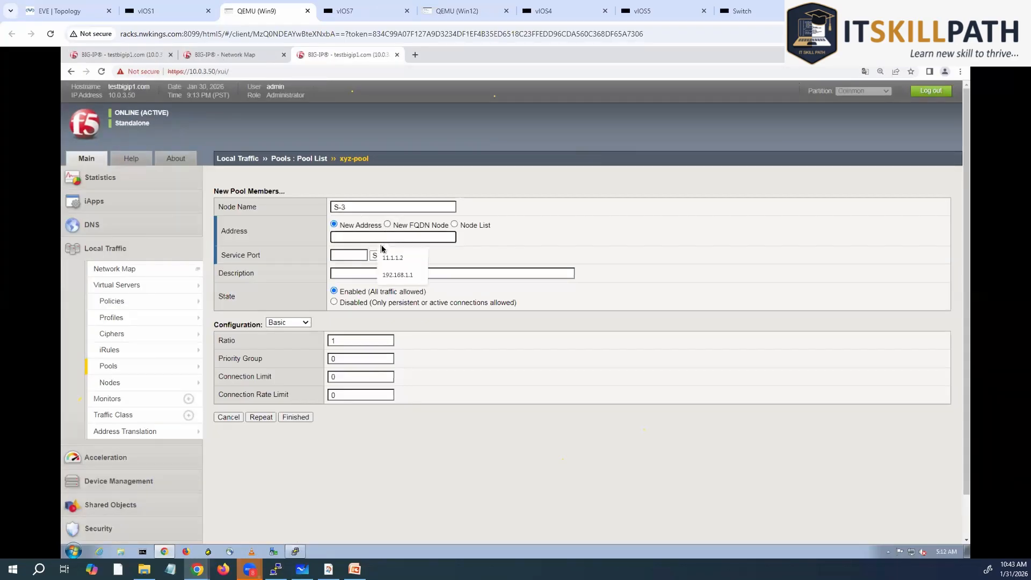
left_click(398, 275)
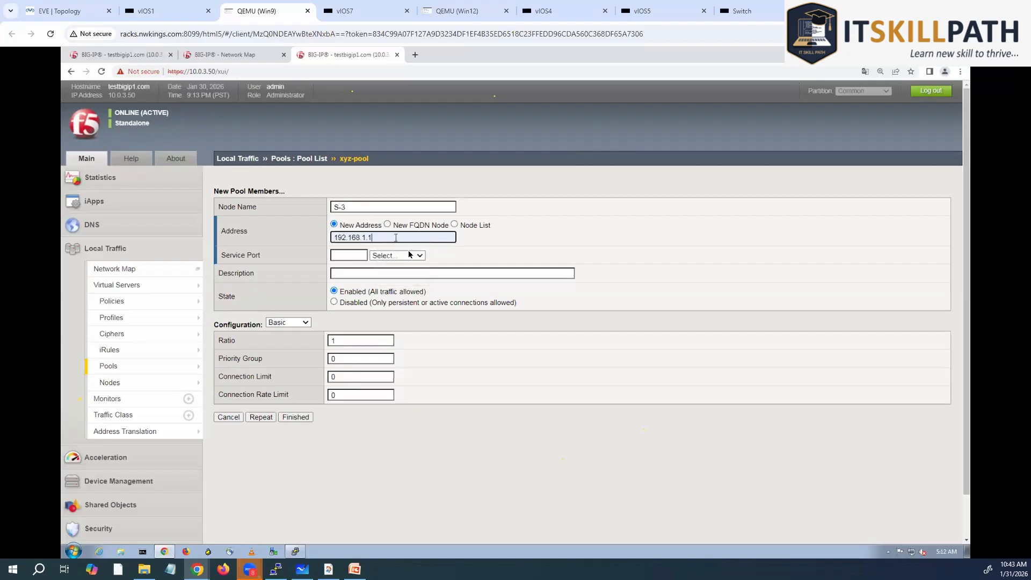
key("BackSpace")
type("25")
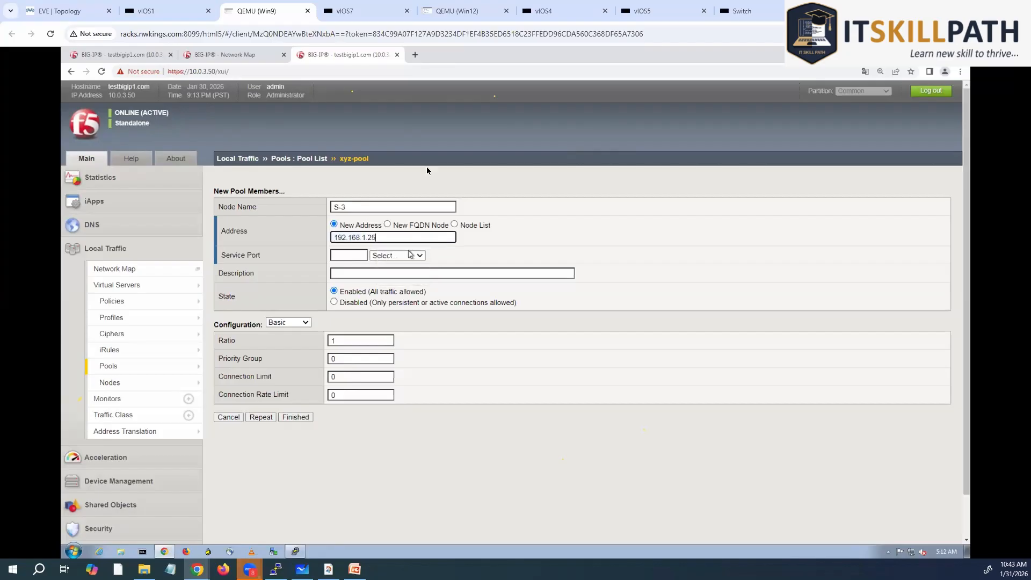
left_click(347, 256)
left_click(348, 276)
left_click(309, 417)
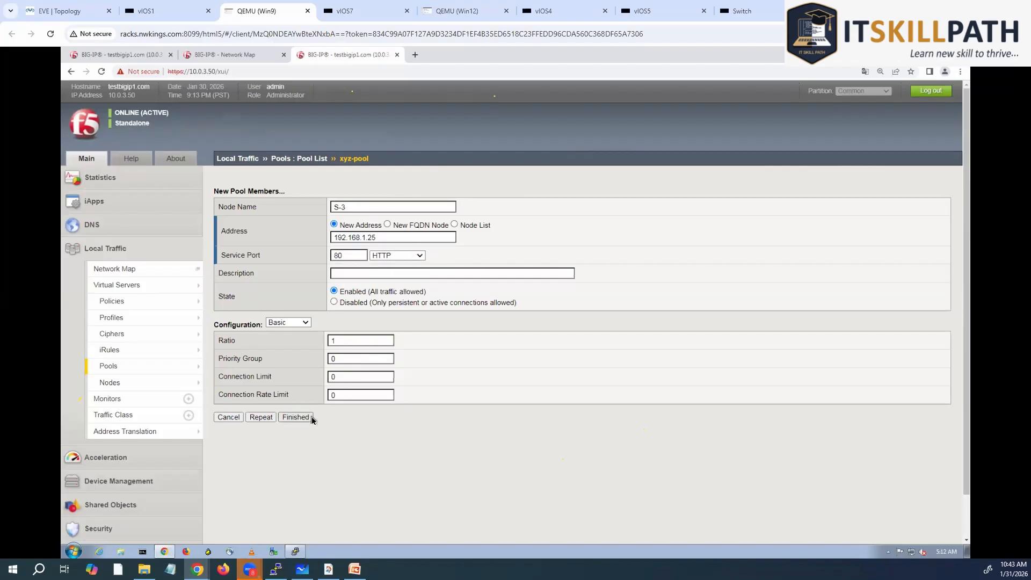
left_click(338, 179)
left_click(338, 181)
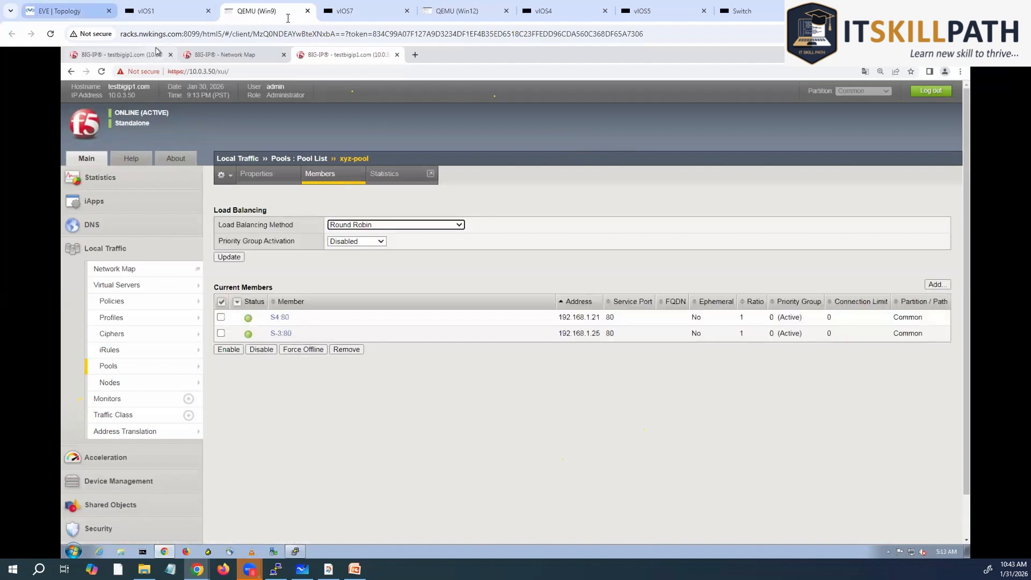
Reload 11.1.1.101 in the client browser, entering the server password at the sign-in prompt, and check which server answers.
left_click(59, 11)
left_click(456, 10)
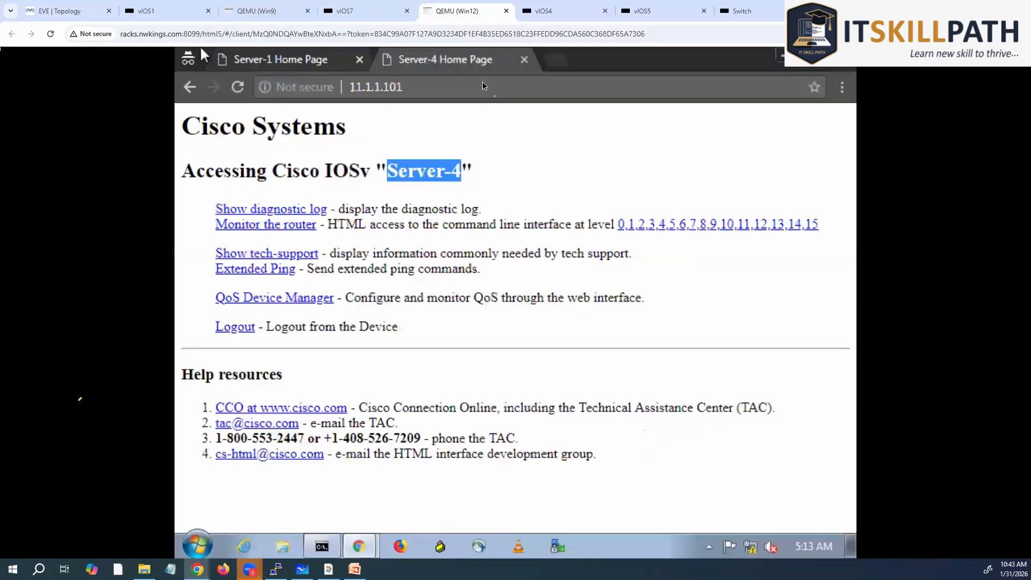
left_click(235, 88)
left_click(422, 232)
type("cisco")
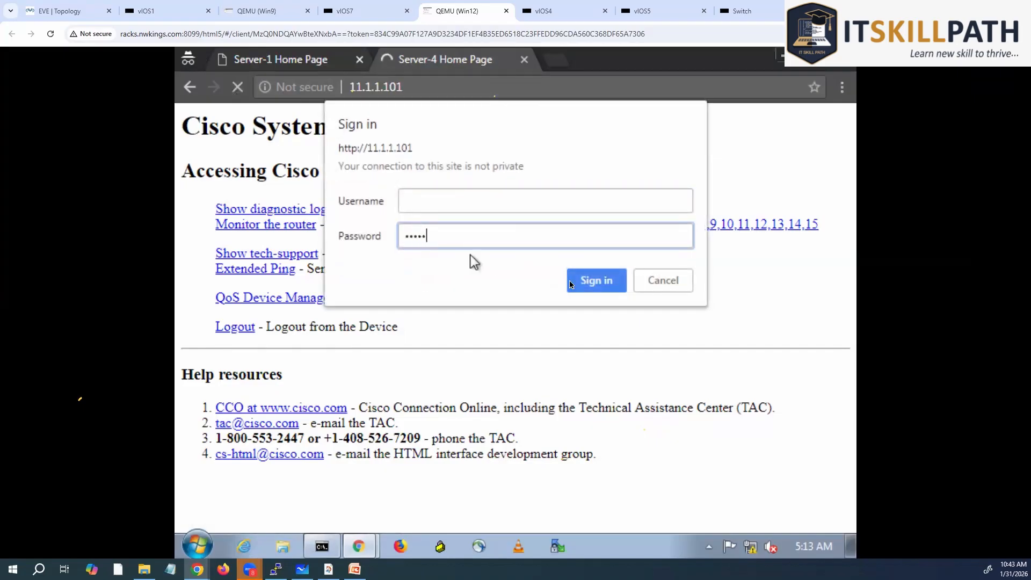
left_click(573, 283)
left_click(237, 89)
left_click(466, 244)
type("cisco")
left_click(594, 286)
left_click_drag(388, 170, 461, 170)
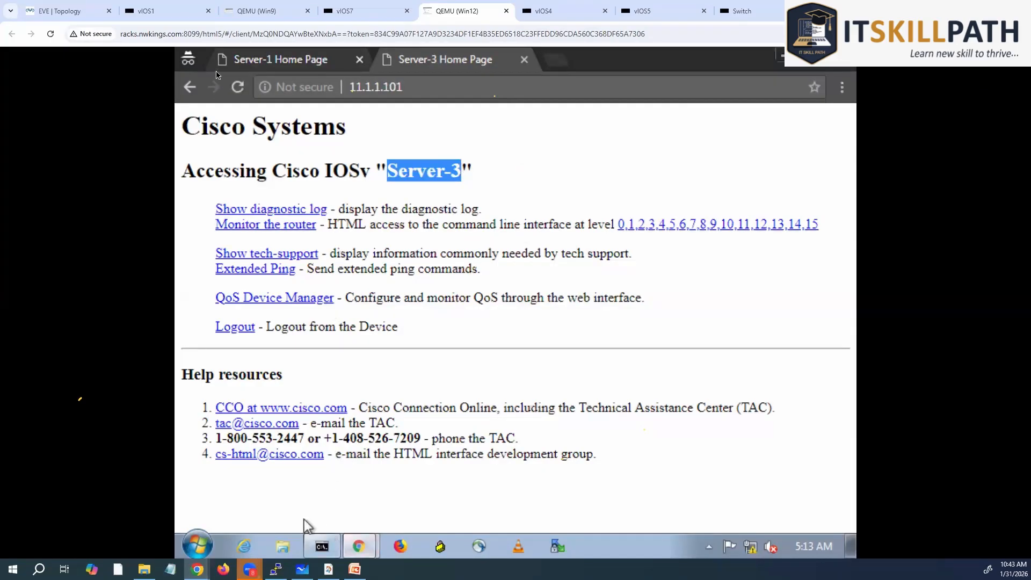
Try to capture traffic for 11.1.1.101 in the BIG-IP shell with tcp -ni 0.0:p host 11.1.1.101.
left_click(284, 8)
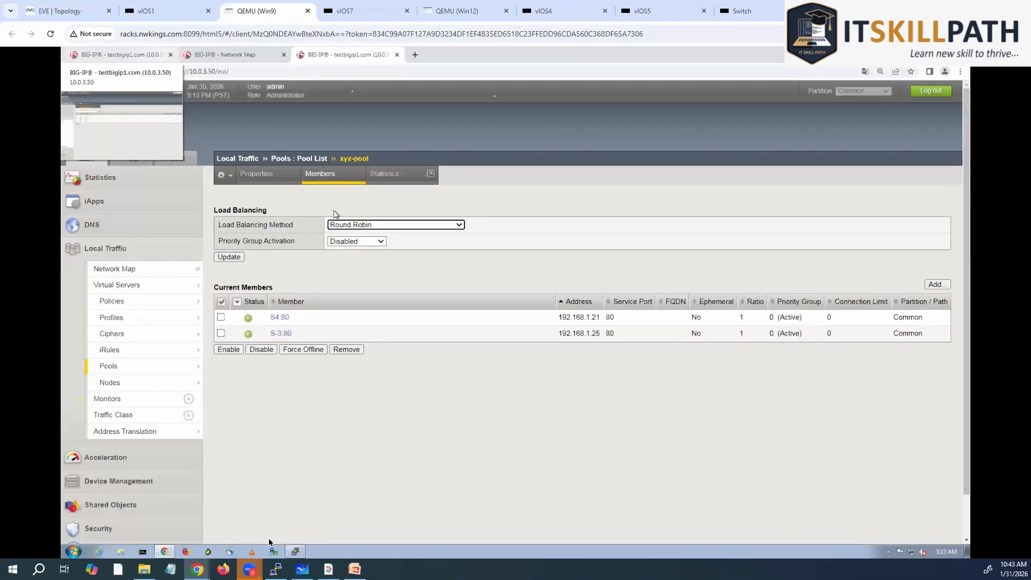
left_click(295, 552)
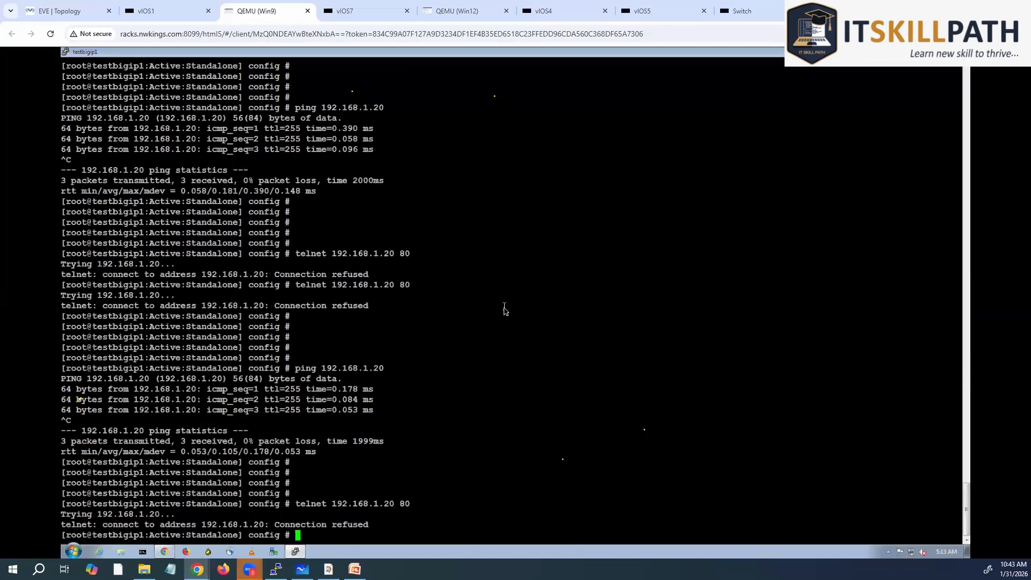
key("Return")
key("Return")
key("Return")
key("Return")
key("Return")
key("Up")
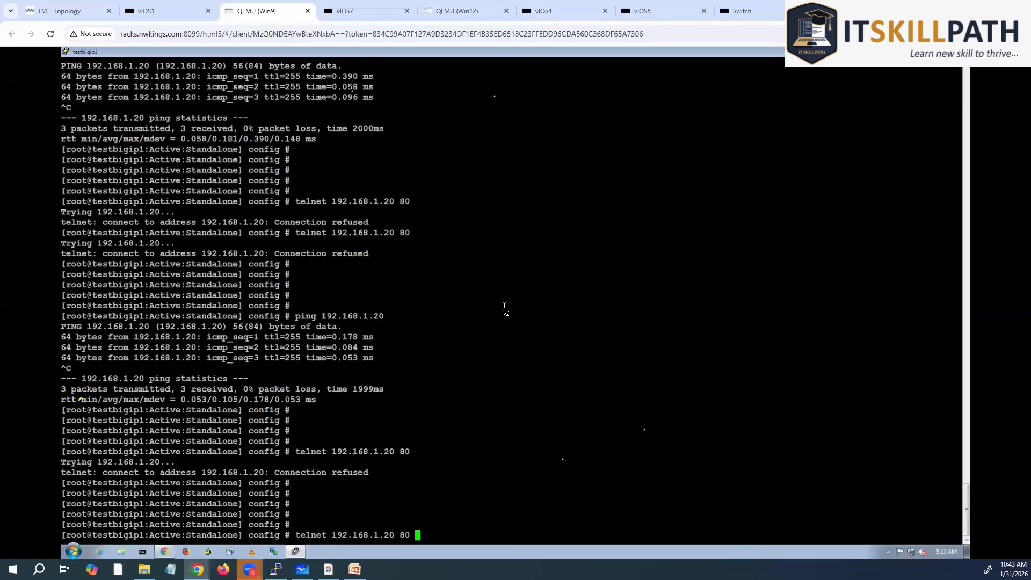
key("Up")
key("Down")
key("Up")
key("BackSpace")
key("BackSpace")
key("BackSpace")
key("BackSpace")
key("BackSpace")
key("BackSpace")
key("BackSpace")
key("BackSpace")
key("BackSpace")
key("BackSpace")
key("BackSpace")
key("BackSpace")
key("BackSpace")
key("BackSpace")
key("BackSpace")
key("BackSpace")
key("BackSpace")
key("BackSpace")
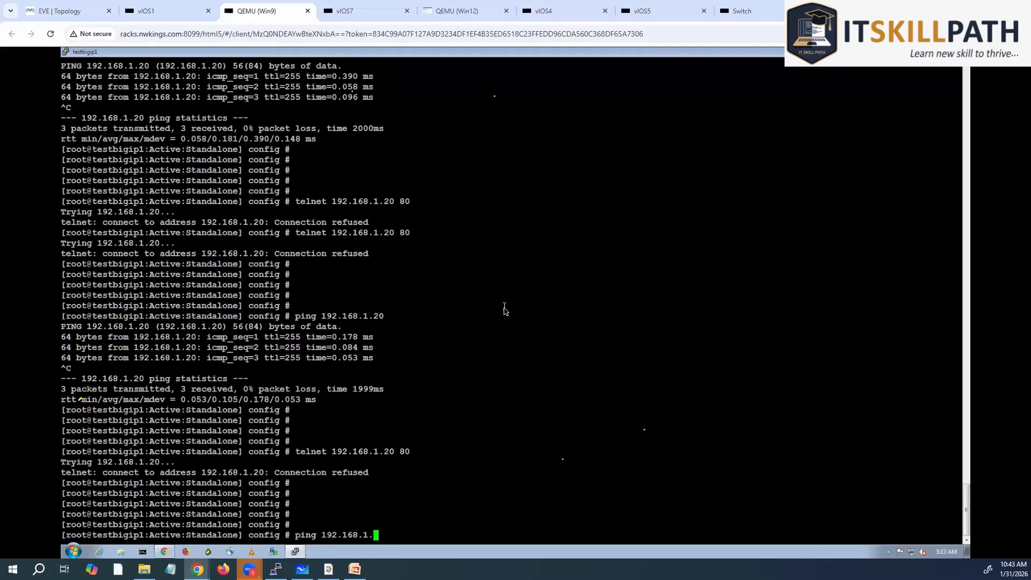
type("tcp -i")
key("Left")
type("n")
key("Right")
type("0.0:p host")
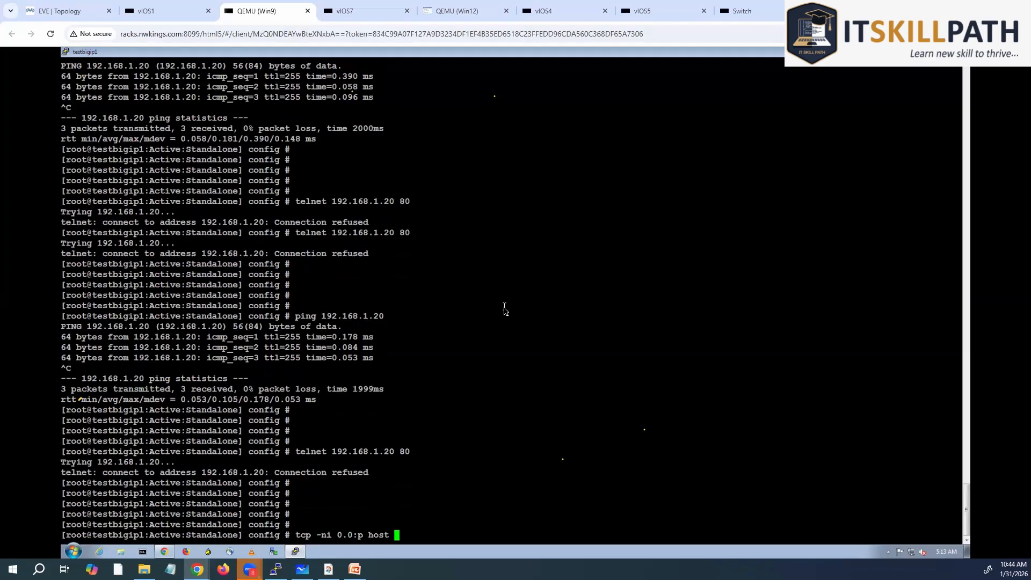
type("11.1.1.101")
key("Return")
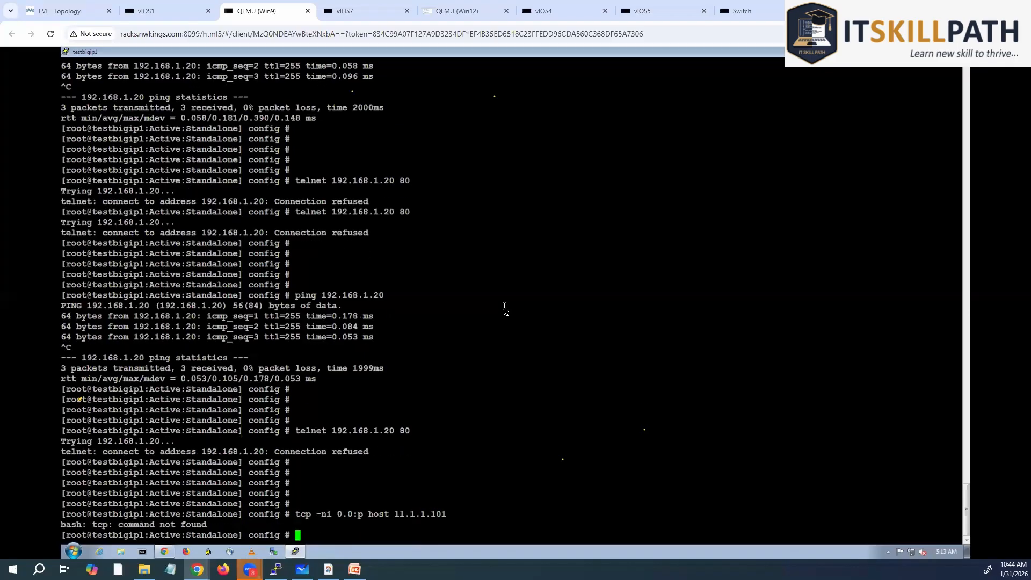
Correct the command to tcpdump -ni 0.0:p host 11.1.1.101 and start the capture.
key("Up")
key("Left")
key("Left")
key("Left")
key("Left")
key("Left")
key("Left")
key("Left")
key("Left")
key("Left")
key("Left")
key("Left")
key("Left")
key("Left")
key("Left")
key("Left")
key("Left")
key("Left")
key("Left")
key("Left")
key("Left")
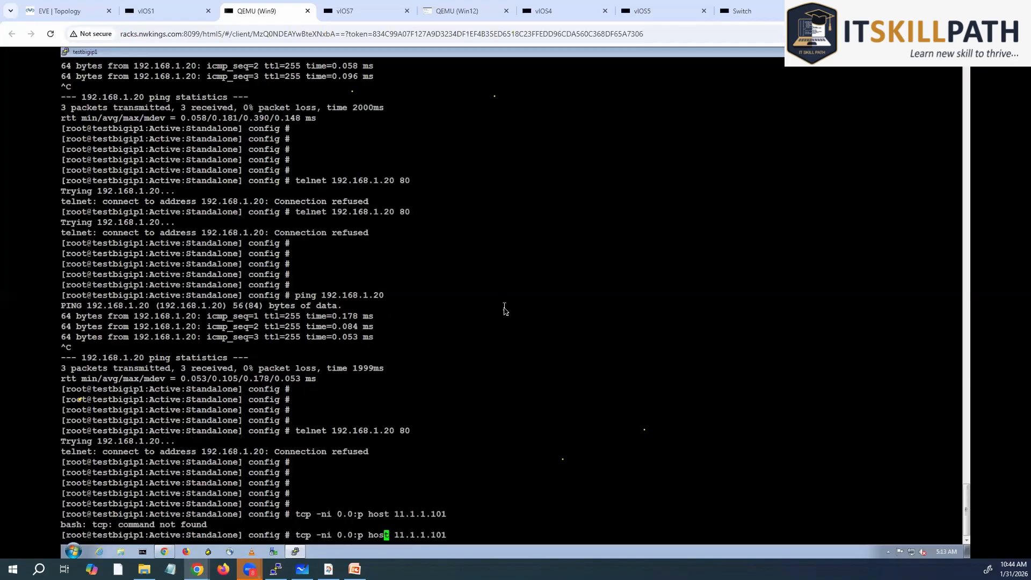
type("dump")
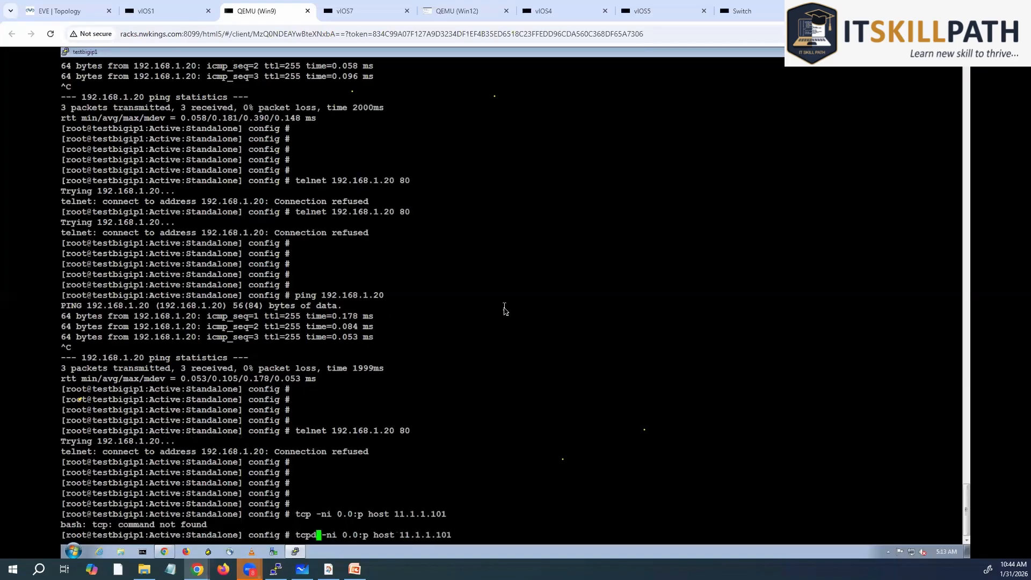
key("Return")
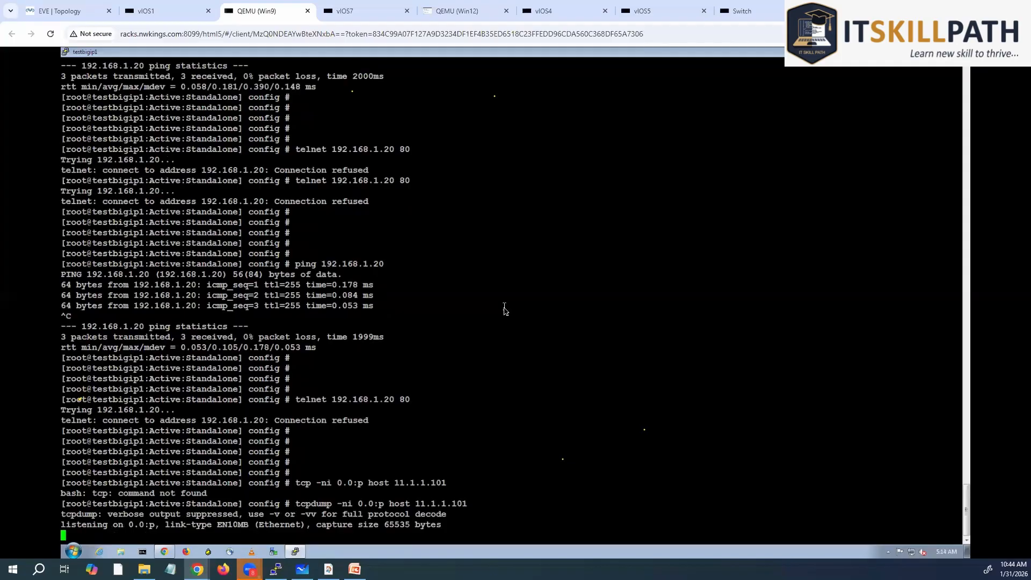
Reload 11.1.1.101 in the client browser again and sign in with the server password to generate traffic.
left_click(61, 11)
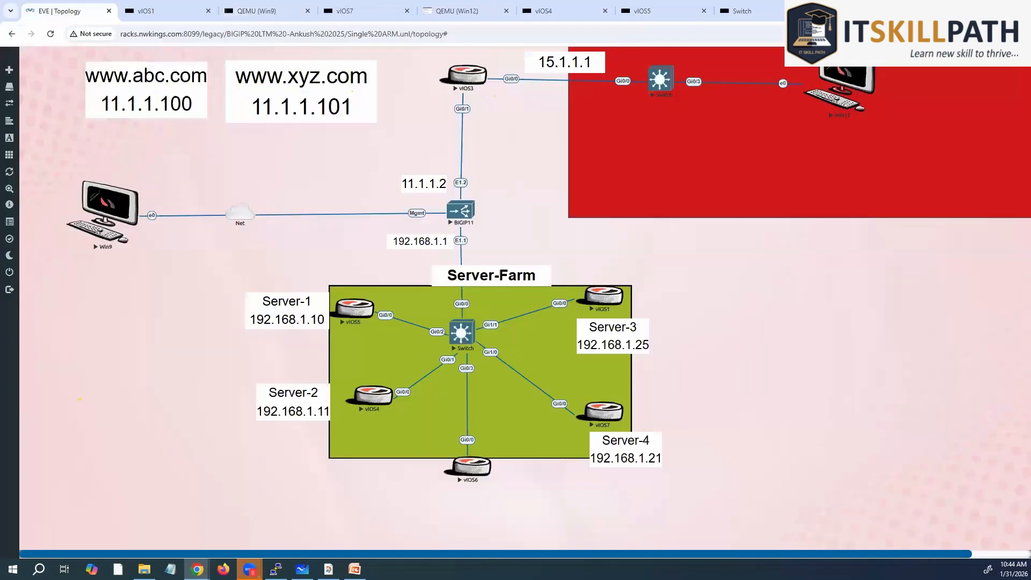
left_click(854, 85)
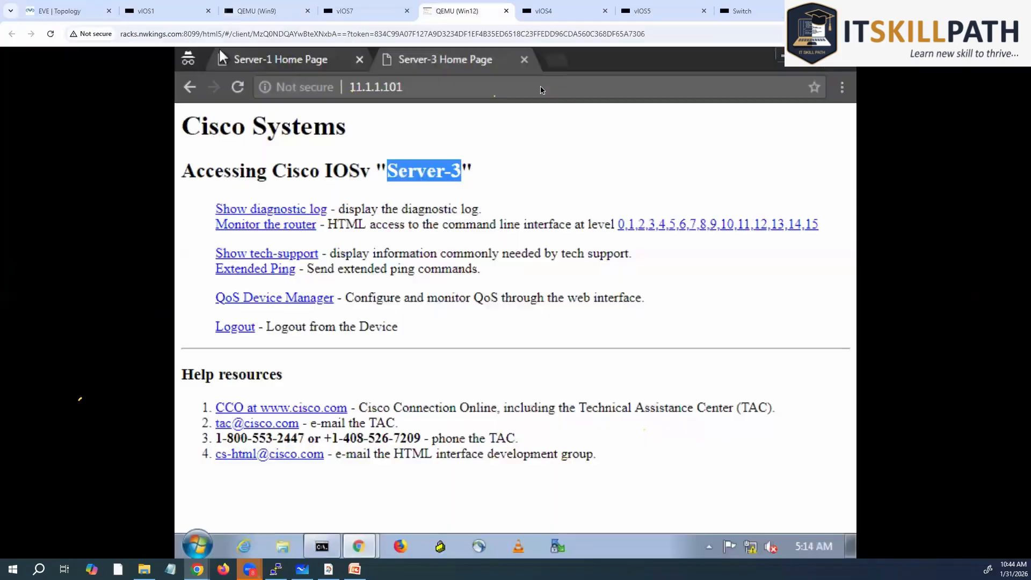
left_click(239, 88)
left_click(432, 240)
type("cisco")
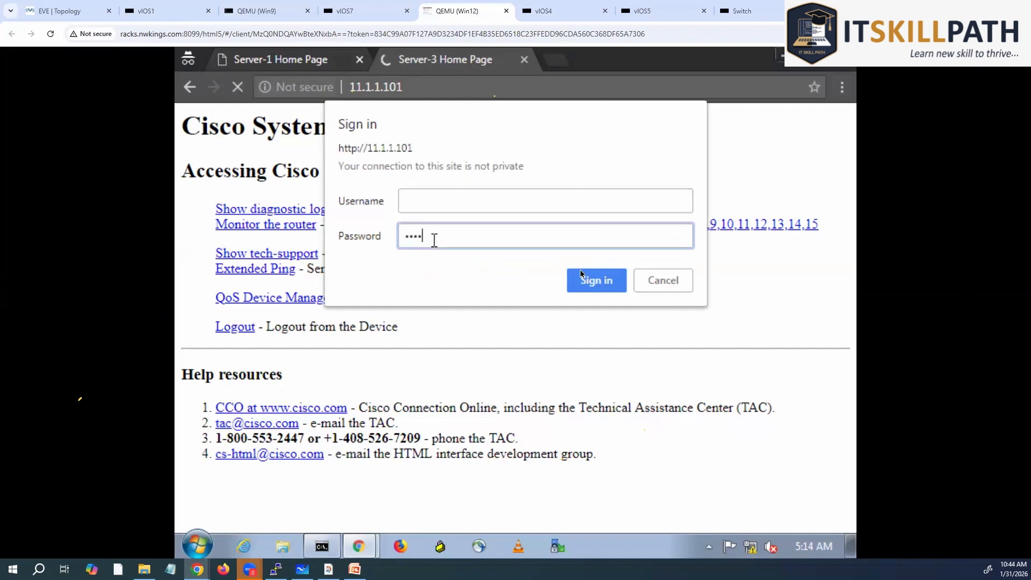
left_click(590, 279)
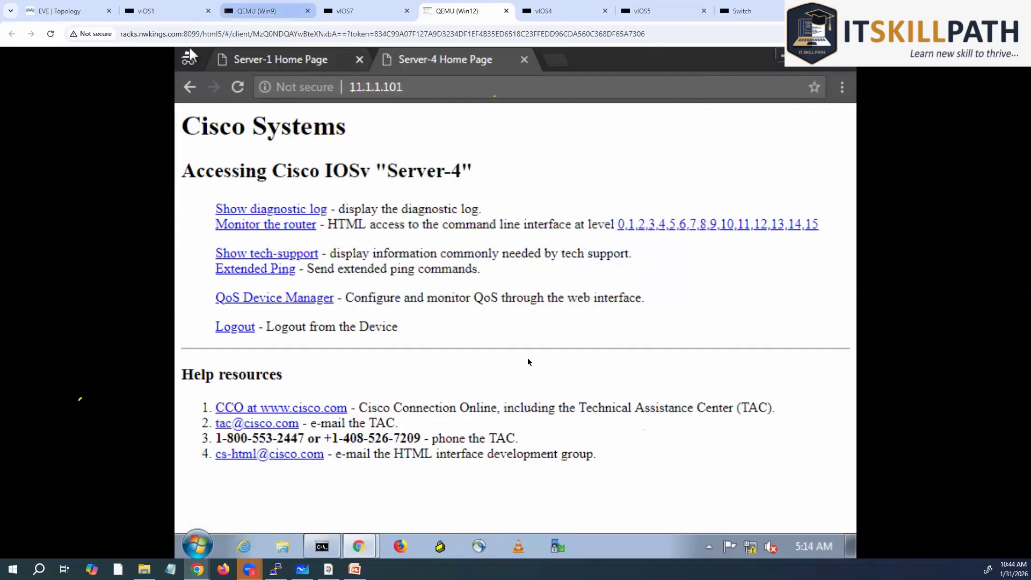
Stop the packet capture and examine the captured flows between the client, 11.1.1.101 and the pool members.
left_click(257, 11)
key("ctrl+c")
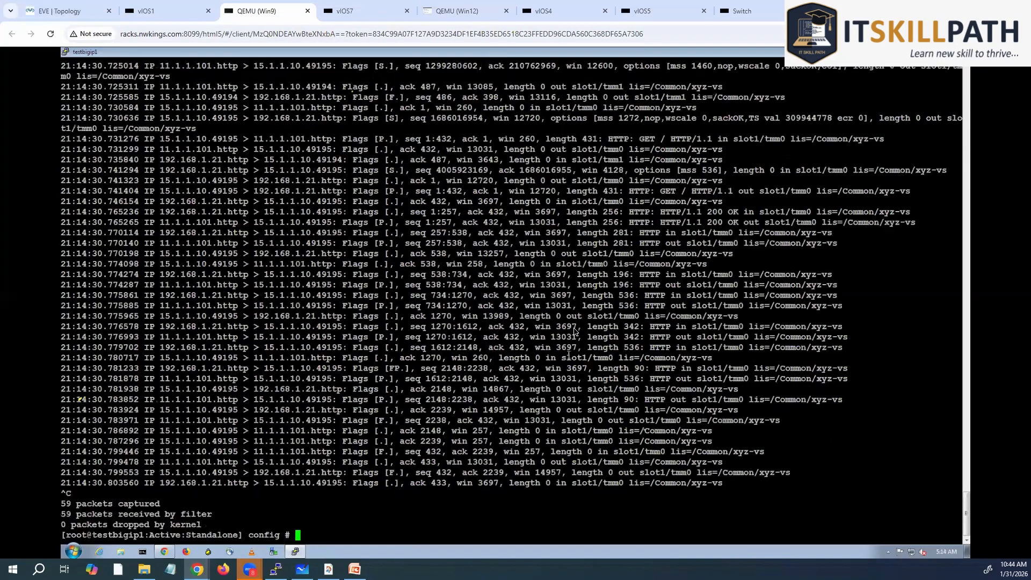
scroll(574, 331, "up", 8)
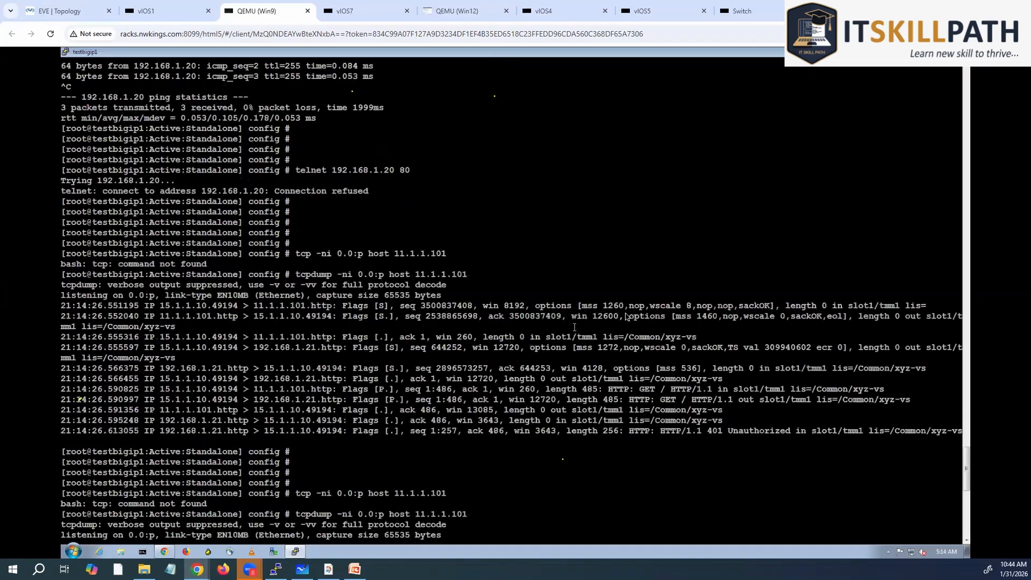
scroll(969, 124, "down", 8)
scroll(969, 123, "up", 8)
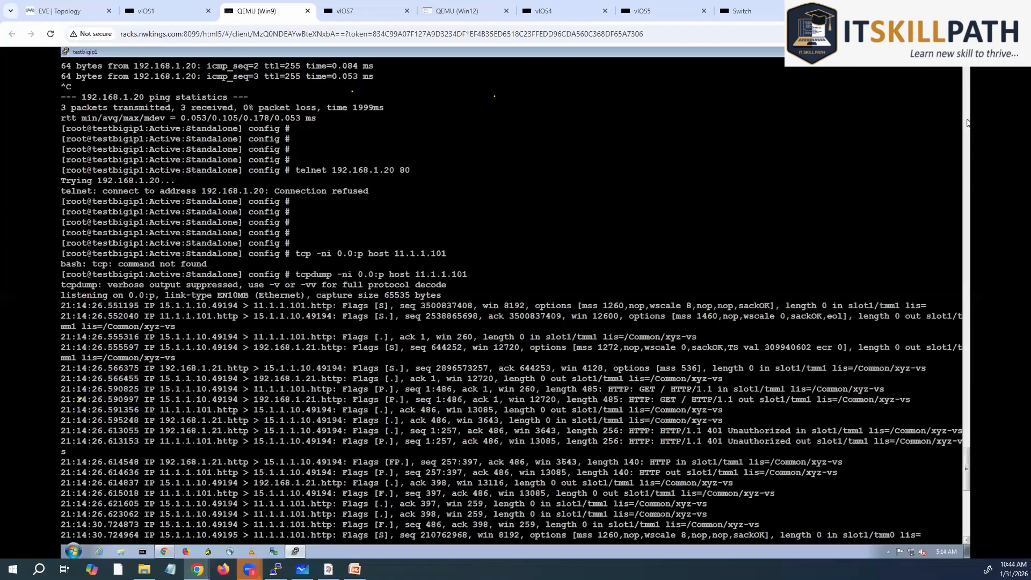
mouse_move(385, 300)
left_mouse_down()
mouse_move(410, 304)
mouse_move(381, 337)
left_mouse_up()
left_click_drag(187, 307, 157, 307)
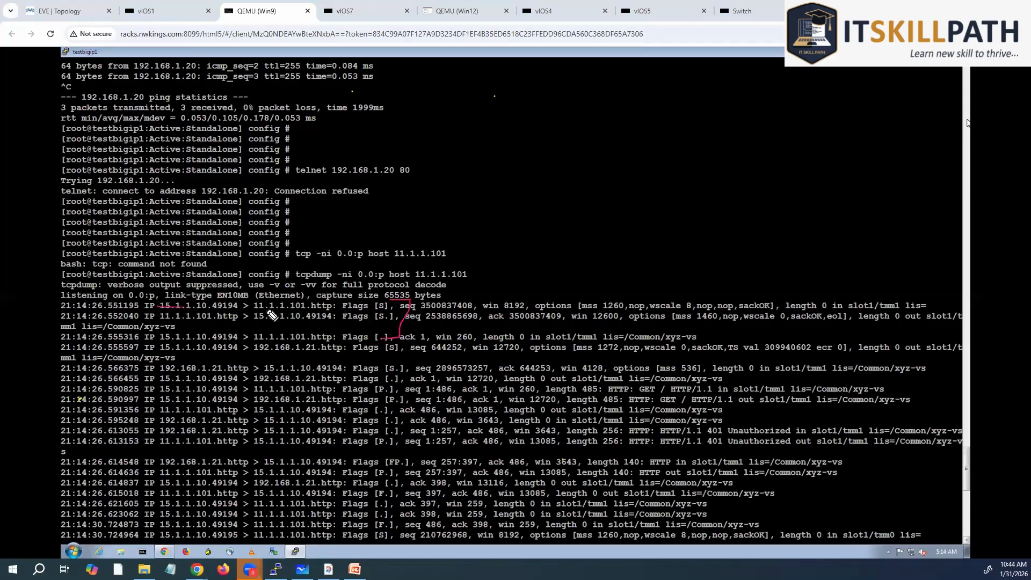
left_click_drag(330, 310, 160, 321)
left_click_drag(266, 320, 319, 321)
left_click_drag(156, 340, 397, 340)
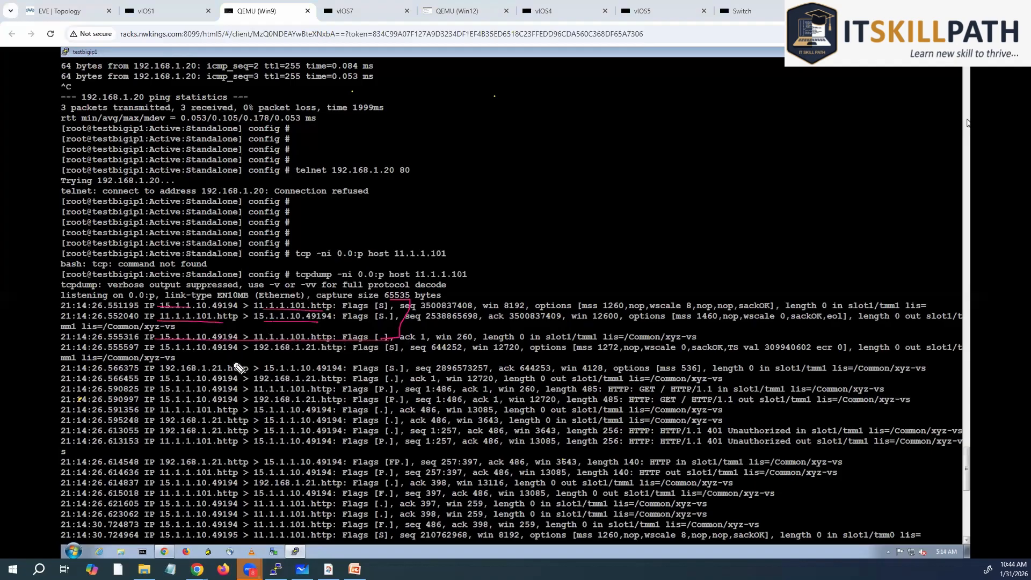
mouse_move(160, 344)
left_mouse_down()
mouse_move(145, 361)
mouse_move(154, 383)
left_mouse_up()
left_click_drag(255, 355, 321, 355)
left_click_drag(159, 353, 216, 352)
mouse_move(385, 358)
left_mouse_down()
mouse_move(399, 356)
mouse_move(411, 378)
mouse_move(392, 393)
left_mouse_up()
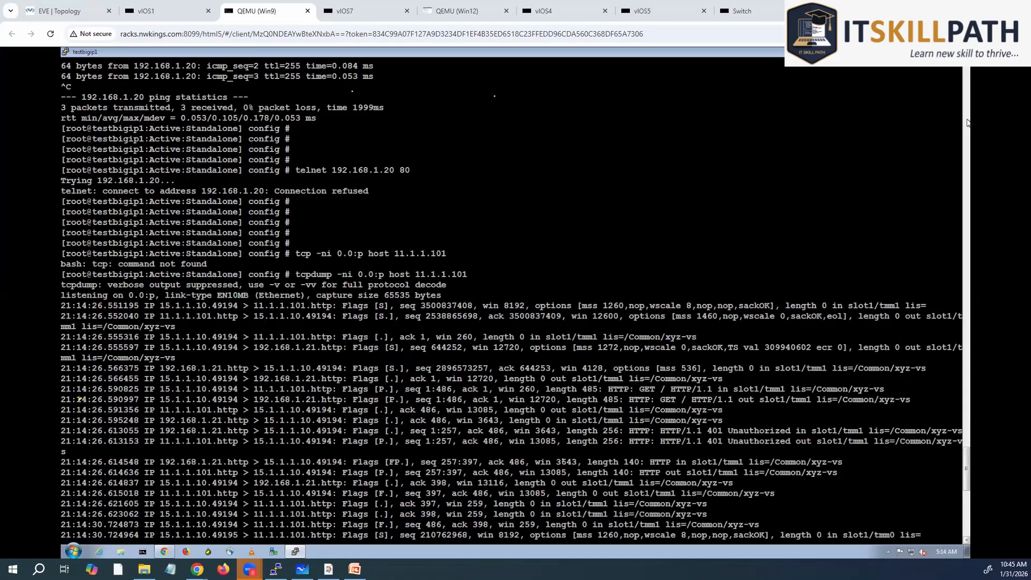
Switch to the lab topology and reopen the Win9 client console.
left_click(70, 8)
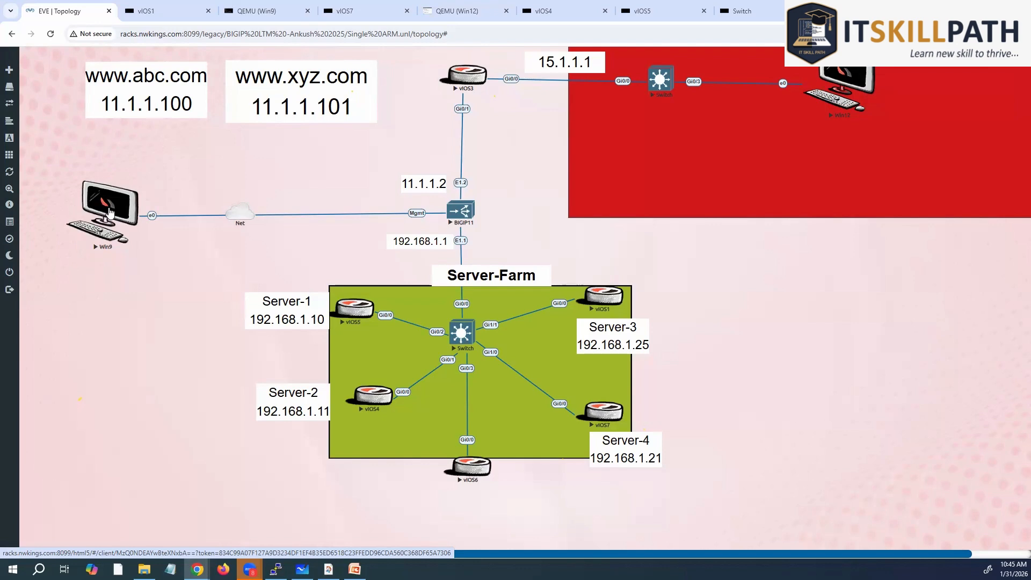
left_click(111, 212)
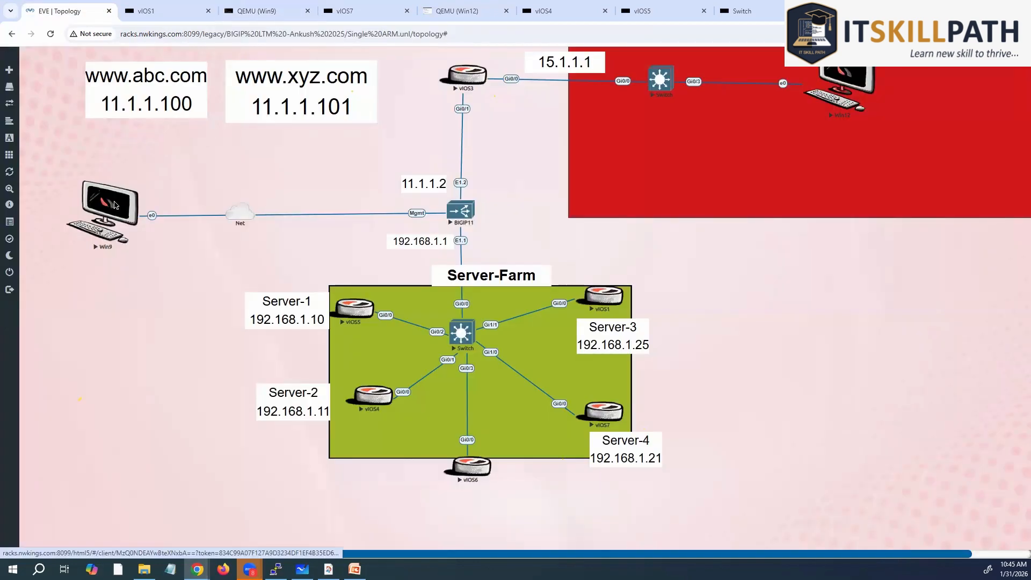
left_click(116, 210)
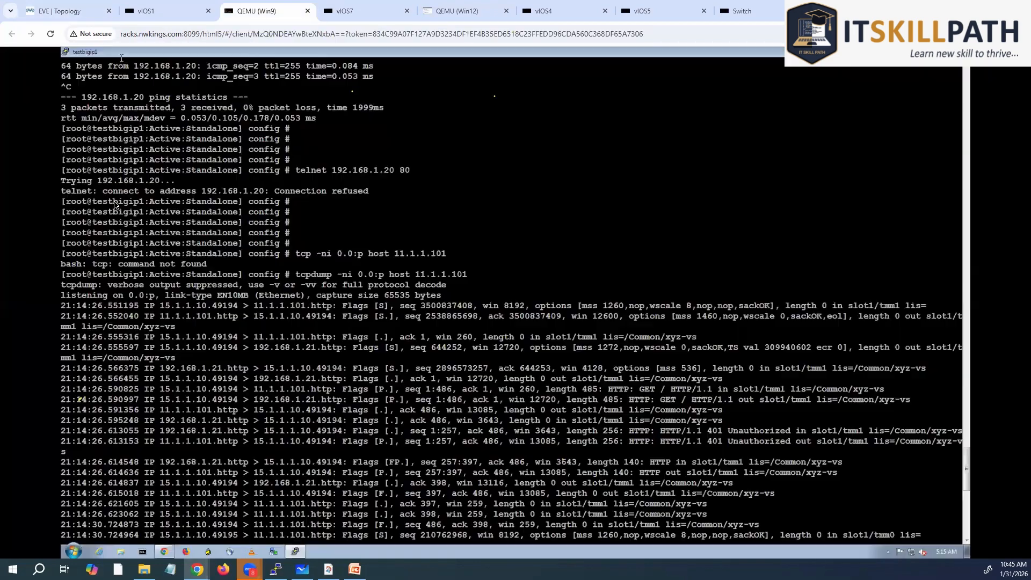
Start a new virtual server named bcd with destination address 11.1.1.101 and service port 80.
left_click(163, 551)
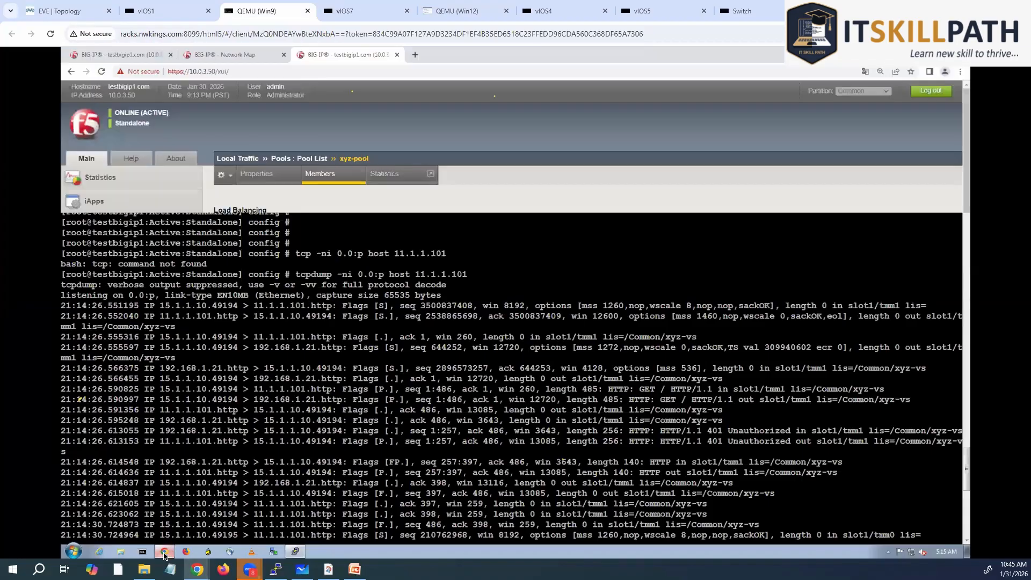
left_click(129, 283)
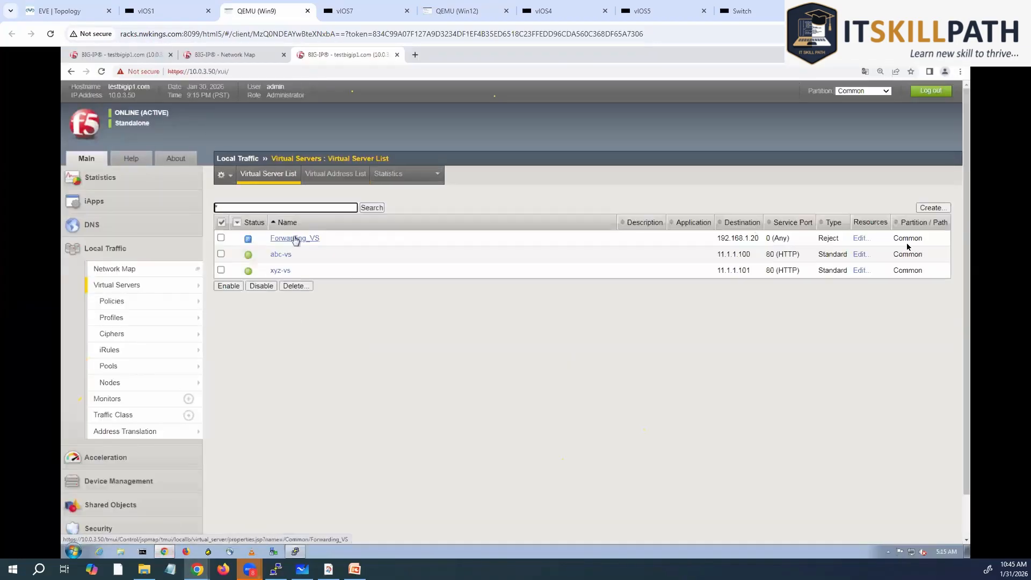
left_click(927, 208)
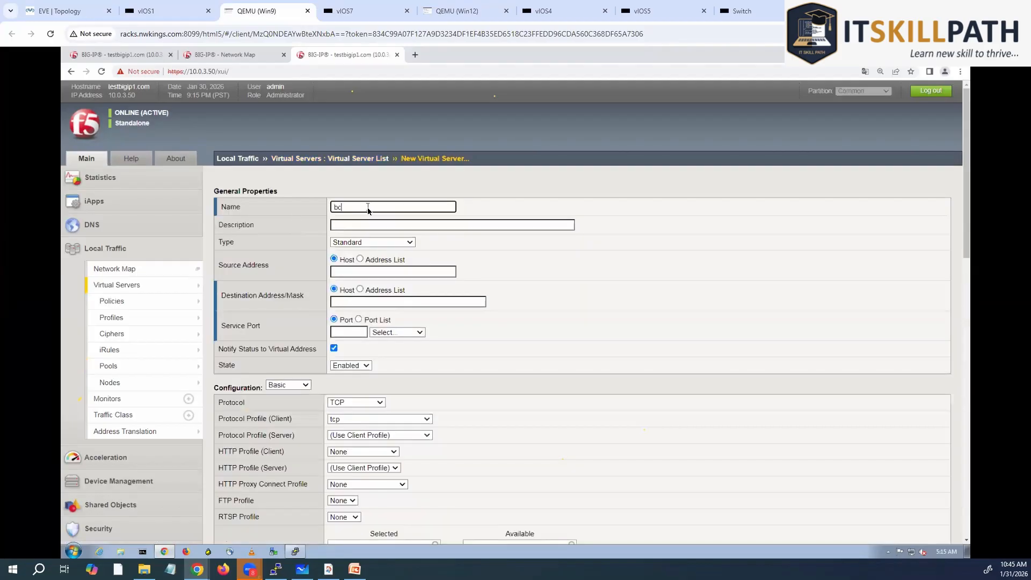
left_click(355, 302)
left_click(382, 322)
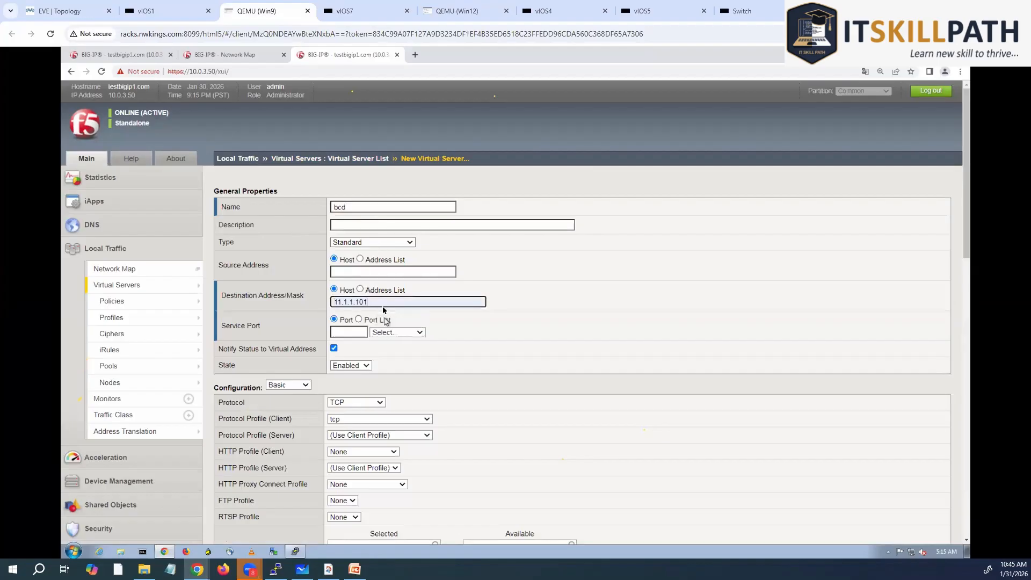
left_click(360, 334)
left_click(349, 356)
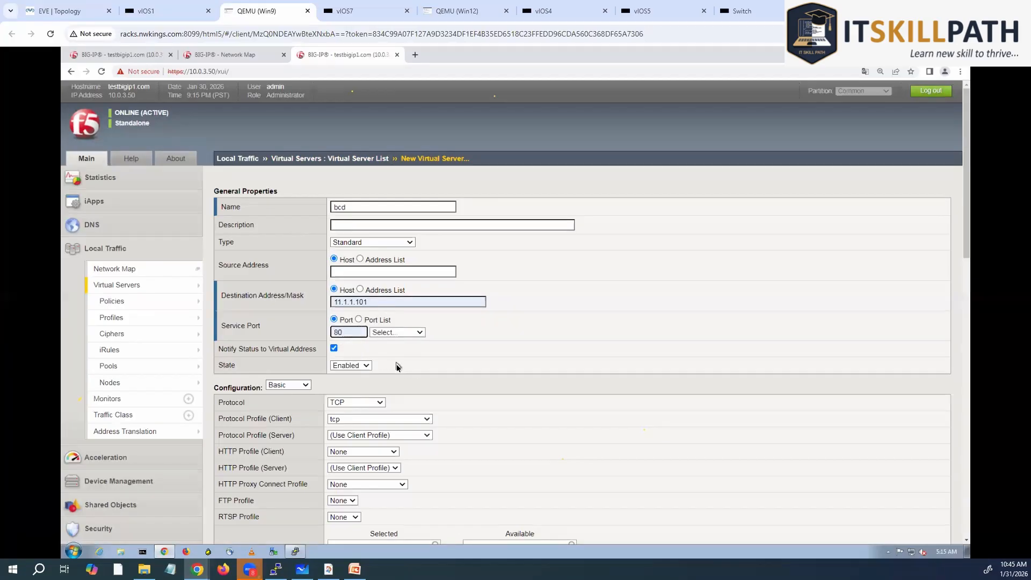
Create a new default pool from the virtual server form and name it bcd-pool.
scroll(396, 364, "down", 5)
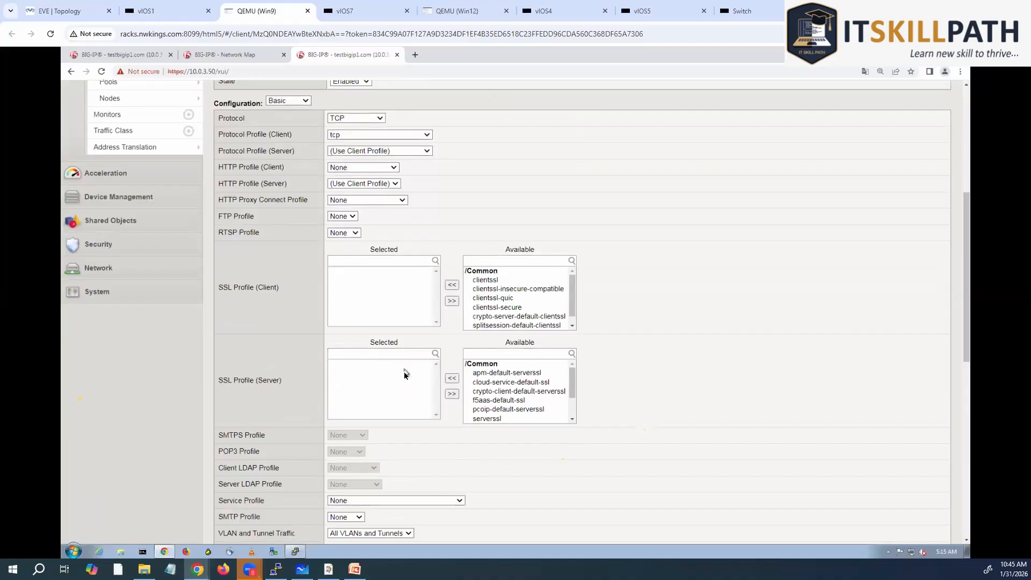
scroll(406, 372, "down", 9)
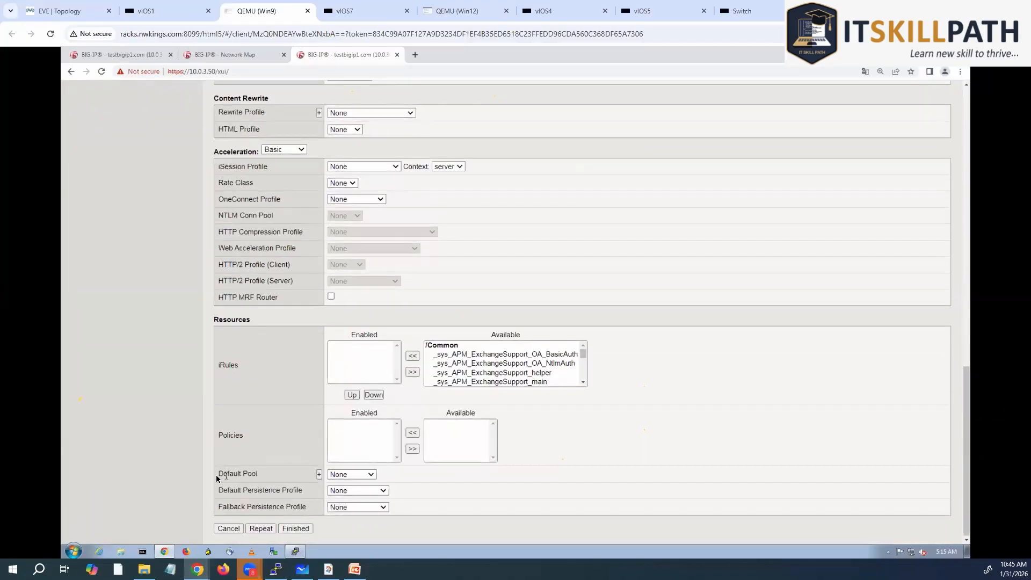
triple_click(262, 475)
left_click(318, 476)
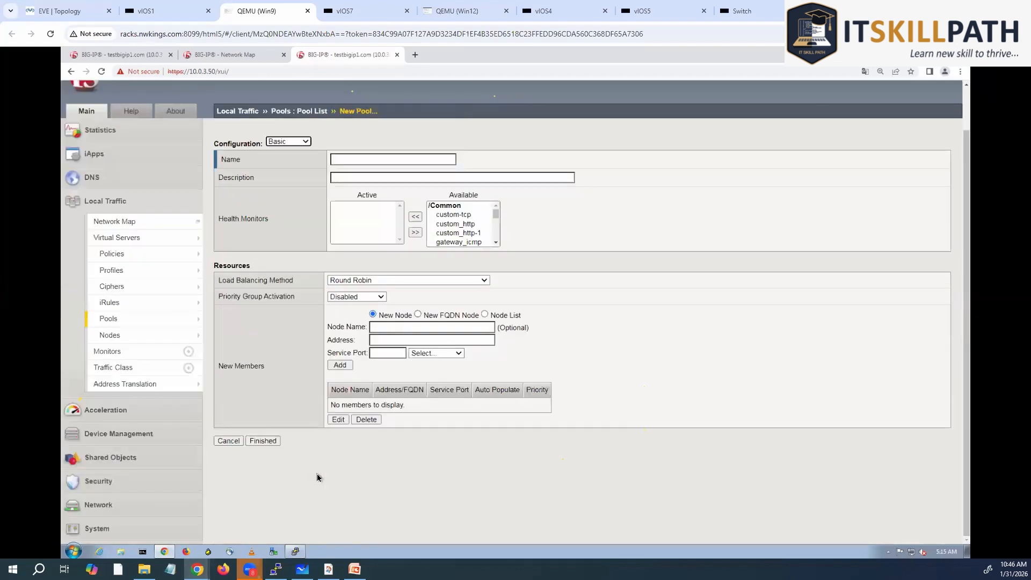
left_click(350, 161)
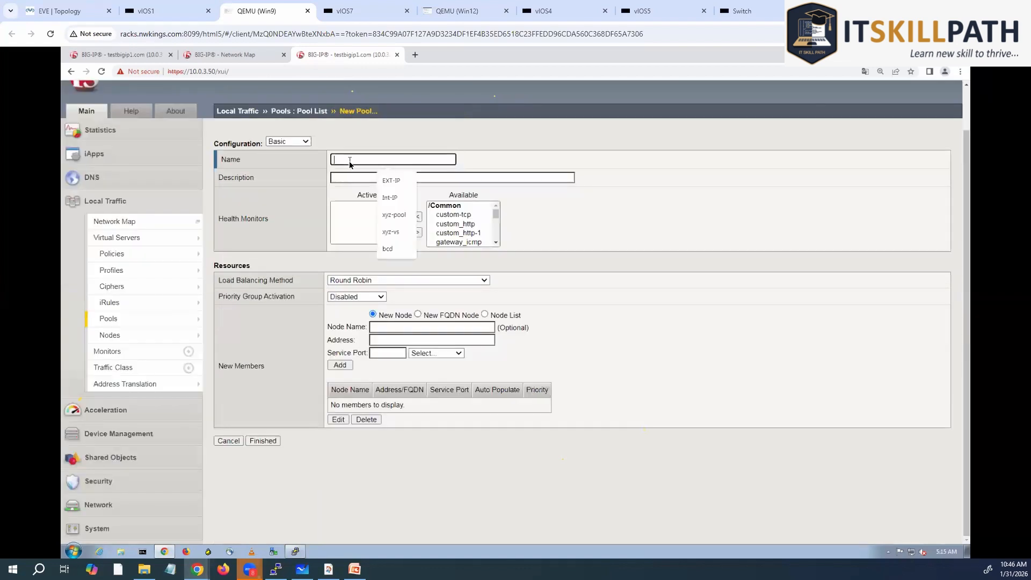
type("bcd-pool")
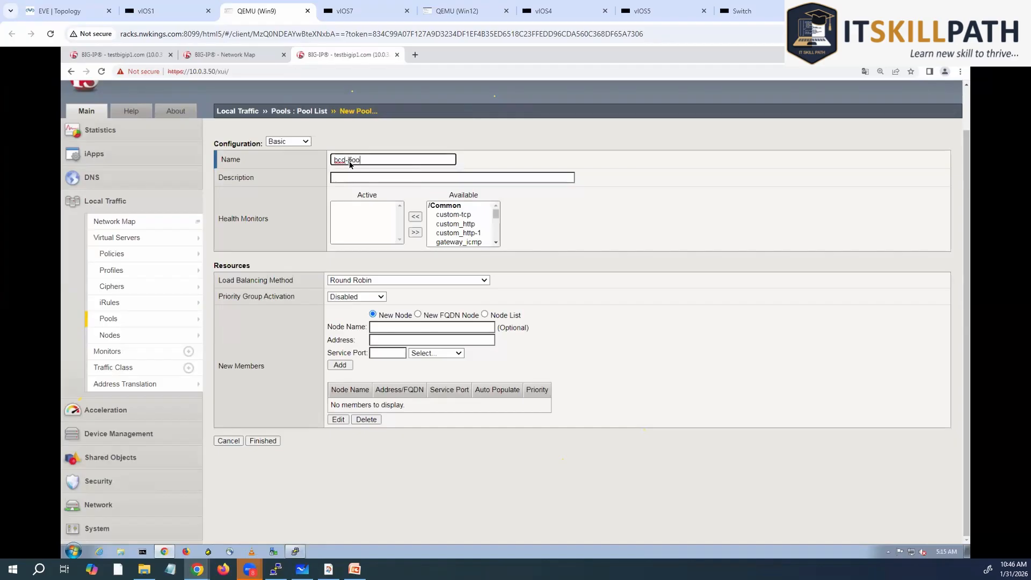
Add the tcp health monitor to the pool's active monitors.
left_click(462, 223)
scroll(462, 224, "down", 2)
left_click(441, 223)
left_click(415, 216)
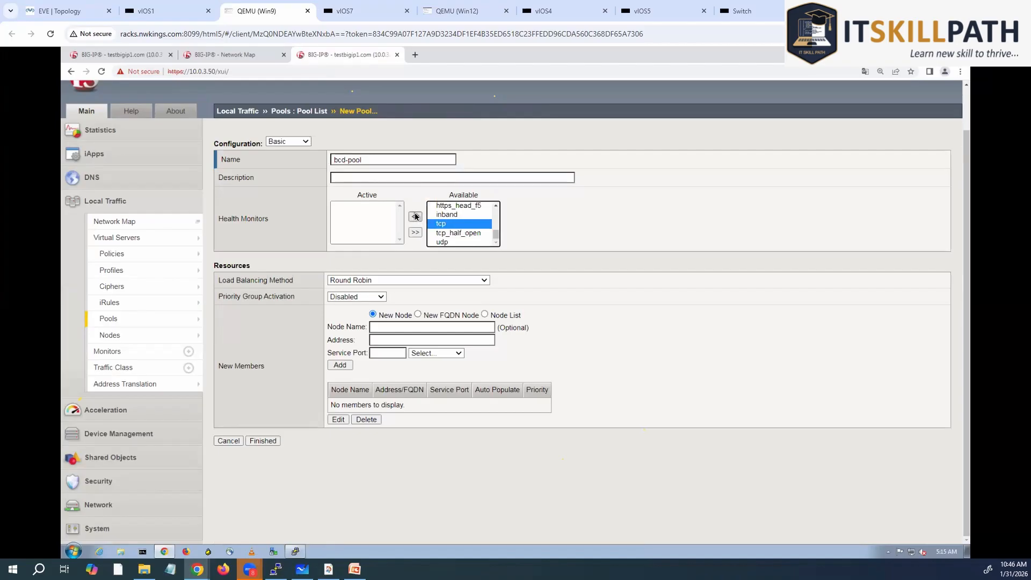
Add a new-node pool member at 192.168.1.80 on port 8080, then delete it again.
left_click(400, 340)
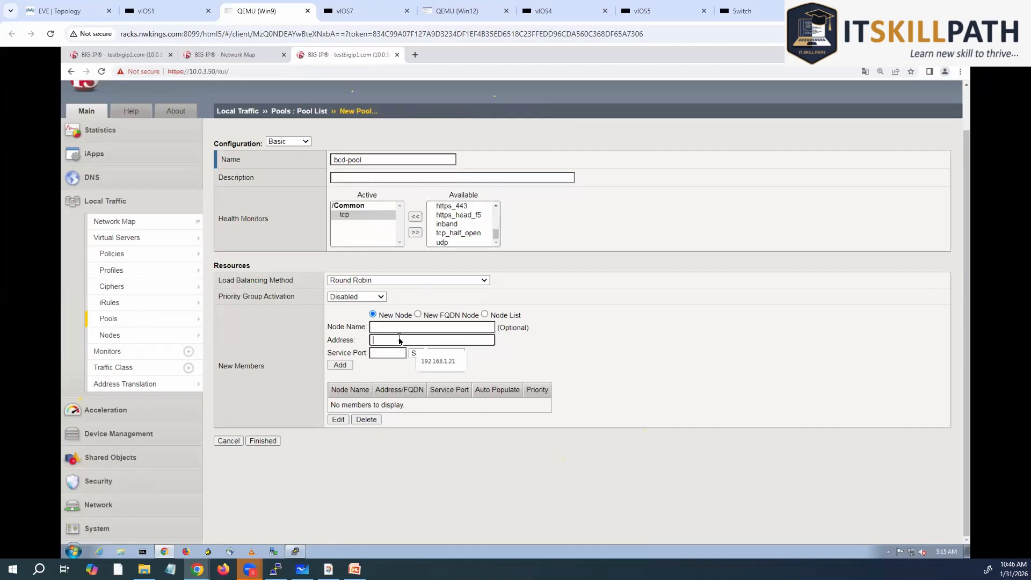
left_click(433, 362)
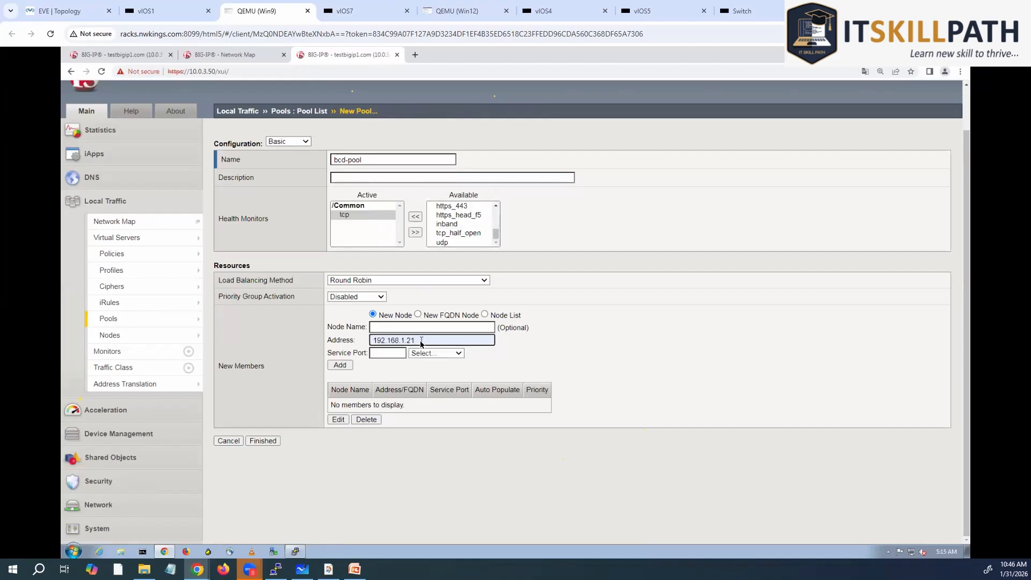
key("BackSpace")
type("80")
key("BackSpace")
key("BackSpace")
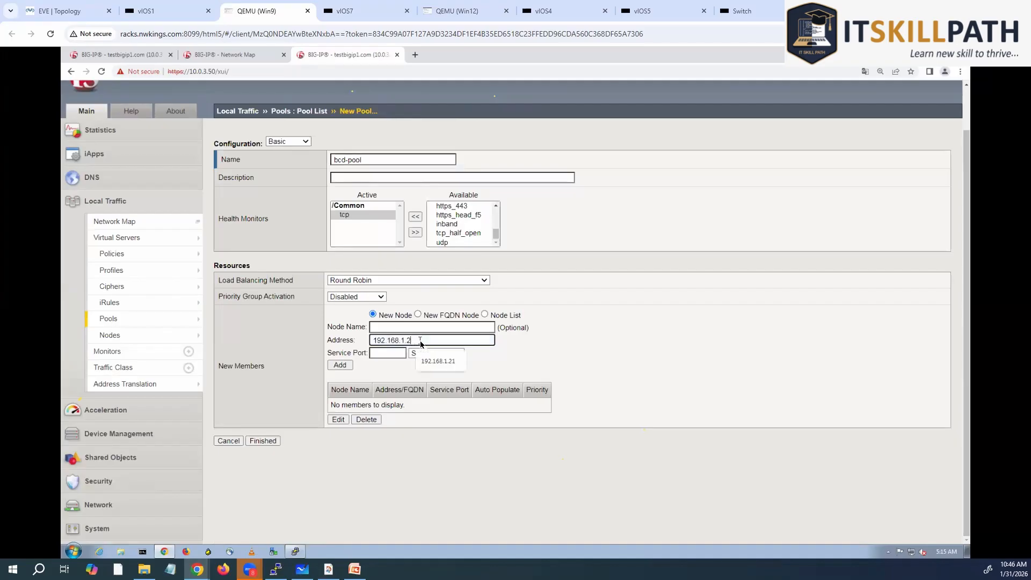
type(".80")
left_click(399, 355)
type("8080")
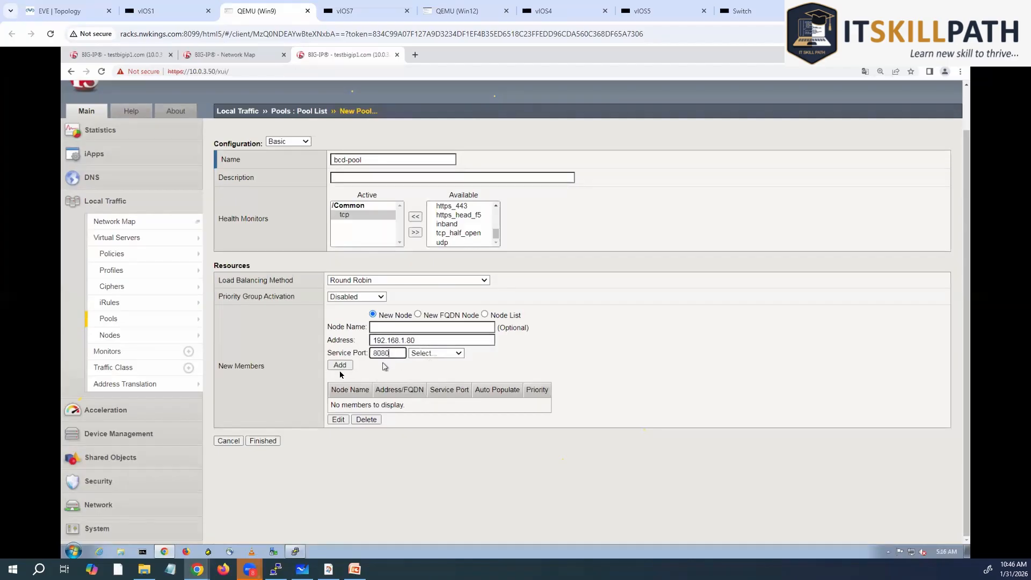
left_click(338, 365)
left_click(376, 405)
left_click(366, 420)
Add new-node members 192.168.1.25 and 192.168.1.21 on port 8080 to the pool.
left_click(408, 340)
type("21")
key("BackSpace")
type("25")
left_click(341, 367)
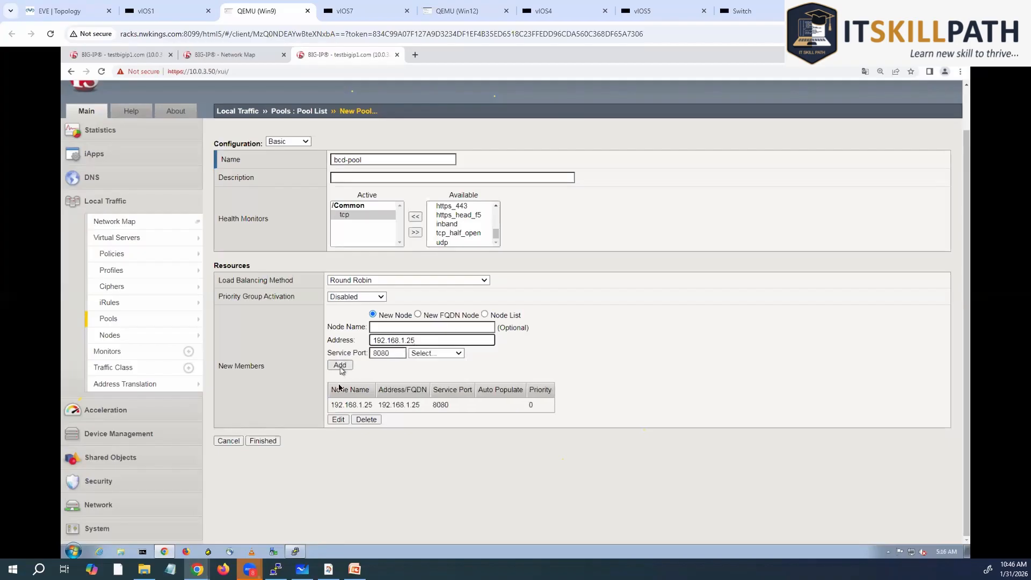
key("BackSpace")
type("1")
left_click(340, 366)
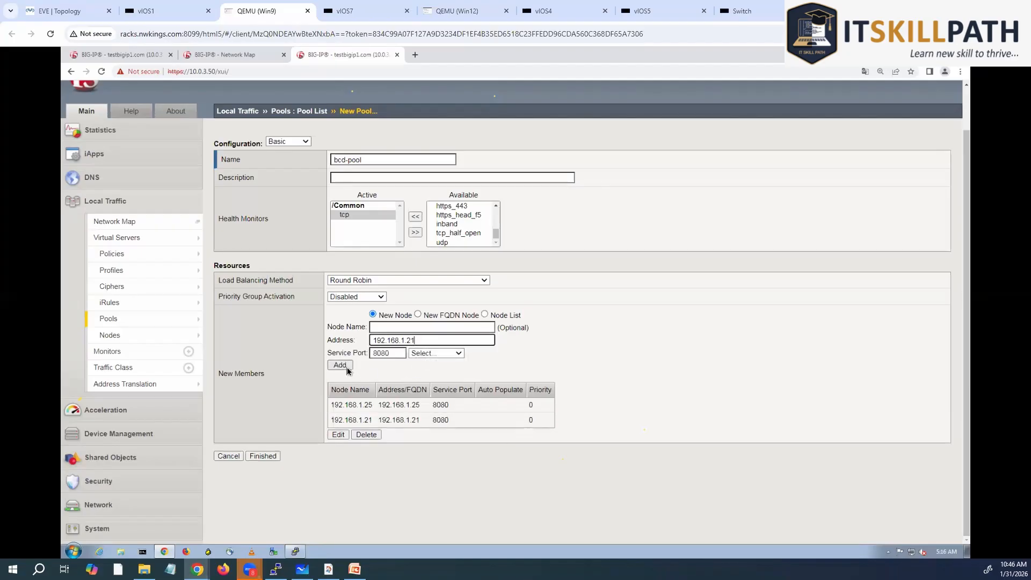
Try to finish the pool, then delete both new-node members from the list.
left_click(272, 459)
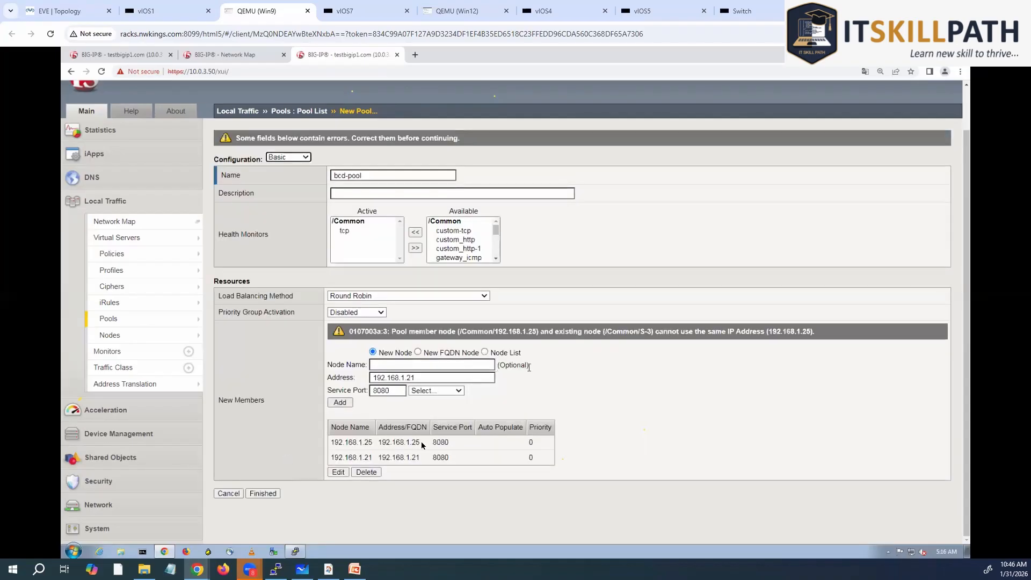
left_click(380, 460)
left_click(366, 472)
left_click(365, 458)
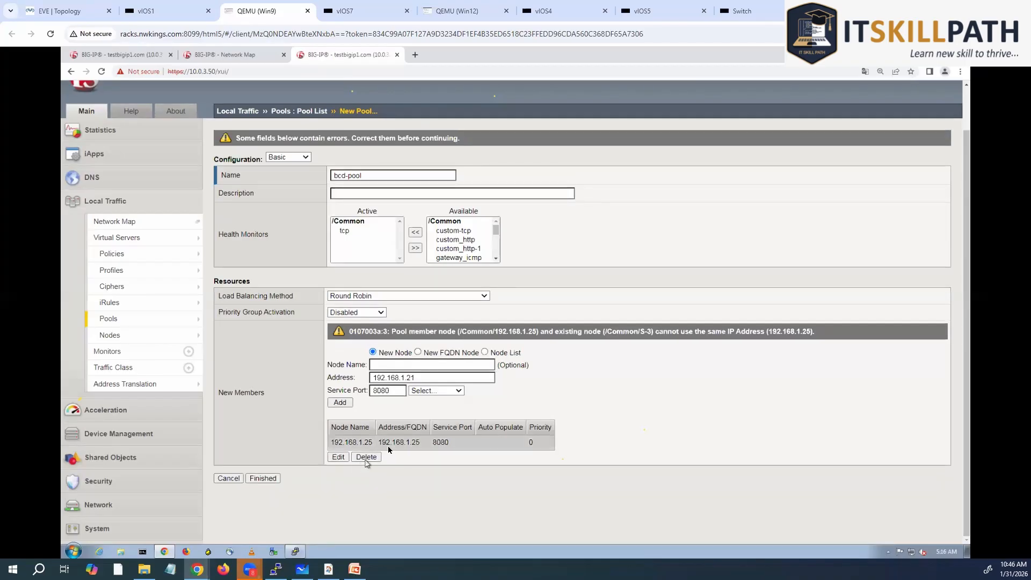
Add existing node S-3 from the node list as a pool member on port 8080.
left_click(485, 352)
left_click(440, 364)
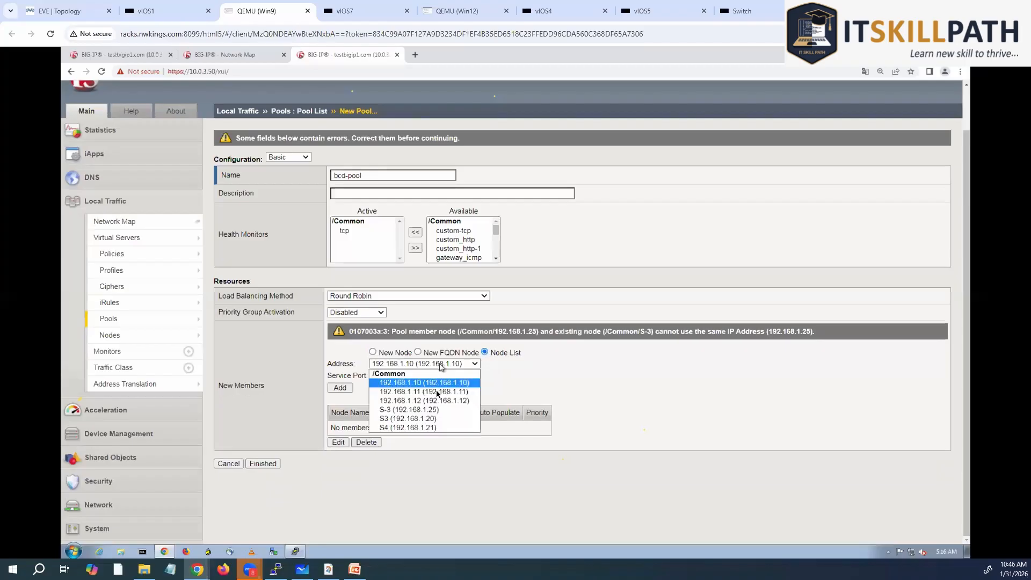
left_click(437, 410)
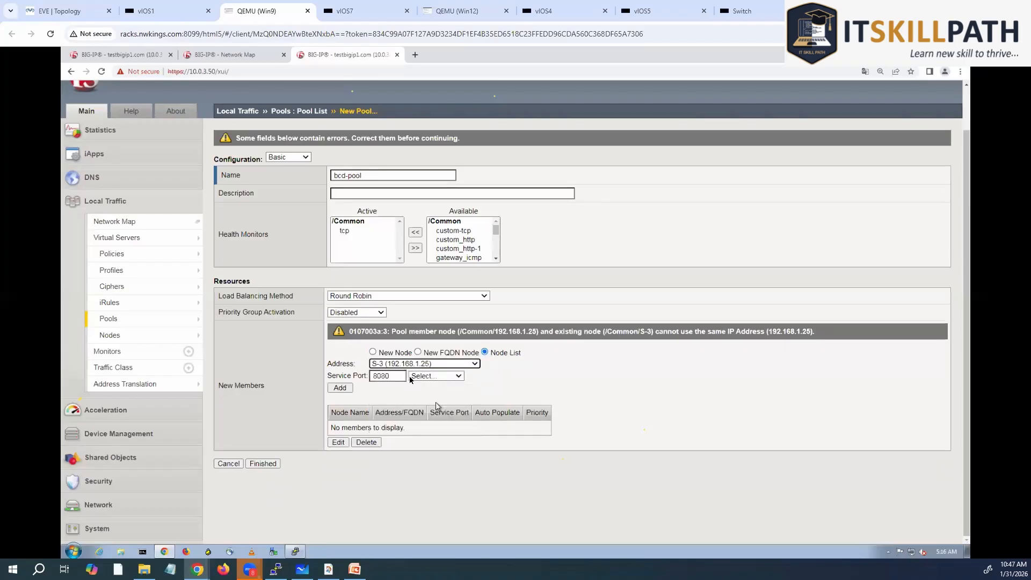
left_click(340, 387)
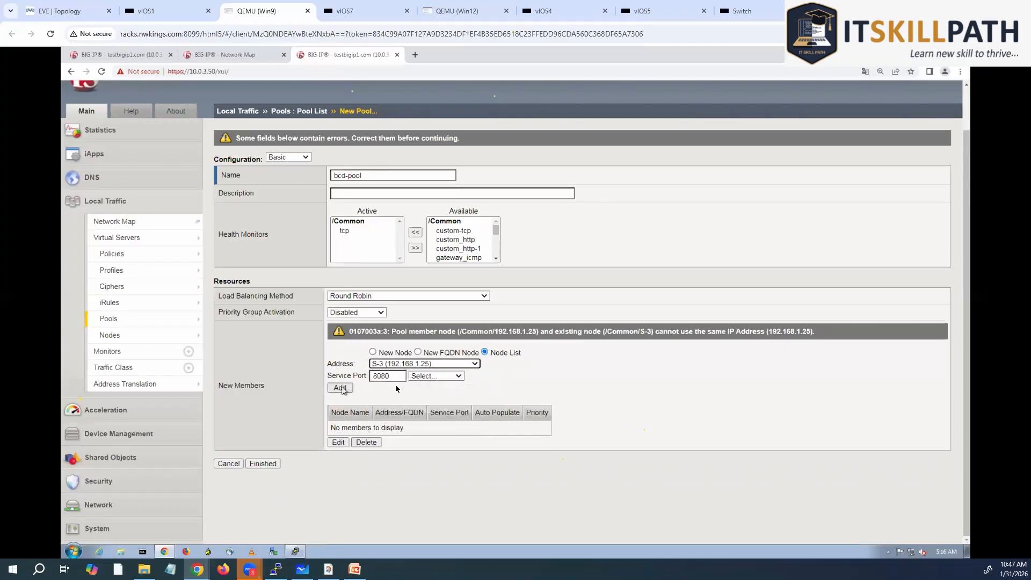
Add existing node S4 on port 8080 and finish creating bcd-pool.
left_click(460, 366)
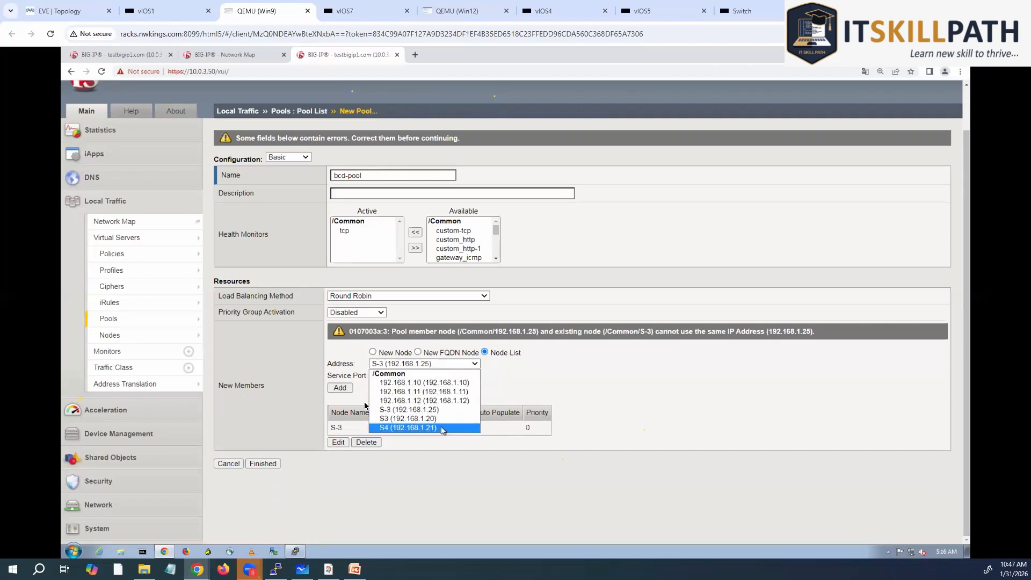
left_click(441, 428)
left_click(340, 389)
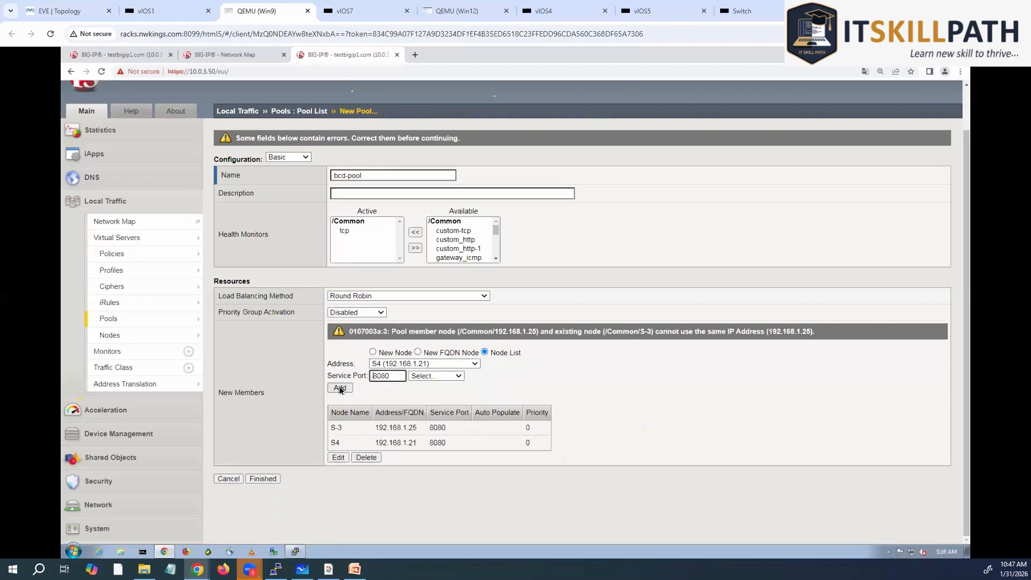
left_click(264, 479)
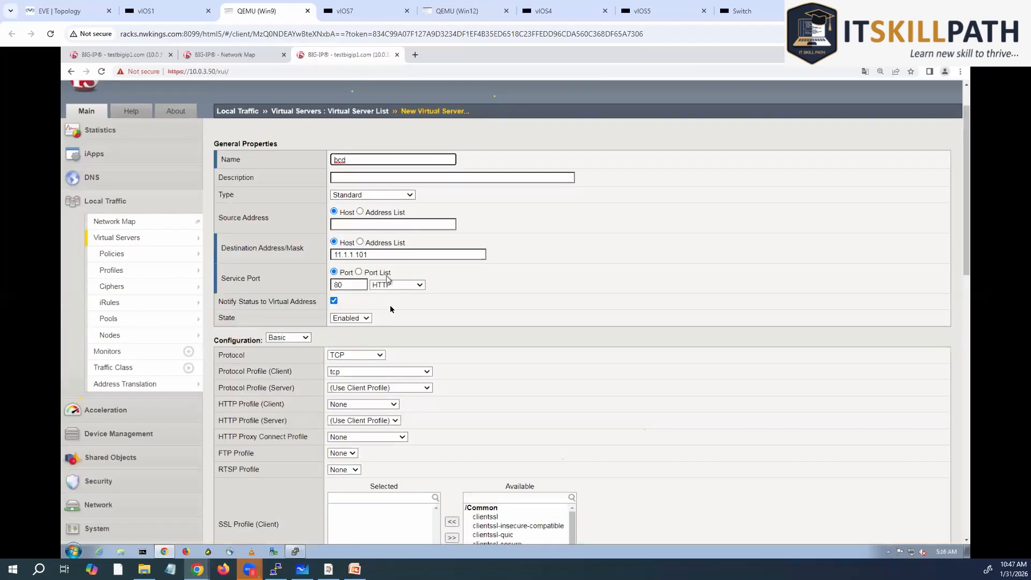
Examine the error message shown at the top of the virtual server form.
scroll(378, 369, "down", 15)
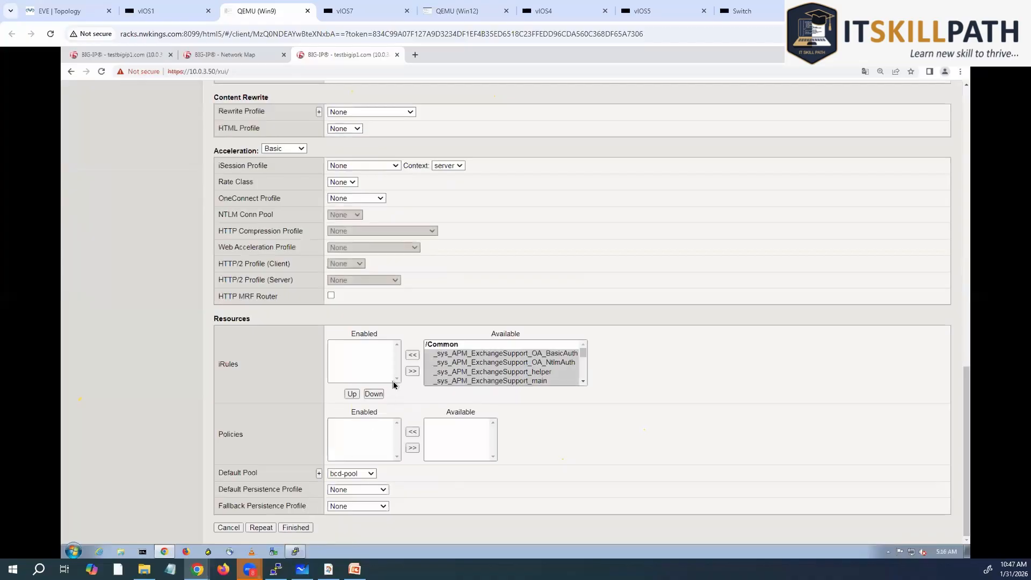
scroll(393, 381, "up", 5)
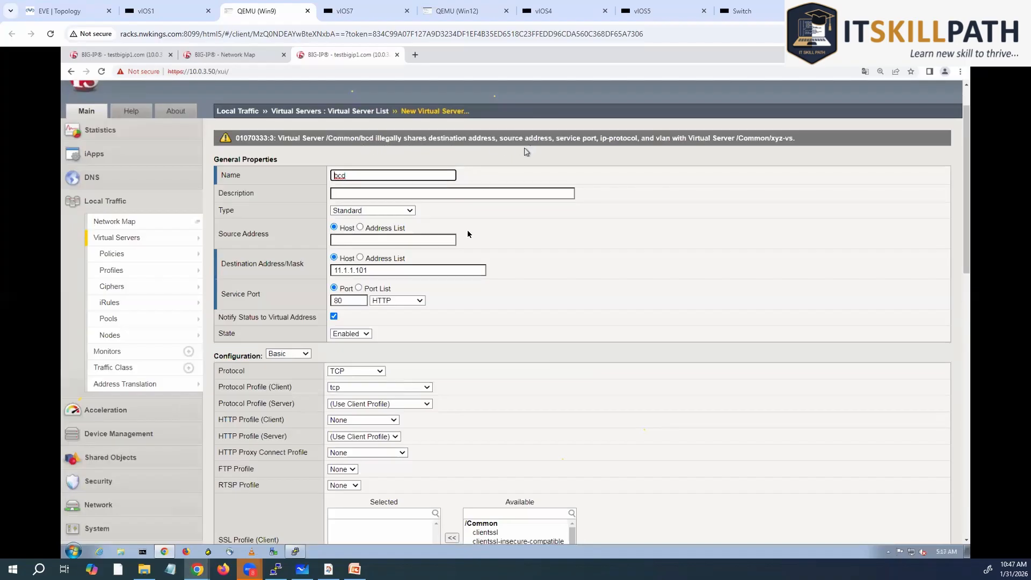
left_click_drag(641, 140, 802, 142)
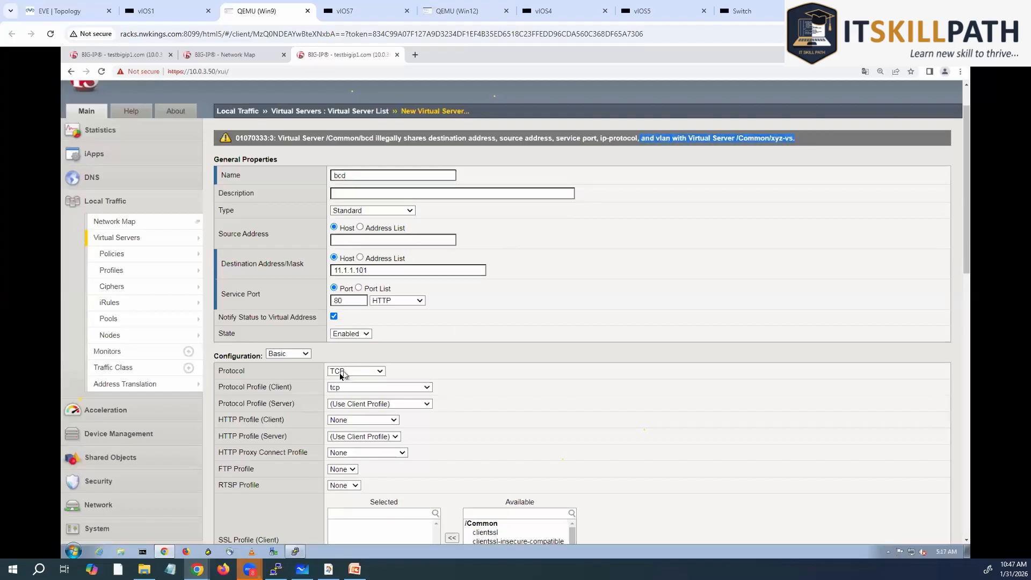
Change the virtual server's service port to 8080 and finish creating bcd.
scroll(345, 322, "down", 2)
double_click(346, 210)
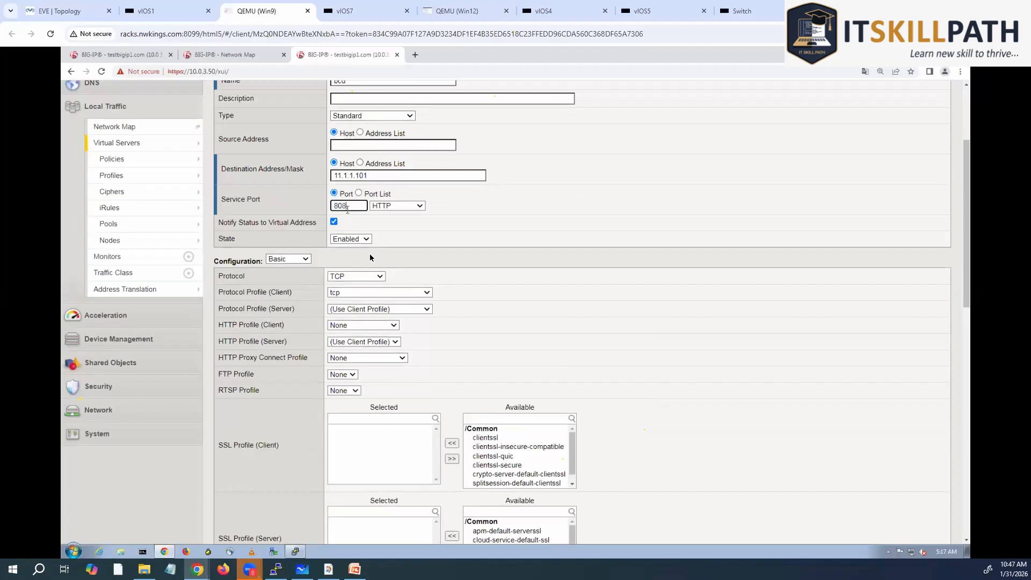
scroll(385, 372, "down", 12)
scroll(306, 465, "down", 1)
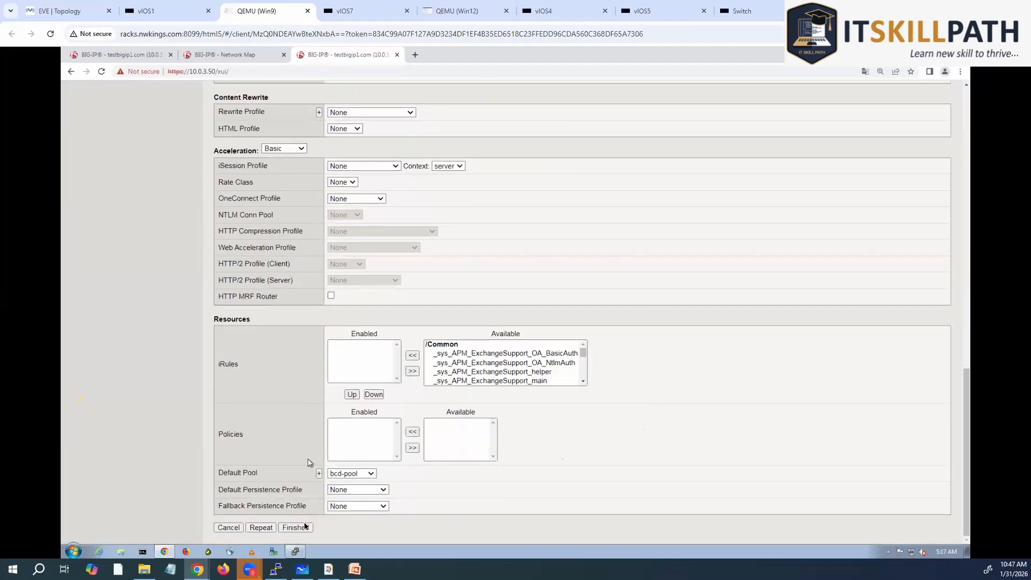
left_click(301, 531)
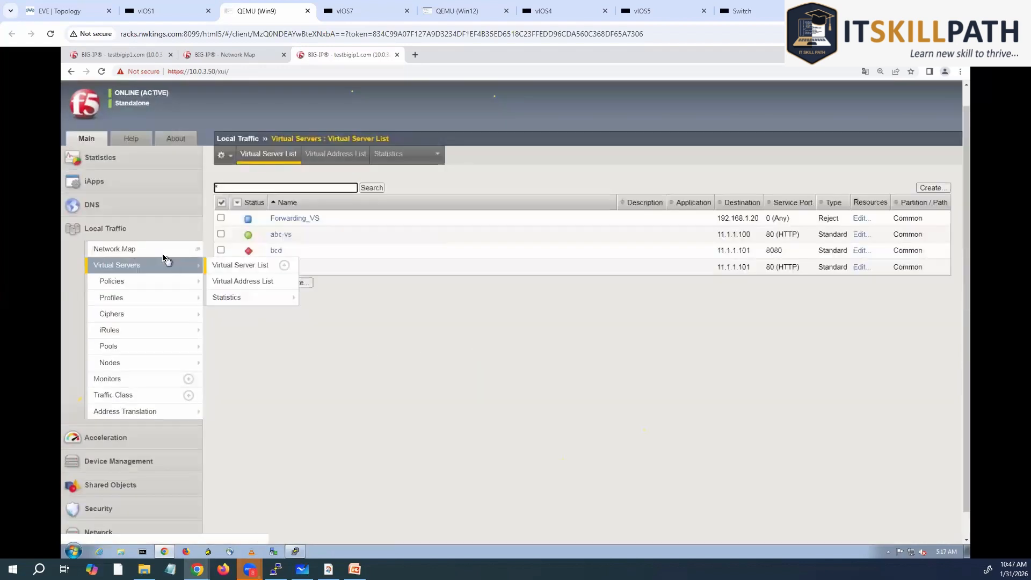
Open the Network Map to review the virtual servers, pools and their members.
left_click(163, 252)
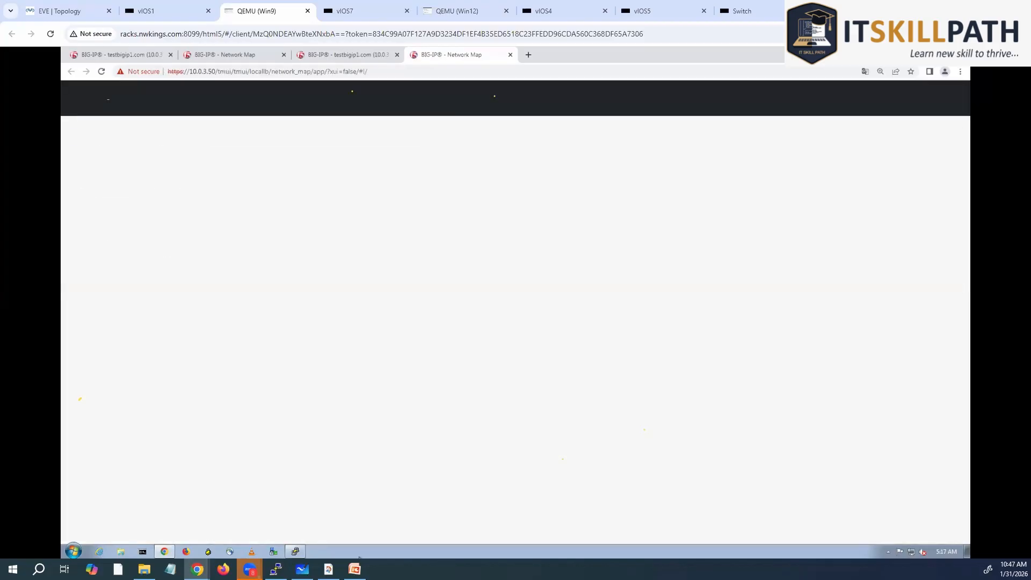
left_click_drag(159, 406, 269, 418)
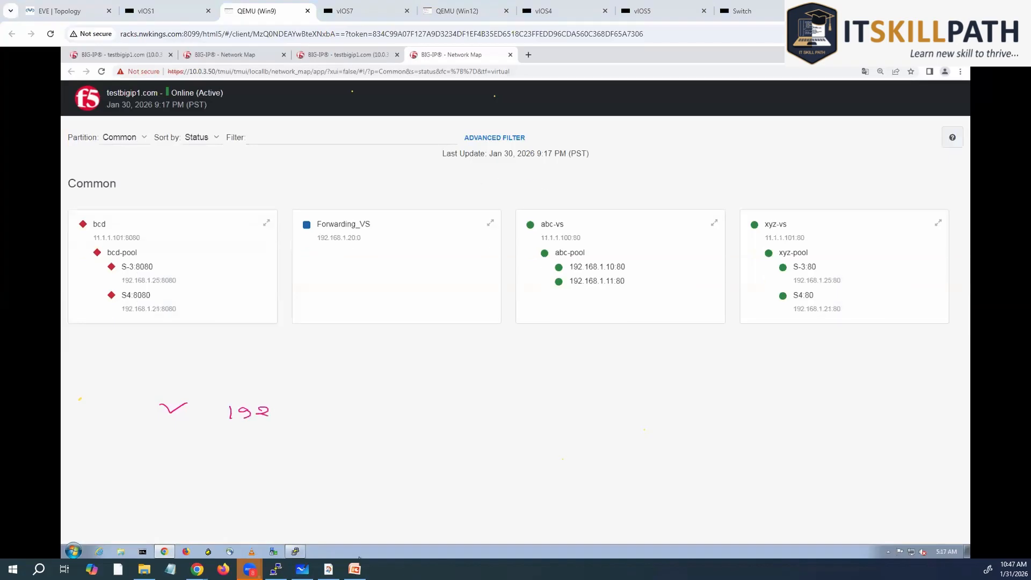
mouse_move(352, 370)
left_mouse_down()
mouse_move(355, 383)
mouse_move(405, 383)
left_mouse_up()
left_click(391, 381)
mouse_move(411, 381)
left_mouse_down()
mouse_move(517, 378)
mouse_move(385, 363)
left_mouse_up()
left_click(472, 378)
left_click(472, 386)
left_click_drag(328, 385, 534, 375)
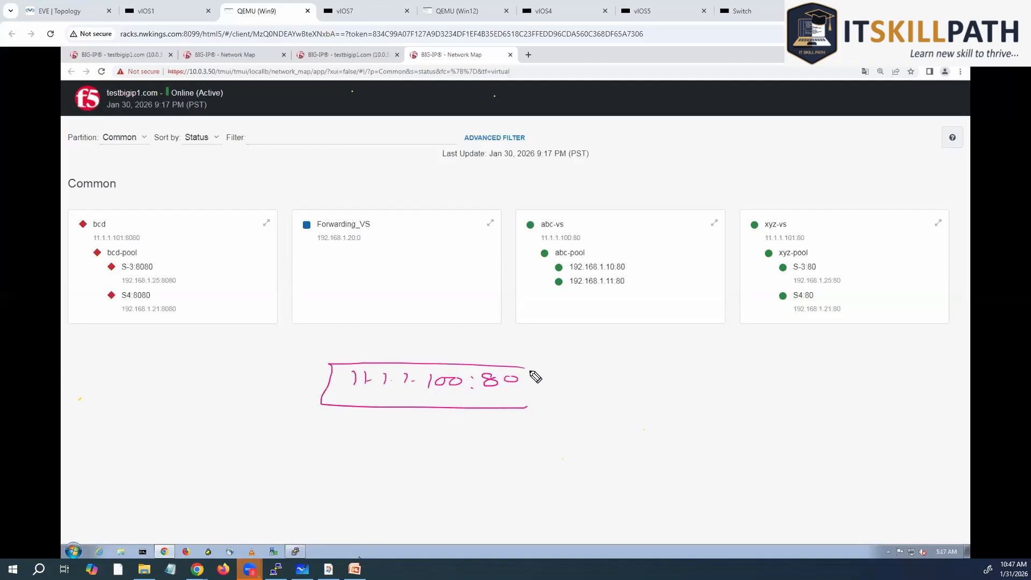
left_click_drag(192, 379, 226, 384)
mouse_move(190, 431)
left_mouse_down()
mouse_move(258, 441)
mouse_move(248, 442)
left_mouse_up()
left_click_drag(387, 395, 368, 395)
left_click_drag(479, 397, 521, 400)
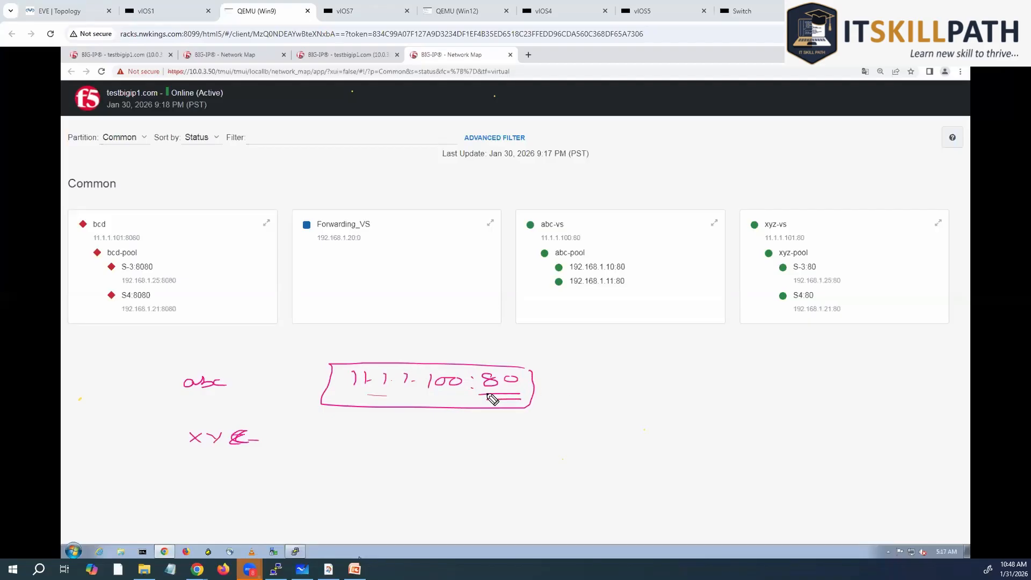
mouse_move(482, 398)
left_mouse_down()
mouse_move(525, 394)
mouse_move(516, 398)
left_mouse_up()
key("Escape")
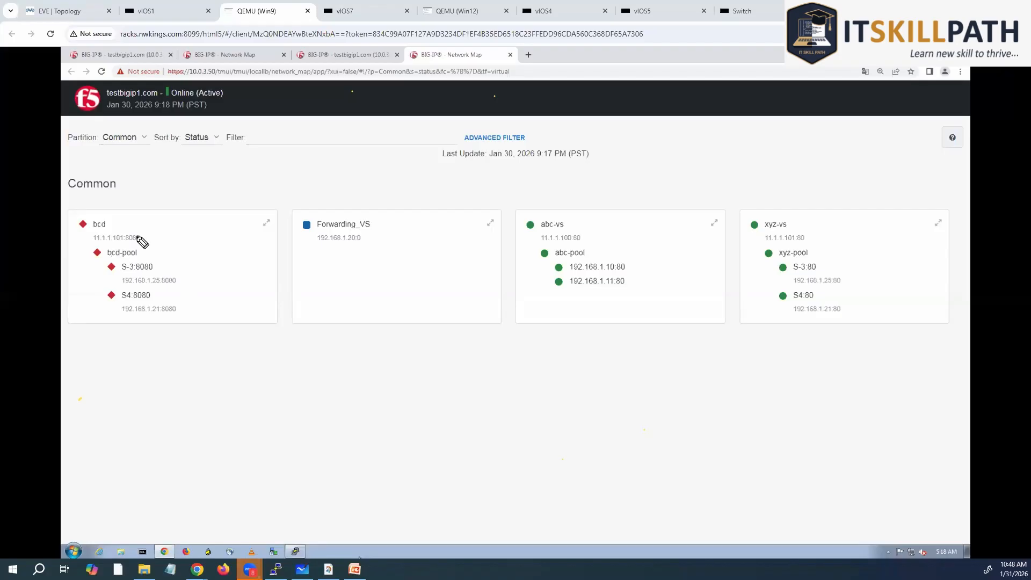
mouse_move(95, 243)
left_mouse_down()
mouse_move(153, 234)
mouse_move(162, 256)
mouse_move(128, 274)
left_mouse_up()
mouse_move(94, 293)
left_mouse_down()
mouse_move(110, 291)
mouse_move(110, 305)
left_mouse_up()
left_click_drag(98, 312, 110, 311)
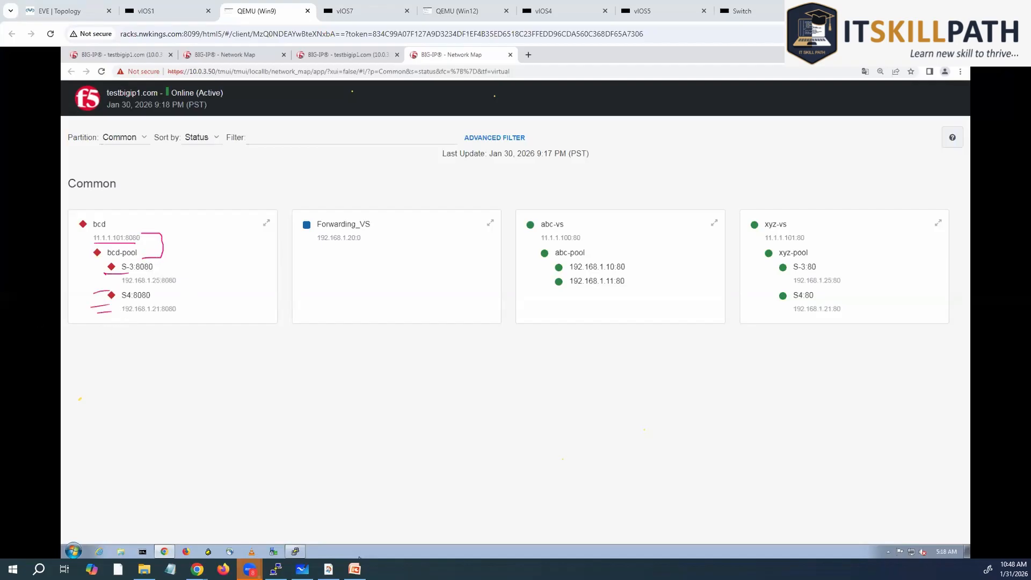
Open virtual server bcd and set its destination address to 11.1.1.102 and service port to 80, then update.
left_click(149, 54)
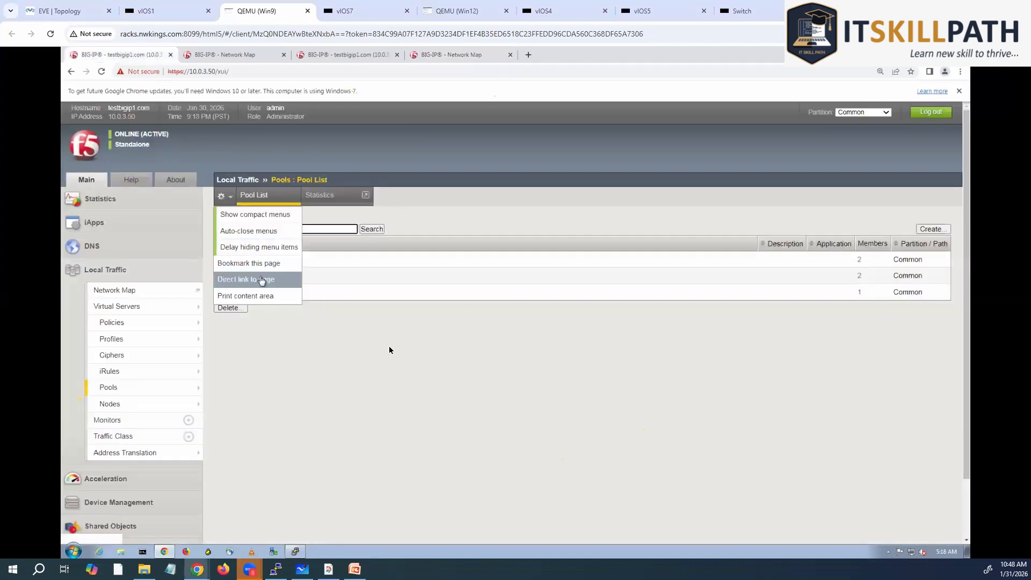
left_click(146, 306)
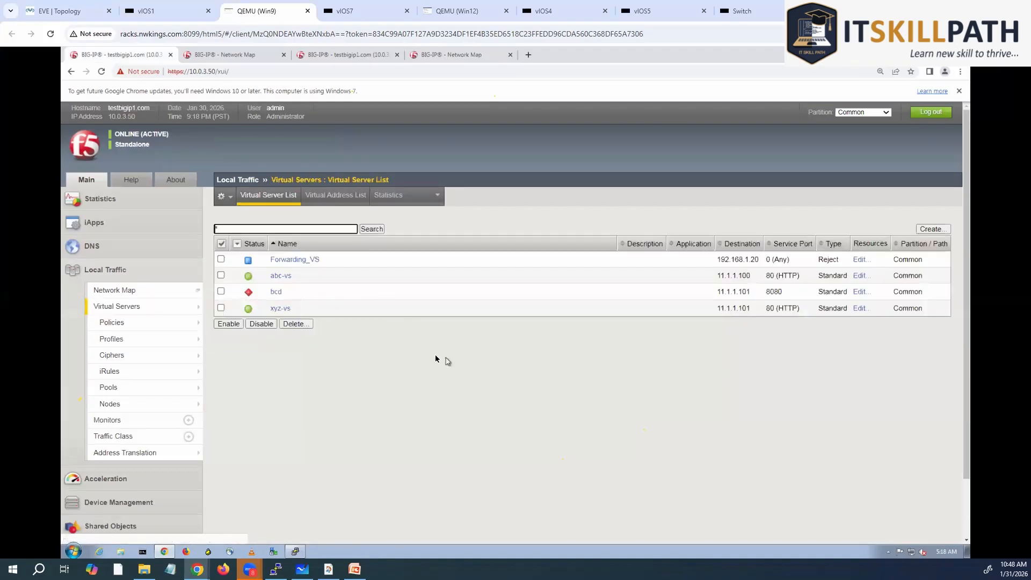
left_click(276, 292)
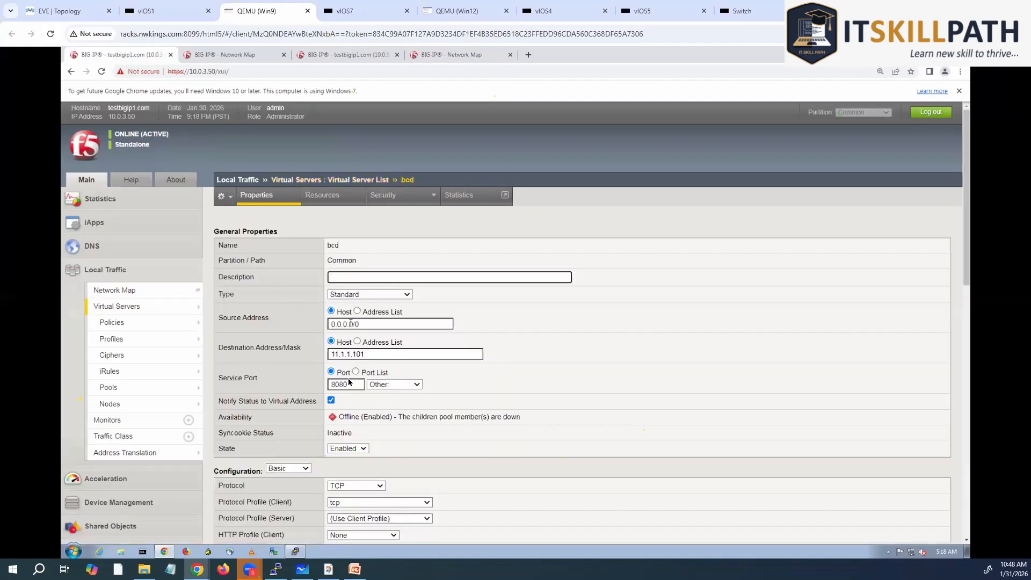
left_click(352, 385)
left_click(366, 354)
key("BackSpace")
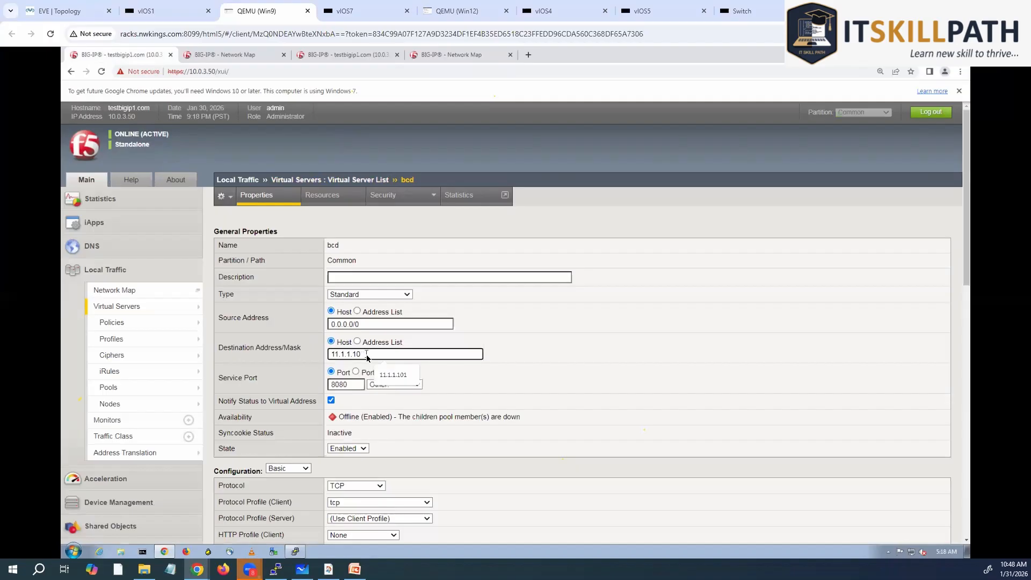
type("2")
left_click(355, 385)
key("BackSpace")
key("BackSpace")
scroll(518, 388, "down", 15)
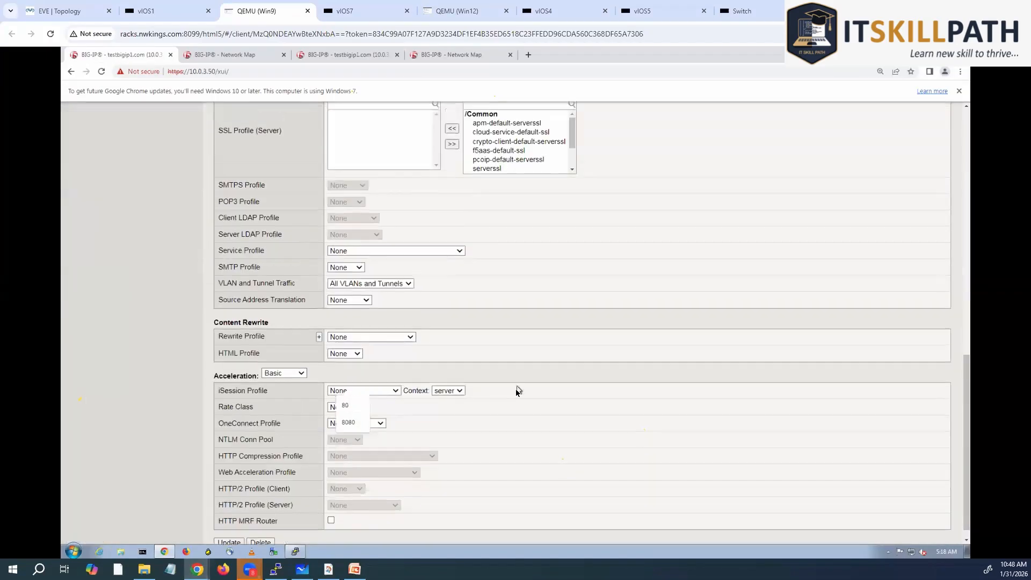
scroll(382, 302, "up", 12)
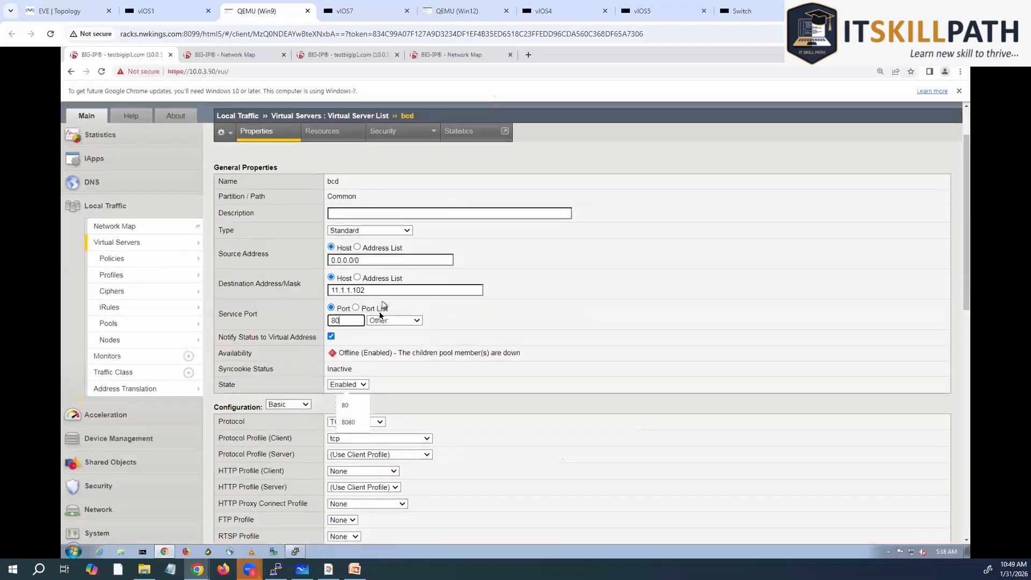
scroll(381, 314, "down", 12)
left_click(224, 528)
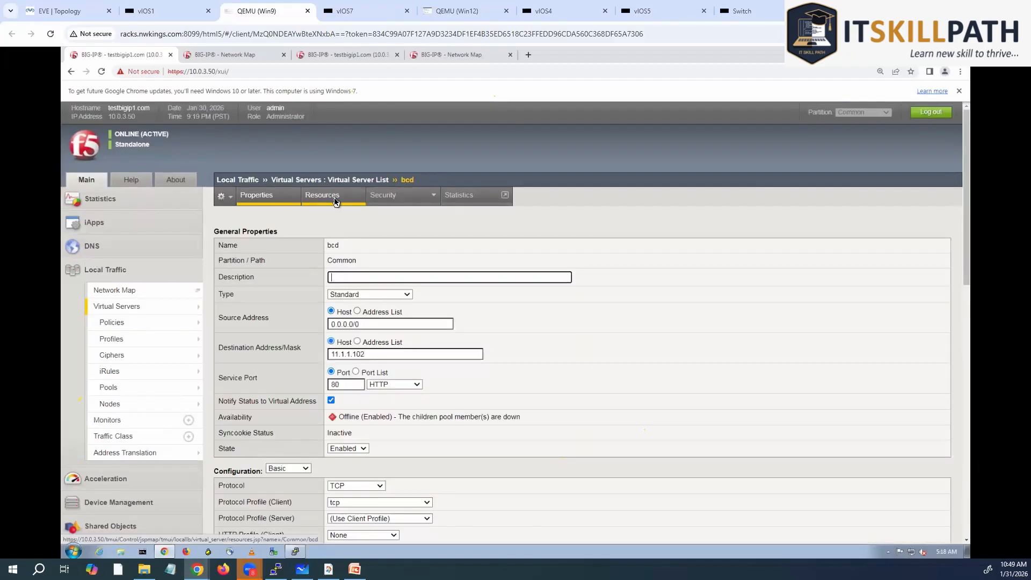
Set bcd's default pool to abc-pool in its resources and update.
left_click(334, 200)
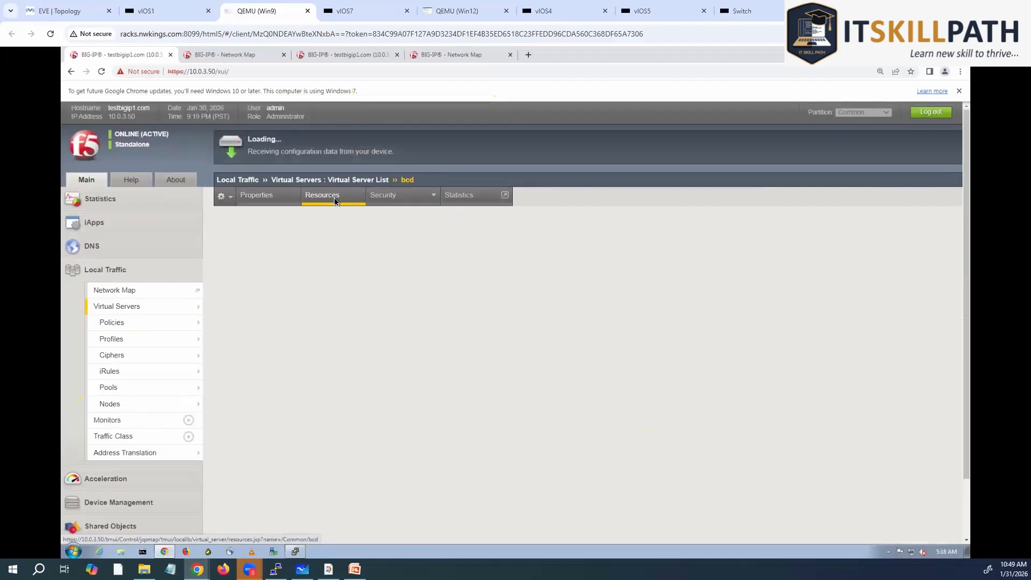
left_click(354, 246)
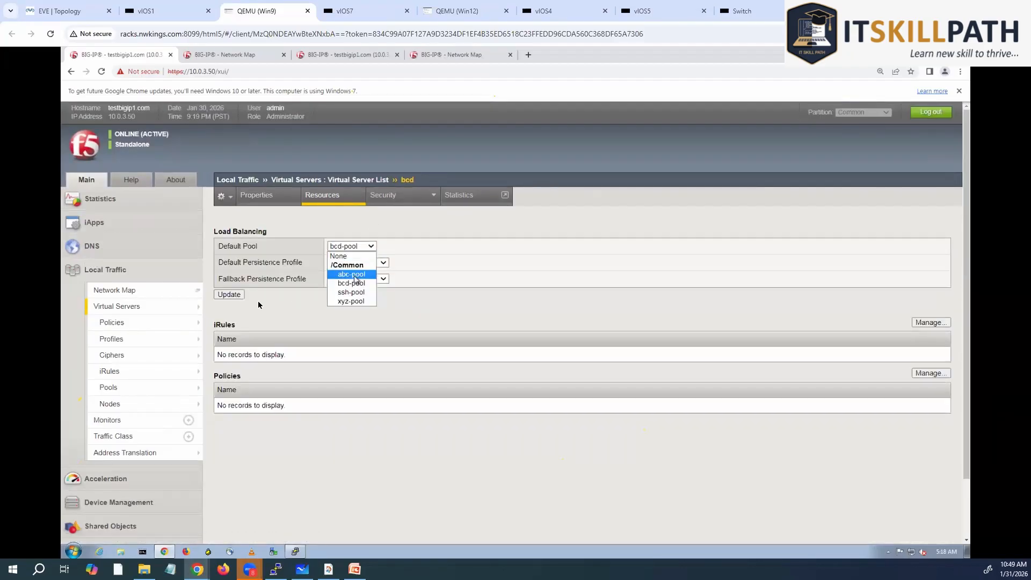
left_click(352, 275)
left_click(237, 295)
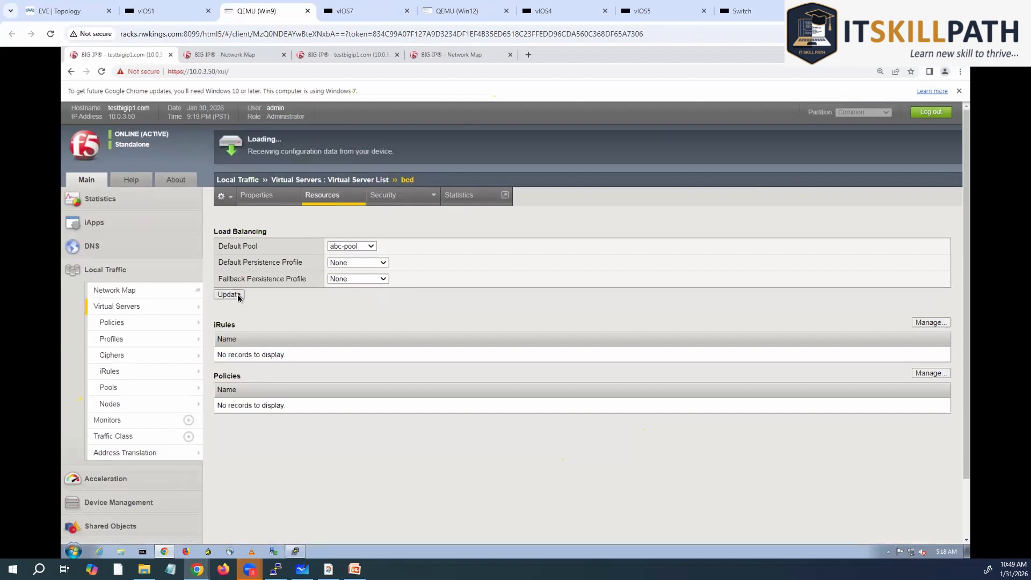
Refresh the Network Map to review bcd's address and pool members.
scroll(322, 317, "down", 1)
mouse_move(184, 324)
scroll(184, 324, "up", 1)
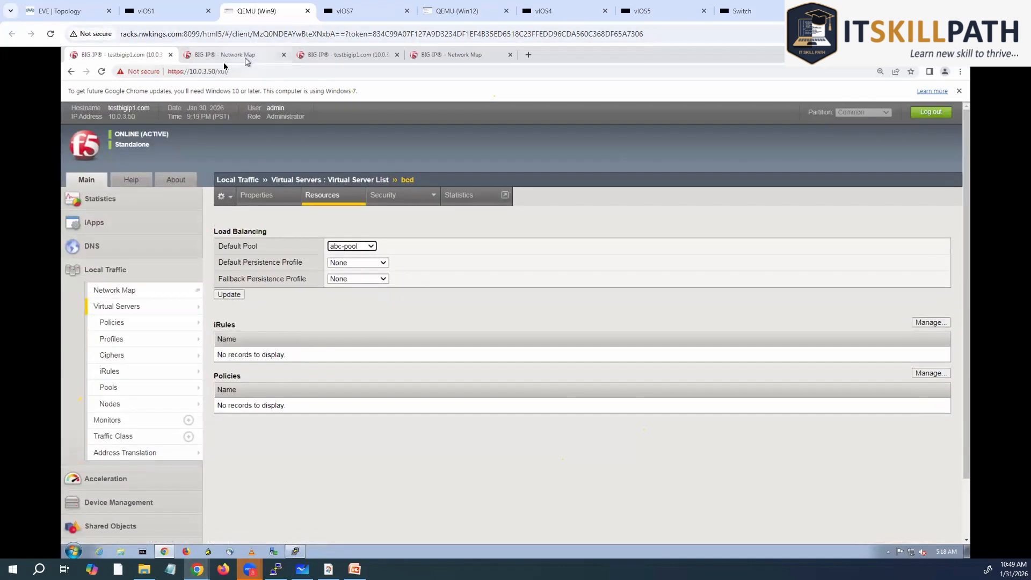
left_click(239, 58)
left_click(102, 74)
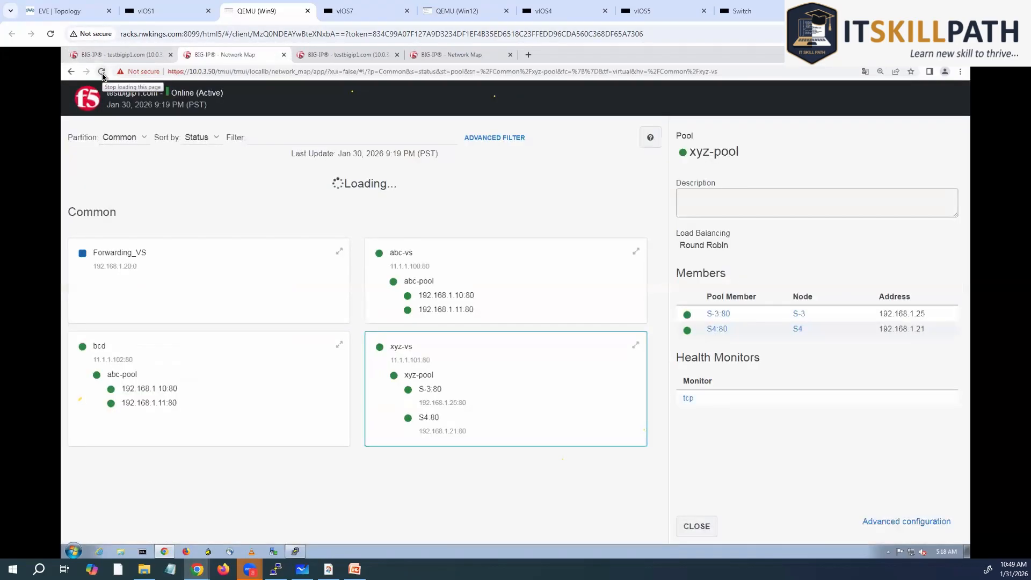
left_click(697, 526)
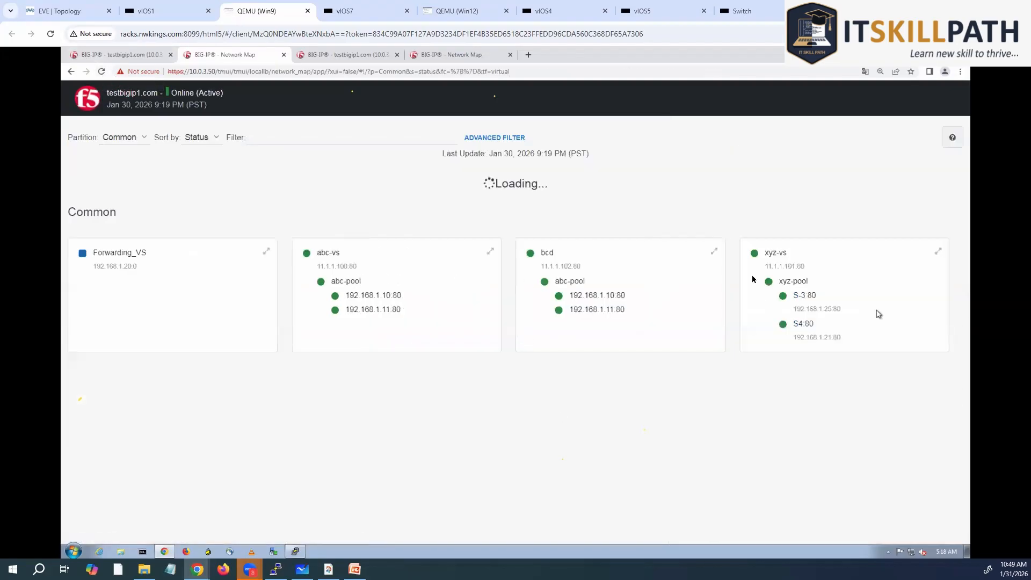
left_click(101, 74)
Reopen virtual server bcd from the virtual server list, set its service port to 8080 and update.
left_click(135, 57)
mouse_move(135, 322)
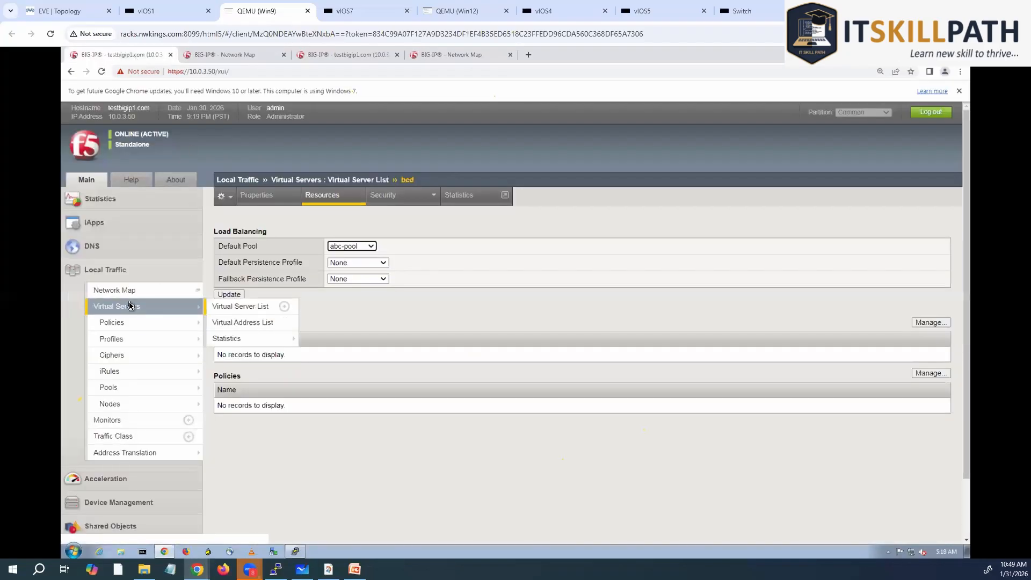
left_click(129, 304)
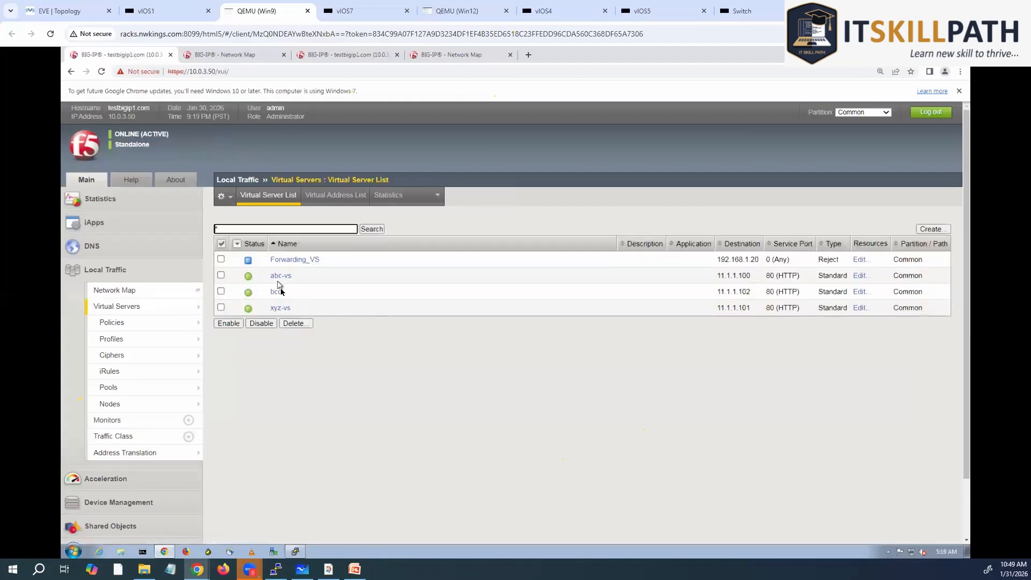
left_click_drag(716, 292, 752, 294)
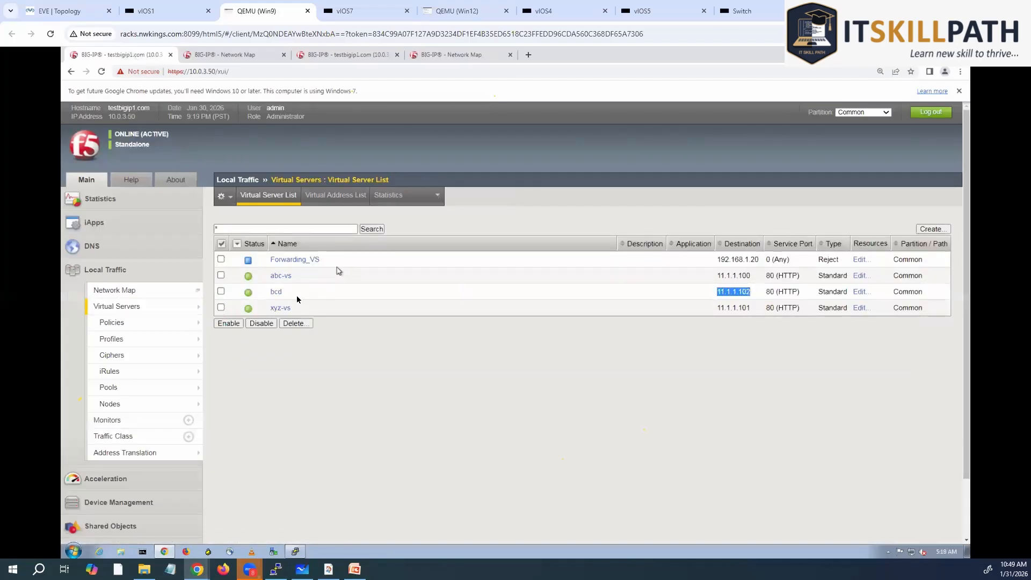
left_click(277, 293)
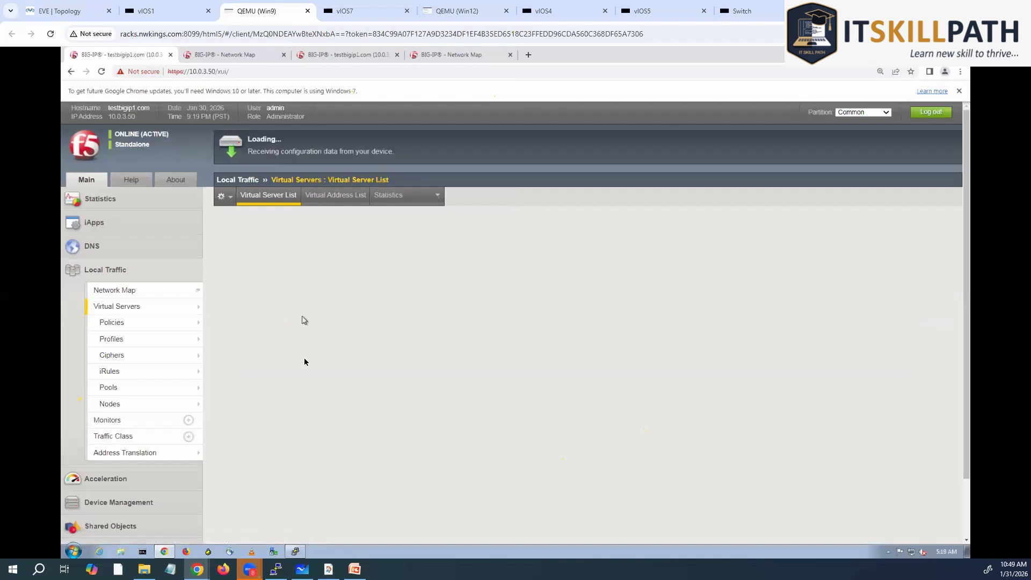
left_click(352, 385)
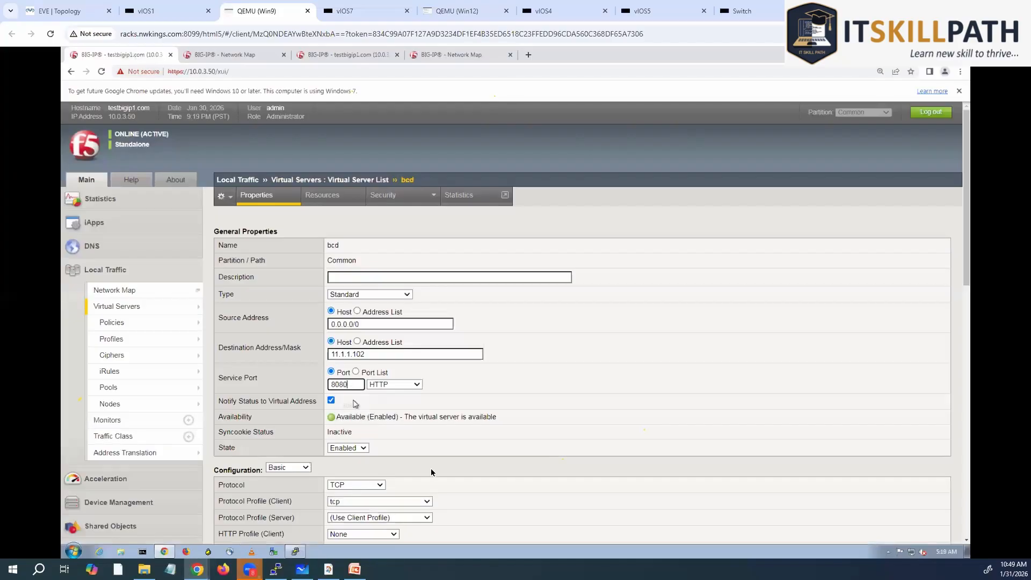
scroll(430, 473, "down", 15)
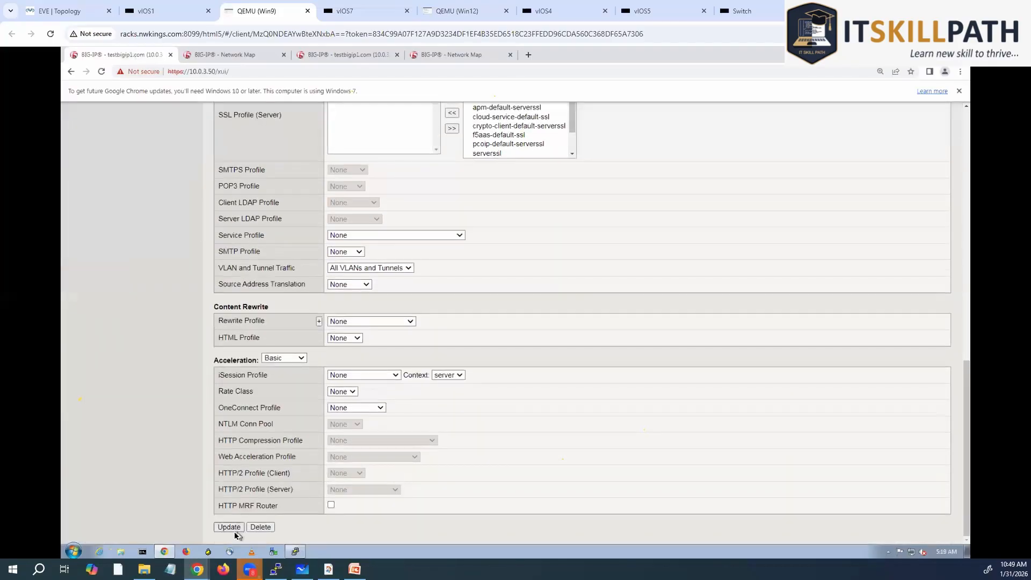
left_click(230, 527)
scroll(416, 408, "up", 15)
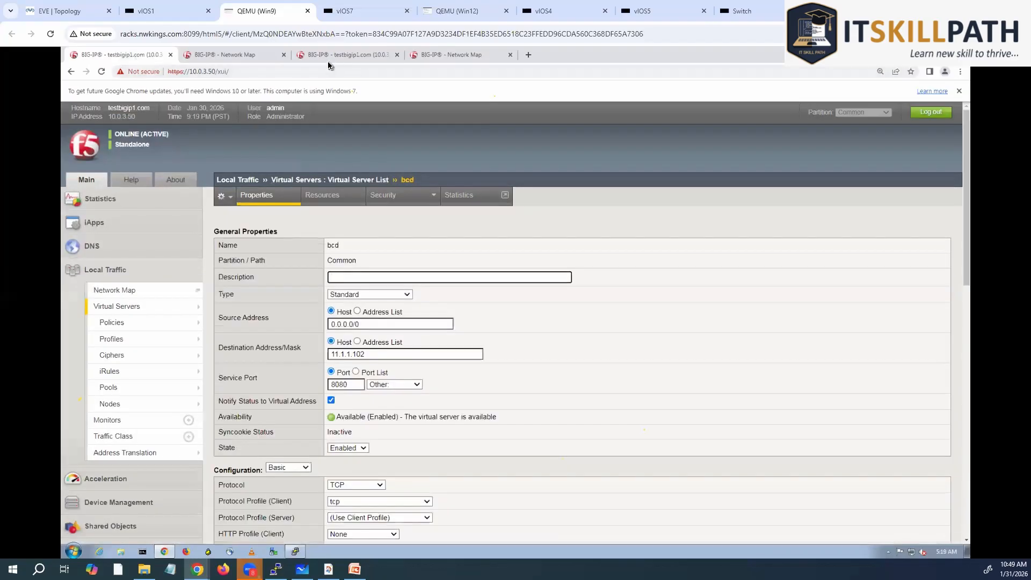
Close the extra BIG-IP browser tabs and reopen the Network Map.
left_click(329, 60)
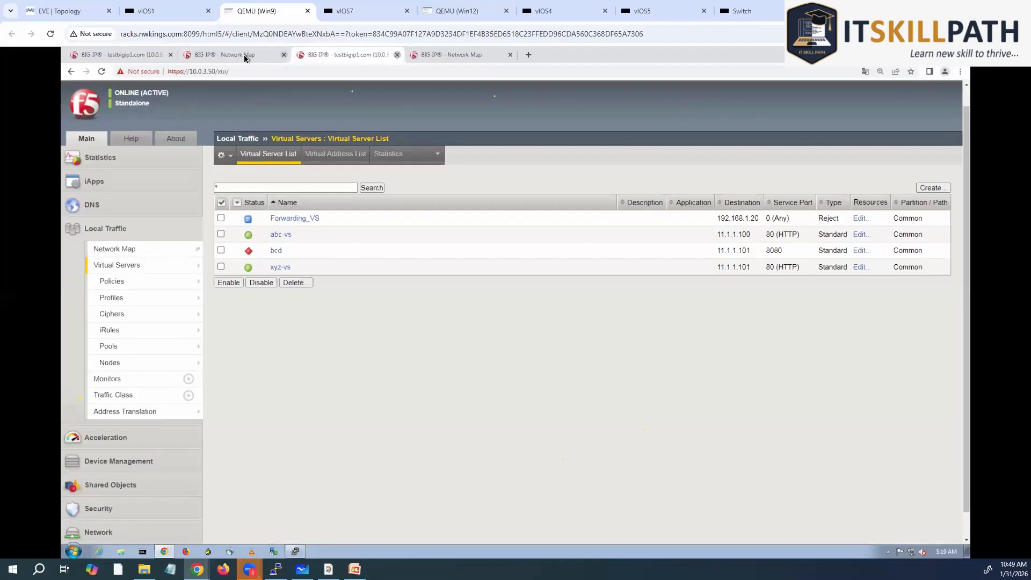
left_click(397, 55)
left_click(56, 37)
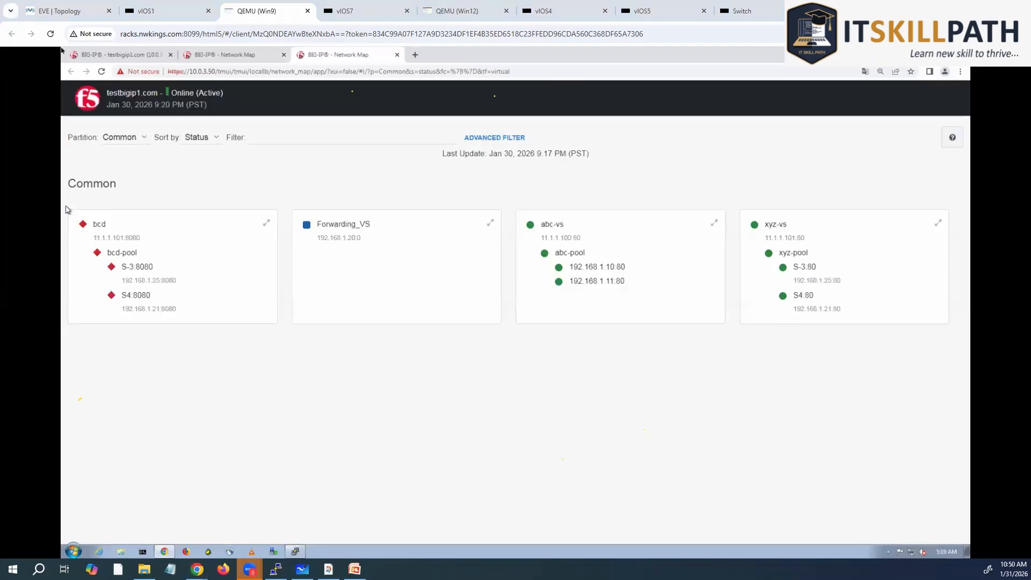
left_click(231, 56)
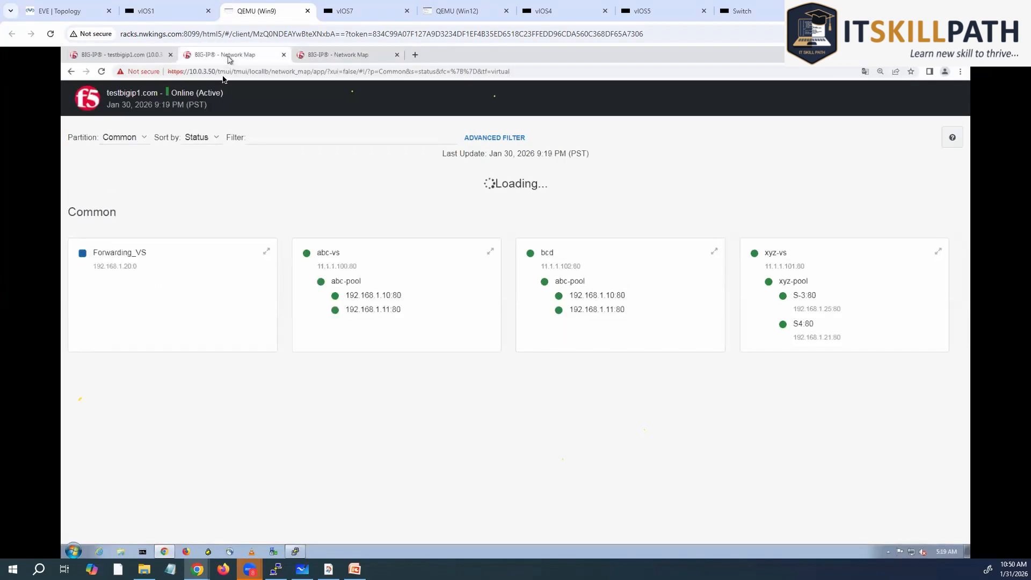
left_click(282, 57)
left_click(283, 57)
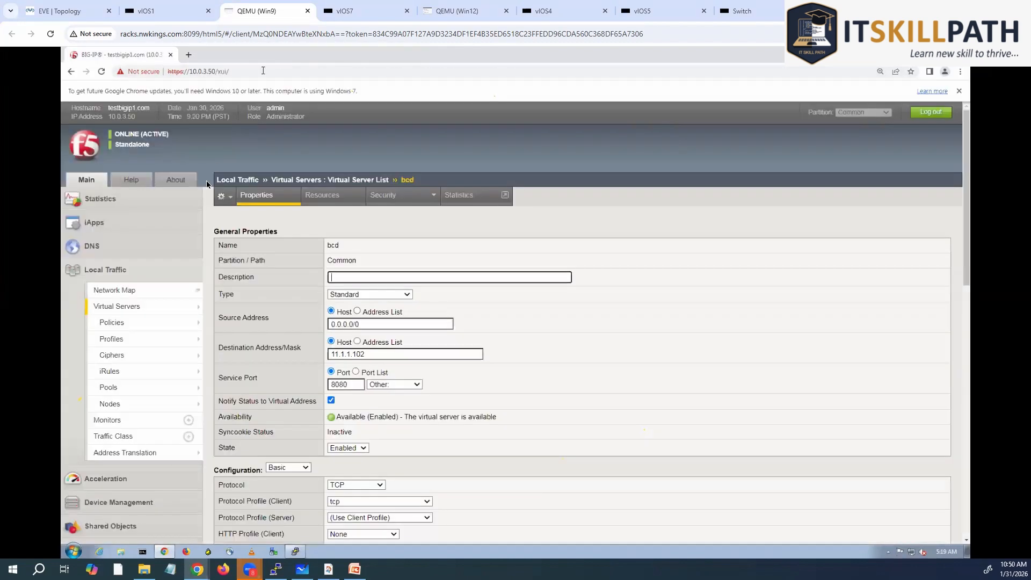
left_click(139, 292)
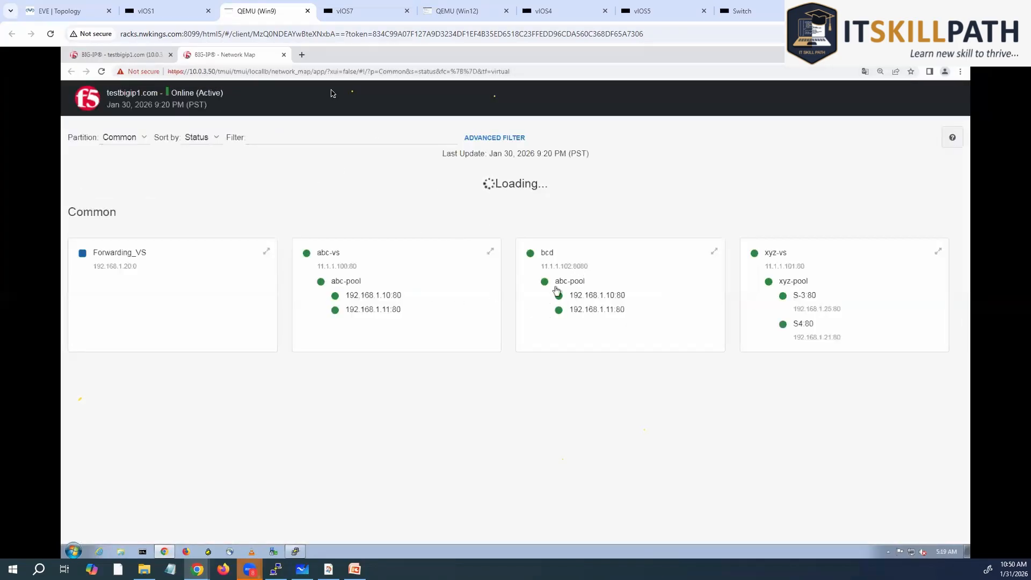
Switch to the Win12 client and enter 11.1.1.102 in a new browser tab's address bar.
left_click(62, 11)
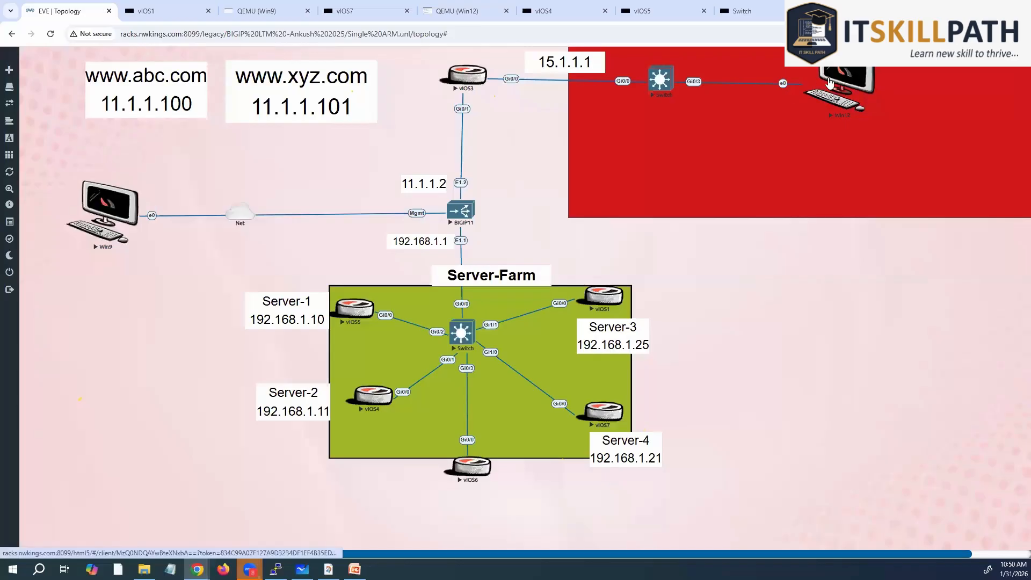
left_click(823, 83)
left_click(556, 62)
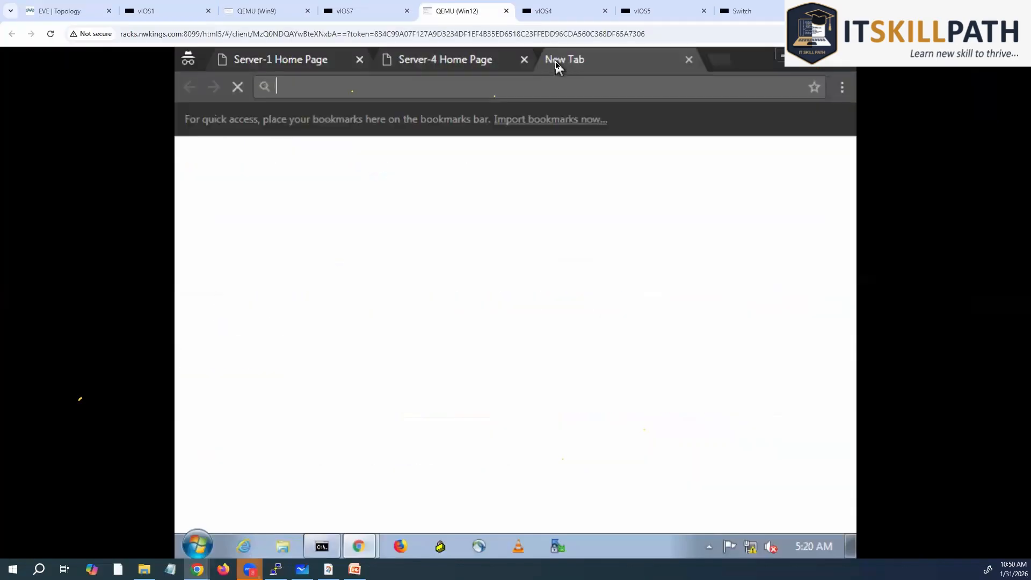
type("11.1.1.")
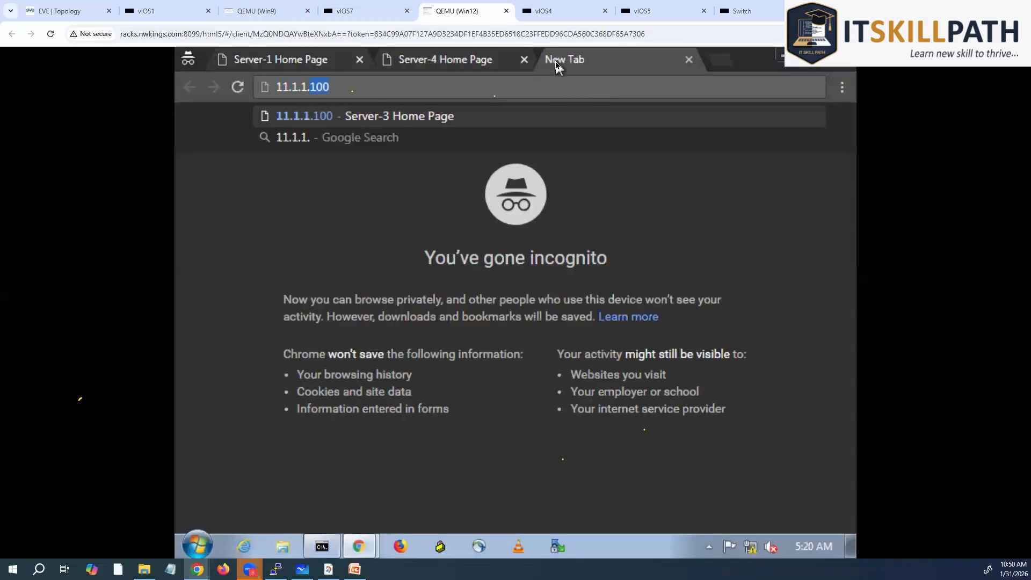
type("102")
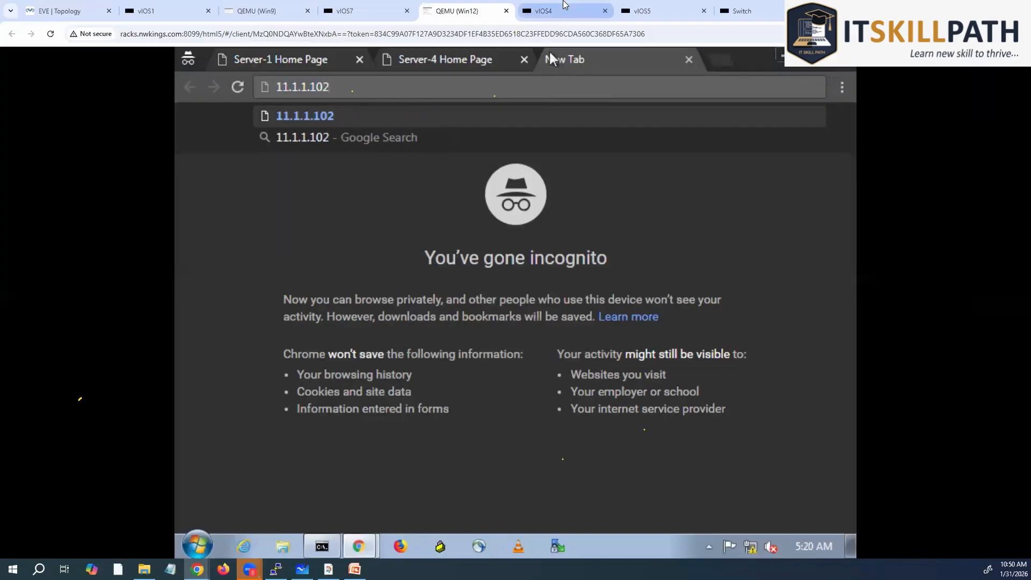
On the BIG-IP console, start a capture with tcpdump -ni 0.0:p host 11.1.1.102 -nn.
left_click(242, 4)
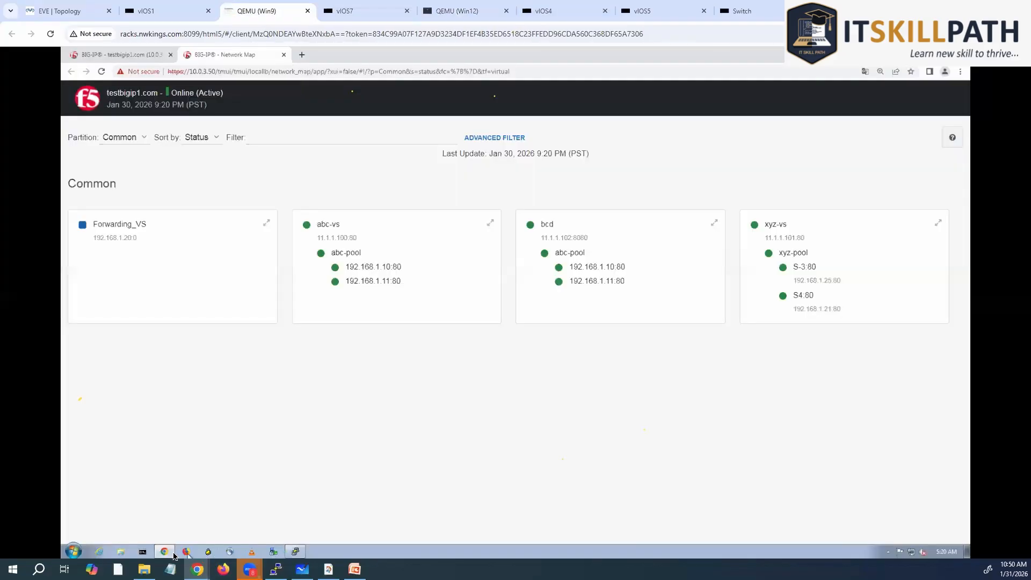
left_click(293, 555)
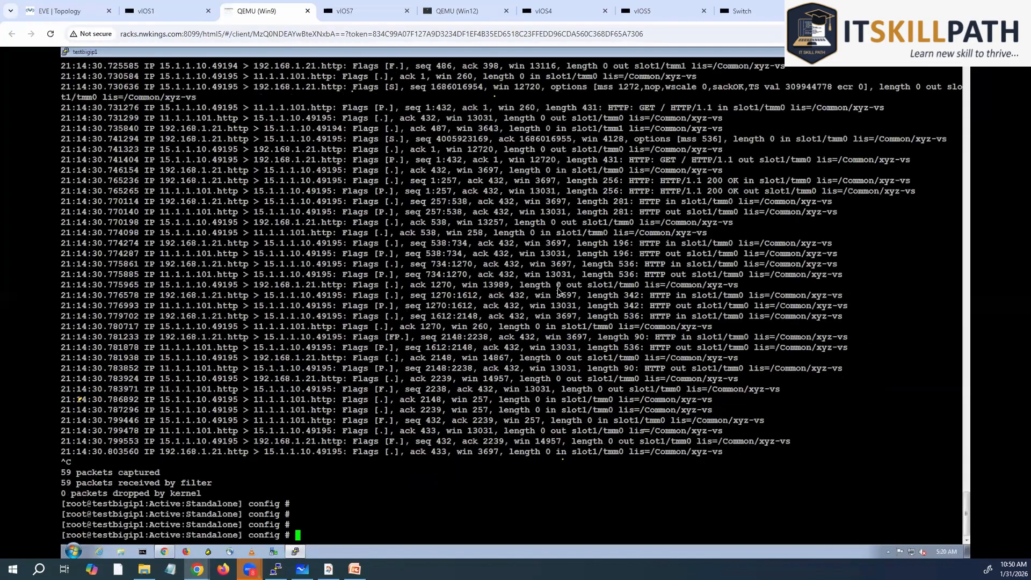
key("Return")
key("Up")
key("BackSpace")
type("2 -nn")
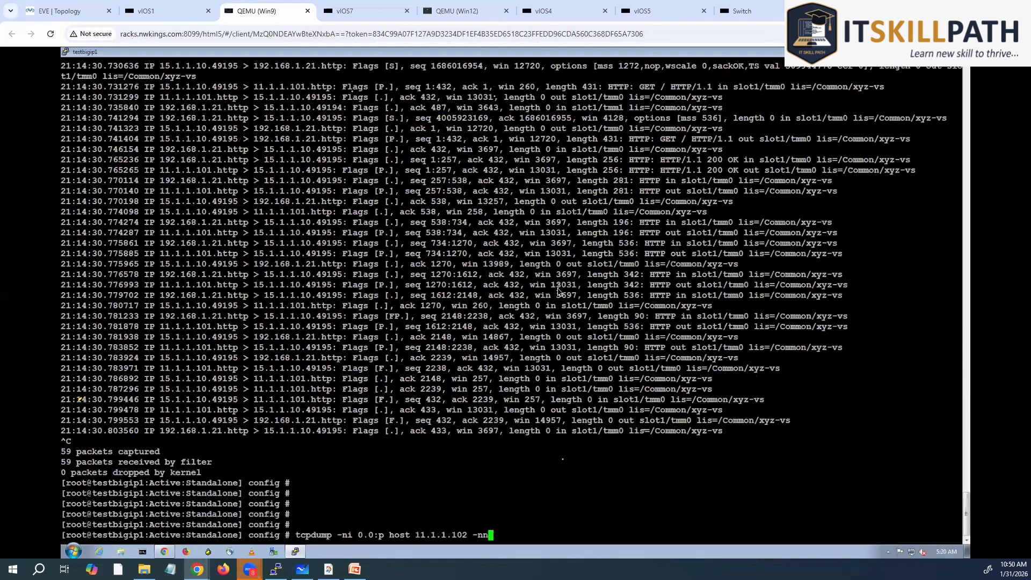
key("Return")
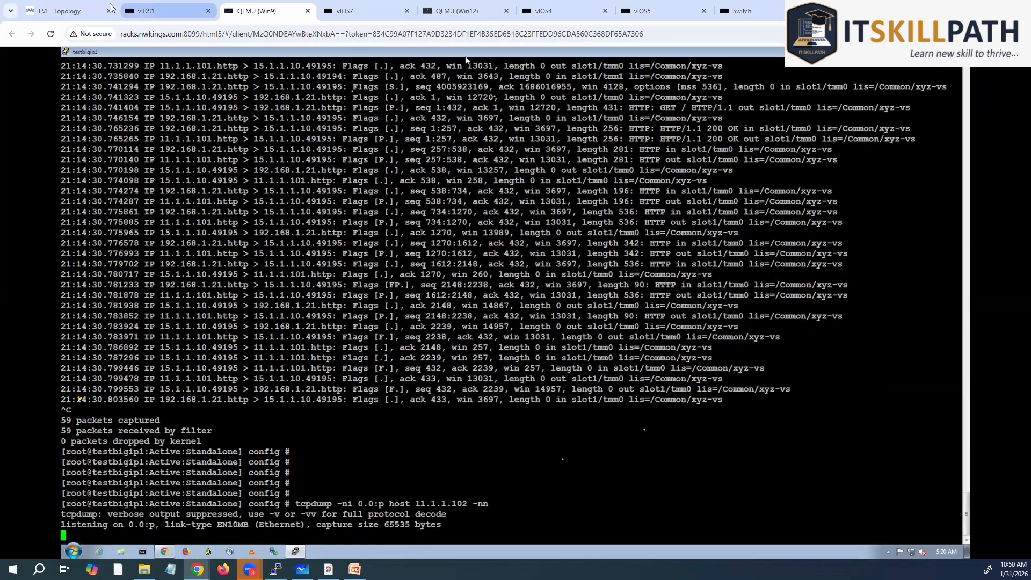
Close the vIOS1 tab, switch to the Win12 client and load 11.1.1.102 in the browser.
key("ctrl+1")
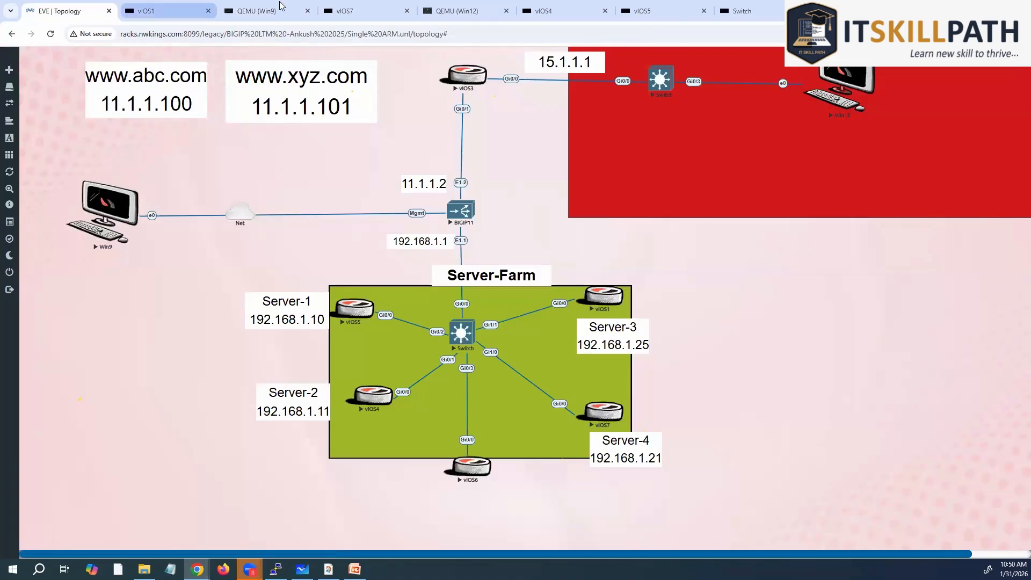
left_click(257, 11)
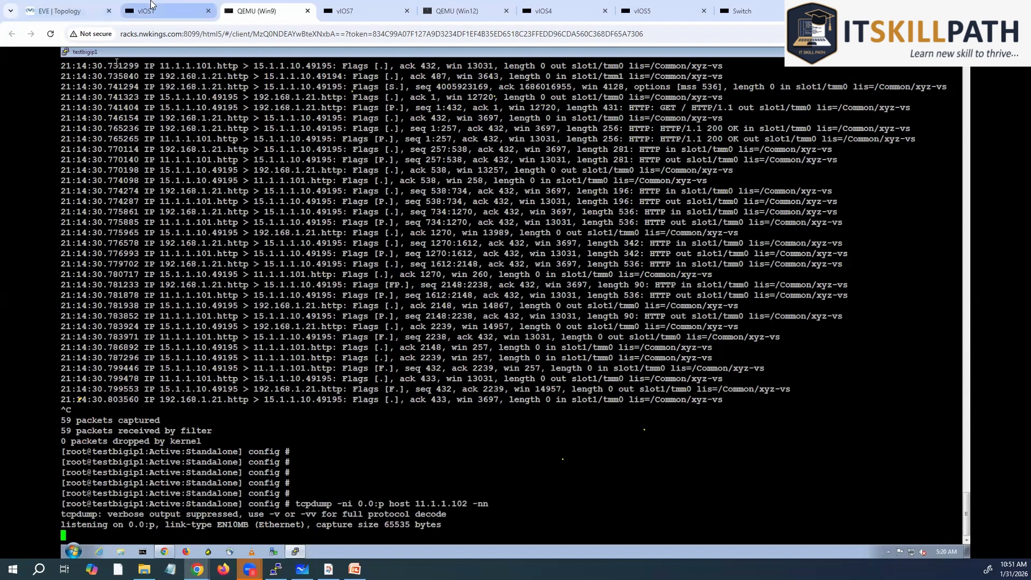
left_click(195, 16)
left_click(208, 11)
left_click(64, 11)
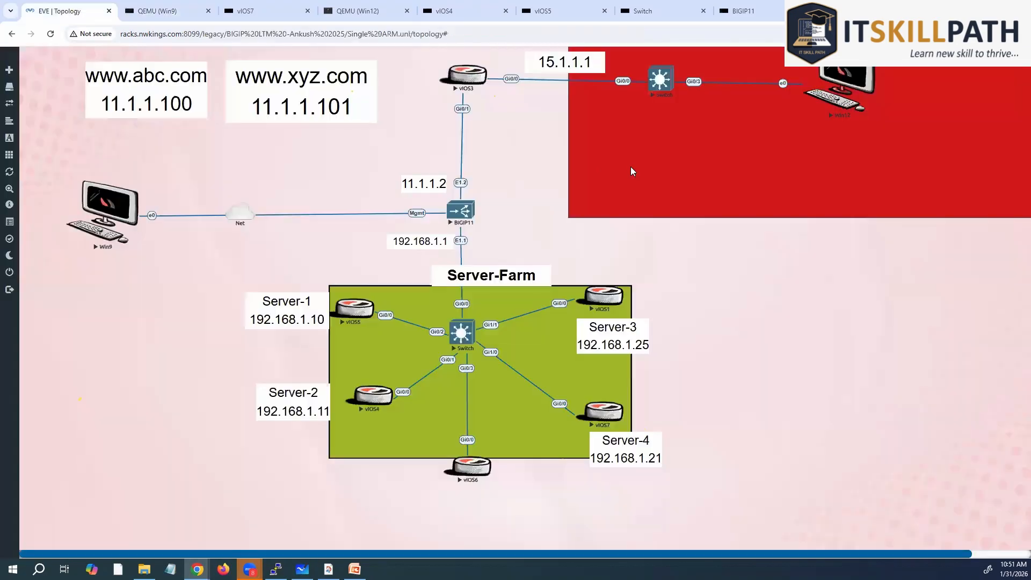
left_click(844, 92)
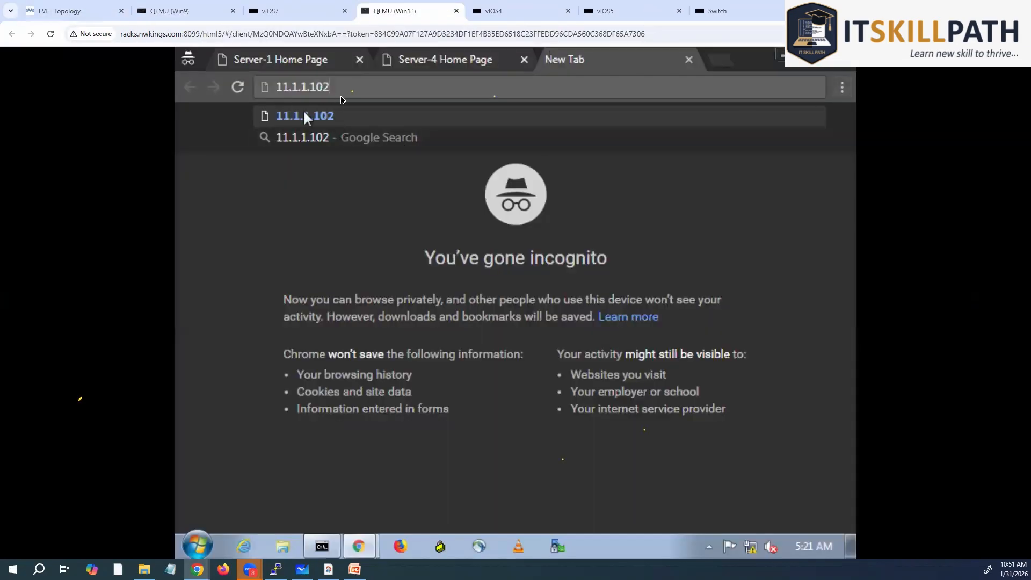
key("Return")
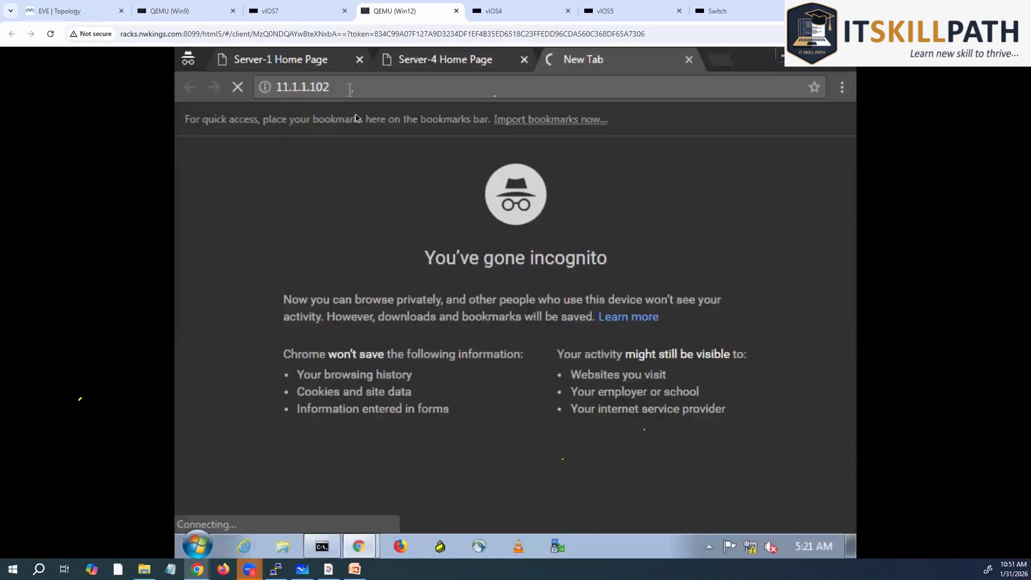
left_click(327, 86)
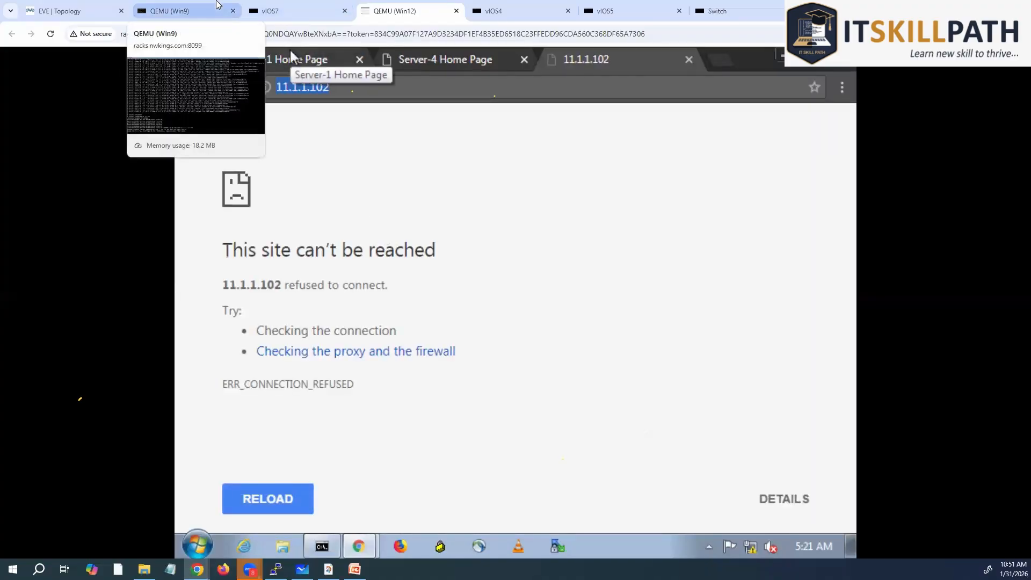
Stop the capture, then check bcd's destination address and service port in the virtual server list.
left_click(177, 11)
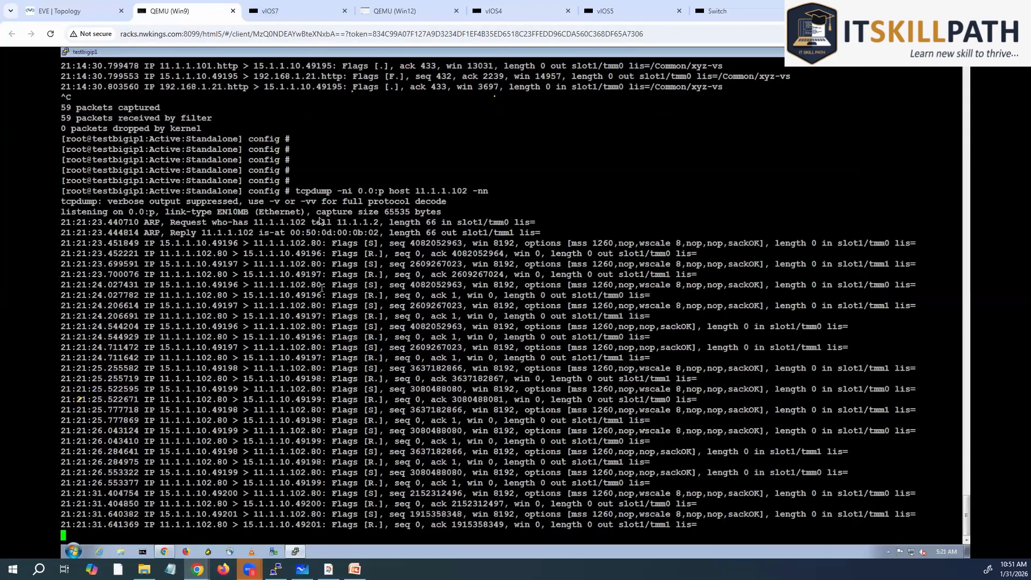
key("ctrl+c")
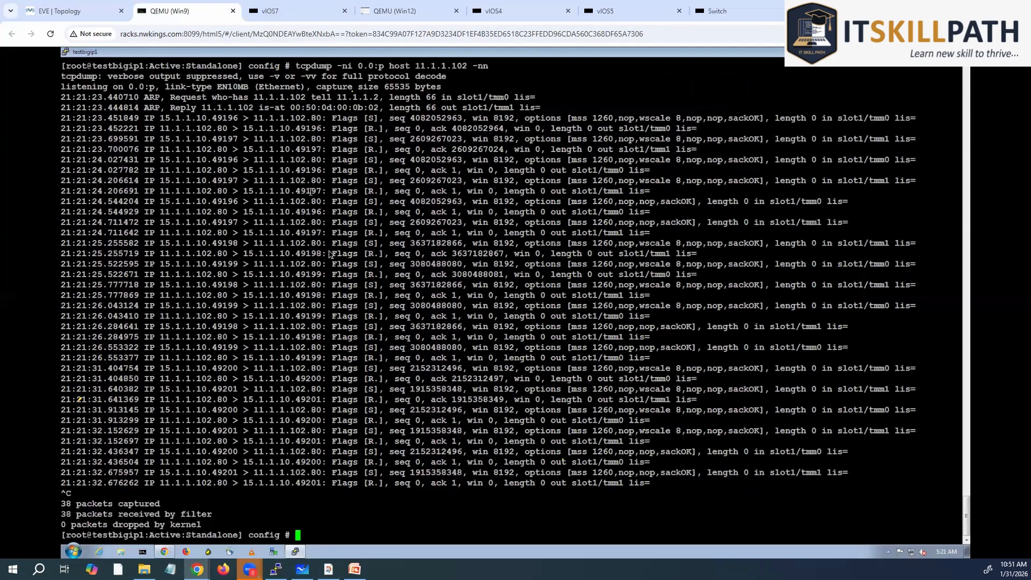
left_click(85, 11)
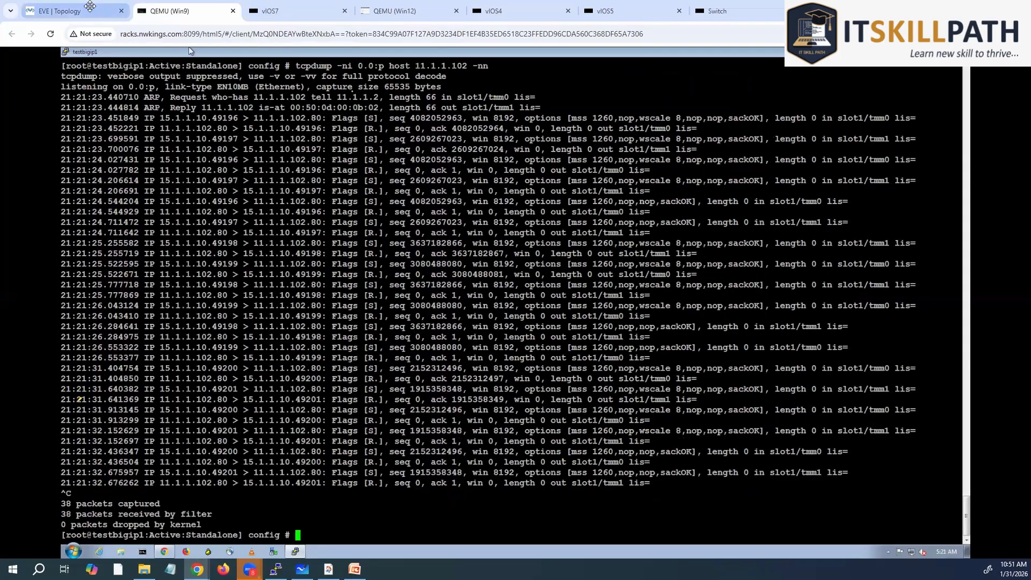
left_click(127, 209)
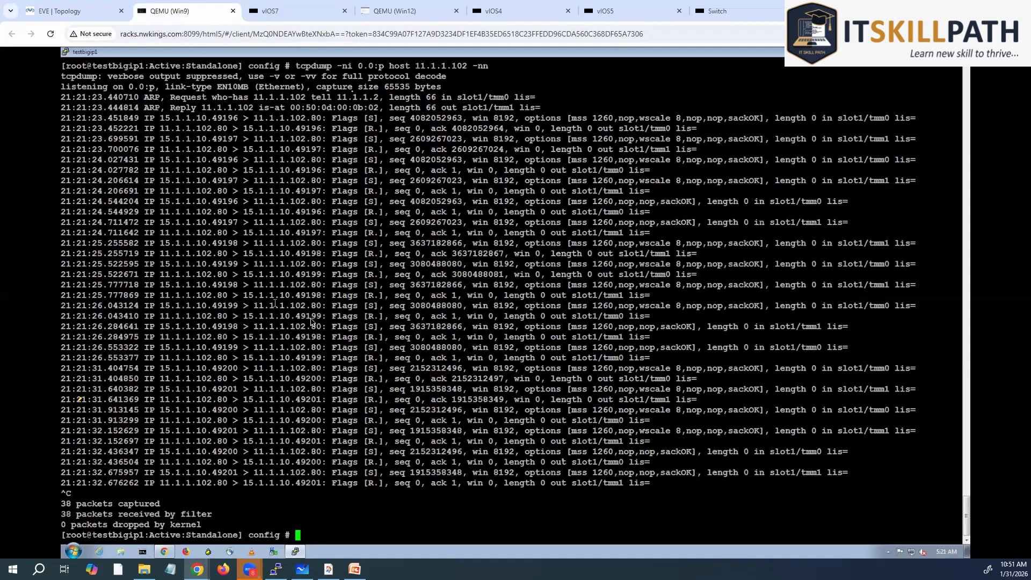
left_click(165, 552)
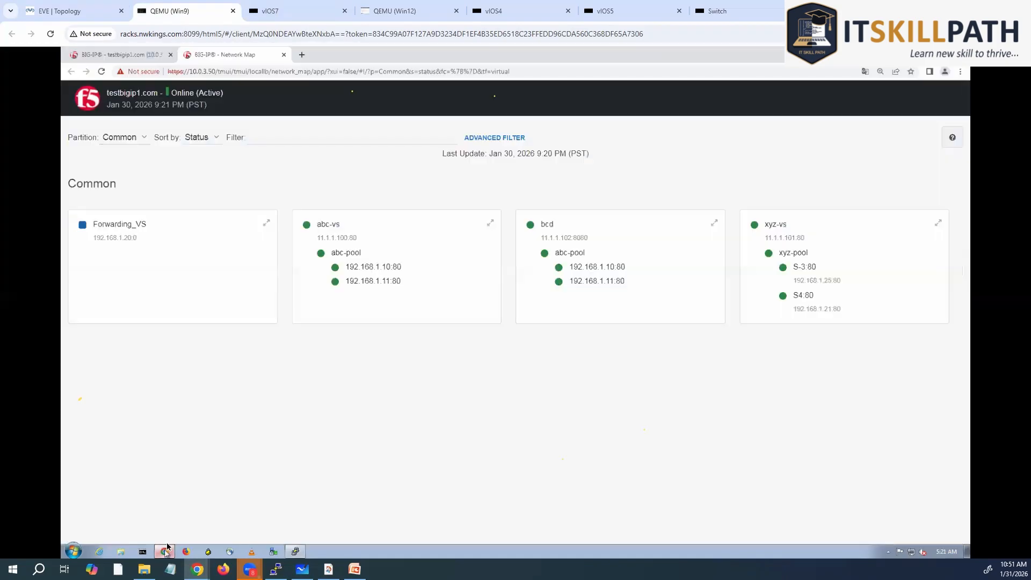
left_click(135, 55)
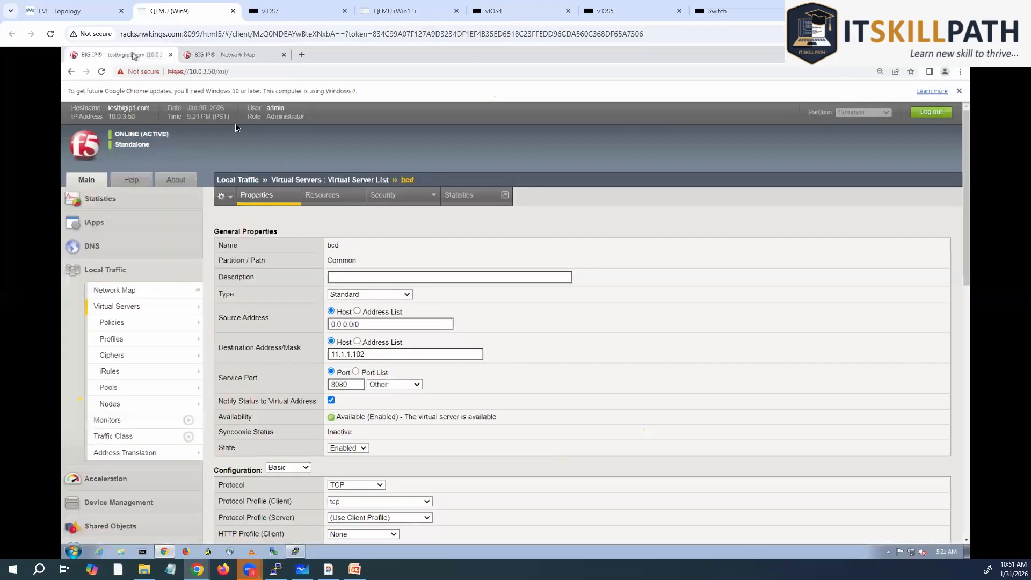
left_click(131, 306)
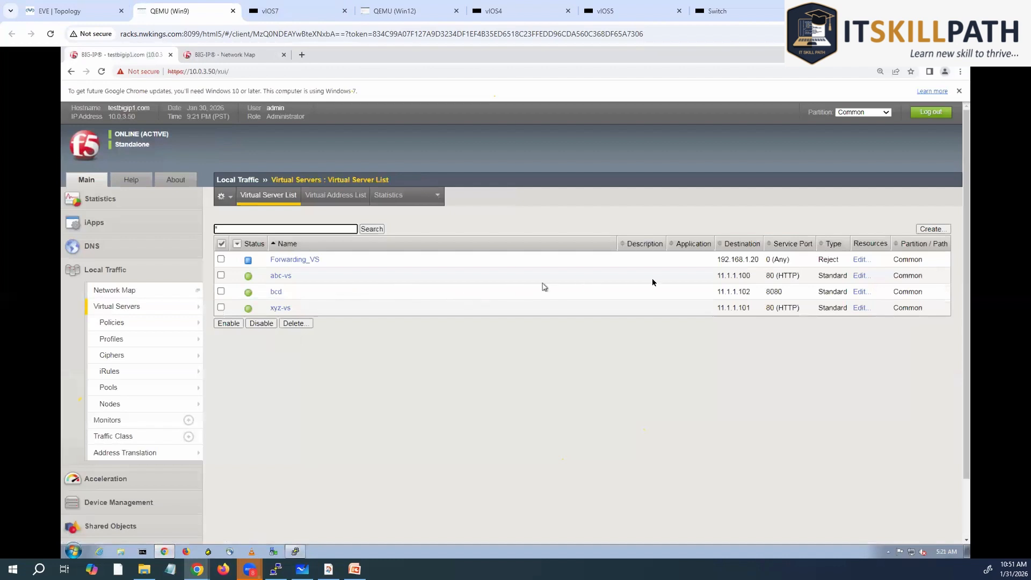
left_click(759, 276)
left_click_drag(785, 291, 715, 295)
On the Win12 client, browse to 11.1.1.102:8080.
left_click(395, 11)
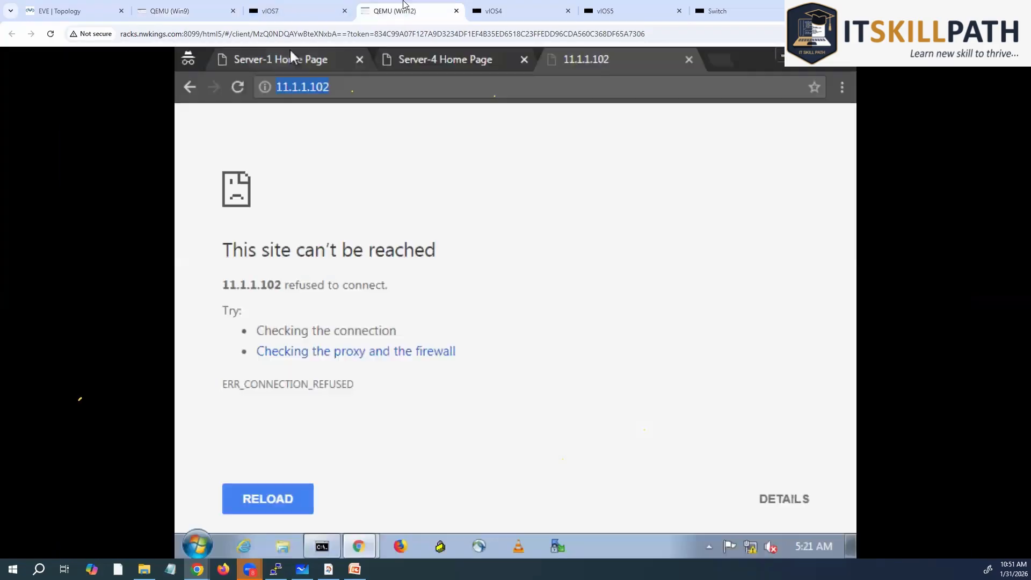
left_click(357, 94)
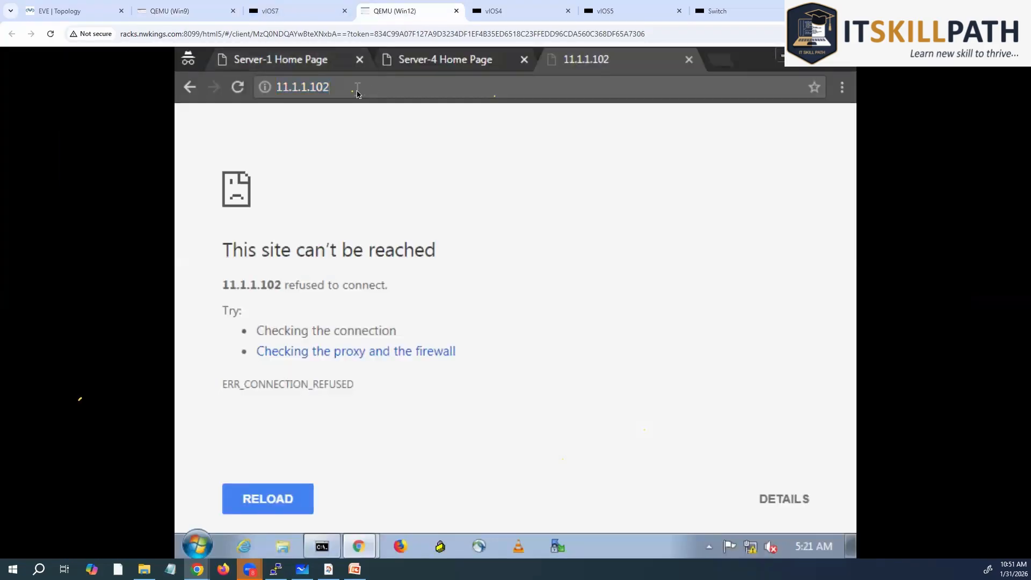
type(":808")
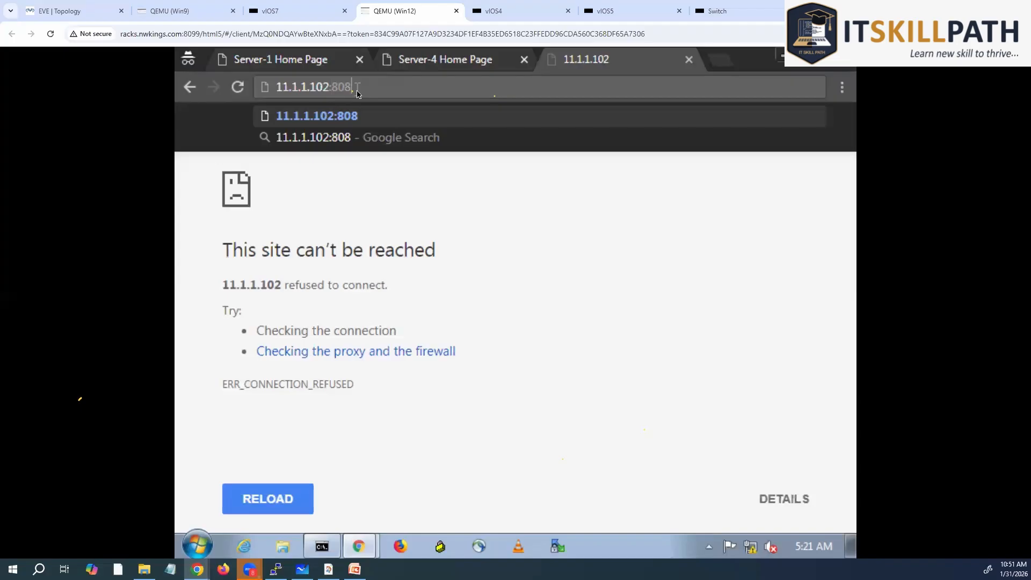
type("0")
key("Return")
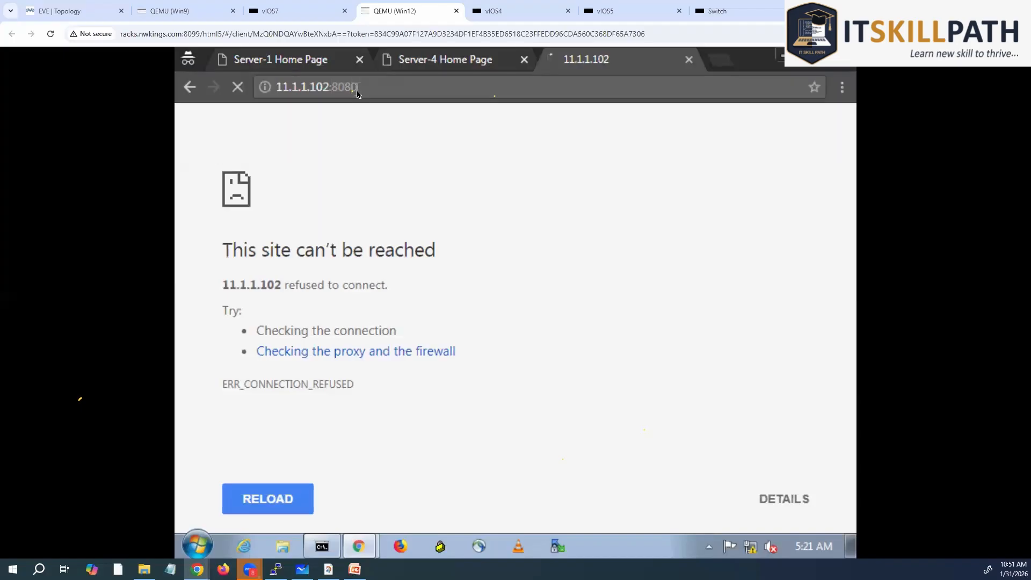
Sign in to the server's web page by entering the login password.
left_click(422, 236)
type("cisco")
left_click(578, 282)
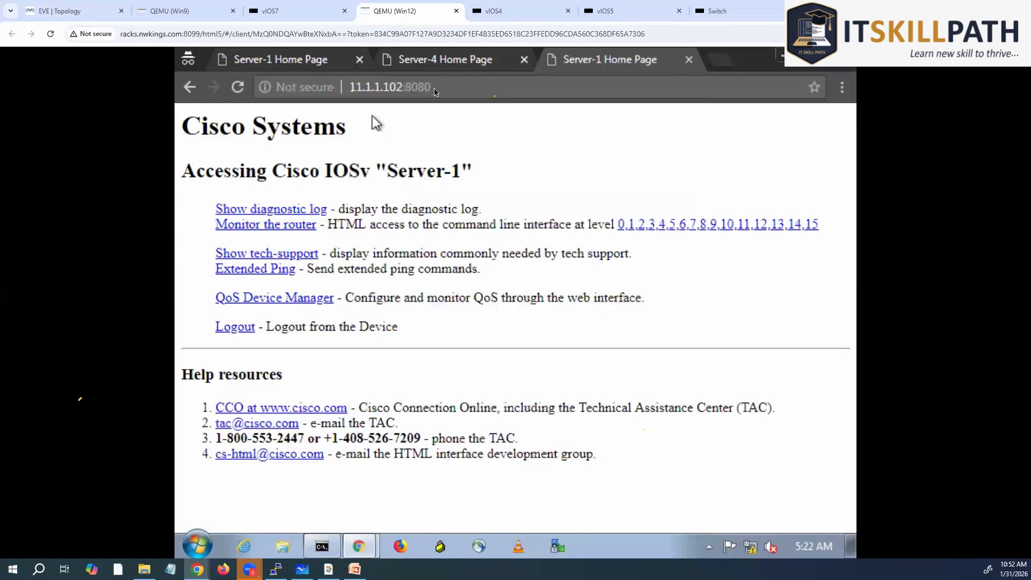
Stop the running capture, clear the BIG-IP console and rerun tcpdump -ni 0.0:p host 11.1.1.102 -nn.
left_click_drag(434, 90, 408, 90)
left_click(215, 7)
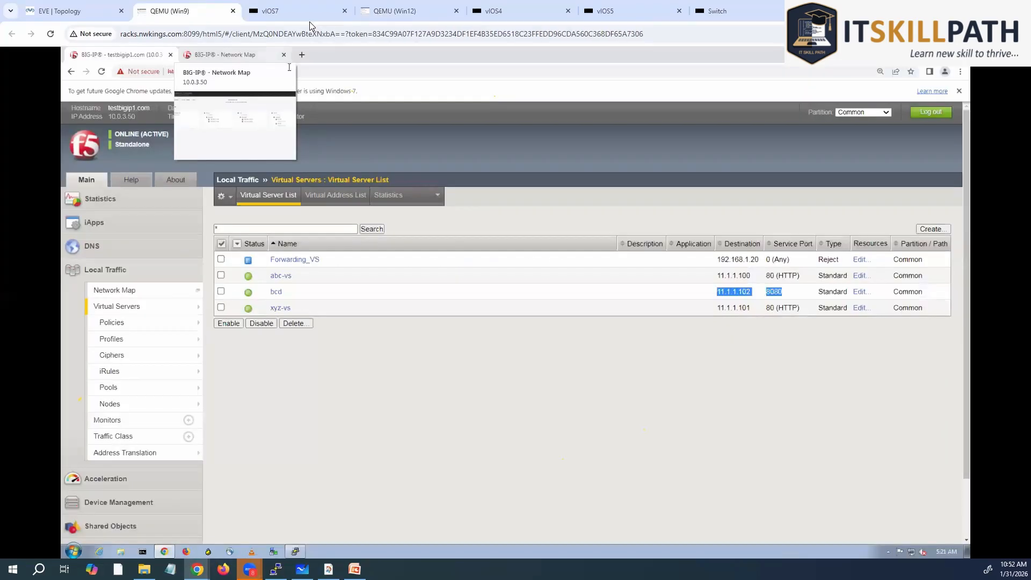
left_click(296, 553)
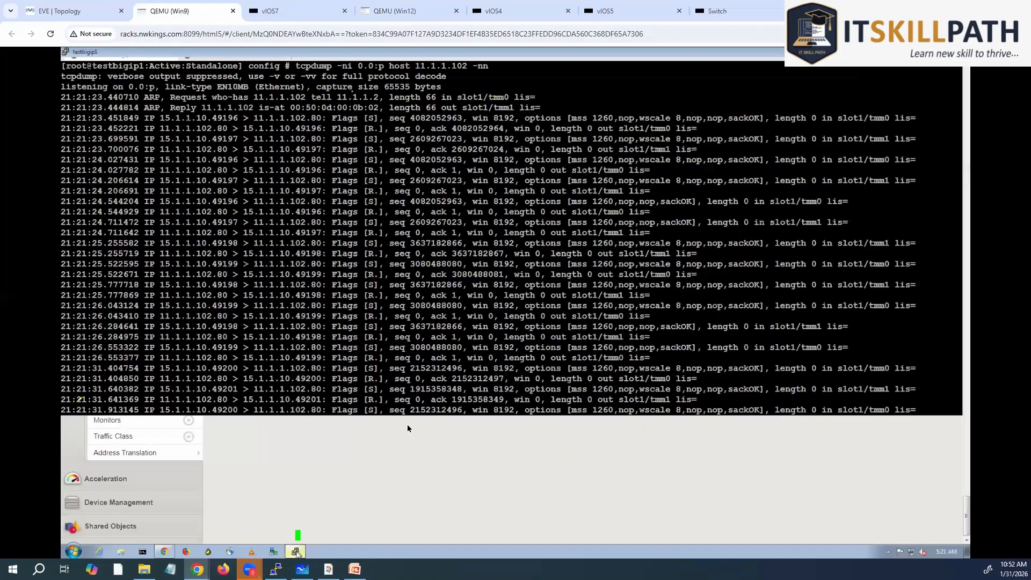
key("ctrl+c")
type("clear")
key("Return")
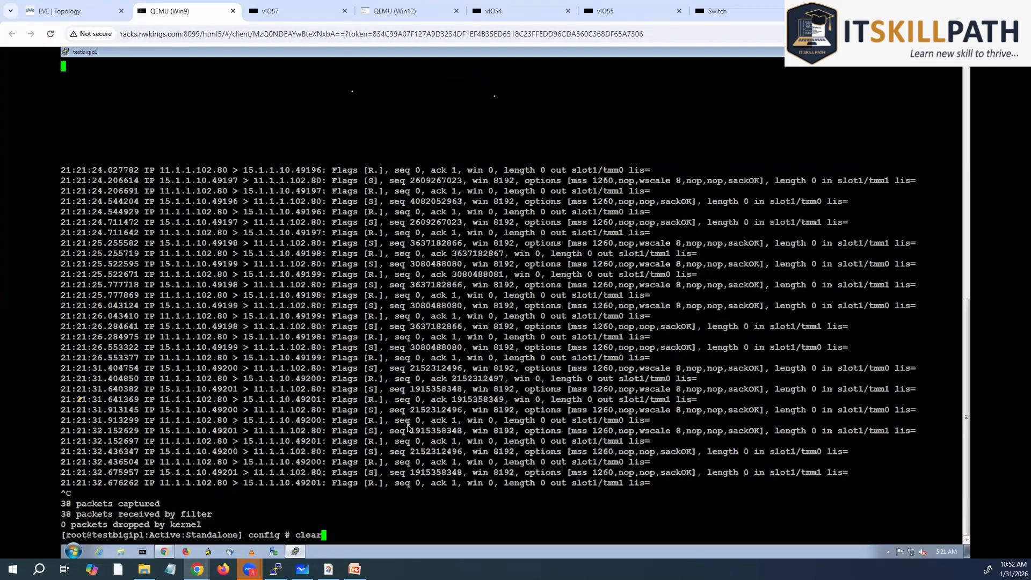
key("Return")
key("Return")
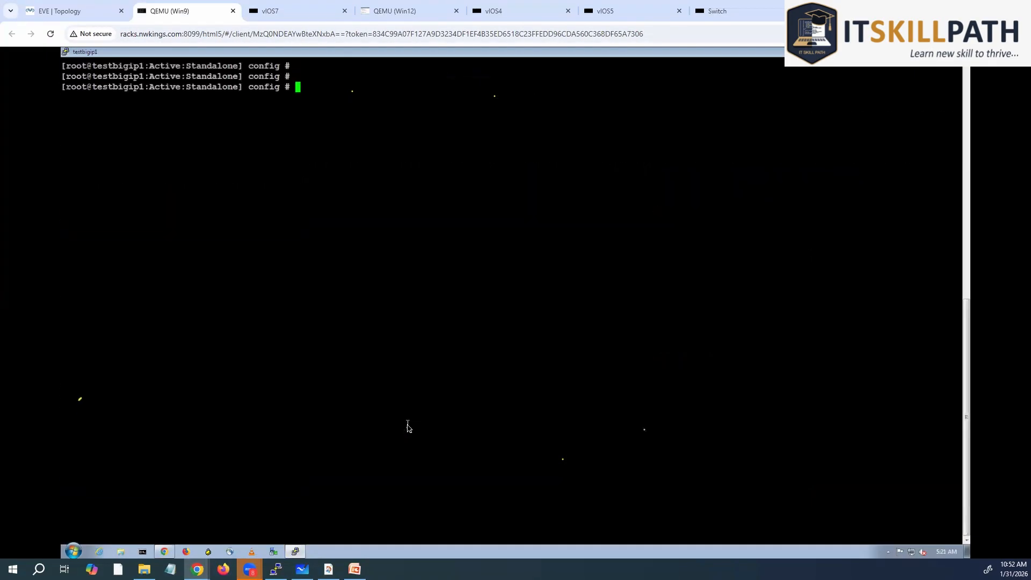
type("tcpdump -ni 0.0:p host 11.1.1.102 -nn")
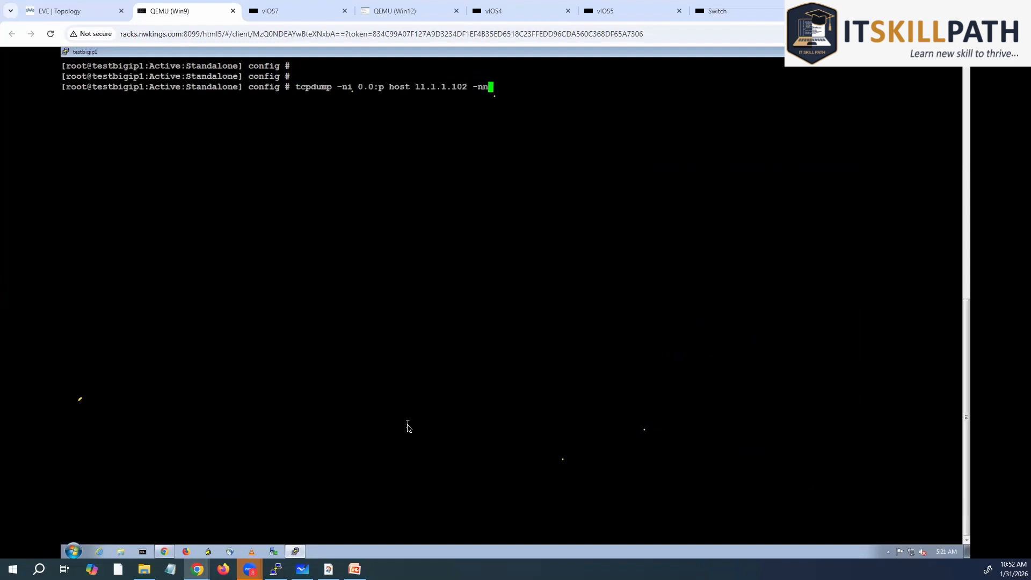
key("Return")
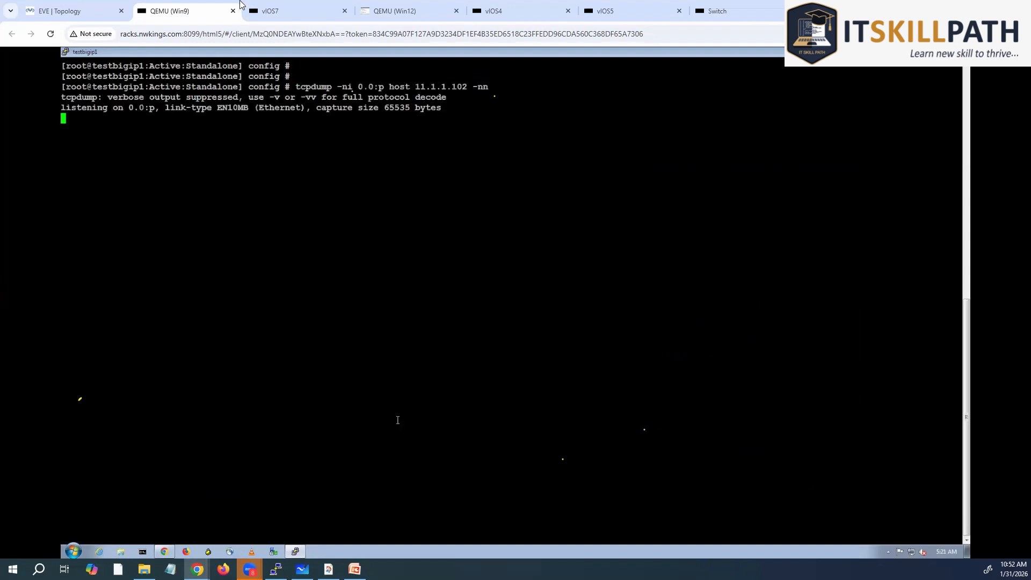
Open a new incognito window on the Win12 client and load 11.1.1.102:8080 again.
left_click(64, 11)
left_click(865, 86)
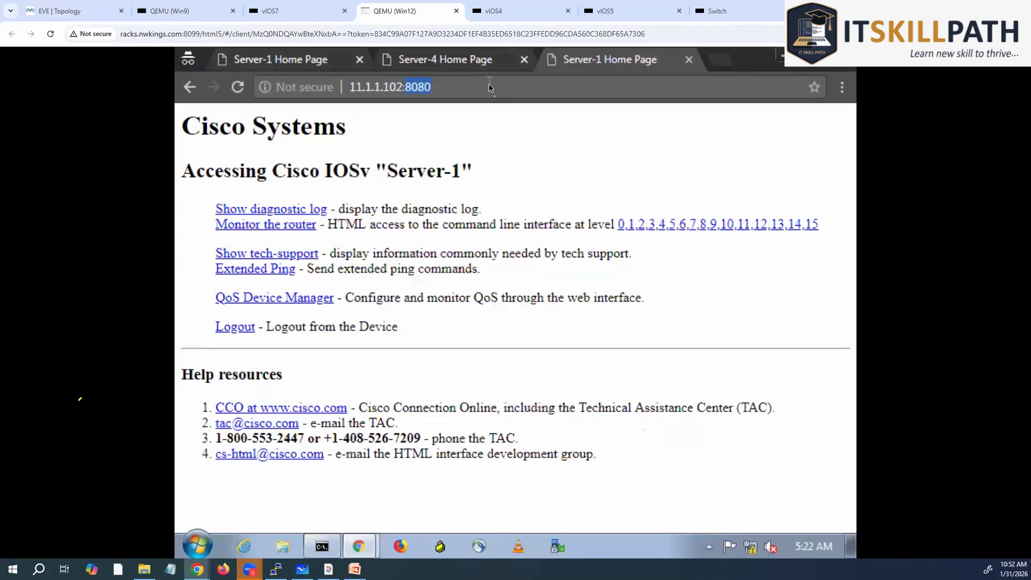
left_click(842, 88)
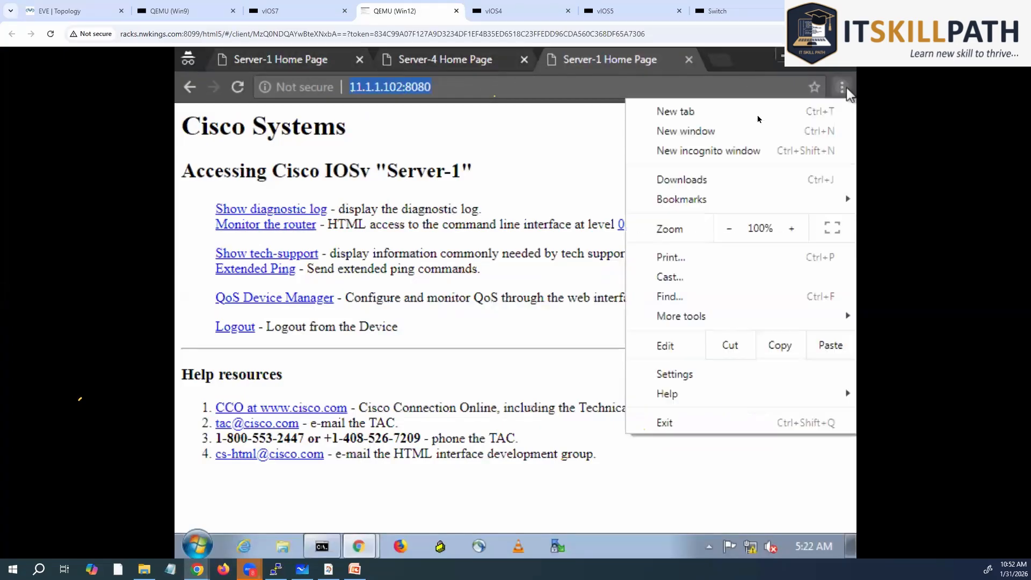
left_click(712, 152)
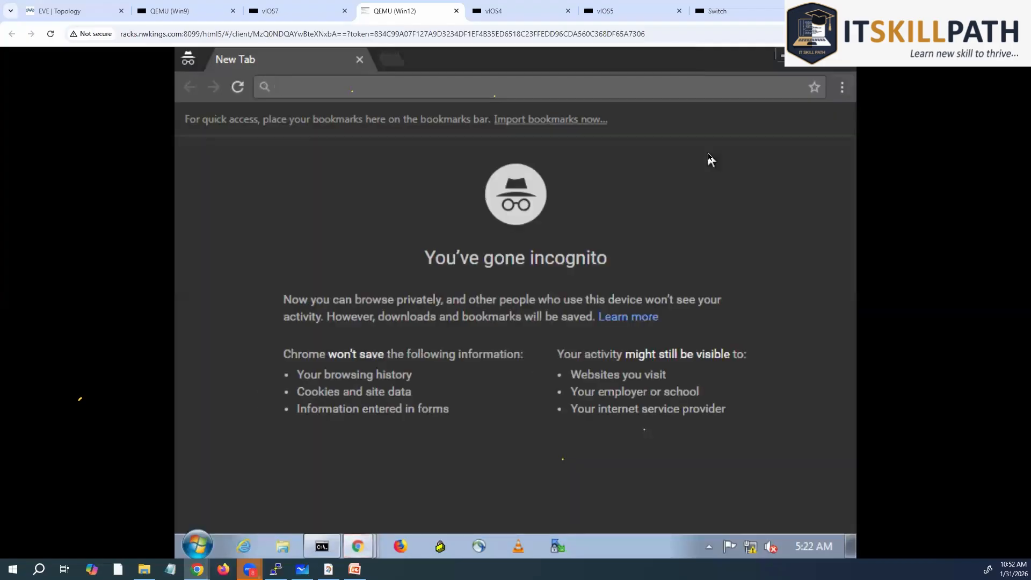
key("ctrl+v")
key("Return")
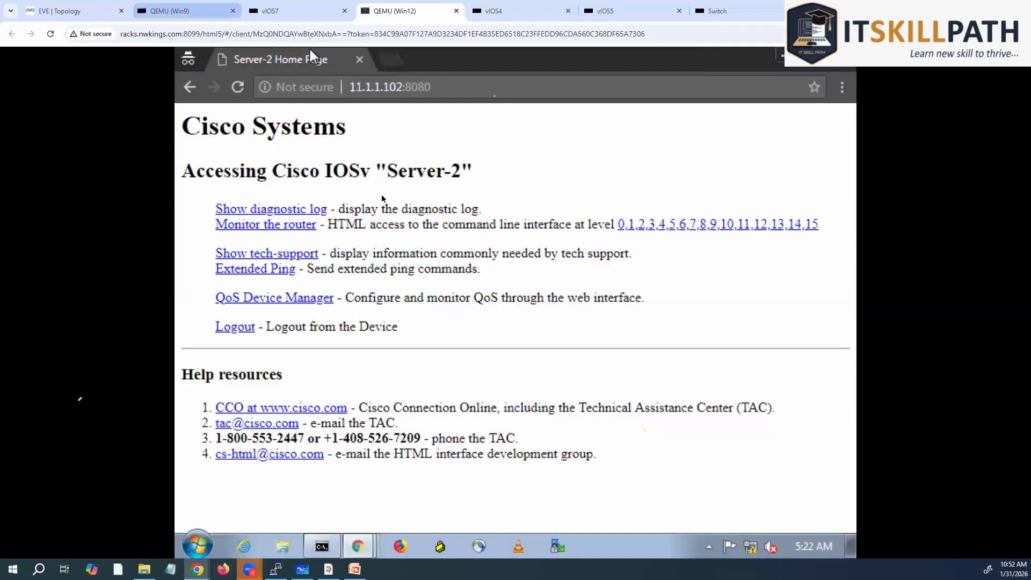
Stop the capture on the BIG-IP console and examine the packets of bcd's traffic to the pool member.
left_click(186, 11)
key("ctrl+c")
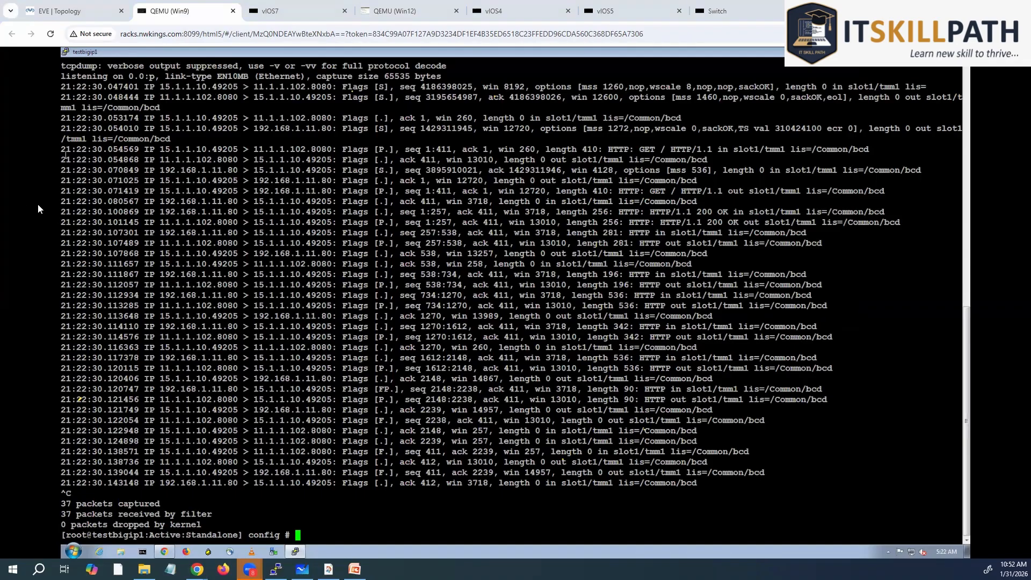
mouse_move(25, 203)
left_mouse_down()
mouse_move(127, 189)
mouse_move(15, 210)
mouse_move(148, 207)
mouse_move(142, 185)
mouse_move(163, 191)
left_mouse_up()
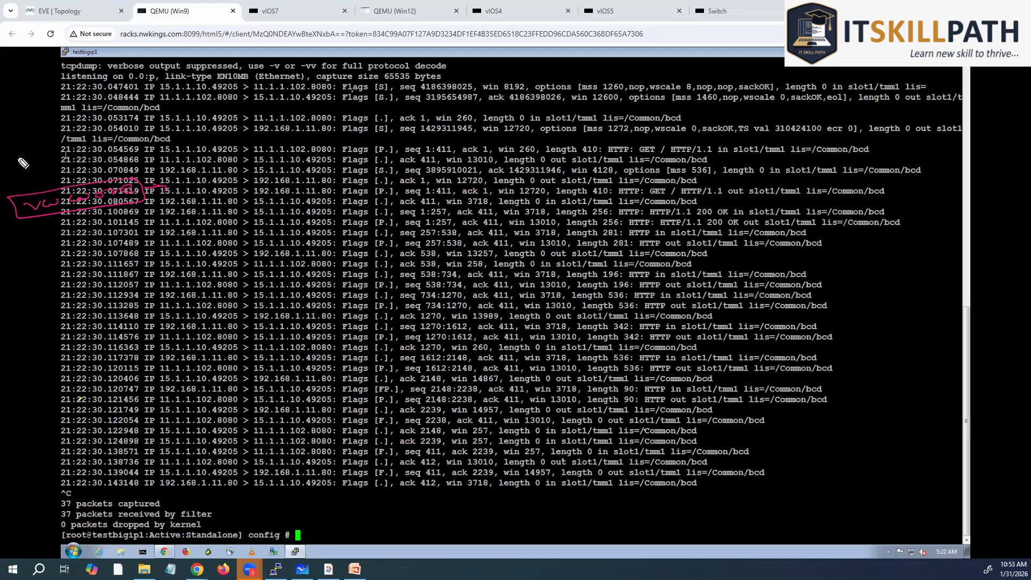
mouse_move(19, 161)
left_mouse_down()
mouse_move(22, 171)
mouse_move(52, 160)
left_mouse_up()
left_click_drag(58, 158, 76, 165)
mouse_move(66, 160)
left_mouse_down()
mouse_move(78, 158)
mouse_move(2, 155)
mouse_move(96, 172)
mouse_move(117, 166)
left_mouse_up()
mouse_move(37, 97)
left_mouse_down()
mouse_move(97, 14)
mouse_move(78, 9)
mouse_move(102, 24)
left_mouse_up()
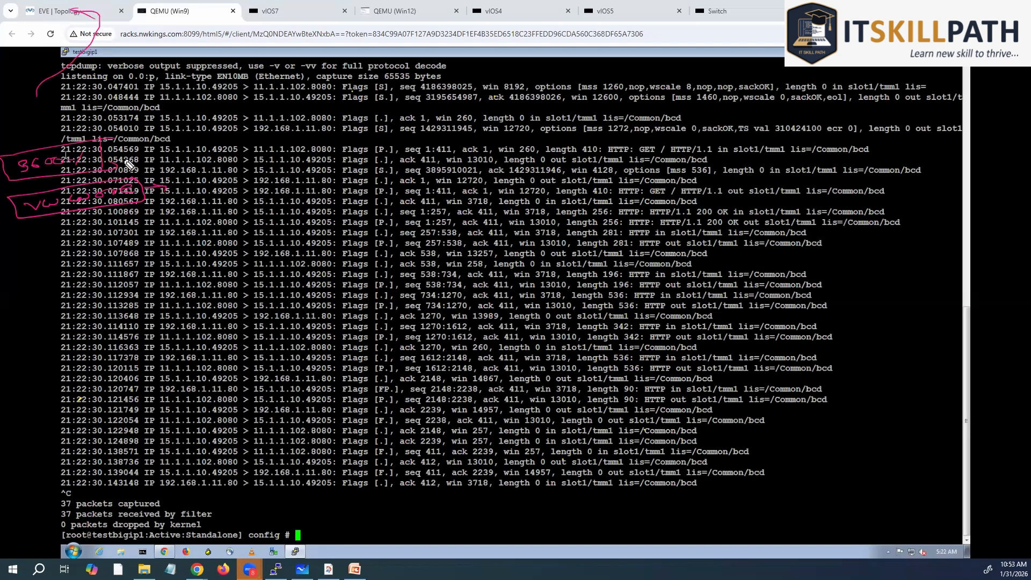
left_click_drag(29, 130, 42, 129)
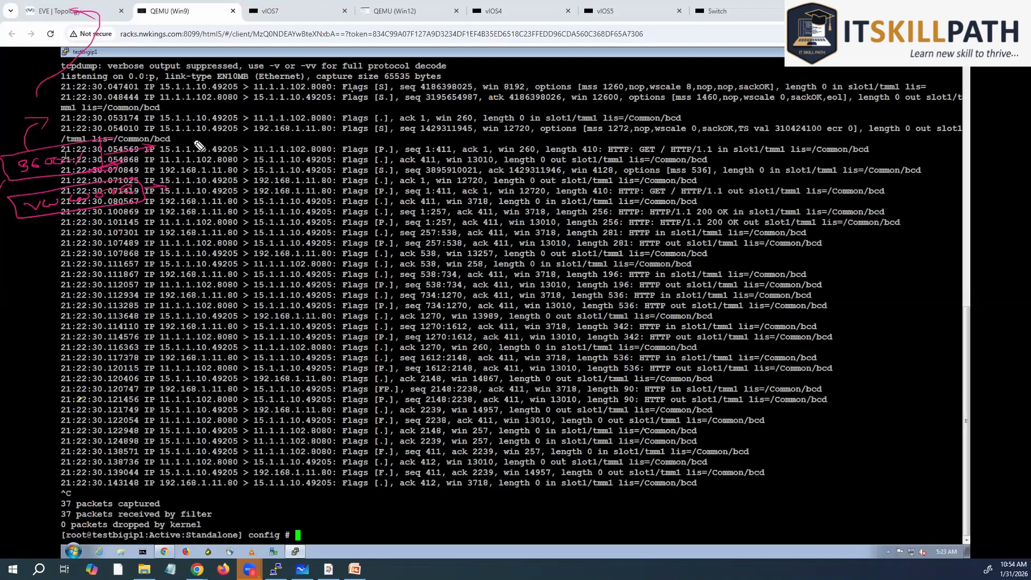
Examine the captured tcpdump packets, tracing bcd's client request through the BIG-IP to the pool member and back.
left_click_drag(186, 137, 211, 135)
left_click_drag(200, 136, 202, 146)
left_click_drag(226, 145, 187, 147)
mouse_move(319, 228)
left_mouse_down()
mouse_move(310, 263)
mouse_move(376, 225)
mouse_move(314, 222)
left_mouse_up()
mouse_move(445, 222)
left_mouse_down()
mouse_move(436, 258)
mouse_move(503, 226)
mouse_move(429, 226)
mouse_move(491, 218)
left_mouse_up()
left_click_drag(370, 239, 366, 232)
left_click_drag(256, 180, 257, 184)
left_click_drag(281, 173, 290, 185)
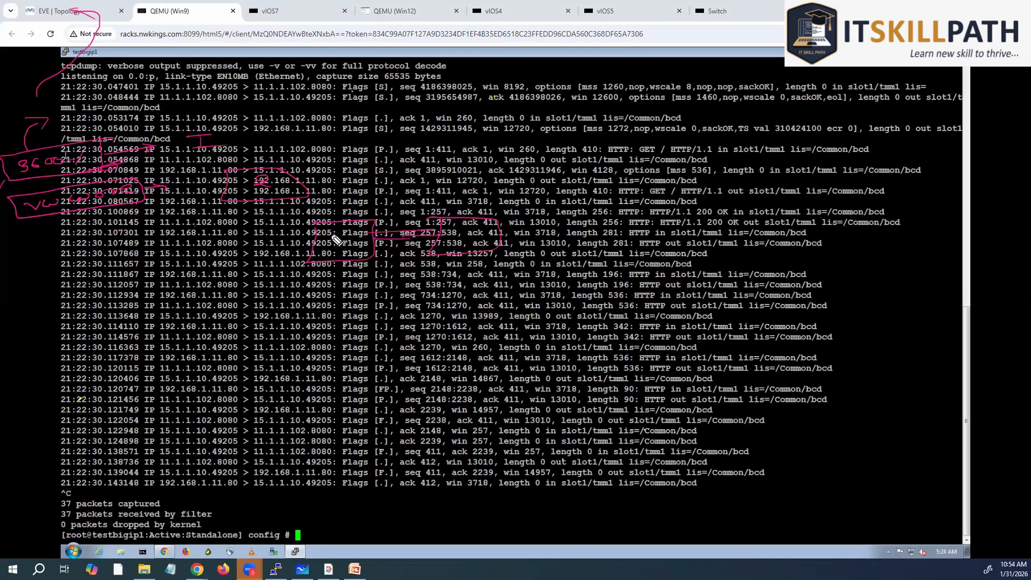
left_click_drag(329, 242, 486, 235)
left_click_drag(284, 245, 316, 241)
key("Escape")
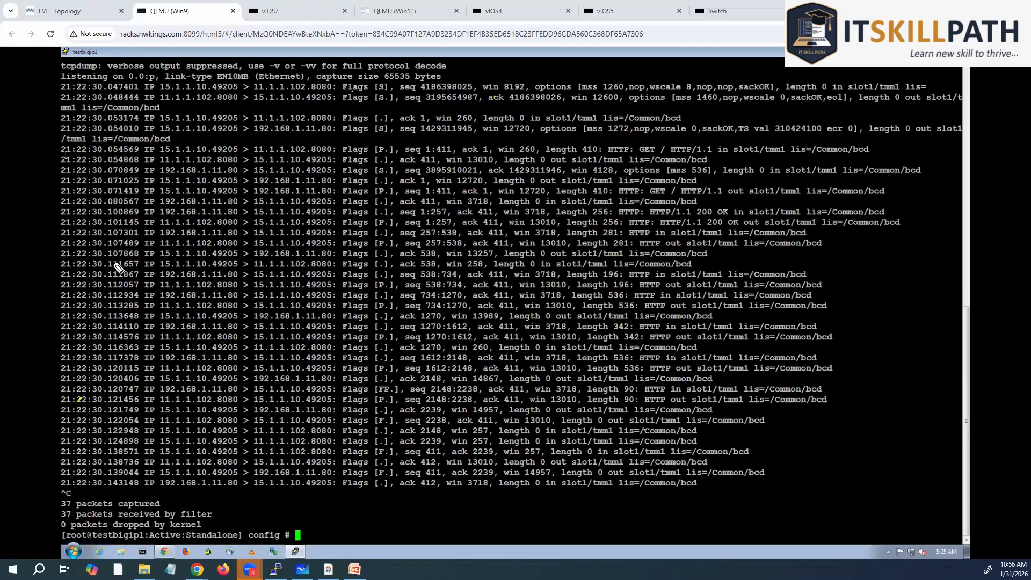
mouse_move(126, 215)
left_mouse_down()
mouse_move(129, 226)
mouse_move(153, 217)
mouse_move(148, 206)
left_mouse_up()
mouse_move(170, 207)
left_mouse_down()
mouse_move(216, 205)
mouse_move(80, 212)
mouse_move(233, 237)
mouse_move(206, 196)
mouse_move(274, 192)
mouse_move(279, 220)
mouse_move(399, 195)
mouse_move(354, 155)
mouse_move(295, 163)
left_mouse_up()
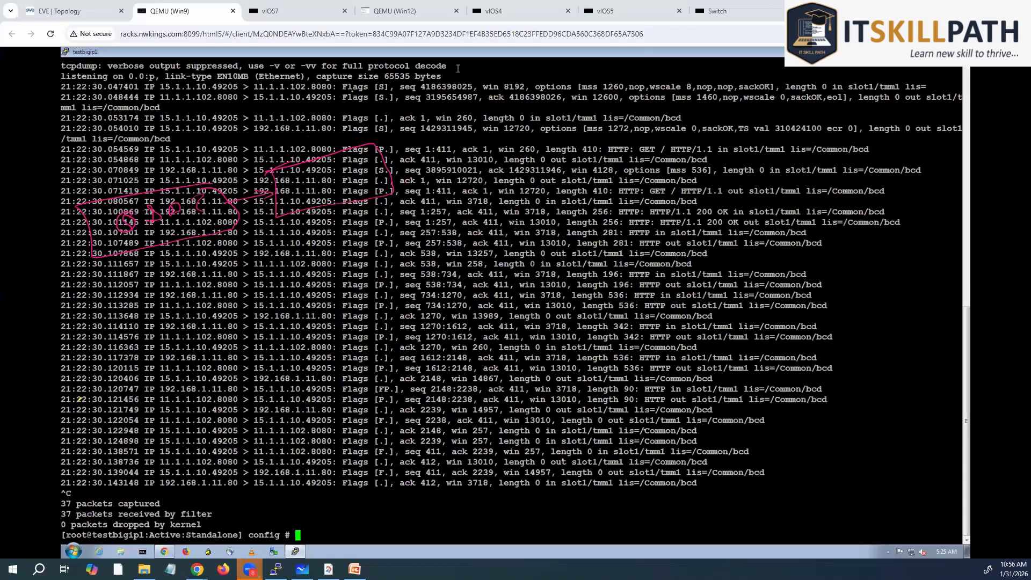
Search Google in a new tab for "it skill path", open the IT Skill Path website and its Student Login page.
key("ctrl+t")
type("it s")
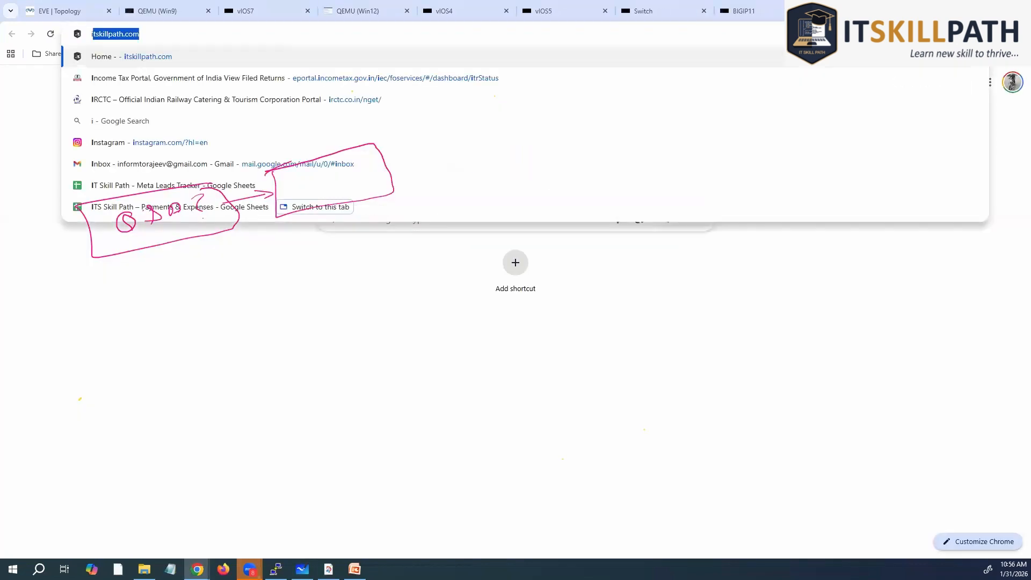
type("kil")
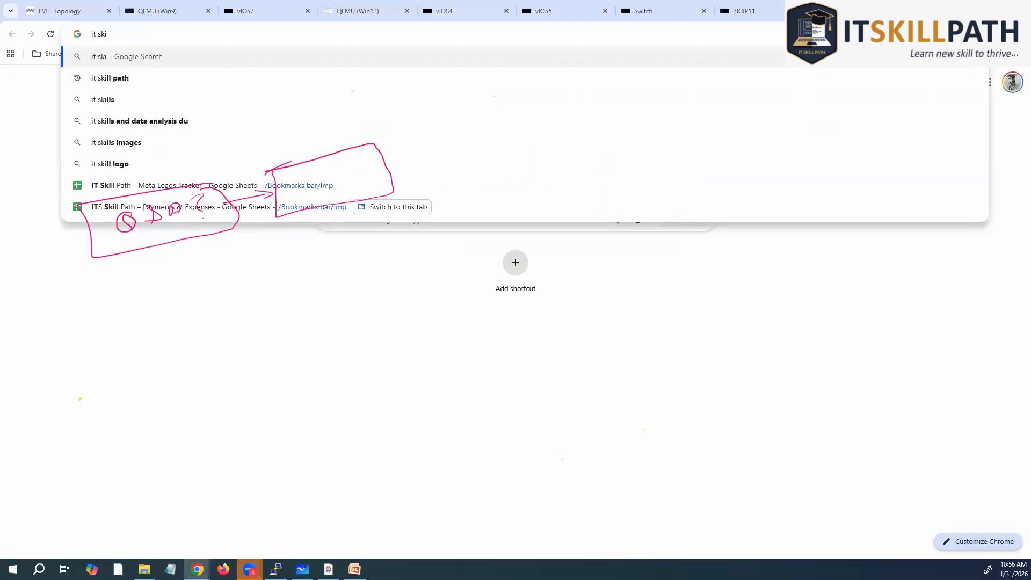
left_click(404, 77)
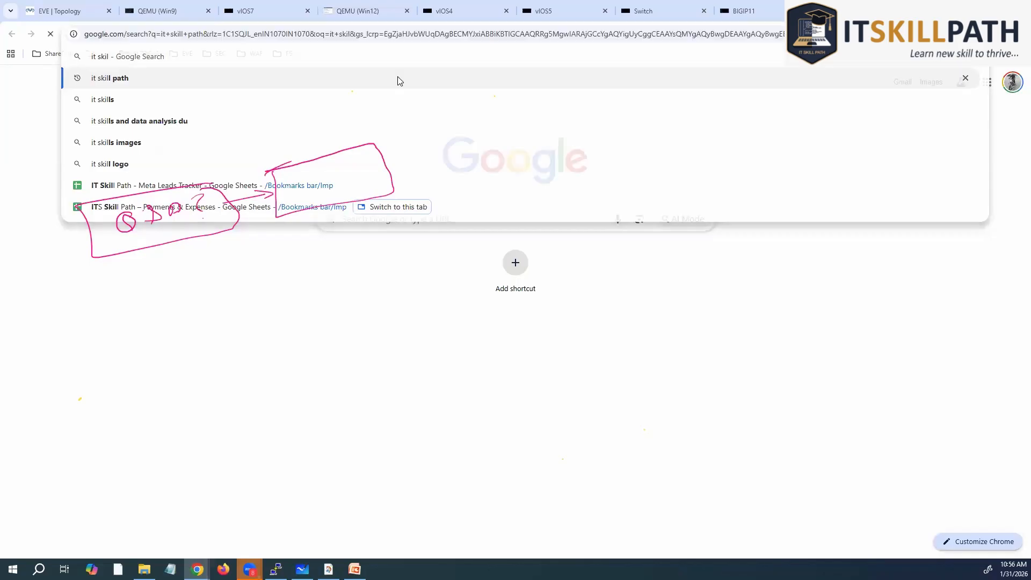
left_click(96, 339)
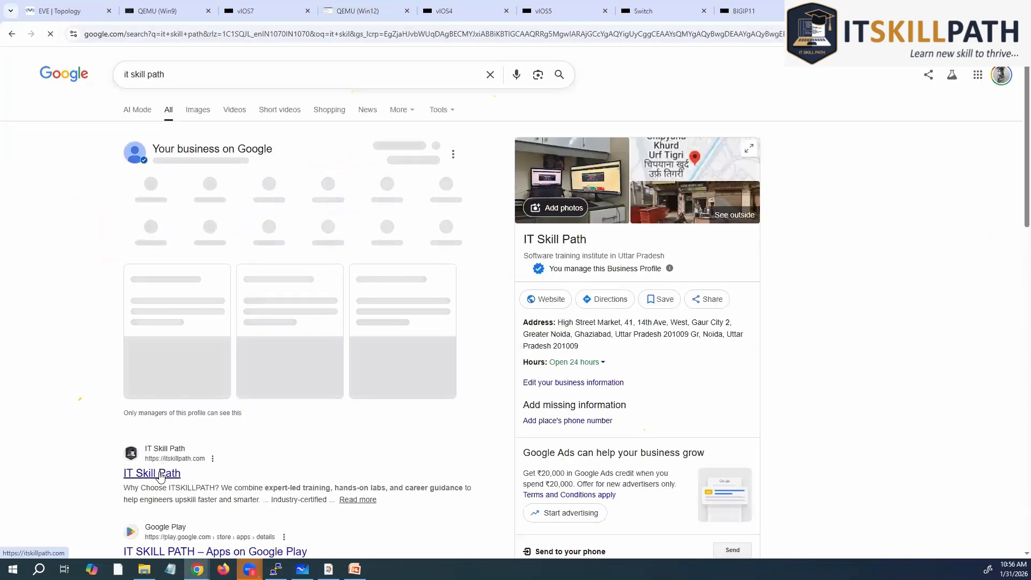
left_click(171, 454)
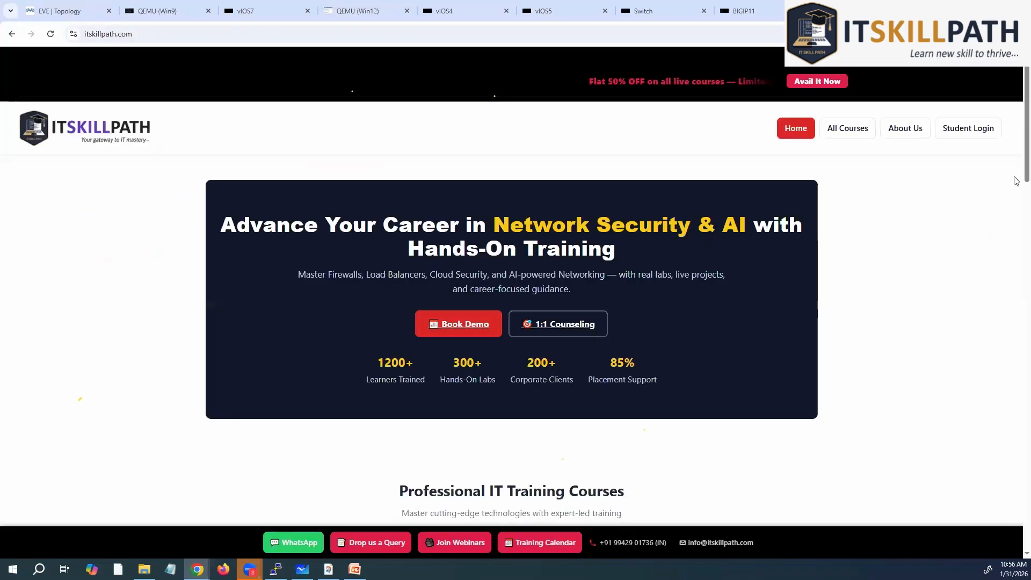
left_click(959, 139)
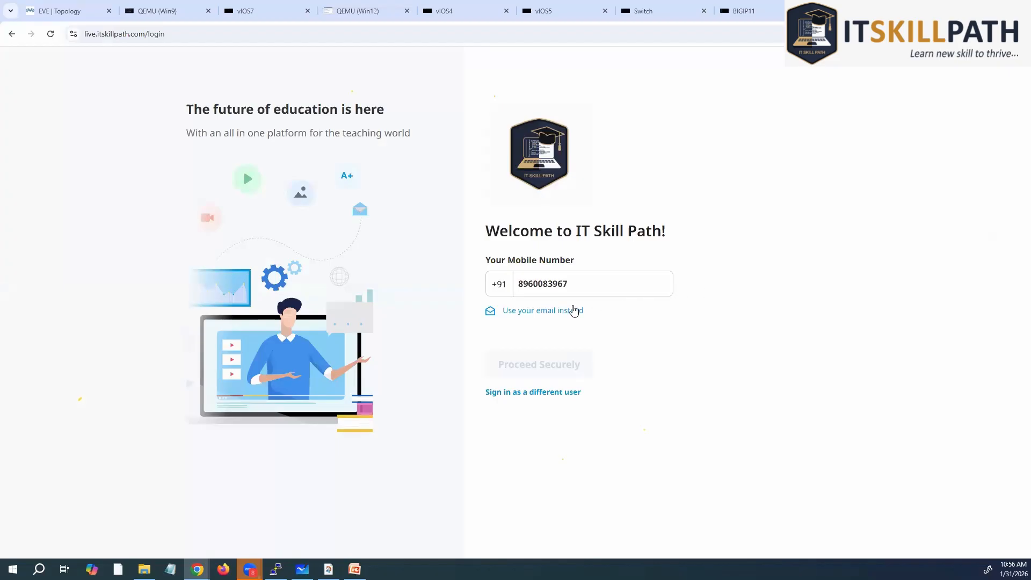
Highlight the mobile number field and the site address on the login page, and return to the EVE Topology tab.
double_click(552, 286)
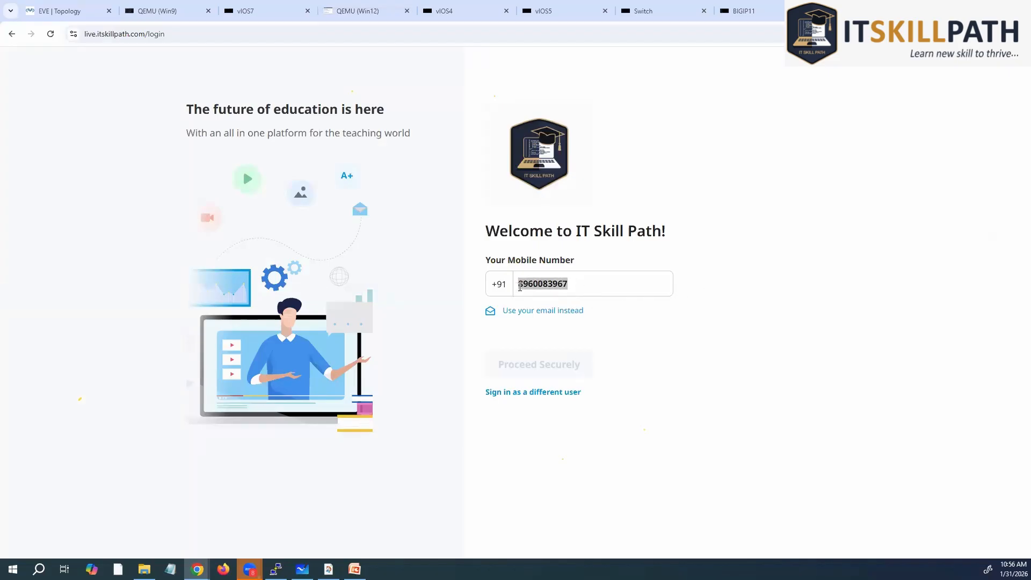
left_click(559, 289)
double_click(559, 289)
left_click_drag(97, 34, 144, 34)
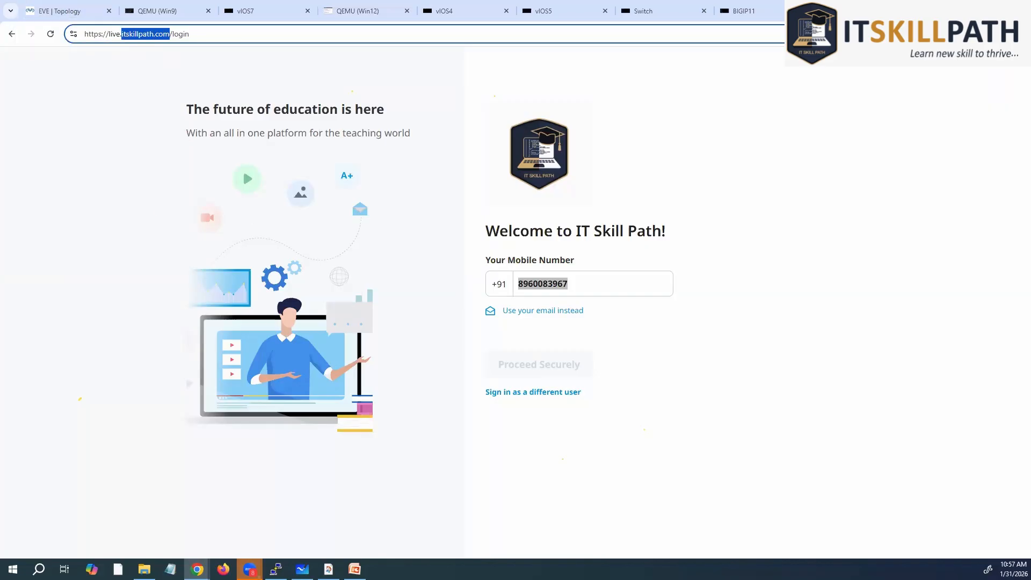
left_click(86, 10)
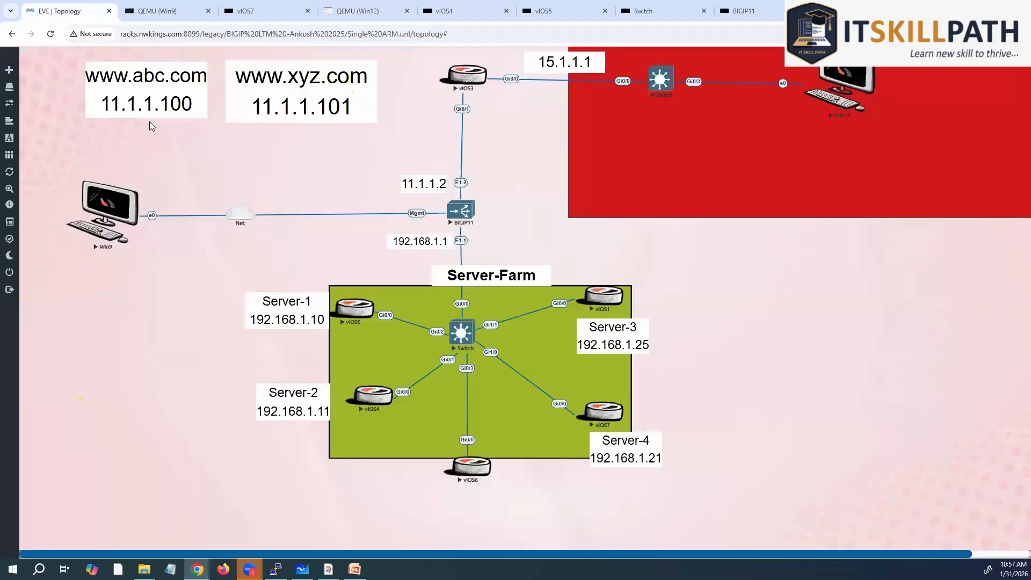